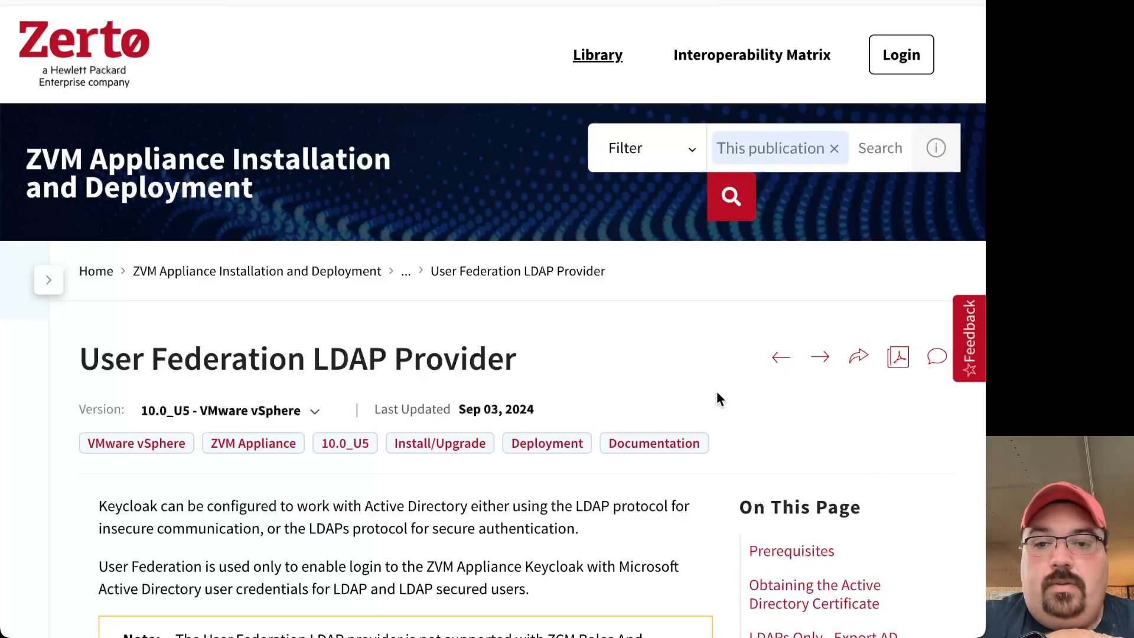
Check the zvma VM console's not-configured message, then switch to the Zerto Password Manager page.
scroll(717, 393, down, 8)
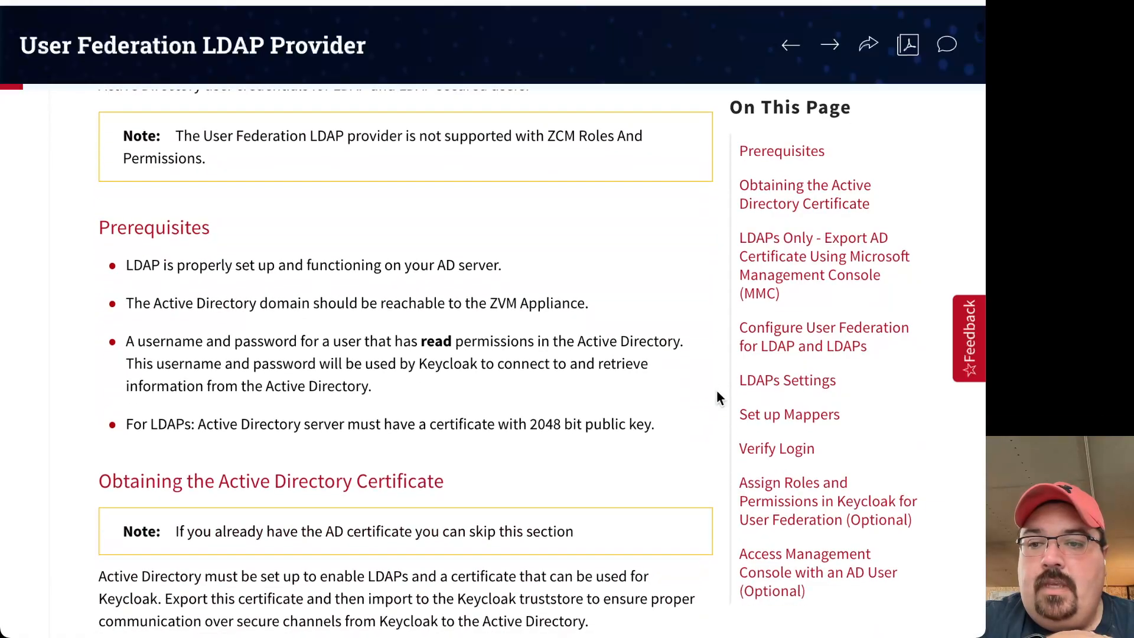
scroll(579, 414, down, 2)
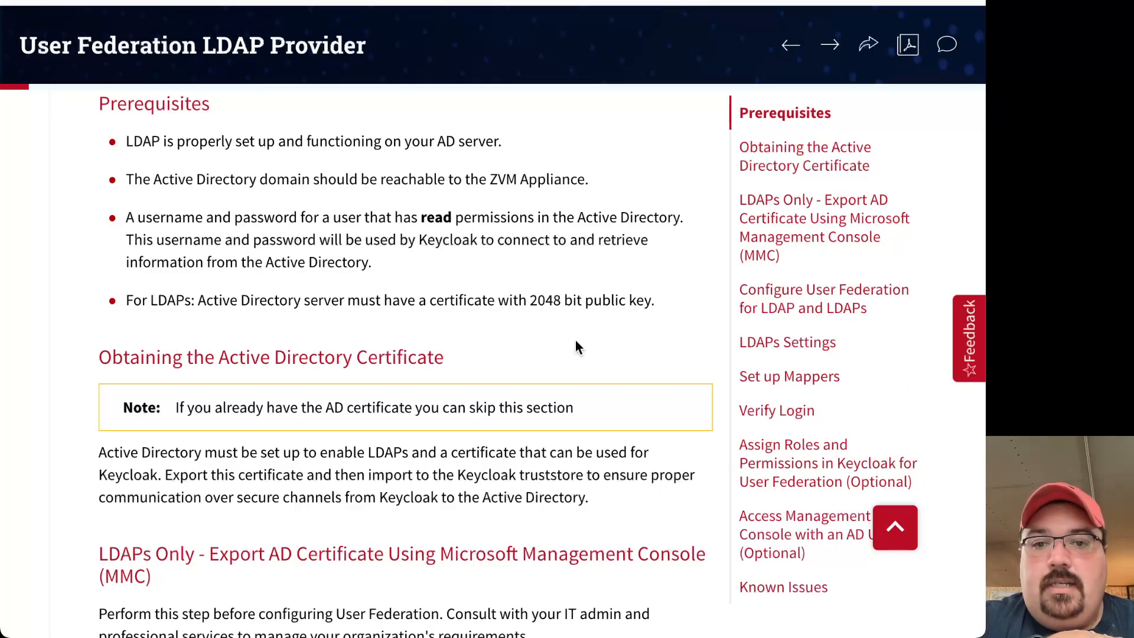
scroll(576, 347, down, 5)
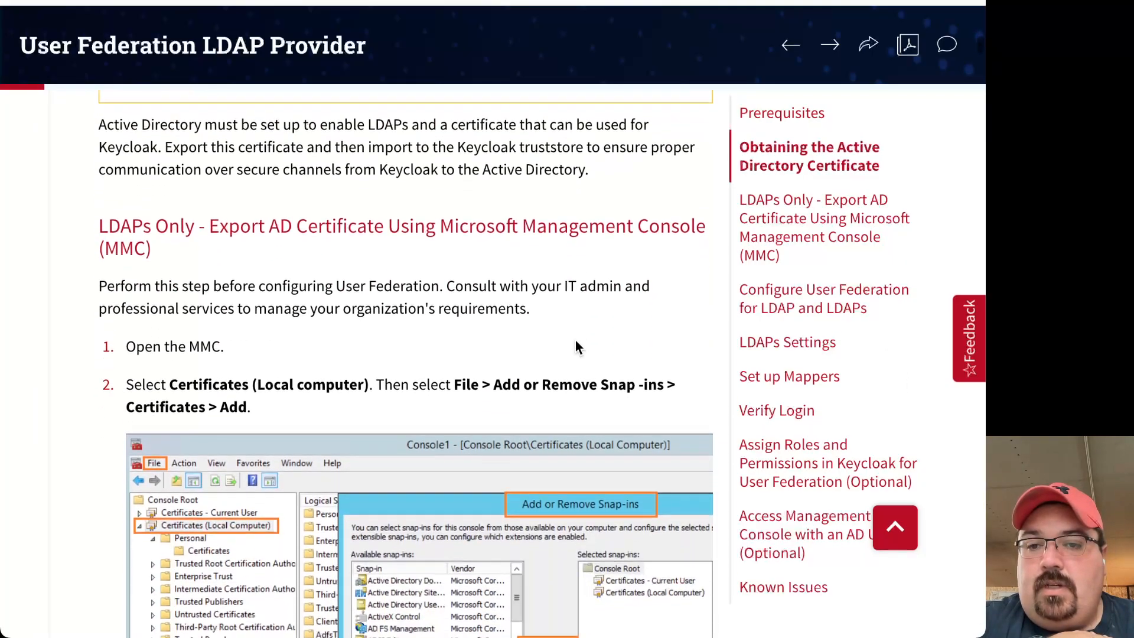
scroll(576, 343, down, 9)
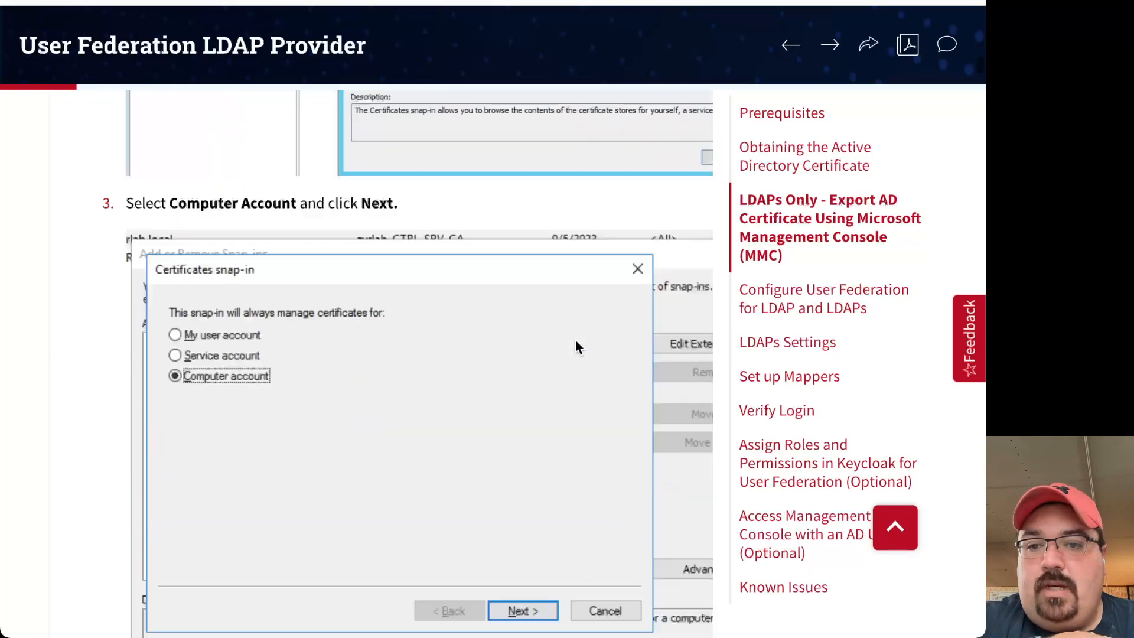
scroll(575, 342, up, 12)
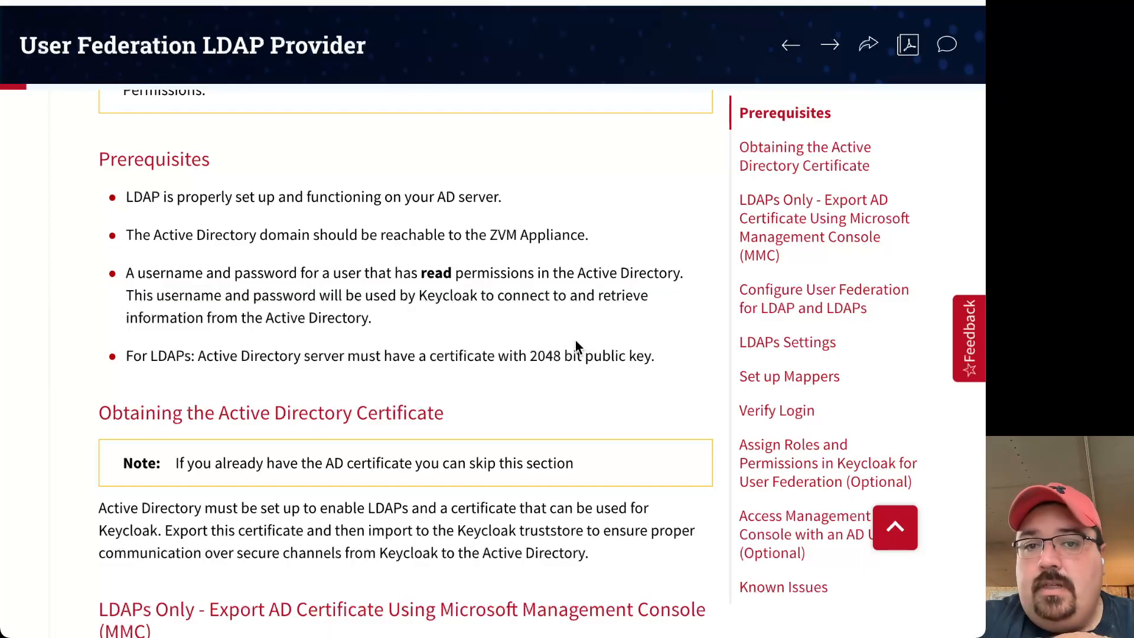
scroll(575, 346, up, 5)
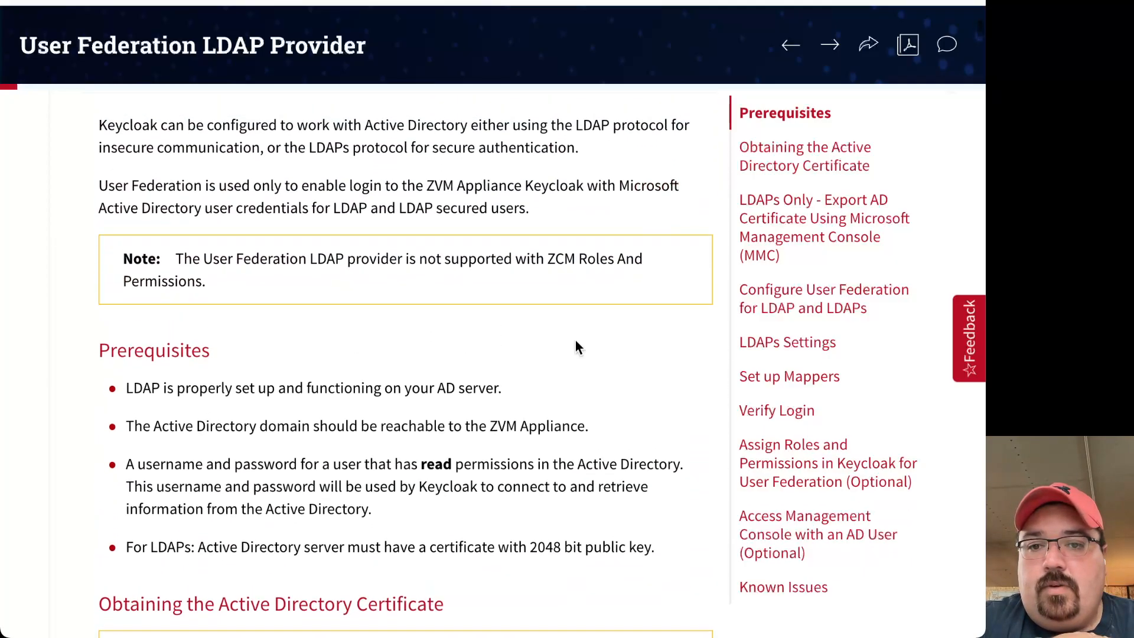
scroll(575, 346, up, 4)
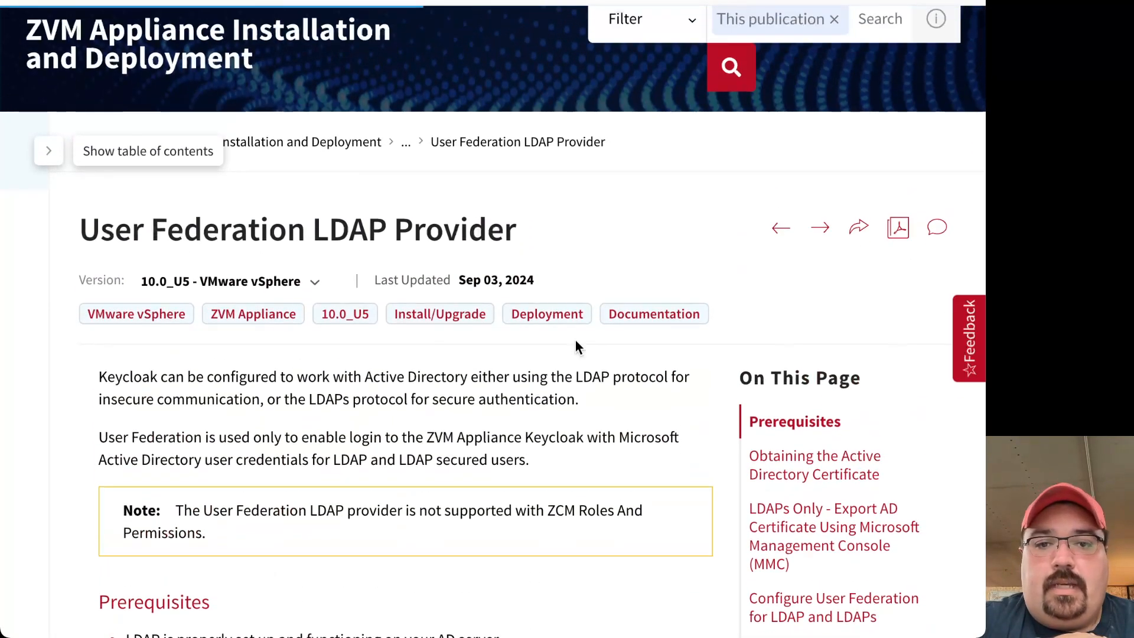
scroll(576, 344, up, 1)
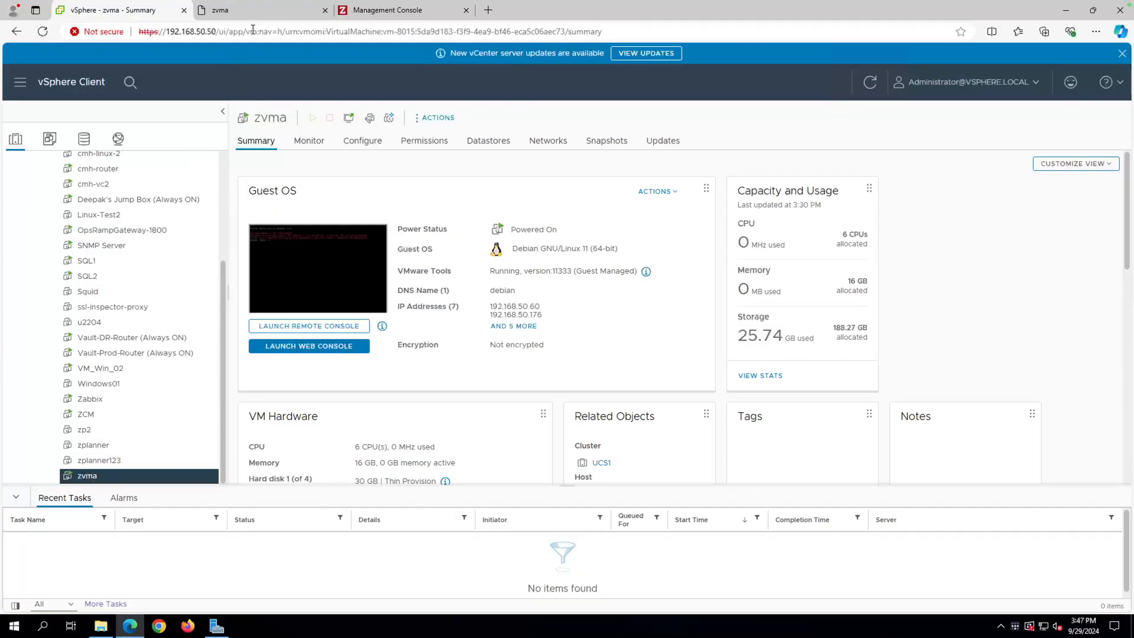
click(260, 19)
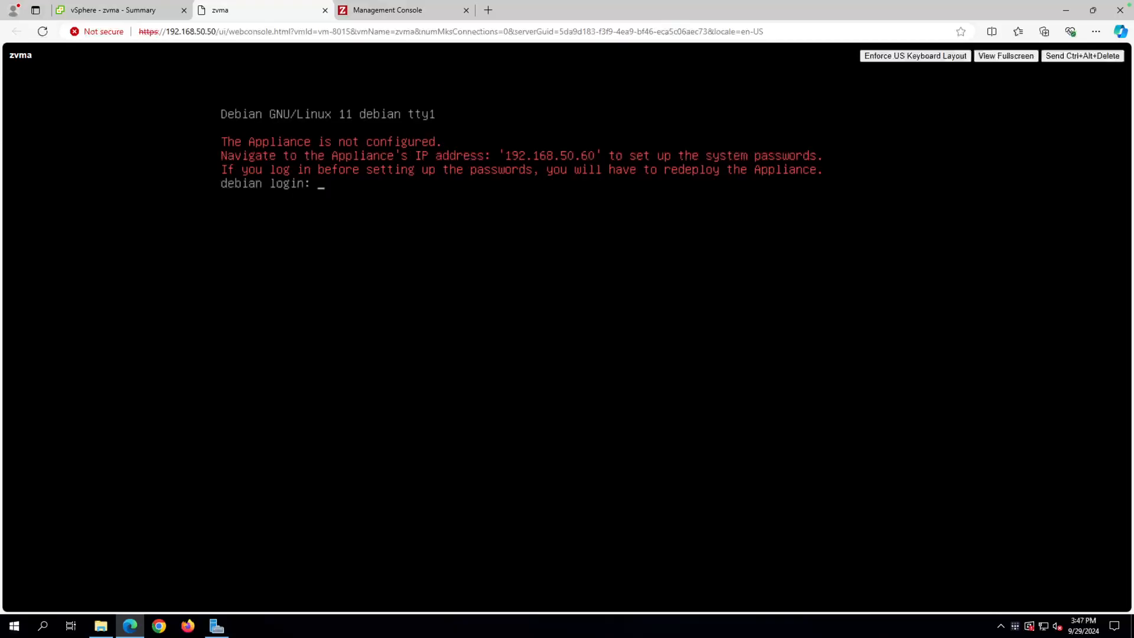
click(448, 15)
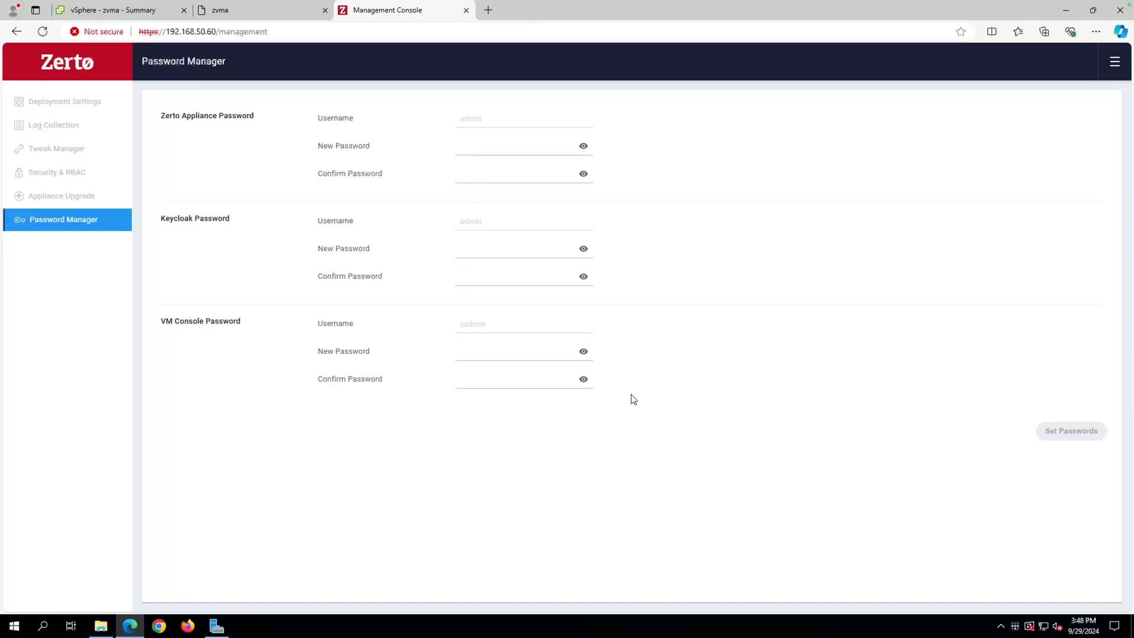
Enter and confirm new passwords for the Zerto Appliance and Keycloak.
click(497, 142)
text(••••••••••)
click(490, 173)
text(•••••••••••)
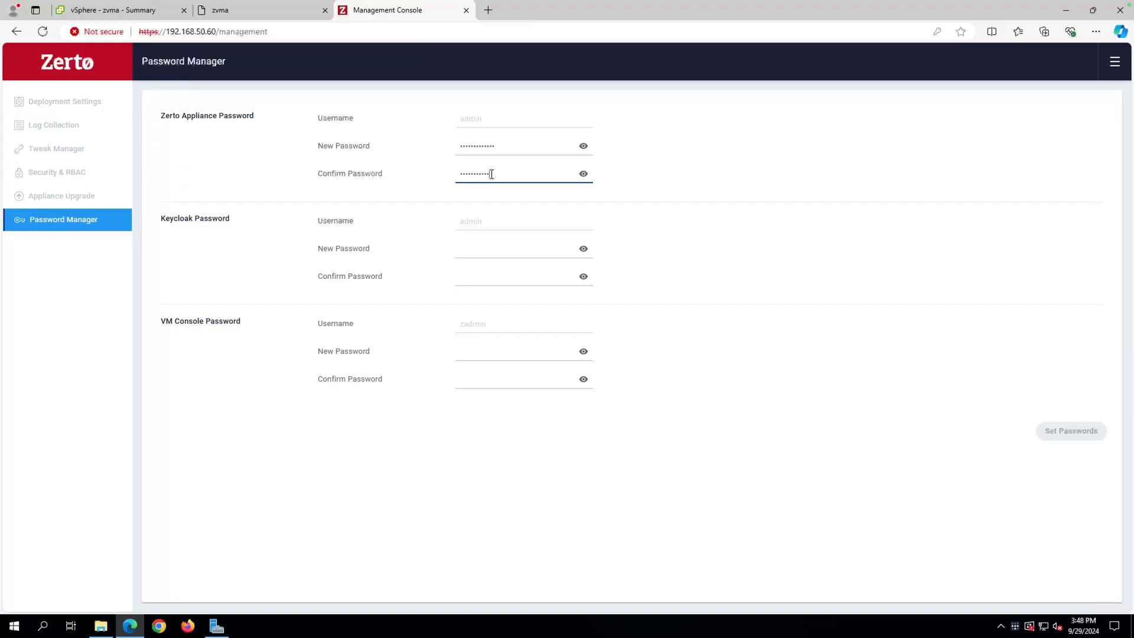
click(486, 248)
text(••••••••••)
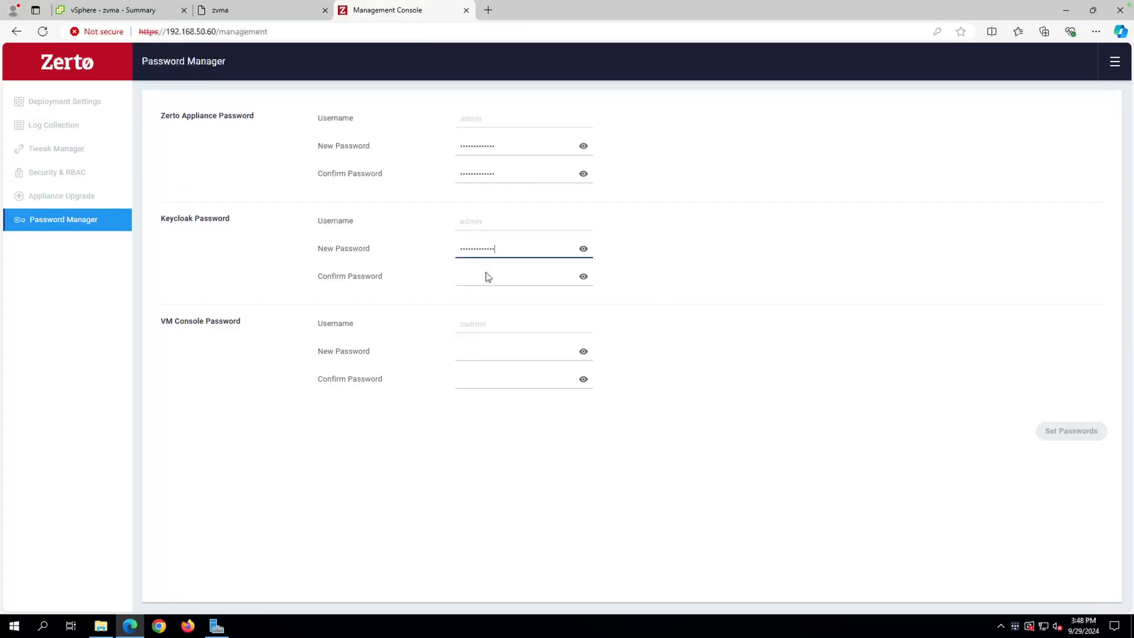
click(486, 275)
text(••••••••••••)
Enter and confirm the new VM Console password, then save all three passwords.
click(490, 352)
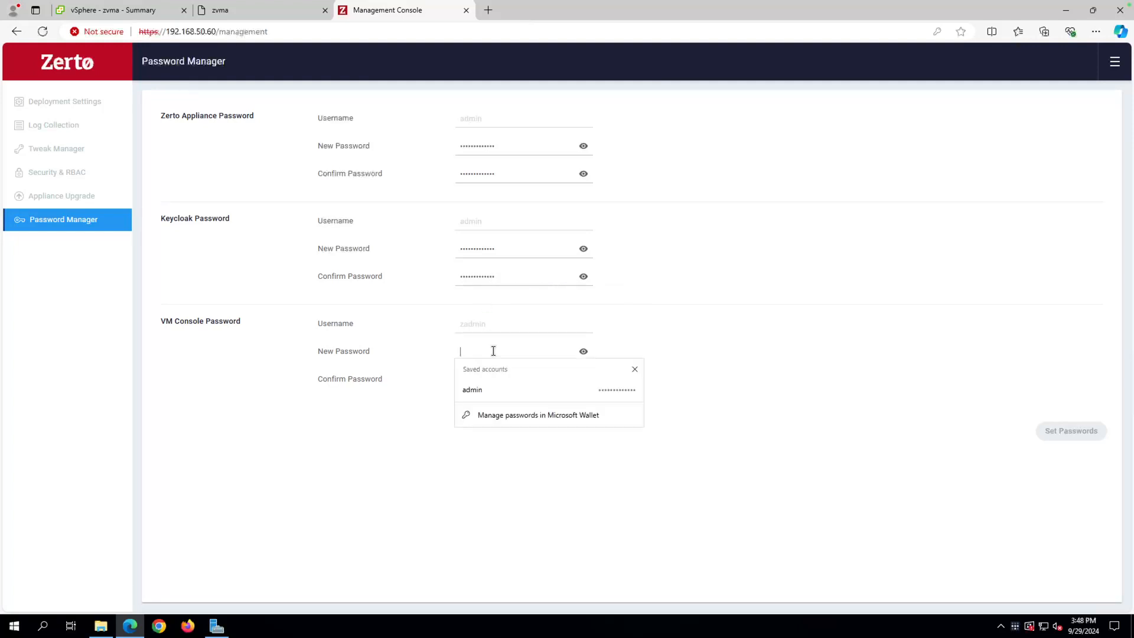
text(••••••••••)
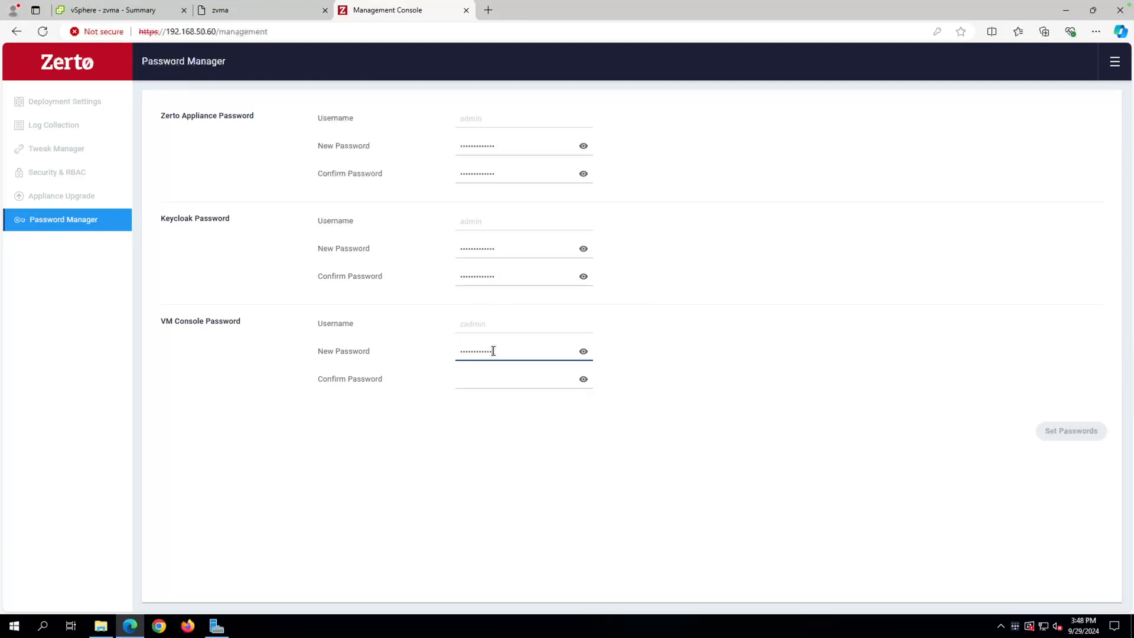
click(489, 378)
text(•)
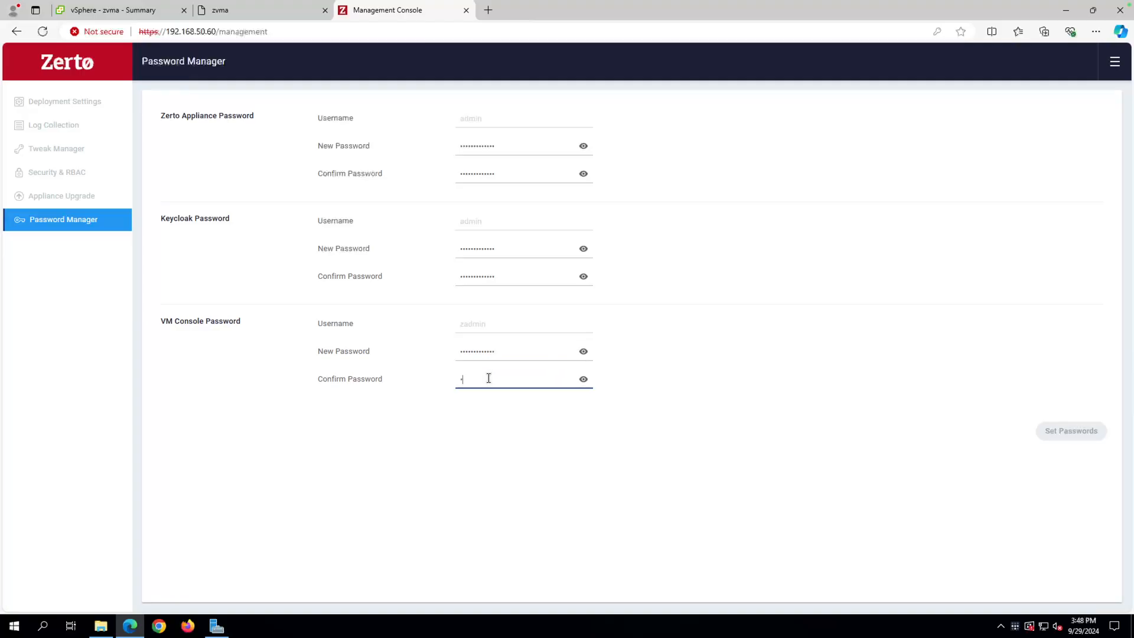
text(••••••••••••)
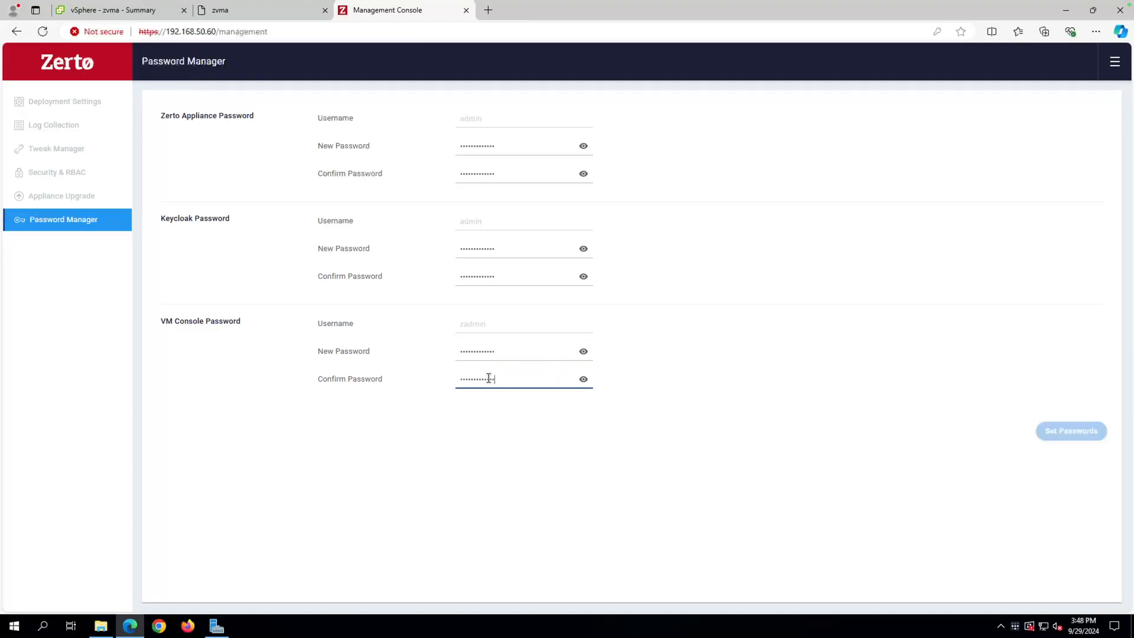
click(1057, 437)
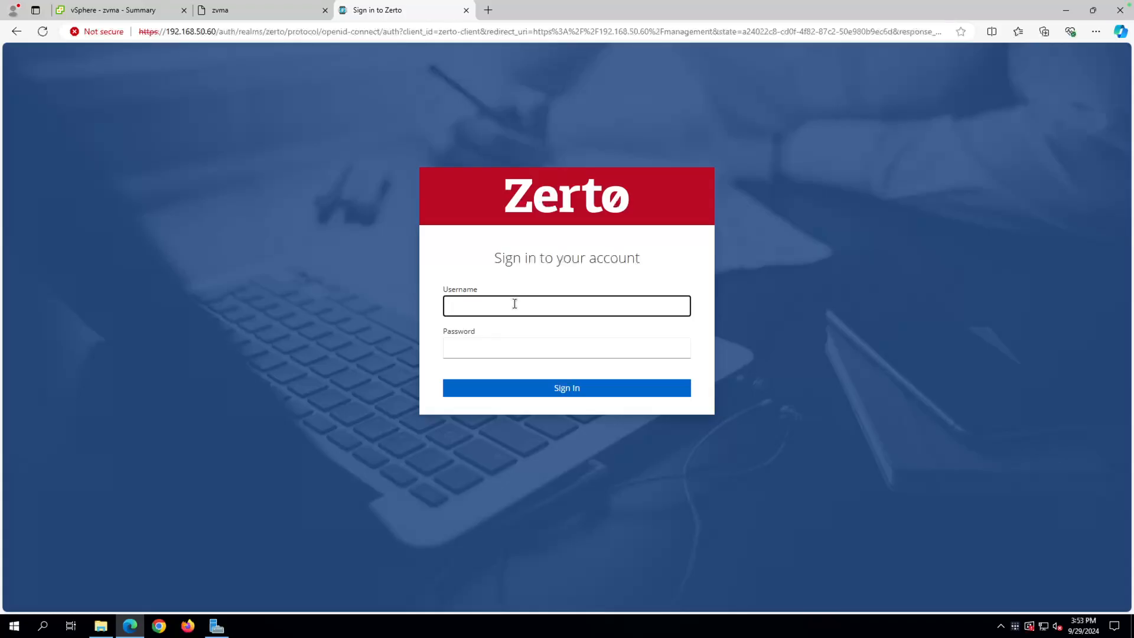
Sign in to the management console as admin with the autofilled password.
text(admin)
key(Tab)
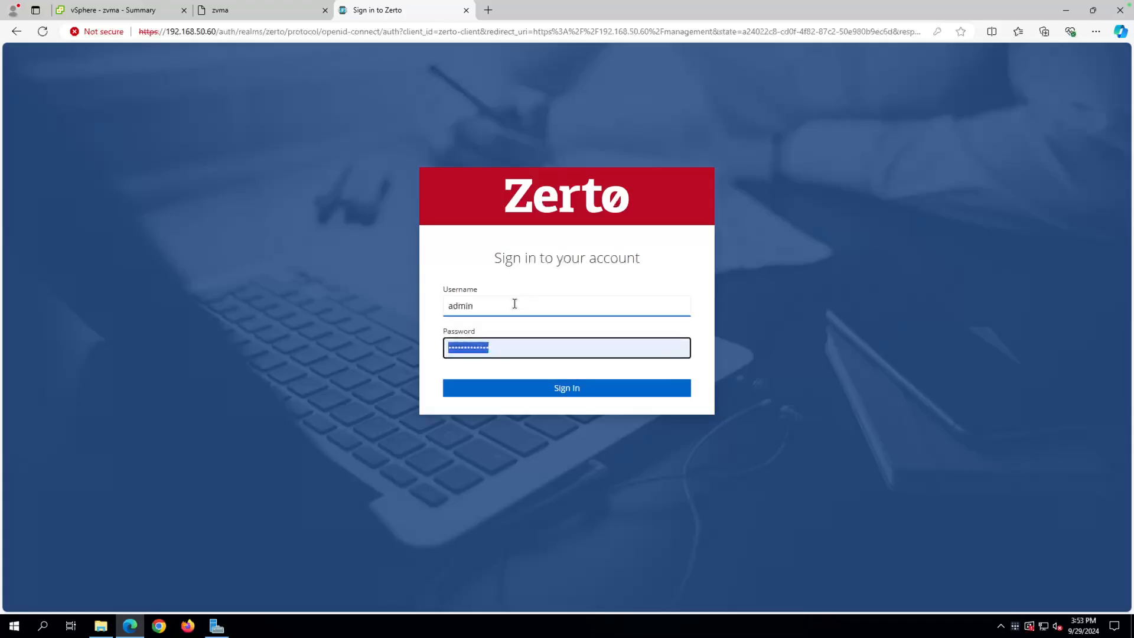
key(Return)
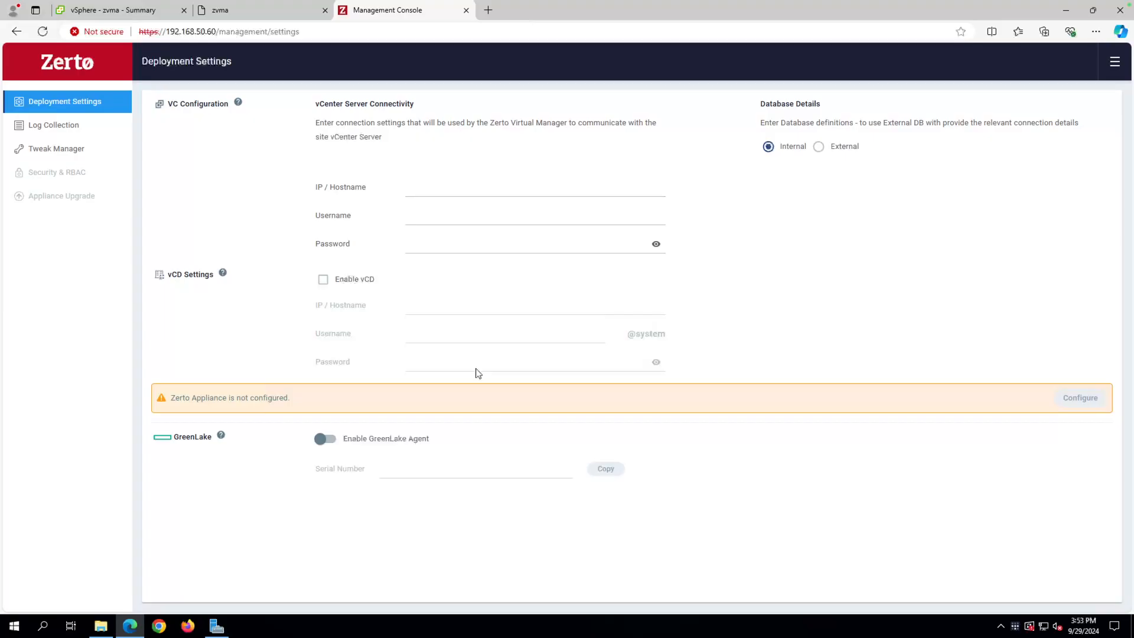
click(500, 180)
click(473, 188)
text(192.168.50.50)
key(Tab)
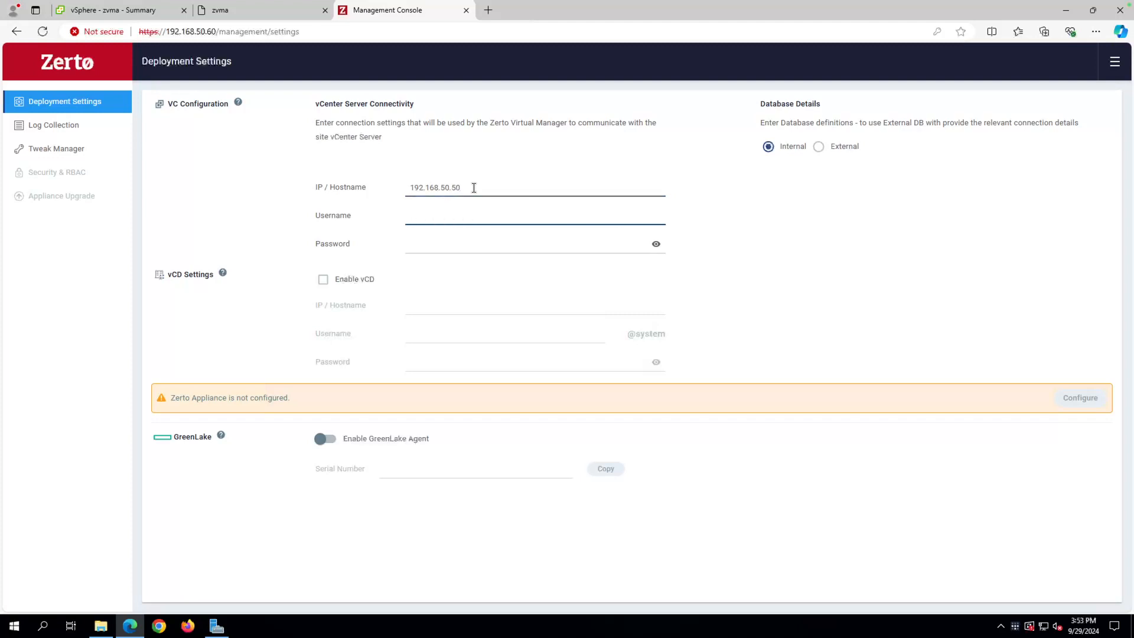
text(administrator@vsphere.local)
key(Tab)
text(************)
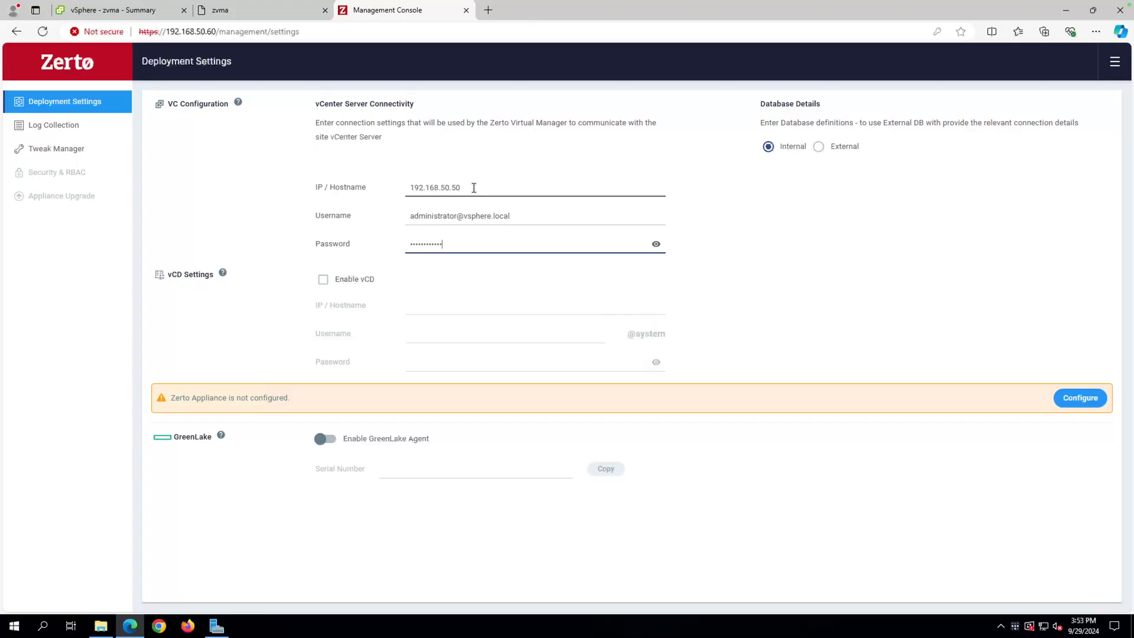
text(*)
click(1079, 397)
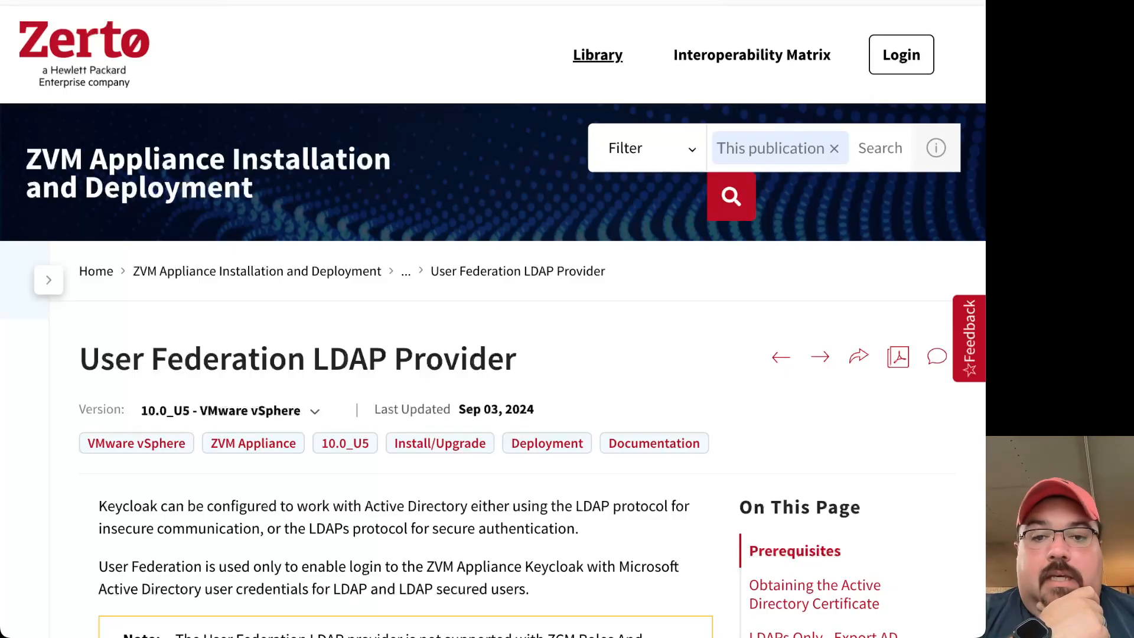
Scroll the LDAP Provider guide down to the Obtaining the Active Directory Certificate section.
scroll(623, 445, down, 8)
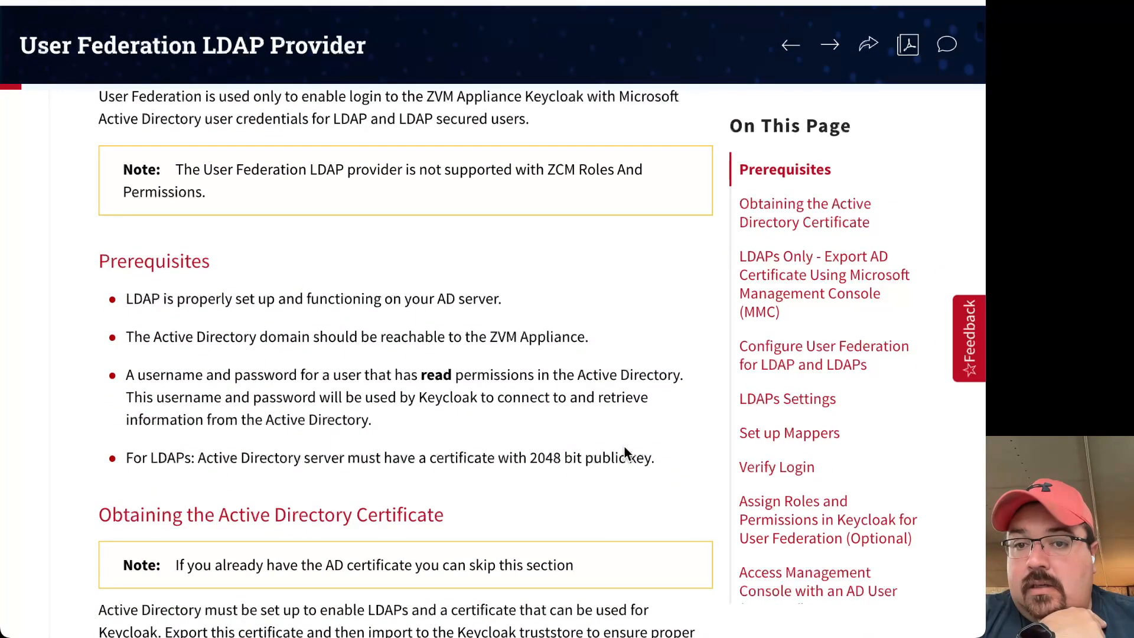
scroll(625, 448, down, 2)
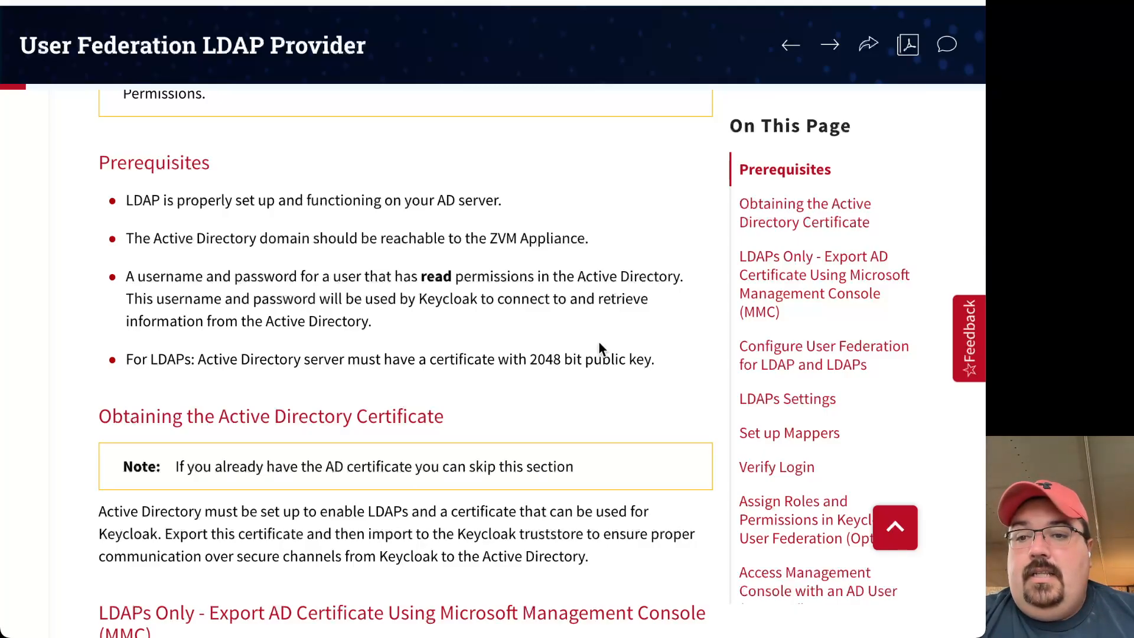
scroll(585, 407, down, 3)
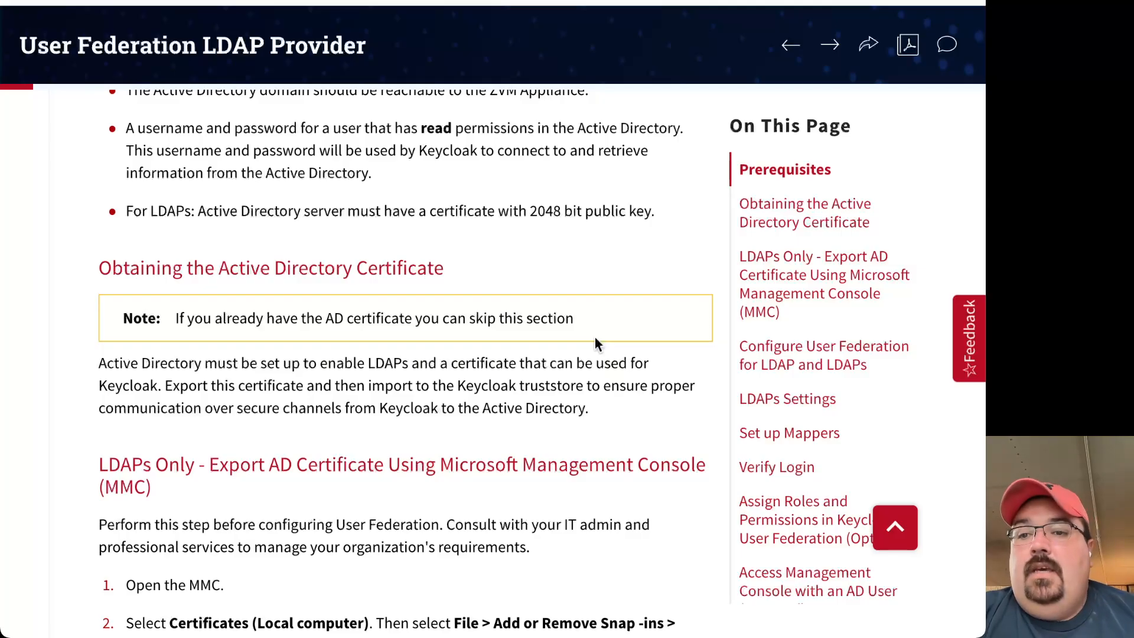
scroll(594, 338, down, 3)
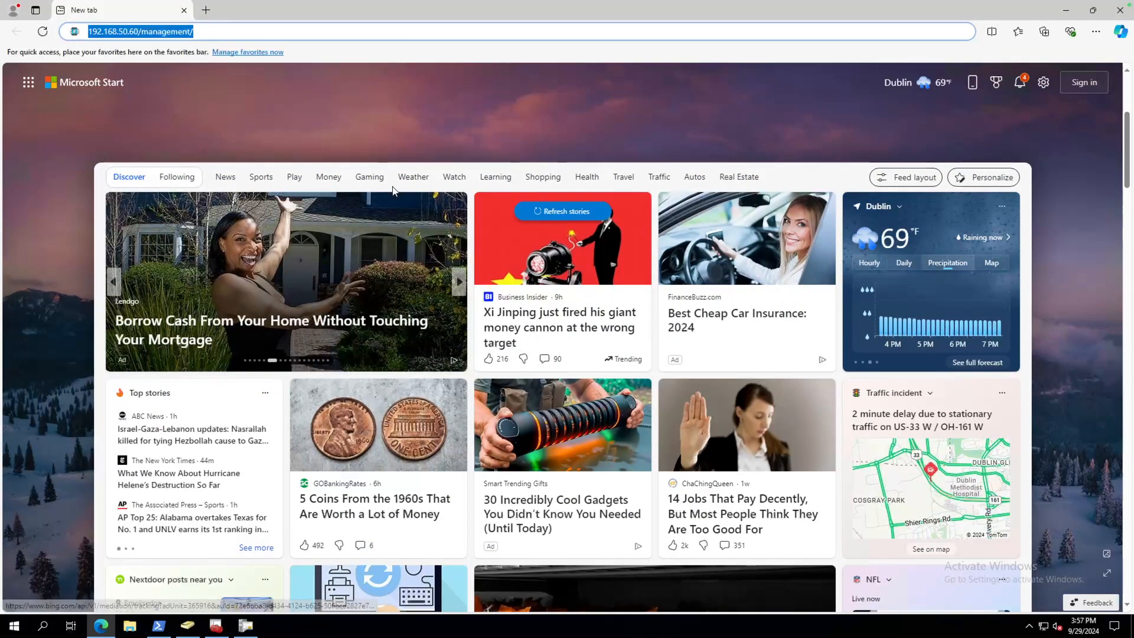
Minimize the browser and restore the certsrv Certification Authority console from the taskbar.
mouse_move(370, 8)
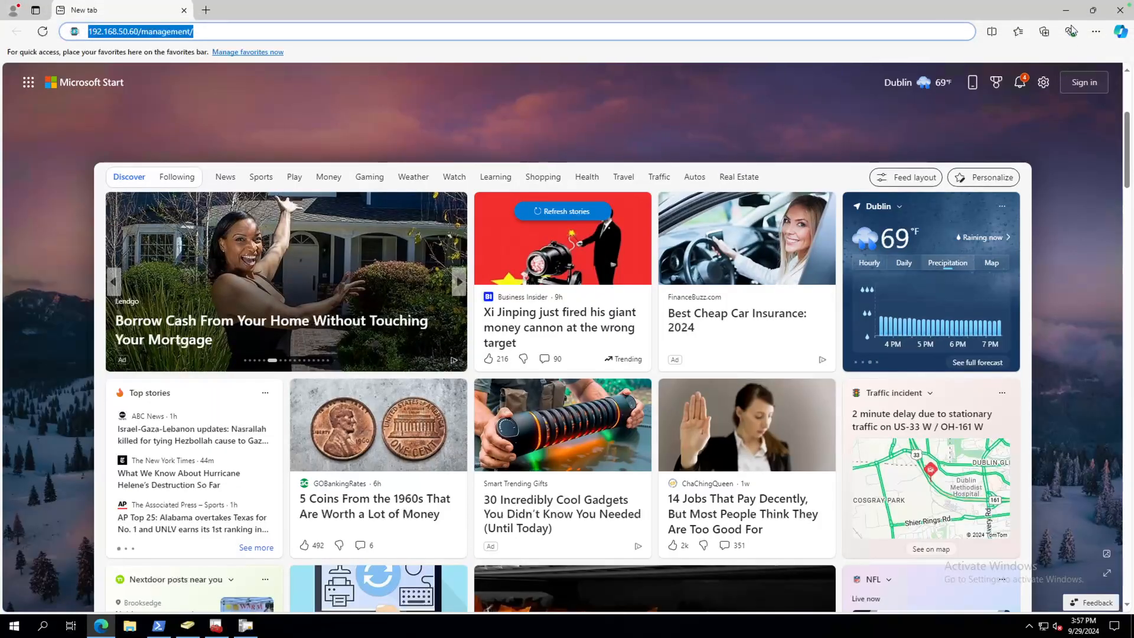
click(1069, 10)
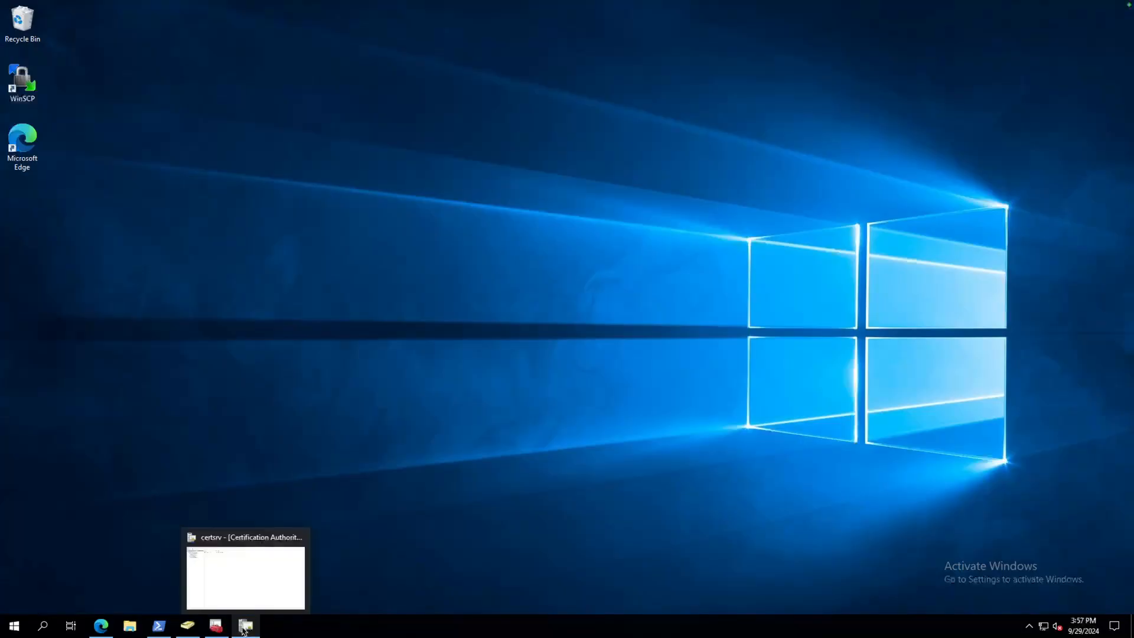
mouse_move(230, 628)
click(242, 629)
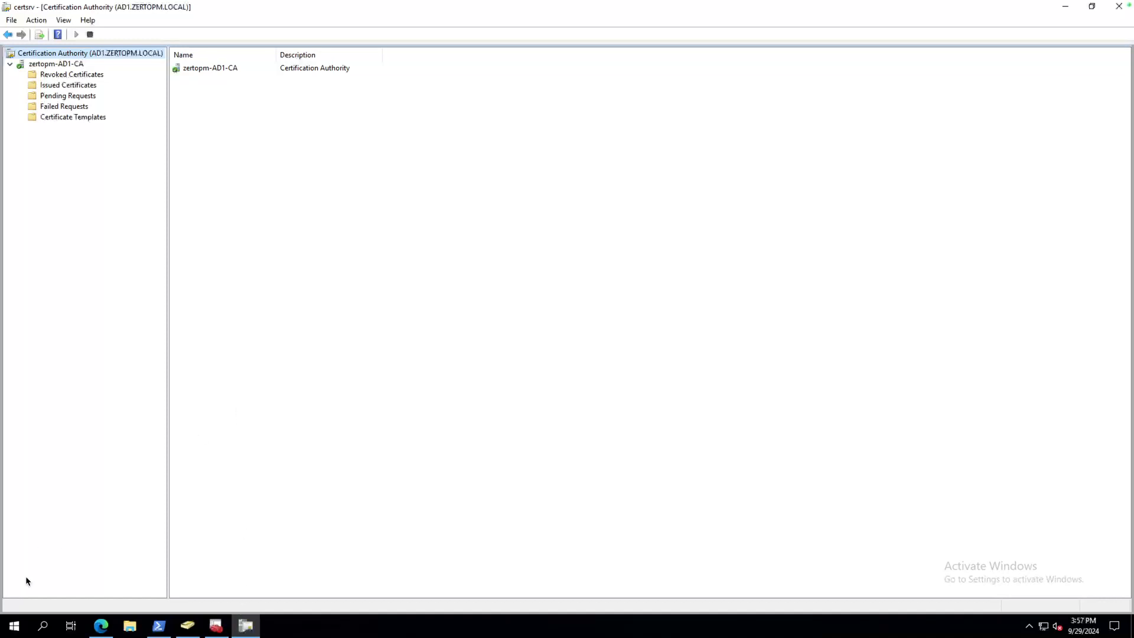
Launch a new Microsoft Management Console by running mmc from Command Prompt.
click(13, 627)
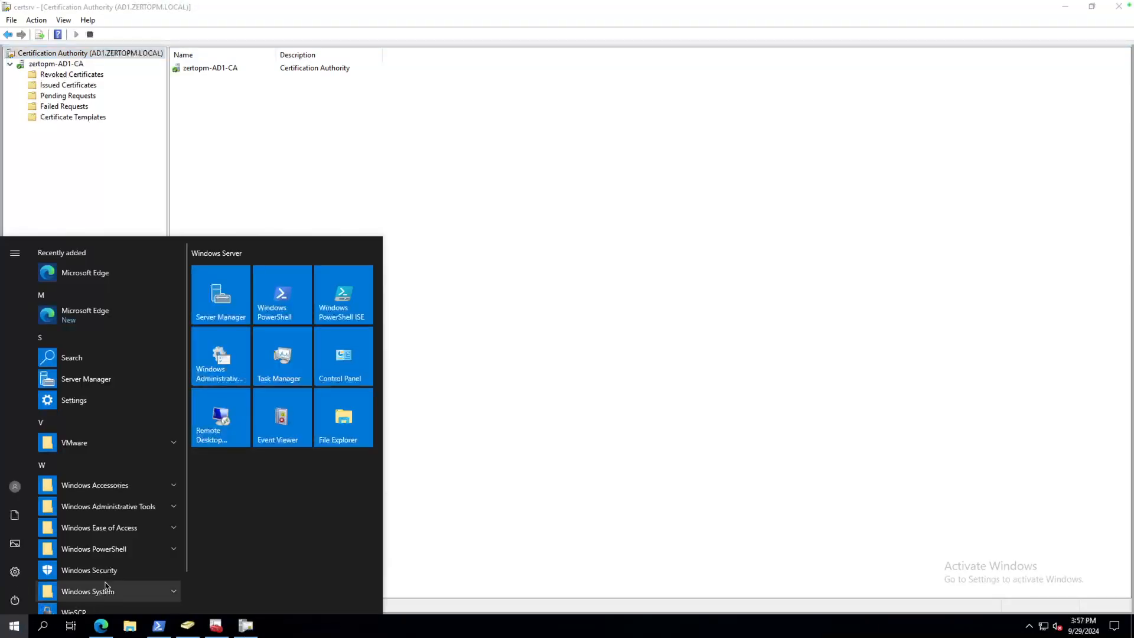
text(cmd)
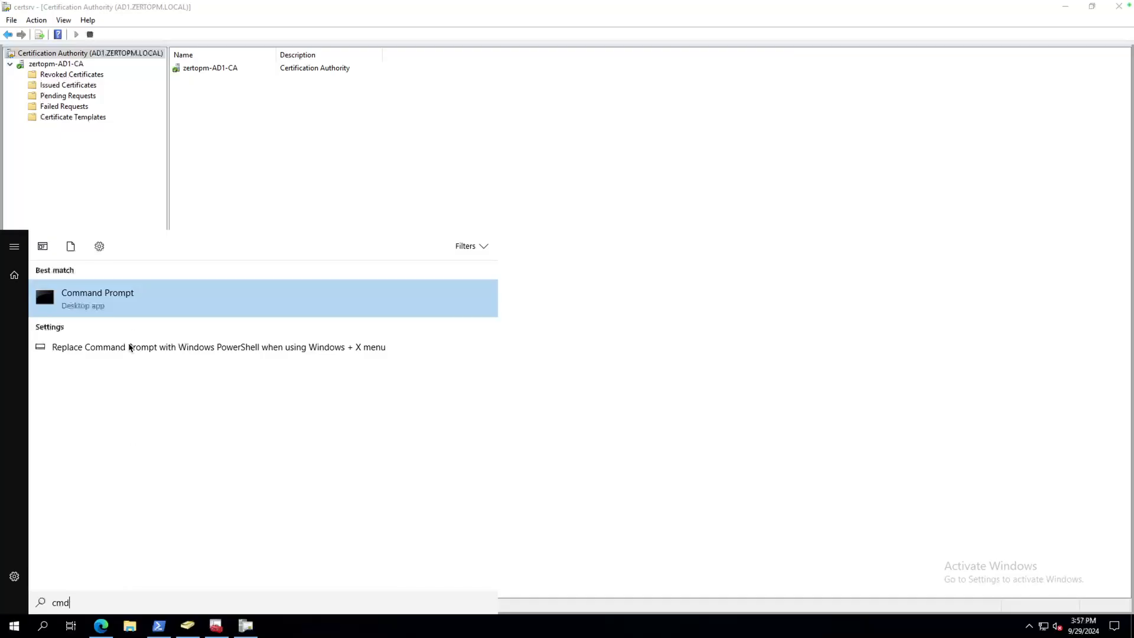
click(132, 304)
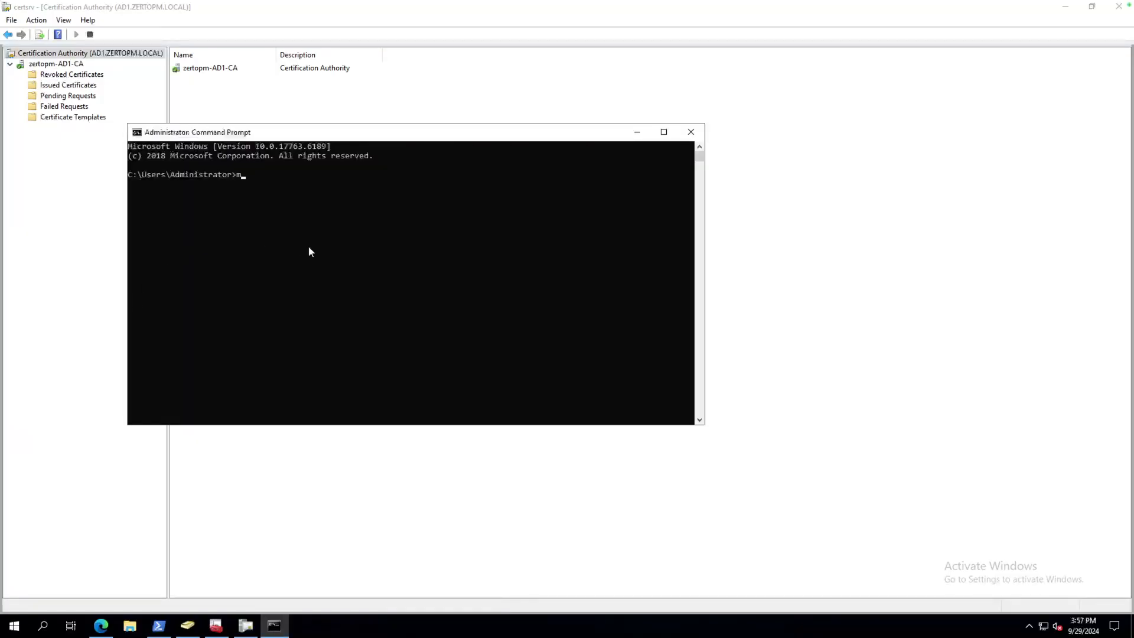
text(mmc)
key(Return)
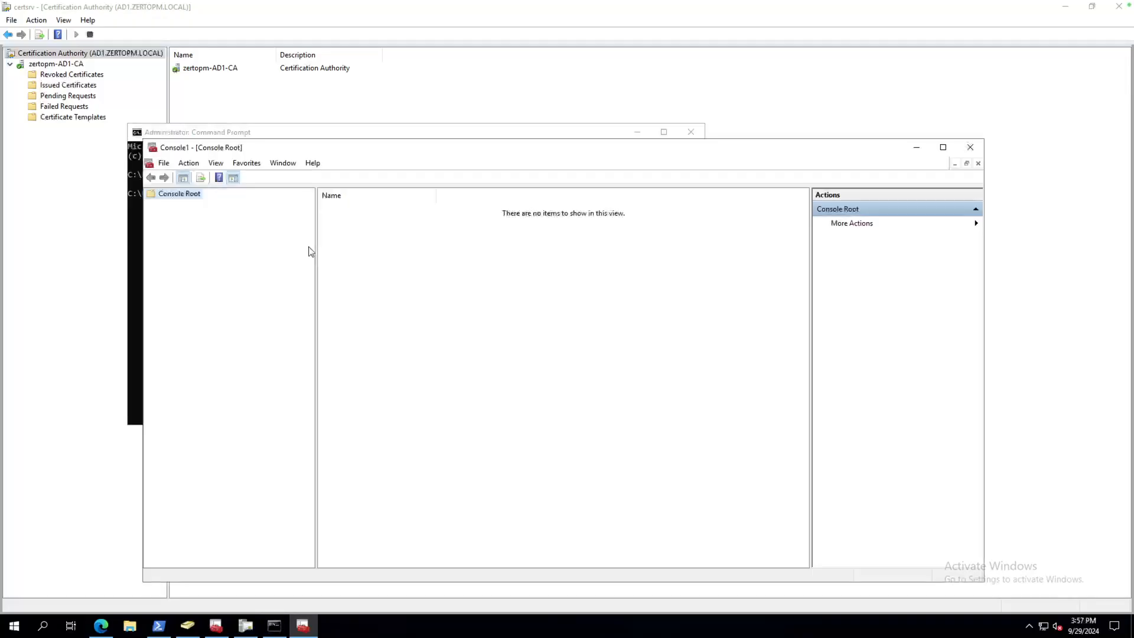
click(690, 132)
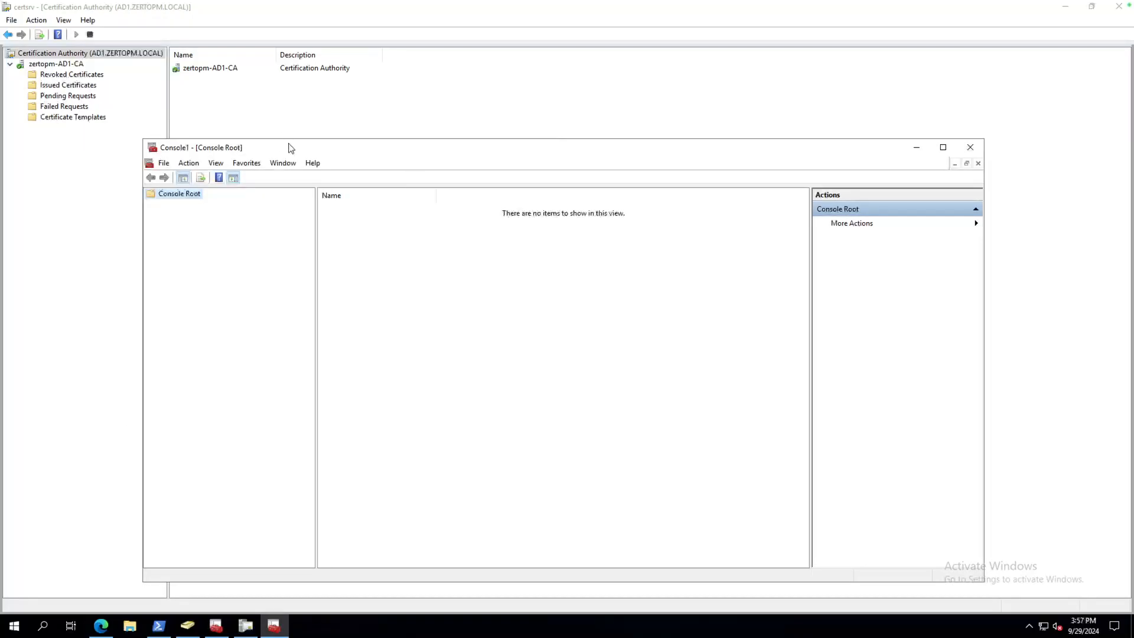
Bring up the console's Add/Remove Snap-in dialog from the File menu.
click(194, 164)
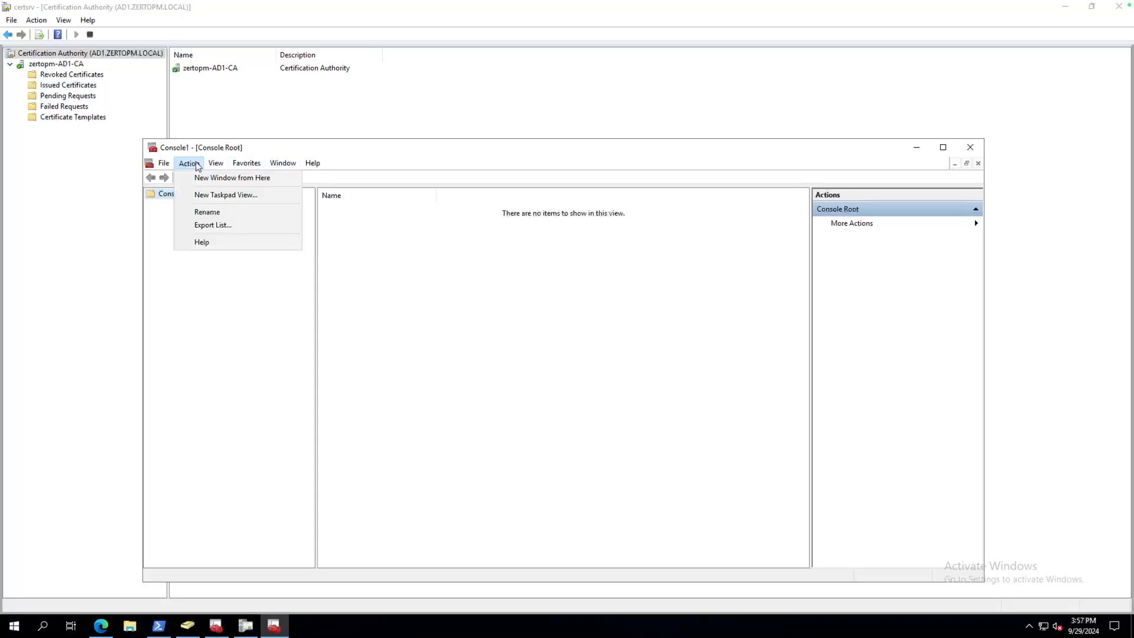
click(197, 166)
click(217, 165)
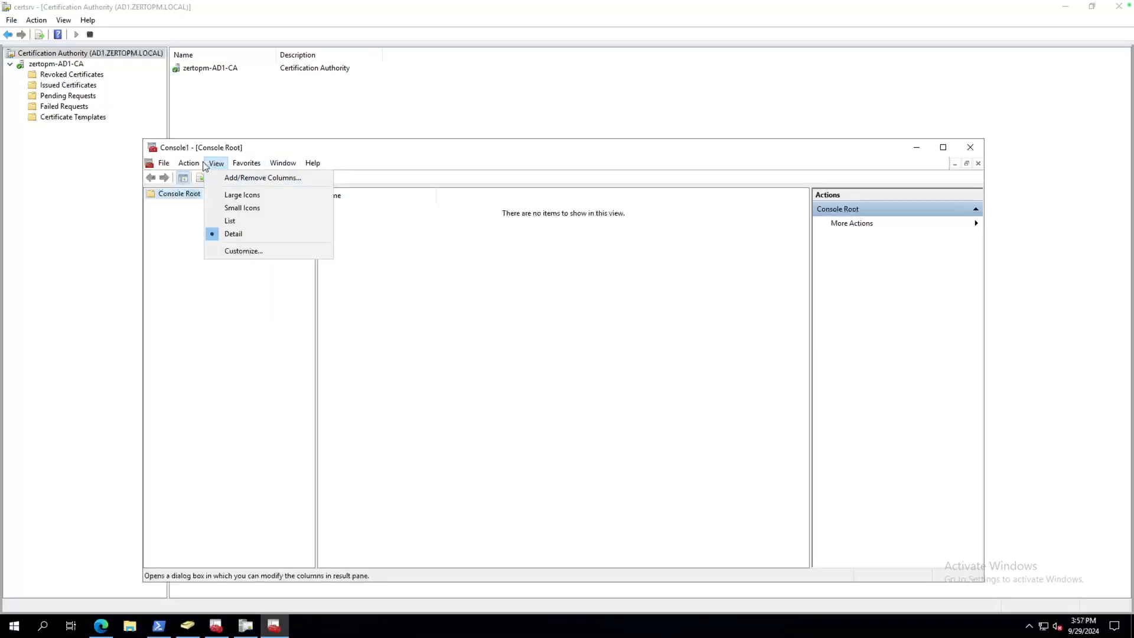
click(202, 165)
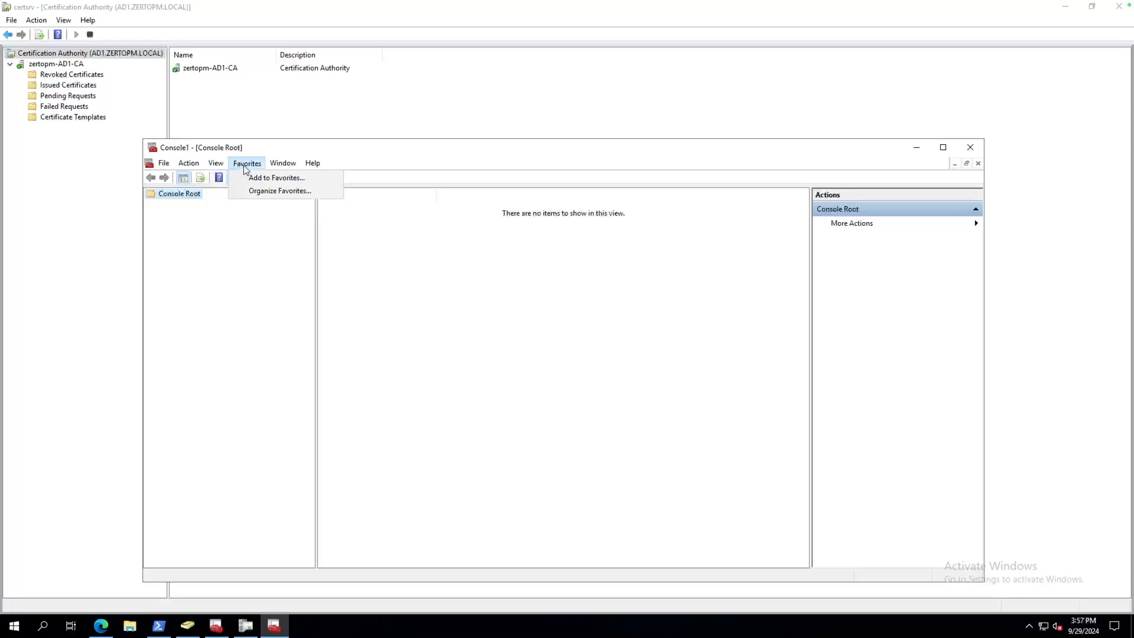
click(216, 163)
click(216, 163)
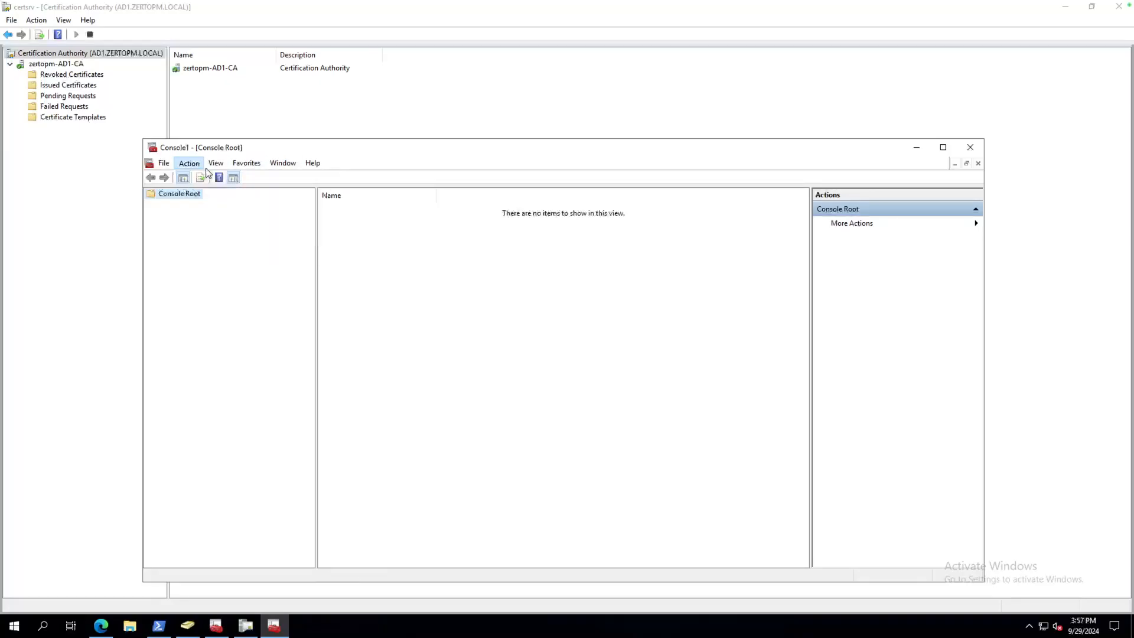
click(216, 163)
mouse_move(194, 164)
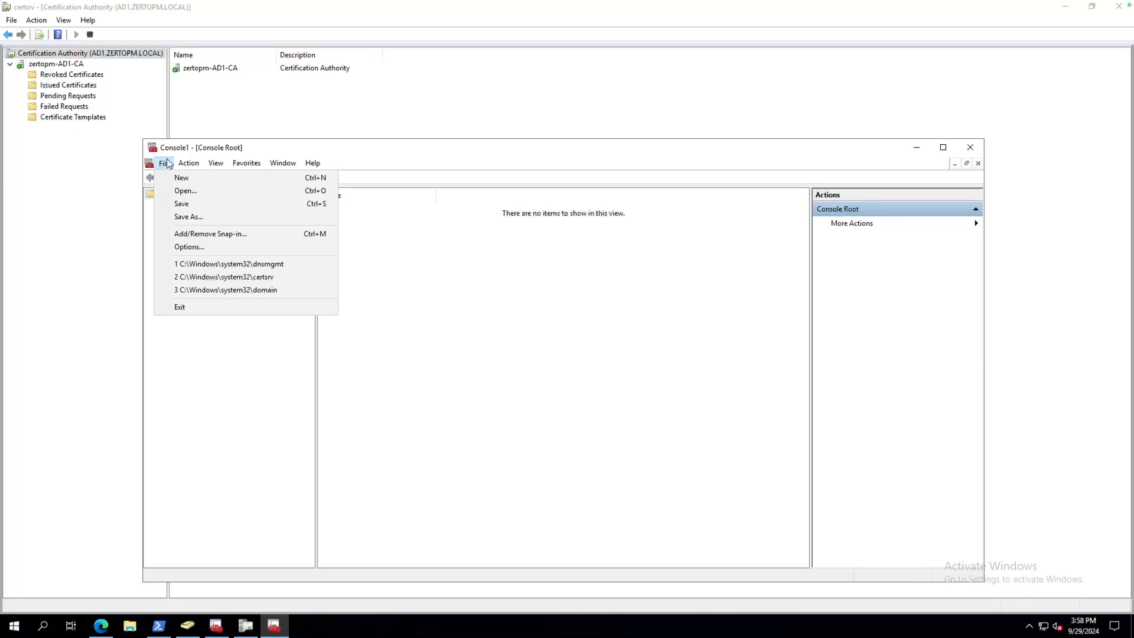
click(223, 235)
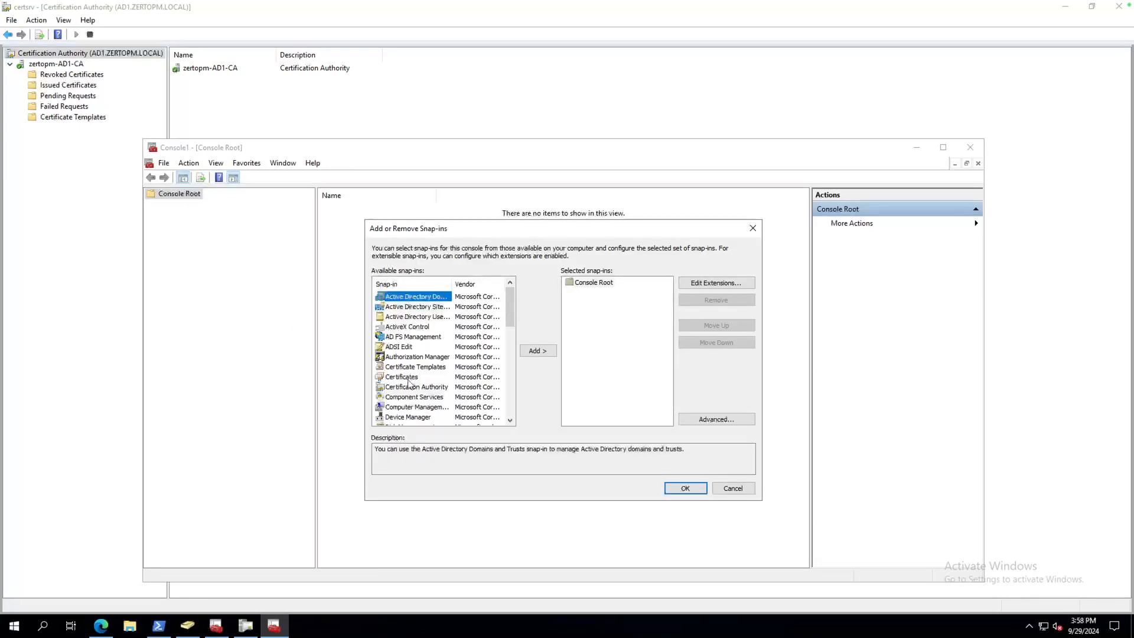
Add the Certificates snap-in for the local computer's computer account.
click(407, 378)
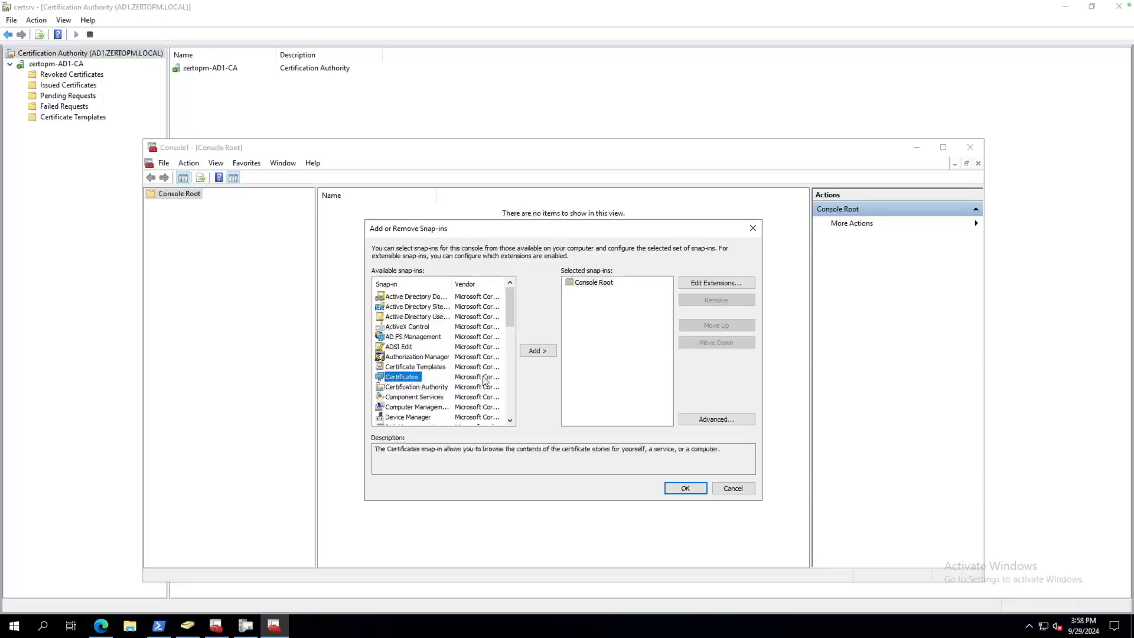
click(534, 352)
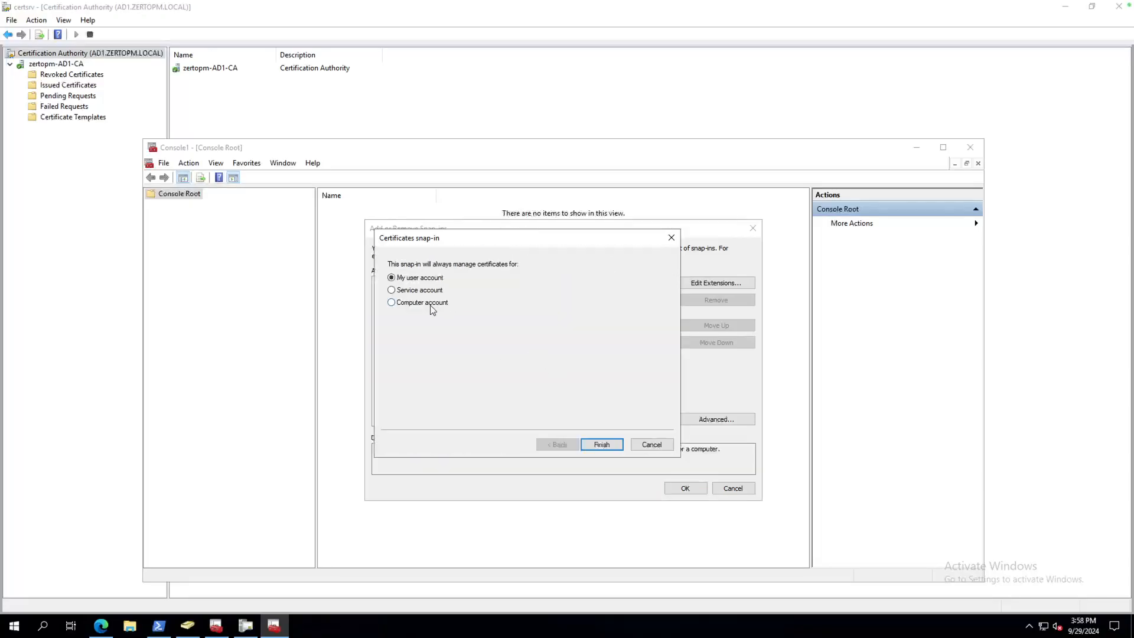
click(405, 303)
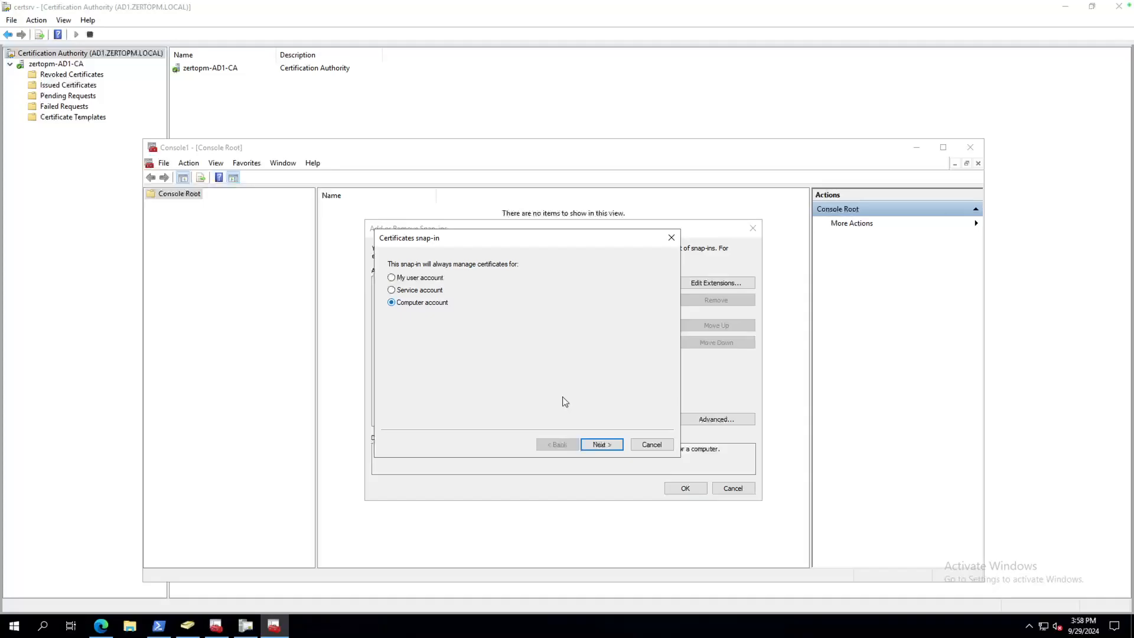
click(602, 445)
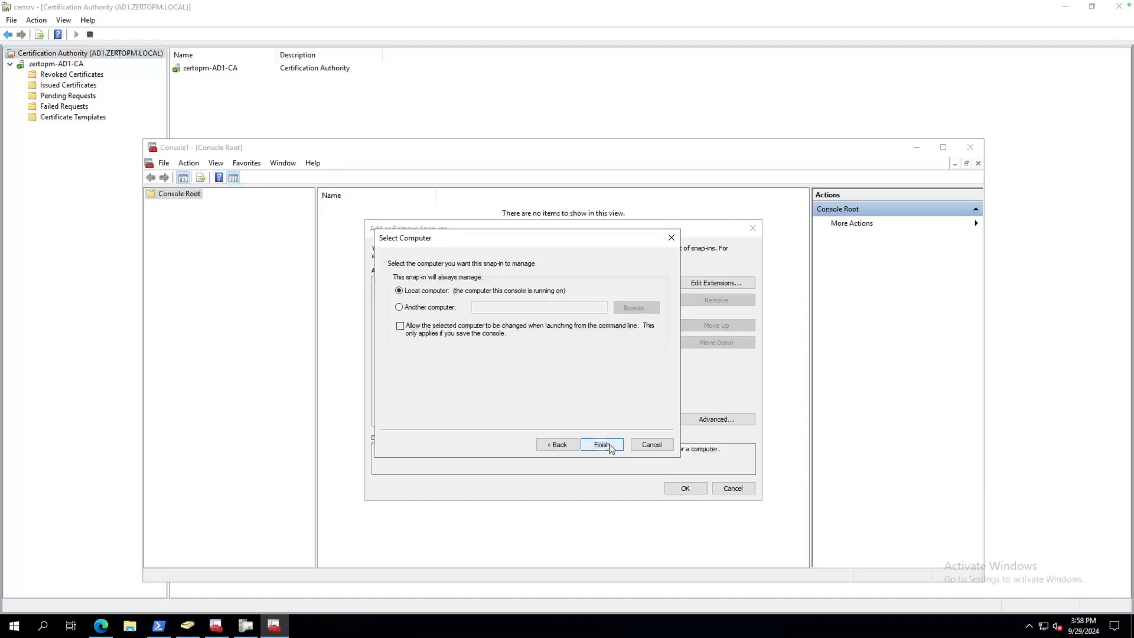
click(609, 444)
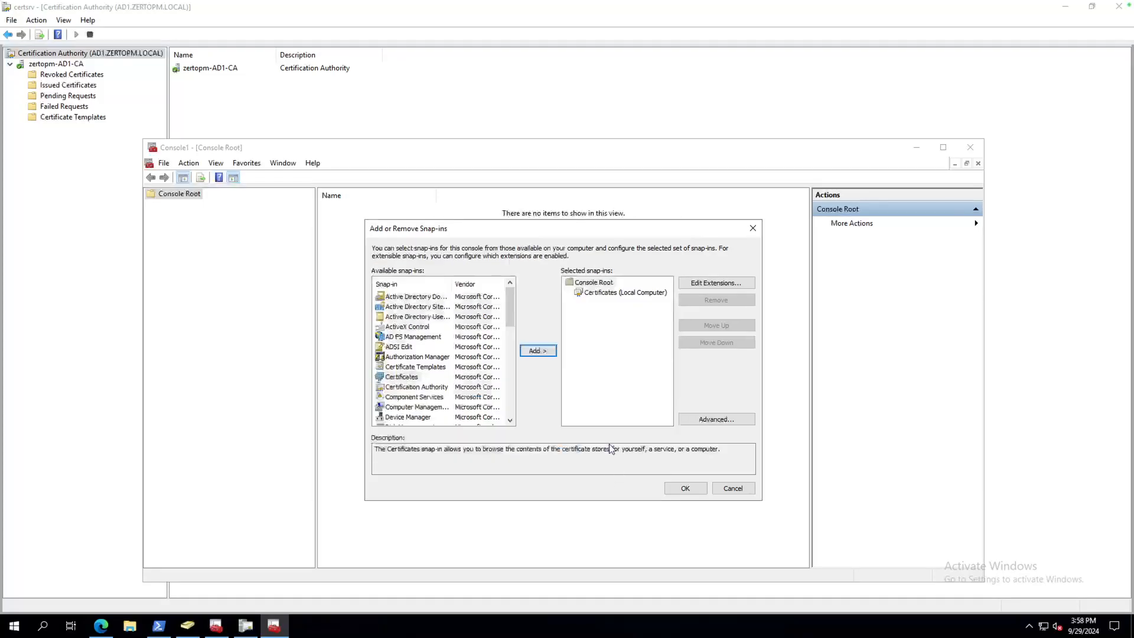
click(683, 488)
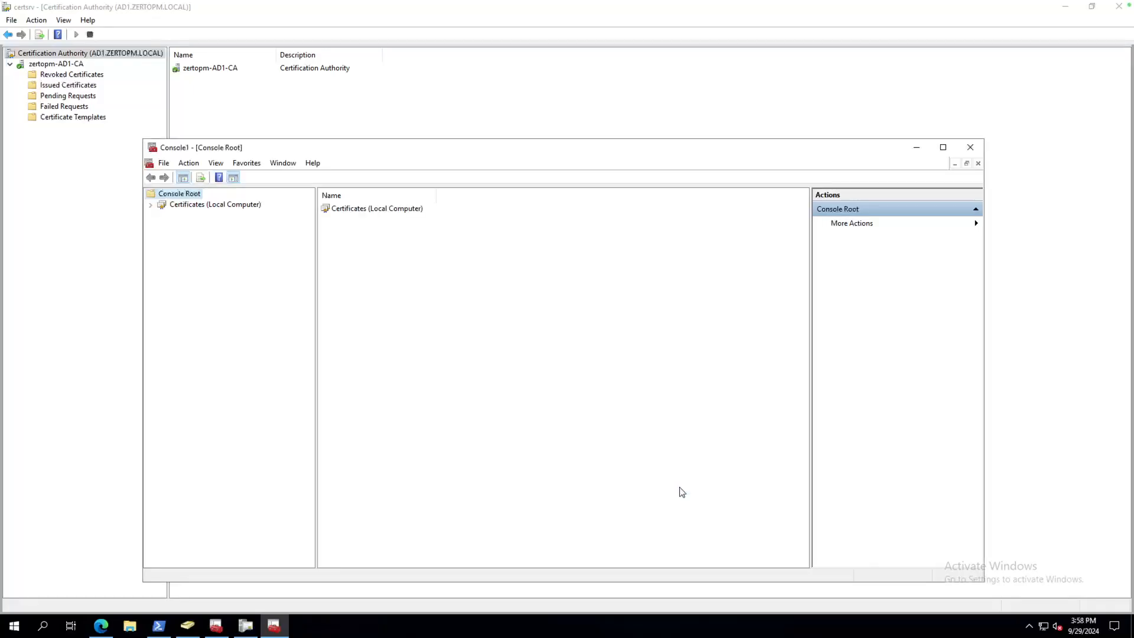
Show the Personal certificates, select ad1.zertopm.local, and widen the Intended Purposes column.
click(150, 204)
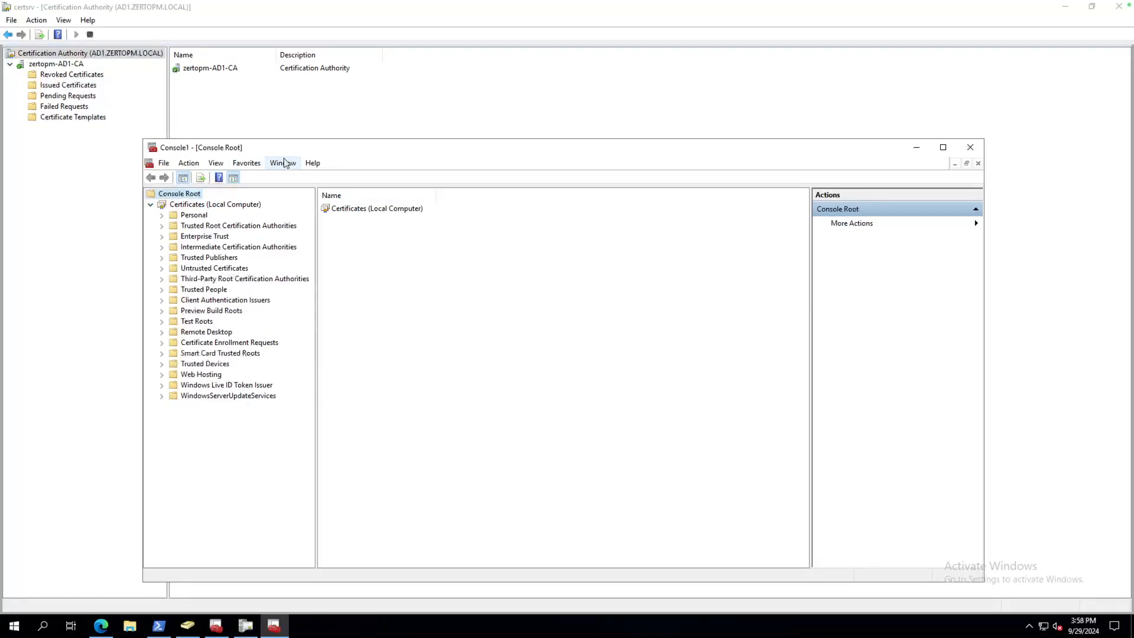
click(161, 215)
click(211, 227)
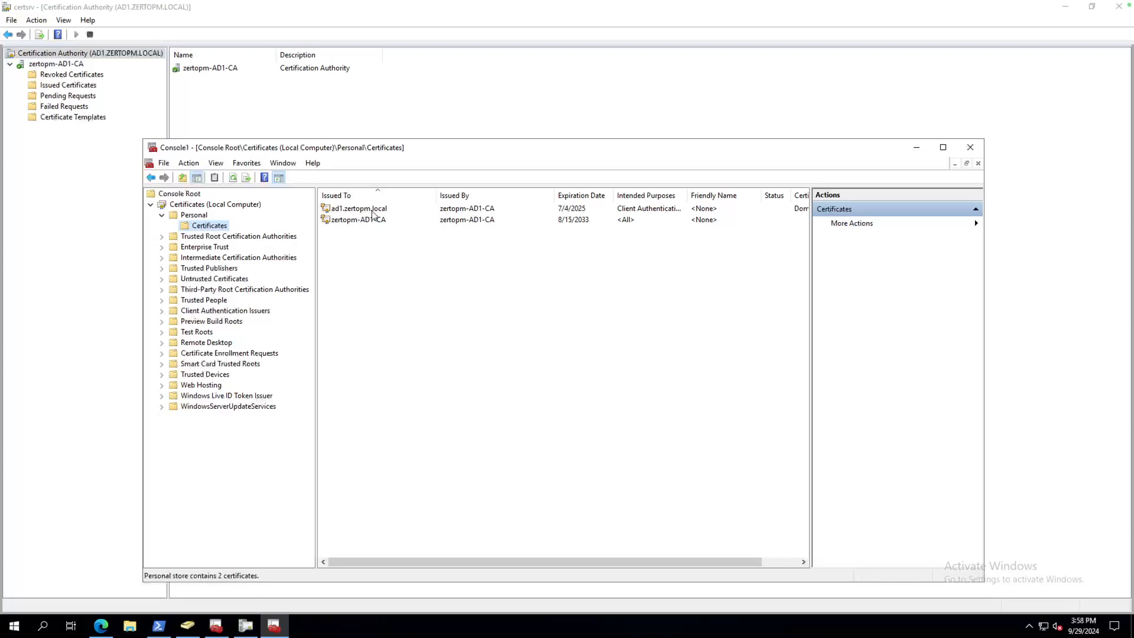
click(350, 210)
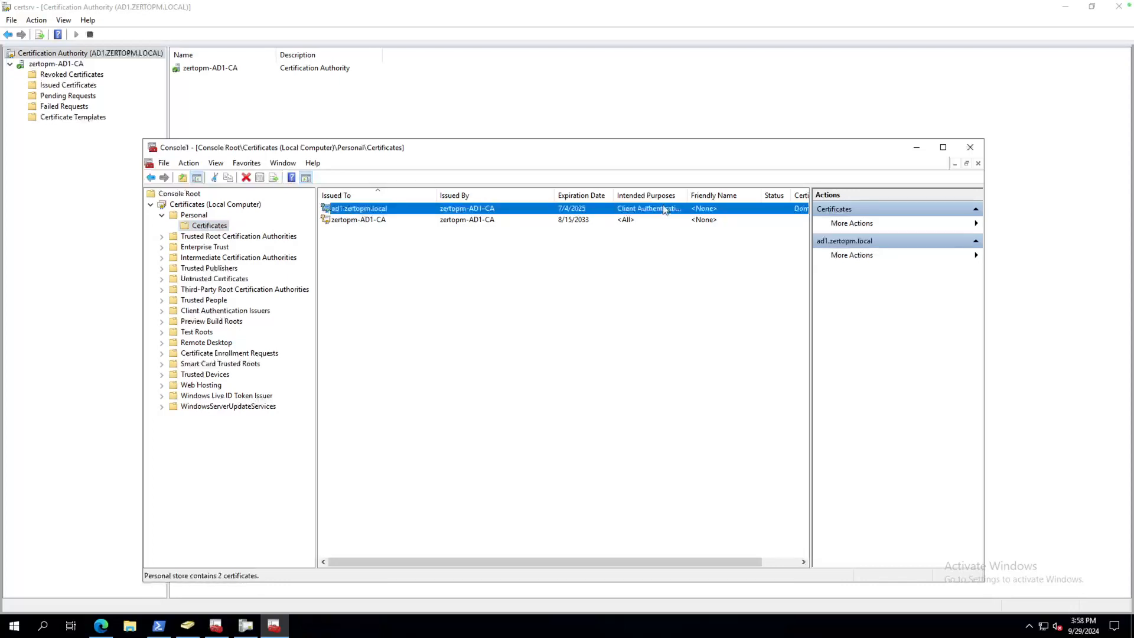
click(1119, 8)
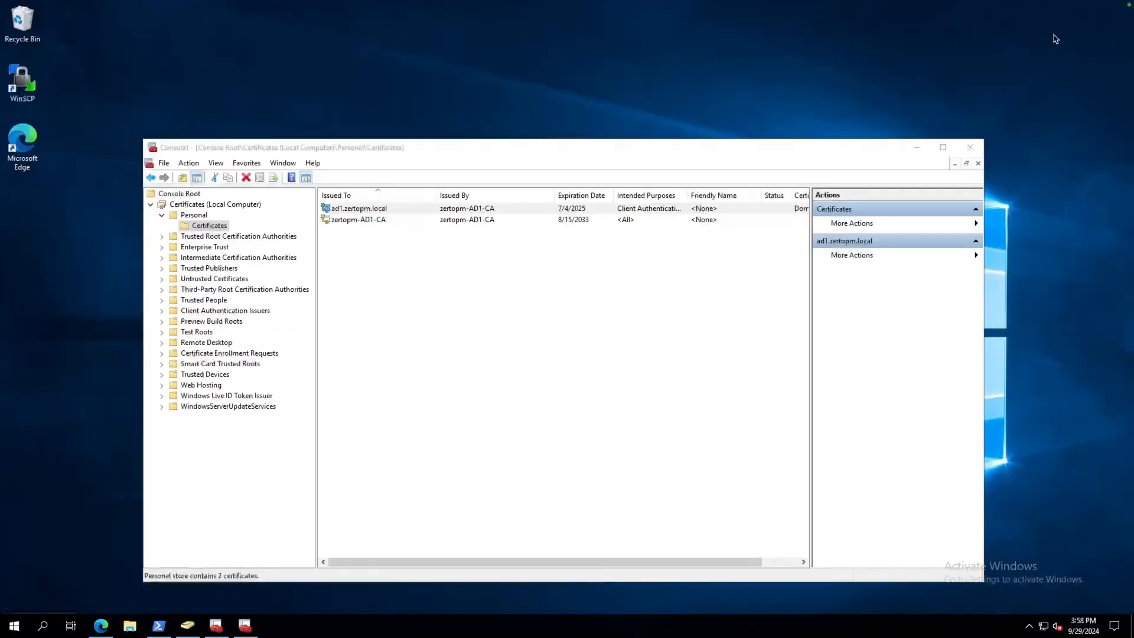
double_click(540, 147)
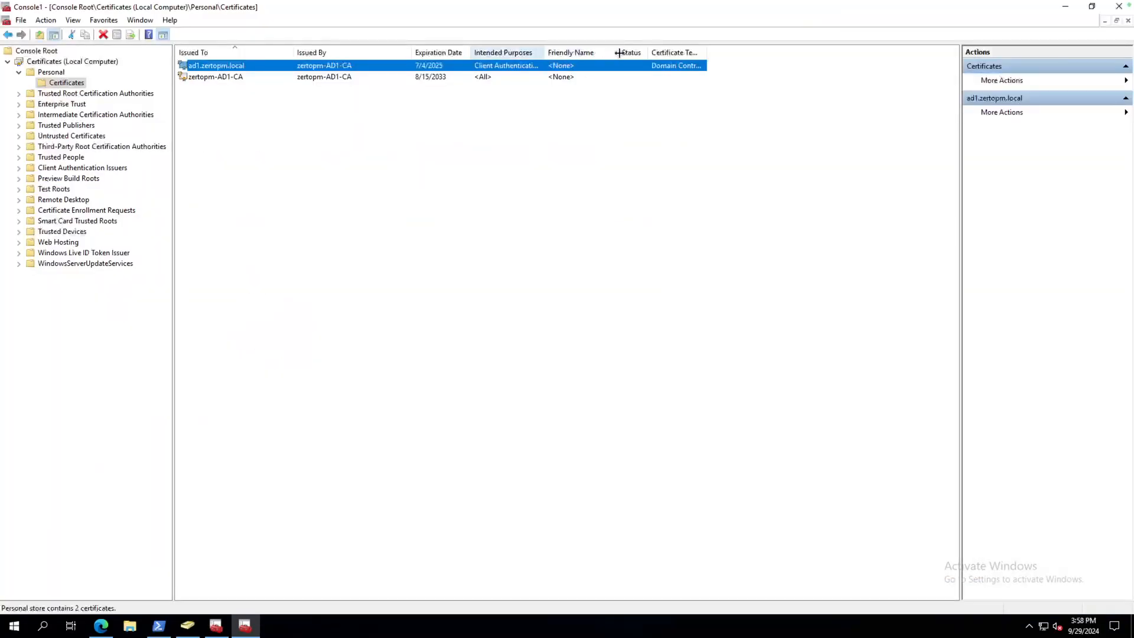
double_click(544, 52)
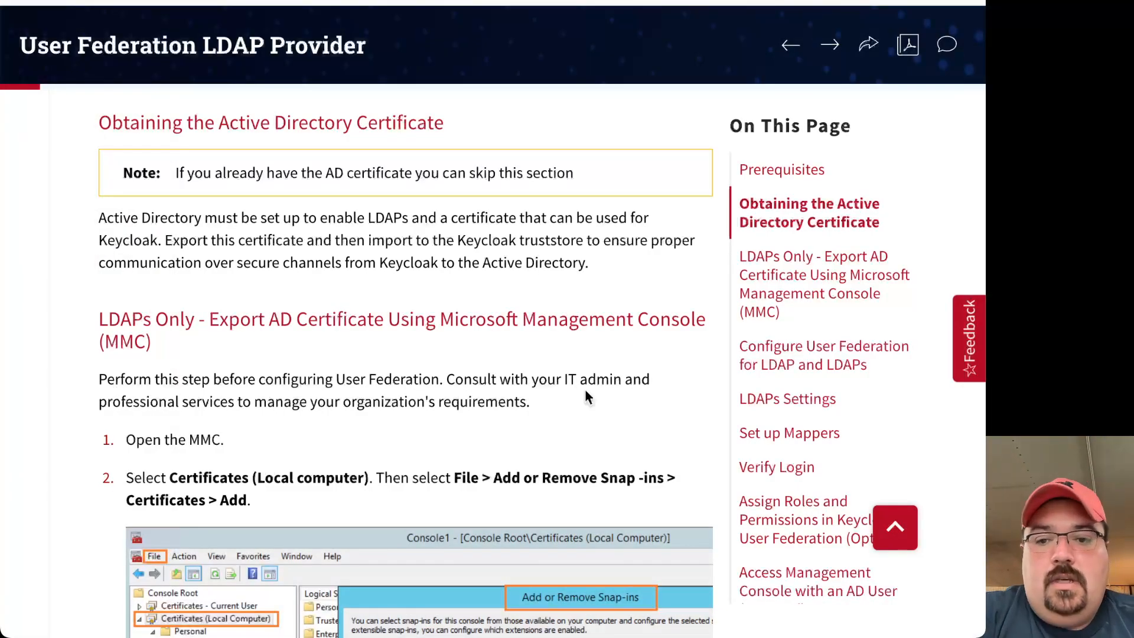
Scroll the LDAP Provider guide through the MMC certificate-export steps to step 7.
scroll(581, 393, down, 1)
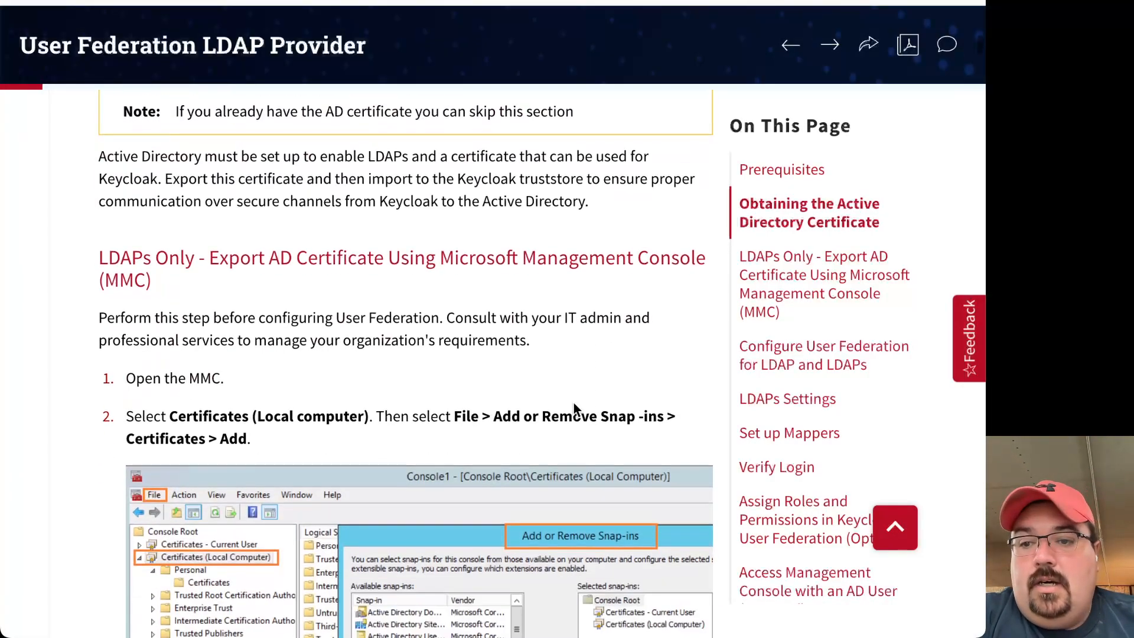
scroll(575, 408, down, 4)
scroll(263, 337, down, 4)
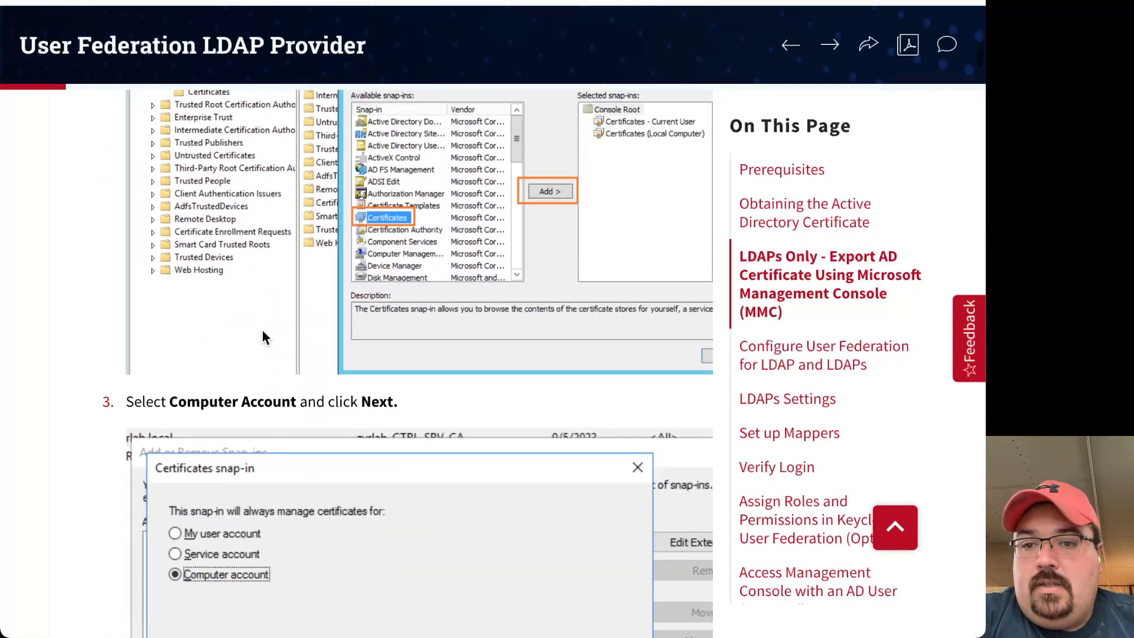
scroll(328, 412, down, 7)
scroll(328, 412, down, 10)
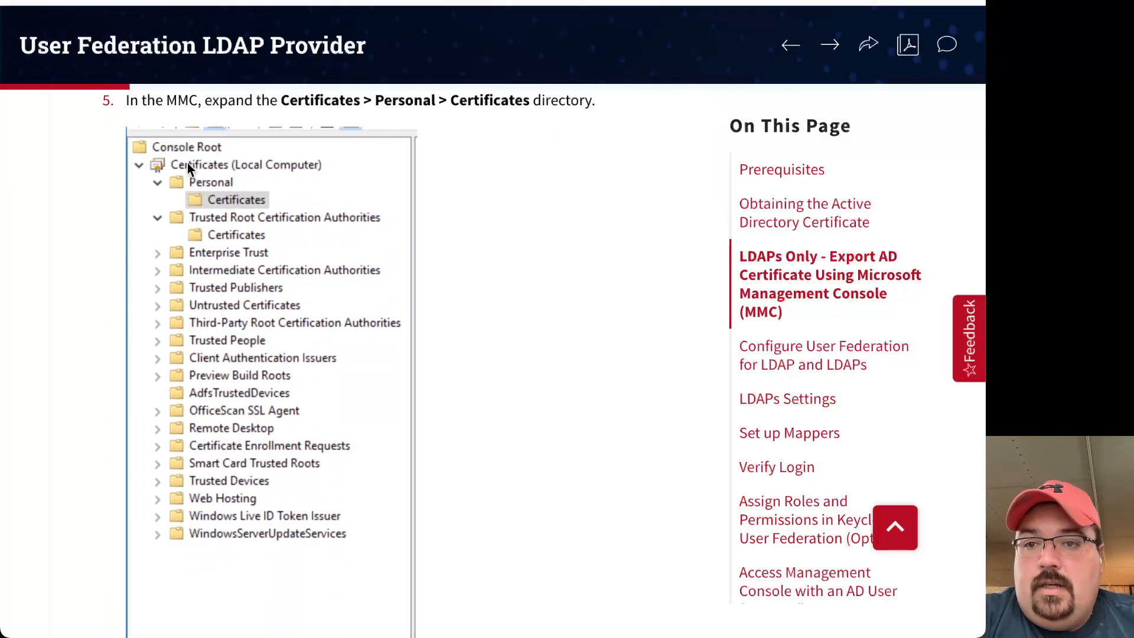
scroll(361, 322, down, 12)
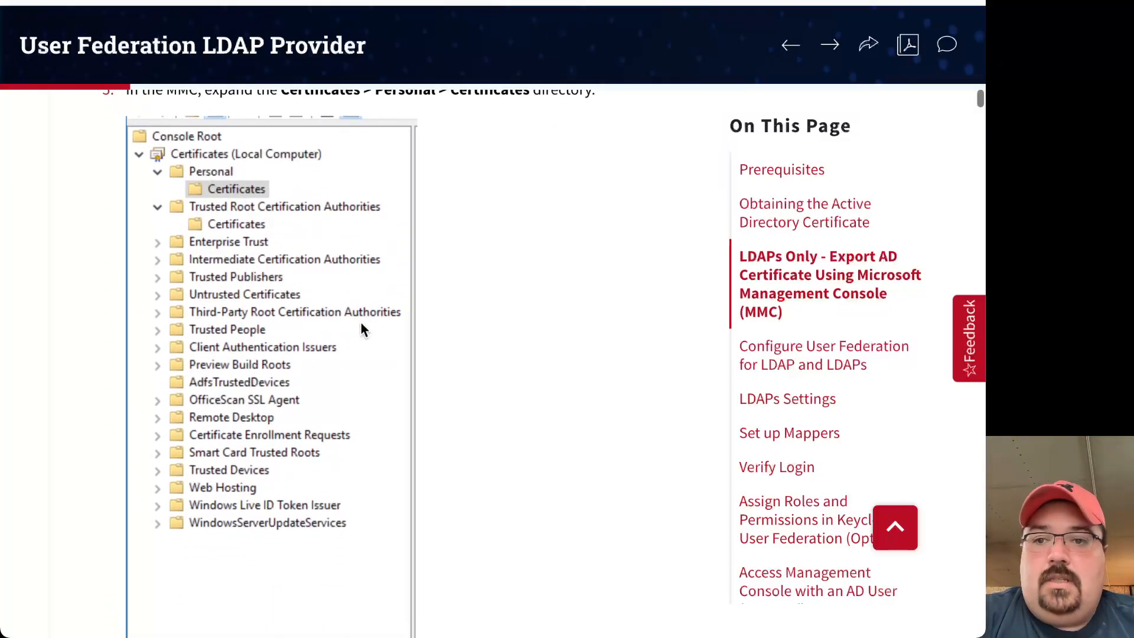
scroll(360, 322, down, 1)
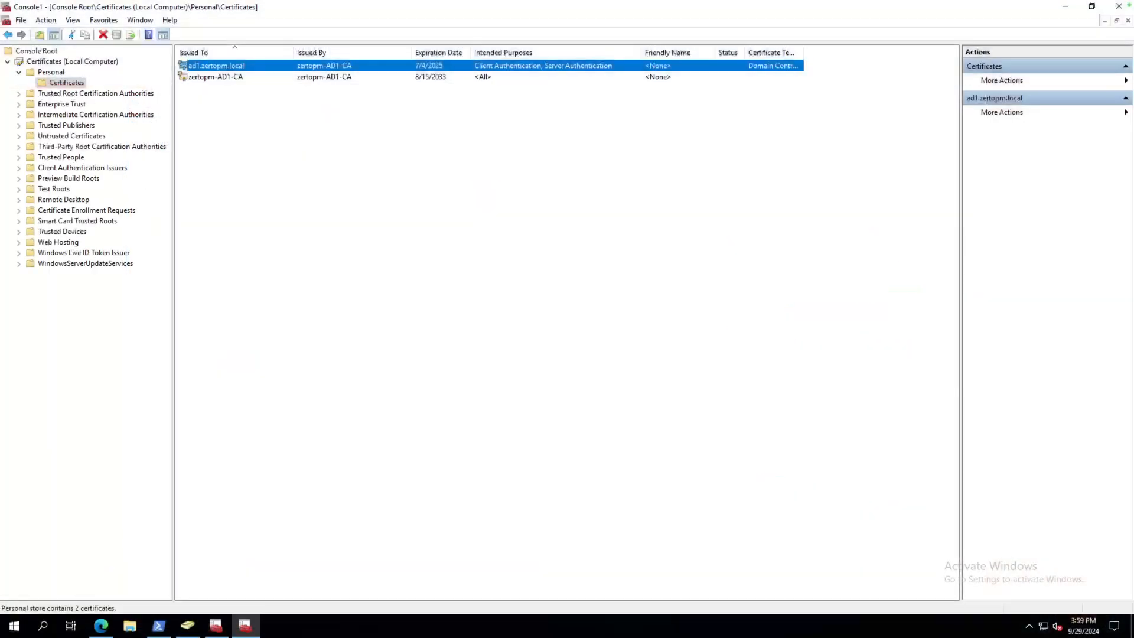
Start exporting ad1.zertopm.local without its private key, in DER format.
right_click(225, 69)
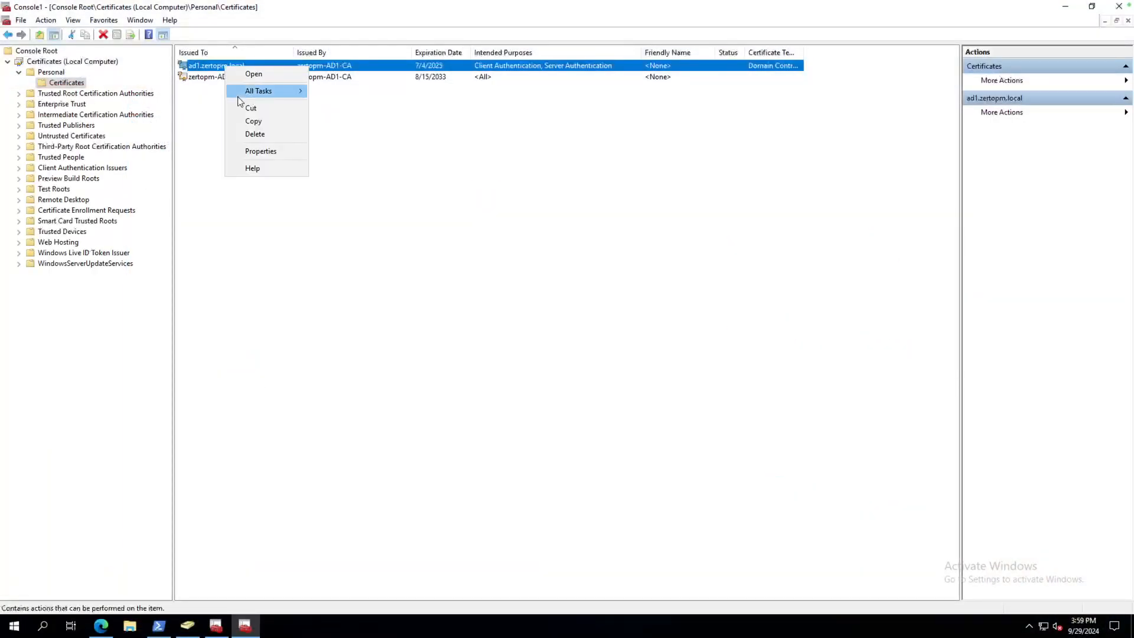
mouse_move(260, 91)
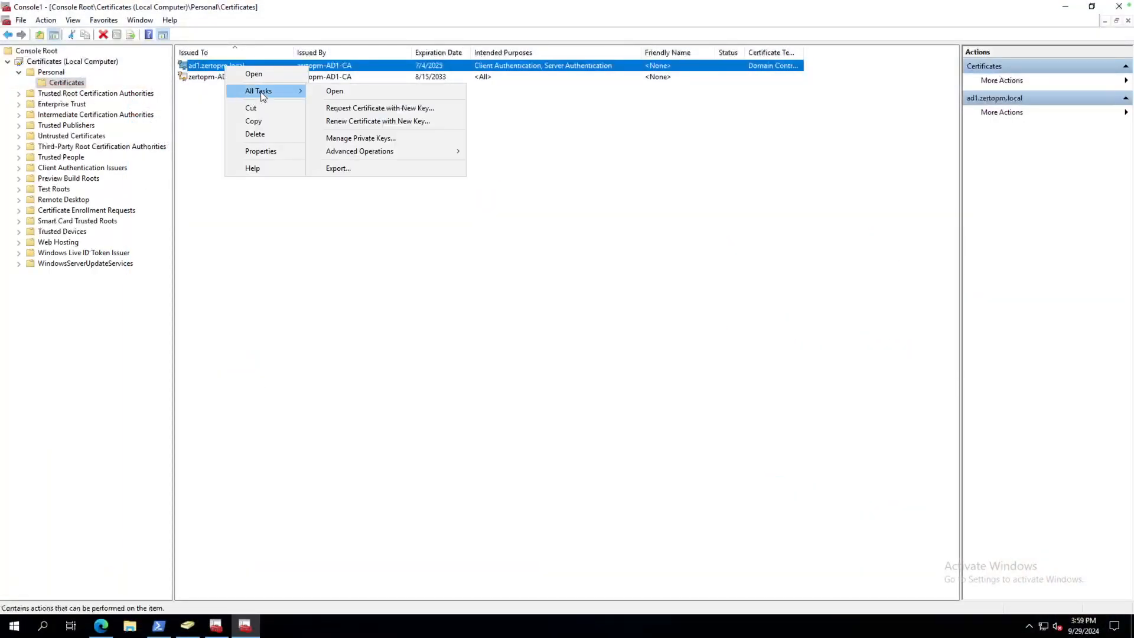
click(362, 169)
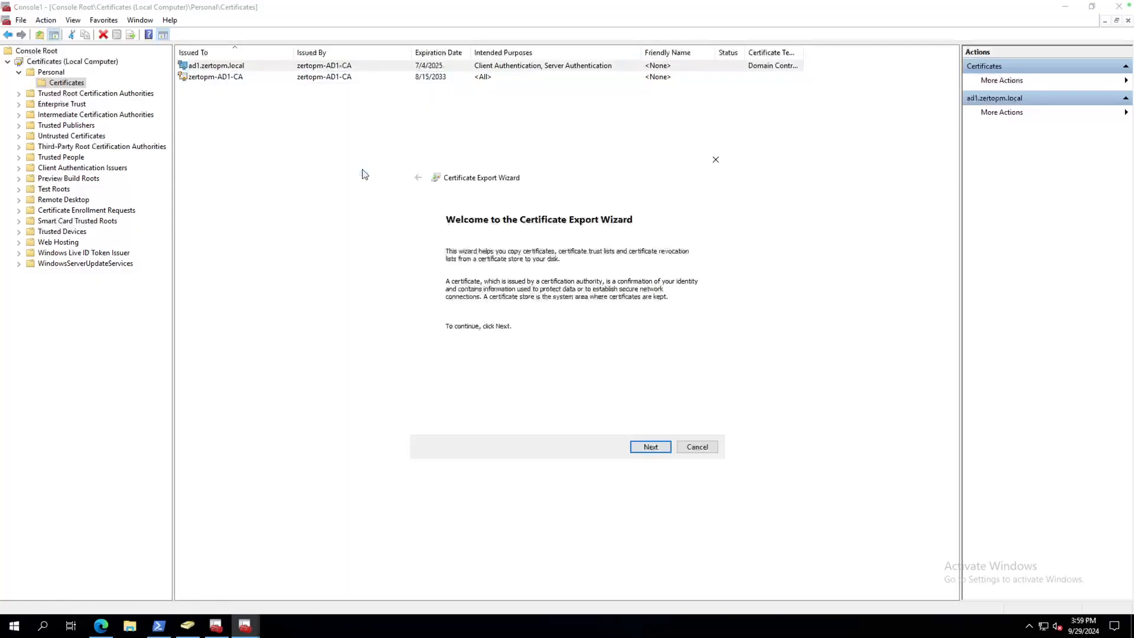
click(650, 448)
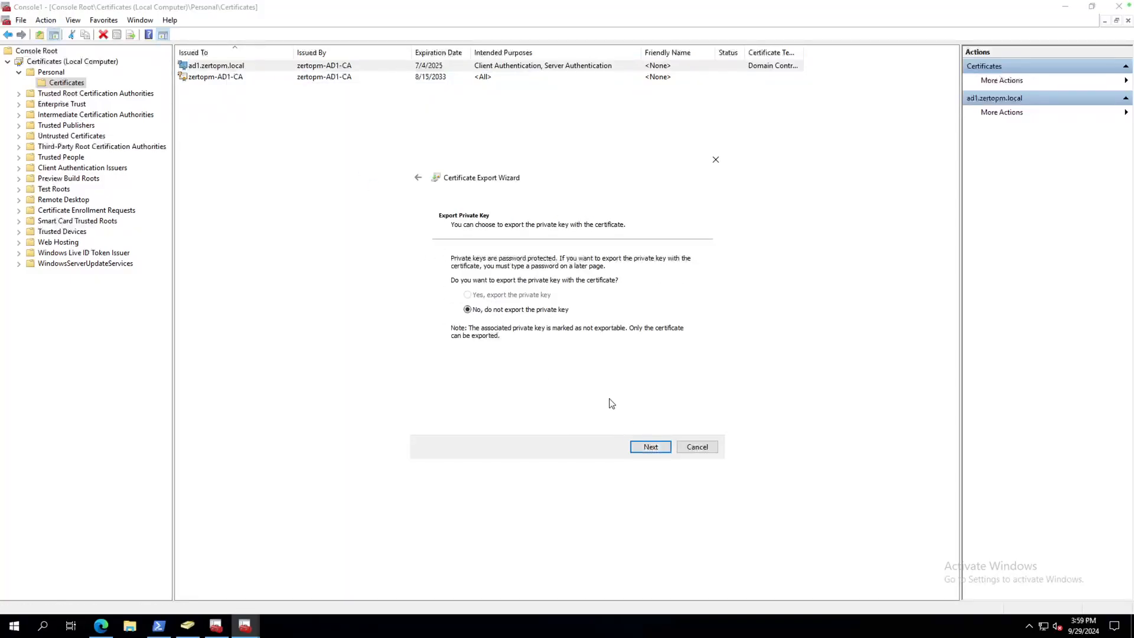
click(650, 448)
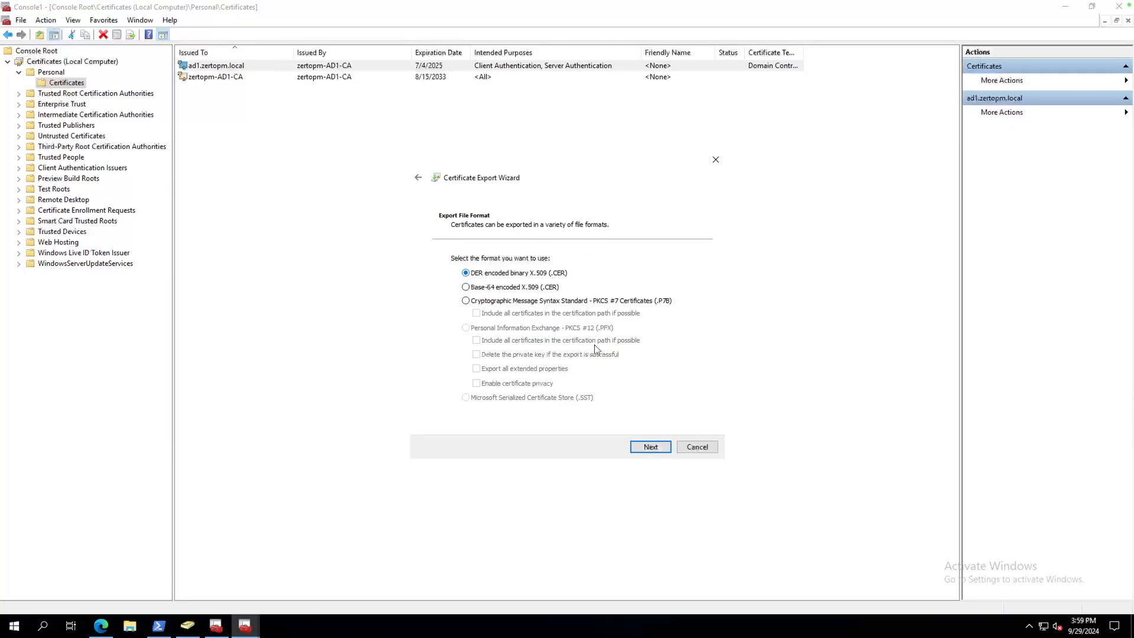
click(655, 448)
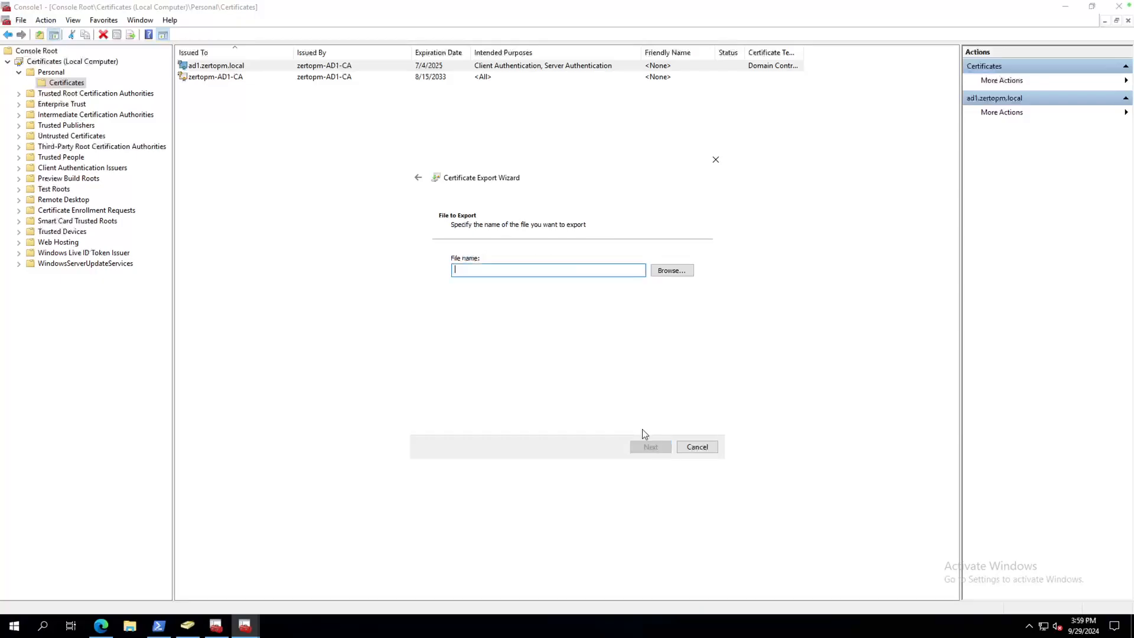
Save the export as ad1-cert on the Desktop and complete the wizard.
click(681, 272)
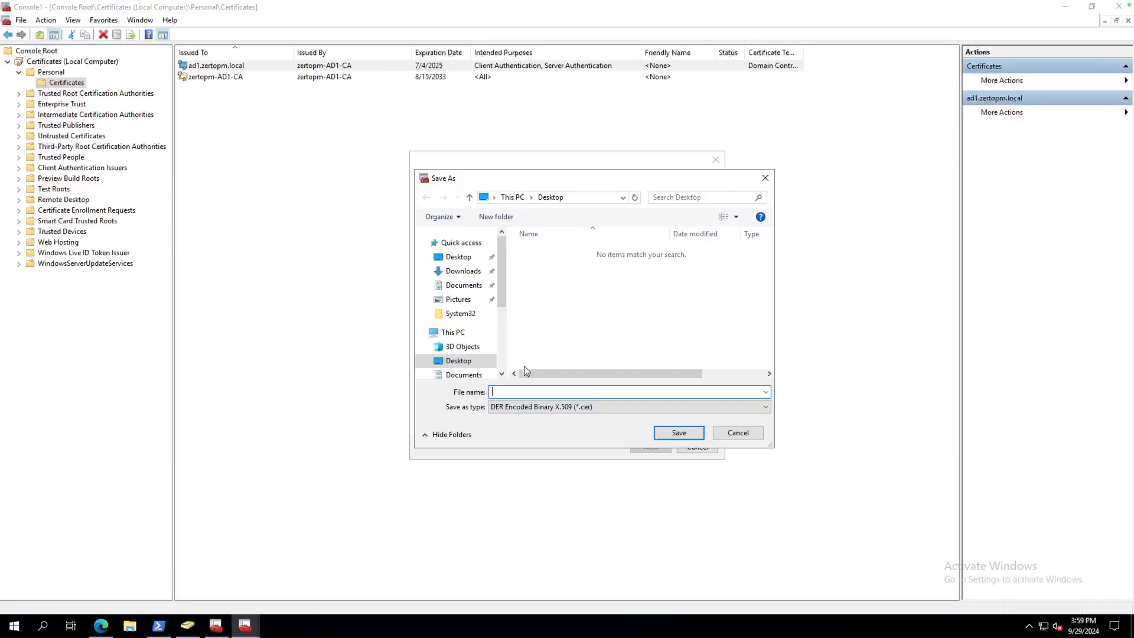
text(ad1-cert)
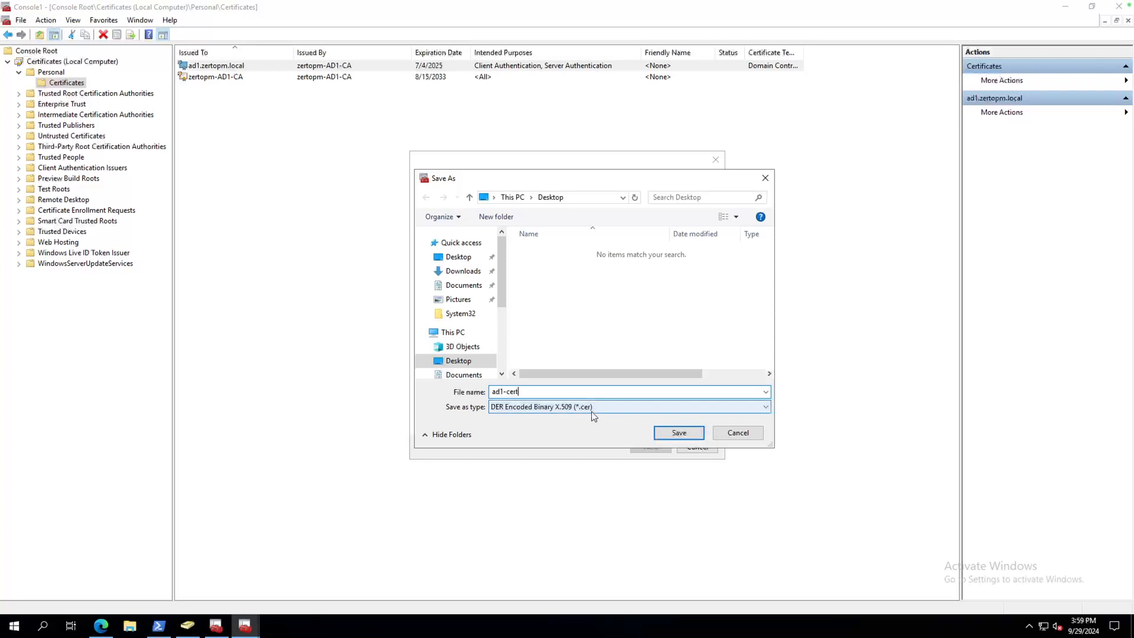
click(680, 437)
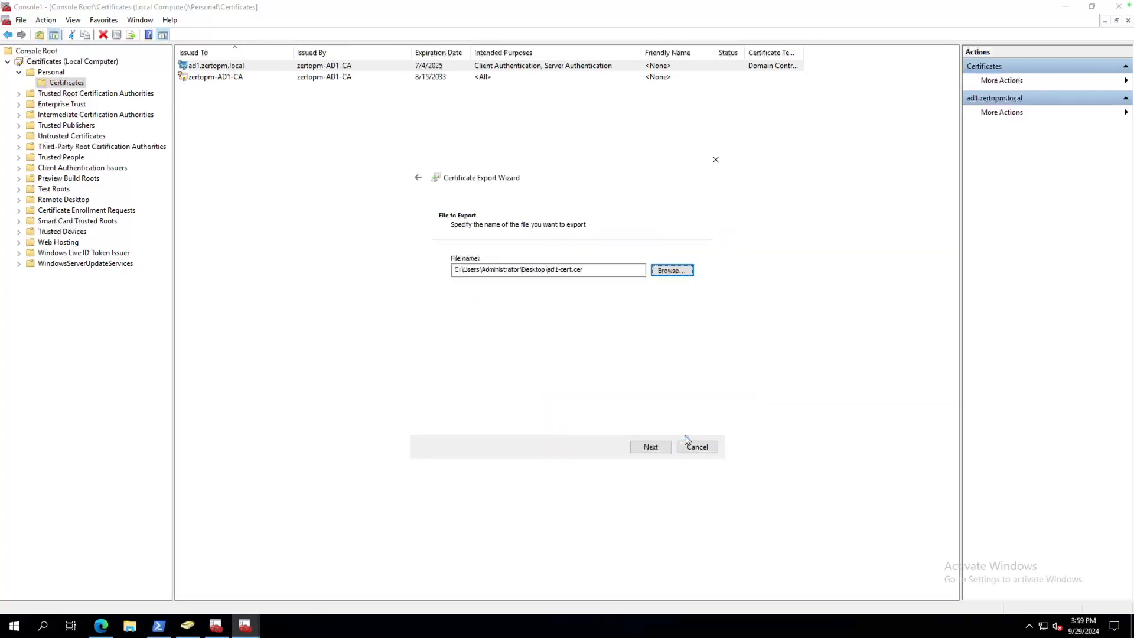
click(663, 450)
click(652, 447)
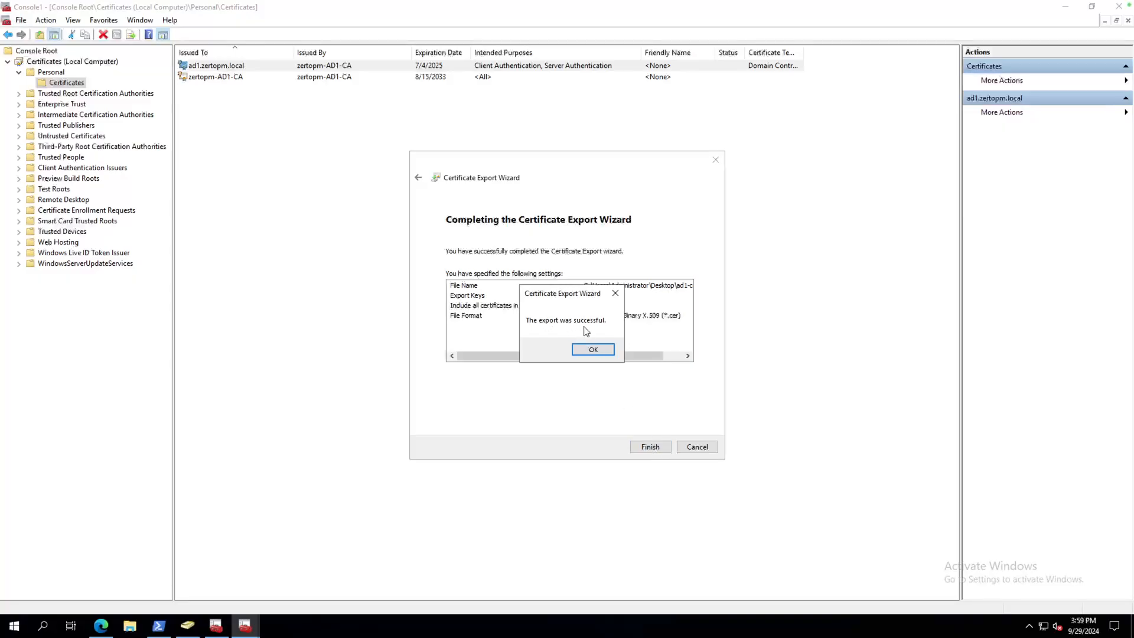
click(594, 351)
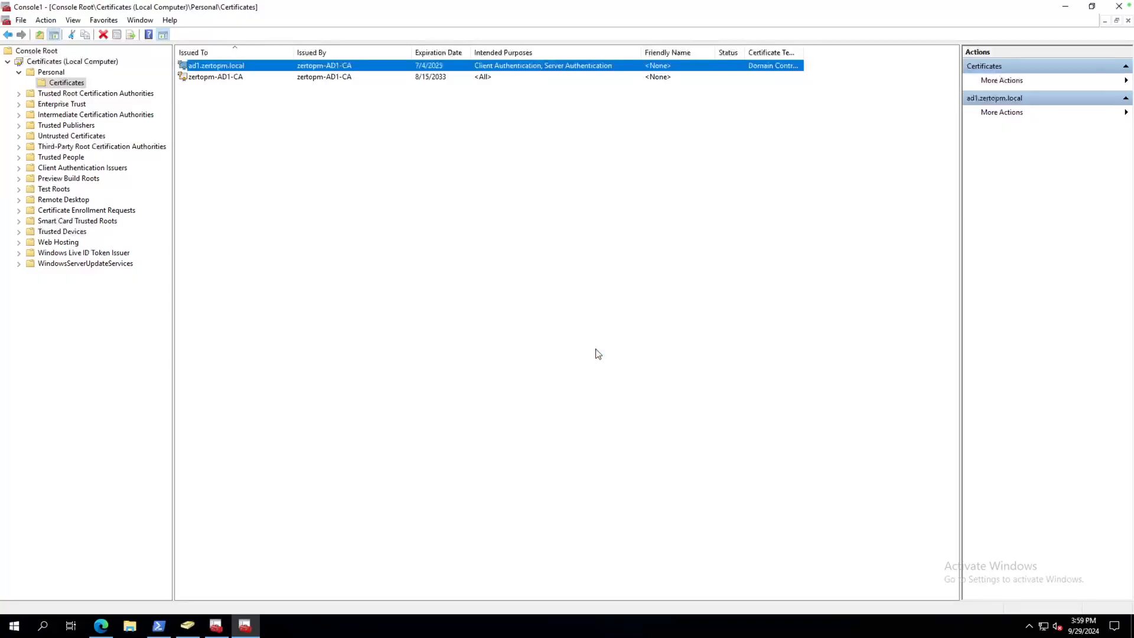
Minimize the console and scroll the LDAP Provider guide to the certificate-import link.
click(1090, 7)
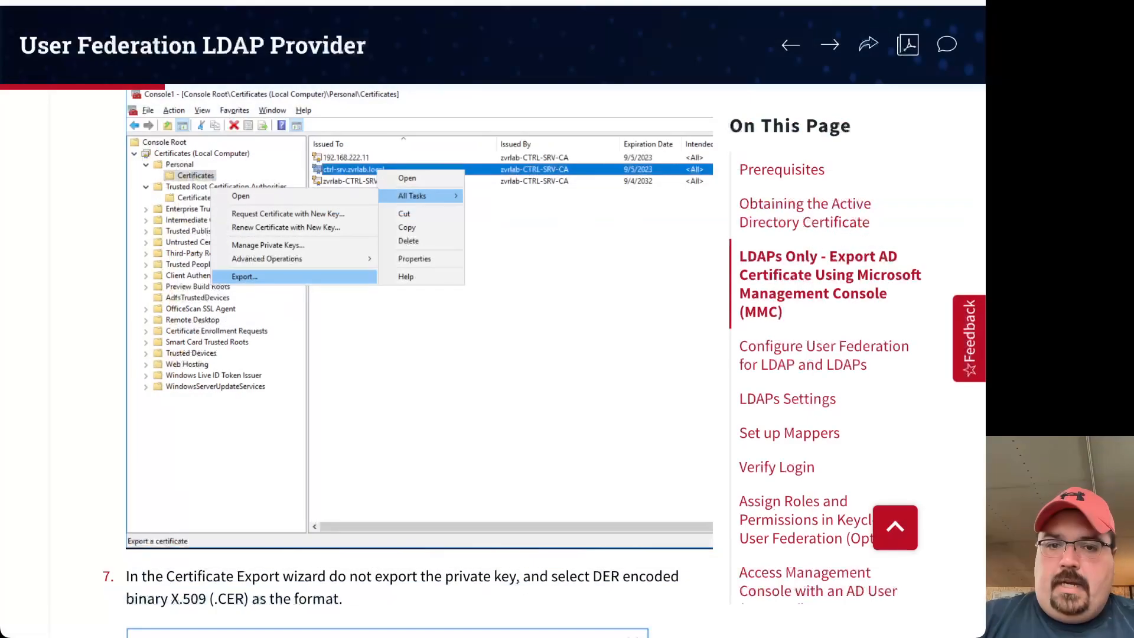
scroll(318, 477, down, 5)
scroll(317, 477, down, 15)
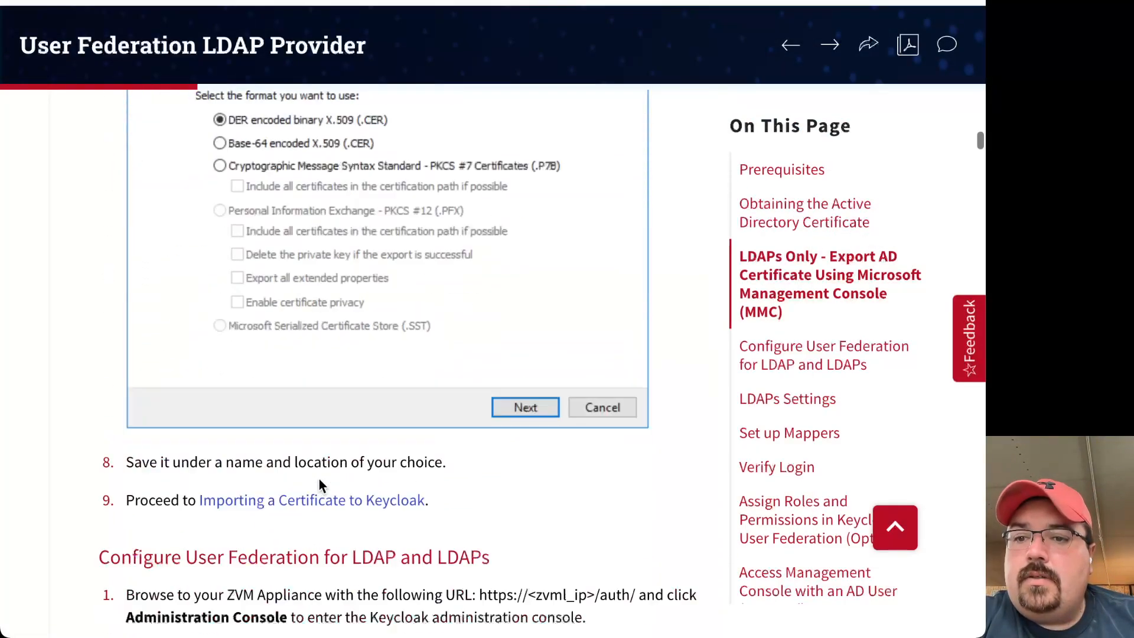
scroll(317, 477, up, 7)
scroll(319, 479, up, 1)
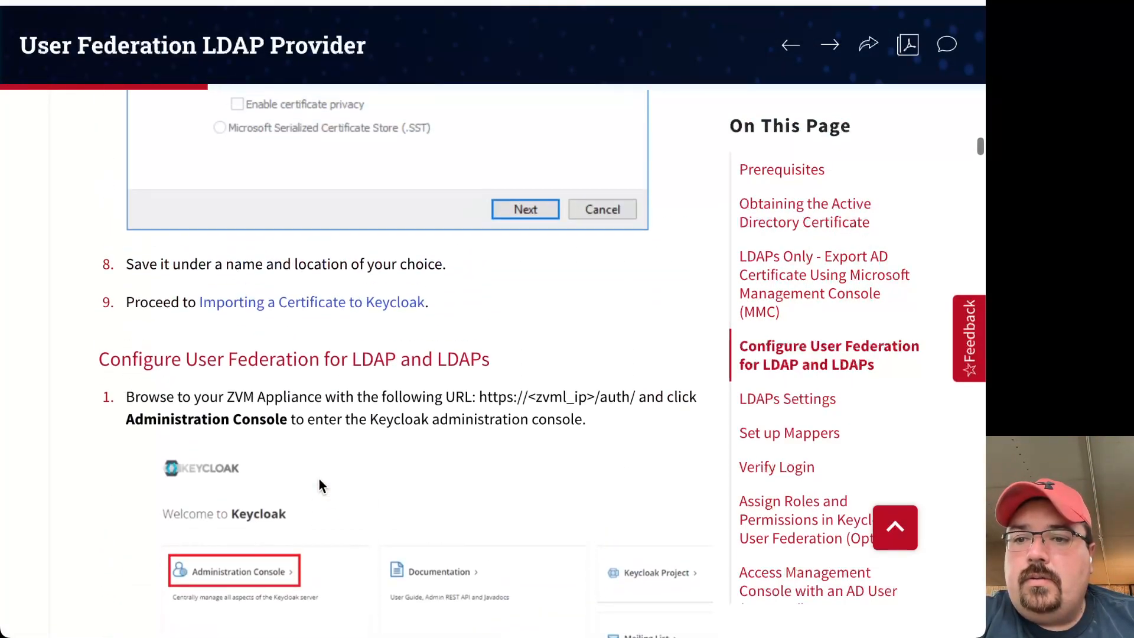
scroll(313, 242, up, 5)
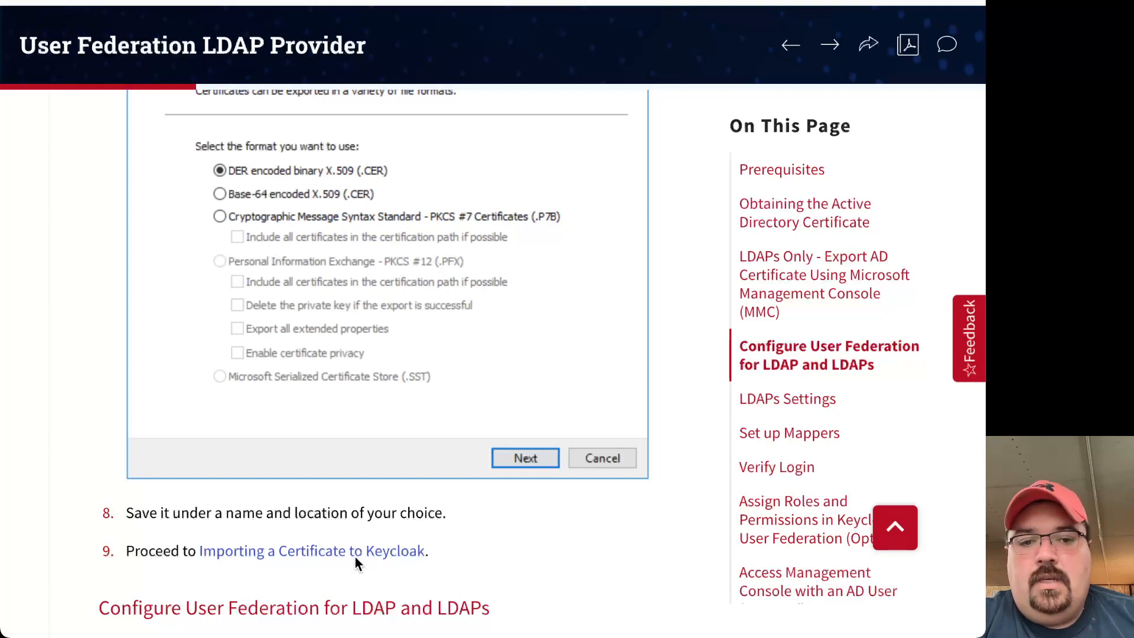
Open 'Importing a Certificate to Keycloak' and scroll through its instructions.
click(310, 551)
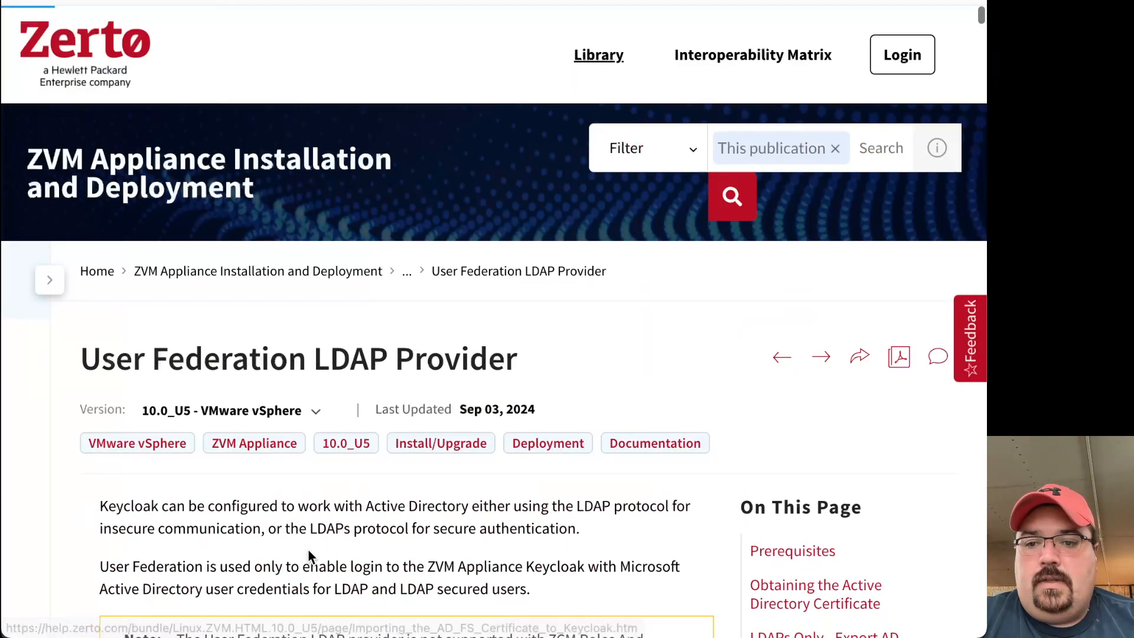
scroll(307, 550, down, 2)
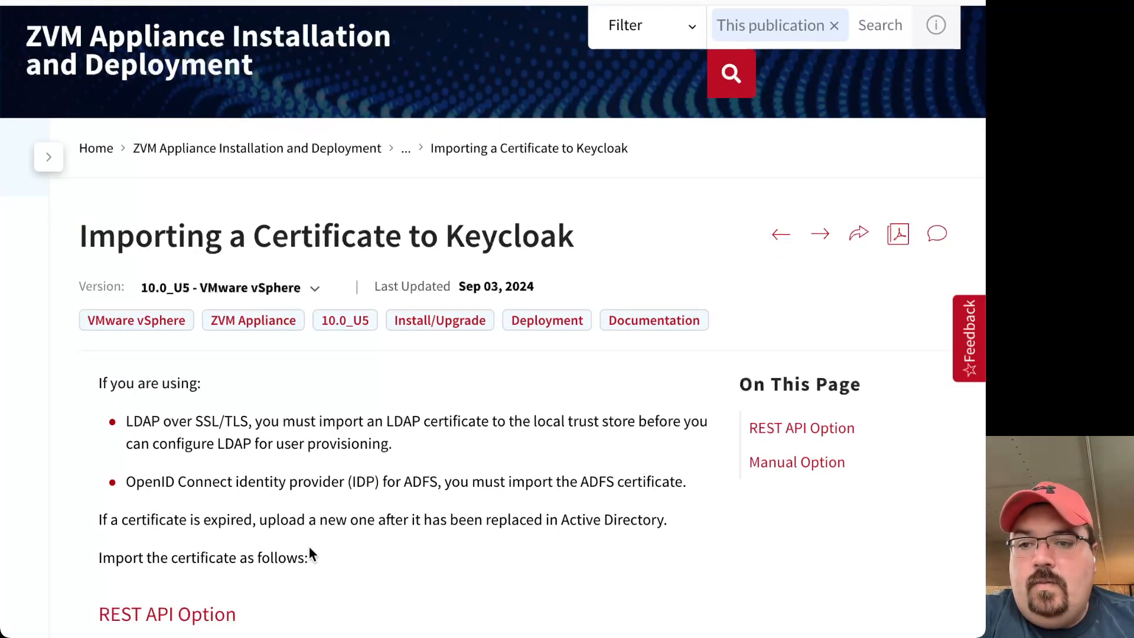
scroll(359, 552, down, 1)
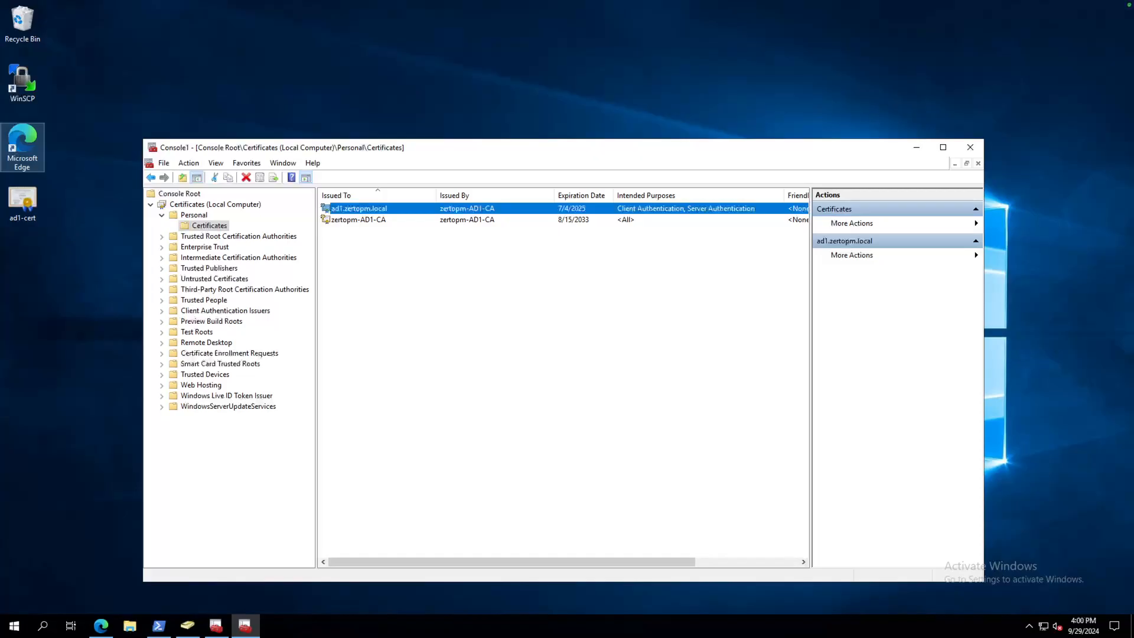
Open Edge and load 192.168.50.60/management/.
click(102, 627)
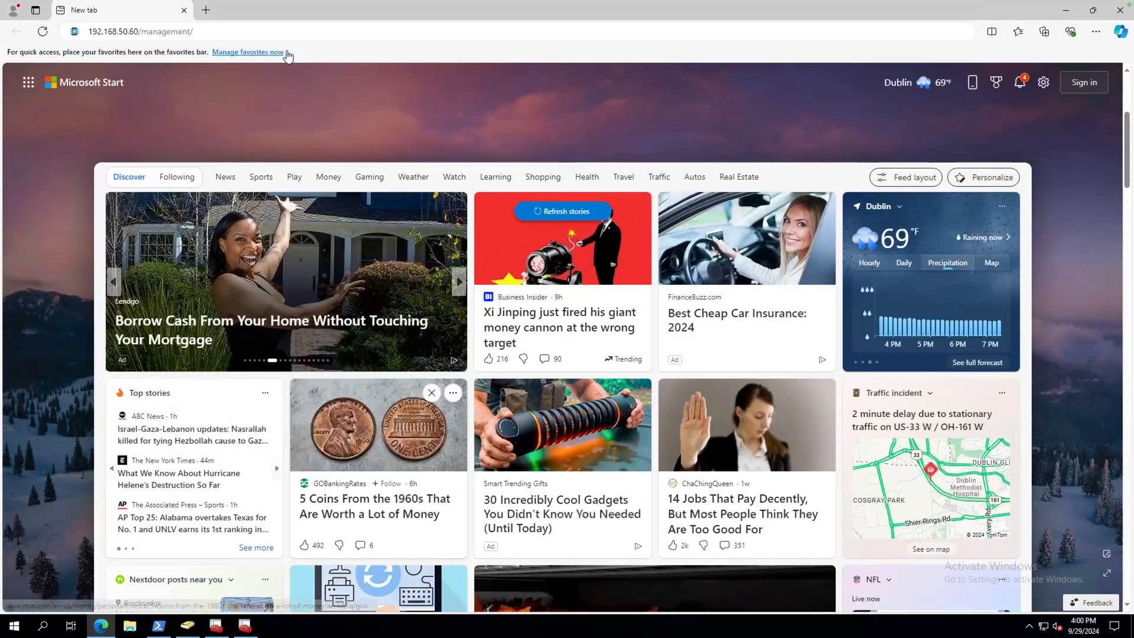
click(285, 28)
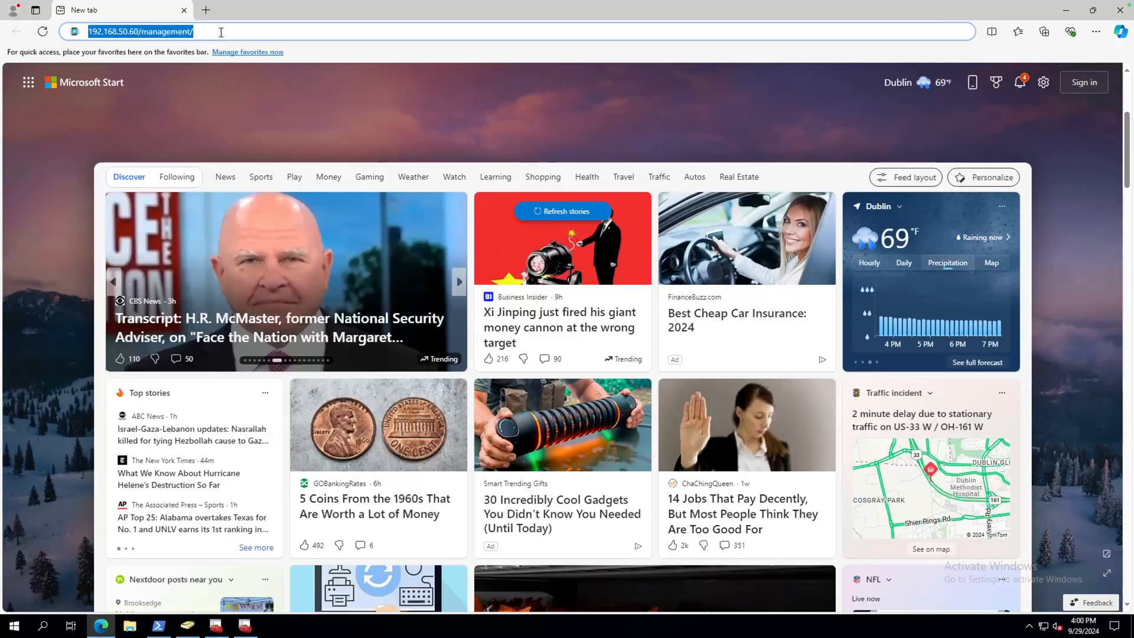
key(Return)
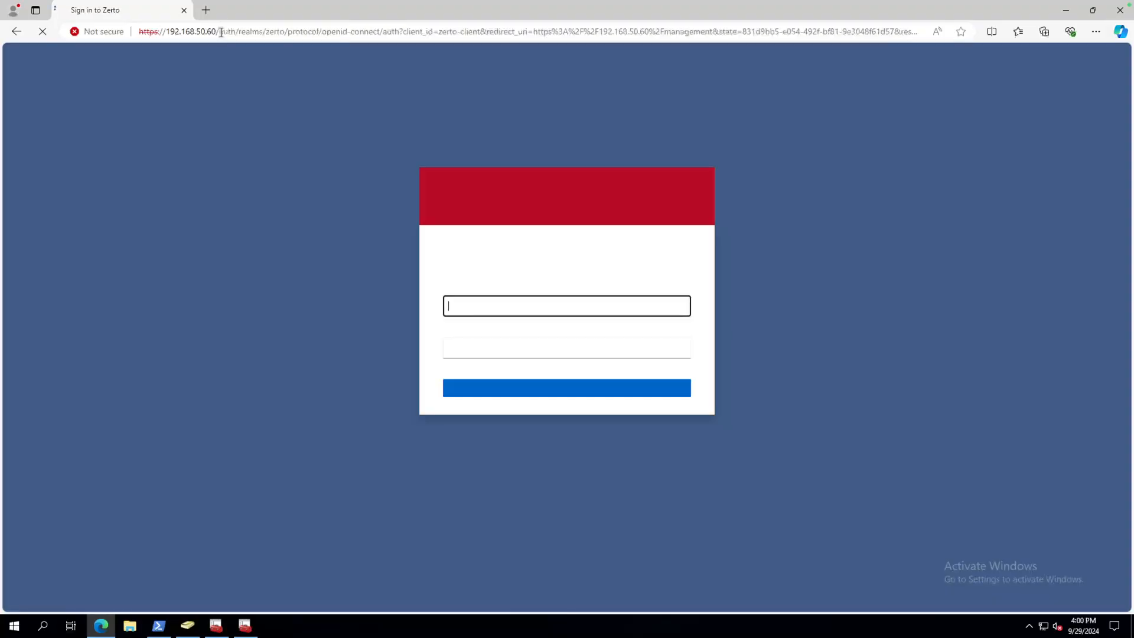
Sign in as admin and open the Configuration Service REST API from the menu.
text(admin)
key(Tab)
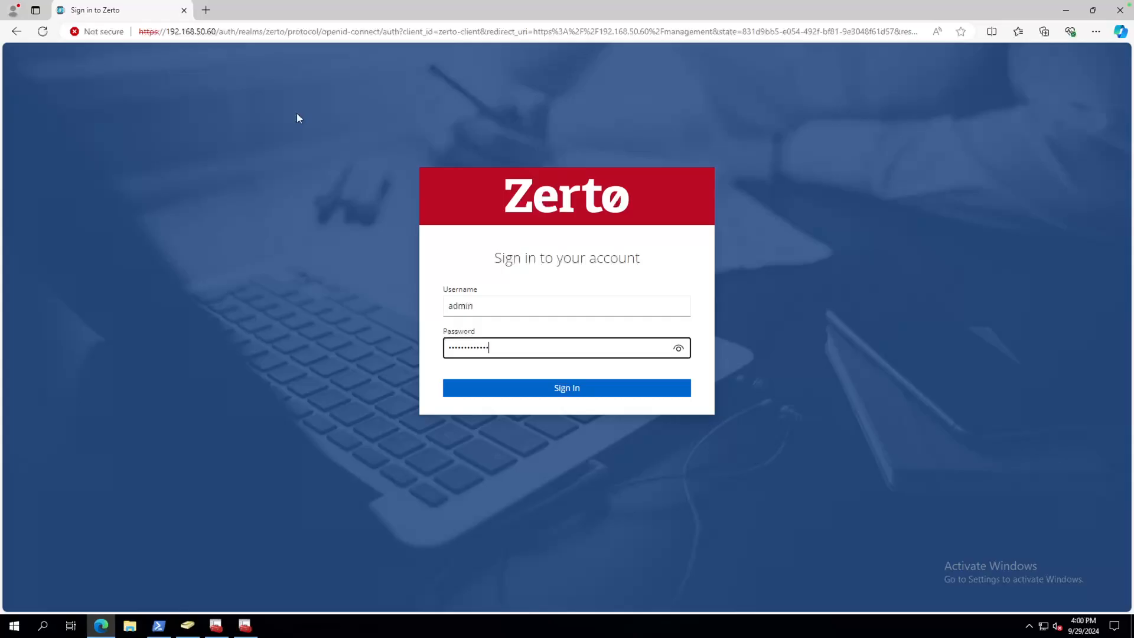
key(Return)
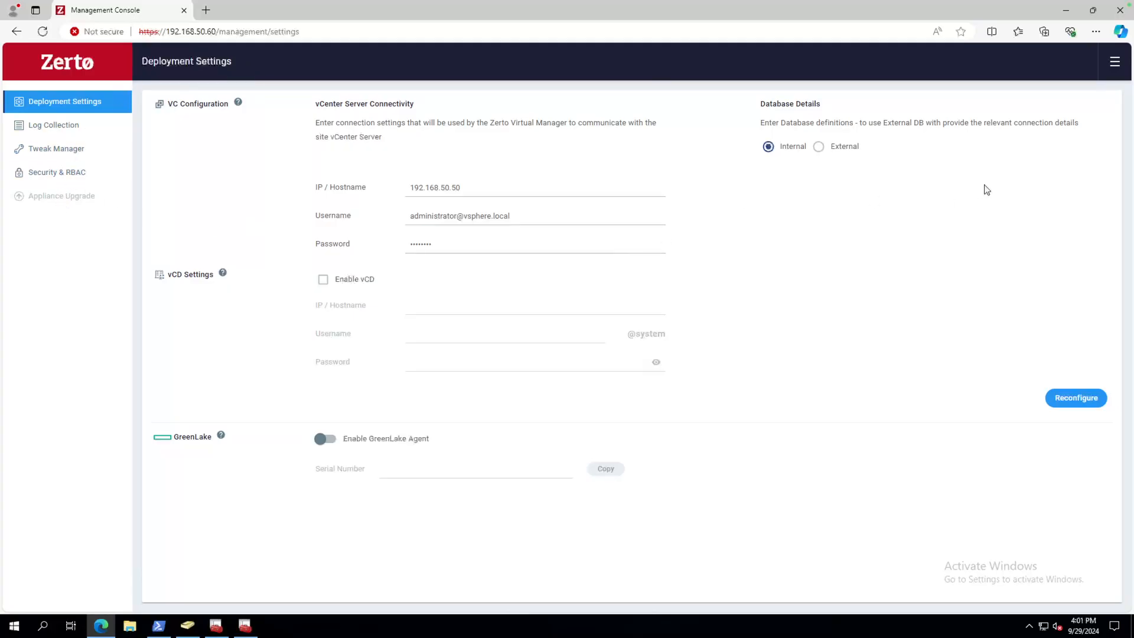
click(1114, 63)
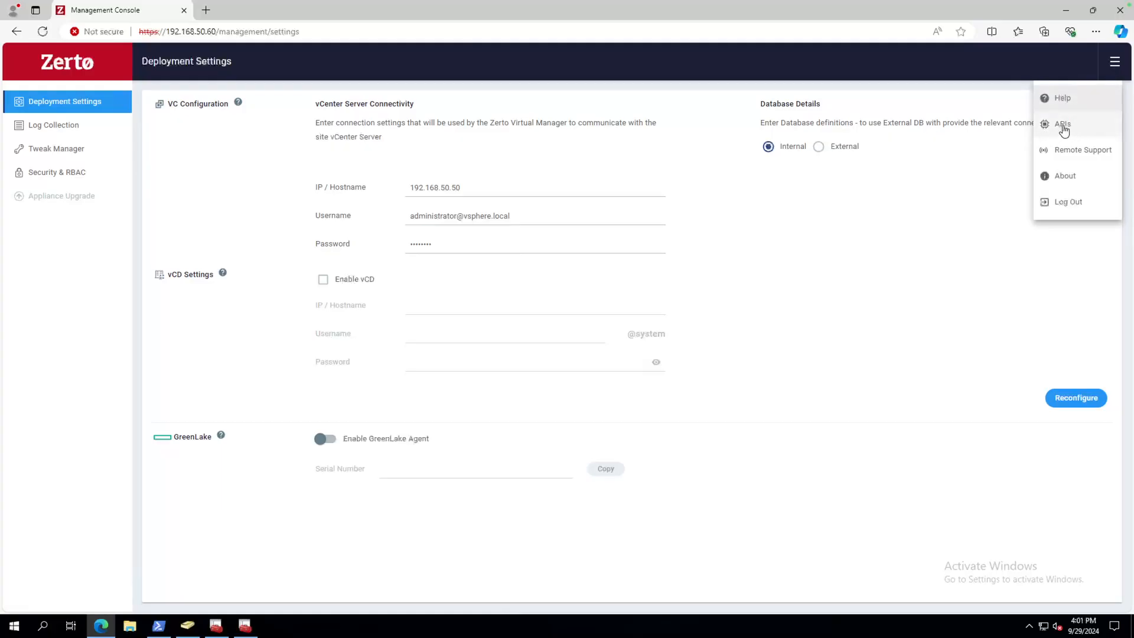
click(1063, 127)
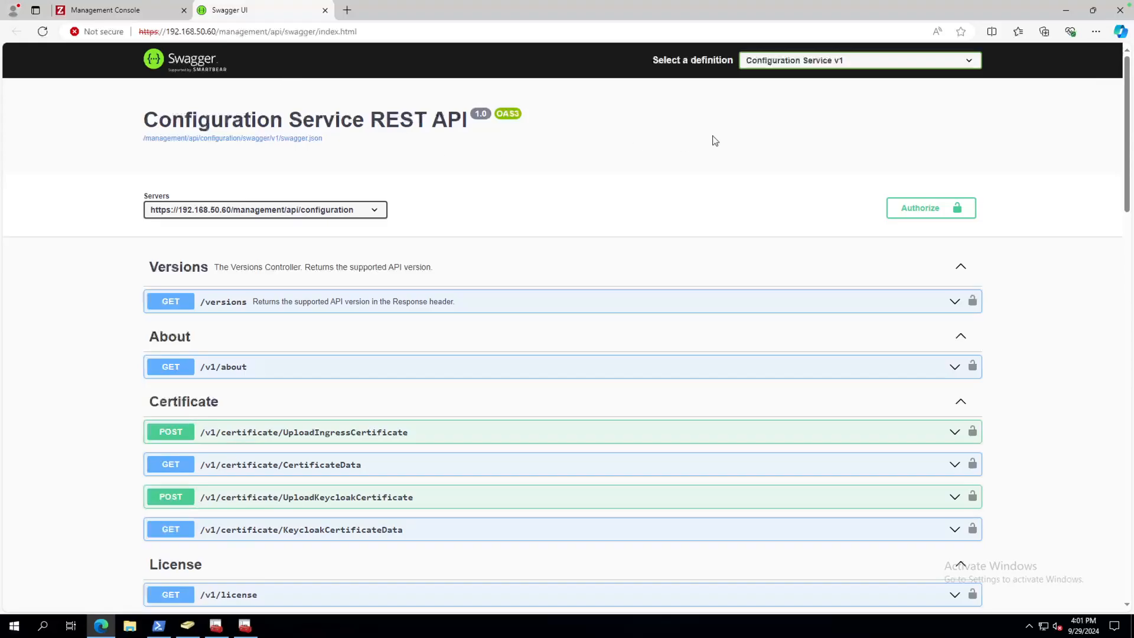
Keep Configuration Service v1 selected and authorize it with Bearer OAuth2 implicit flow.
click(820, 65)
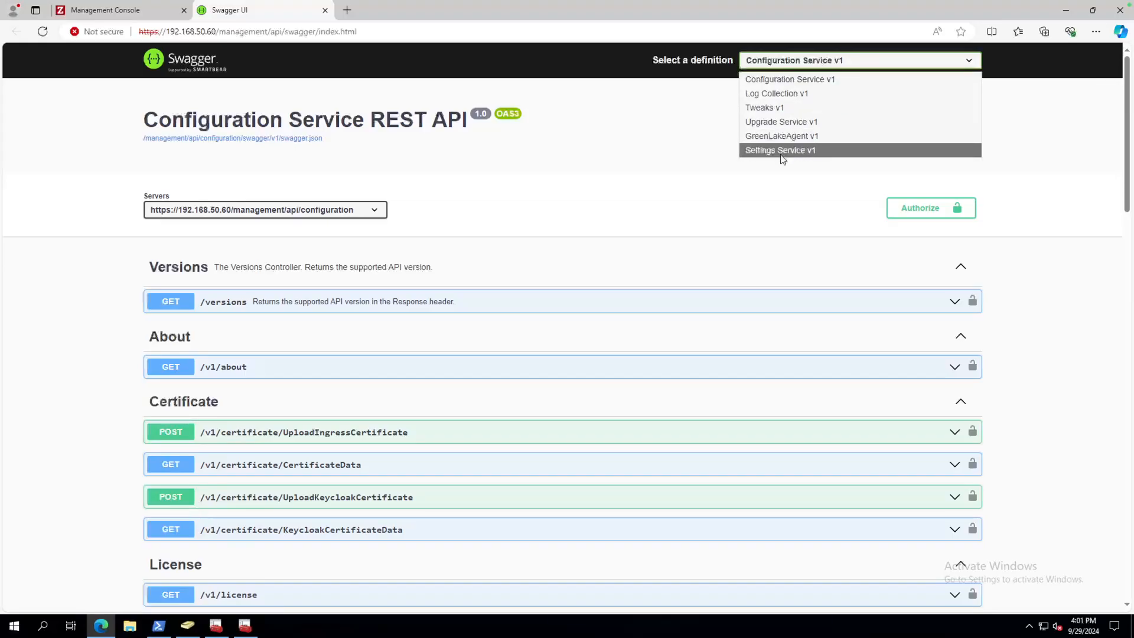
click(804, 79)
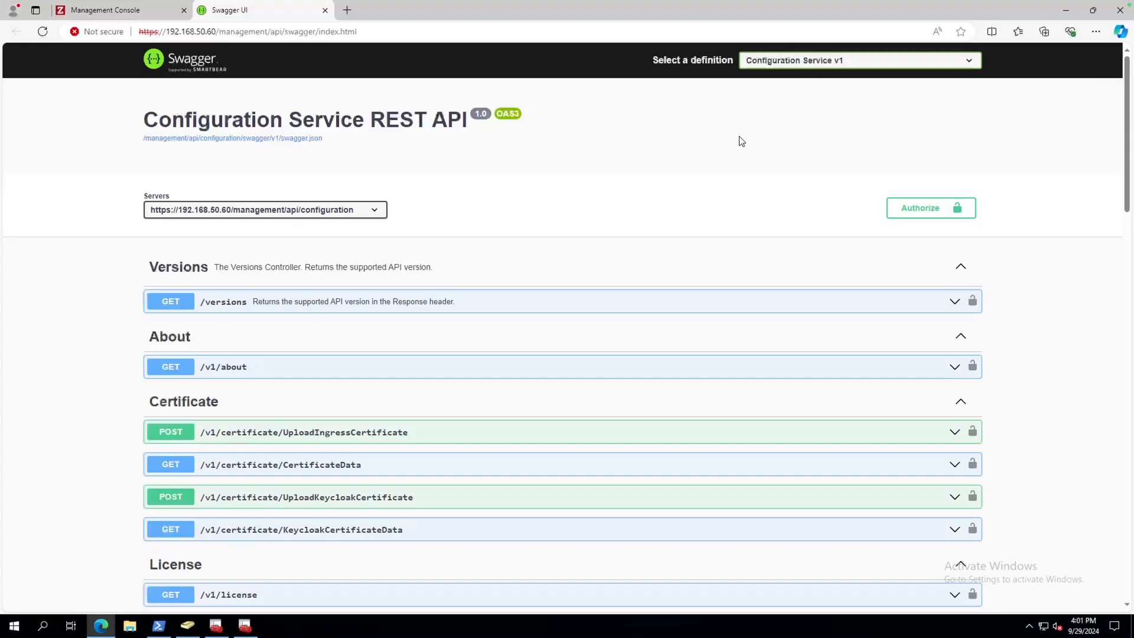
click(924, 210)
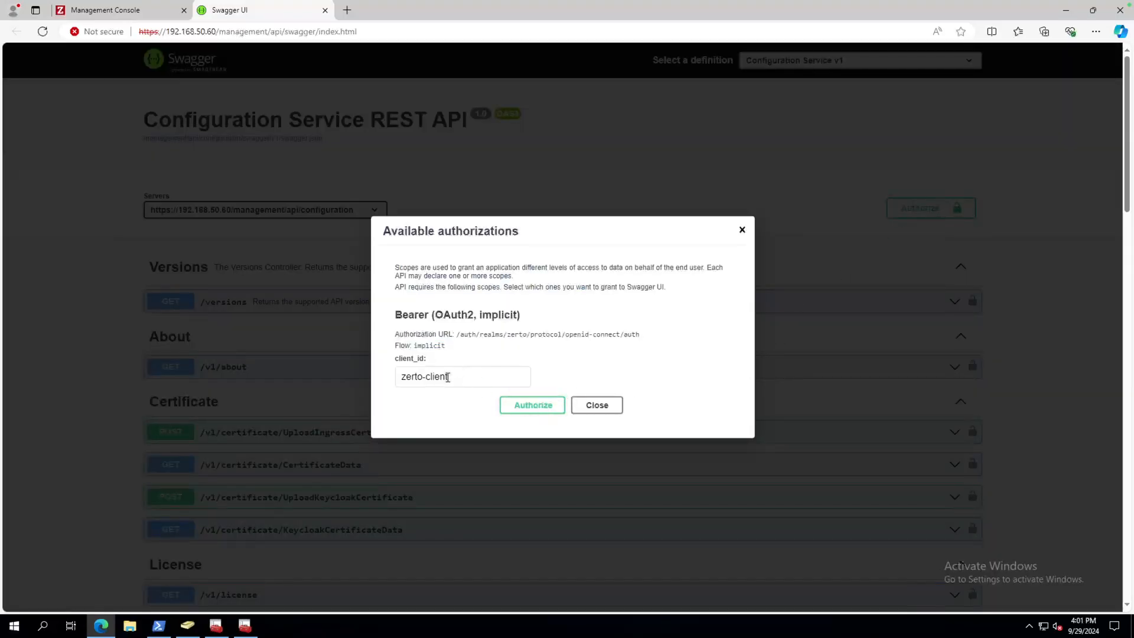
click(533, 406)
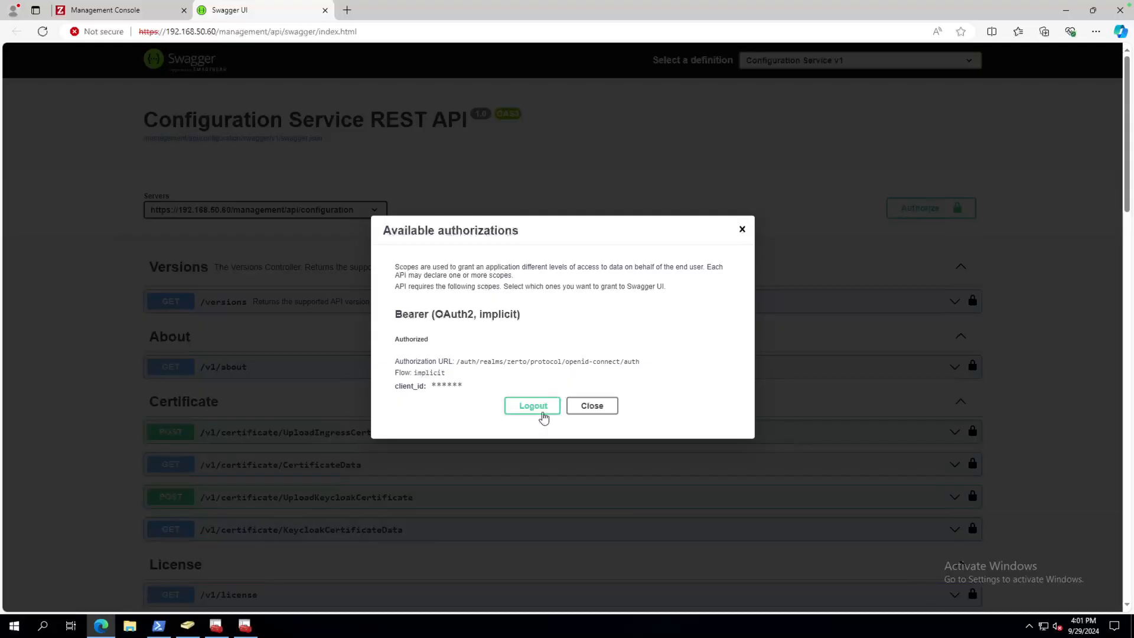
click(596, 410)
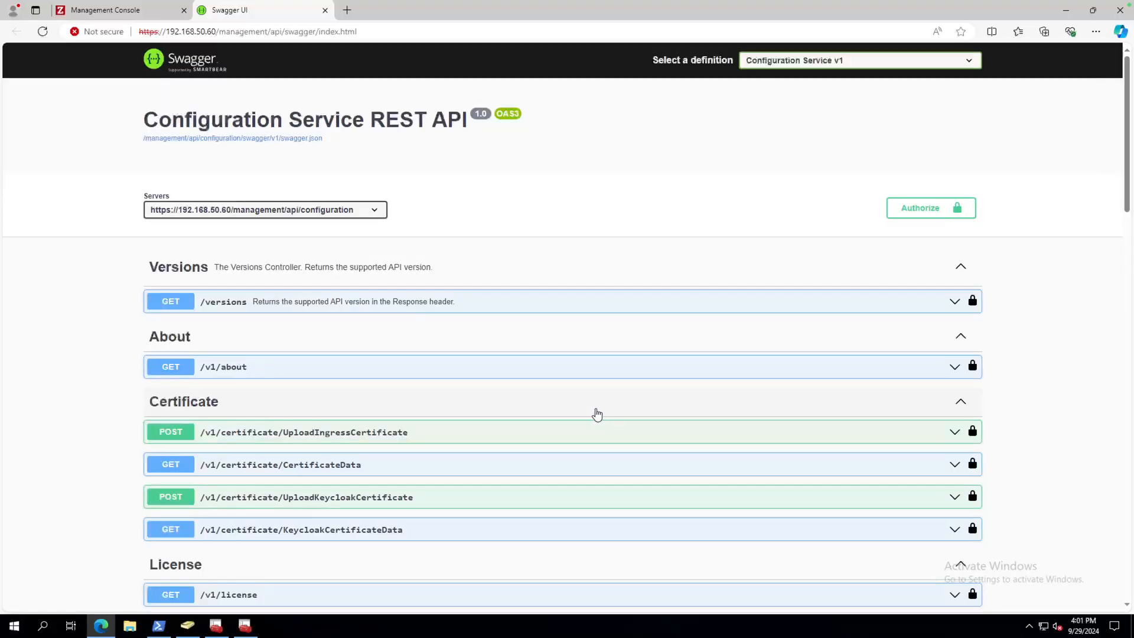
scroll(428, 461, down, 2)
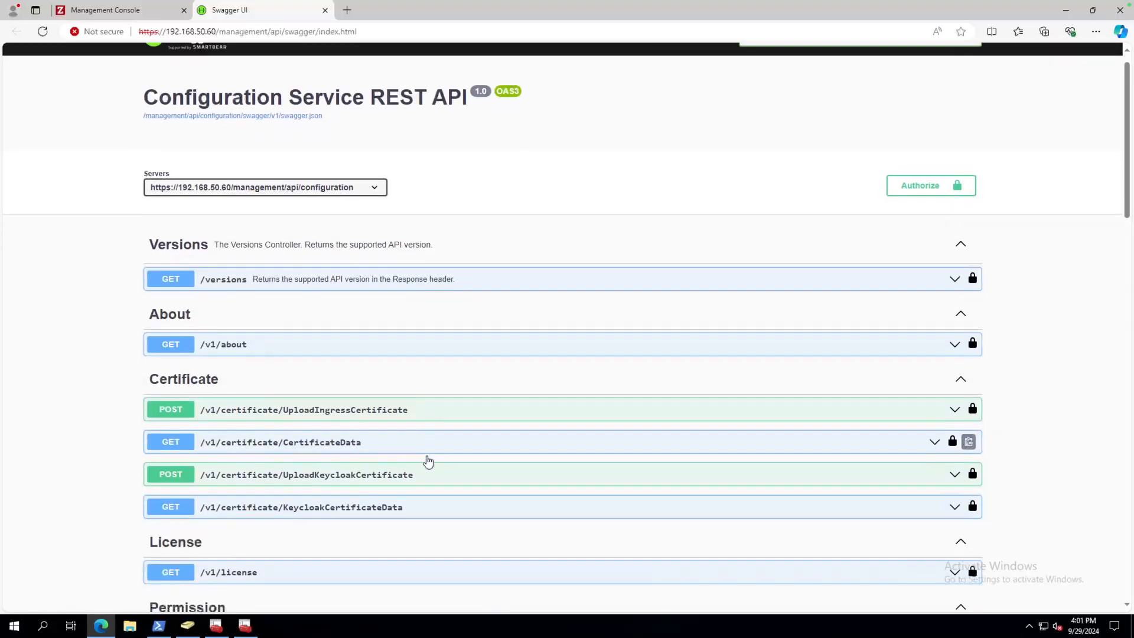
scroll(428, 461, down, 2)
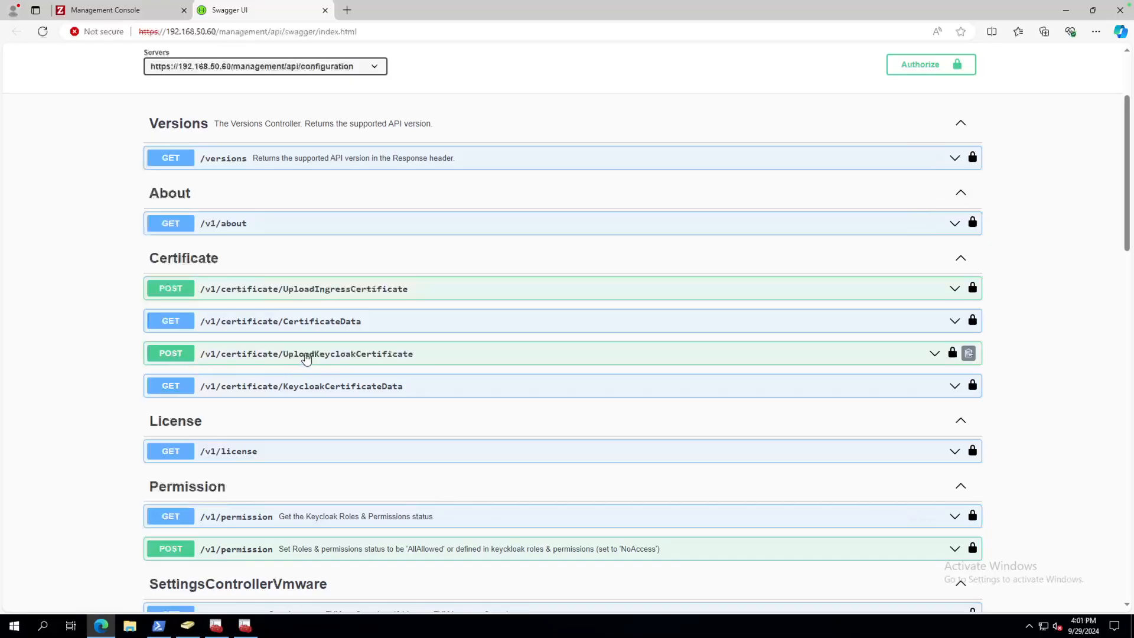
Upload ad1-cert.cer from the Desktop through UploadKeycloakCertificate, getting response code 202.
click(384, 362)
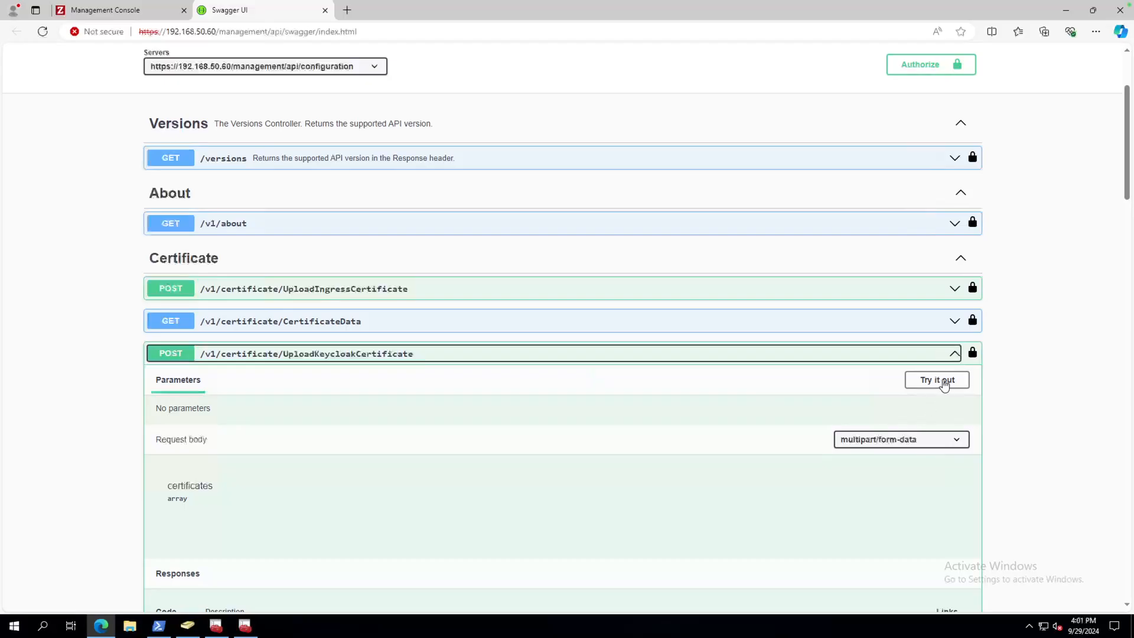
click(943, 381)
scroll(724, 418, down, 2)
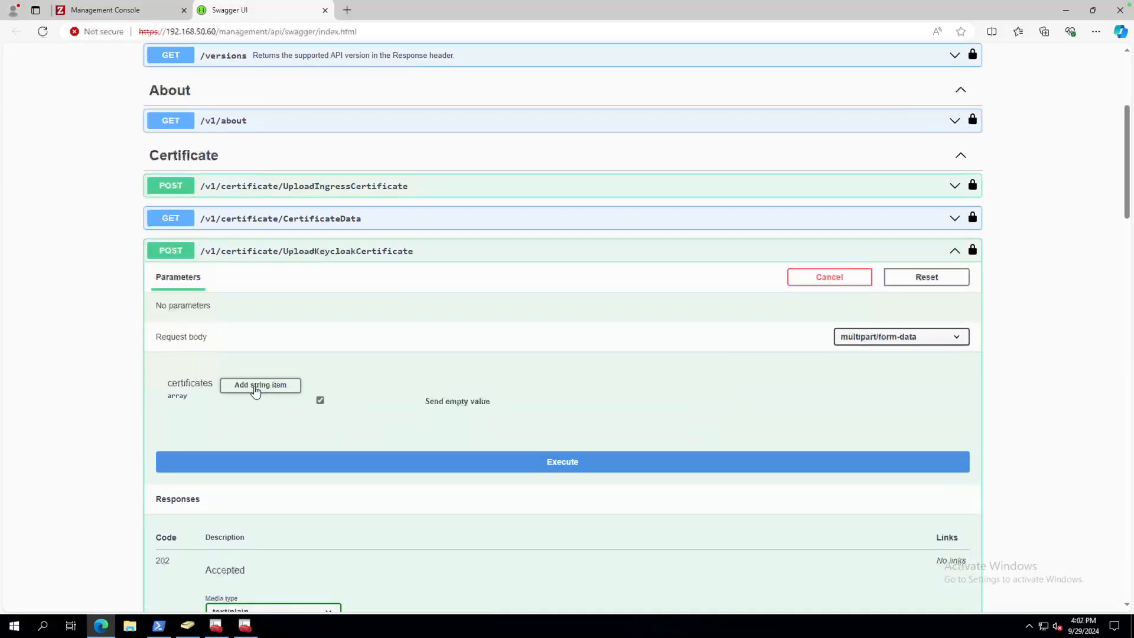
click(268, 384)
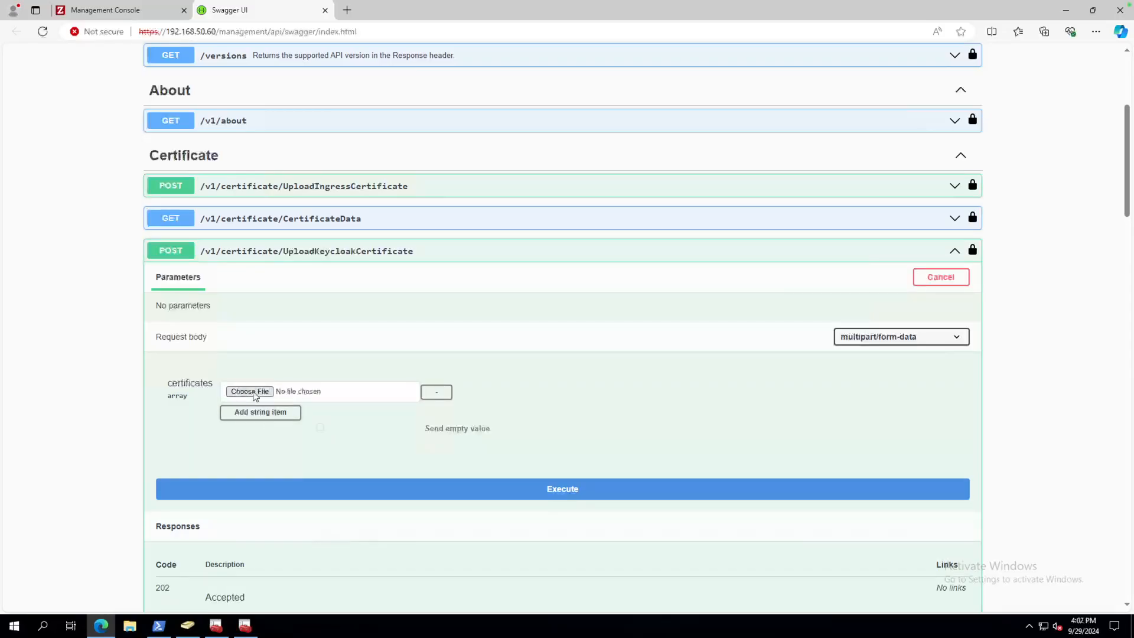
click(262, 394)
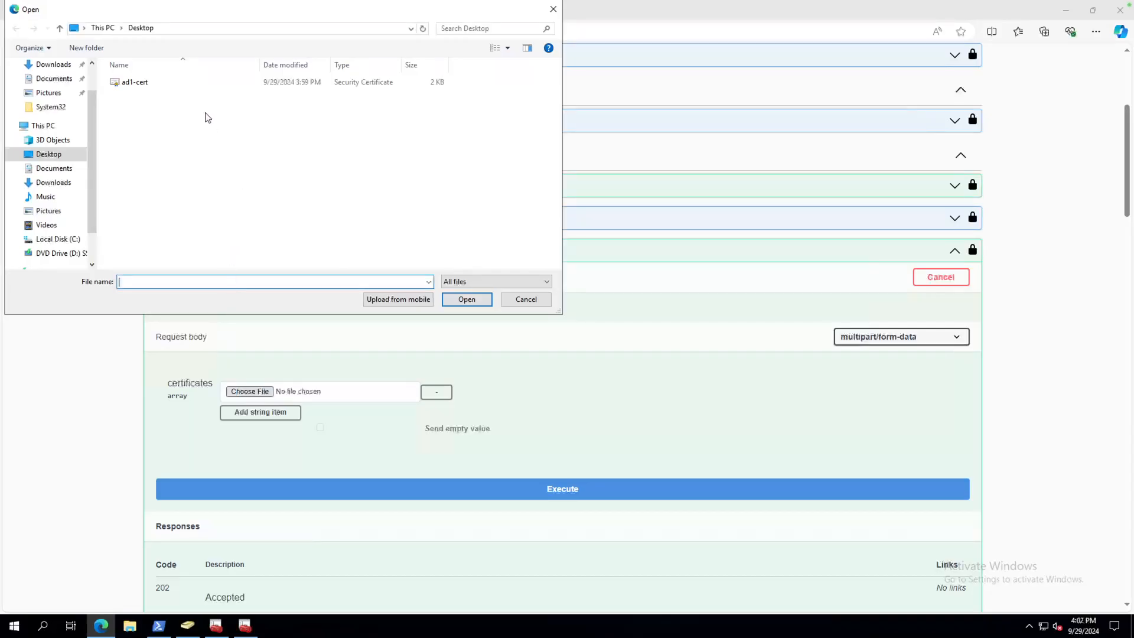
click(130, 87)
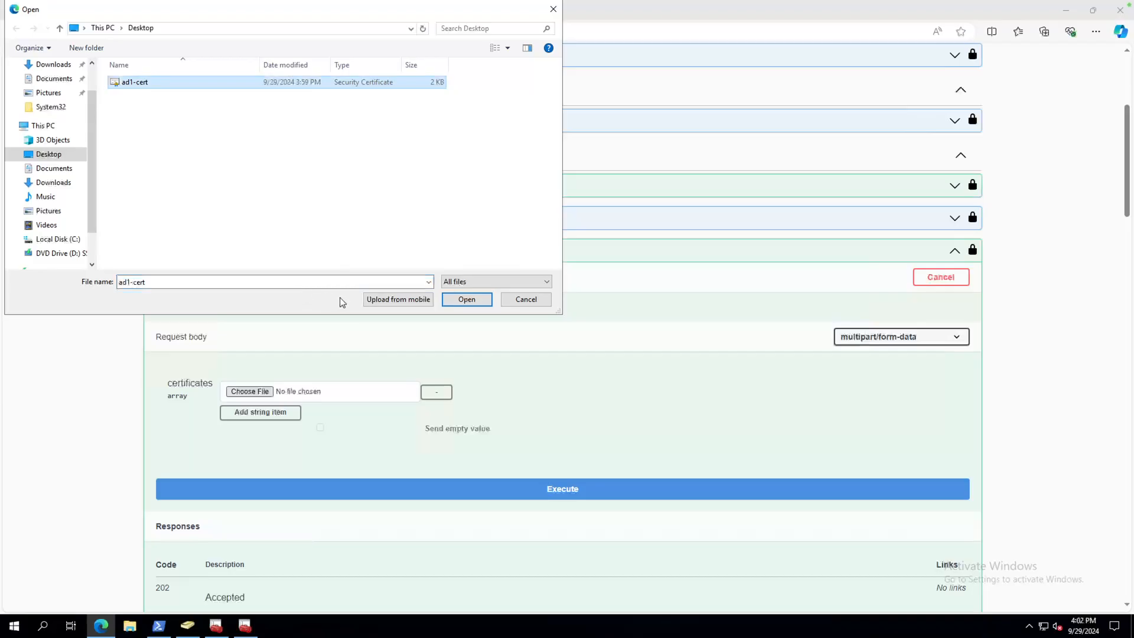
click(467, 299)
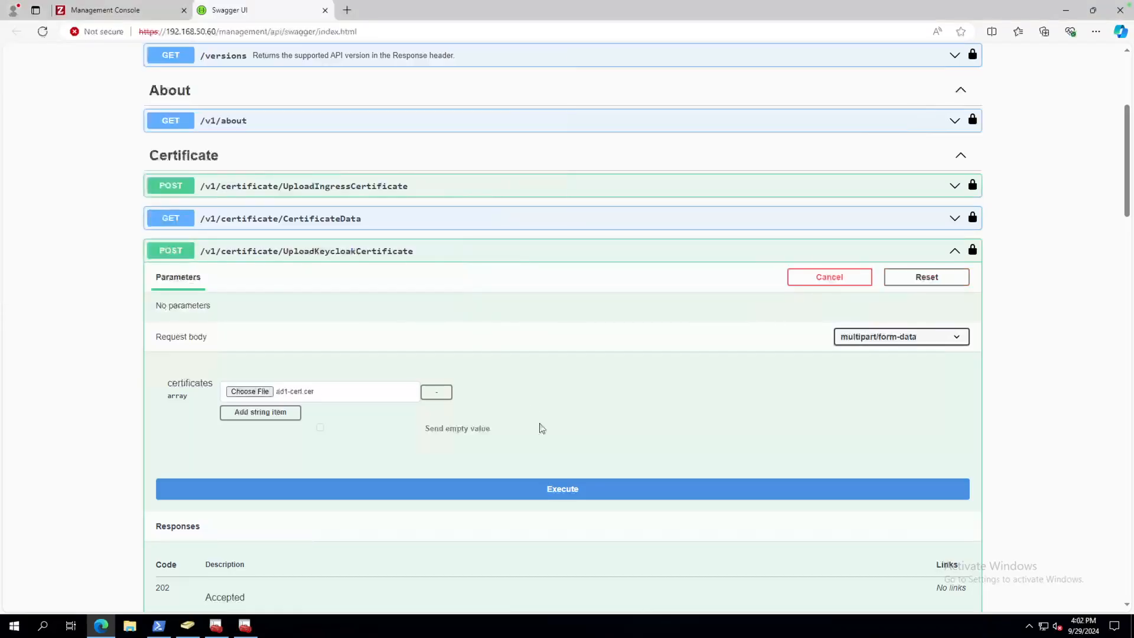
click(565, 489)
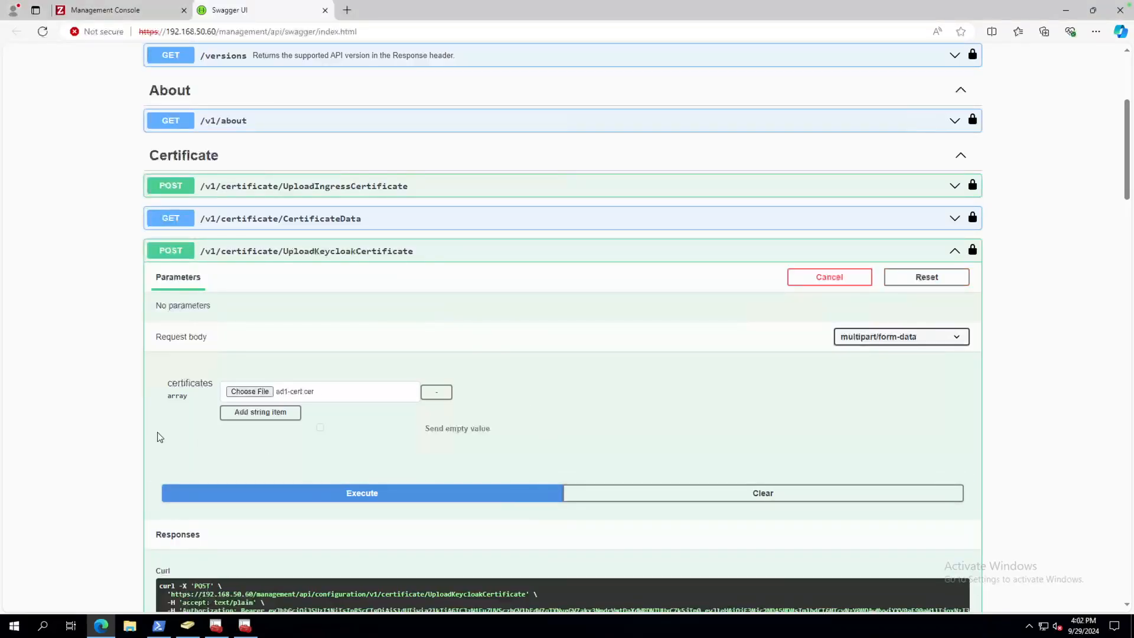
scroll(135, 489, down, 2)
scroll(136, 489, down, 5)
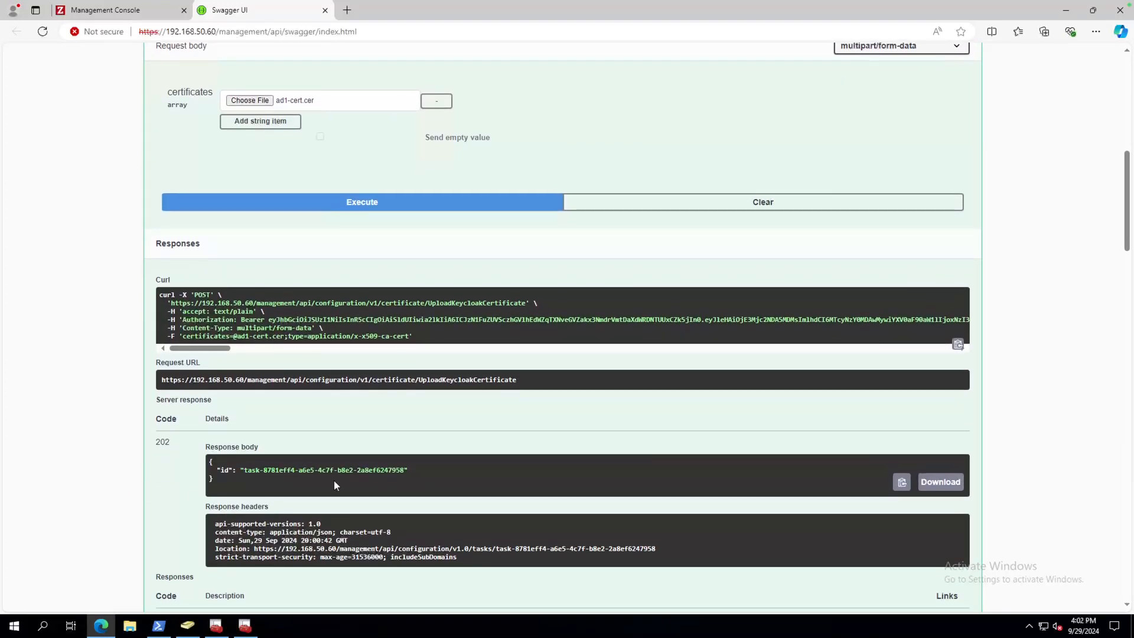
Copy the task id returned in the upload response.
drag(243, 473, 403, 469)
right_click(393, 470)
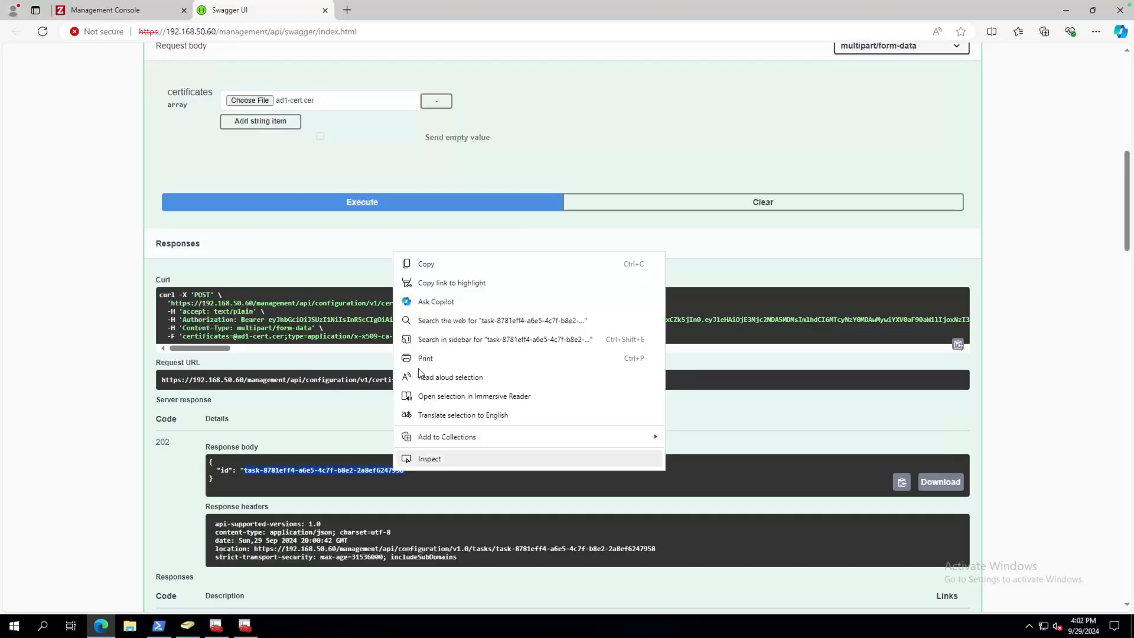
click(455, 265)
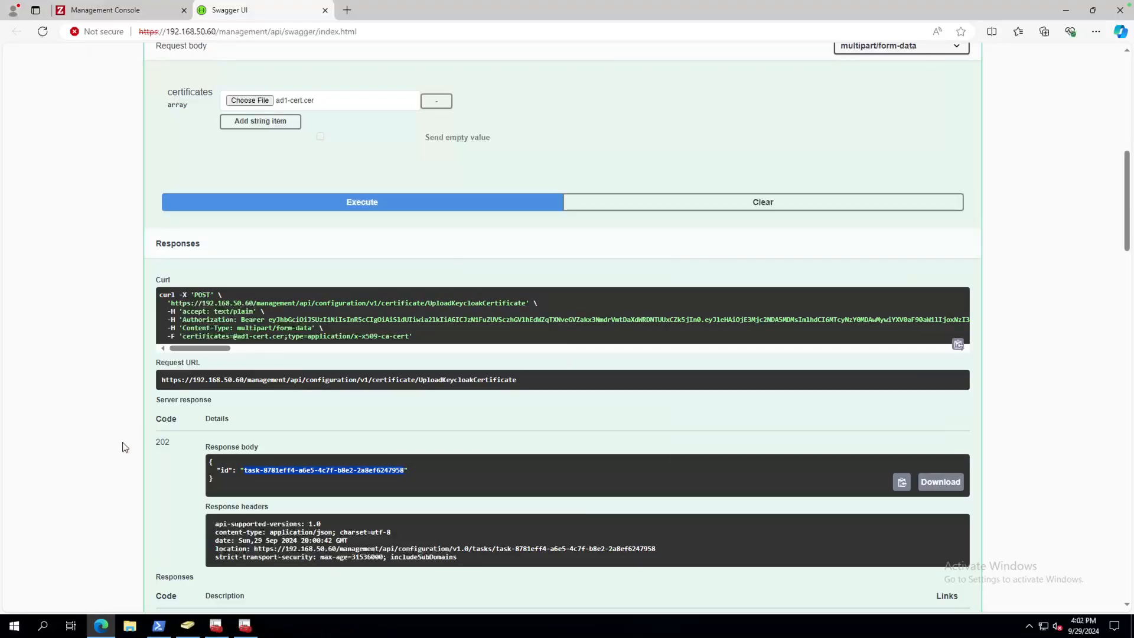
scroll(123, 445, down, 10)
scroll(123, 446, down, 10)
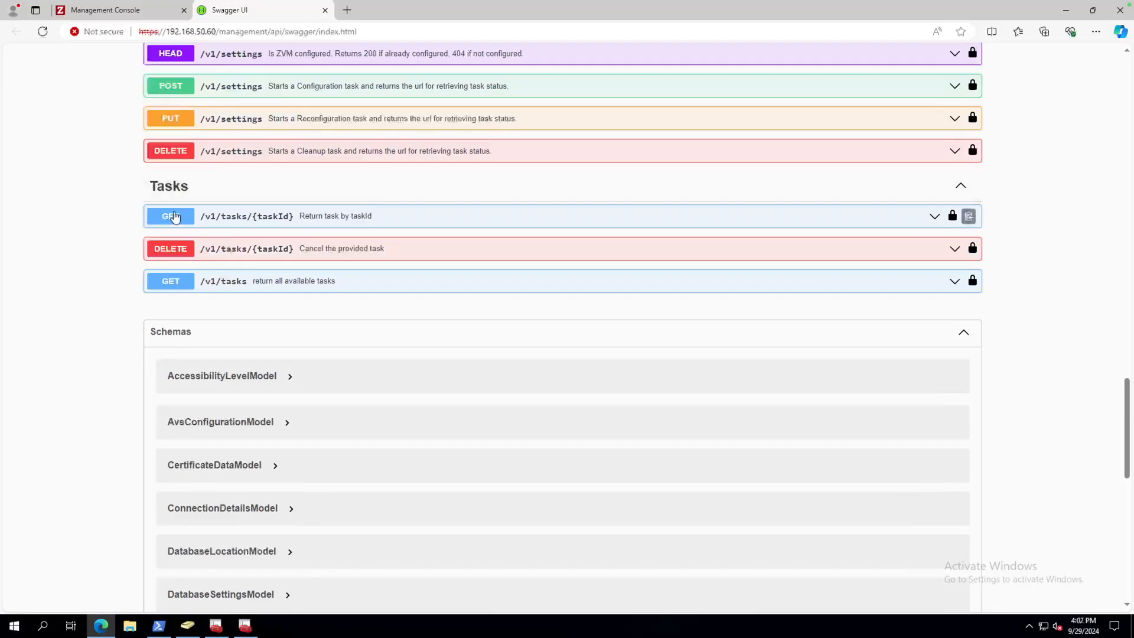
Query GET /v1/tasks/{taskId} with the pasted task id, showing UploadCertificate Completed 100% with Success.
click(339, 224)
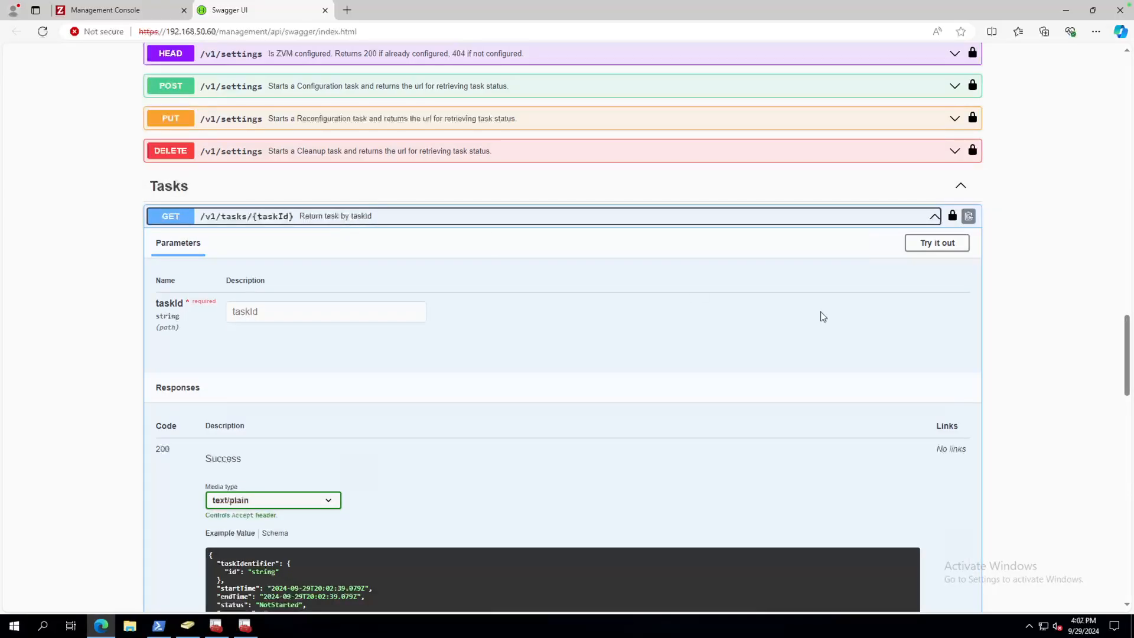
click(937, 243)
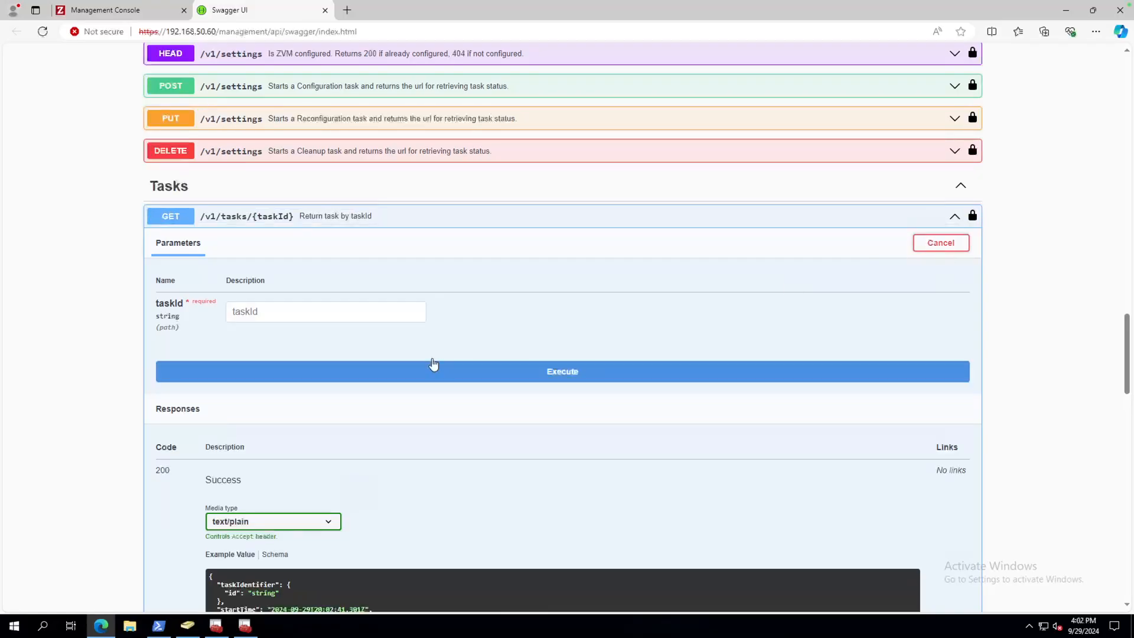
click(308, 312)
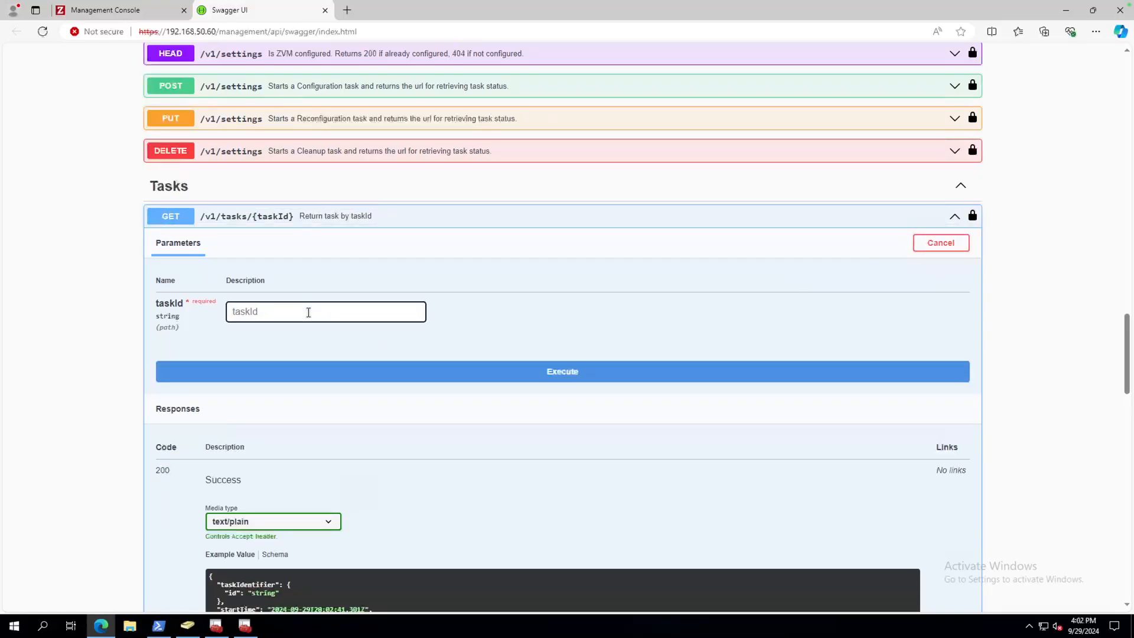
key(ctrl+v)
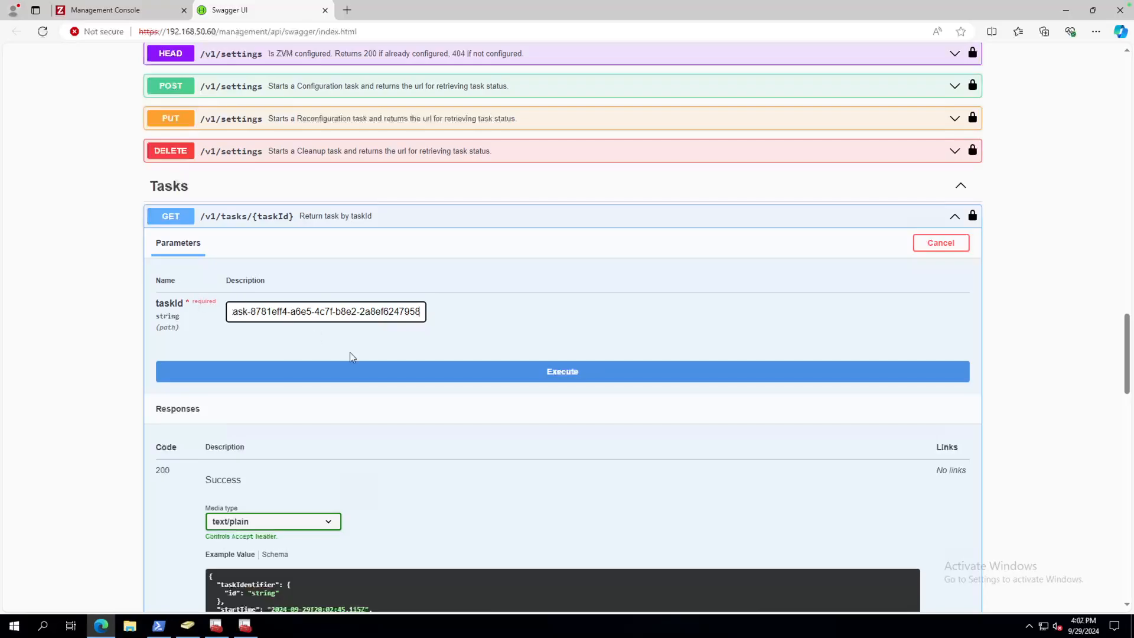
click(574, 372)
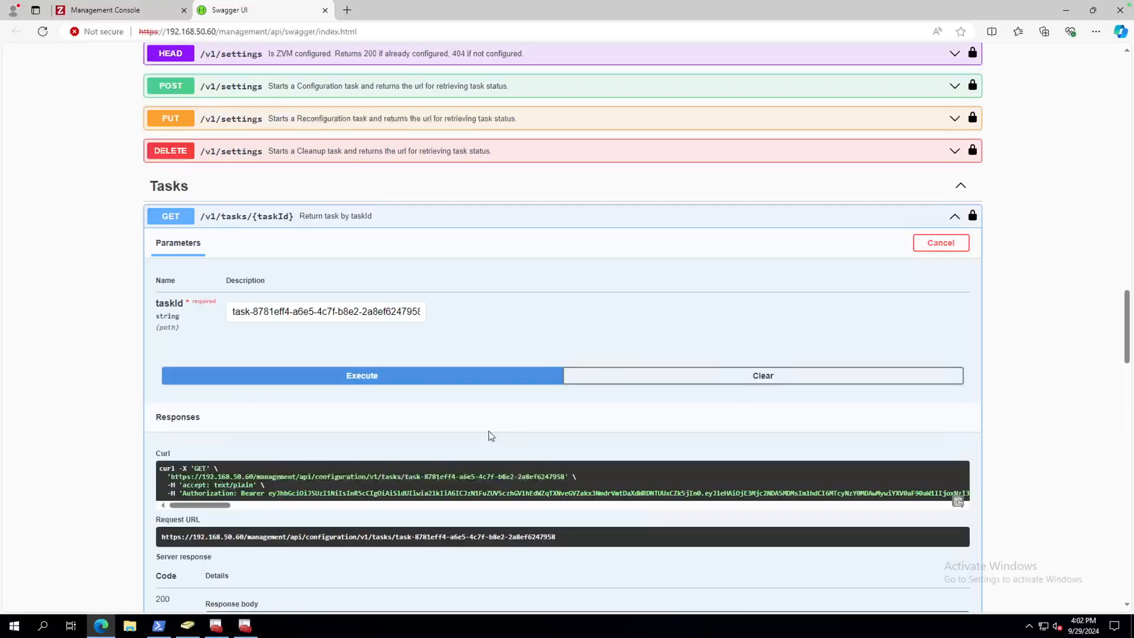
scroll(491, 436, down, 4)
scroll(489, 435, down, 2)
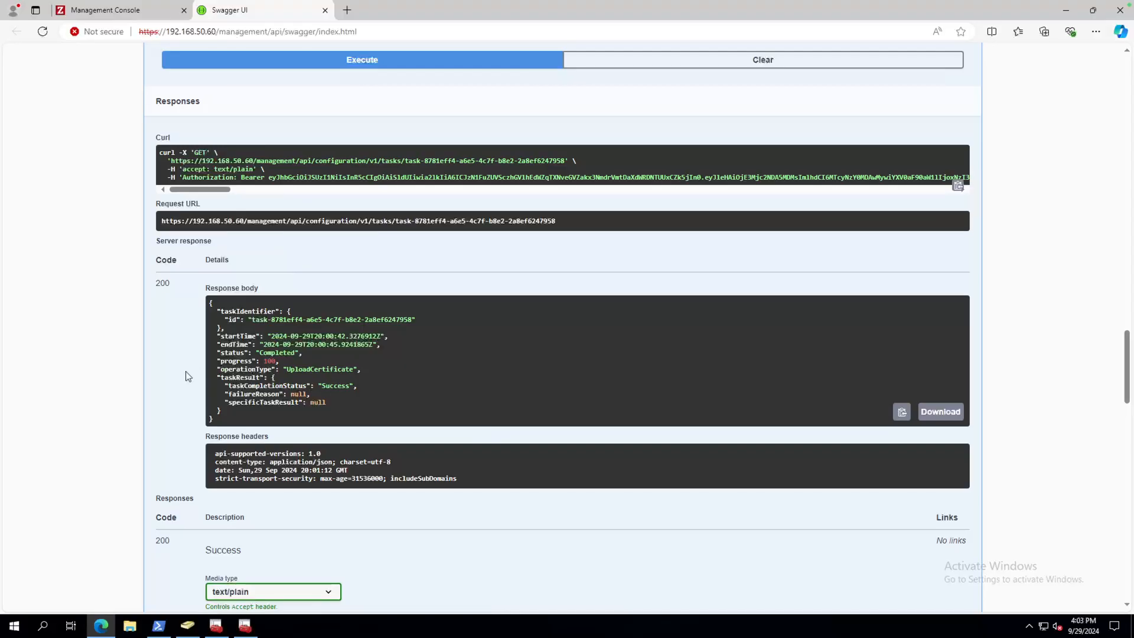
scroll(188, 375, up, 15)
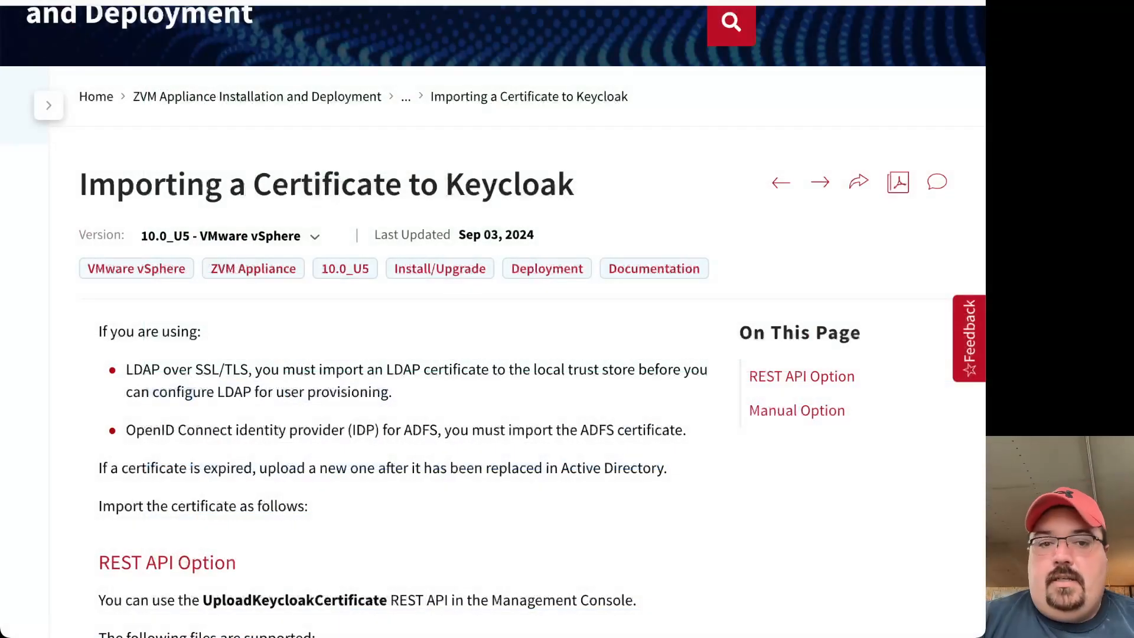
Read the article's REST API and Manual kubectl options, then go back to the previous article.
scroll(329, 490, down, 6)
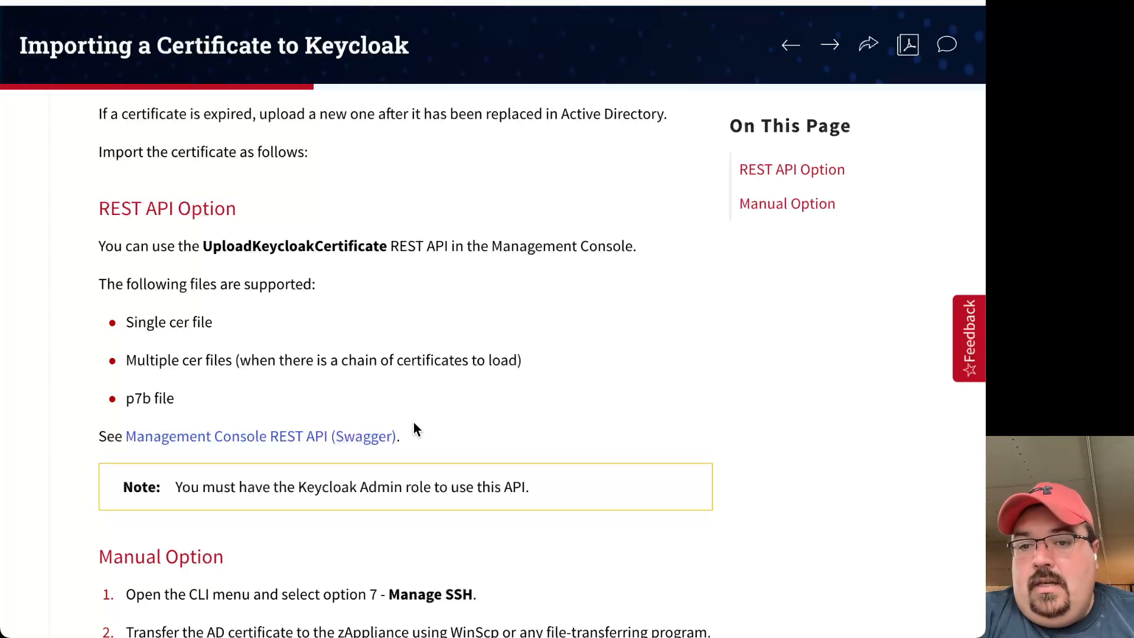
scroll(430, 484, down, 8)
scroll(332, 192, up, 7)
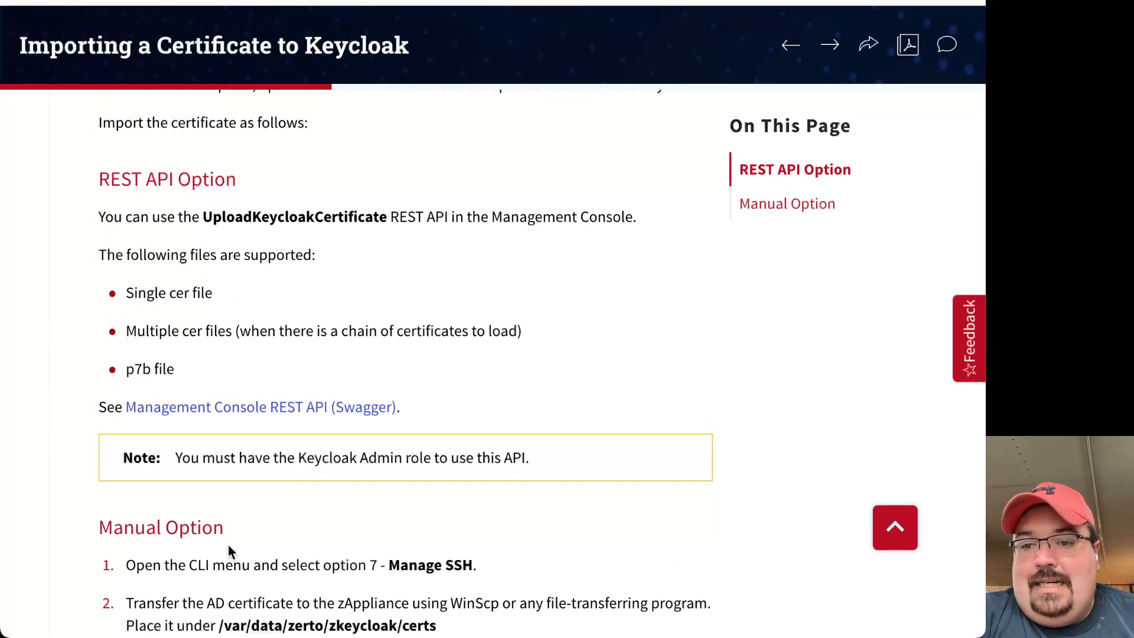
scroll(263, 543, down, 3)
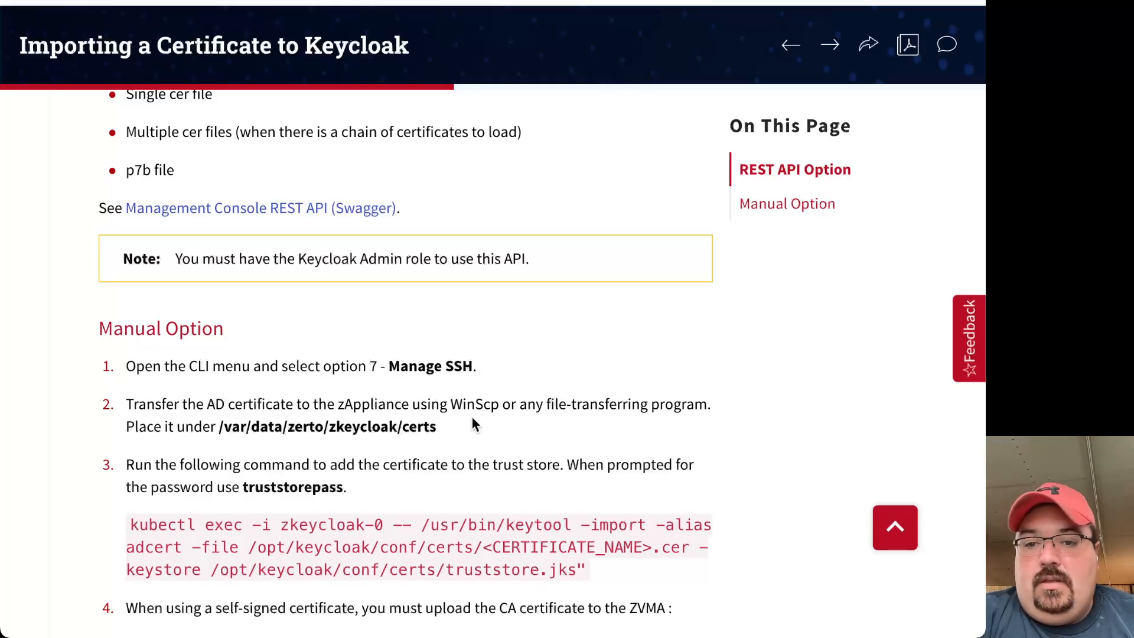
scroll(471, 439, down, 6)
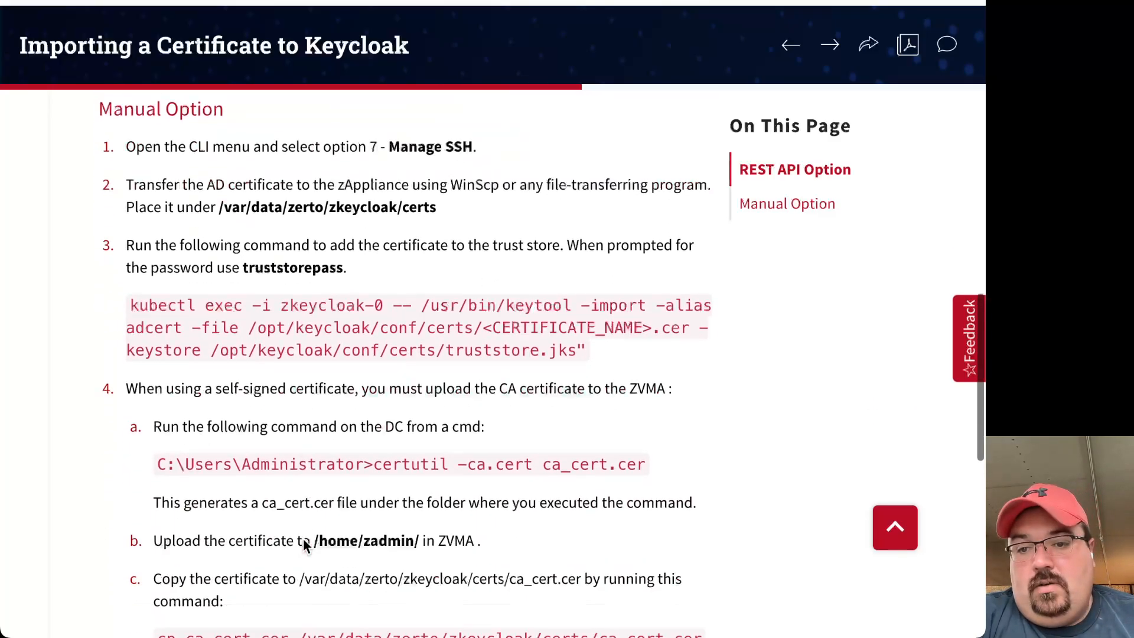
scroll(374, 246, down, 3)
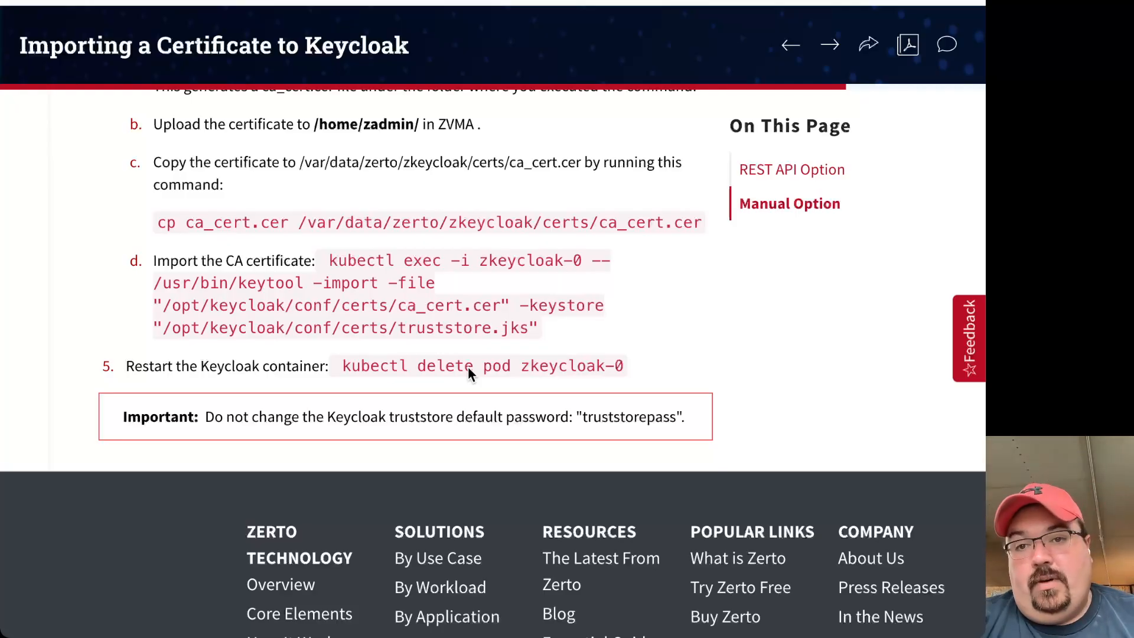
scroll(410, 272, up, 15)
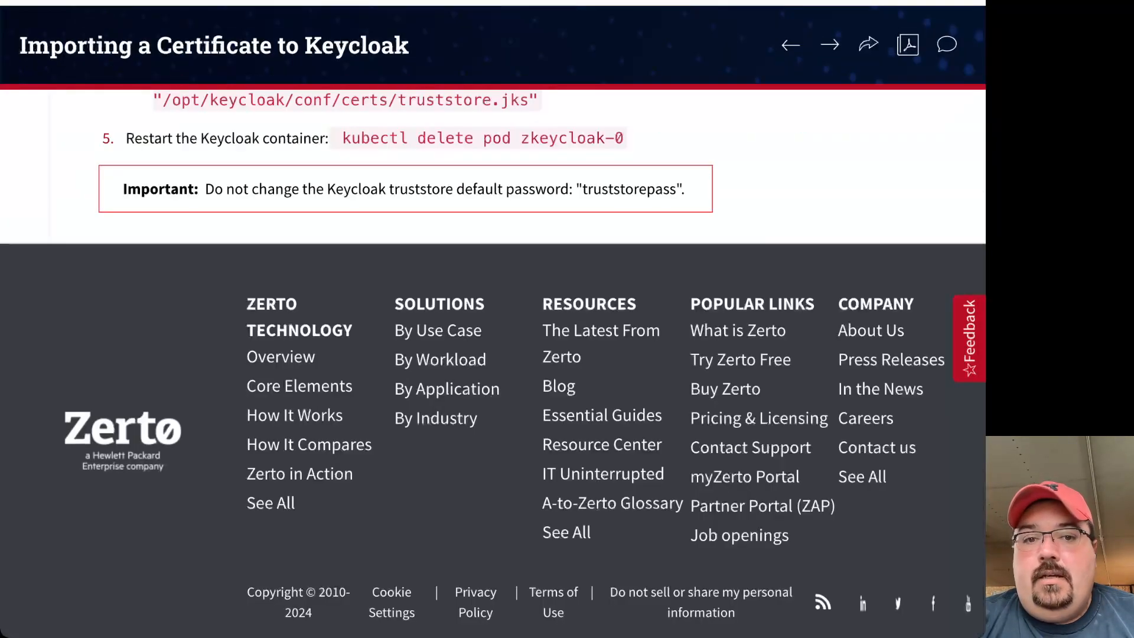
click(26, 2)
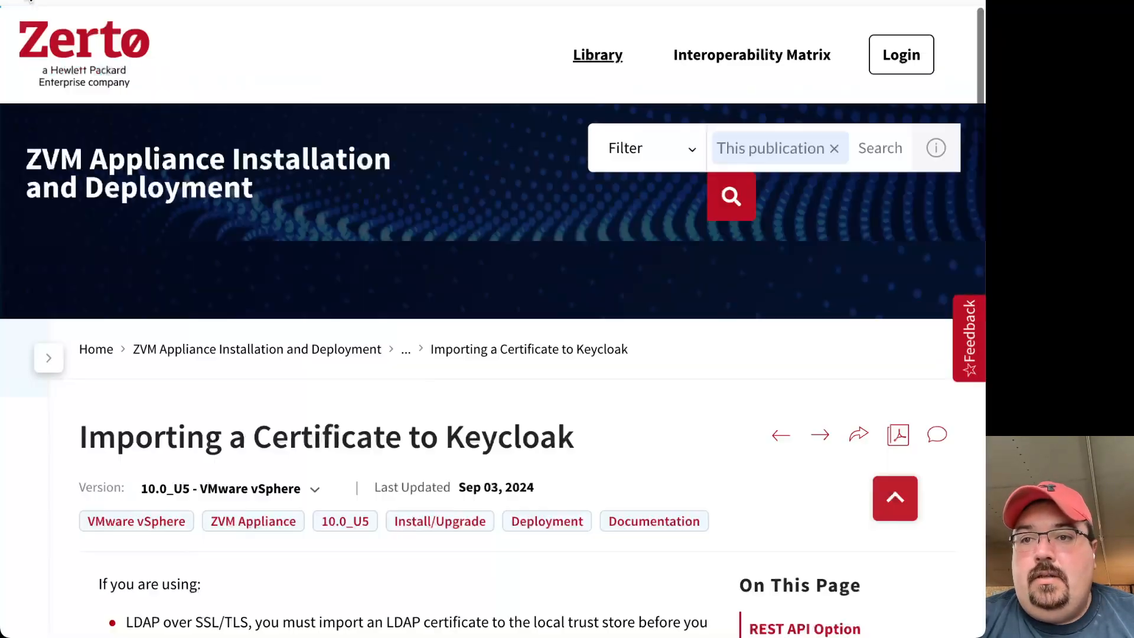
Scroll past the certificate export steps to Configure User Federation for LDAP and LDAPs.
scroll(319, 413, down, 10)
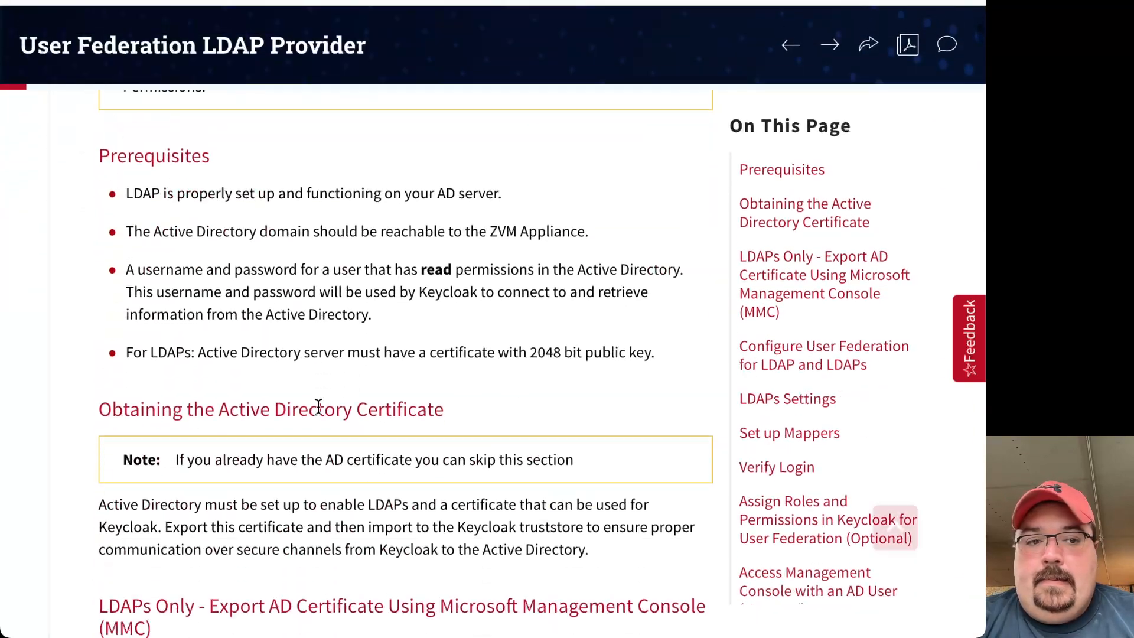
scroll(317, 406, down, 1)
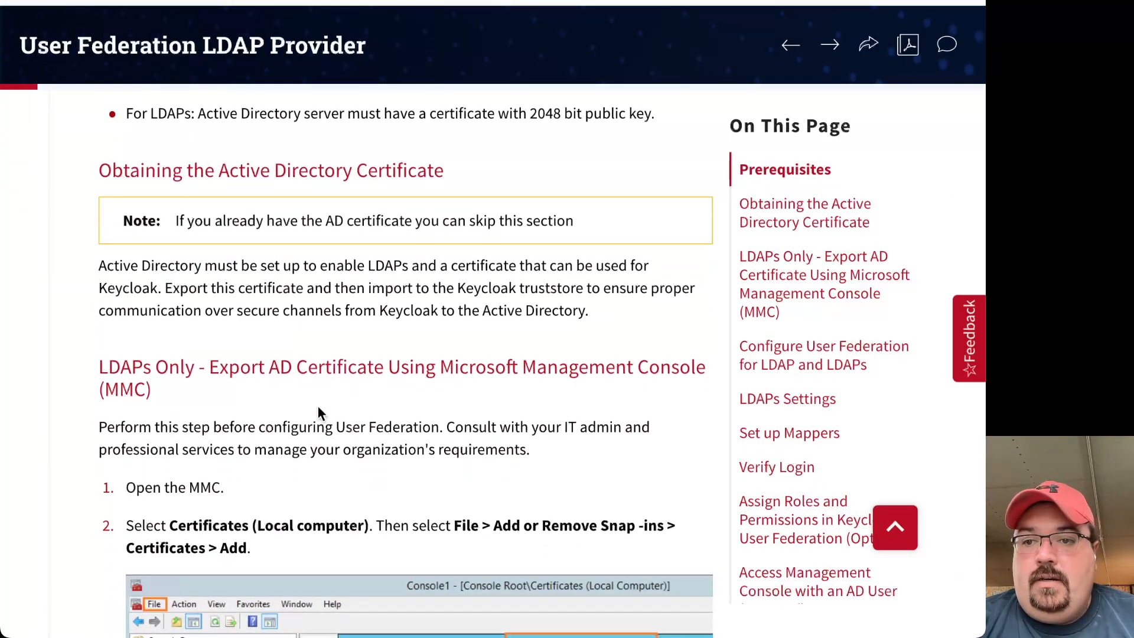
scroll(358, 307, down, 10)
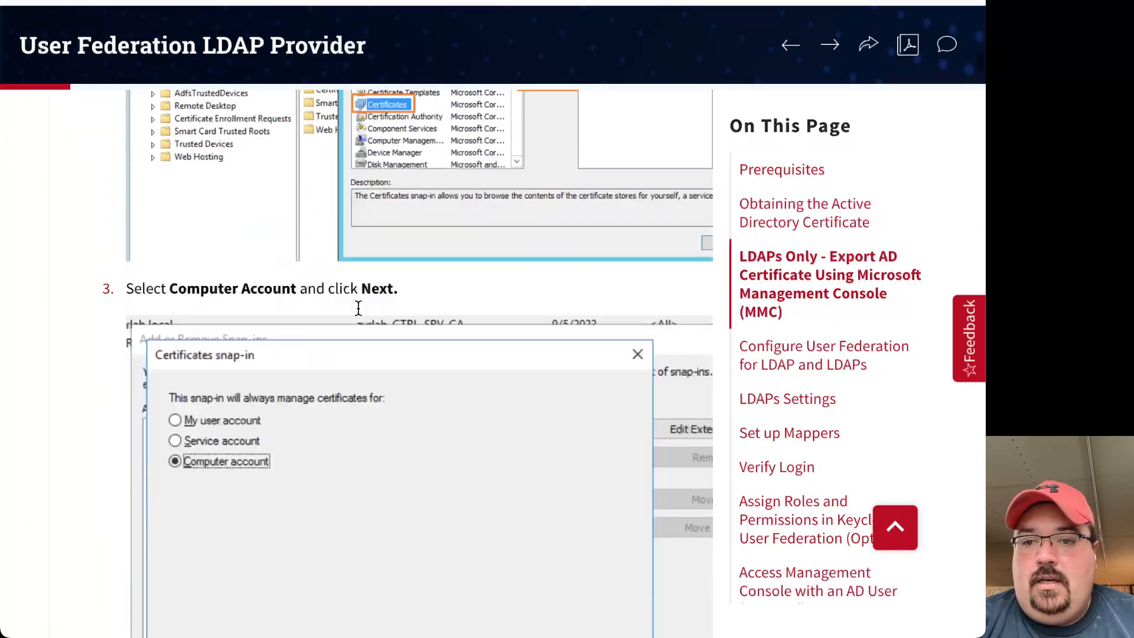
scroll(357, 308, down, 20)
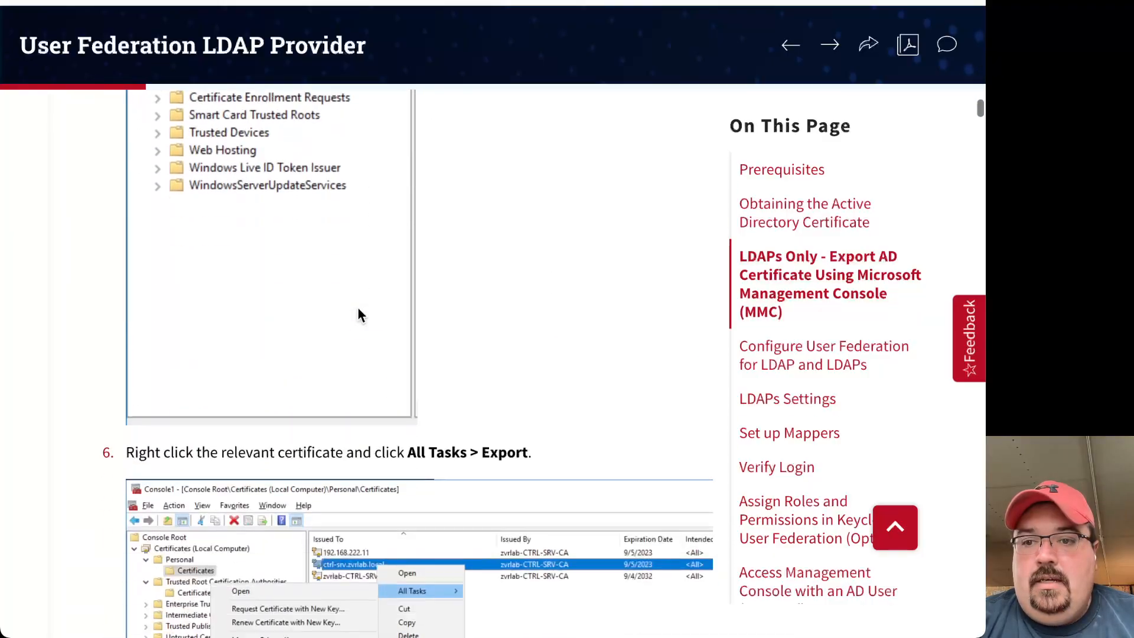
scroll(357, 308, down, 20)
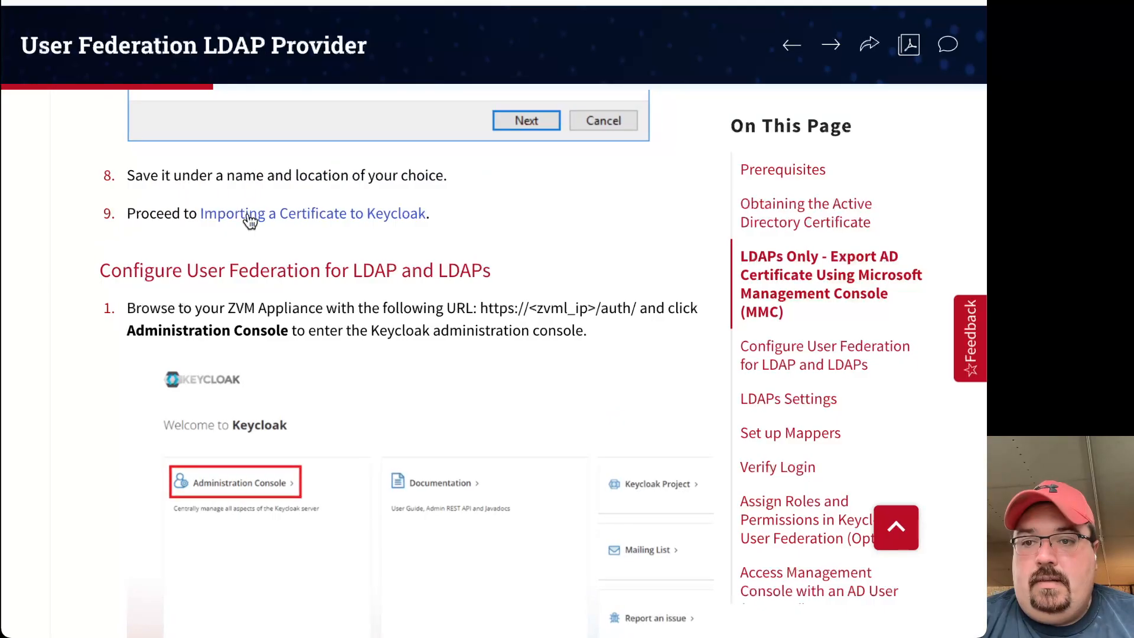
scroll(331, 286, down, 3)
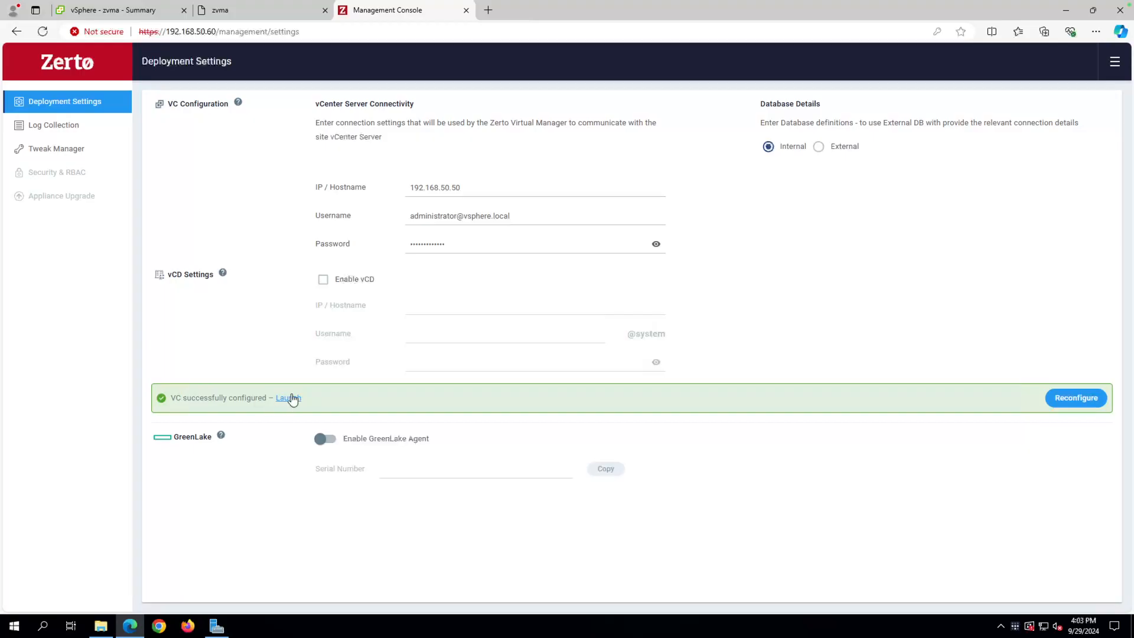
Sign in to Zerto Virtual Manager as admin with the account password.
click(290, 398)
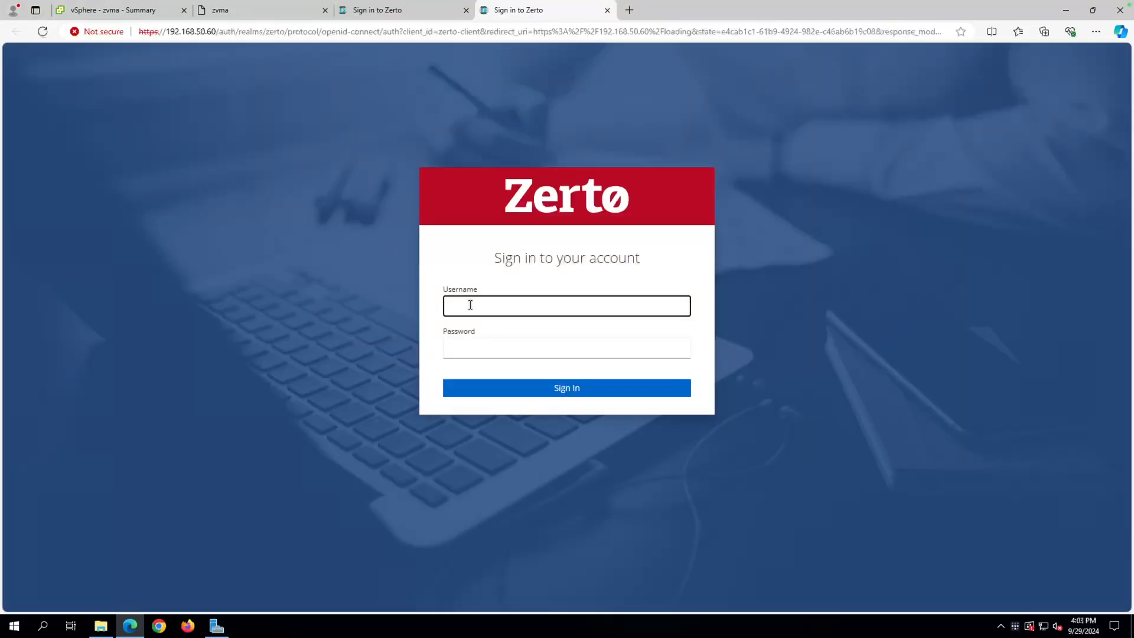
text(admin)
key(Tab)
text(•••)
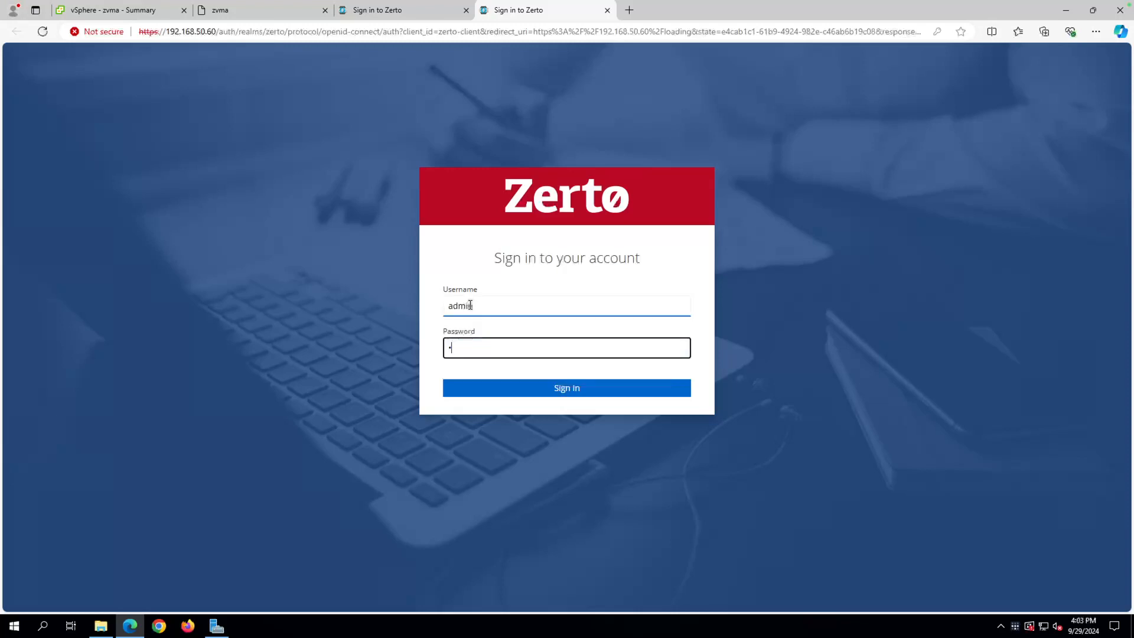
text(••••••••••)
key(Return)
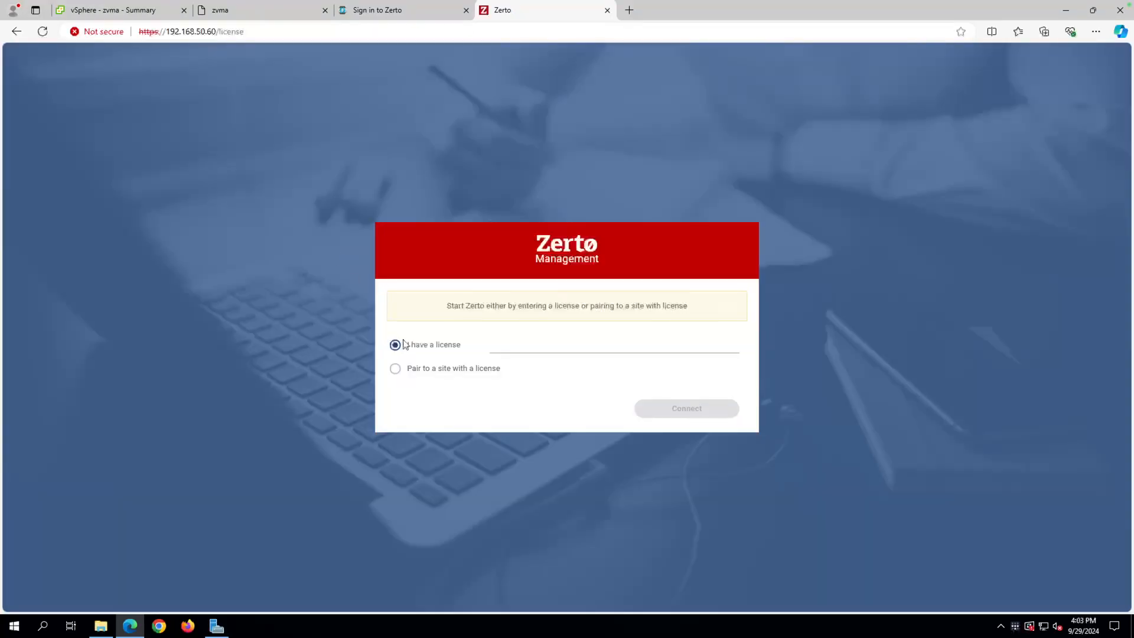
Apply the saved license, dismiss the Install VRAs reminder, and go to the zvma summary.
click(507, 348)
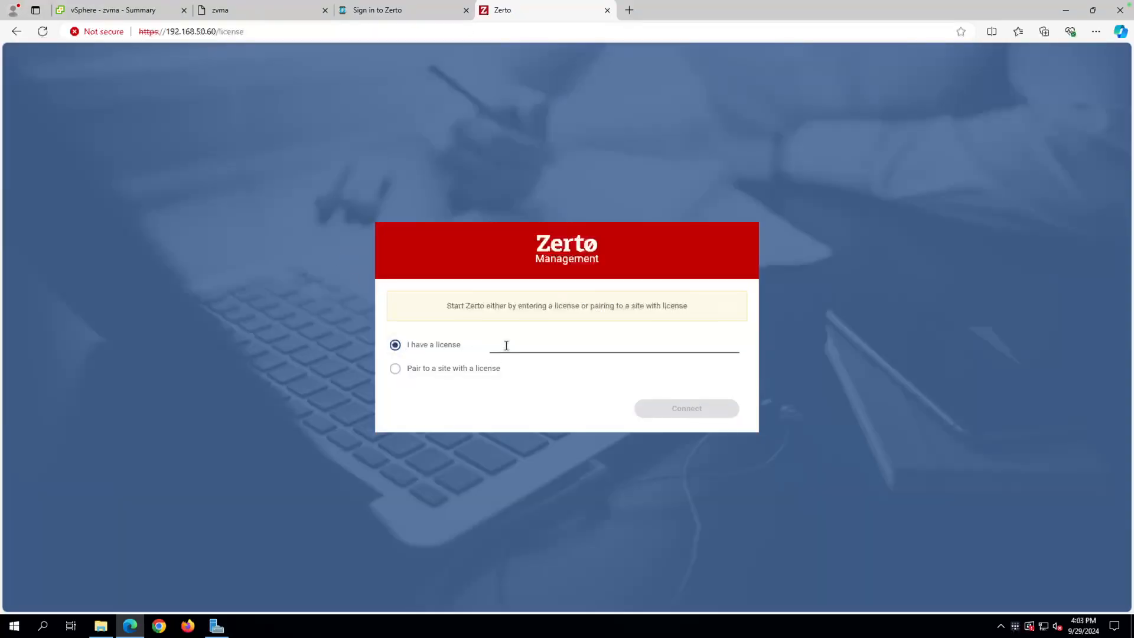
click(526, 384)
click(671, 408)
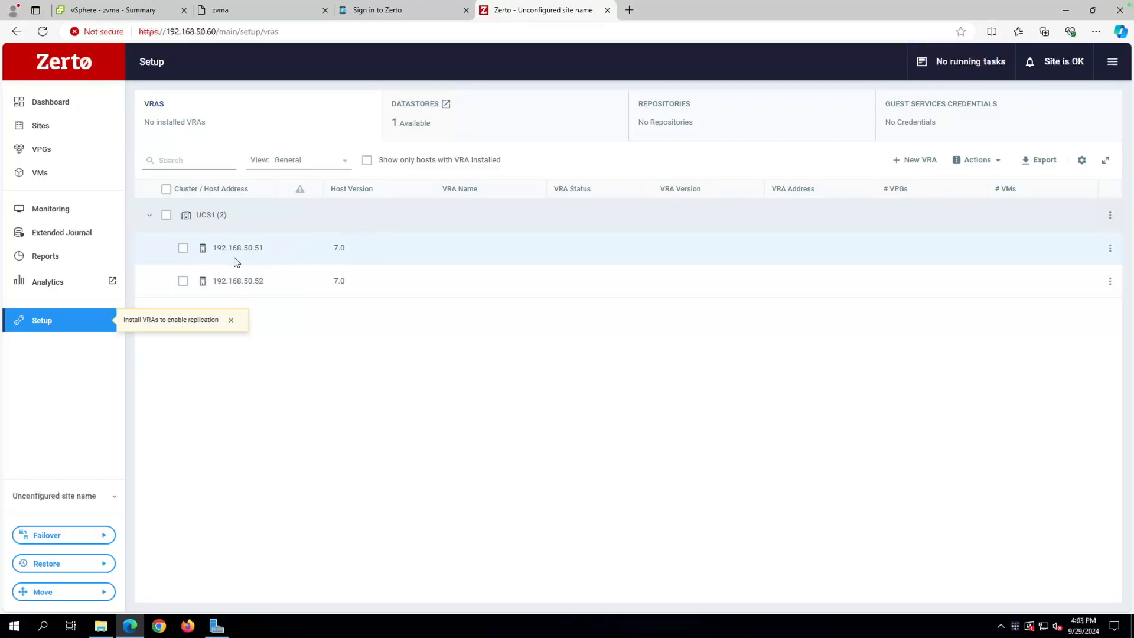
click(230, 320)
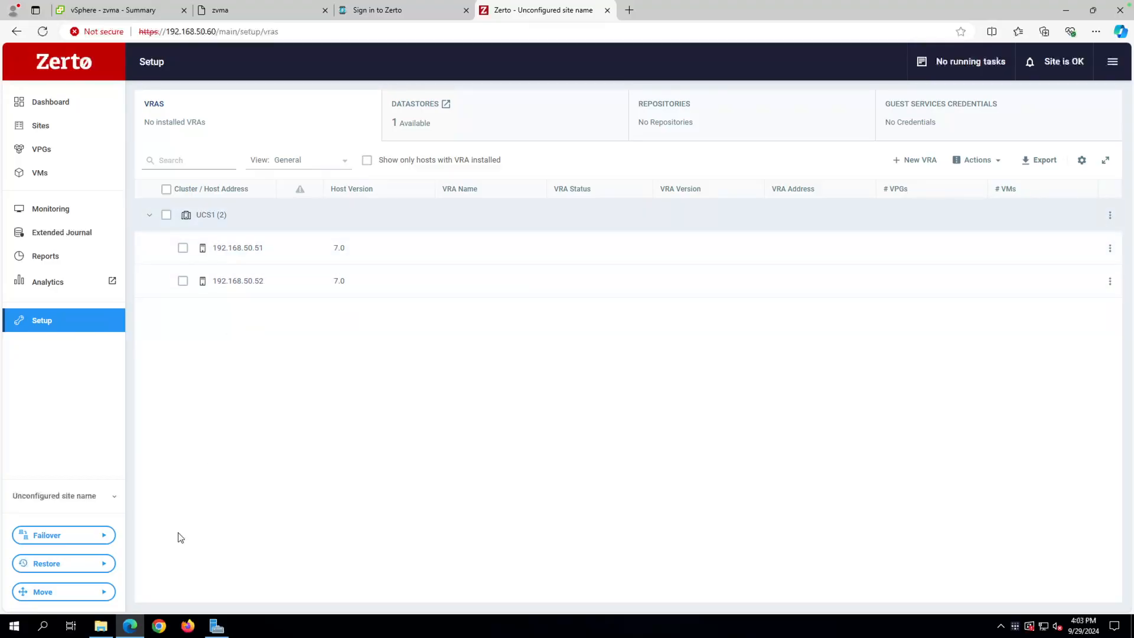
click(163, 11)
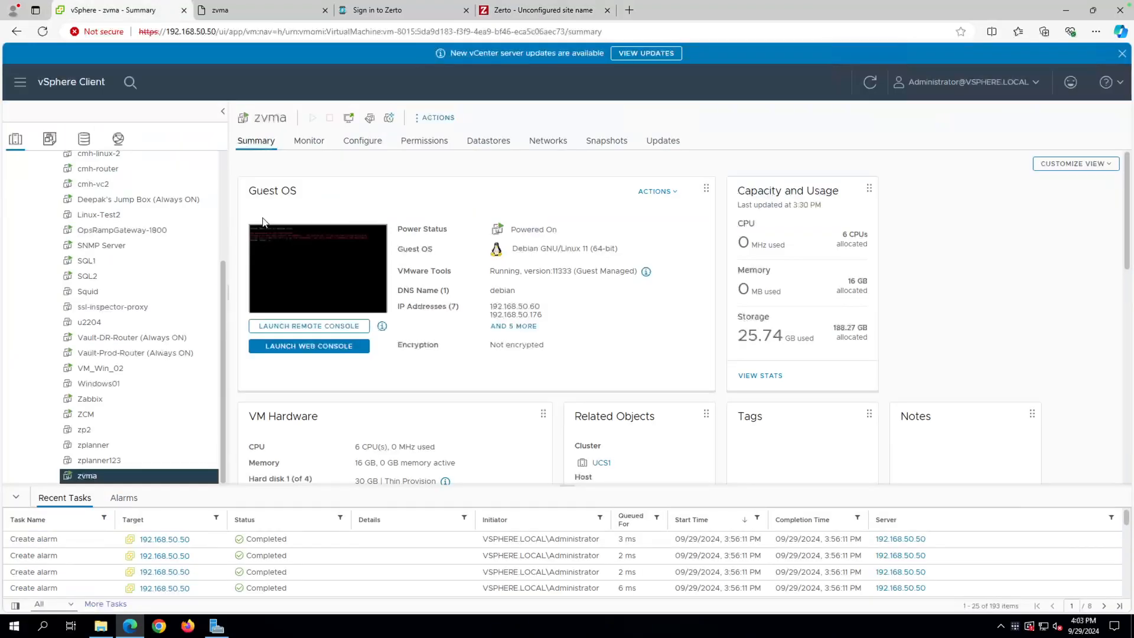
Open the zvma web console and log in to the appliance as zadmin.
click(348, 243)
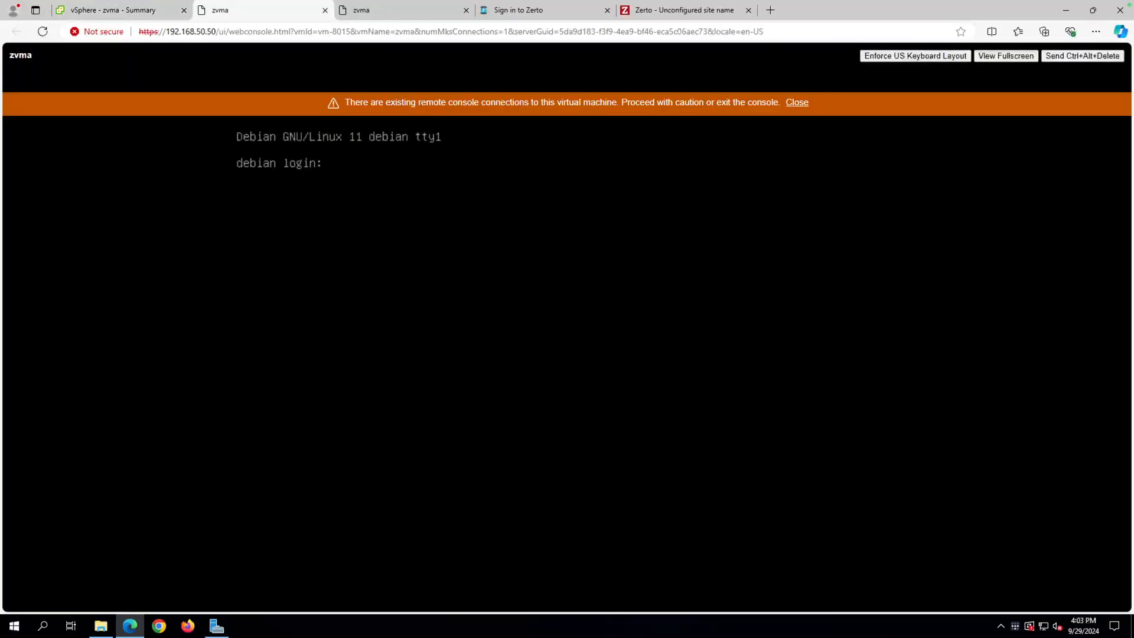
click(466, 10)
click(798, 103)
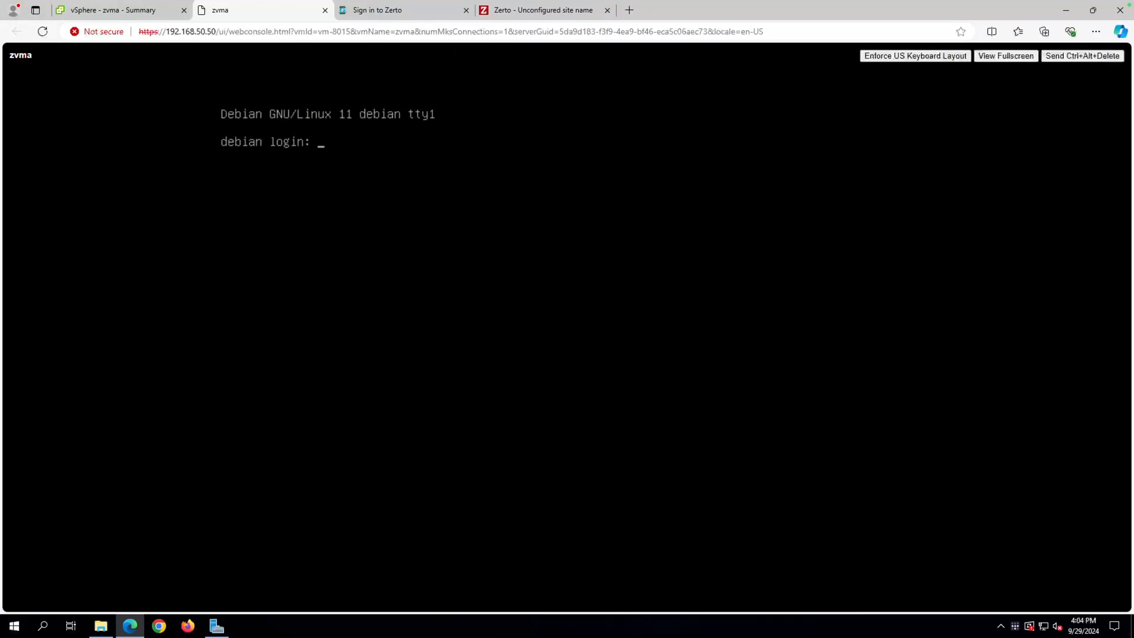
text(zadmin)
key(Return)
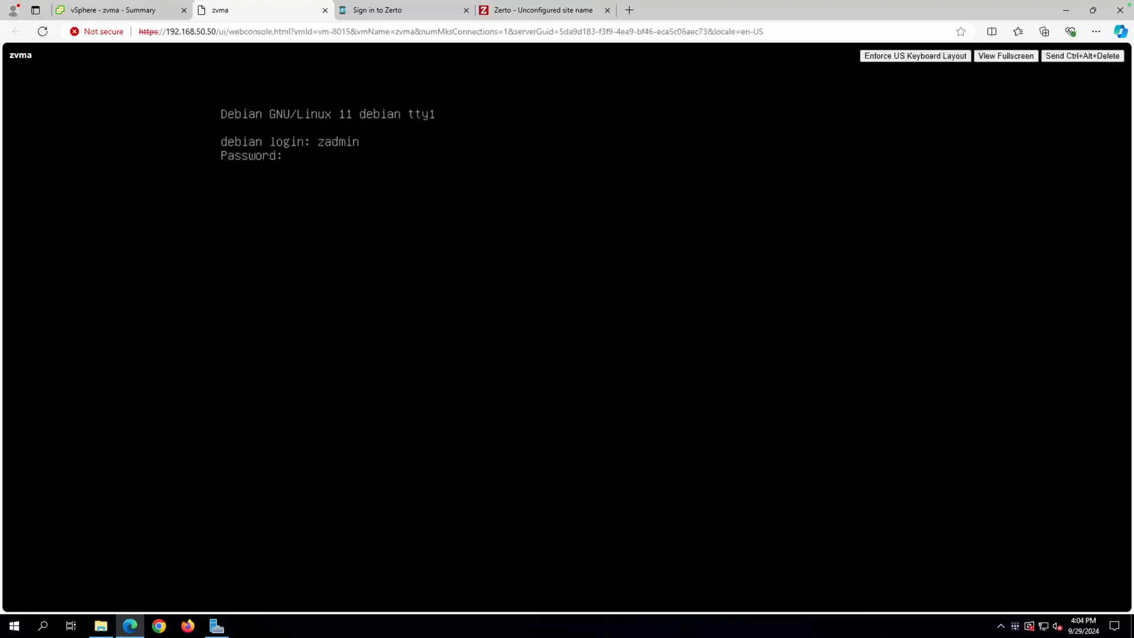
key(Return)
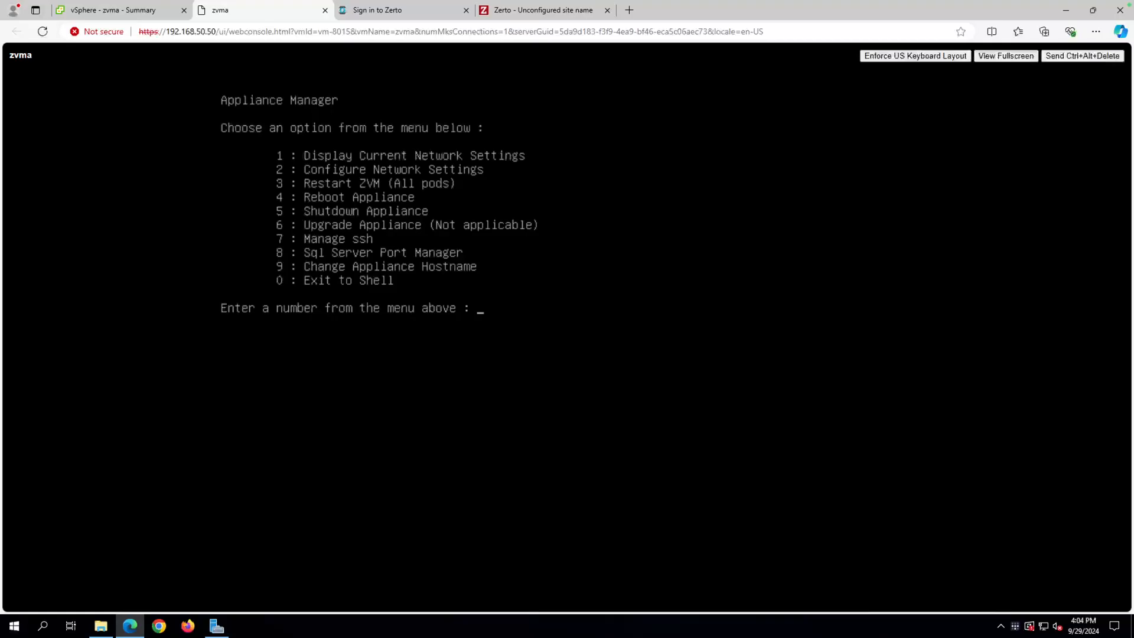
Exit the Appliance Manager to the shell with option 0 and type 'ping ad1.zertopm.local'.
text(0)
key(Return)
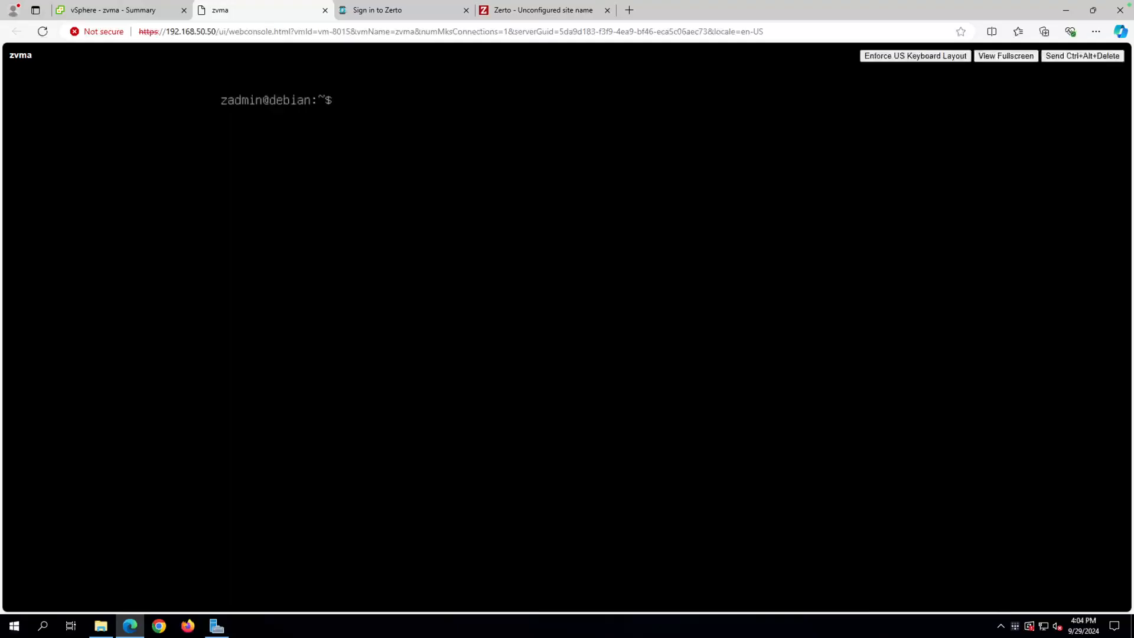
text(ping ad1.zertopm.local)
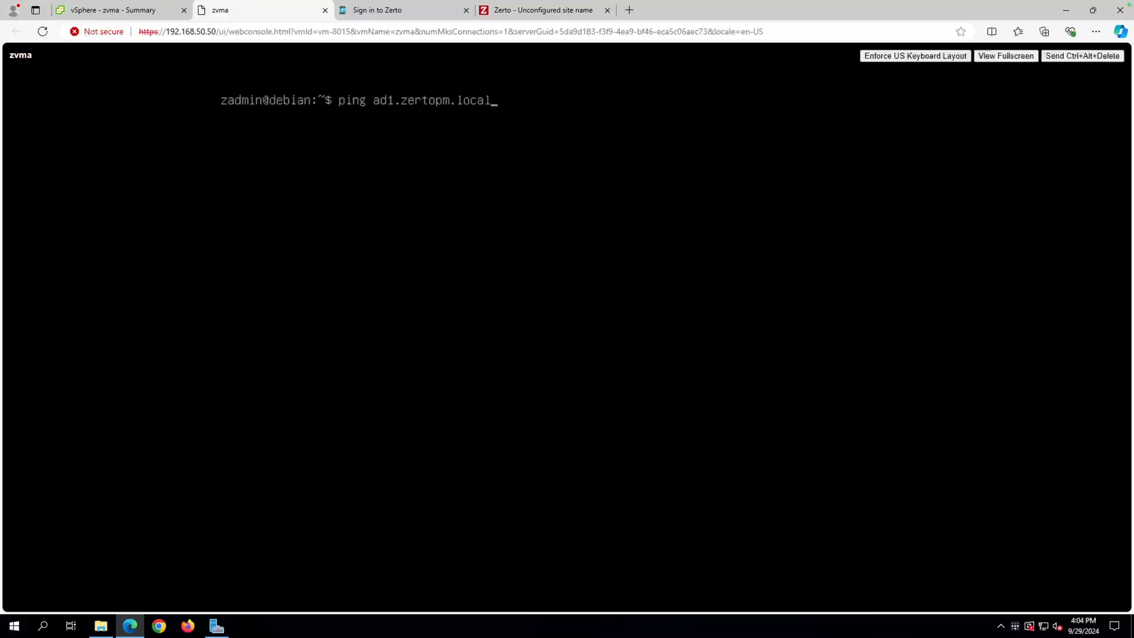
Ping ad1.zertopm.local, stop after 9 replies with 0% loss, and relaunch appliance-manager.
key(Return)
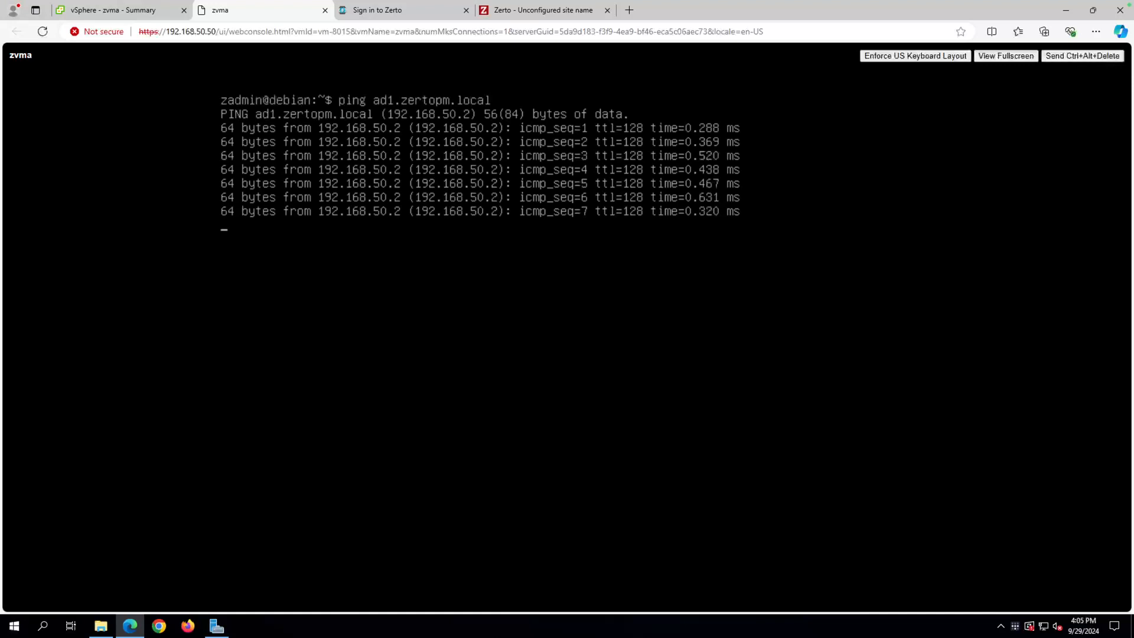
key(ctrl+c)
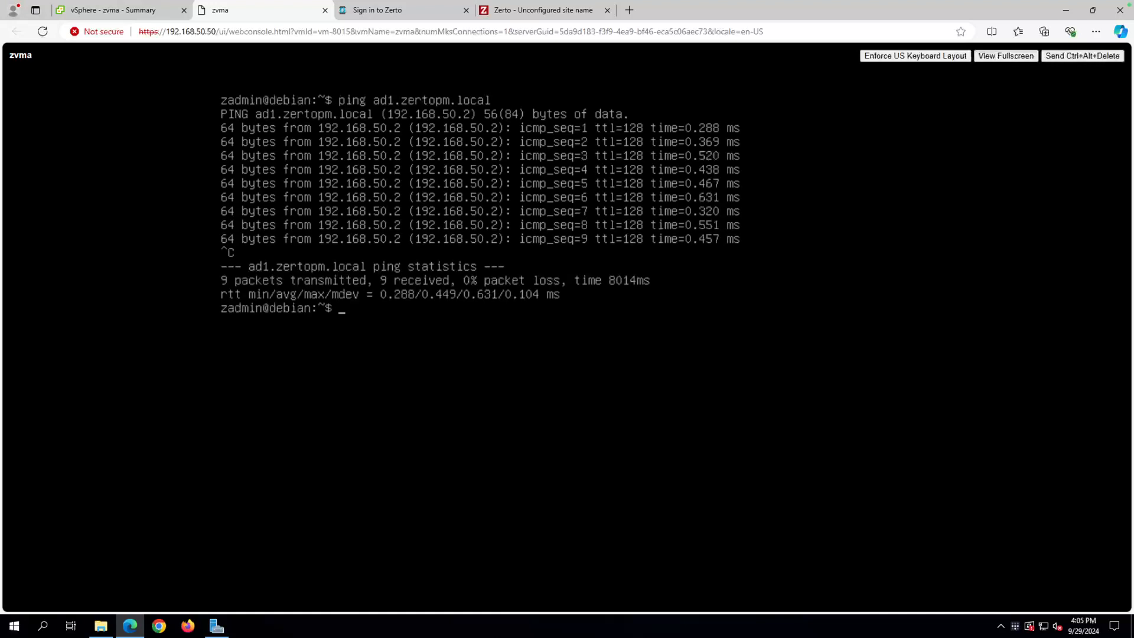
text(appliance-manager)
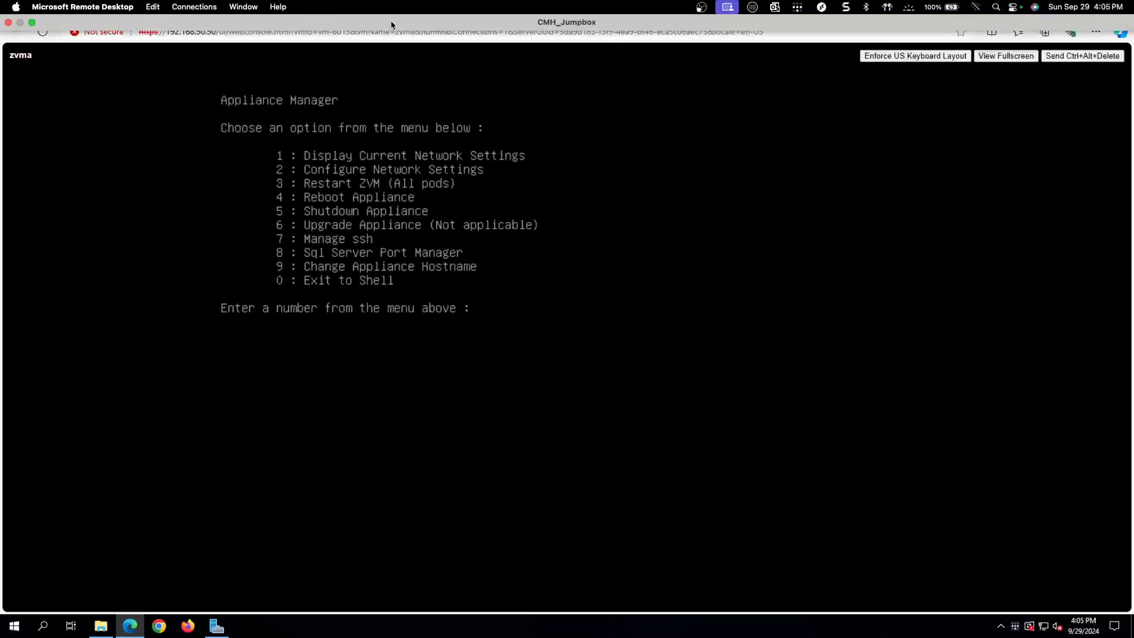
Close the VM console and open the appliance Management Console from the Zerto site menu.
click(325, 10)
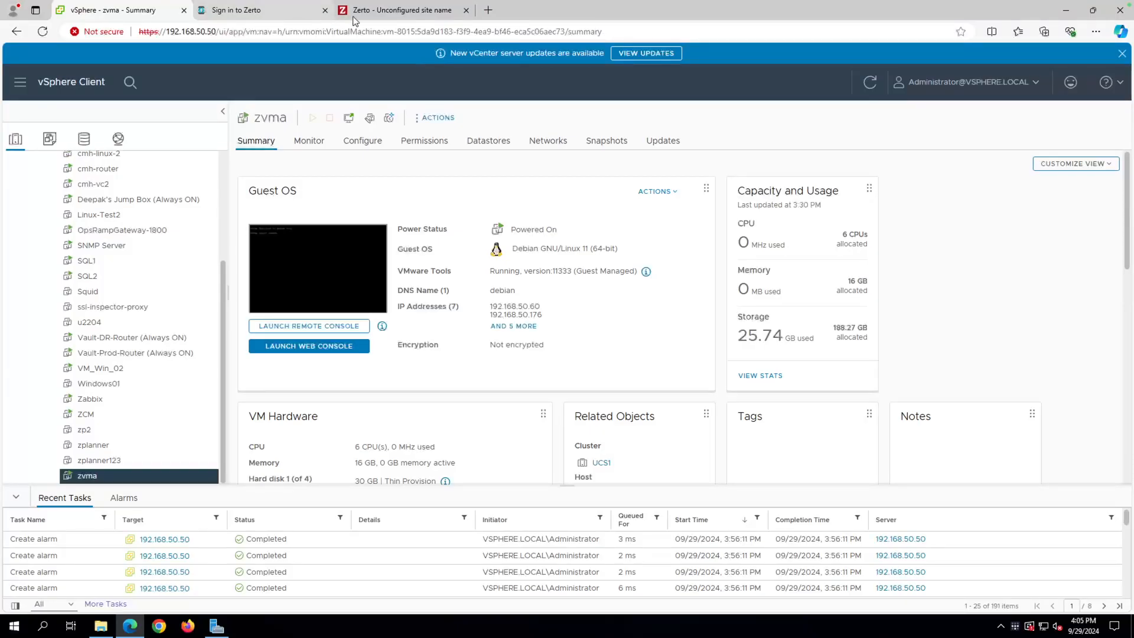
click(372, 14)
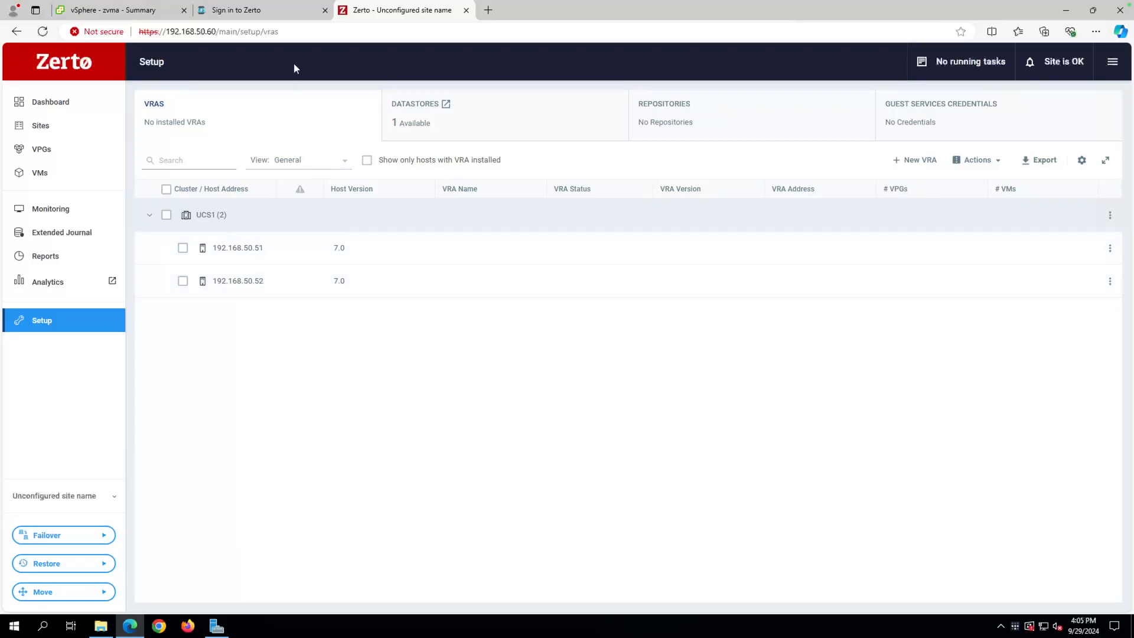
click(1112, 62)
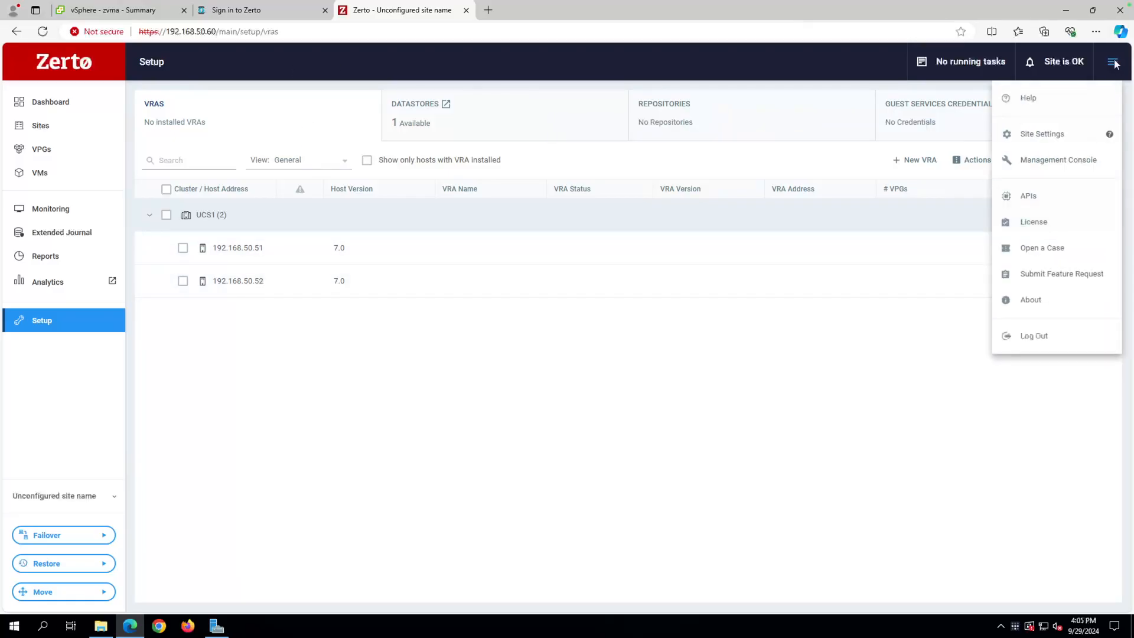
click(1056, 163)
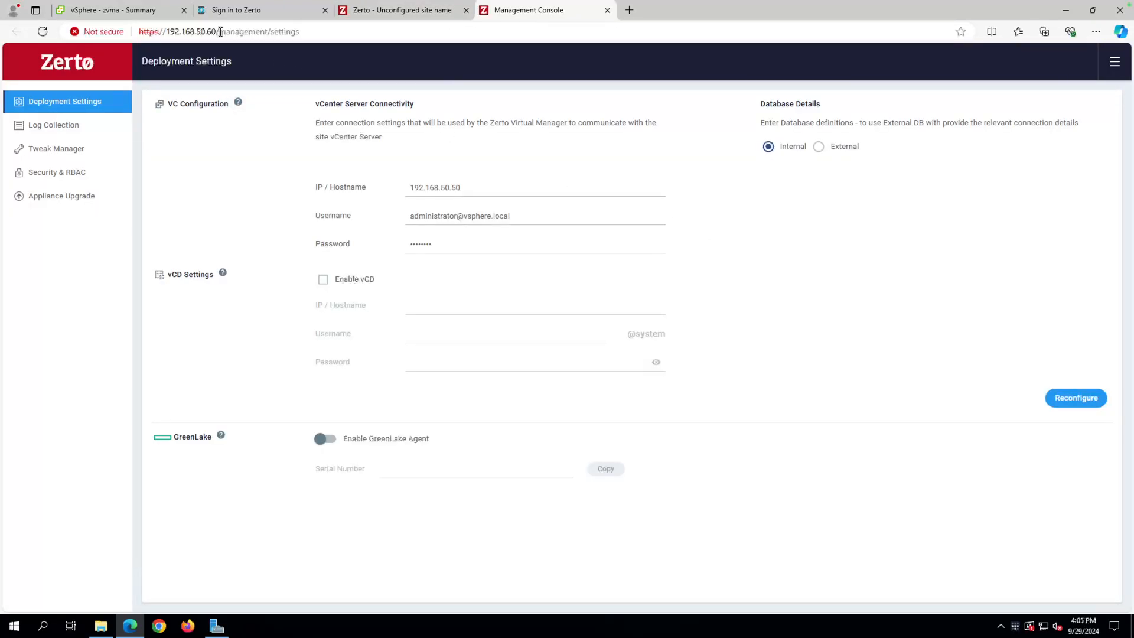
drag(220, 32, 342, 34)
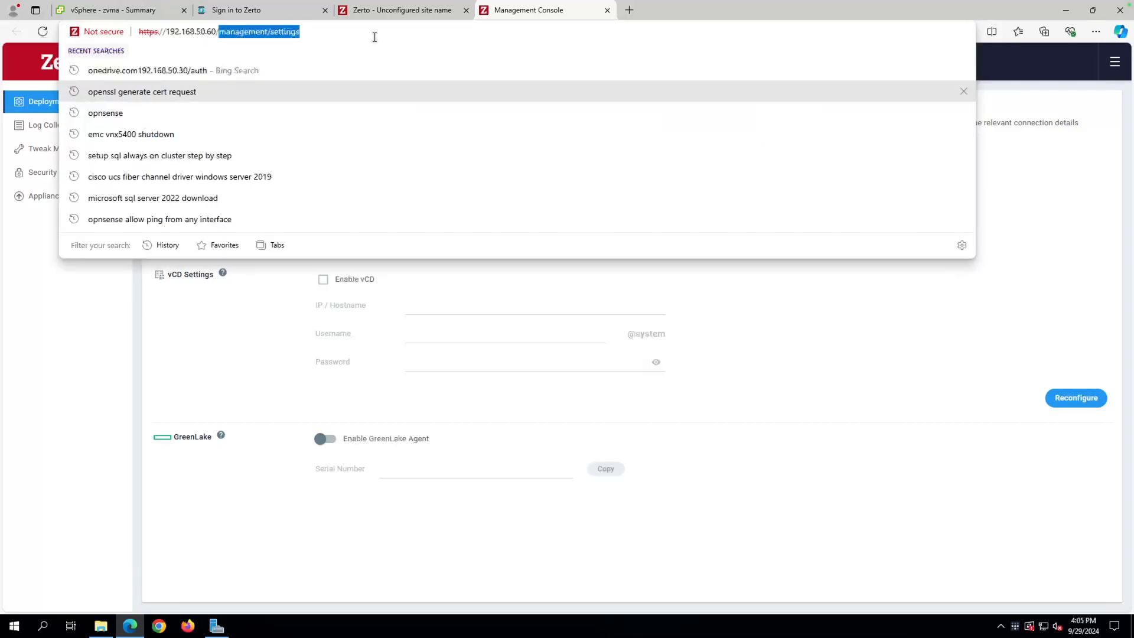
text(auth)
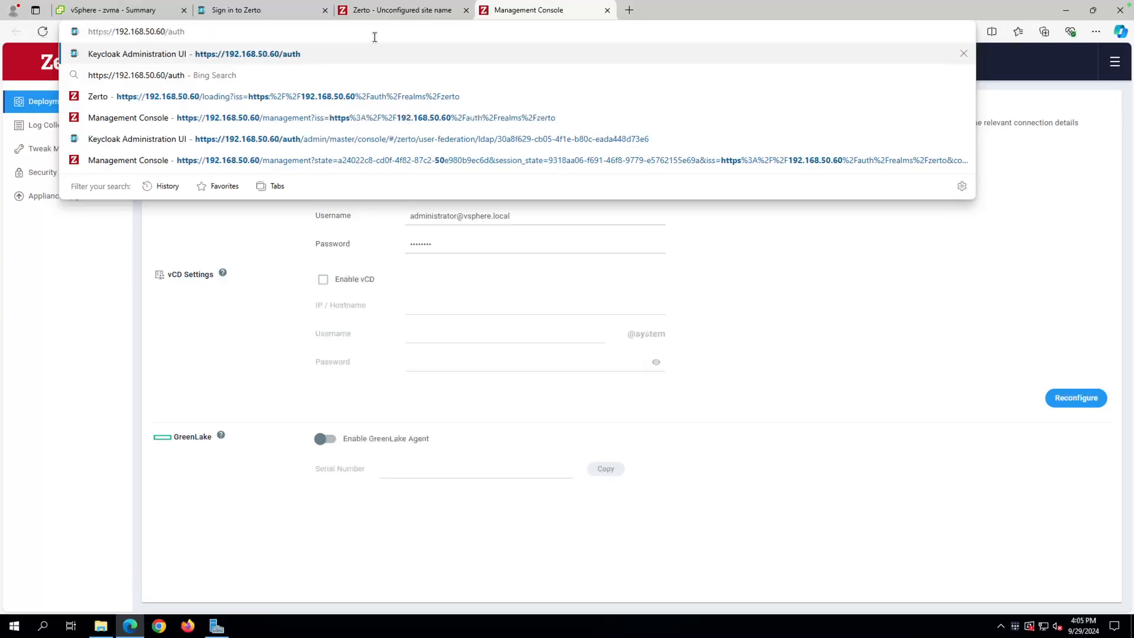
key(Return)
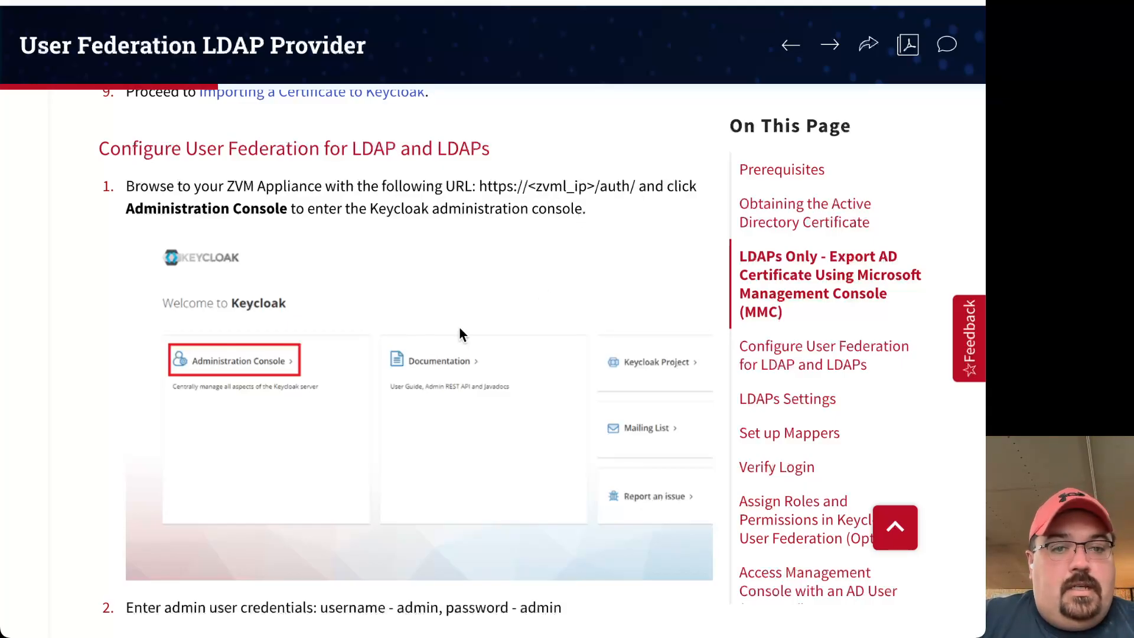
scroll(251, 388, down, 6)
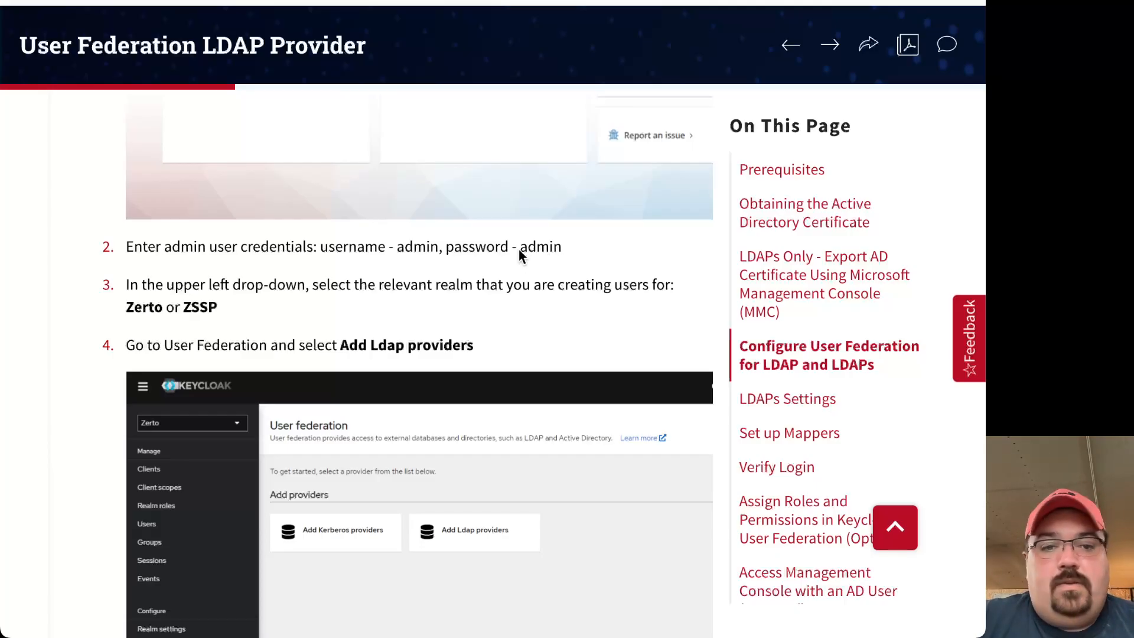
scroll(544, 331, down, 2)
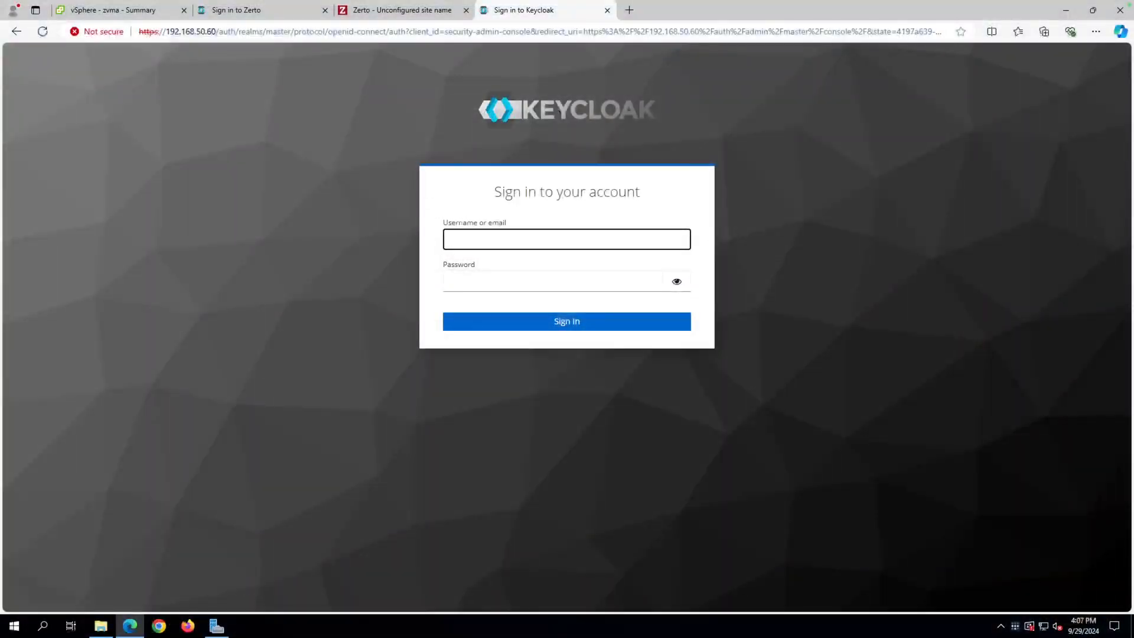
Sign in to Keycloak as admin with the autofilled password and open the realm list.
click(474, 241)
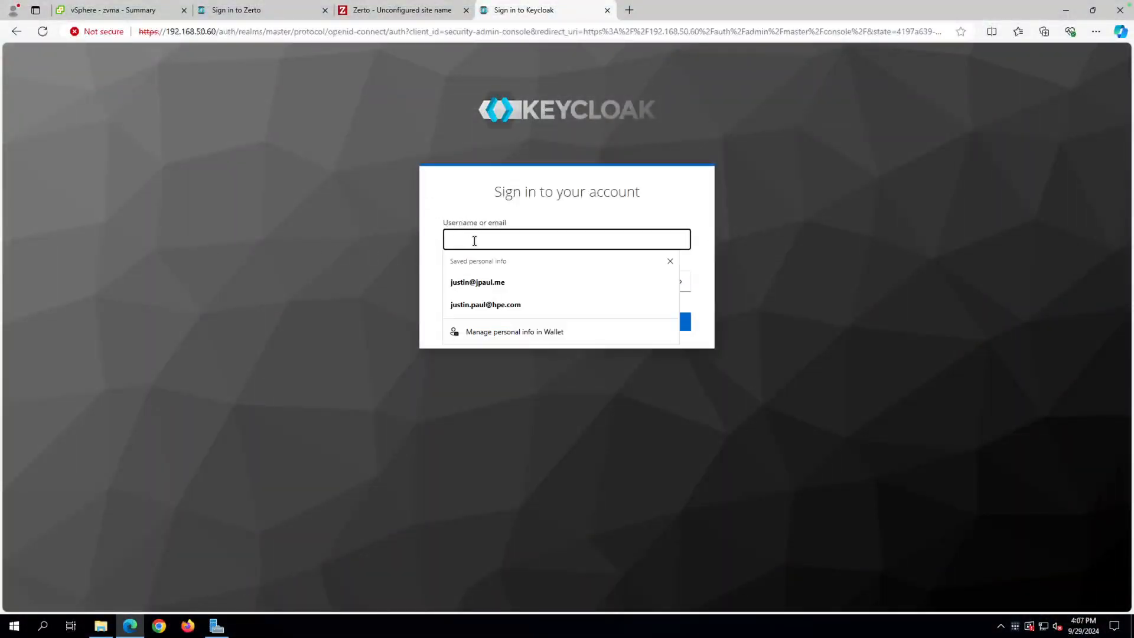
text(admin)
key(Tab)
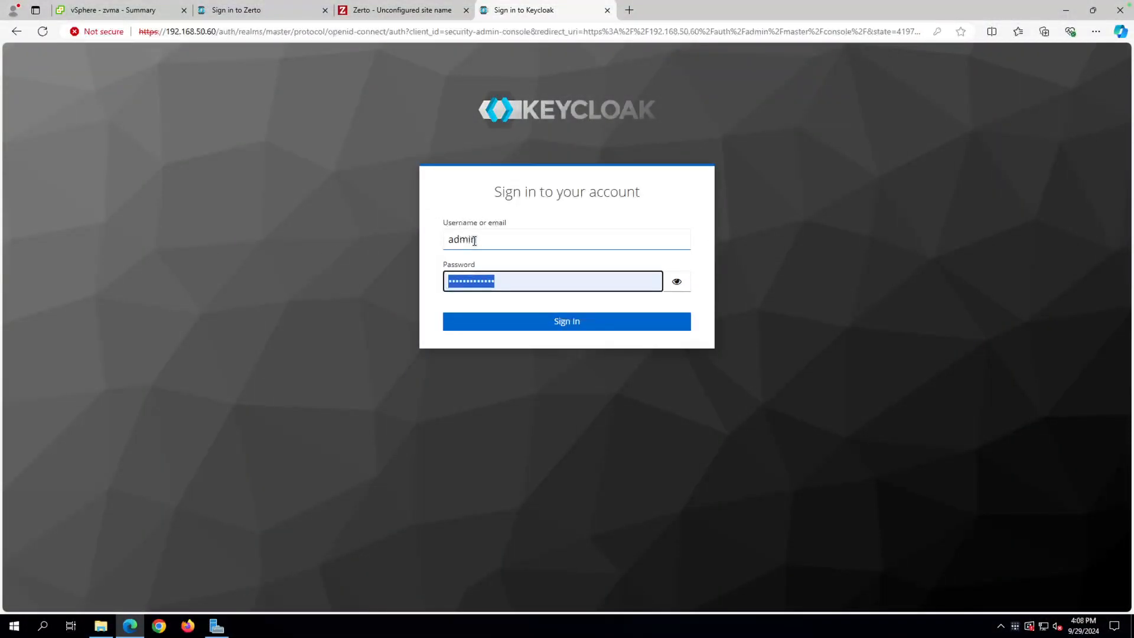
key(Return)
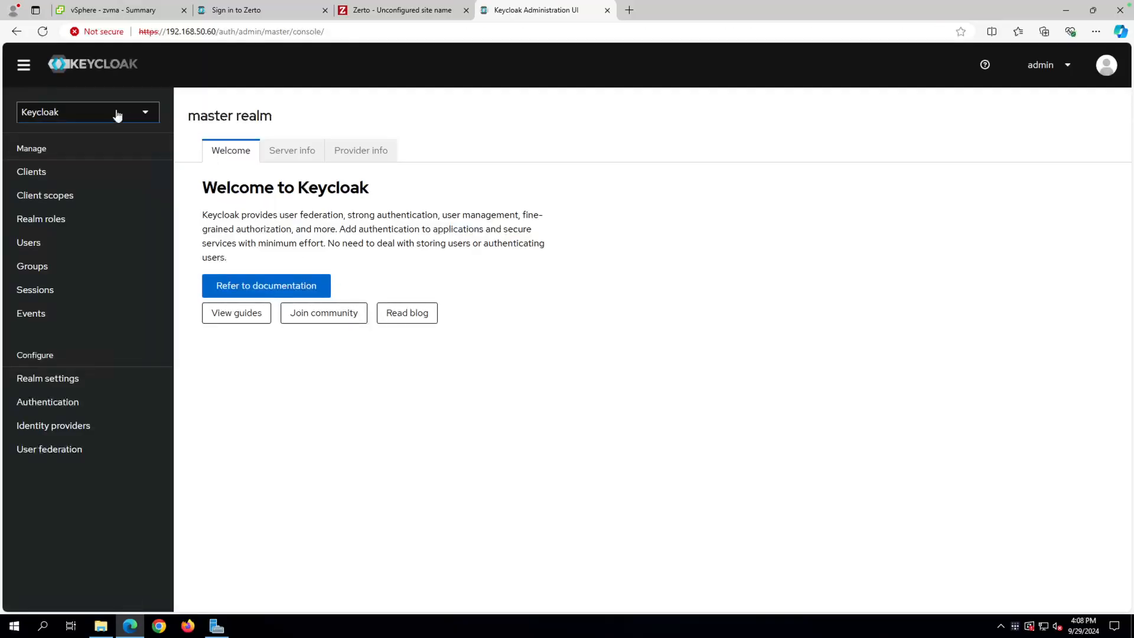
click(72, 117)
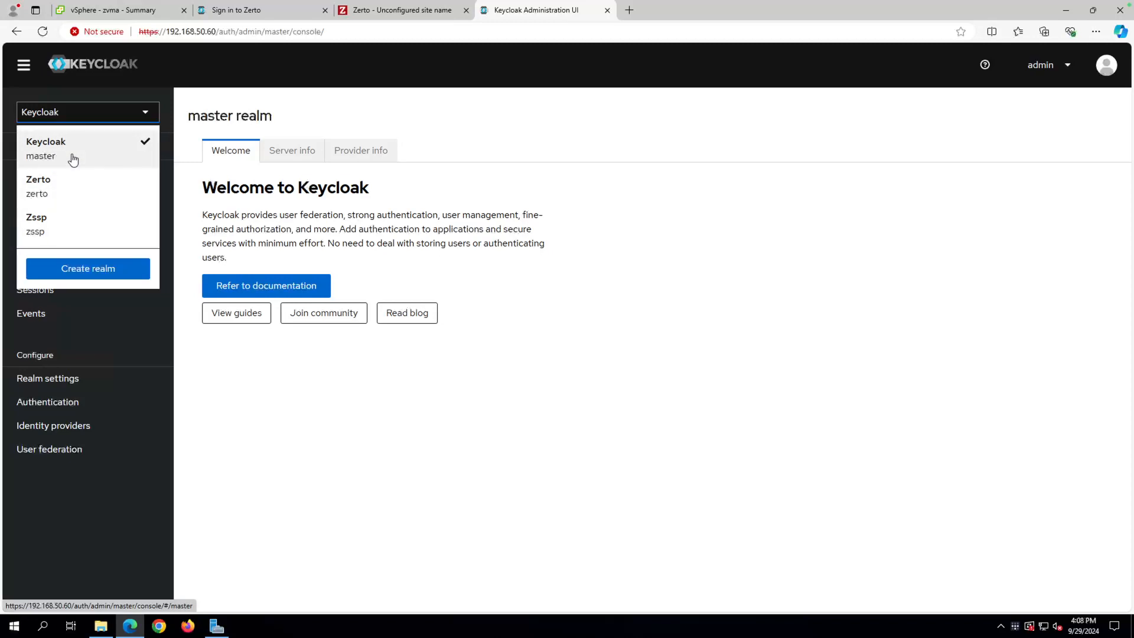
Select the Zerto realm and show its User federation page with the disabled ldaps provider.
click(57, 185)
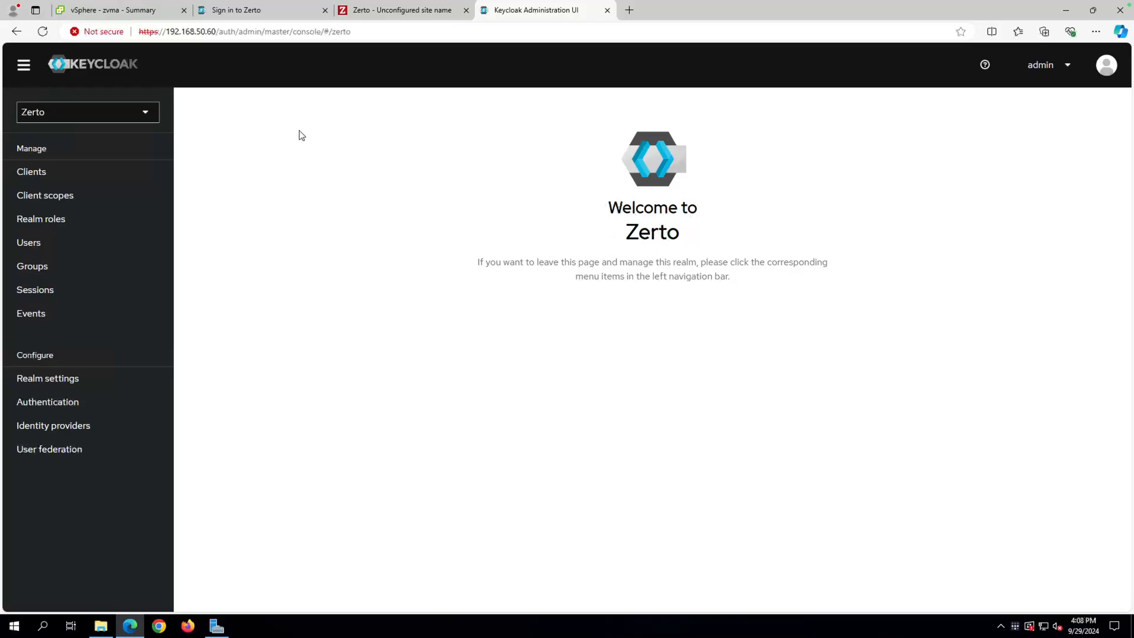
click(115, 112)
click(70, 143)
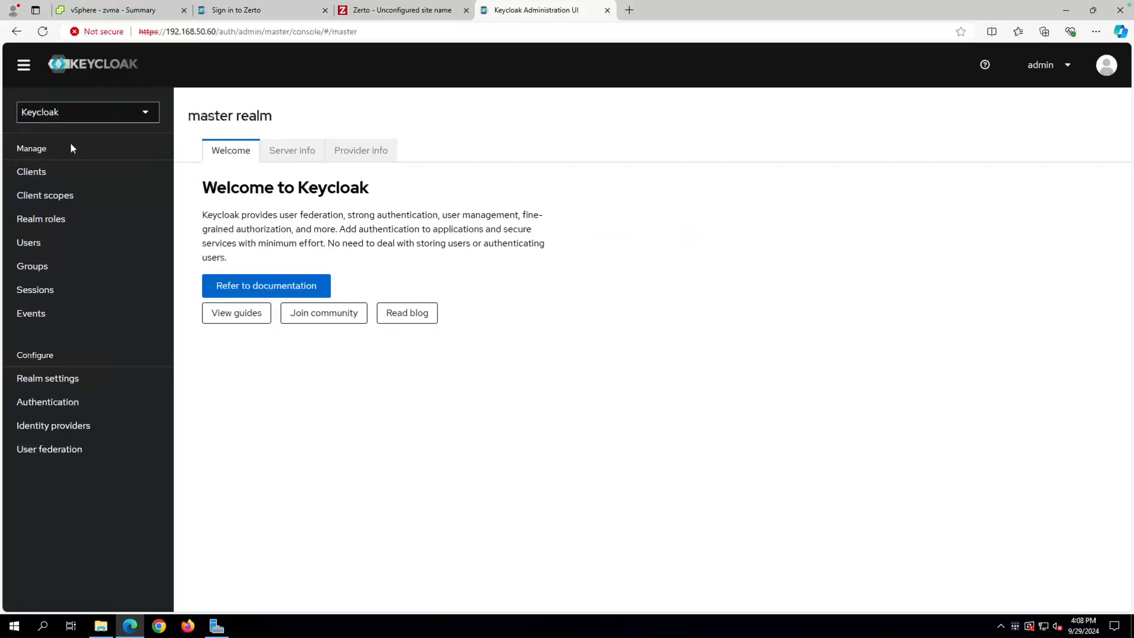
click(144, 112)
click(47, 182)
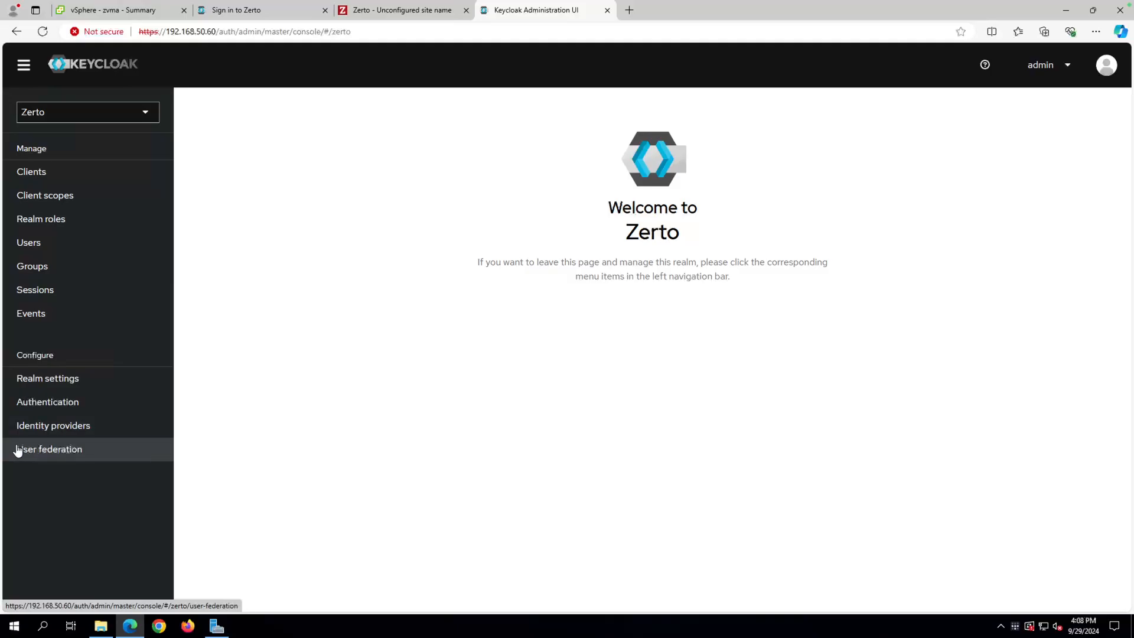
click(65, 459)
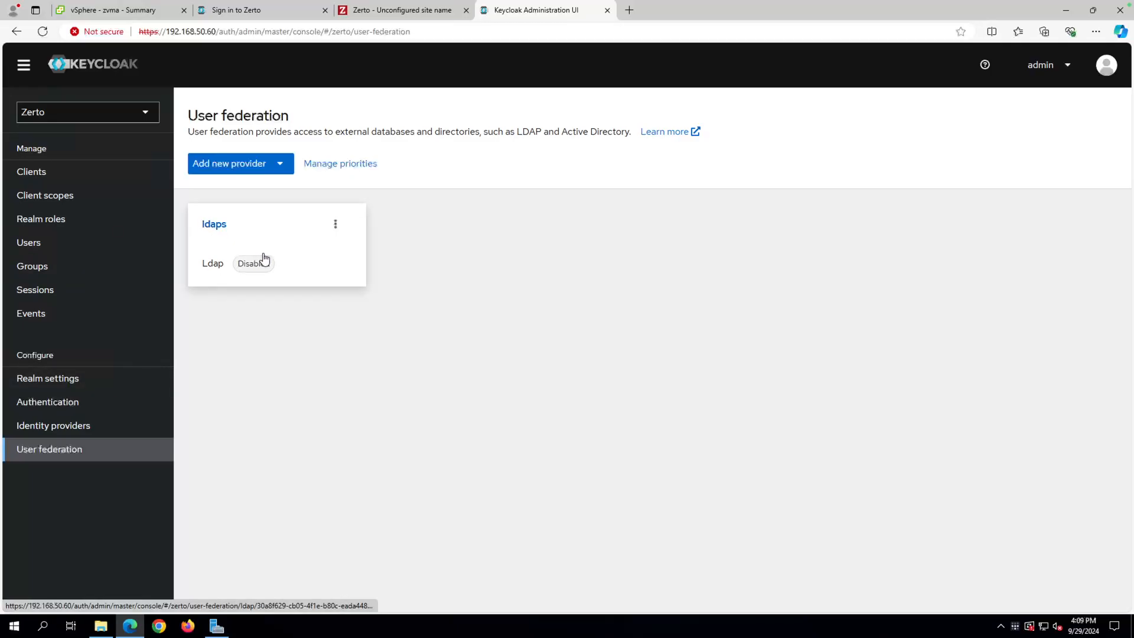
click(282, 167)
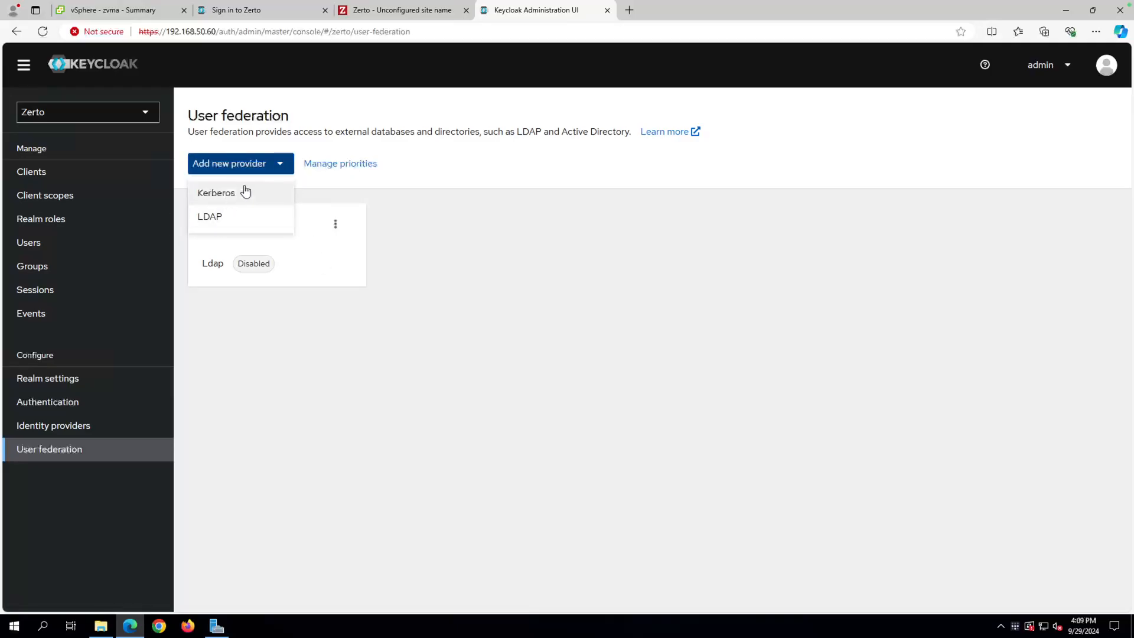
click(469, 296)
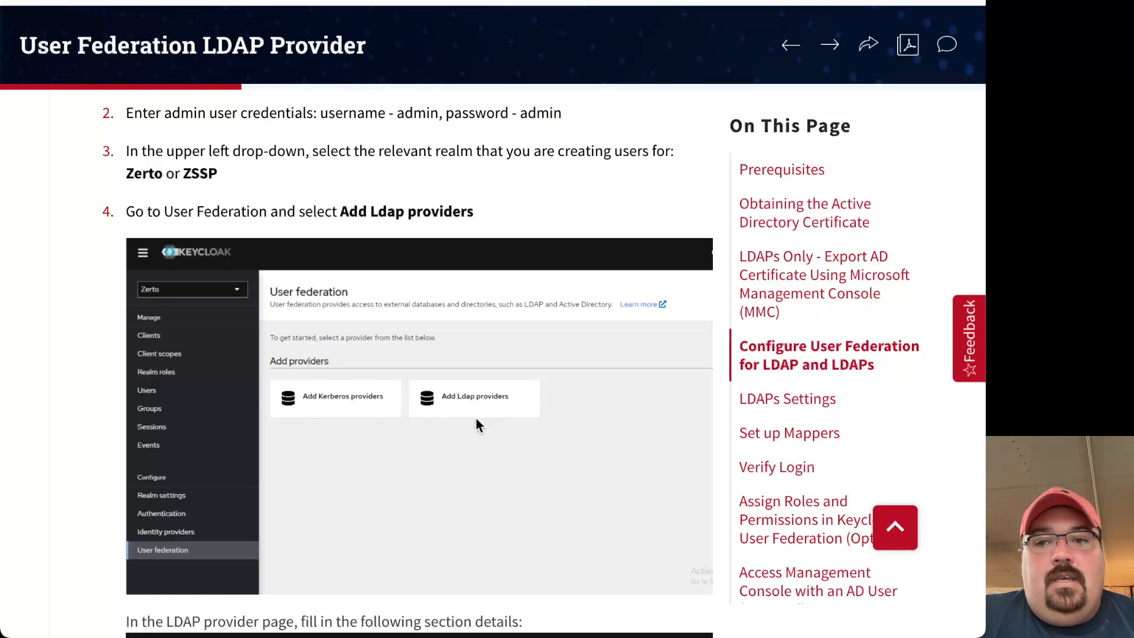
scroll(475, 416, down, 2)
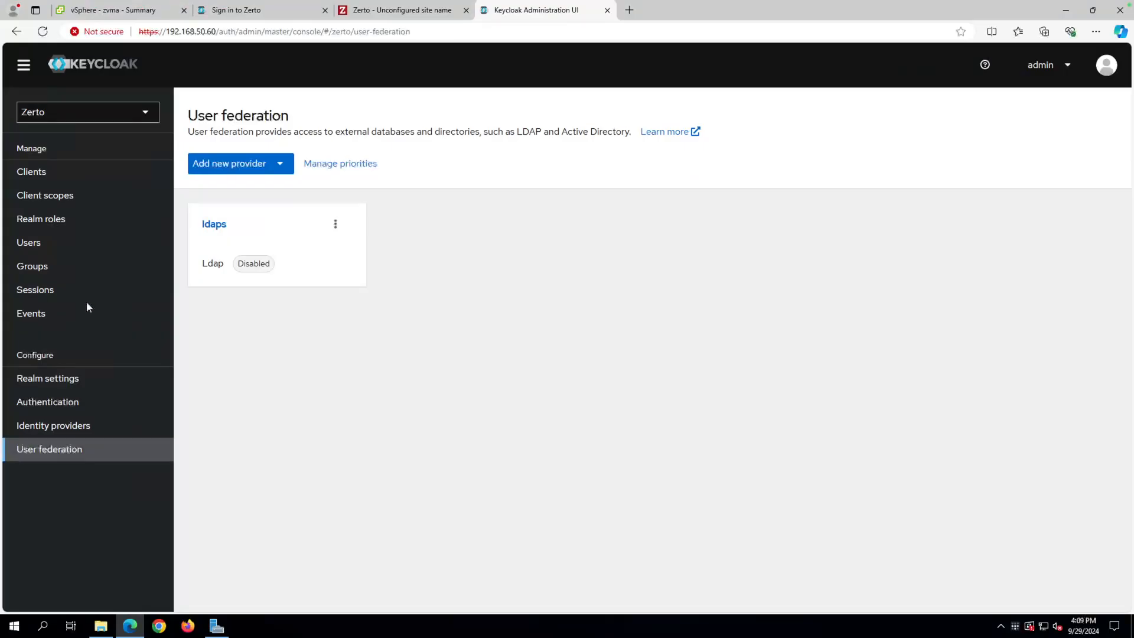
Change the ldaps provider's Connection URL to ldaps://ad1.zertopm.local:636, then view its mappers.
click(215, 228)
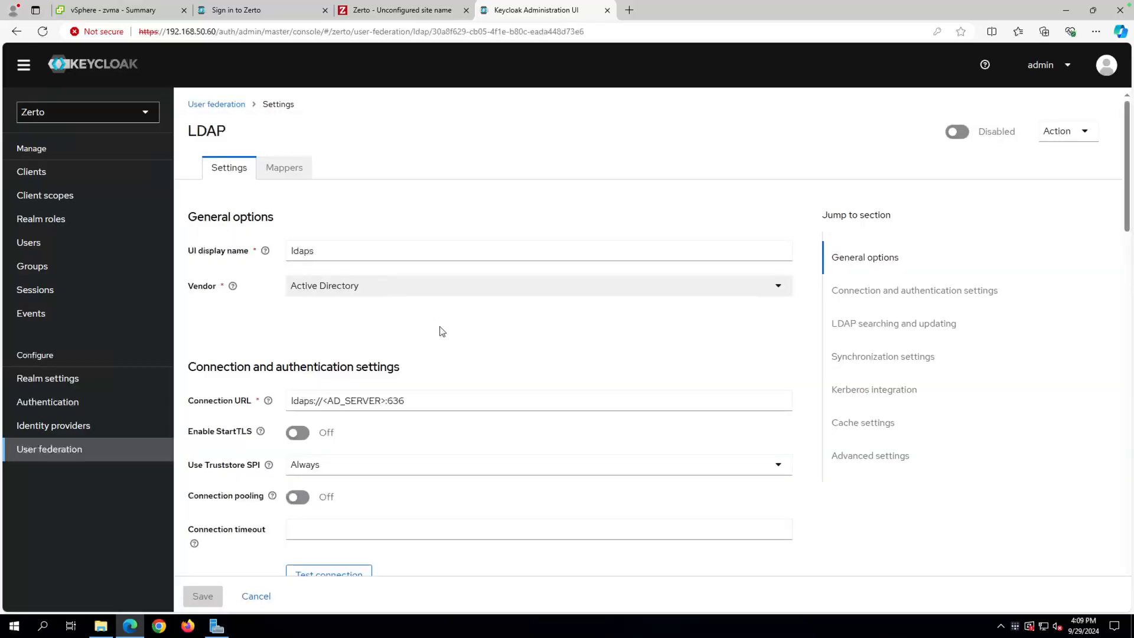
scroll(361, 366, down, 1)
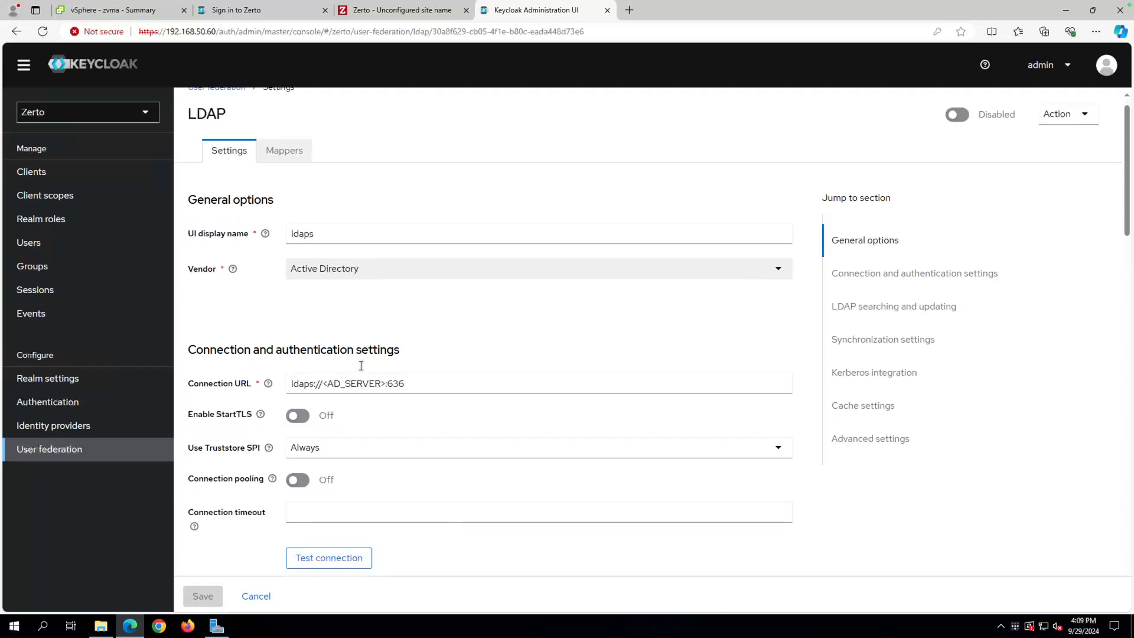
scroll(361, 366, down, 5)
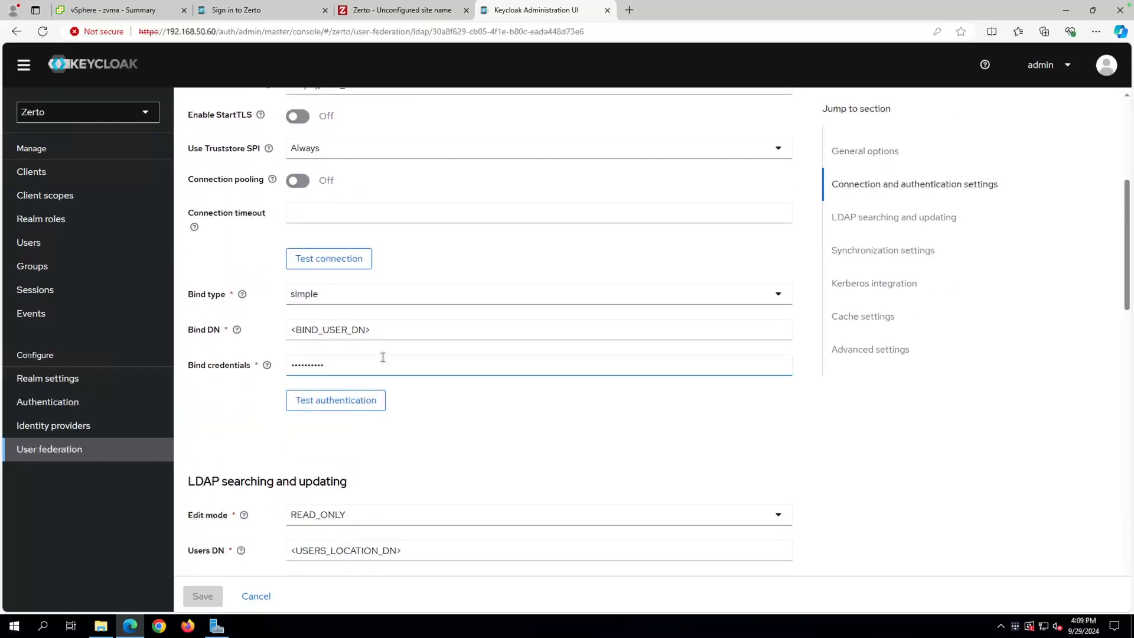
scroll(383, 357, up, 3)
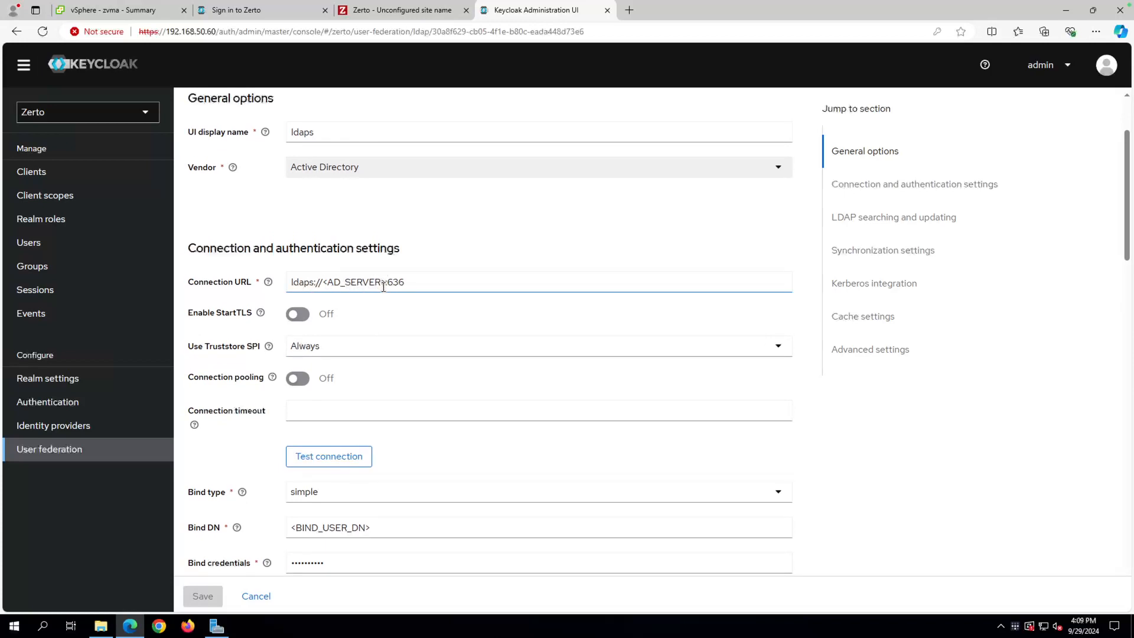
drag(385, 284, 323, 277)
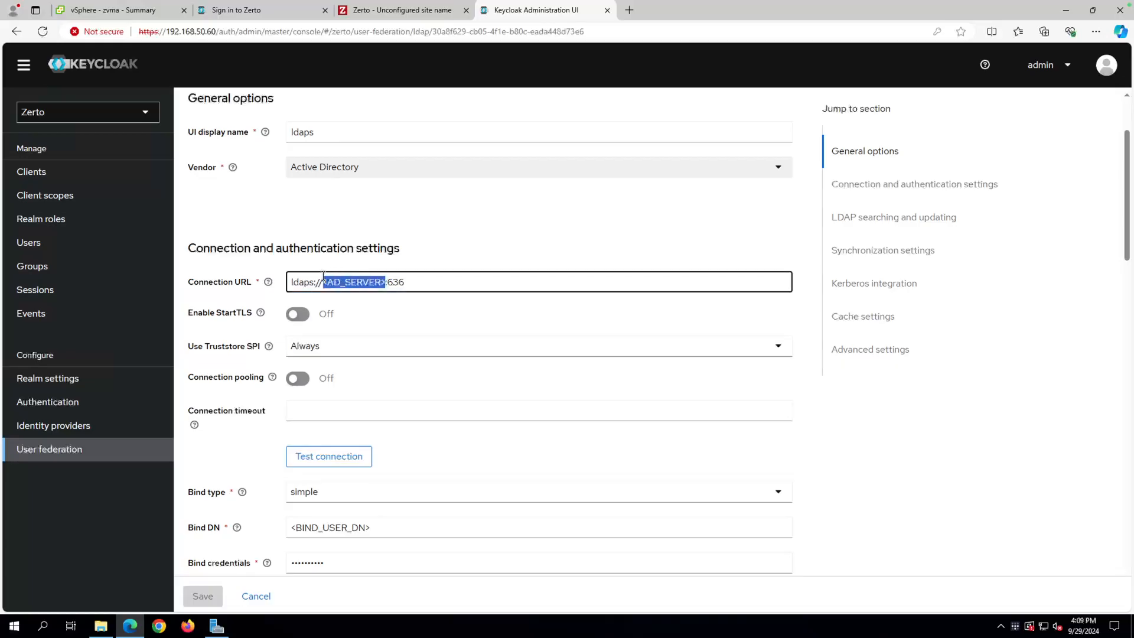
text(ad1)
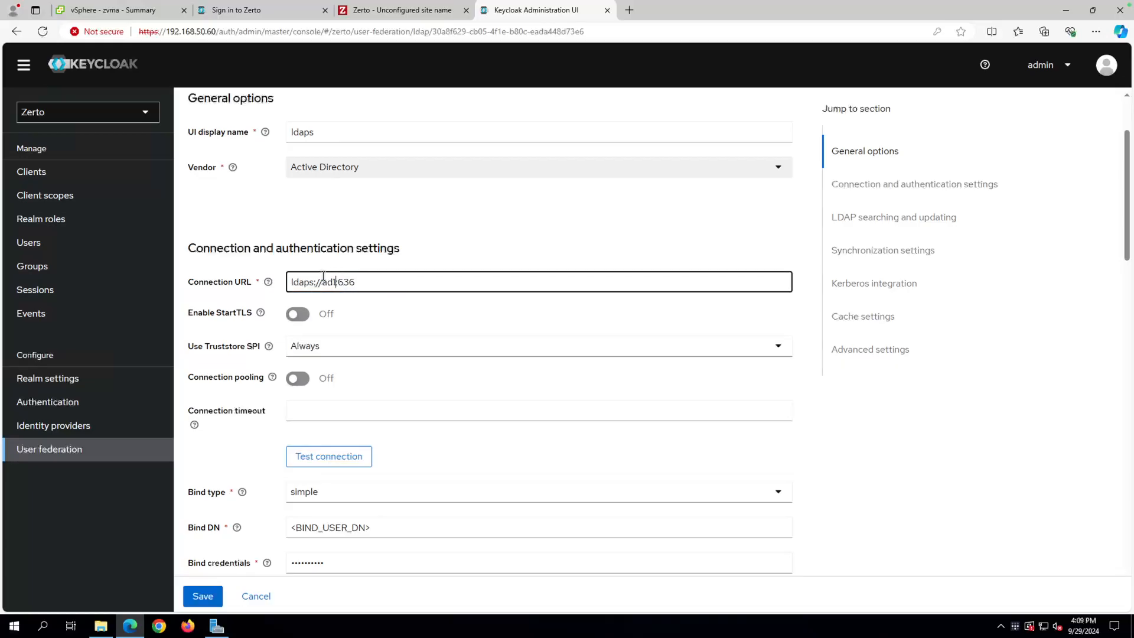
text(.zertopm.local)
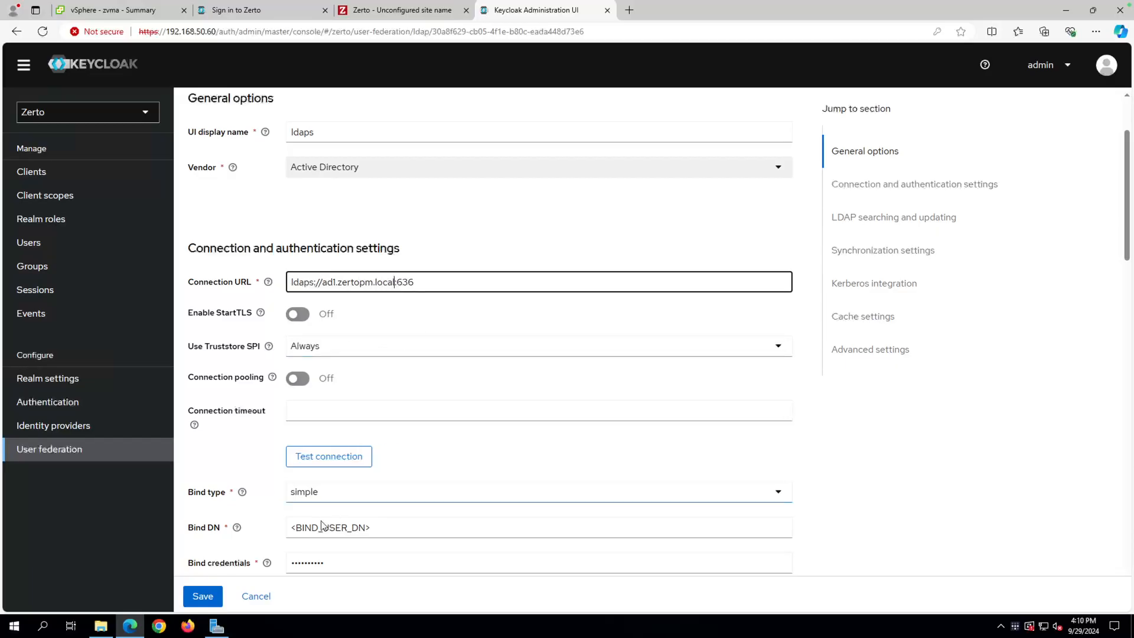
scroll(366, 324, up, 2)
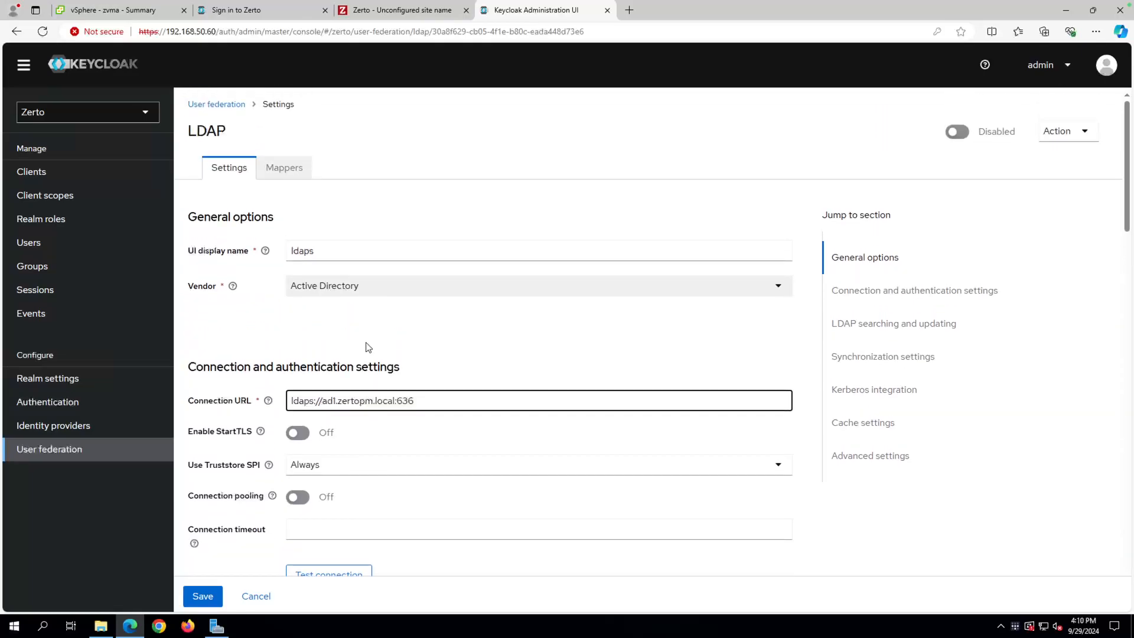
click(293, 172)
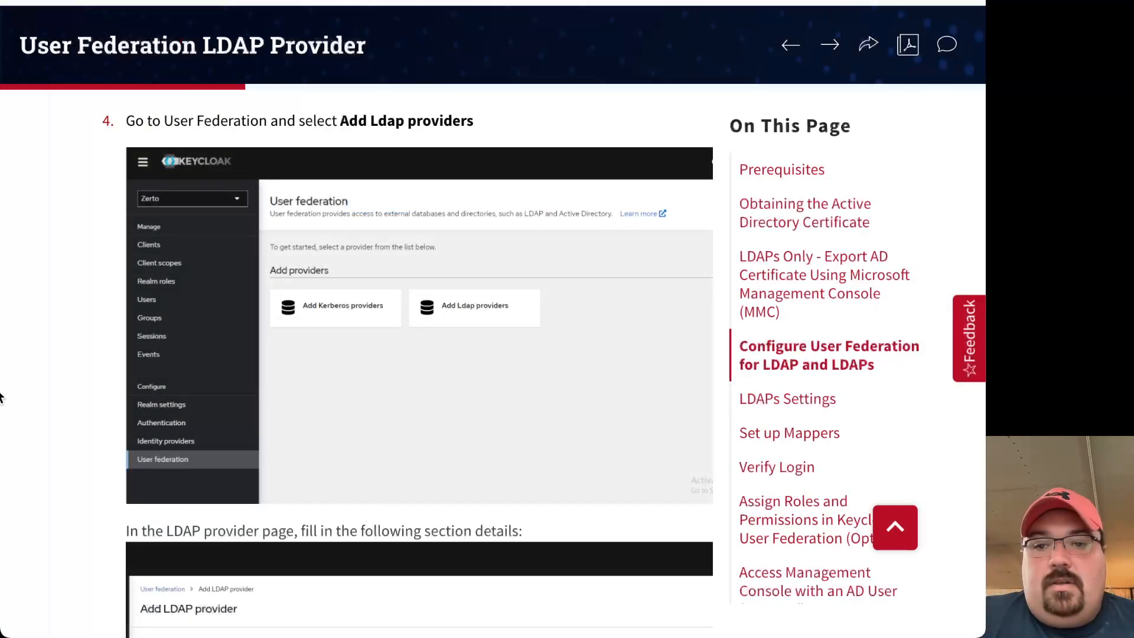
scroll(250, 464, down, 6)
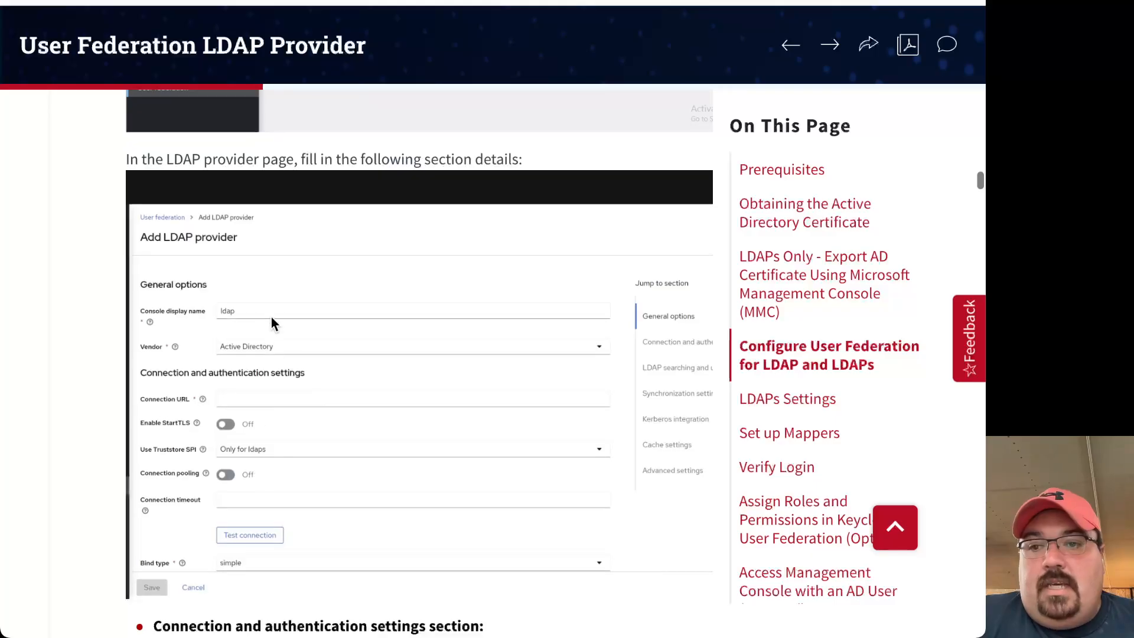
scroll(287, 381, down, 3)
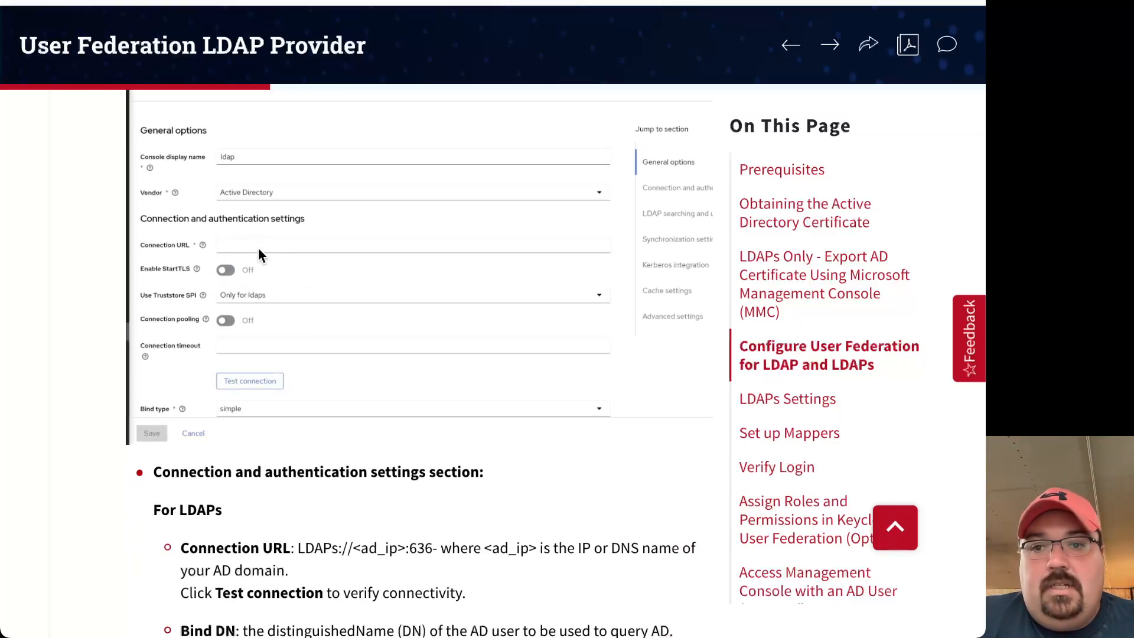
scroll(282, 376, down, 15)
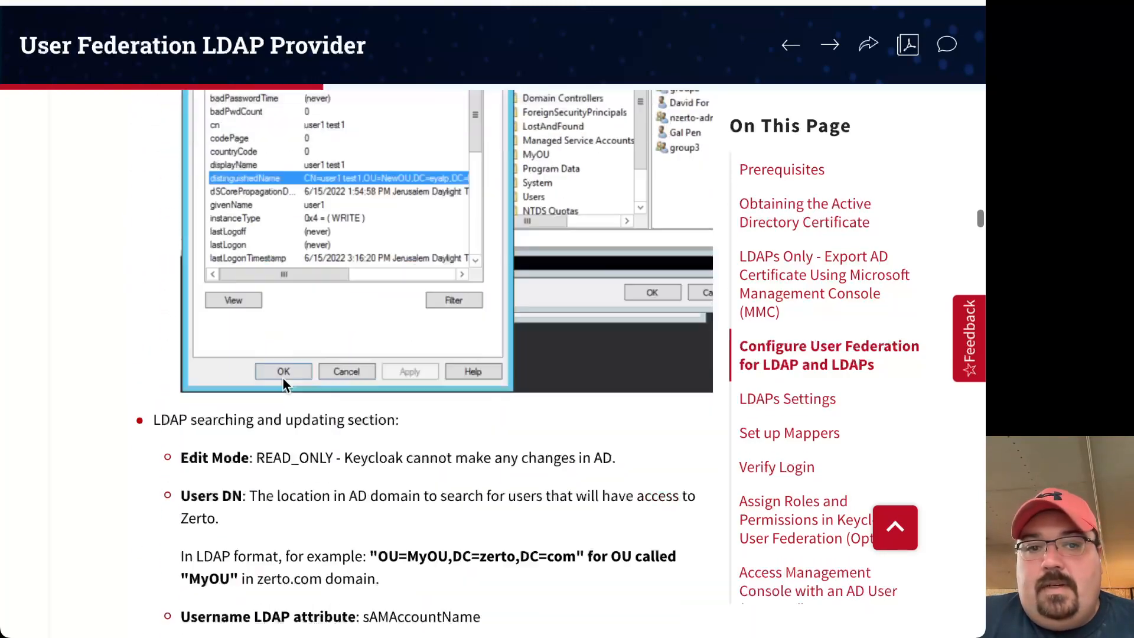
scroll(283, 378, down, 10)
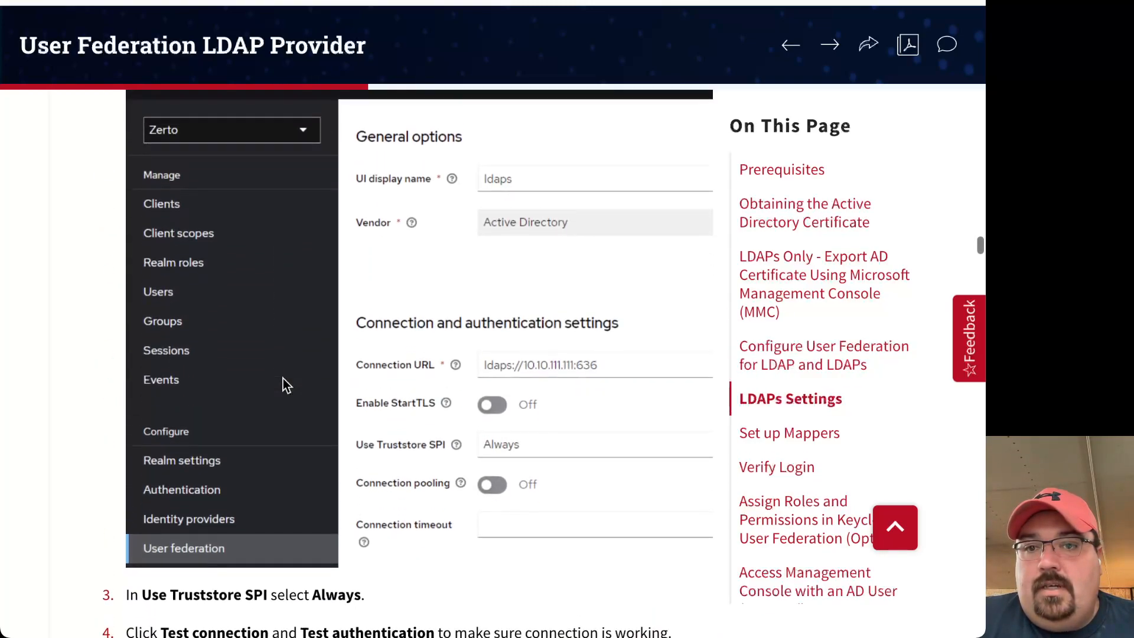
scroll(282, 377, up, 2)
scroll(282, 378, down, 3)
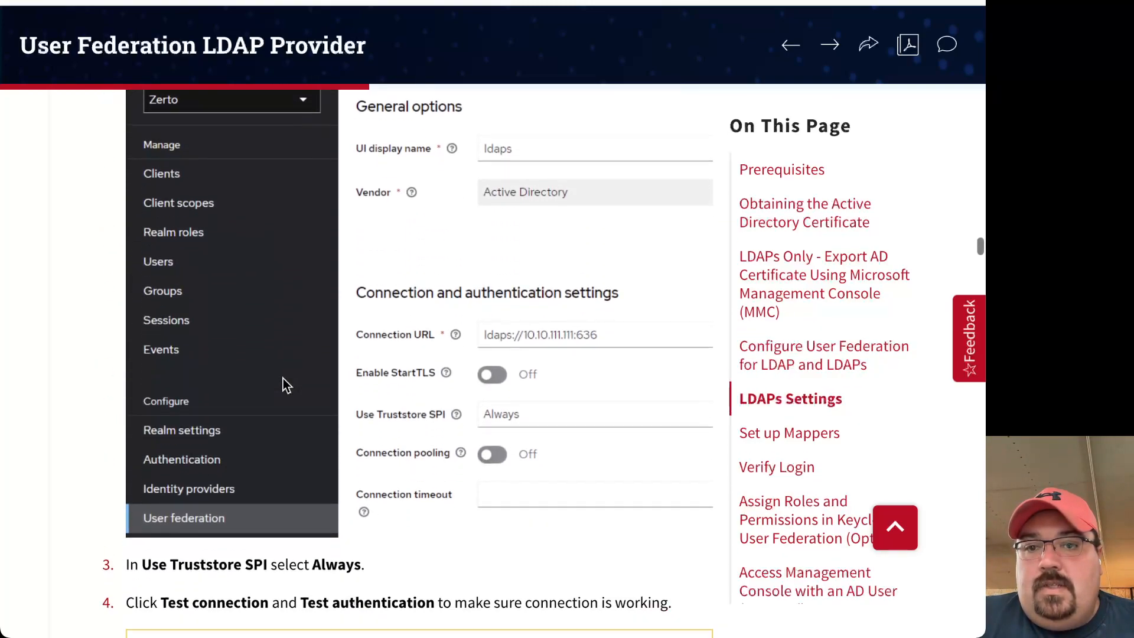
scroll(282, 378, down, 10)
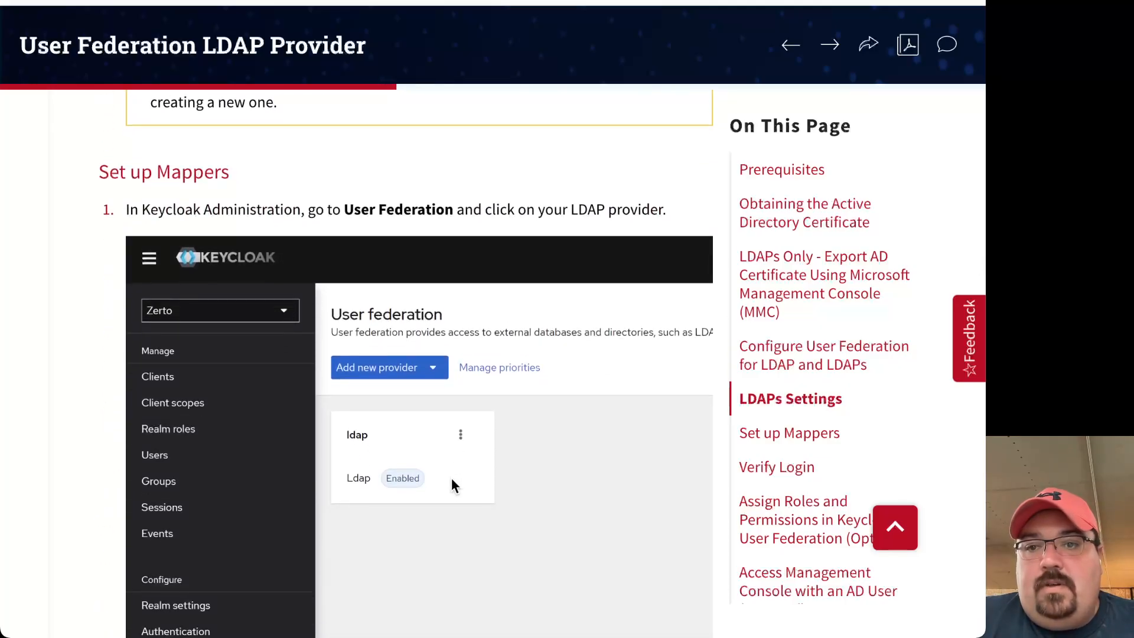
scroll(451, 477, down, 10)
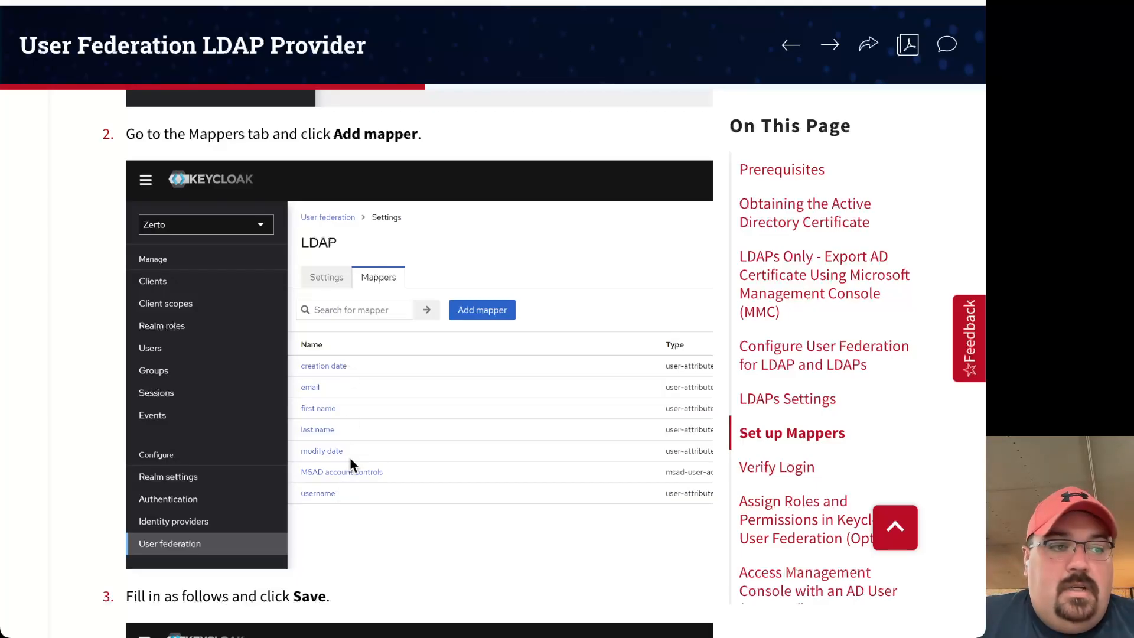
scroll(350, 459, down, 2)
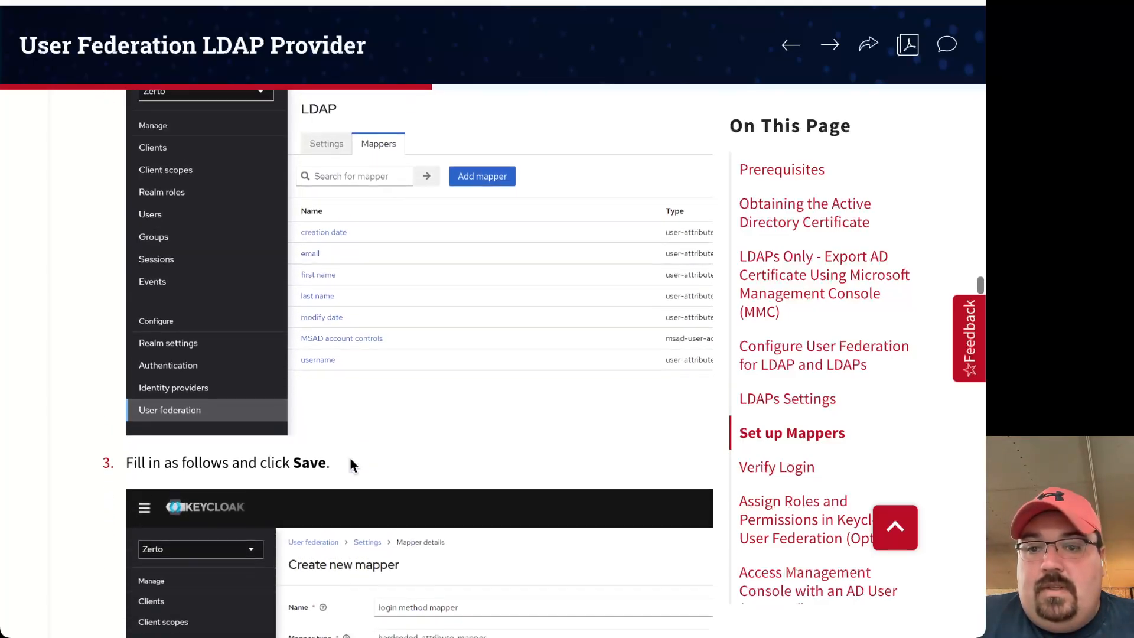
scroll(350, 460, up, 4)
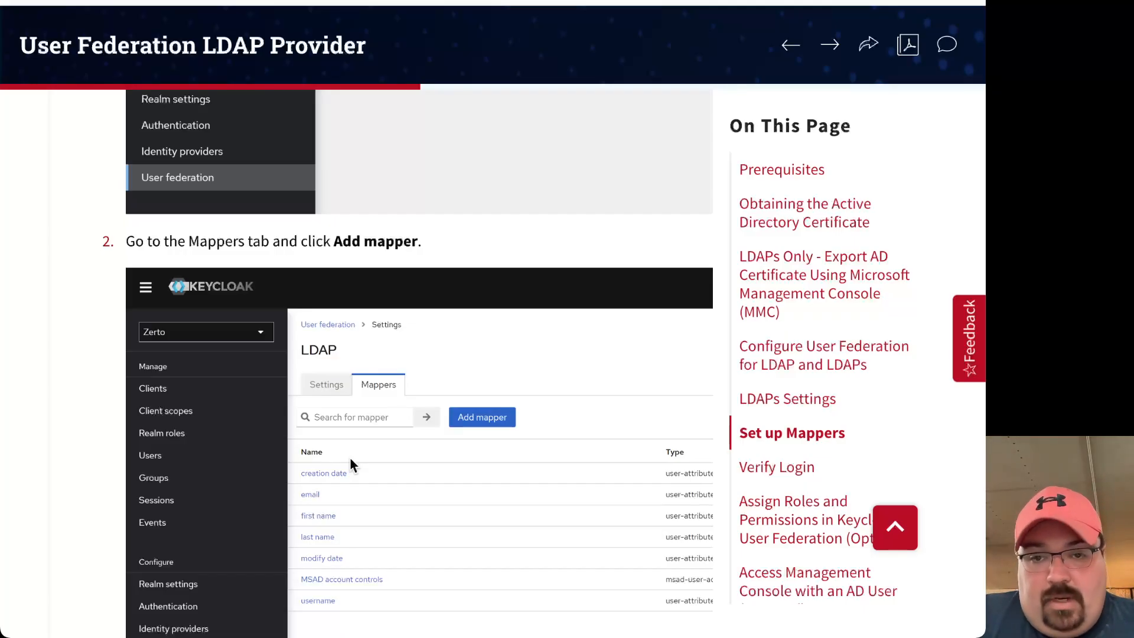
scroll(444, 366, up, 10)
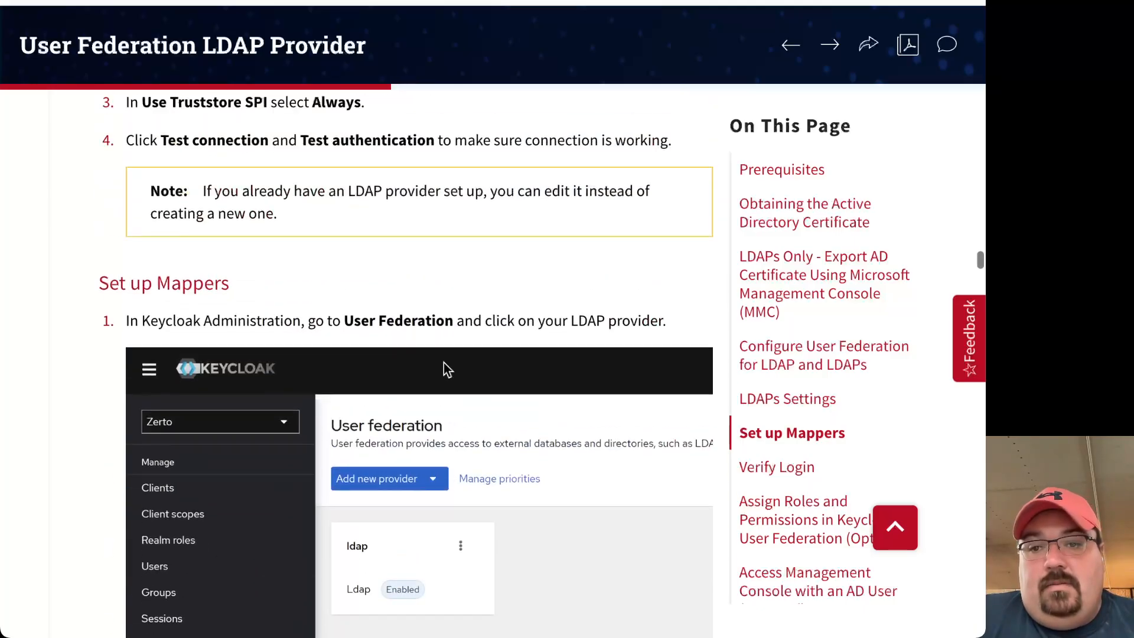
scroll(444, 368, up, 15)
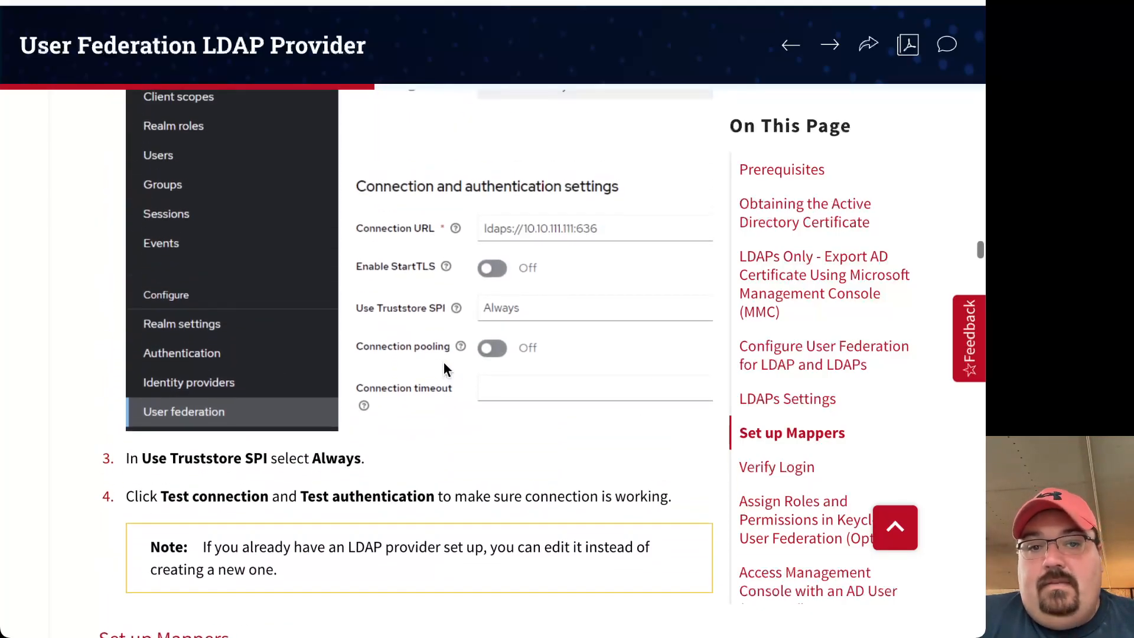
scroll(444, 364, up, 6)
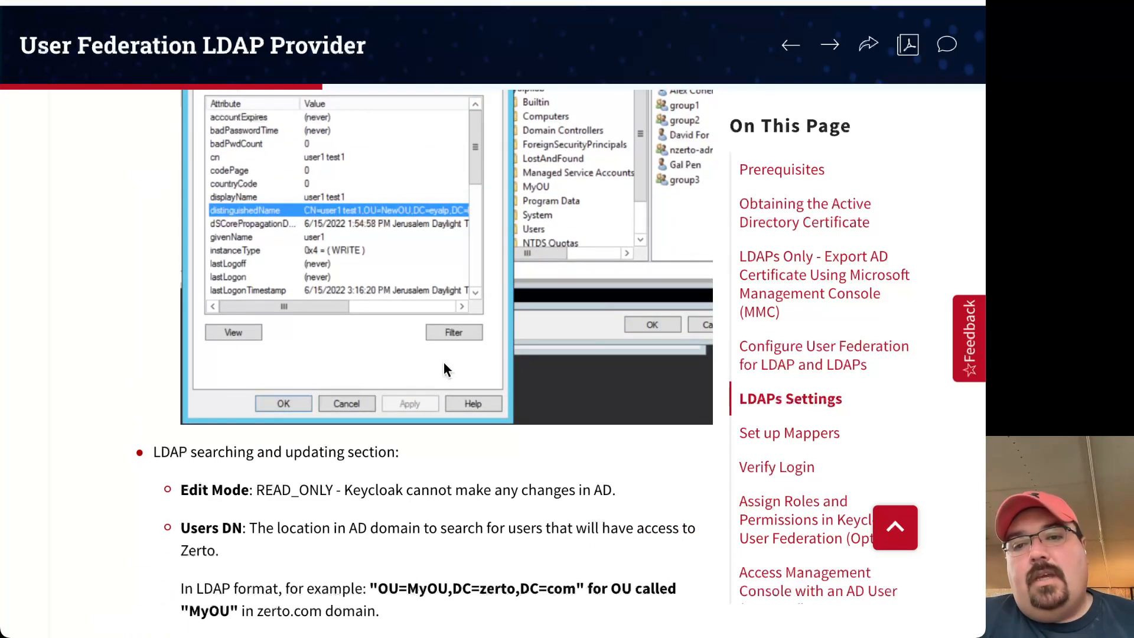
scroll(444, 368, up, 3)
scroll(444, 367, up, 10)
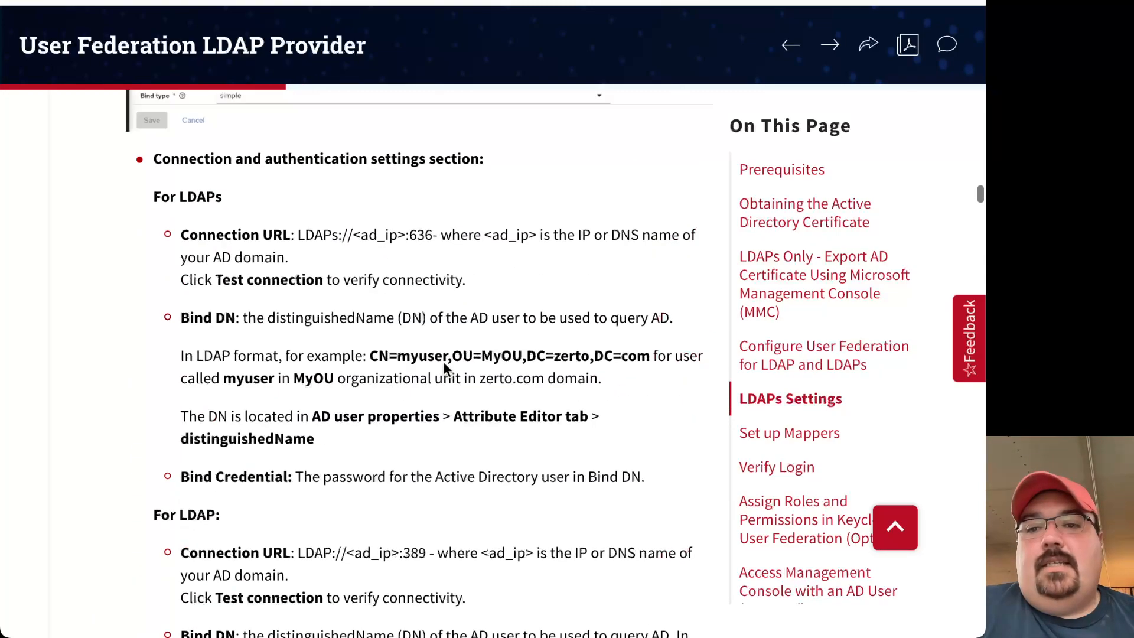
scroll(444, 367, up, 20)
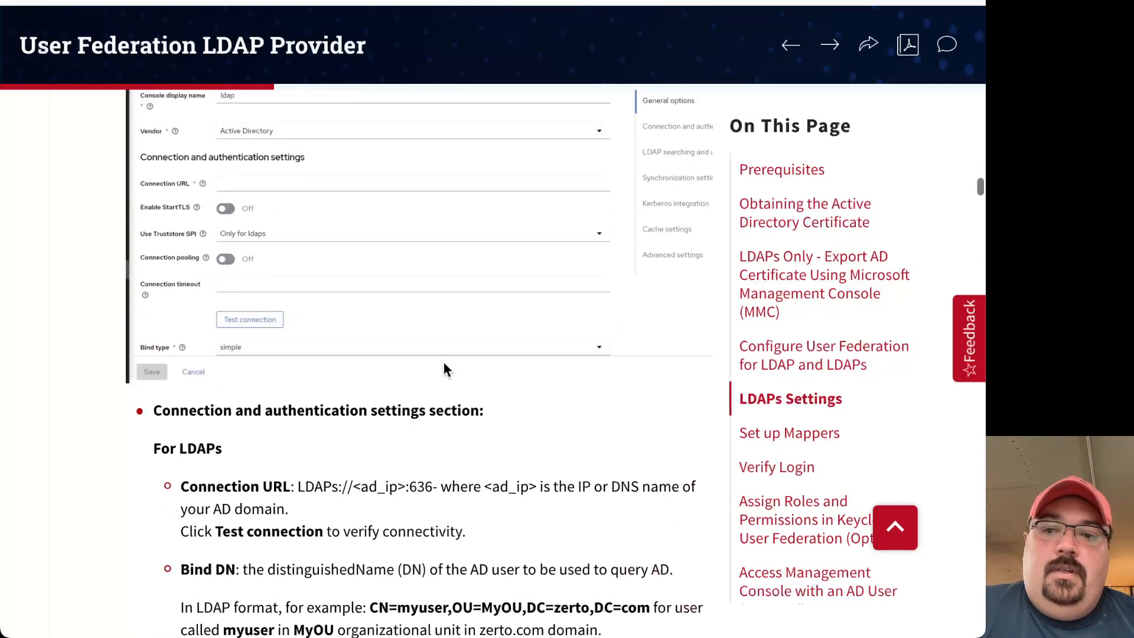
scroll(444, 369, down, 8)
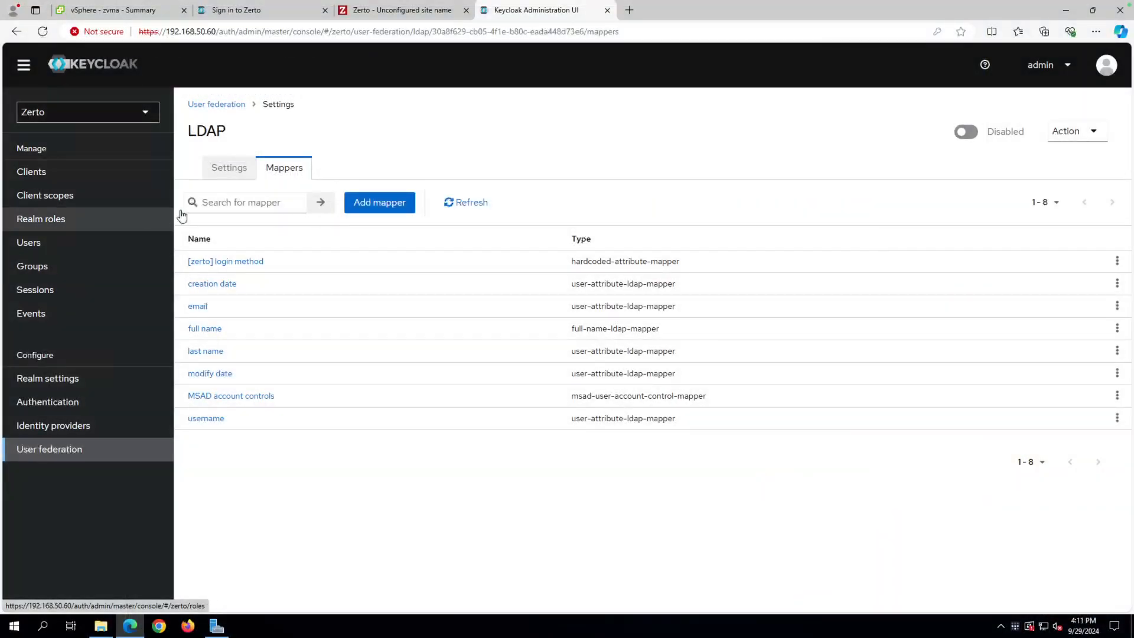
Test the LDAP connection, once with StartTLS enabled and again with it left off.
click(226, 171)
scroll(336, 389, down, 2)
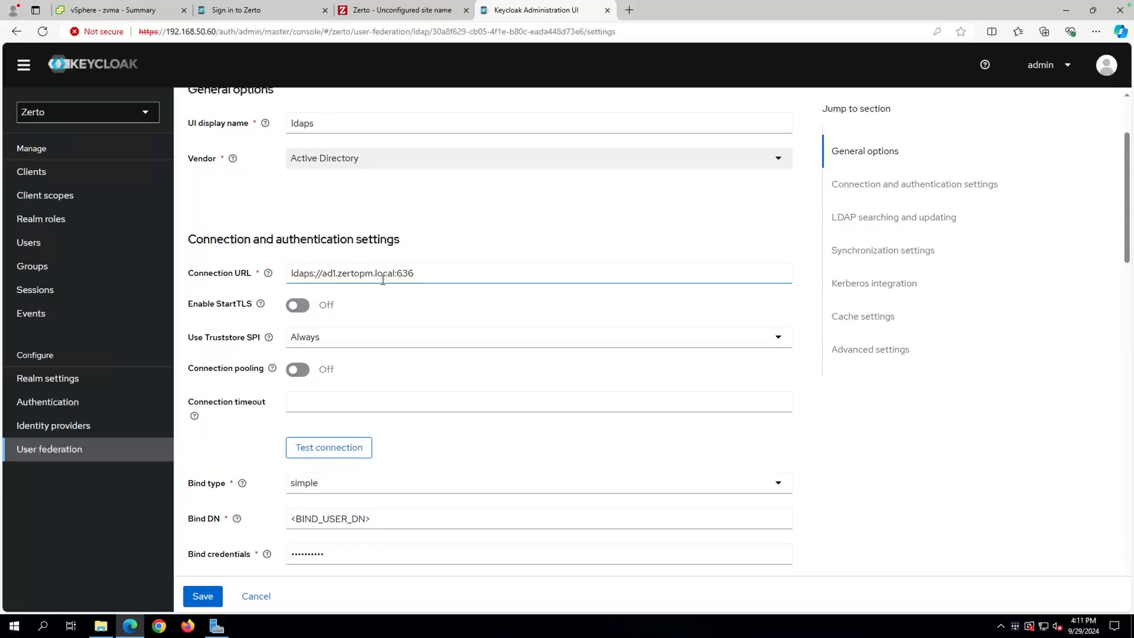
click(331, 453)
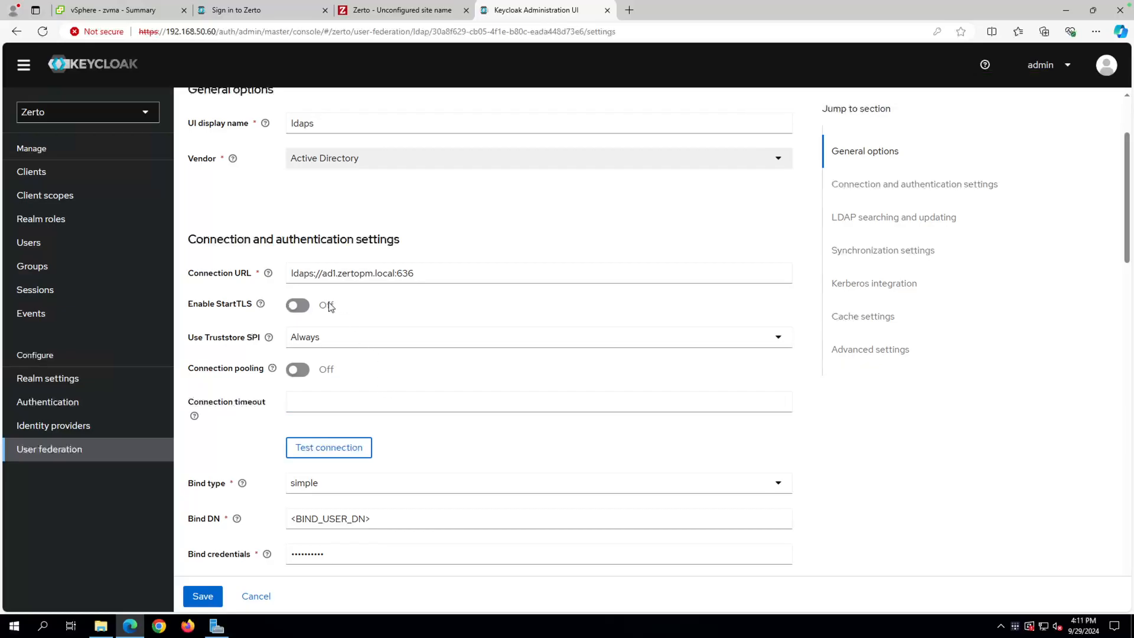
click(298, 305)
click(330, 454)
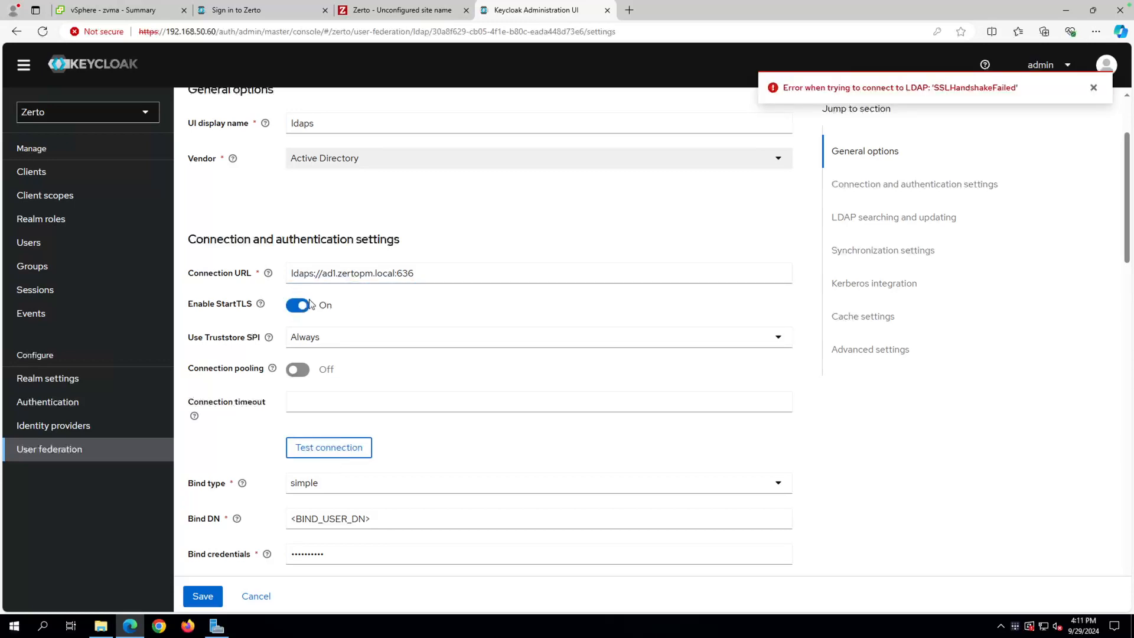
click(299, 306)
click(307, 450)
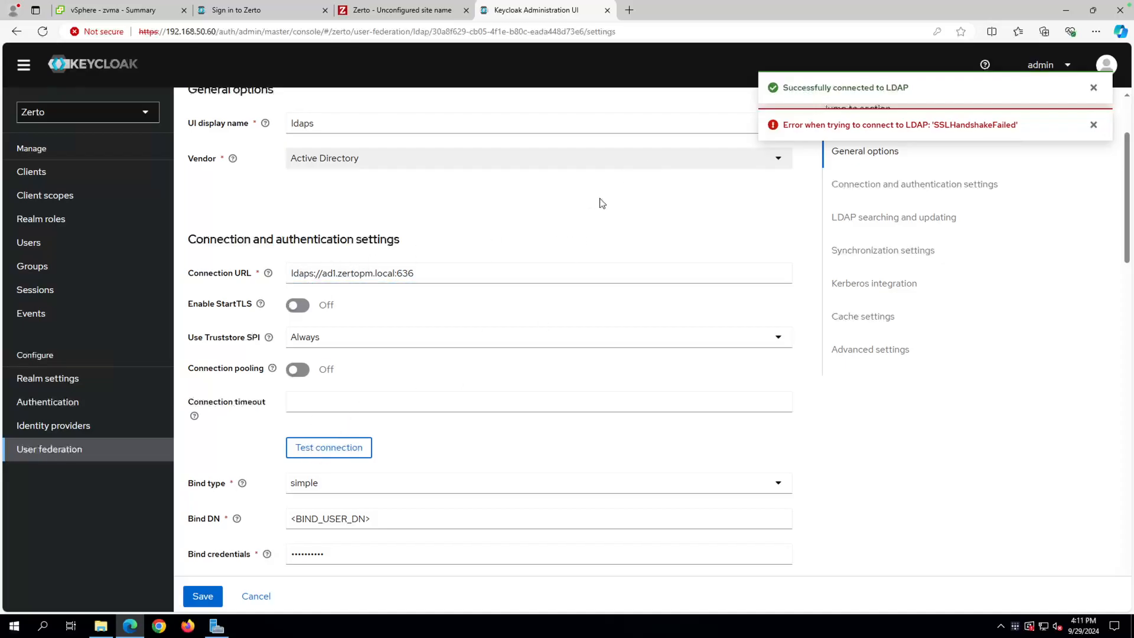
Read the Enable StartTLS help explanation, then dismiss it.
click(261, 305)
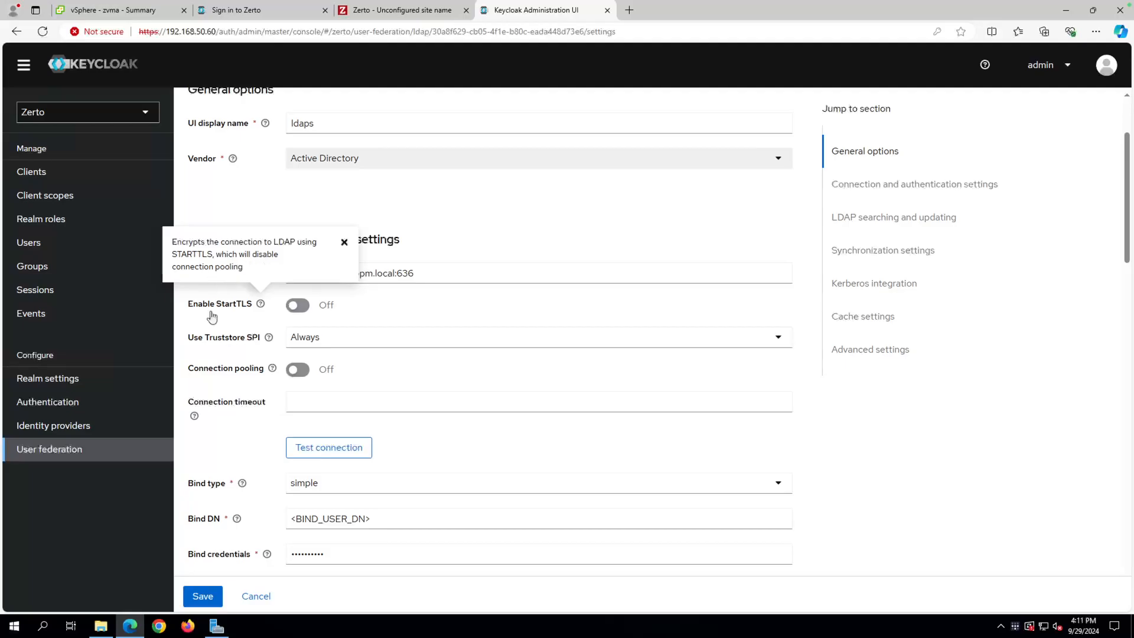
click(343, 243)
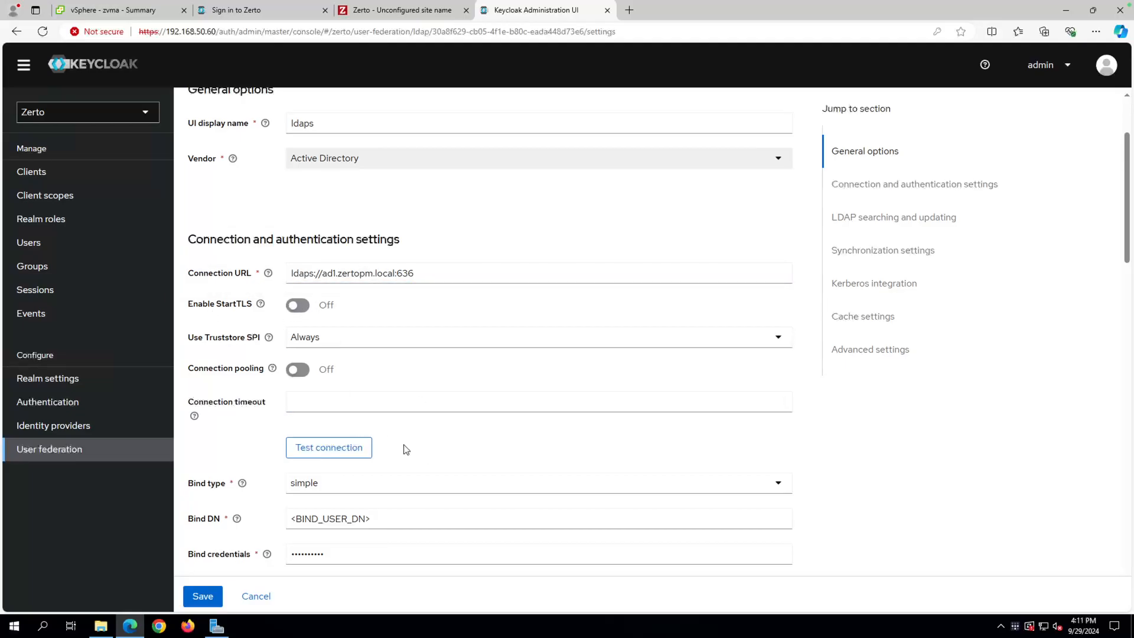
scroll(329, 384, down, 3)
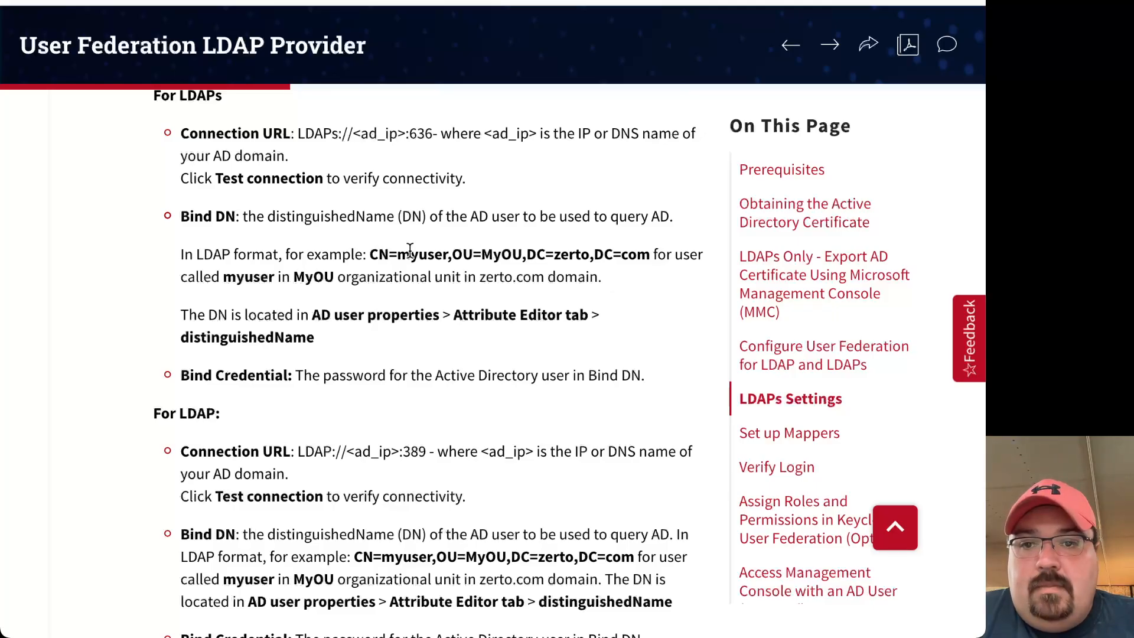
Copy the example Bind DN CN=myuser,OU=MyOU,DC=zerto,DC=com from the LDAPs Settings guide.
drag(379, 250, 647, 251)
click(390, 250)
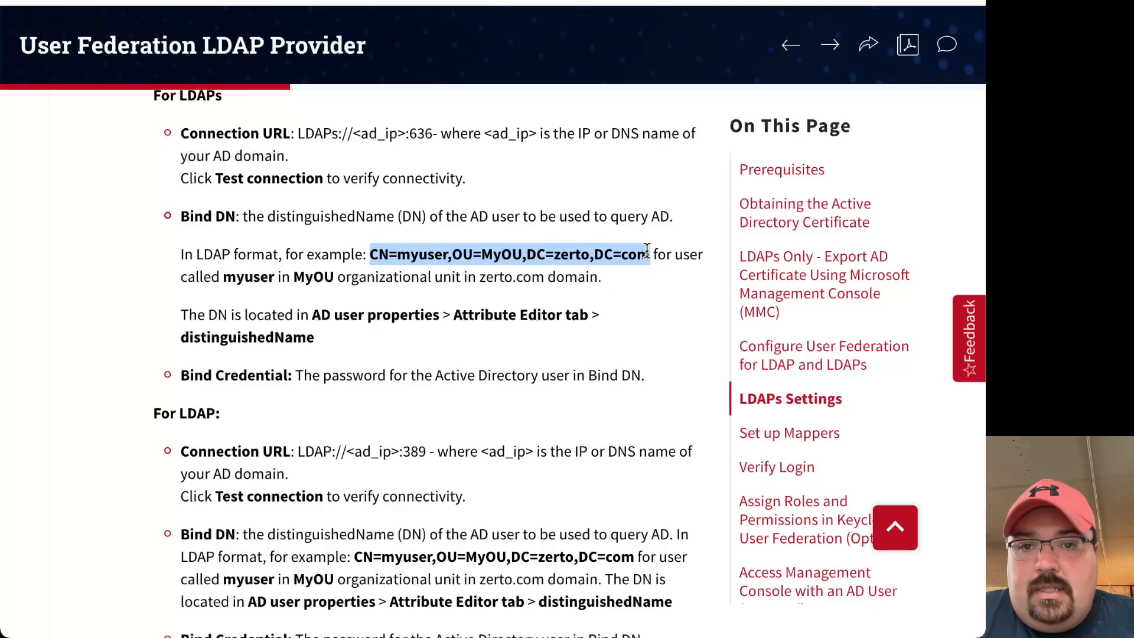
right_click(617, 252)
click(651, 296)
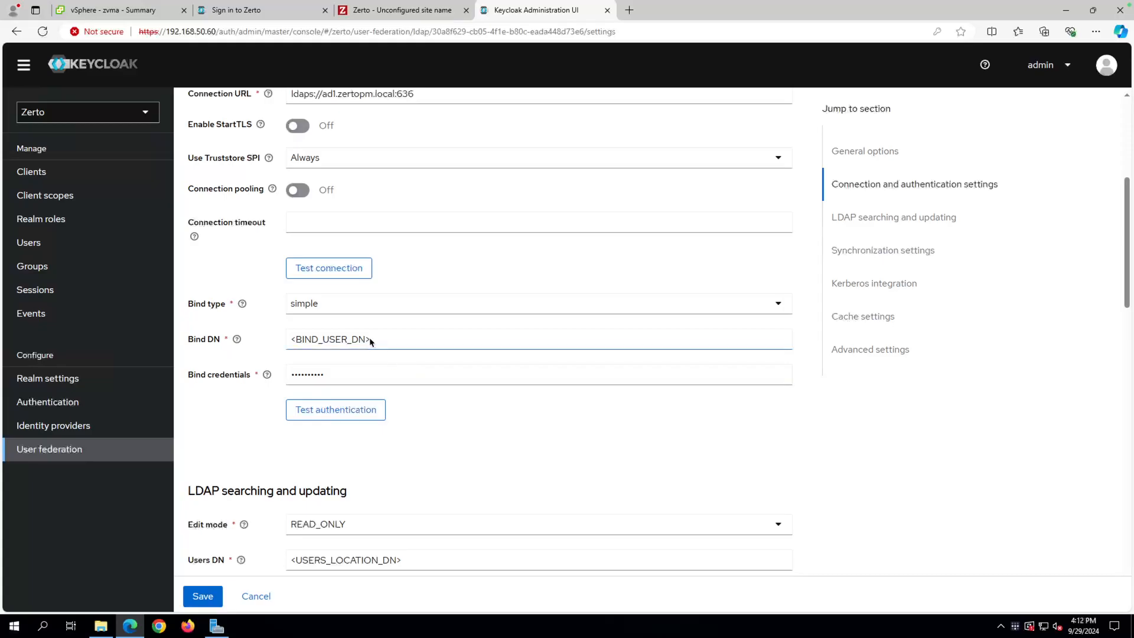
Replace the Bind DN placeholder with the copied example DN.
click(370, 339)
drag(370, 339, 269, 341)
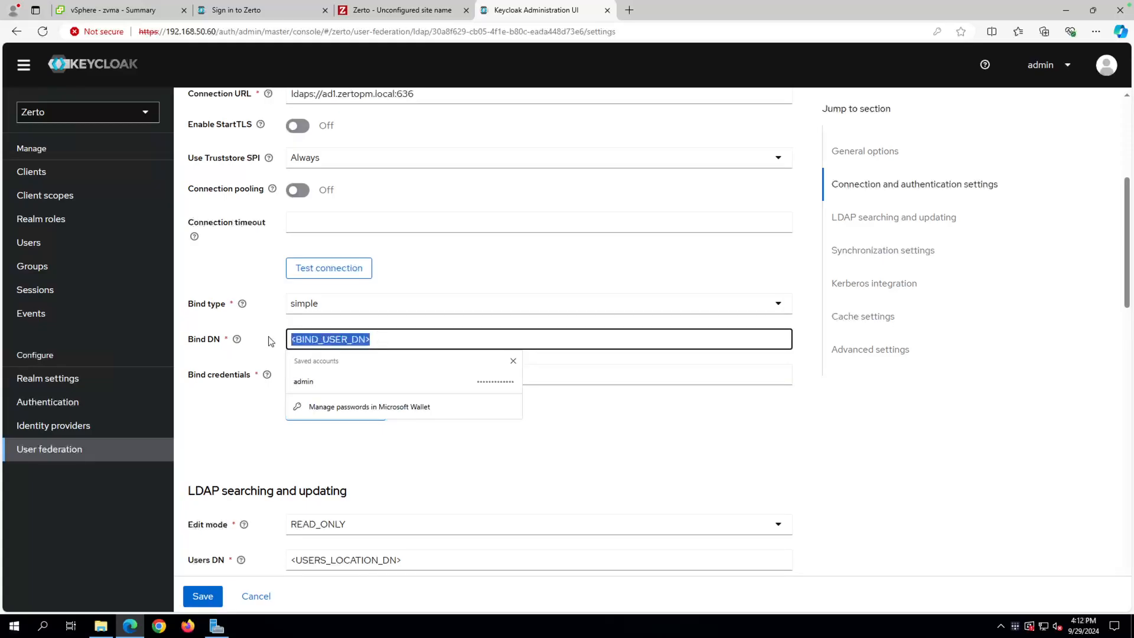
key(ctrl+v)
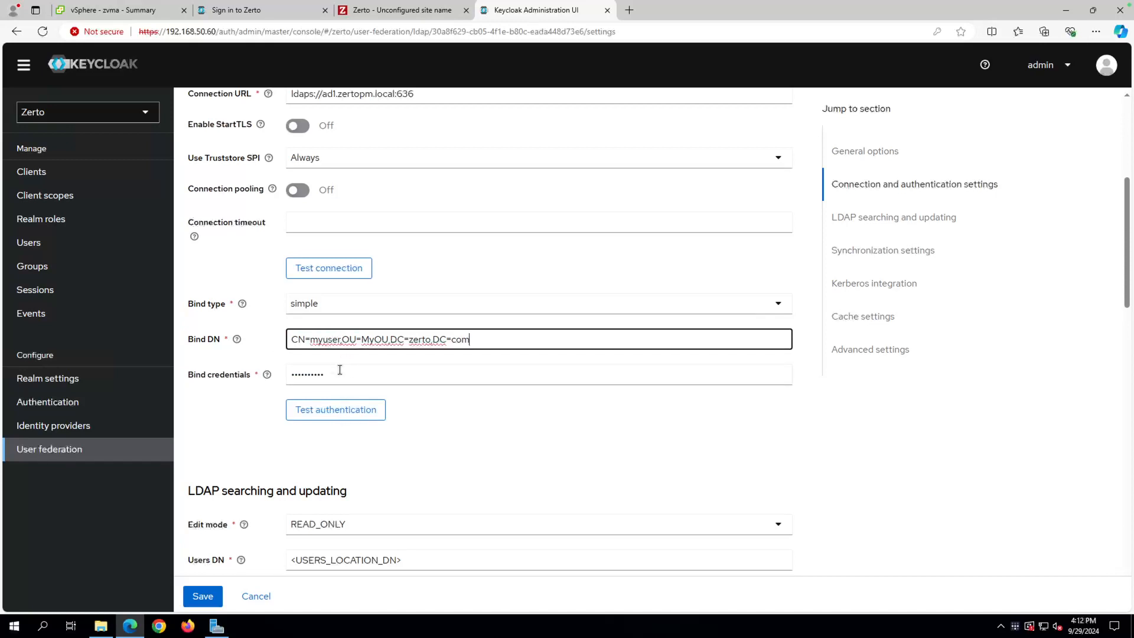
Change the DN's user name to CN=administrator.
click(340, 339)
key(Left)
key(BackSpace)
key(Home)
key(Delete)
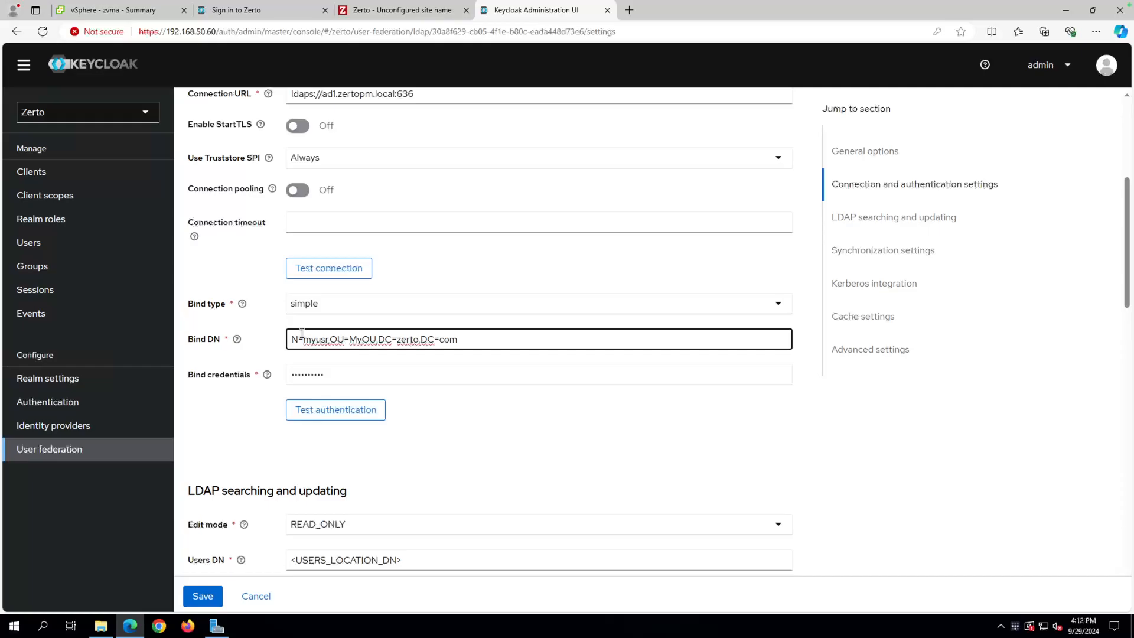
text(C)
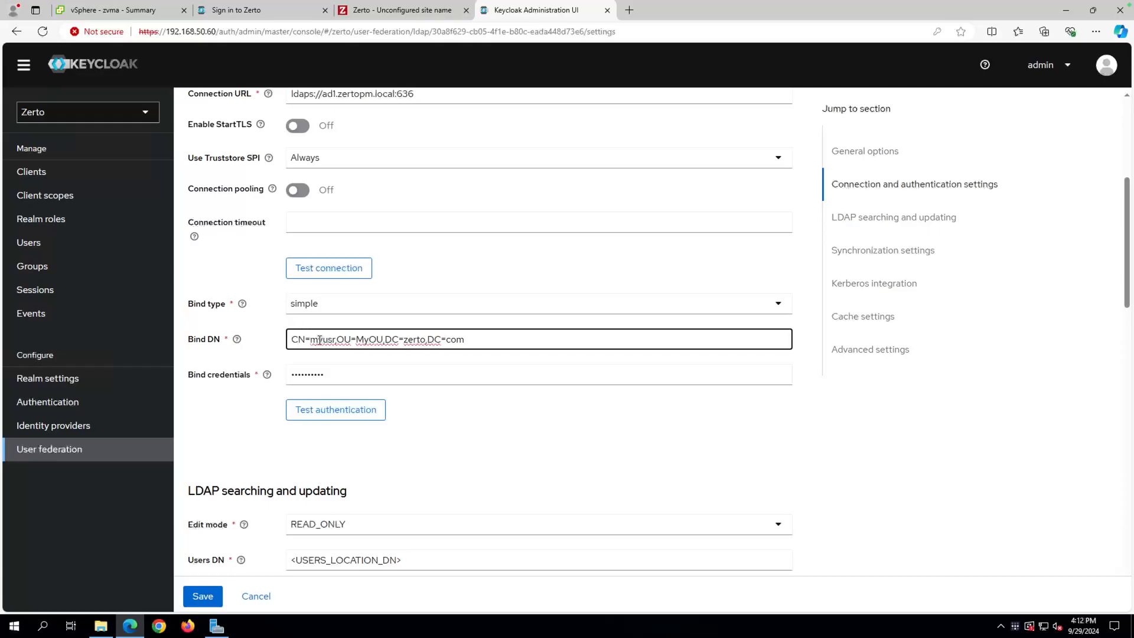
click(335, 340)
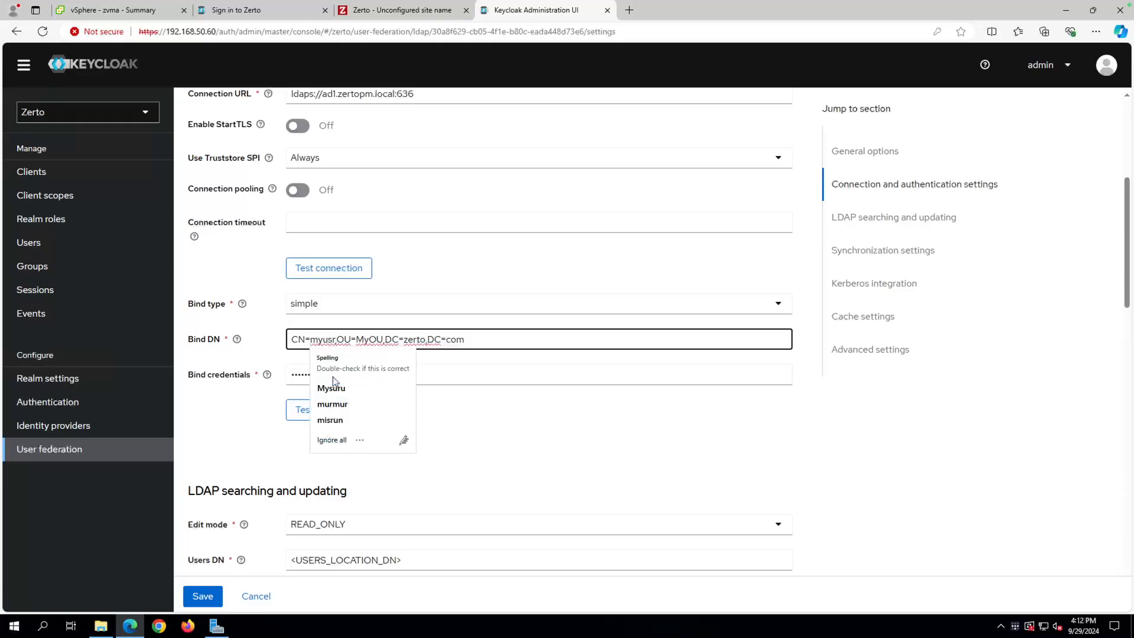
key(BackSpace)
key(BackSpace)
key(BackSpace)
key(BackSpace)
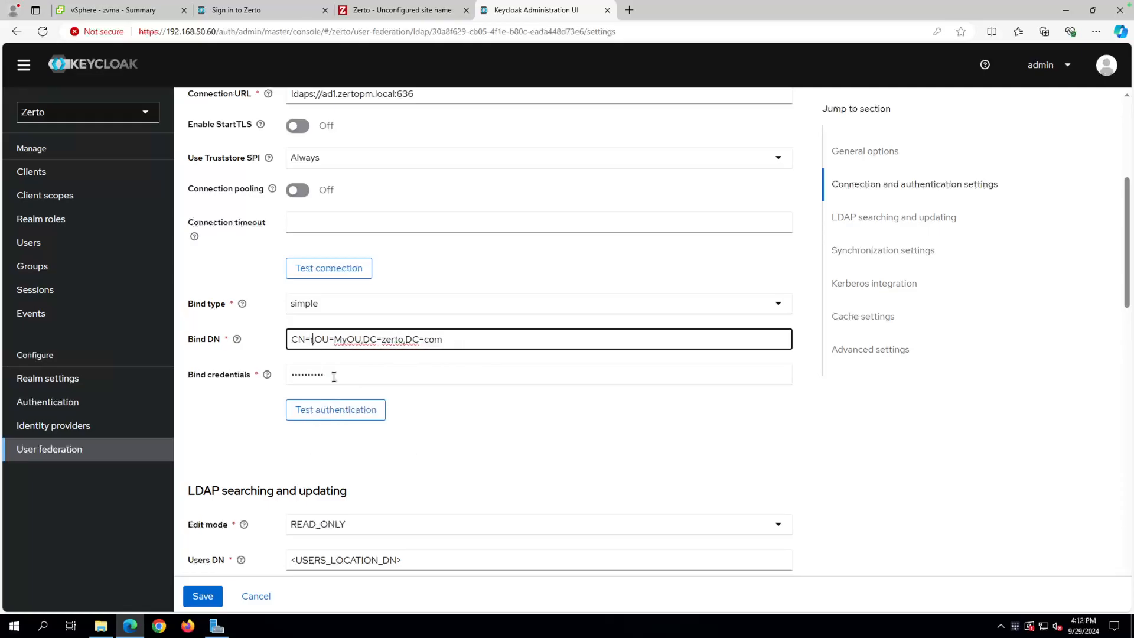
key(BackSpace)
text(administrator)
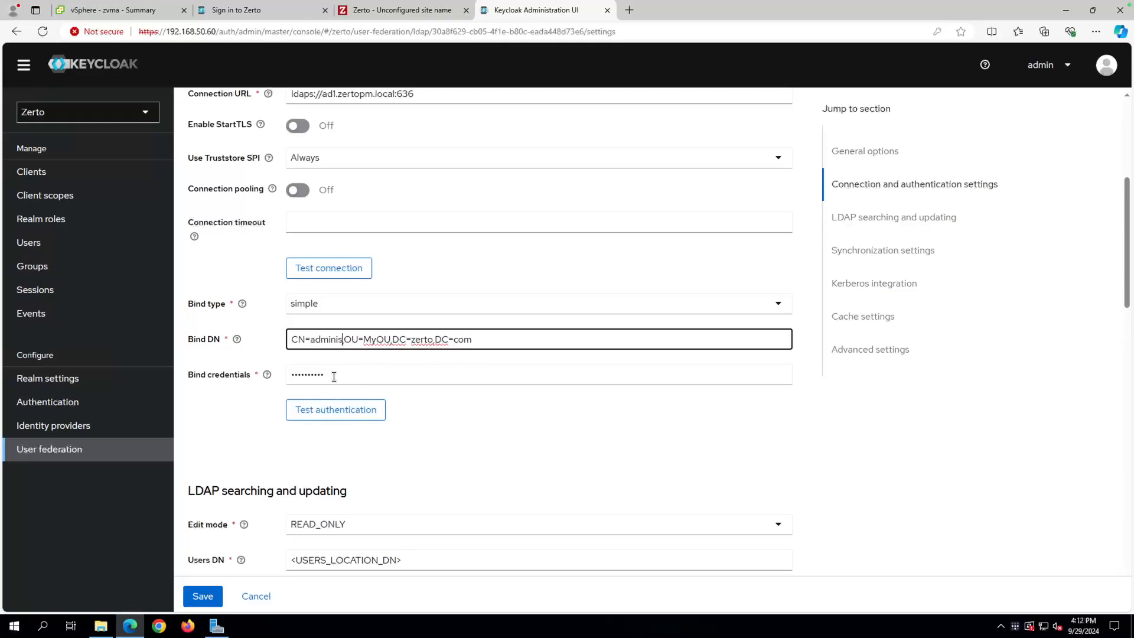
Edit the rest of the DN to read OU=Users,DC=zertopm,DC=local.
click(414, 339)
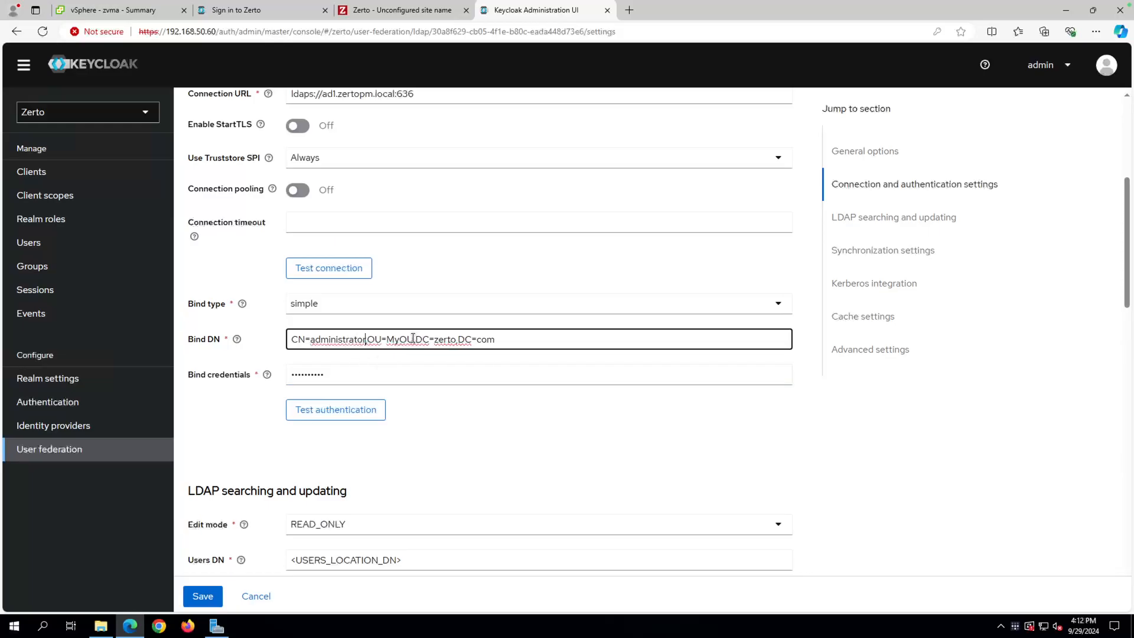
key(BackSpace)
key(BackSpace)
key(BackSpace)
key(BackSpace)
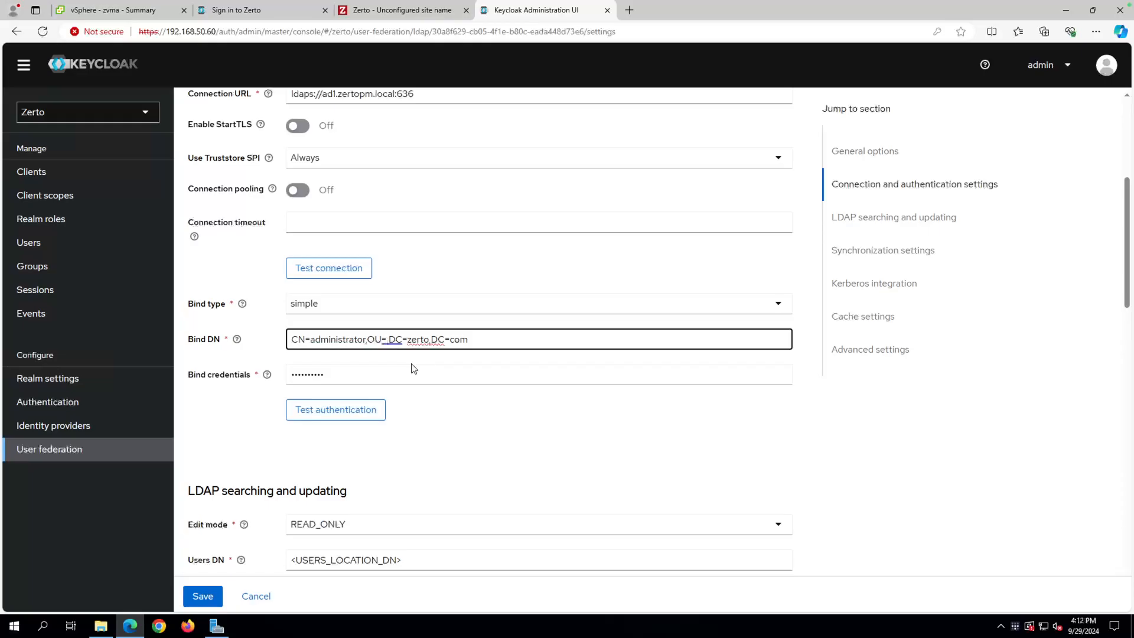
text(Users)
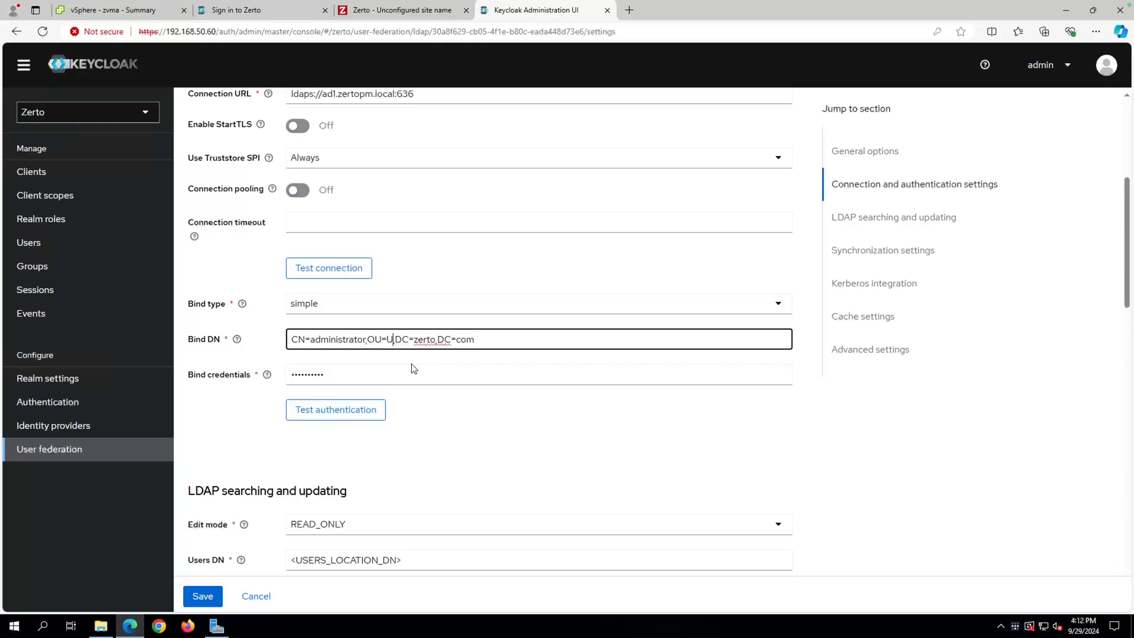
right_click(449, 342)
click(438, 386)
text(m)
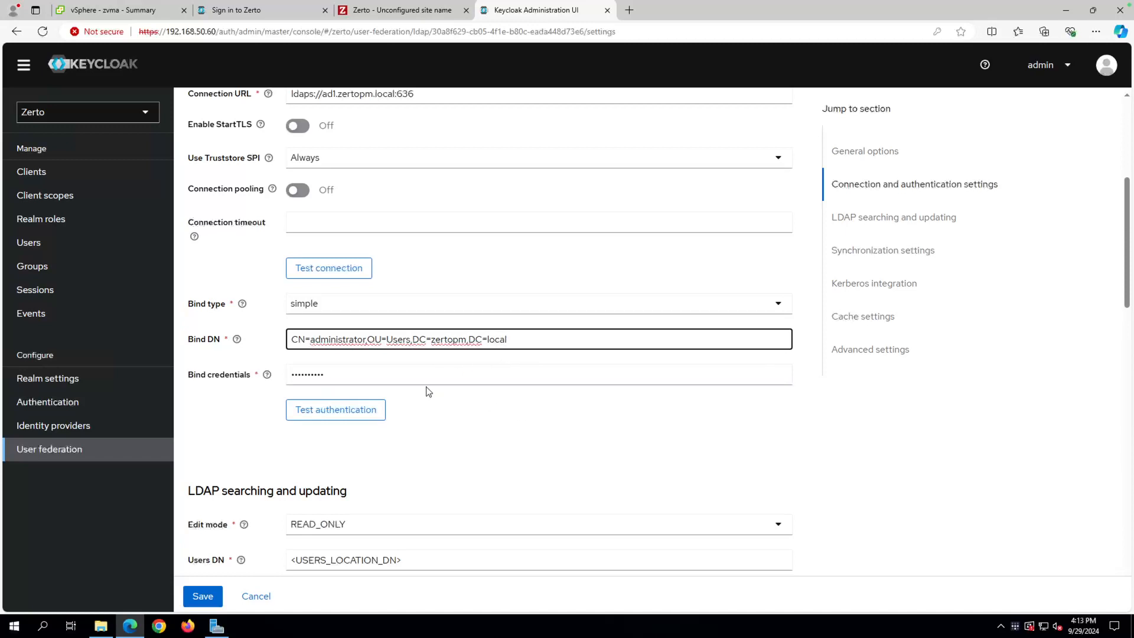
Enter the bind password and run the authentication test, which returns AuthenticationFailure.
drag(332, 375, 261, 379)
text(***)
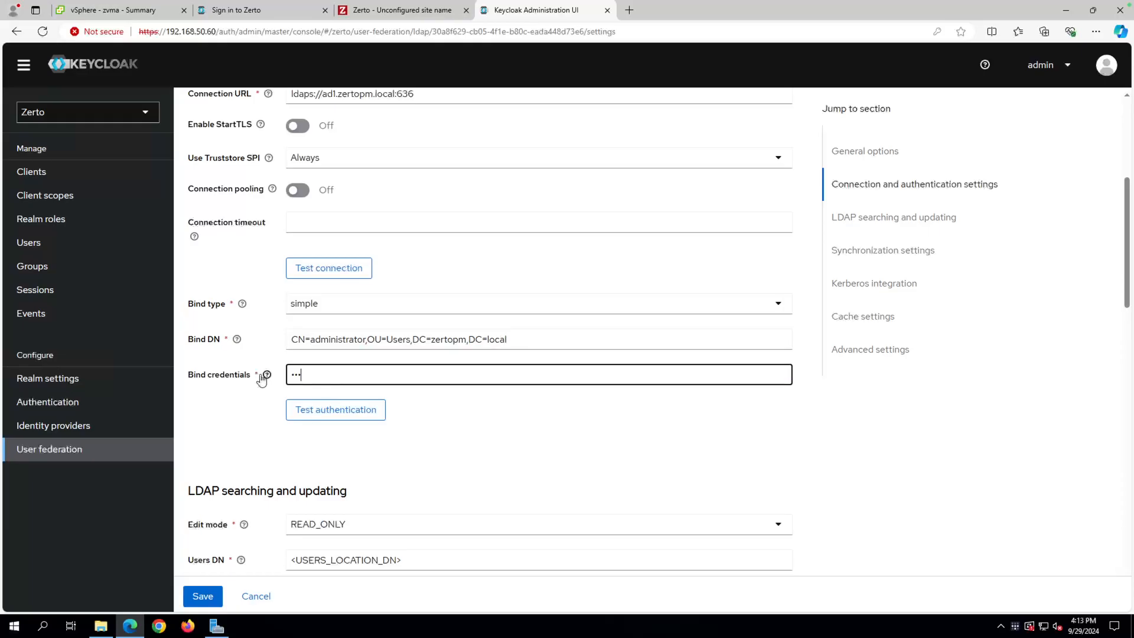
text(*)
click(328, 409)
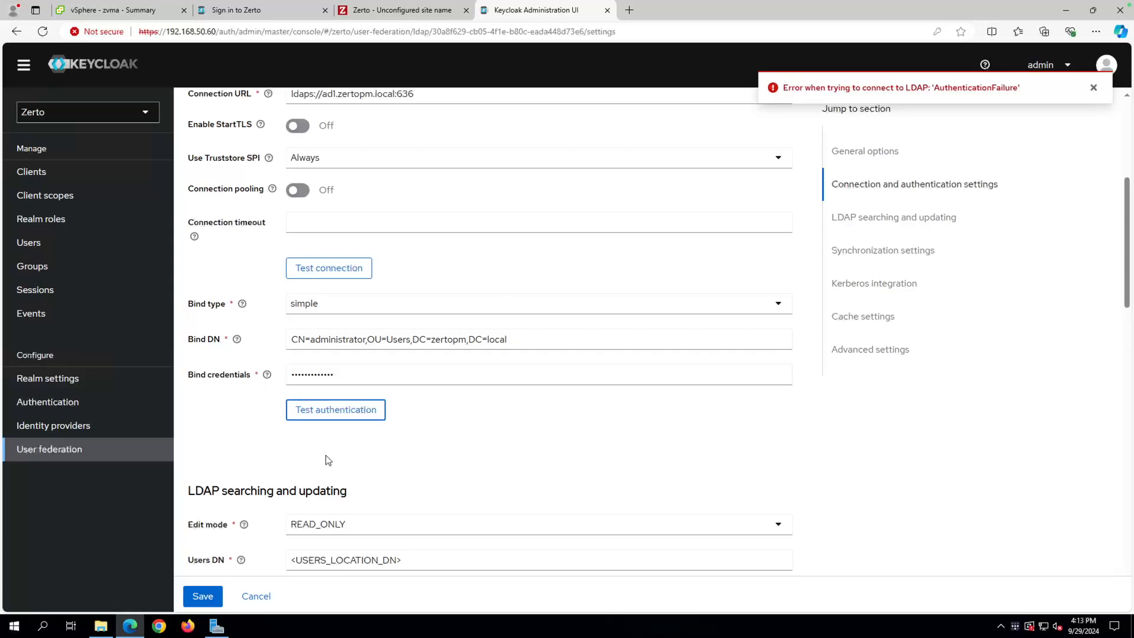
On the AD server, rerun Get-ADUser administrator -Properties distinguishedName in PowerShell.
mouse_move(509, 4)
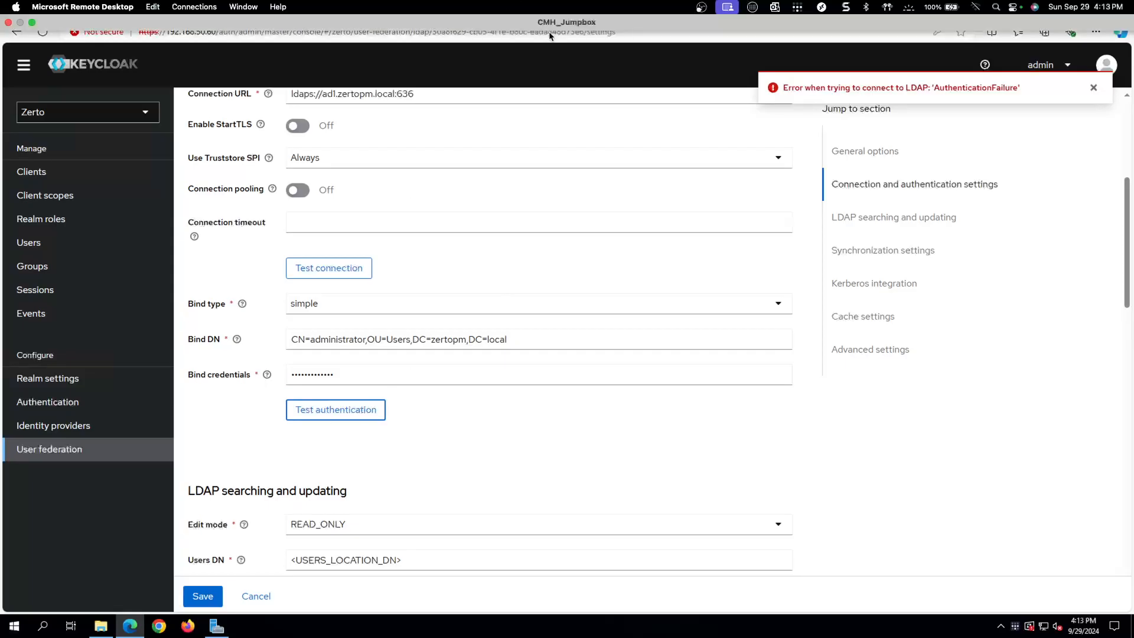
key(ctrl+Right)
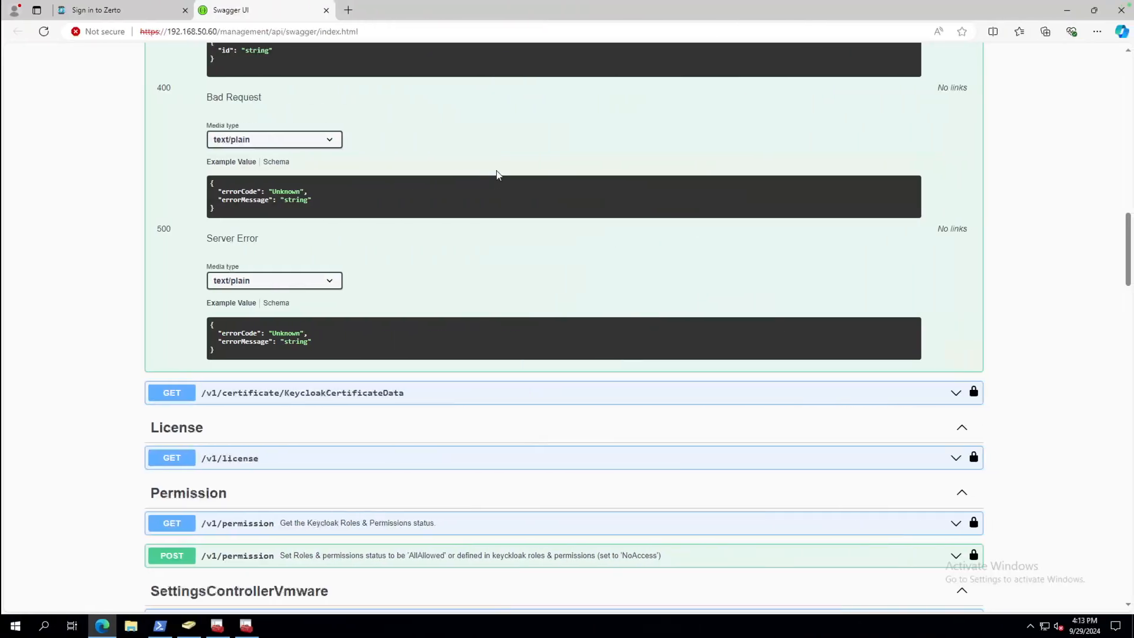
click(158, 625)
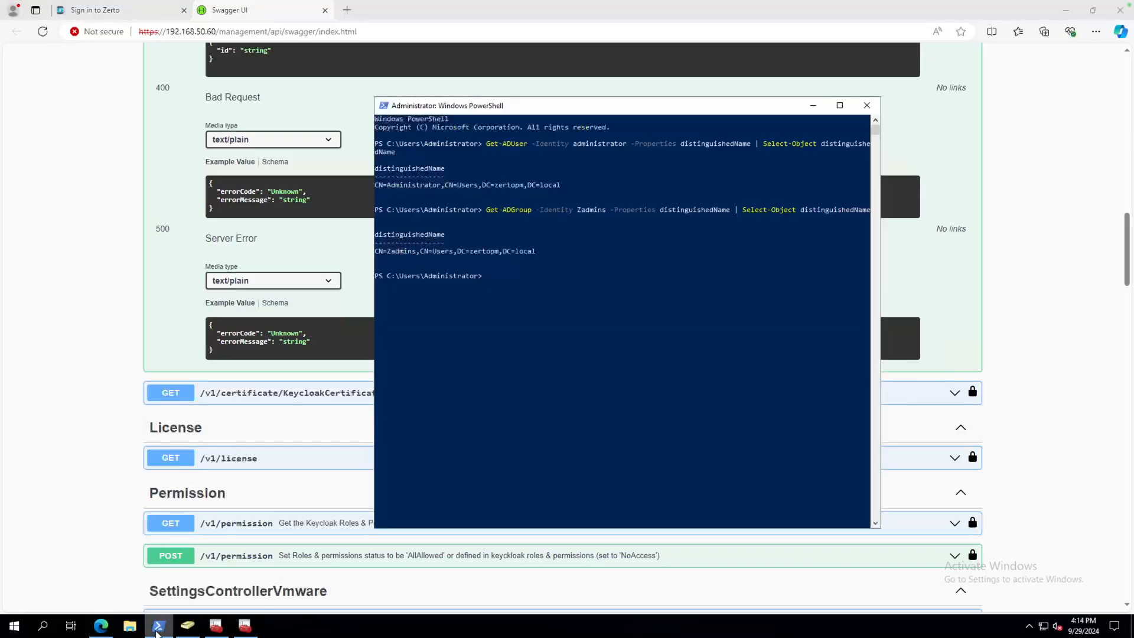
click(545, 351)
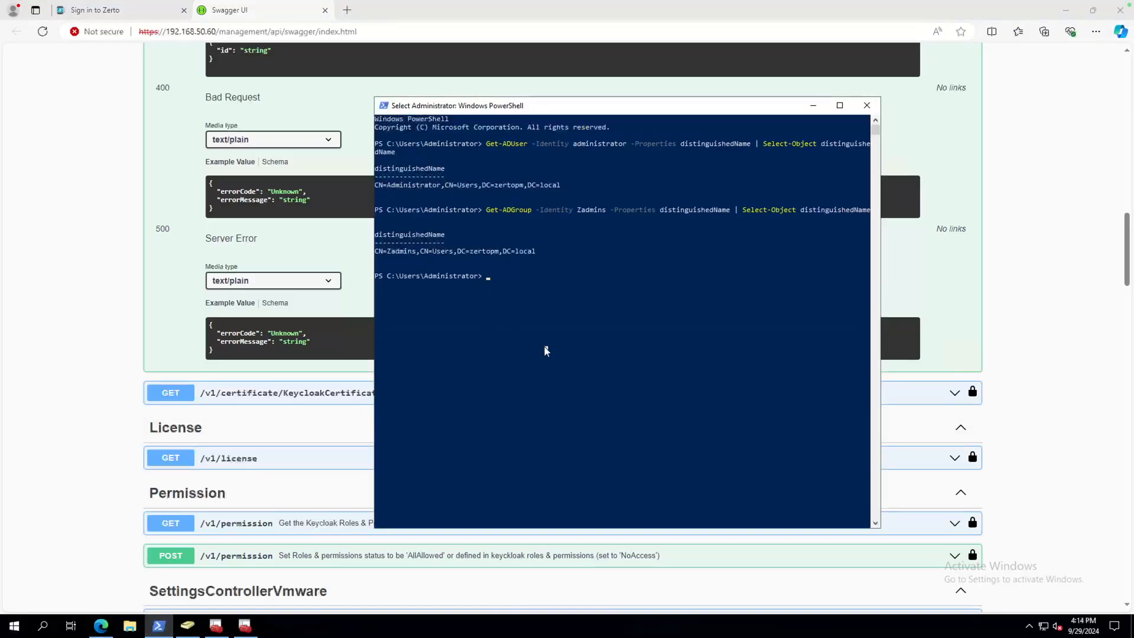
key(Escape)
key(Up)
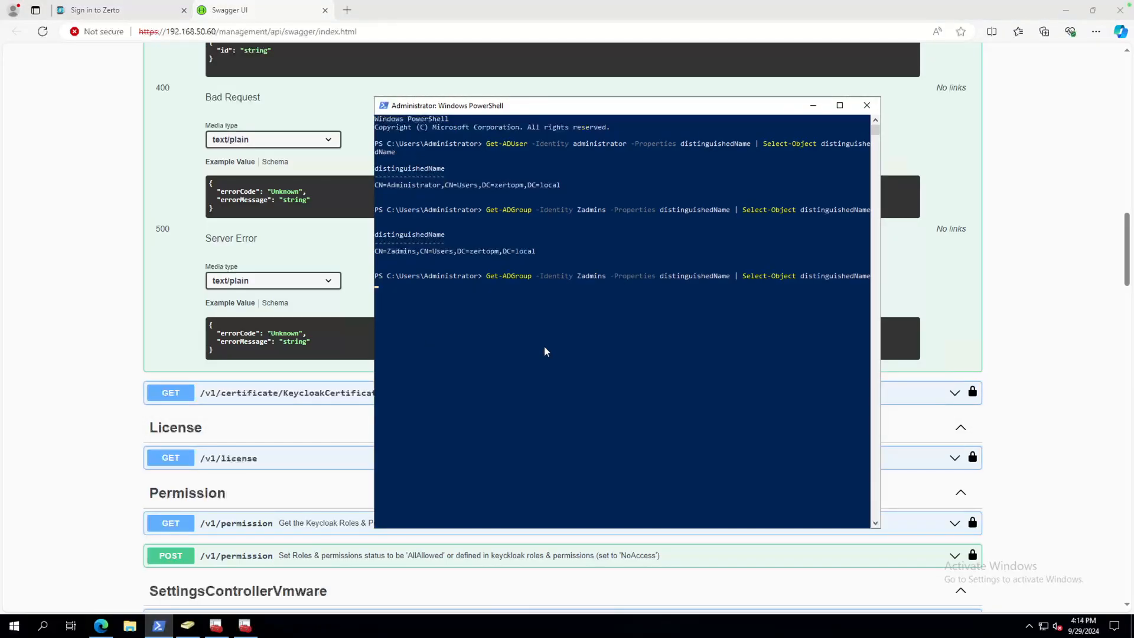
key(Up)
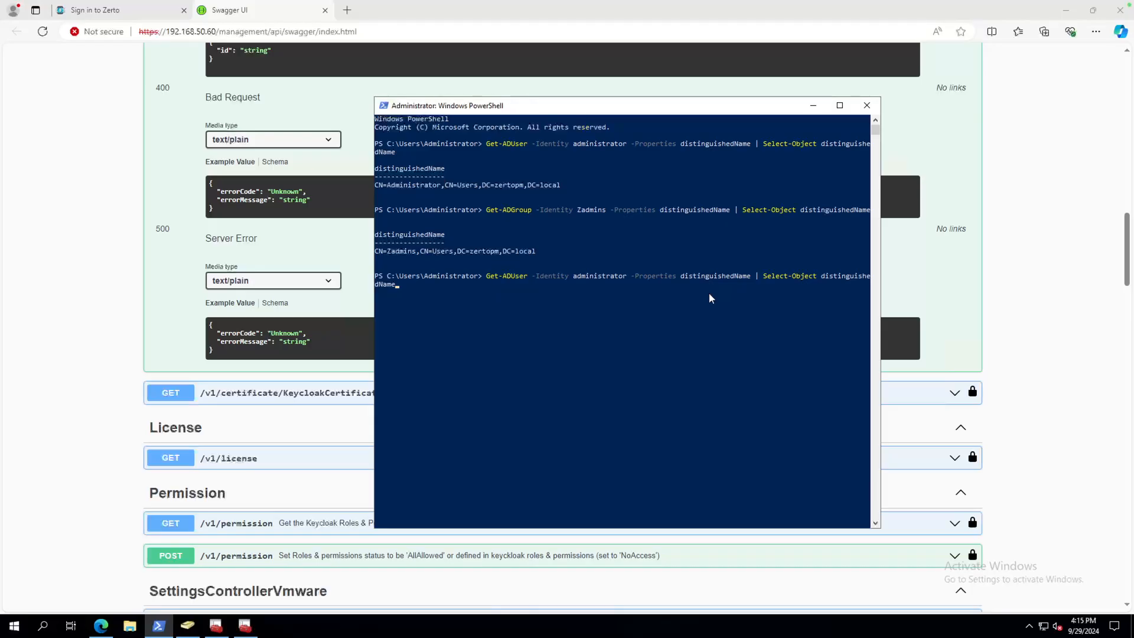
click(609, 312)
key(Escape)
click(467, 310)
key(Escape)
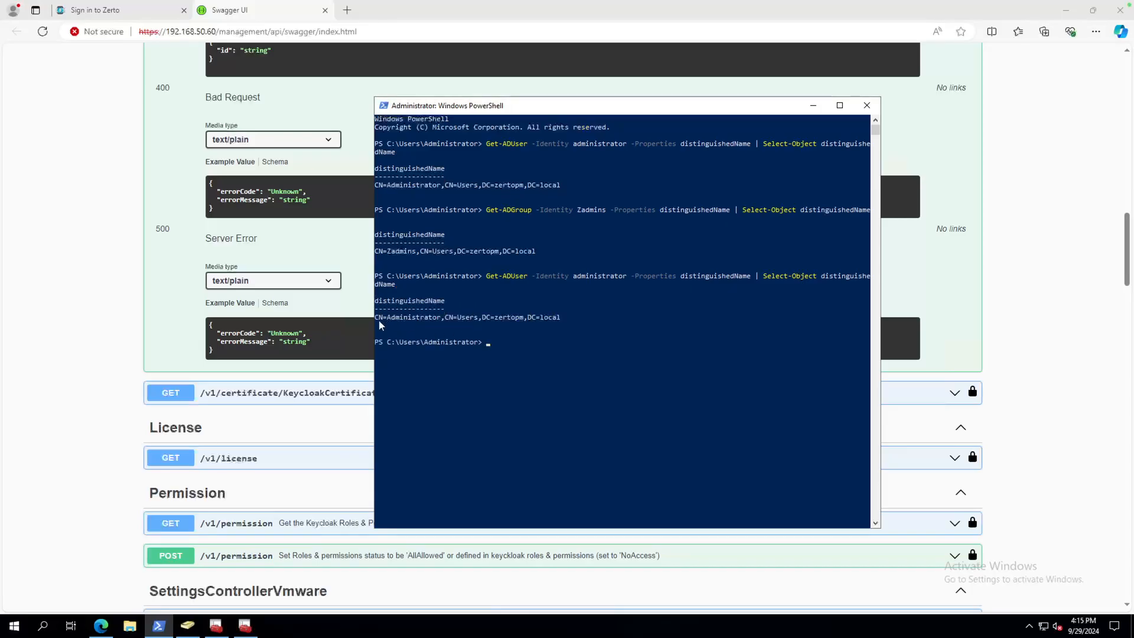
Copy the returned DN CN=Administrator,CN=Users,DC=zertopm,DC=local from the console output.
drag(376, 319, 559, 318)
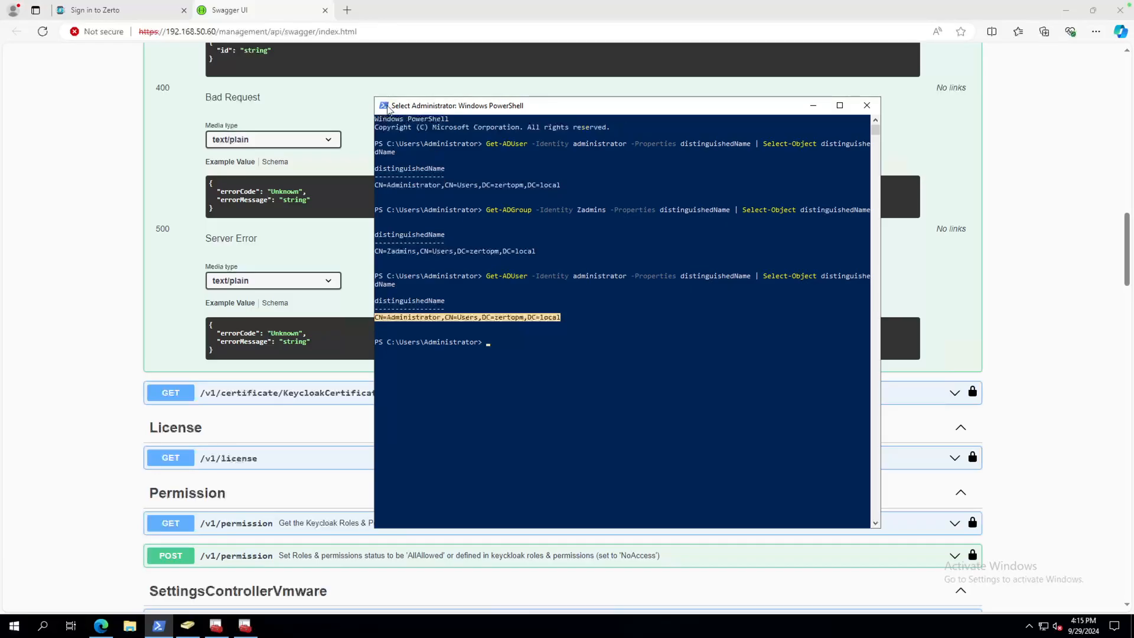
click(384, 106)
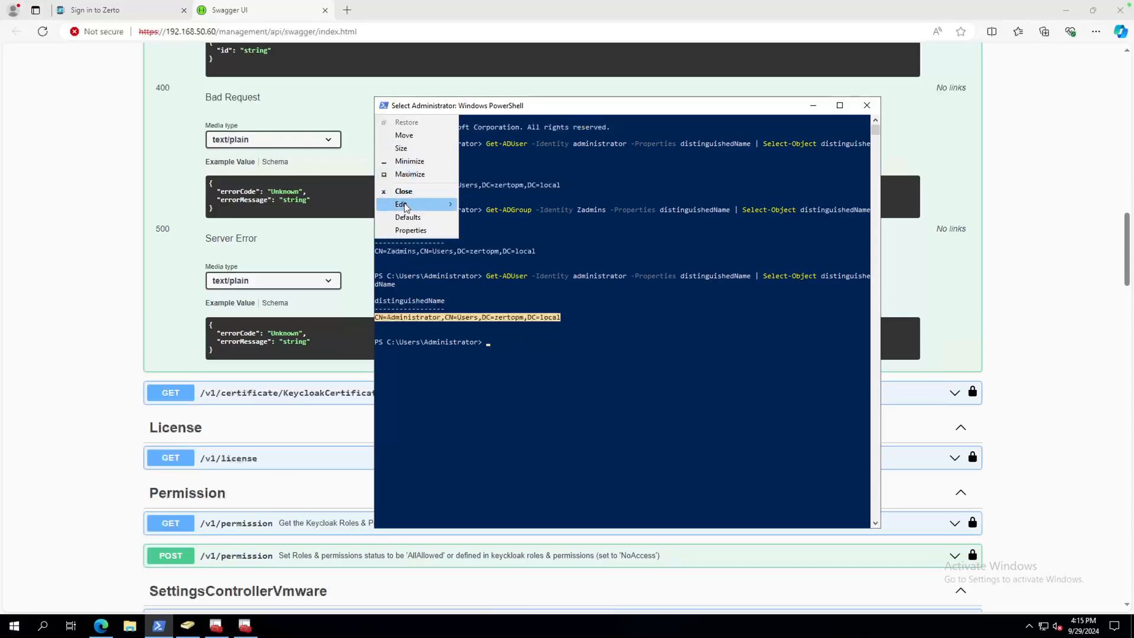
mouse_move(405, 206)
click(496, 220)
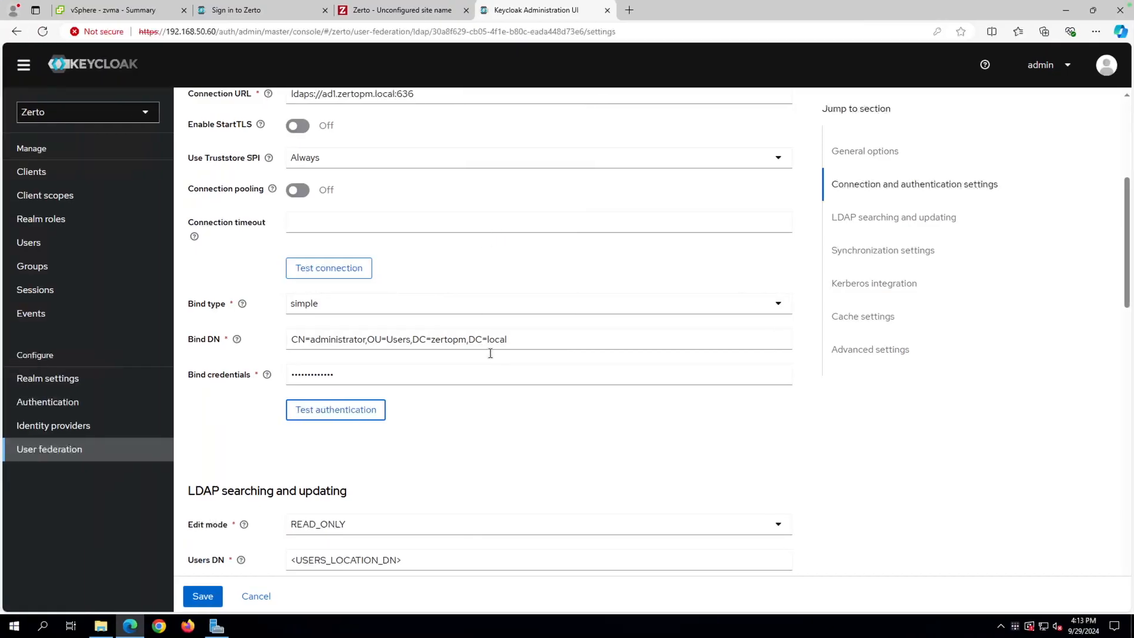
Paste CN=Administrator,CN=Users,DC=zertopm,DC=local into Bind DN, re-enter the password, and pass the authentication test.
drag(508, 339, 280, 340)
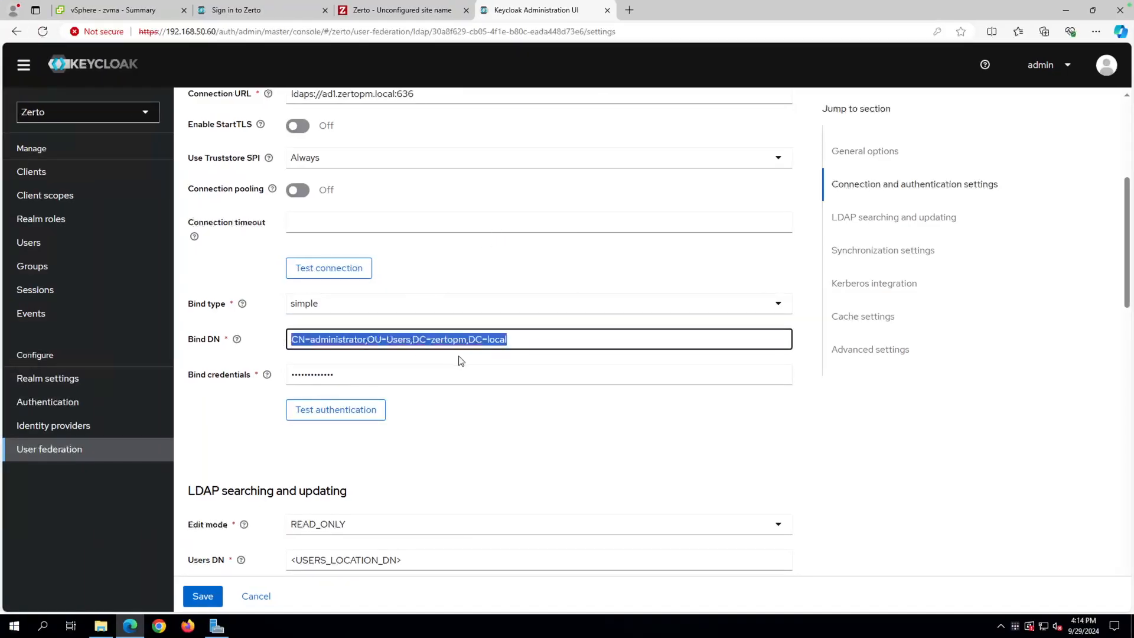
key(ctrl+v)
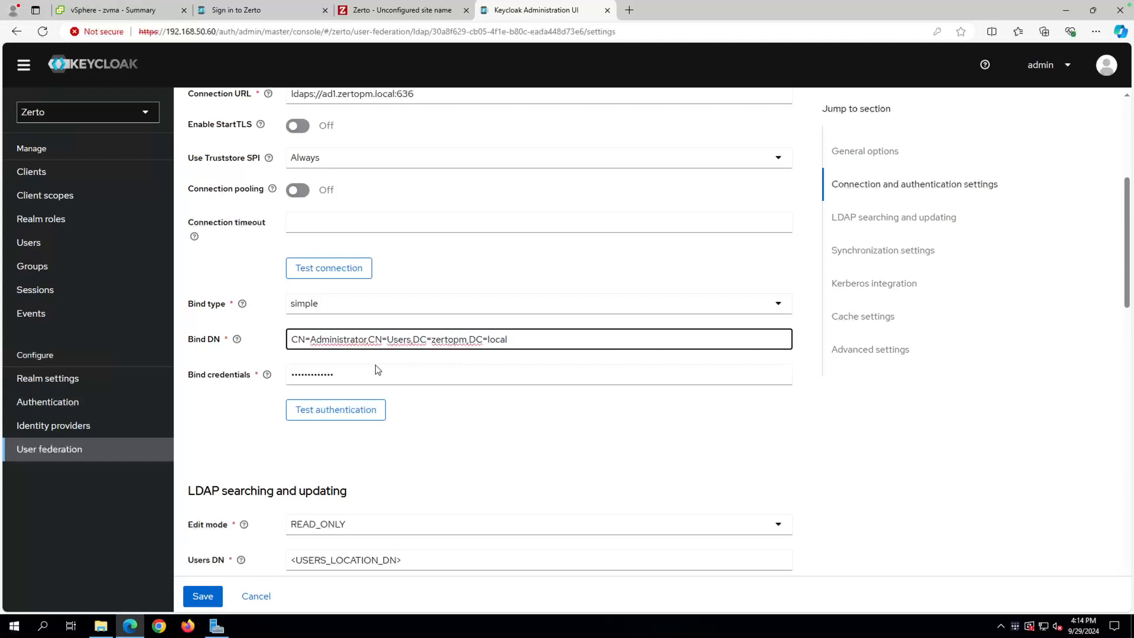
drag(344, 372, 286, 368)
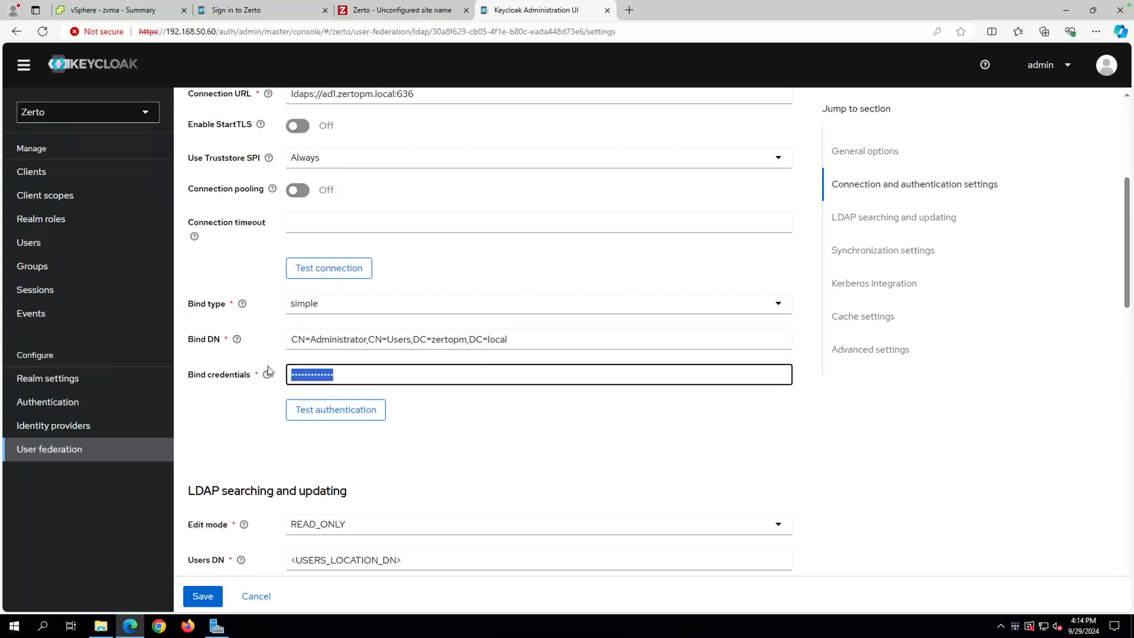
text(P)
click(349, 410)
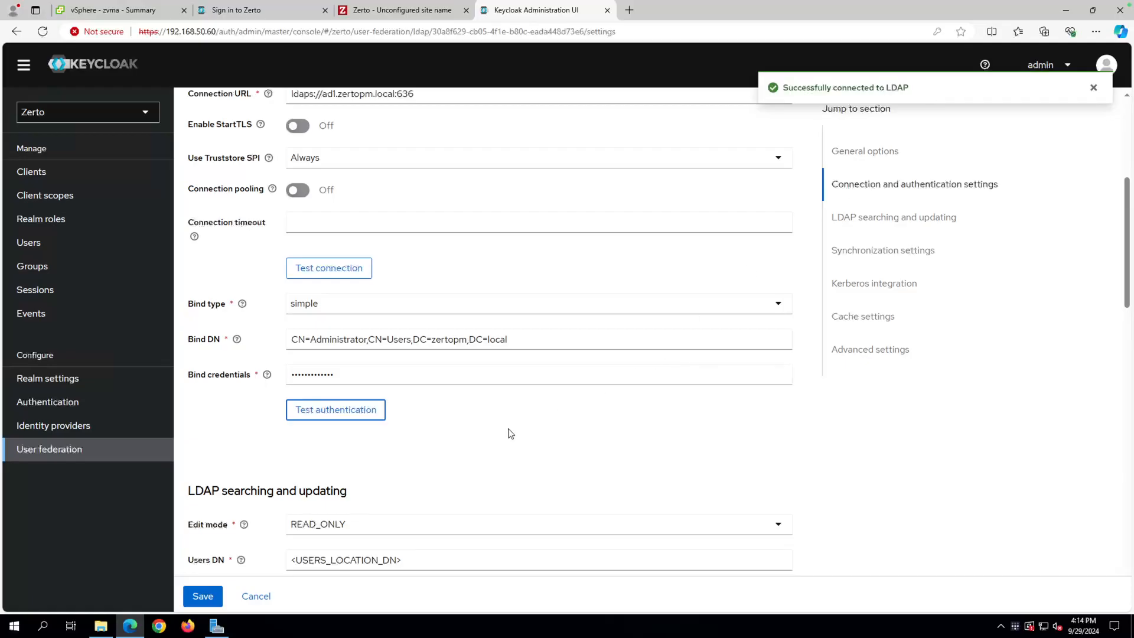
scroll(510, 433, down, 3)
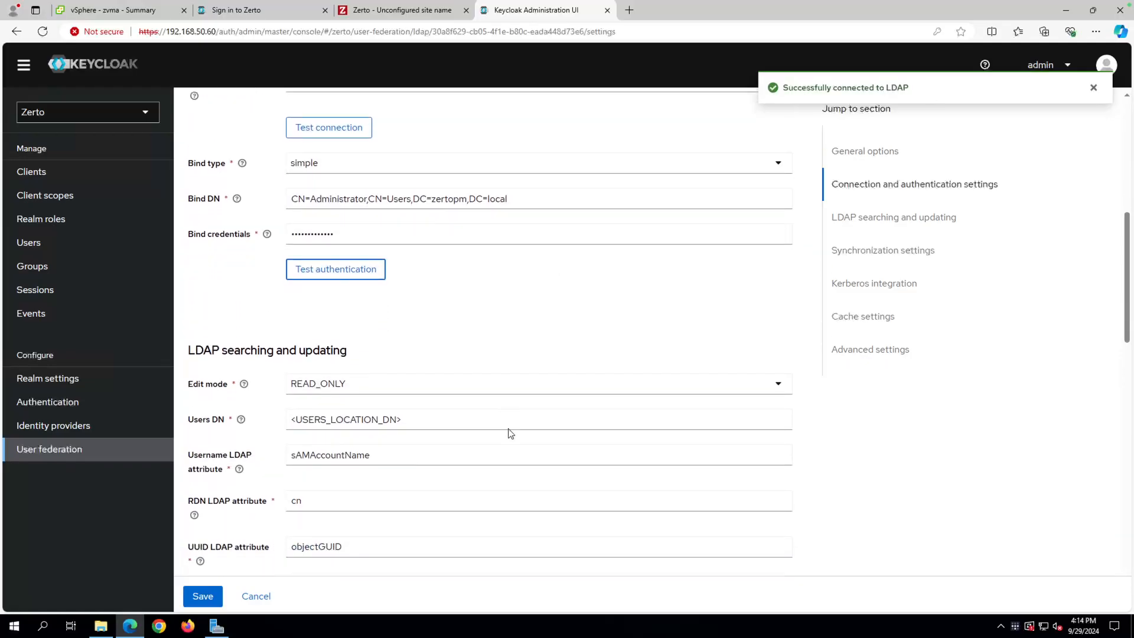
scroll(510, 434, down, 1)
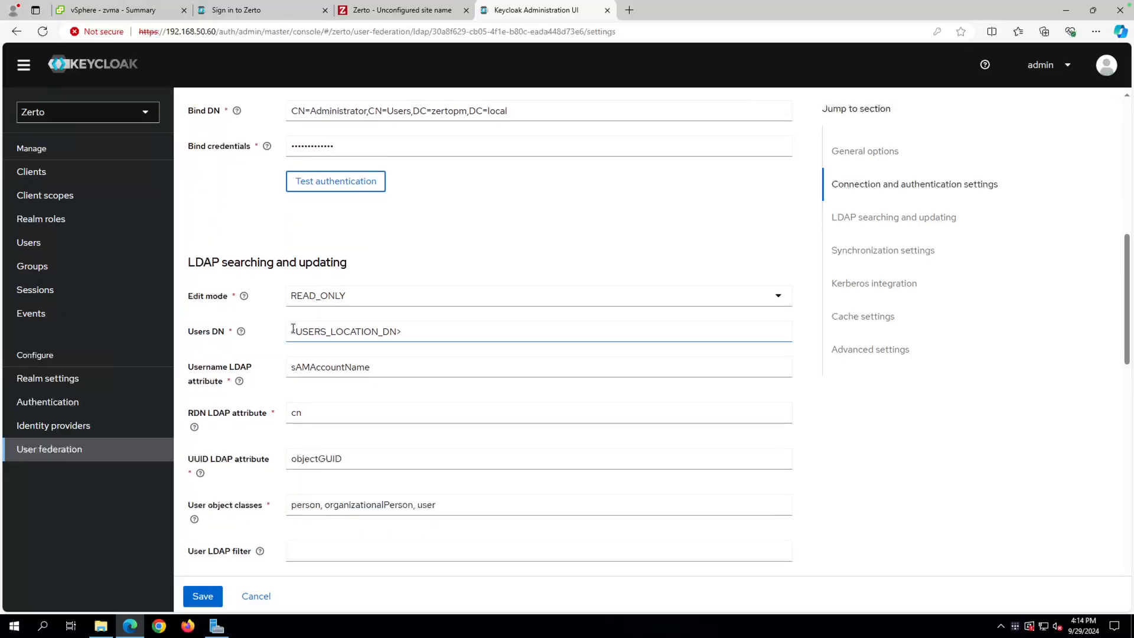
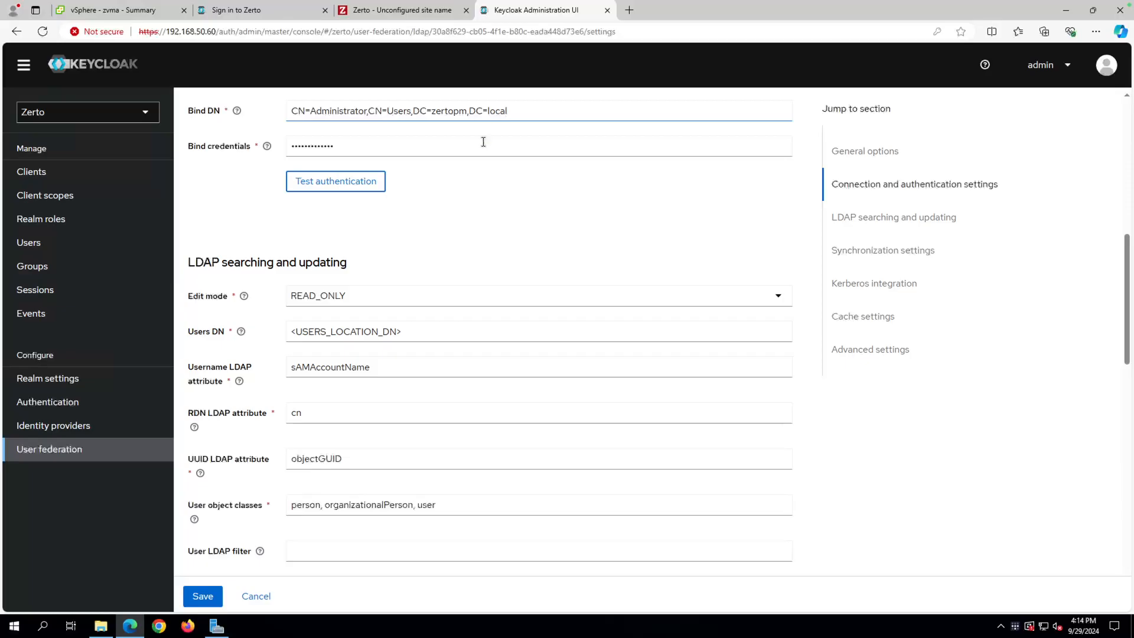
Read the help text for the User LDAP filter field in the LDAP provider settings.
scroll(341, 431, down, 1)
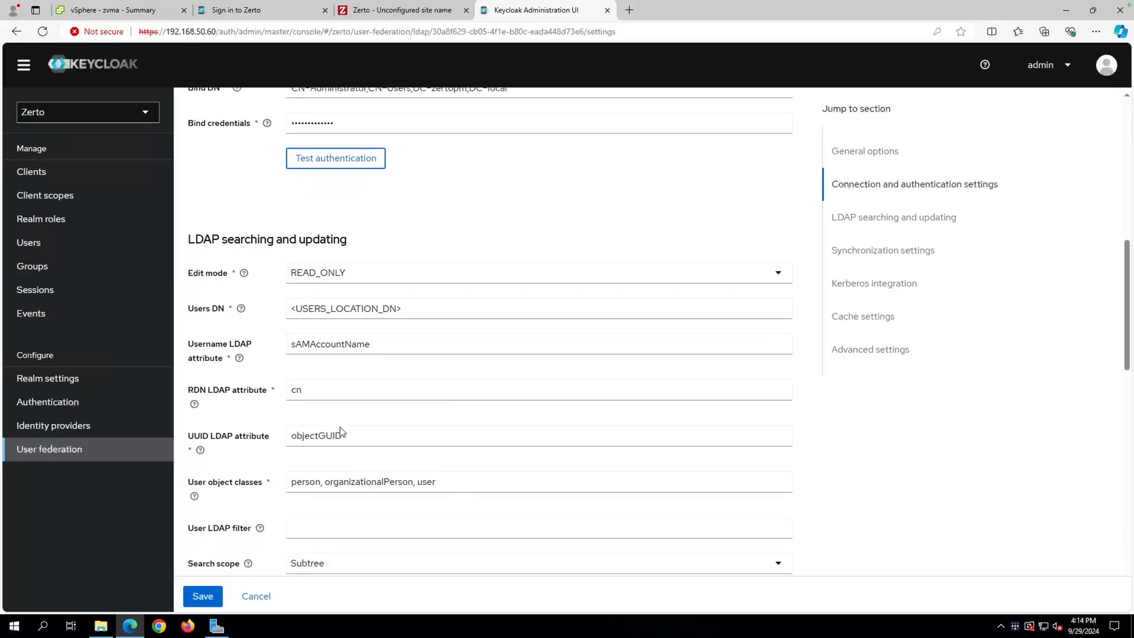
click(260, 529)
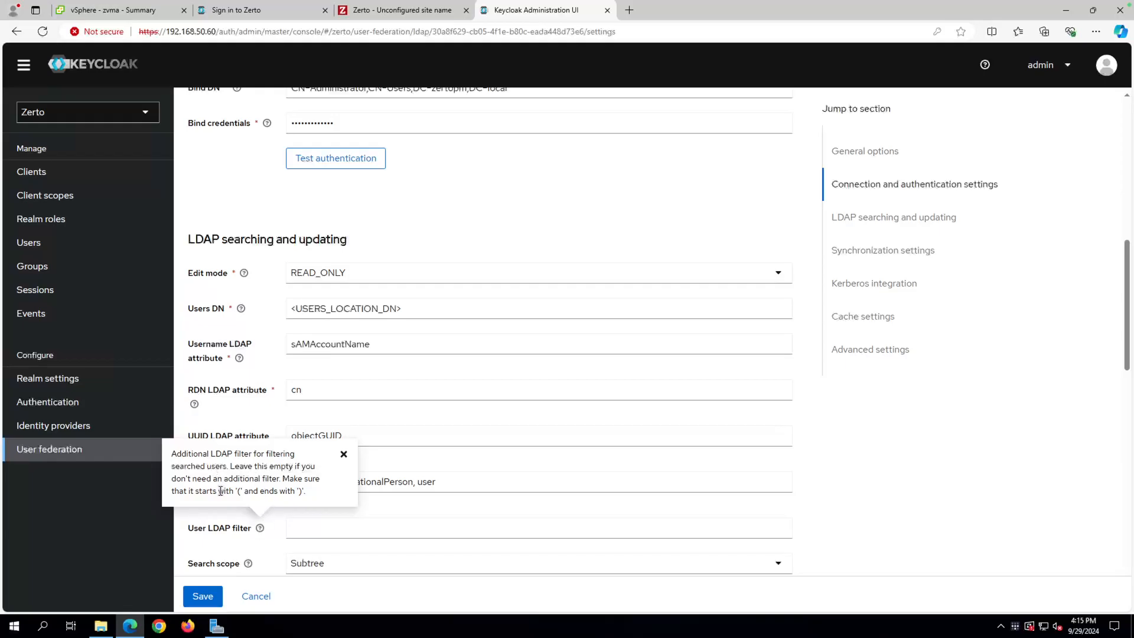
click(269, 544)
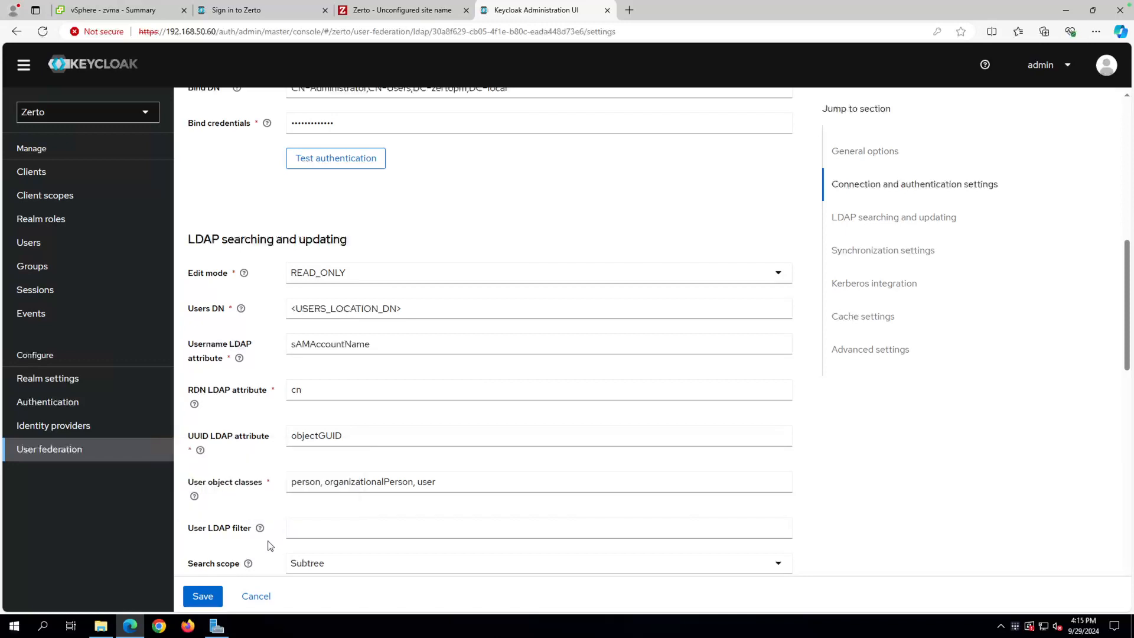
scroll(269, 544, down, 2)
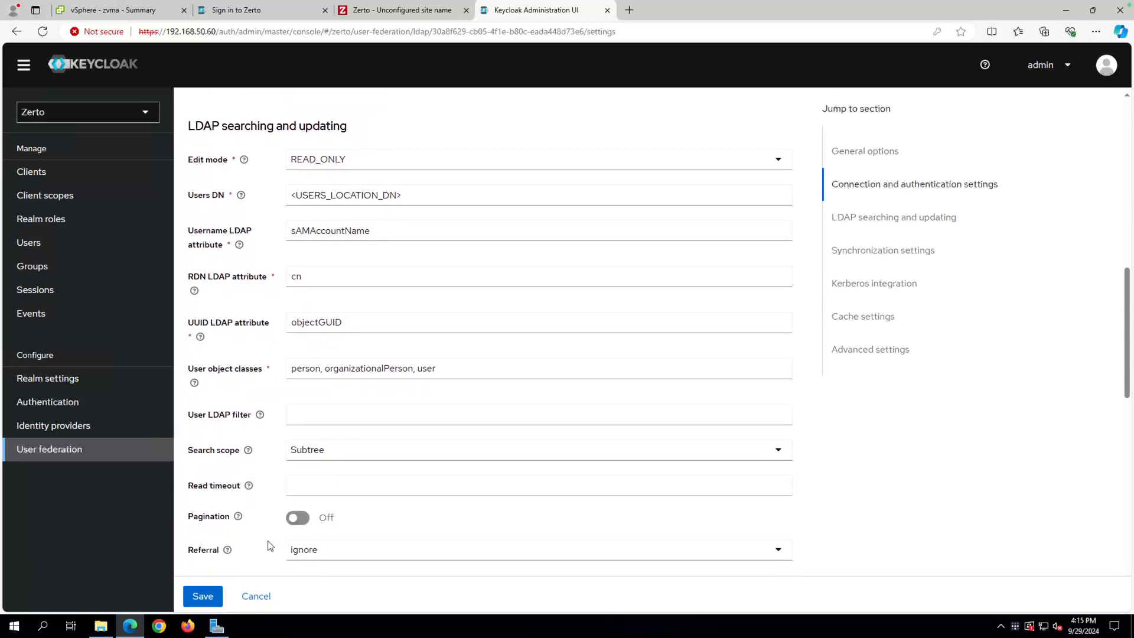
scroll(269, 544, down, 5)
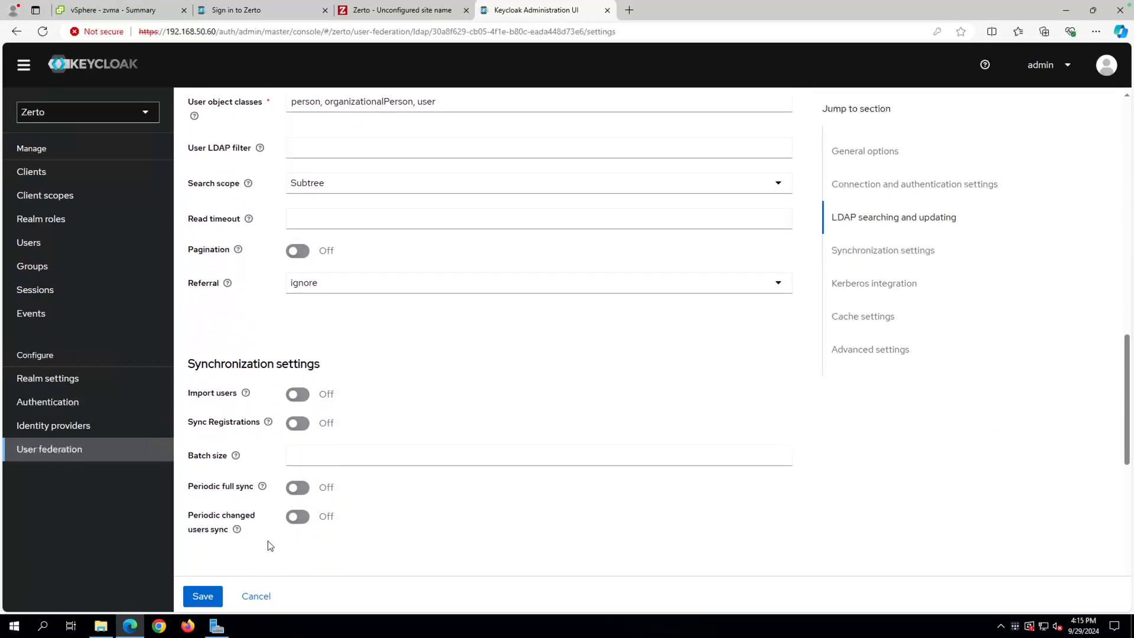
scroll(269, 544, up, 6)
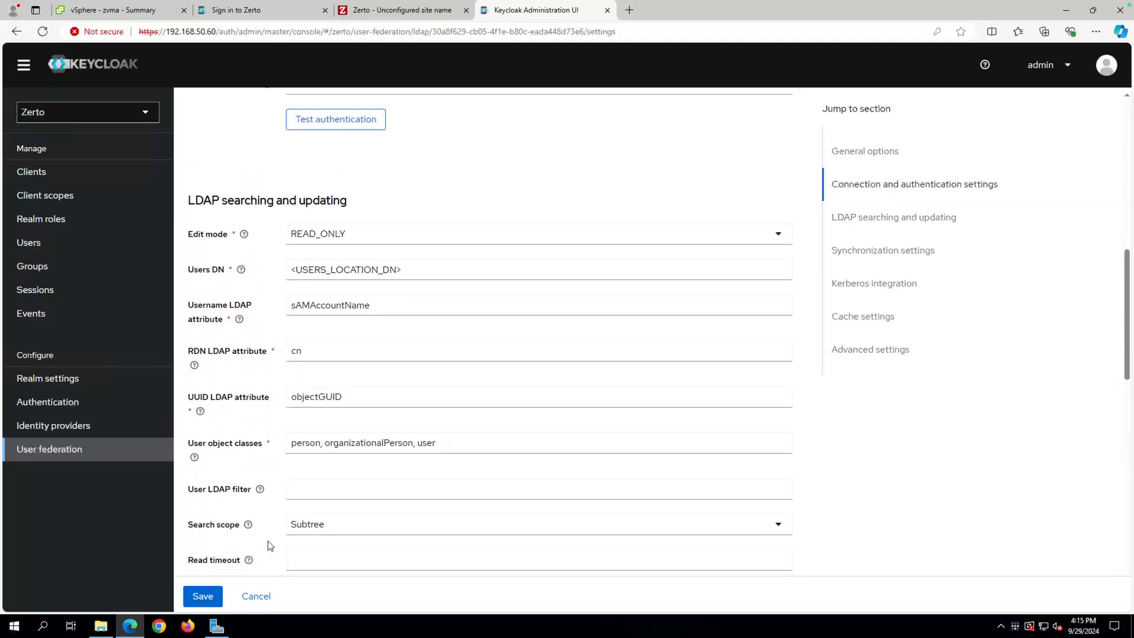
scroll(277, 519, up, 1)
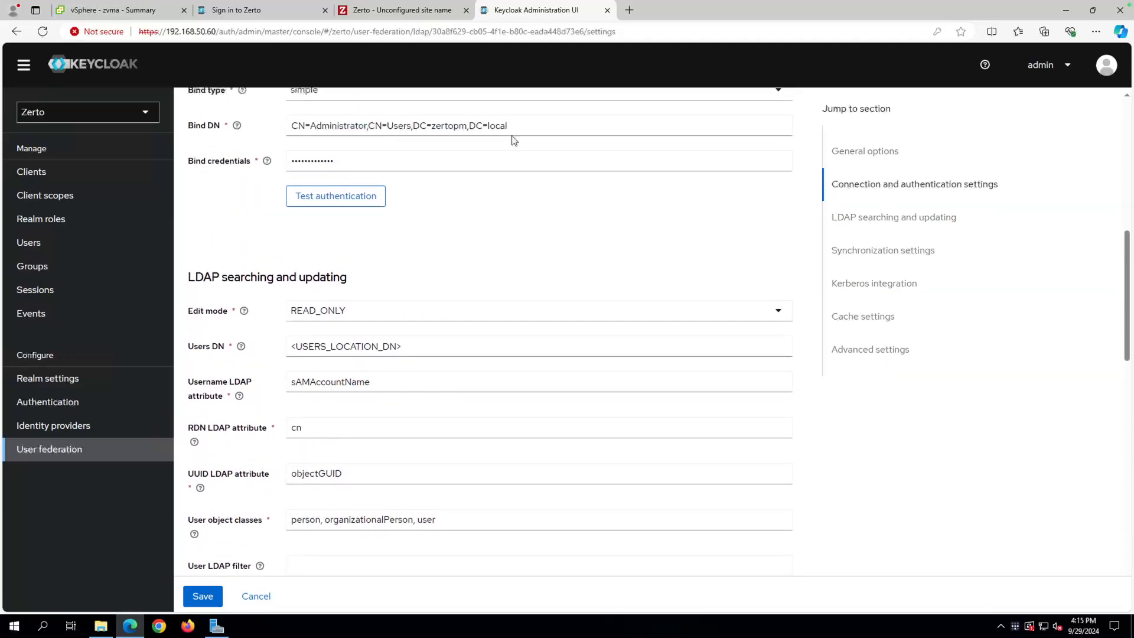
Copy CN=Users,DC=zertopm,DC=local from Bind DN and paste it into Users DN.
drag(511, 125, 371, 124)
key(ctrl+c)
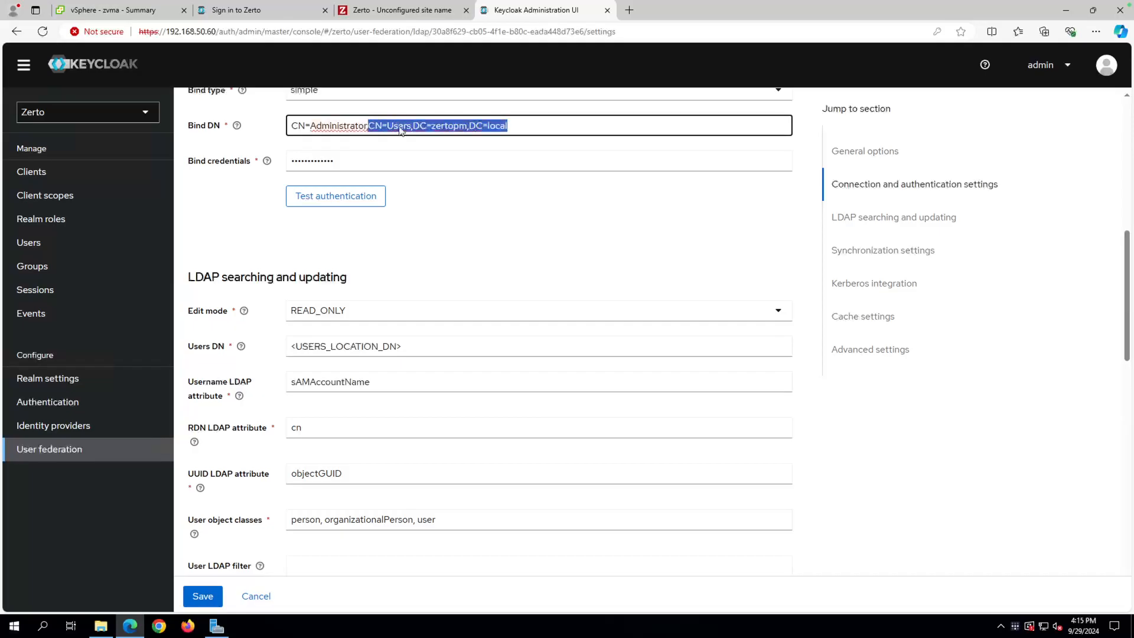
right_click(400, 129)
click(266, 200)
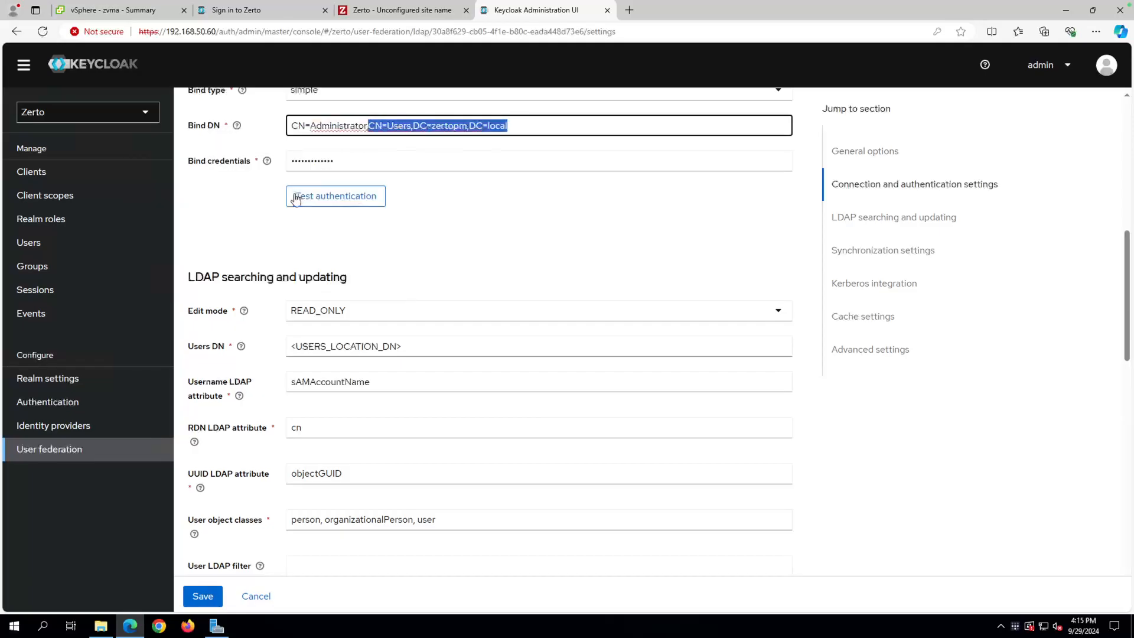
click(466, 200)
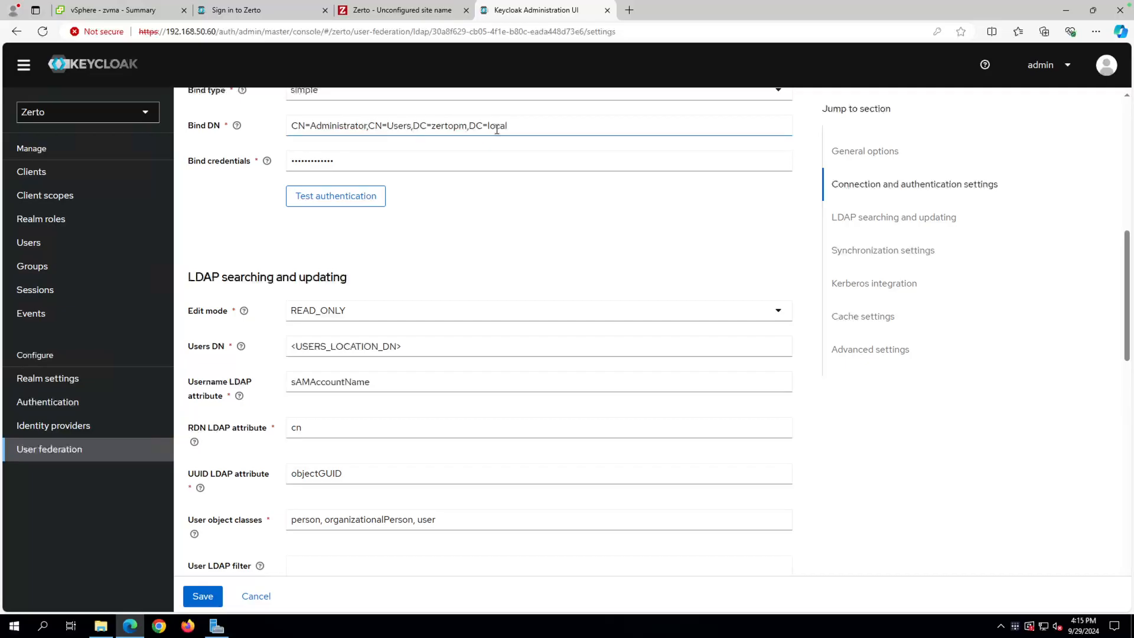
drag(407, 347, 279, 337)
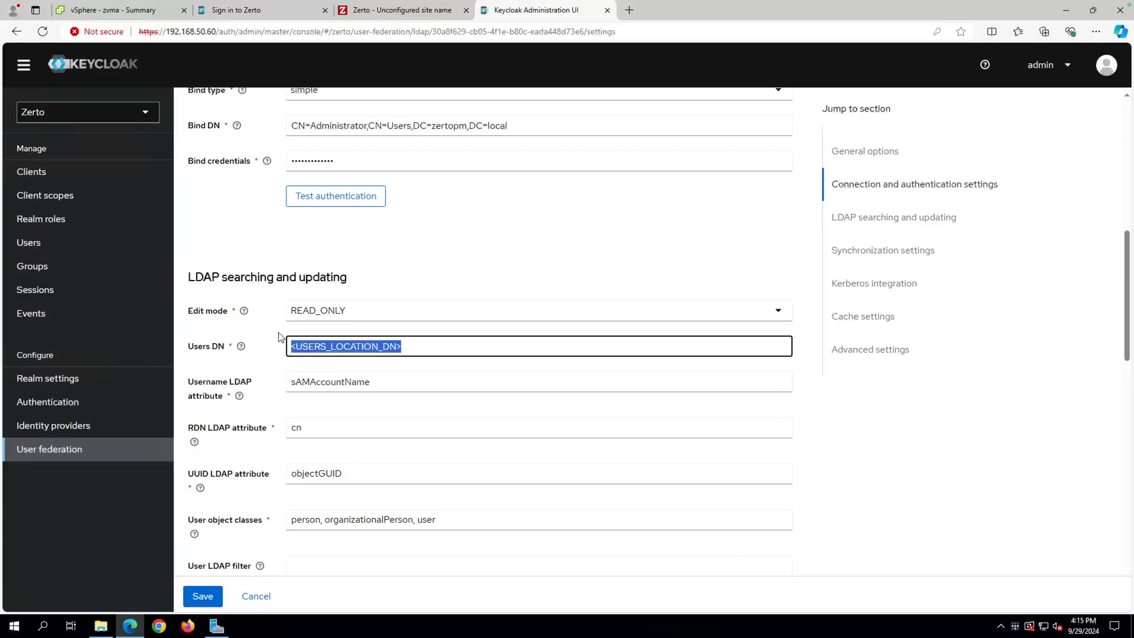
key(ctrl+v)
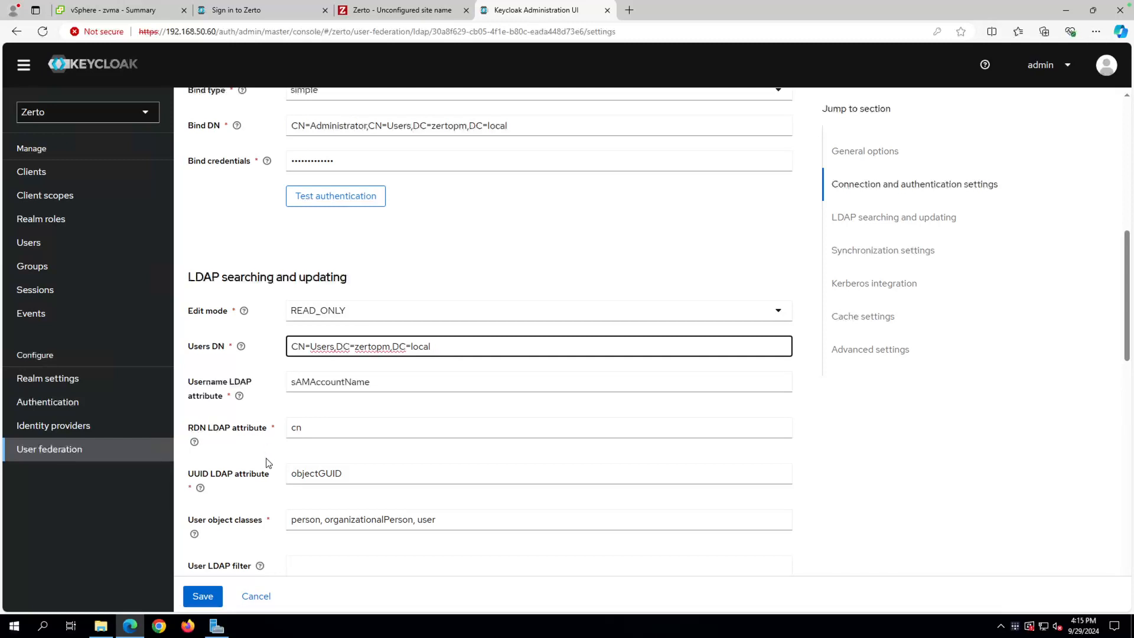
Check the Users DN help tooltip and review the remaining LDAP settings.
scroll(289, 467, down, 1)
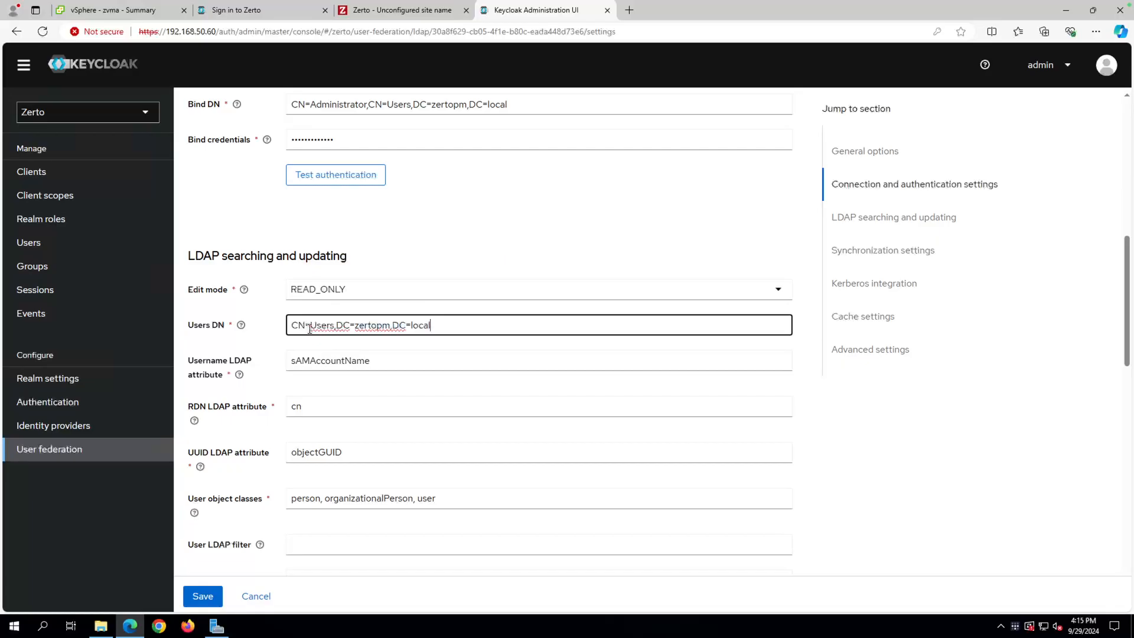
click(242, 324)
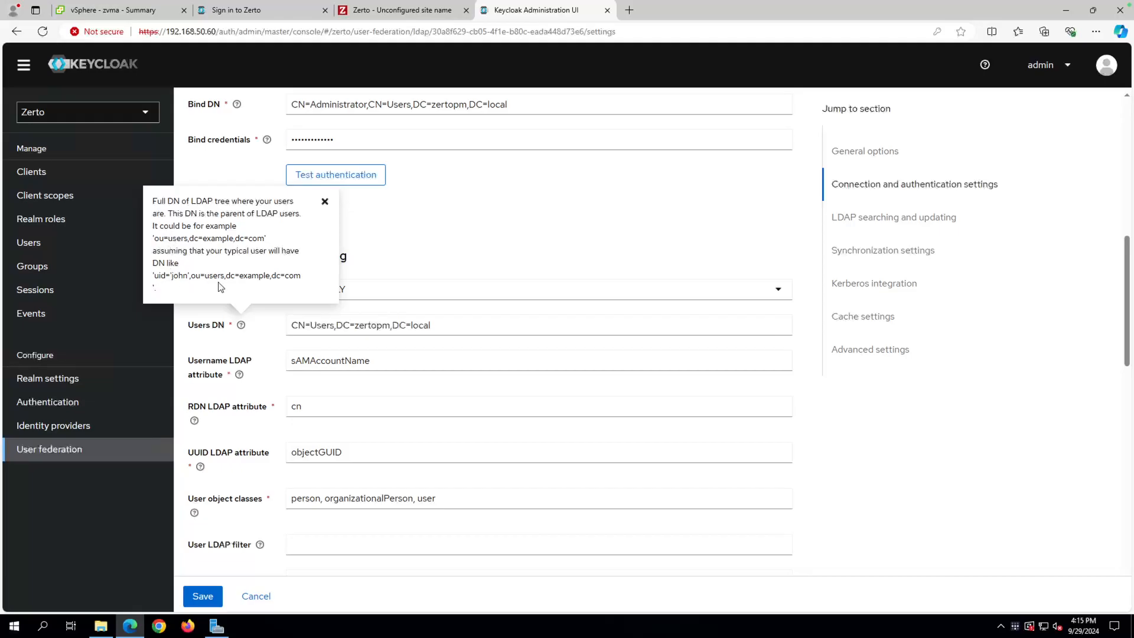
click(265, 337)
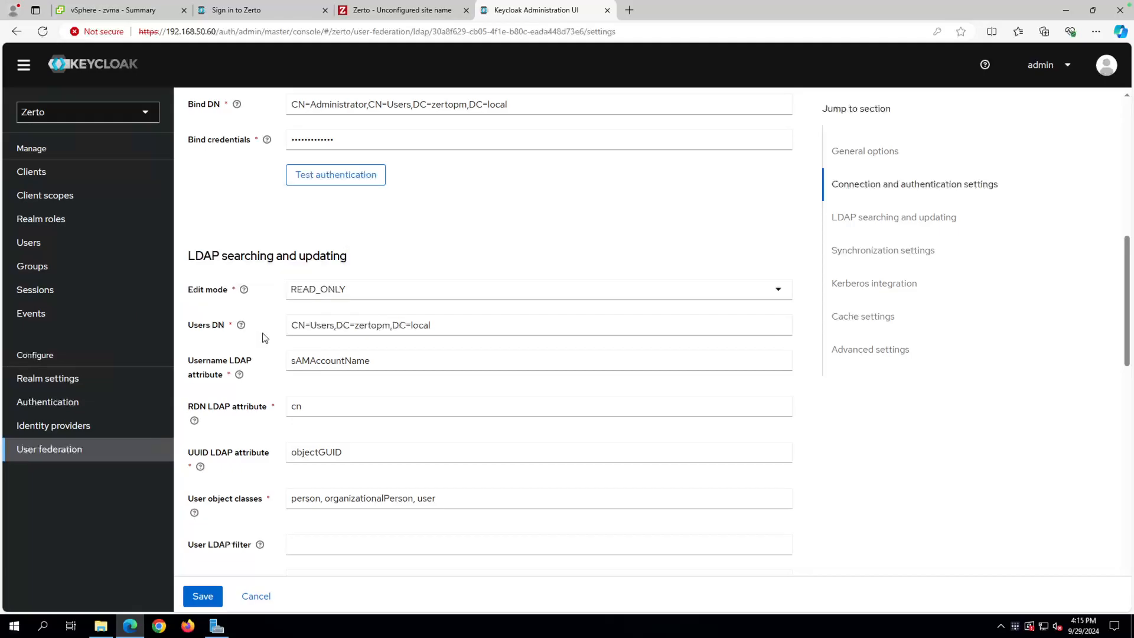
scroll(263, 467, down, 3)
scroll(263, 467, down, 10)
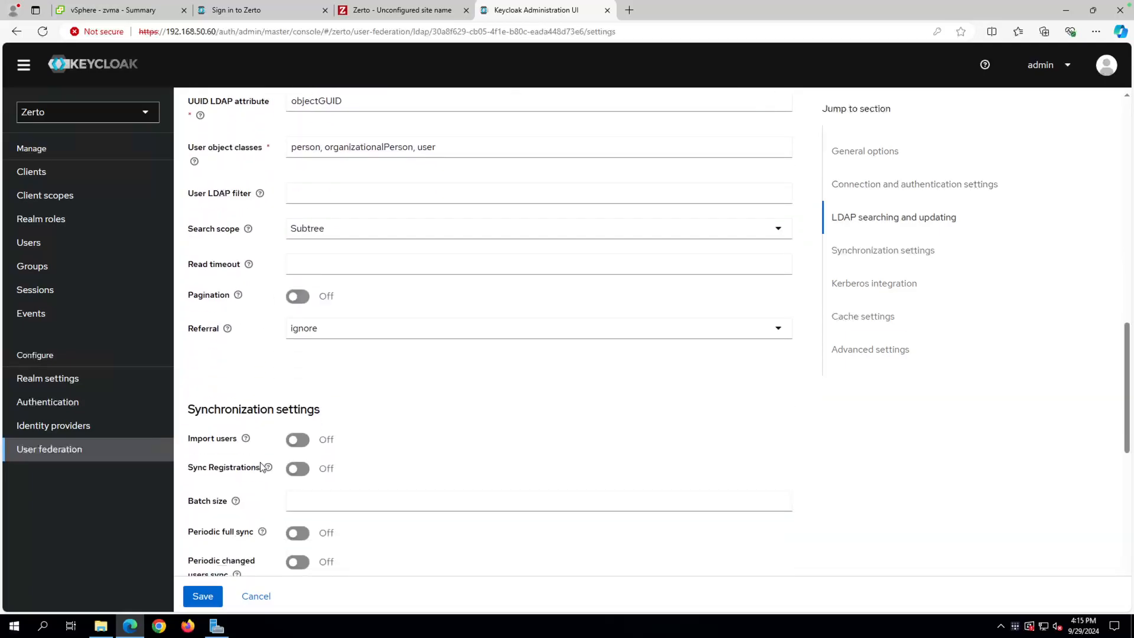
scroll(263, 467, down, 3)
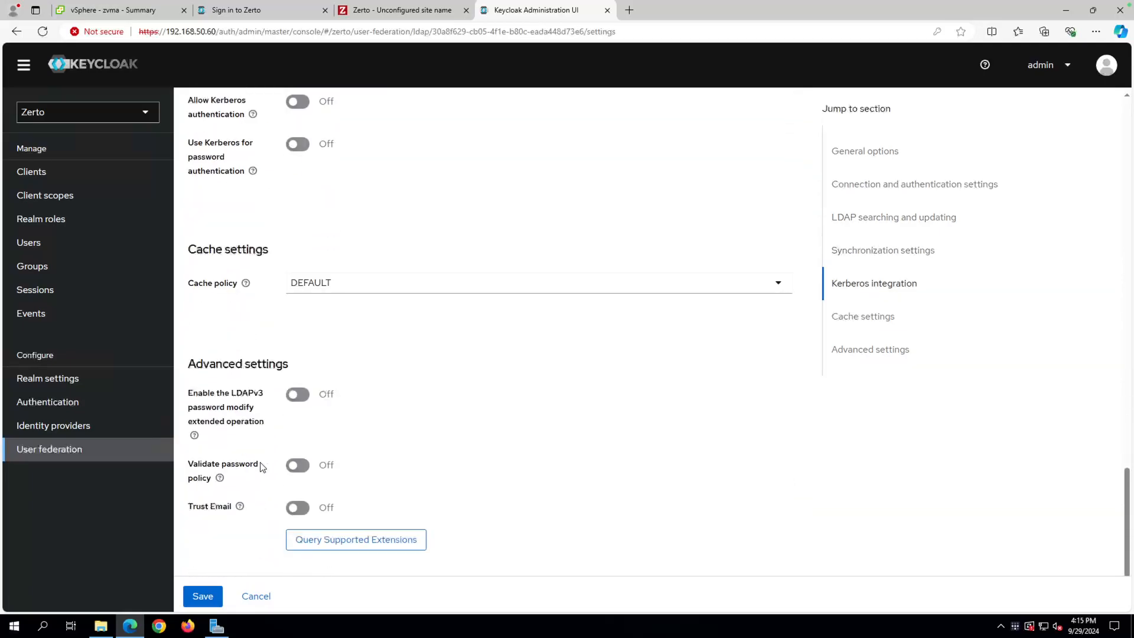
scroll(263, 467, up, 13)
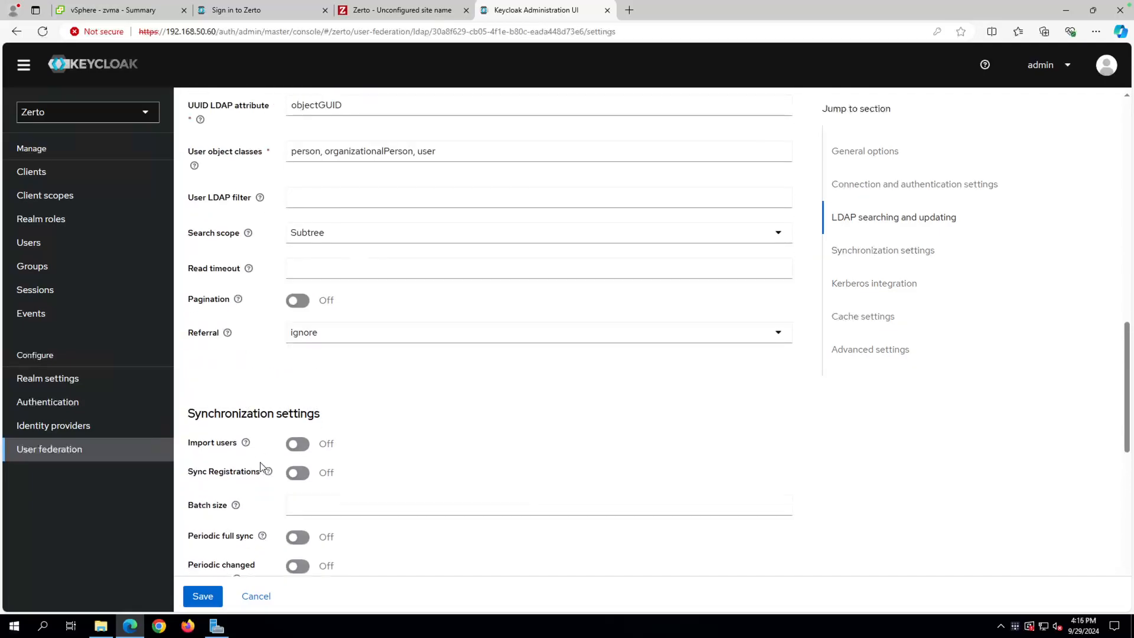
scroll(263, 466, up, 2)
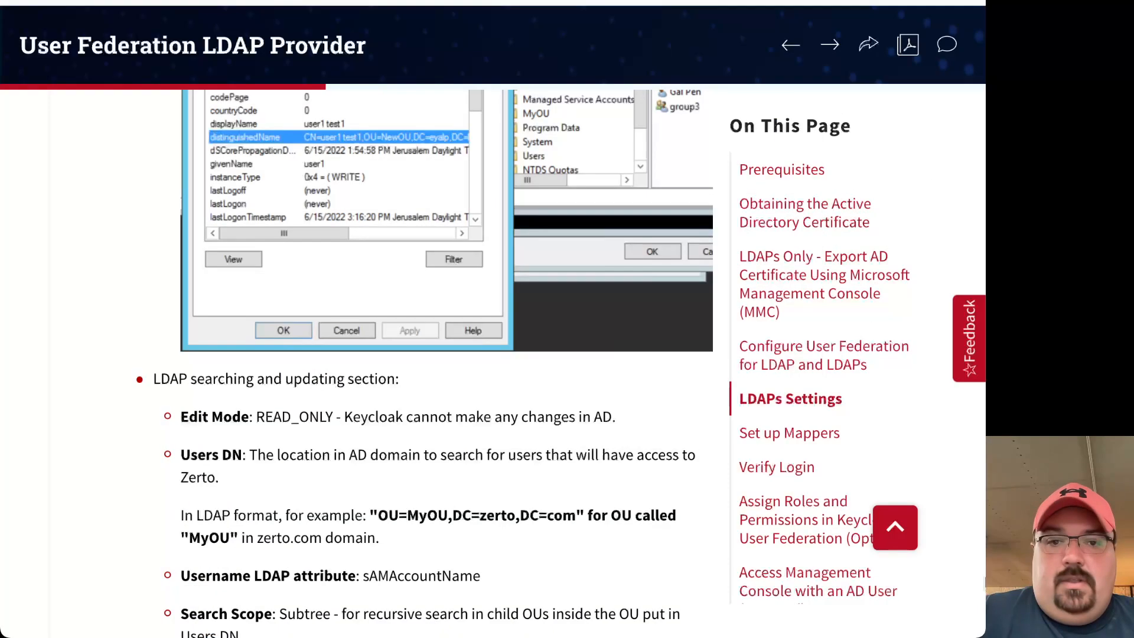
Scroll the User Federation LDAP Provider guide to its LDAP searching and updating section.
scroll(455, 532, down, 3)
scroll(440, 515, down, 1)
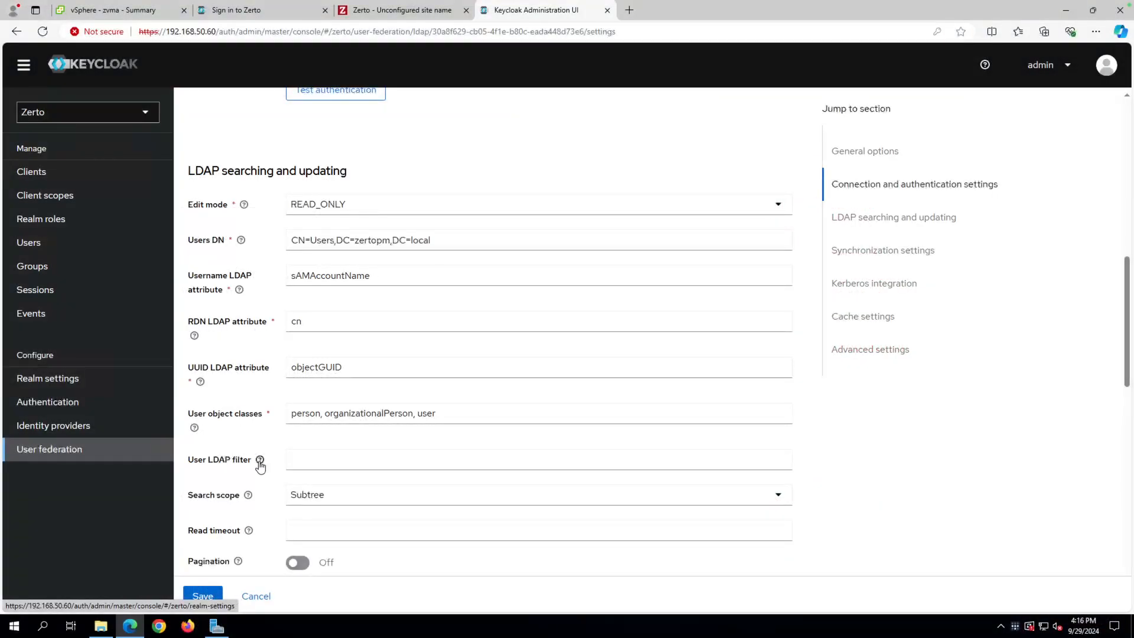
scroll(259, 463, down, 4)
scroll(260, 463, down, 1)
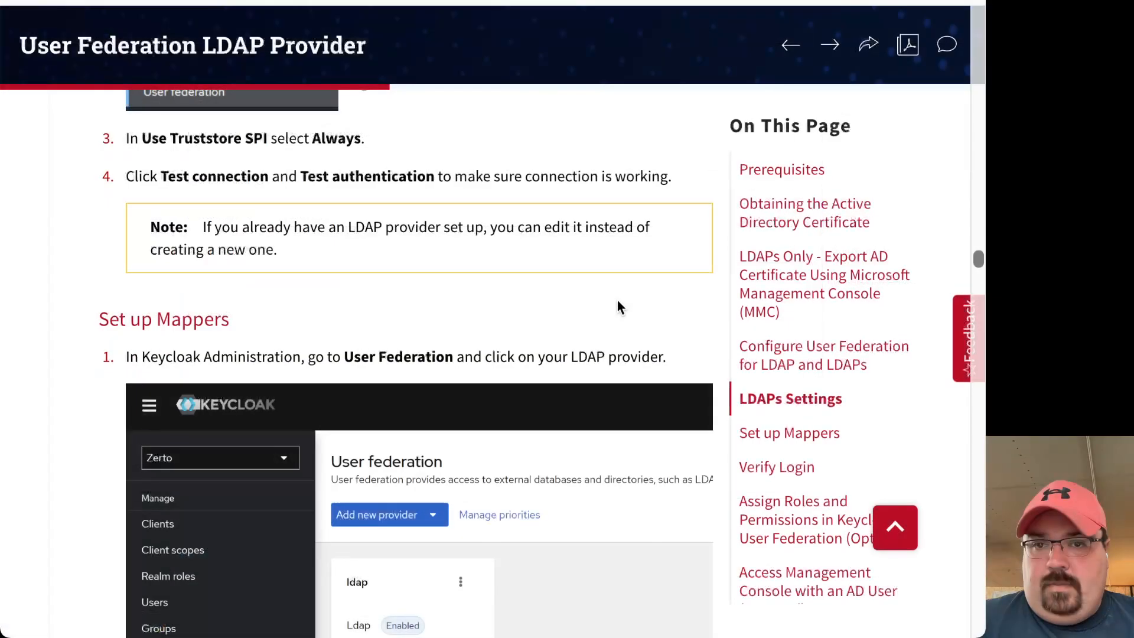
scroll(493, 239, up, 6)
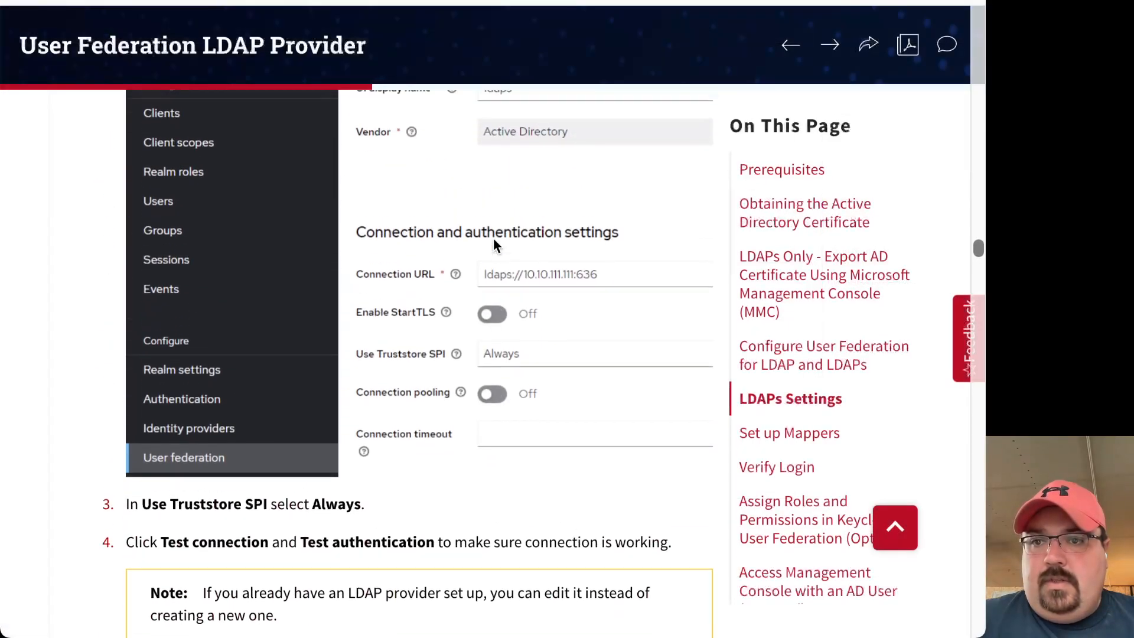
Scroll the guide to the Connection and authentication settings screenshot and steps 3–4.
scroll(336, 156, up, 5)
scroll(335, 156, down, 5)
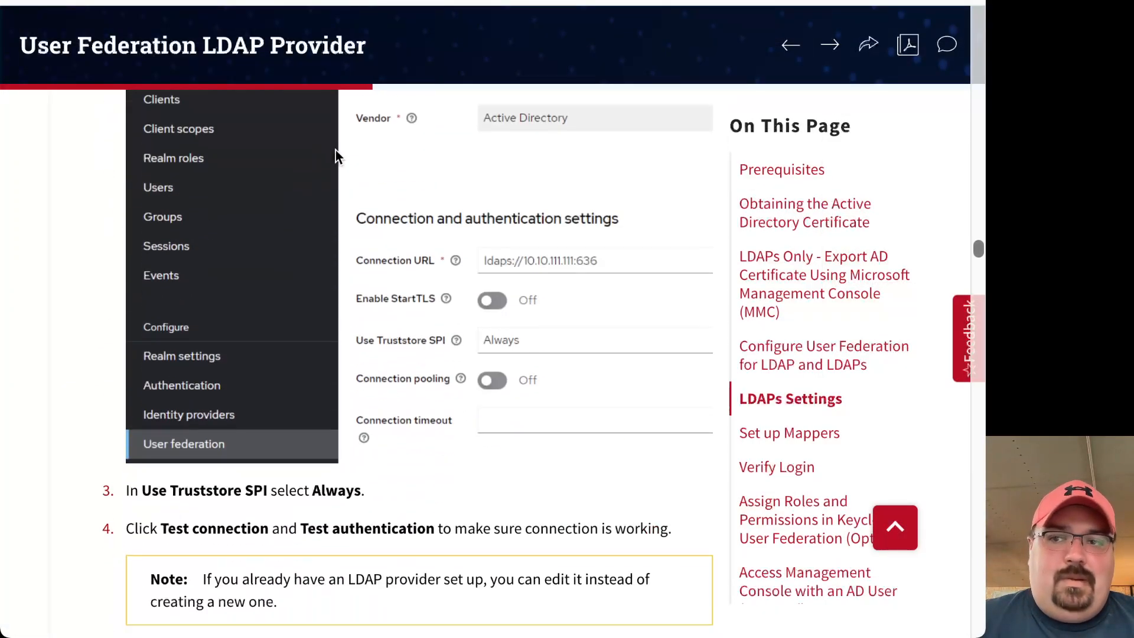
scroll(336, 156, down, 2)
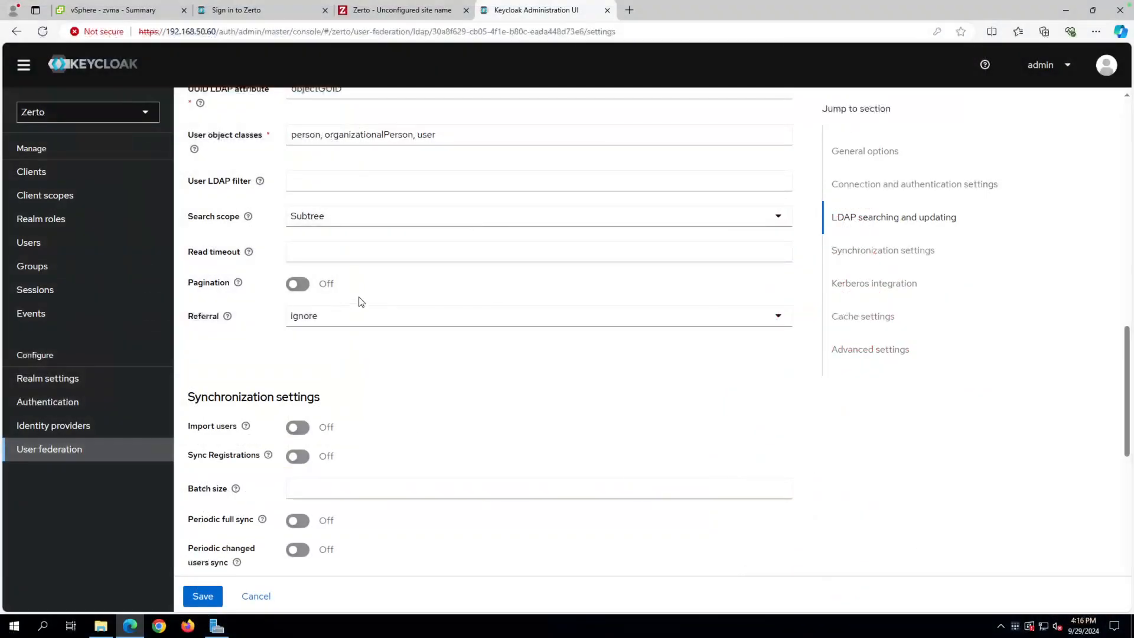
scroll(357, 299, up, 3)
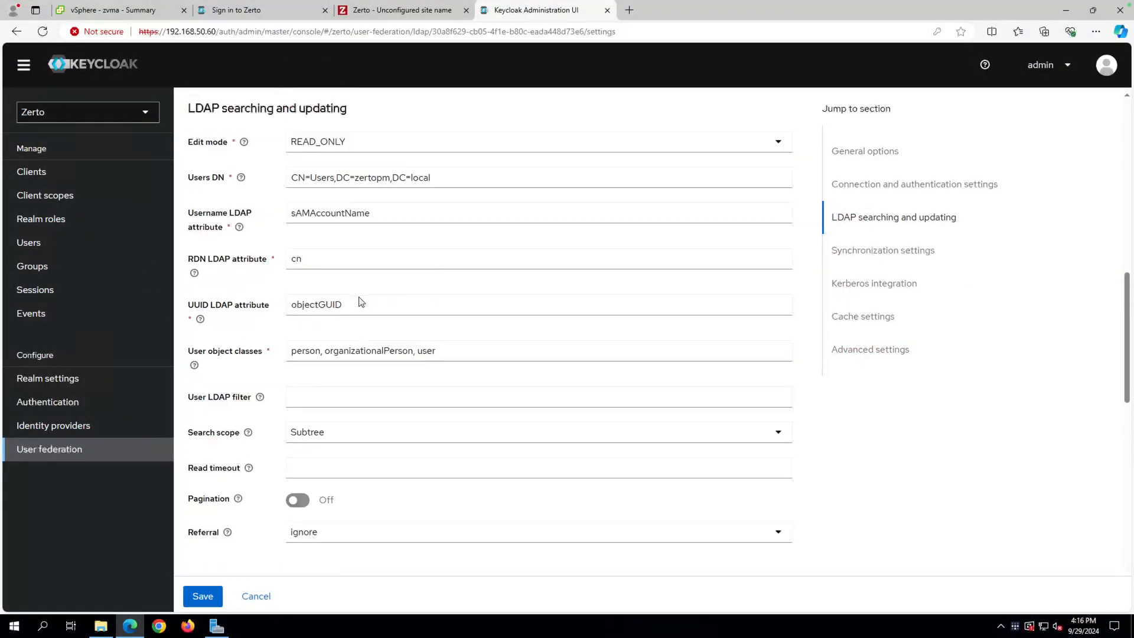
scroll(361, 302, up, 10)
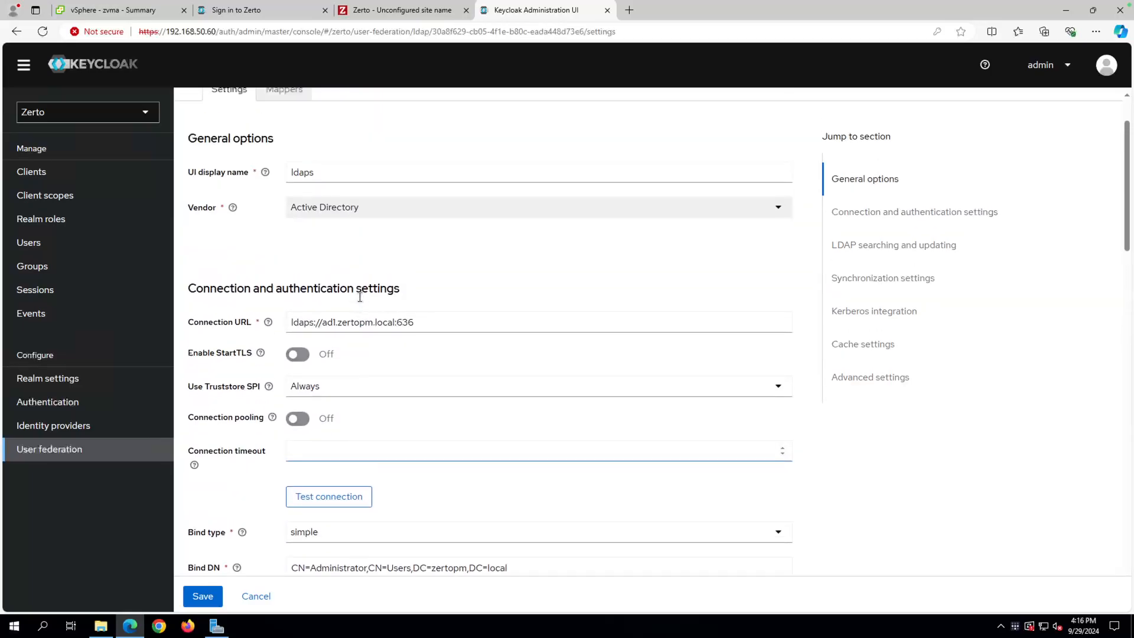
scroll(359, 297, up, 1)
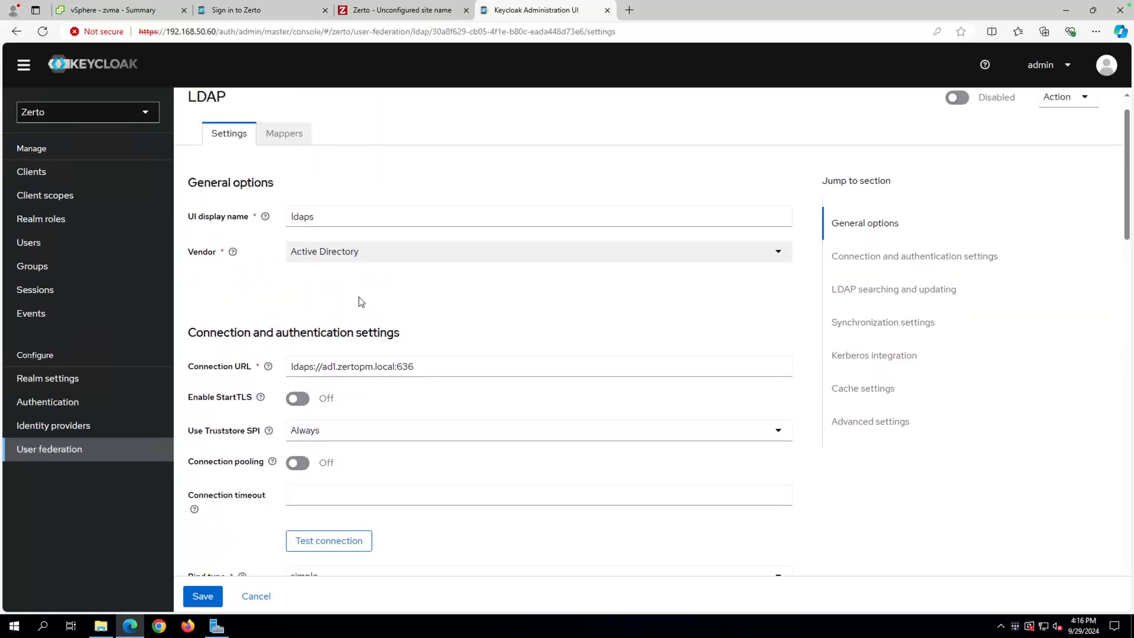
scroll(361, 302, up, 1)
scroll(360, 301, down, 4)
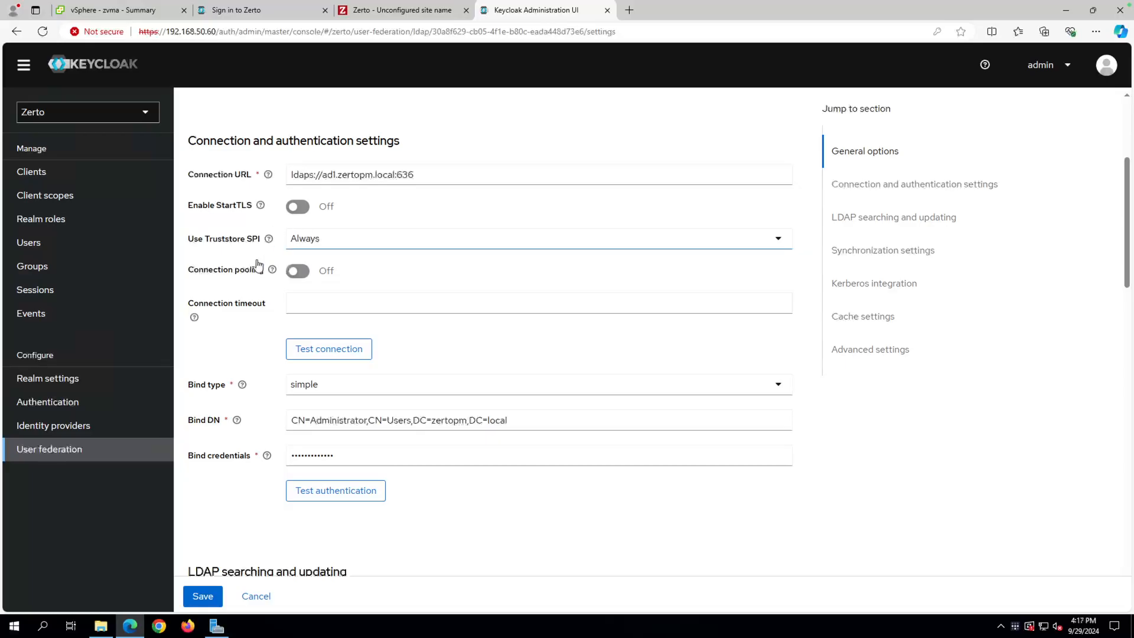
scroll(217, 330, down, 3)
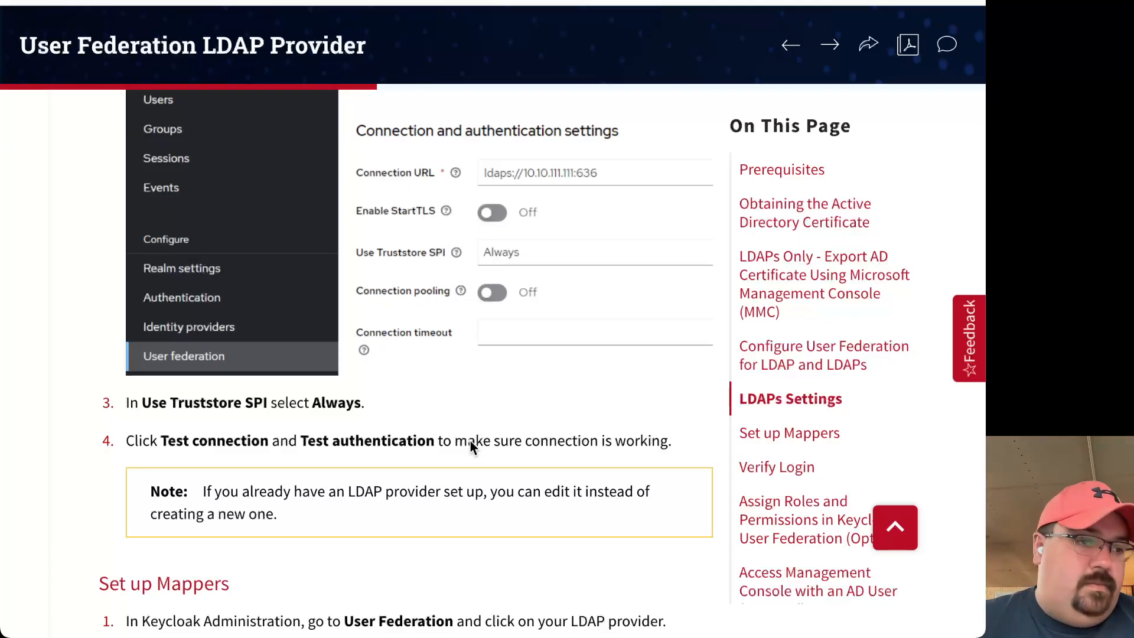
scroll(470, 443, down, 2)
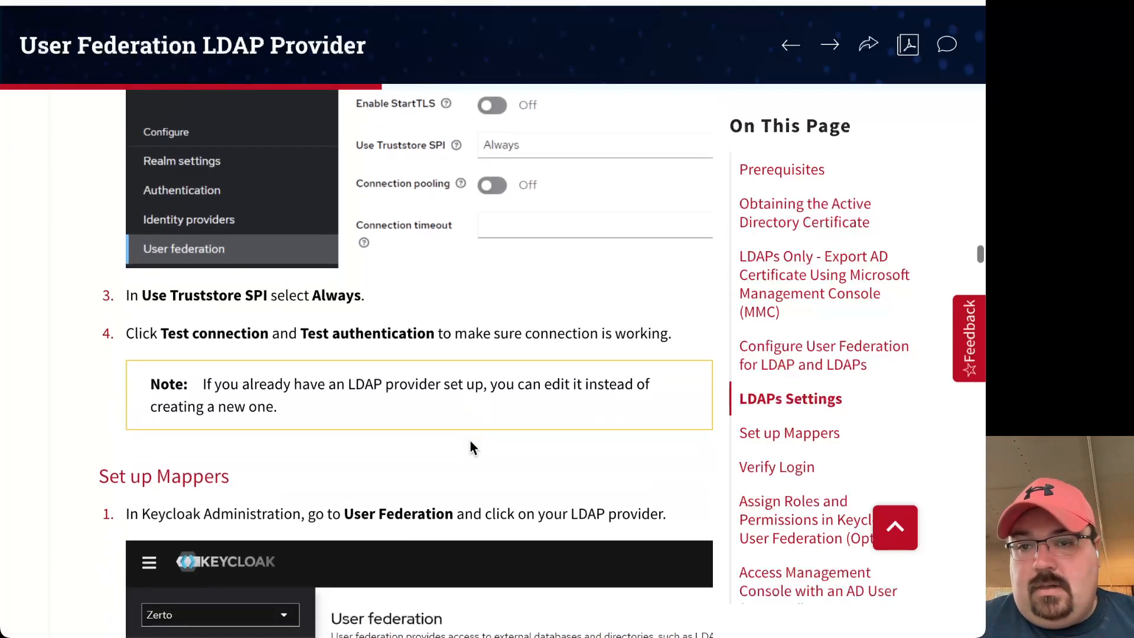
scroll(470, 442, down, 3)
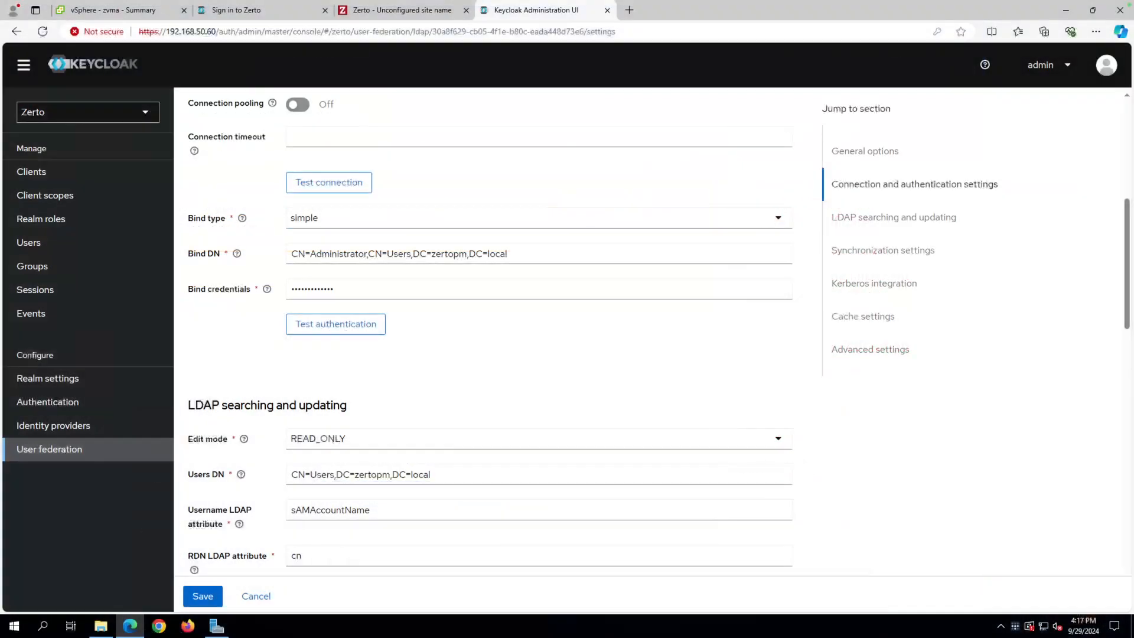
Save the LDAP provider settings with the Save button at the page bottom.
scroll(376, 413, down, 15)
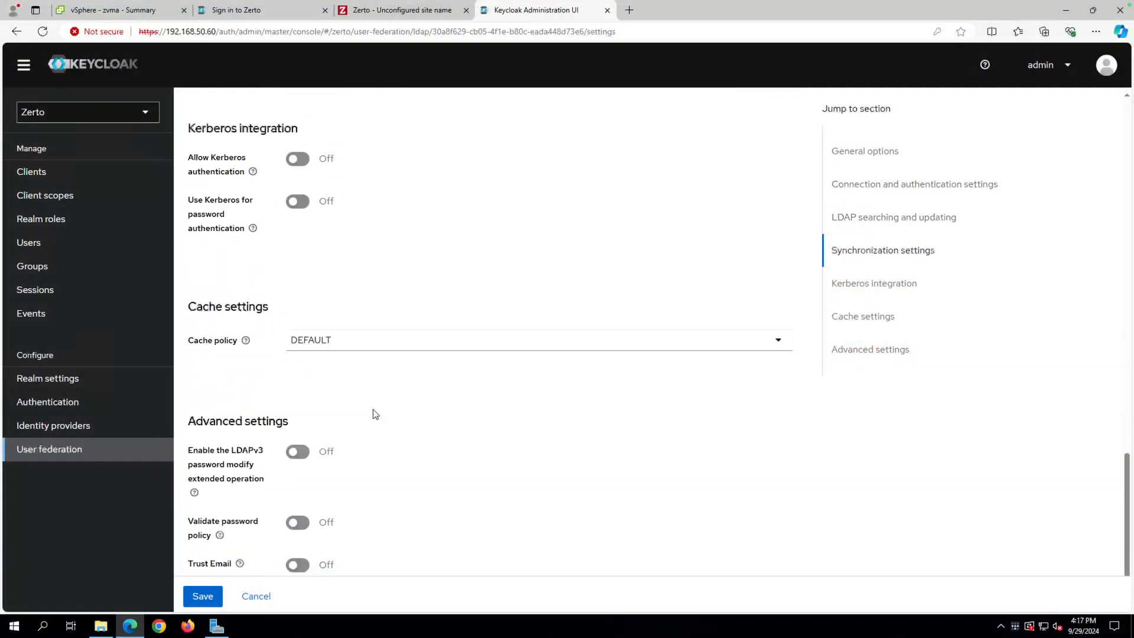
click(202, 596)
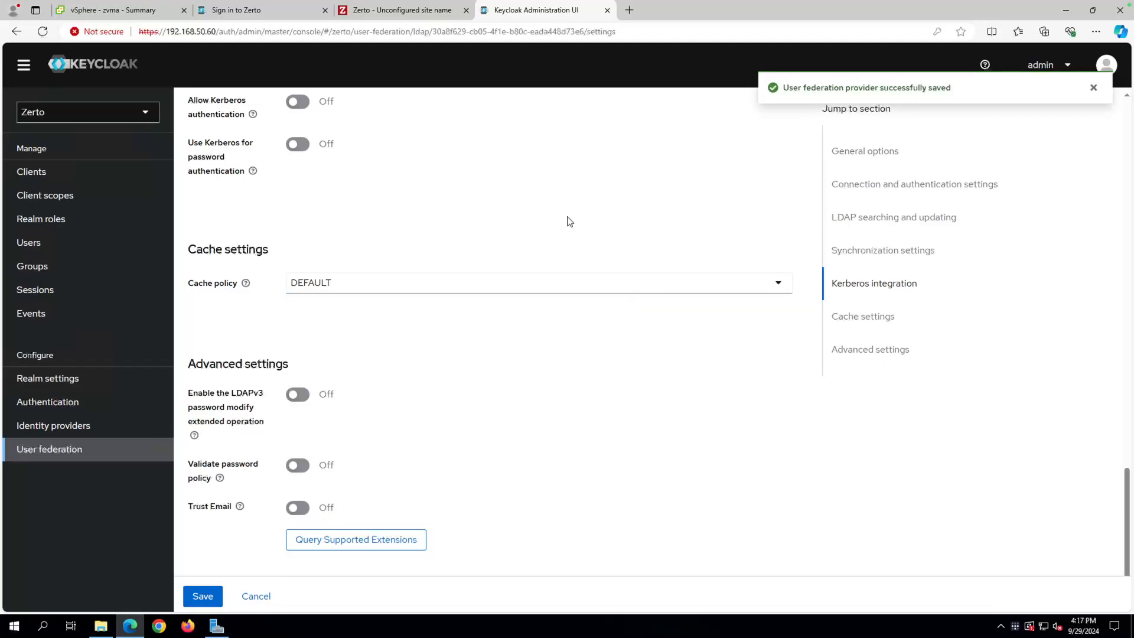
scroll(568, 217, up, 10)
scroll(567, 217, up, 1)
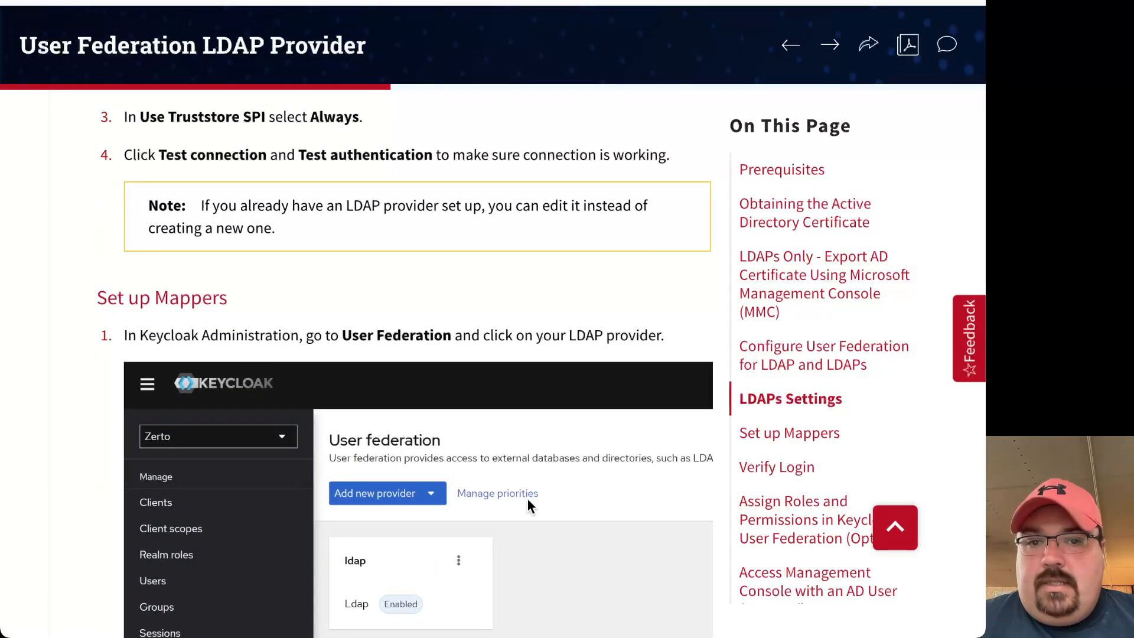
Scroll through the guide's Set up Mappers section to steps 5–6 on zerto-client.
scroll(527, 498, down, 3)
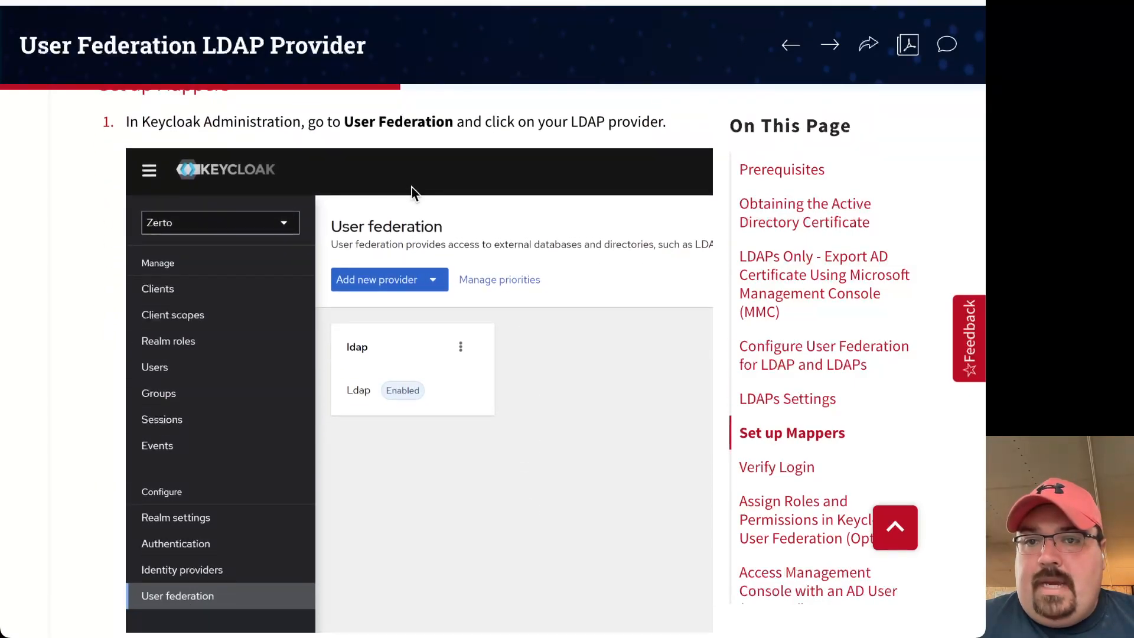
scroll(480, 362, down, 12)
scroll(480, 361, up, 5)
scroll(480, 361, up, 1)
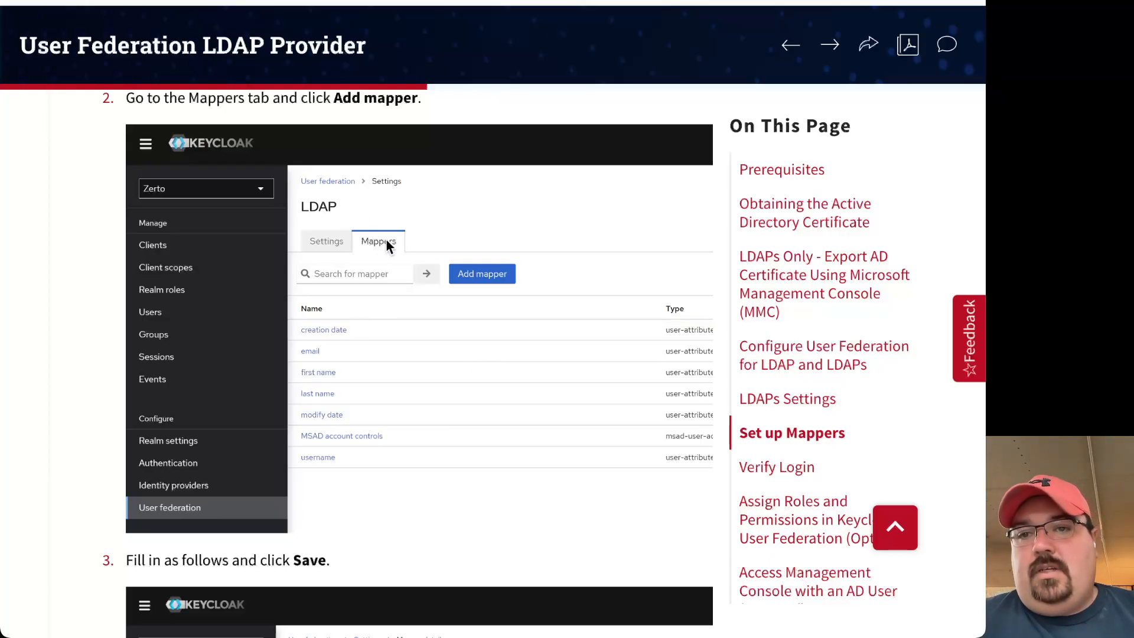
scroll(497, 356, down, 5)
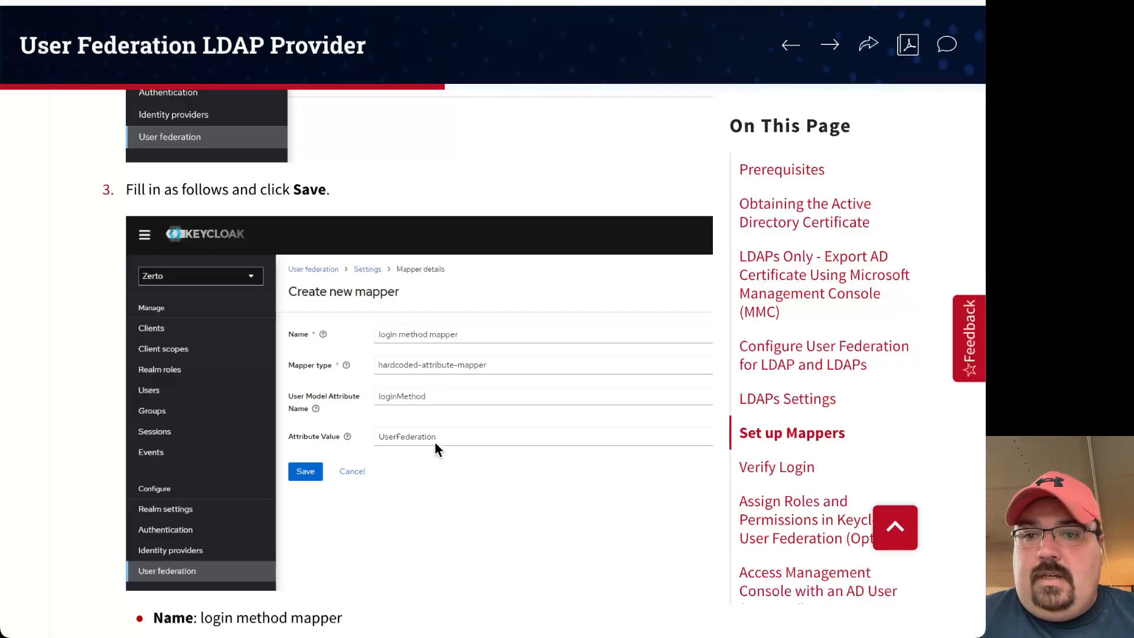
scroll(434, 440, down, 5)
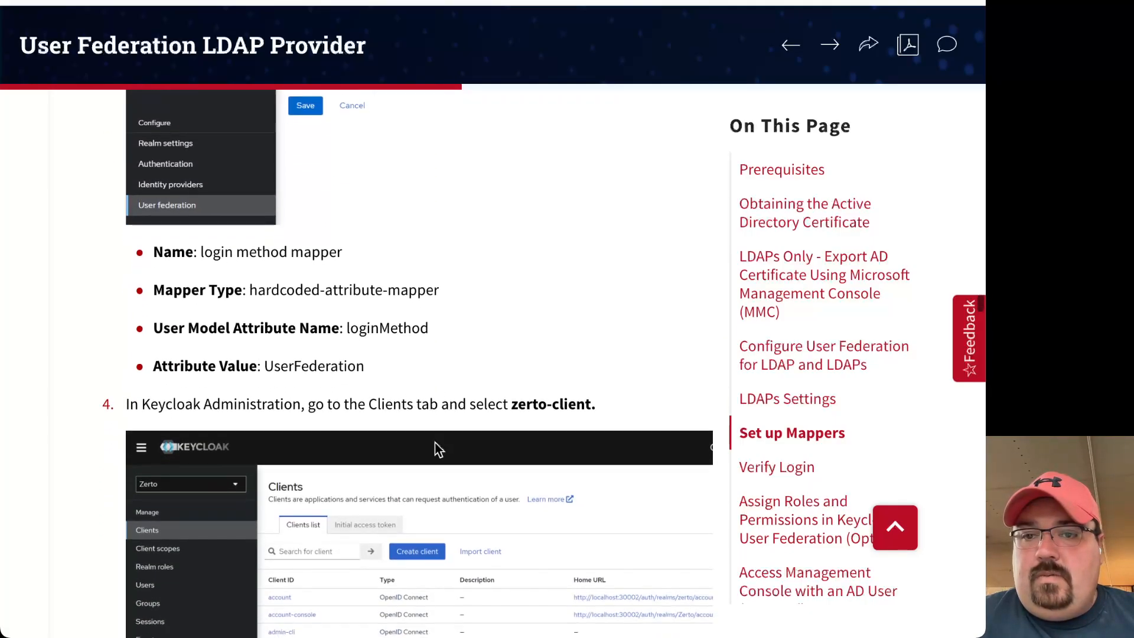
scroll(435, 441, down, 3)
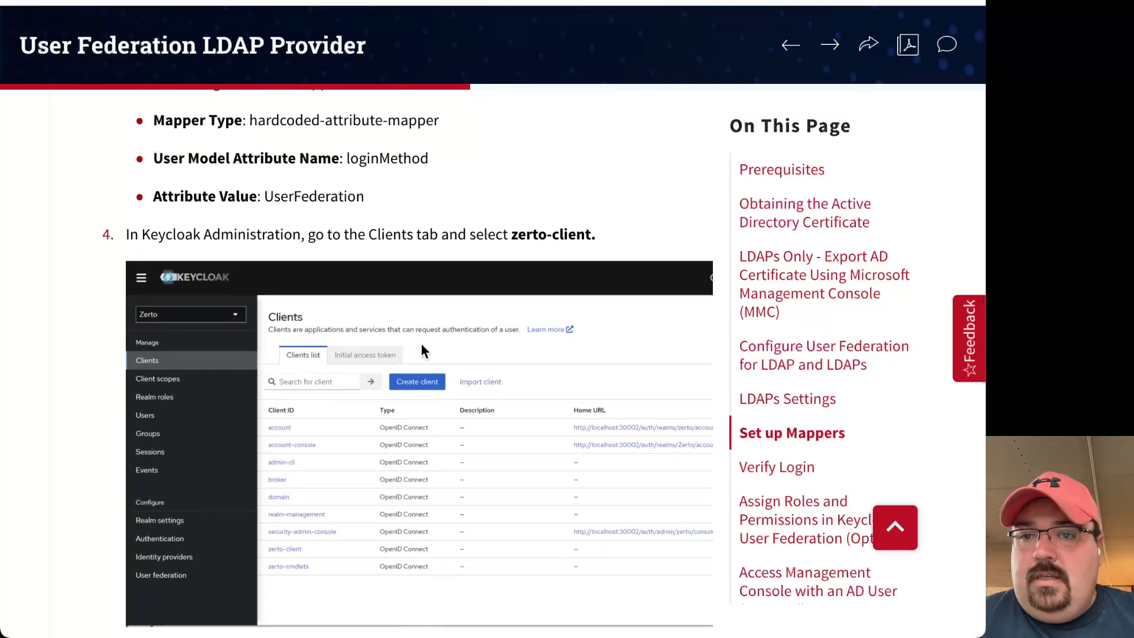
scroll(411, 442, down, 2)
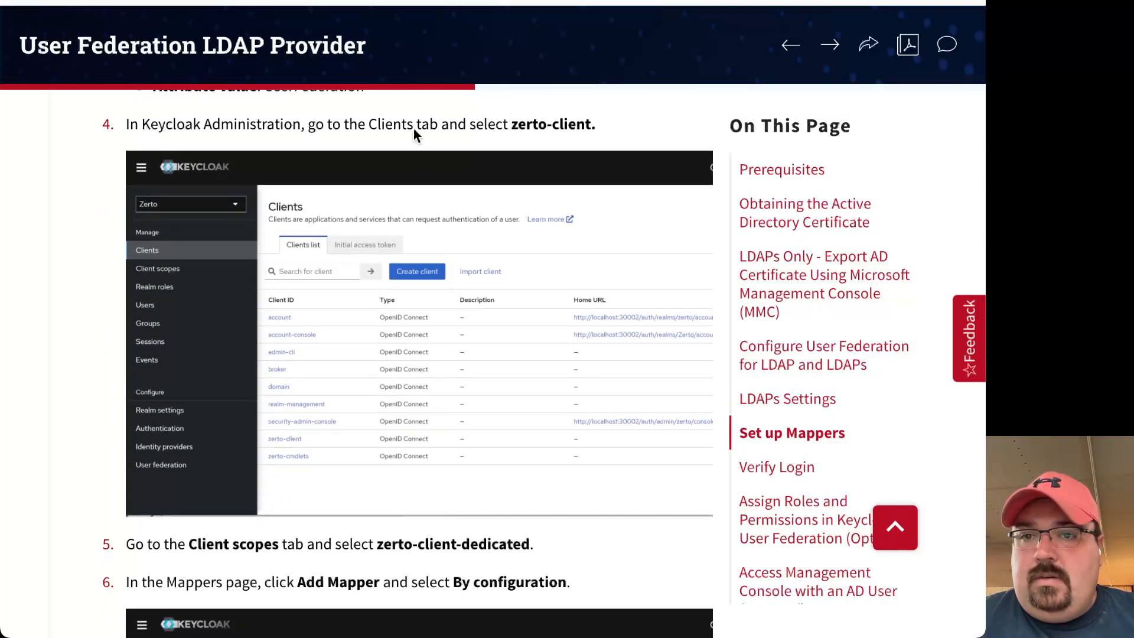
scroll(489, 378, down, 3)
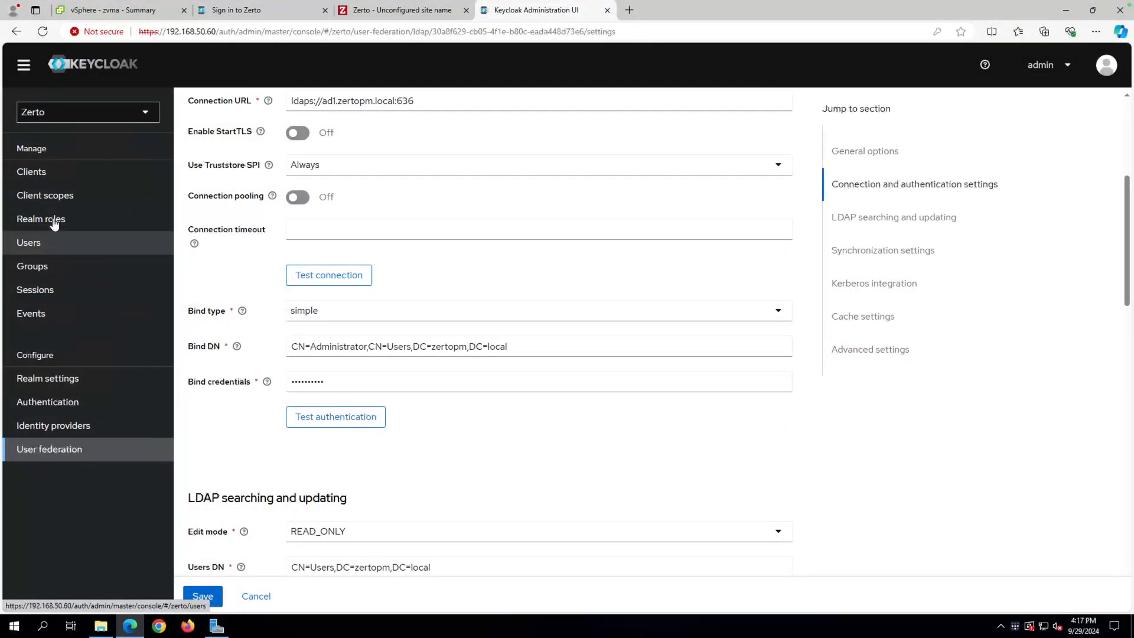
Open zerto-client's Client scopes and go into zerto-client-dedicated's mapper list.
click(62, 177)
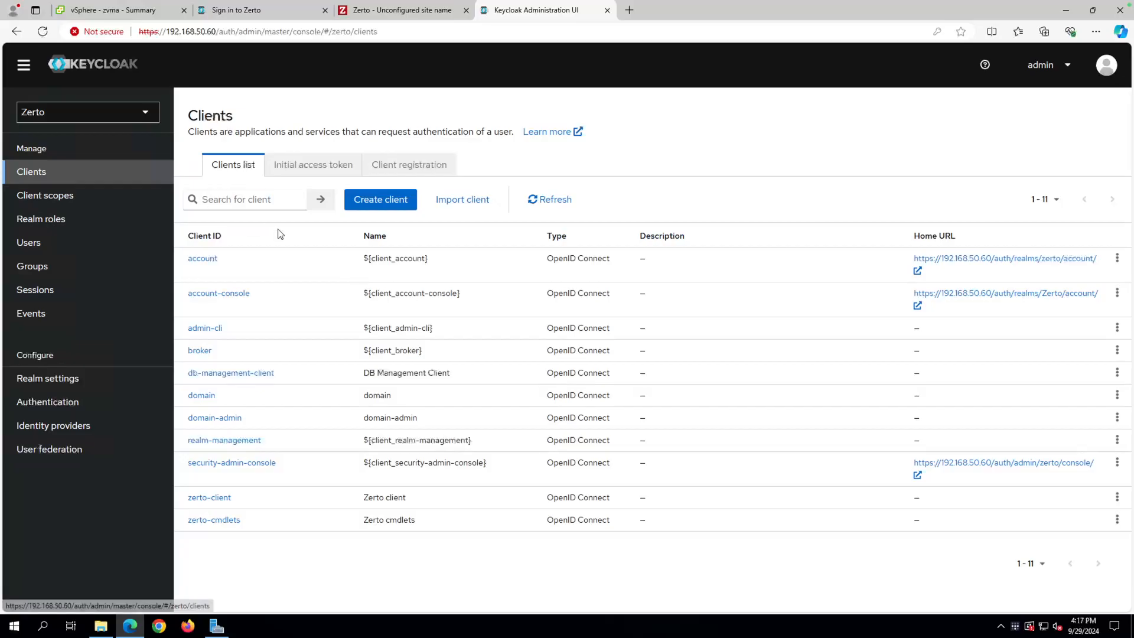
click(209, 497)
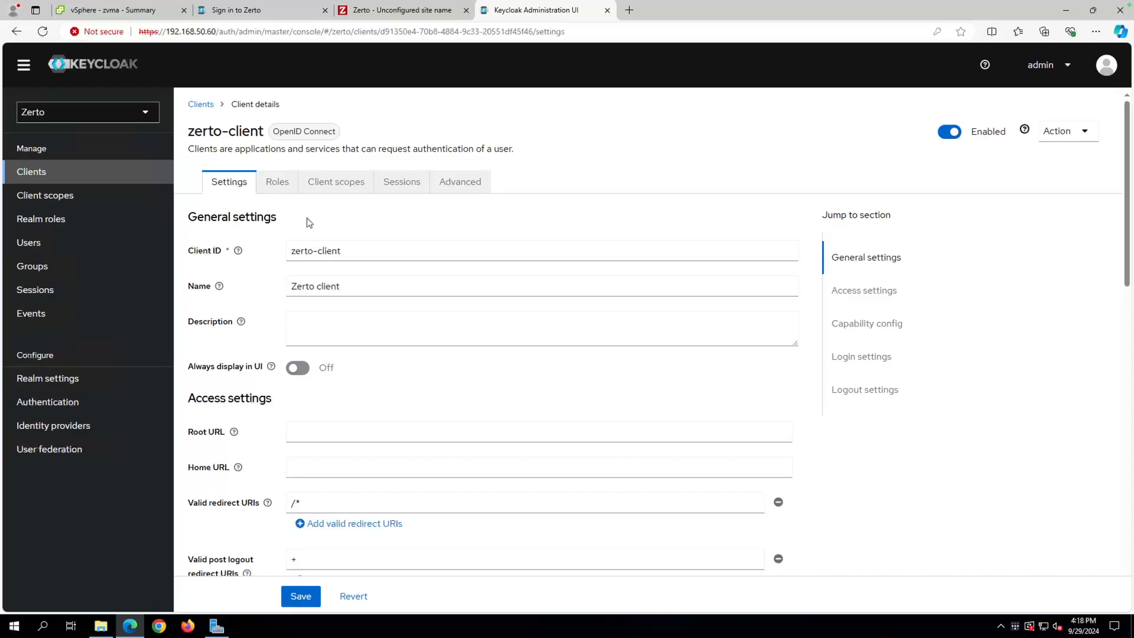
click(344, 187)
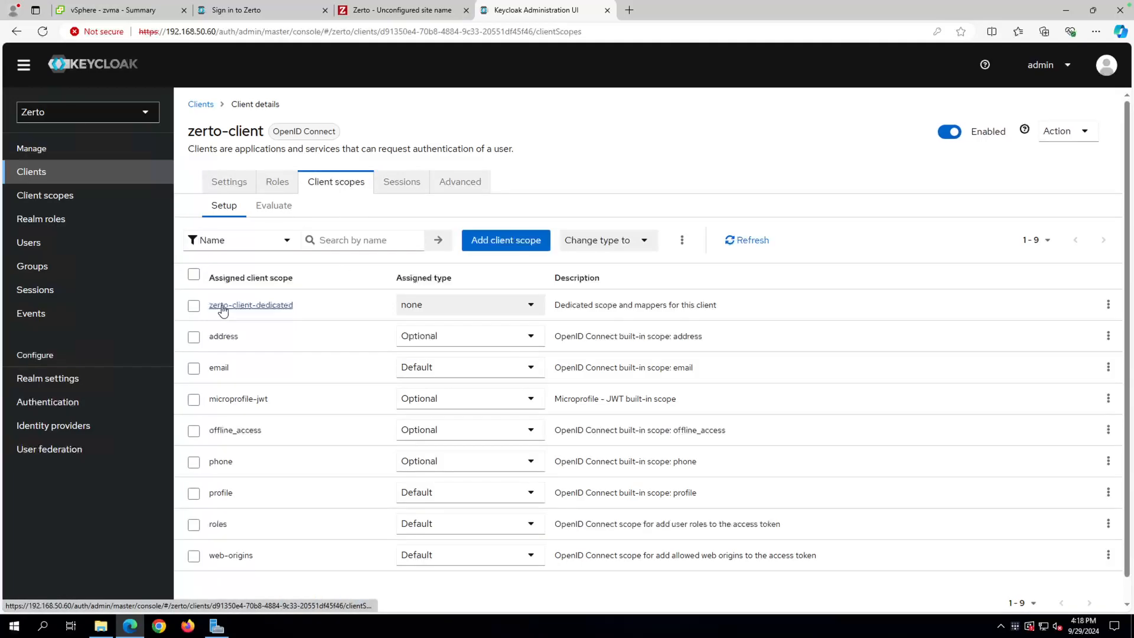
click(261, 314)
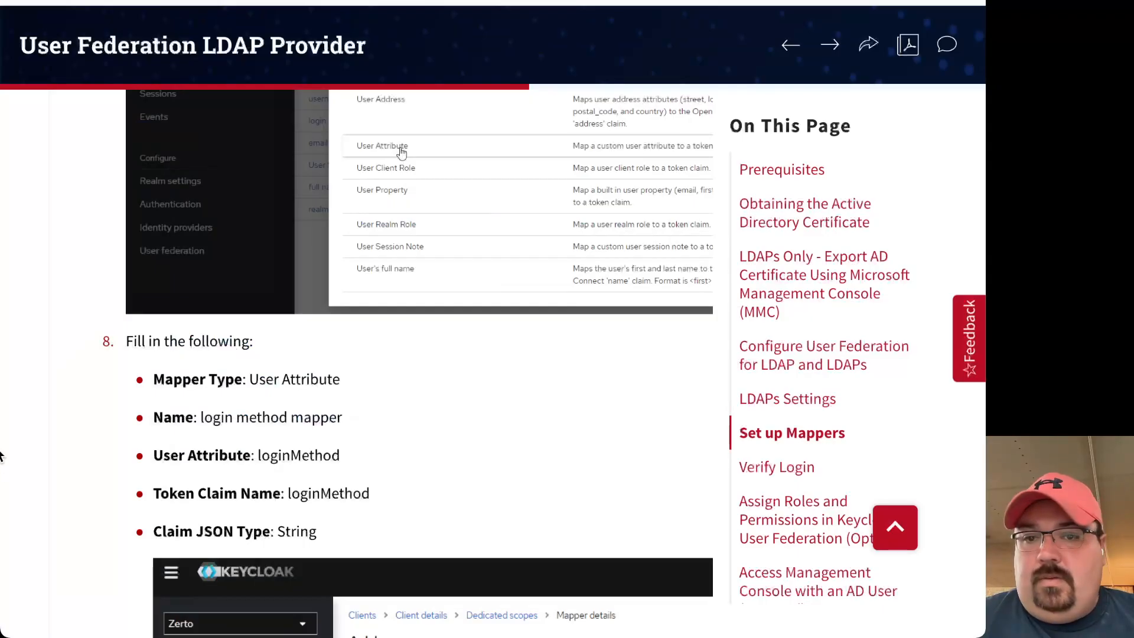
Scroll the guide past step 8 and the Add mapper screenshot to Verify Login.
scroll(369, 413, up, 1)
scroll(370, 419, down, 2)
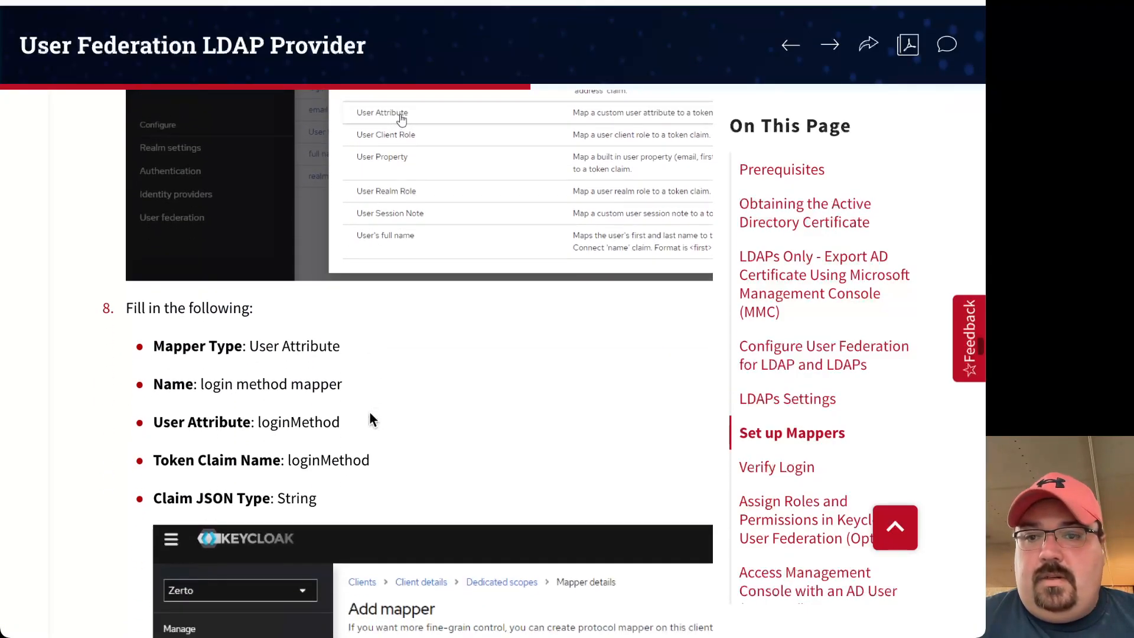
scroll(349, 494, down, 5)
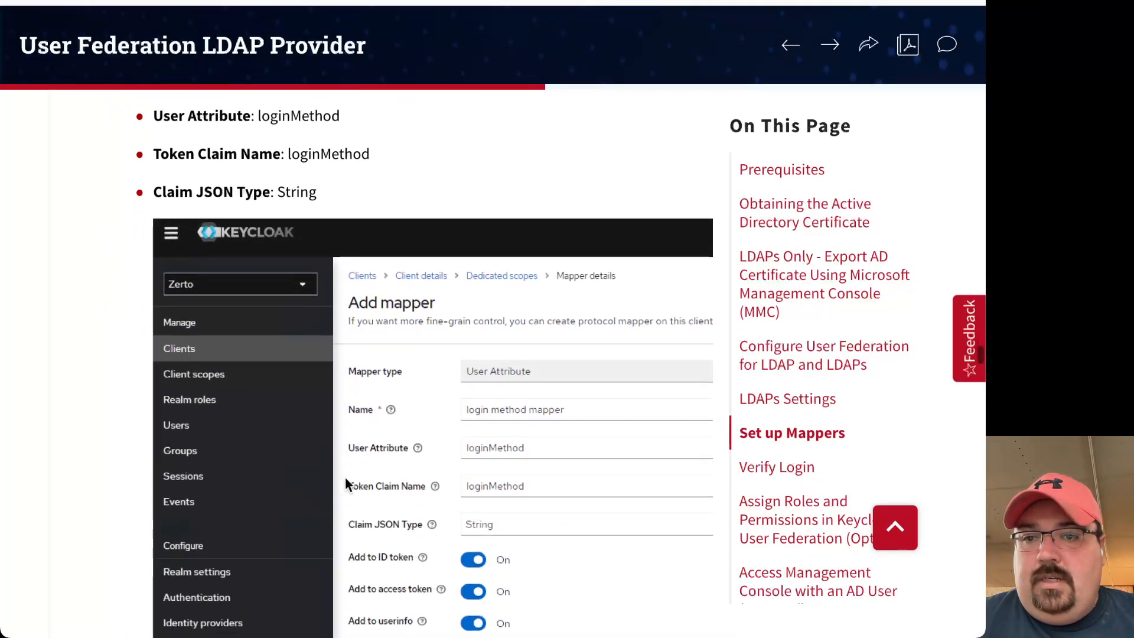
scroll(377, 406, down, 10)
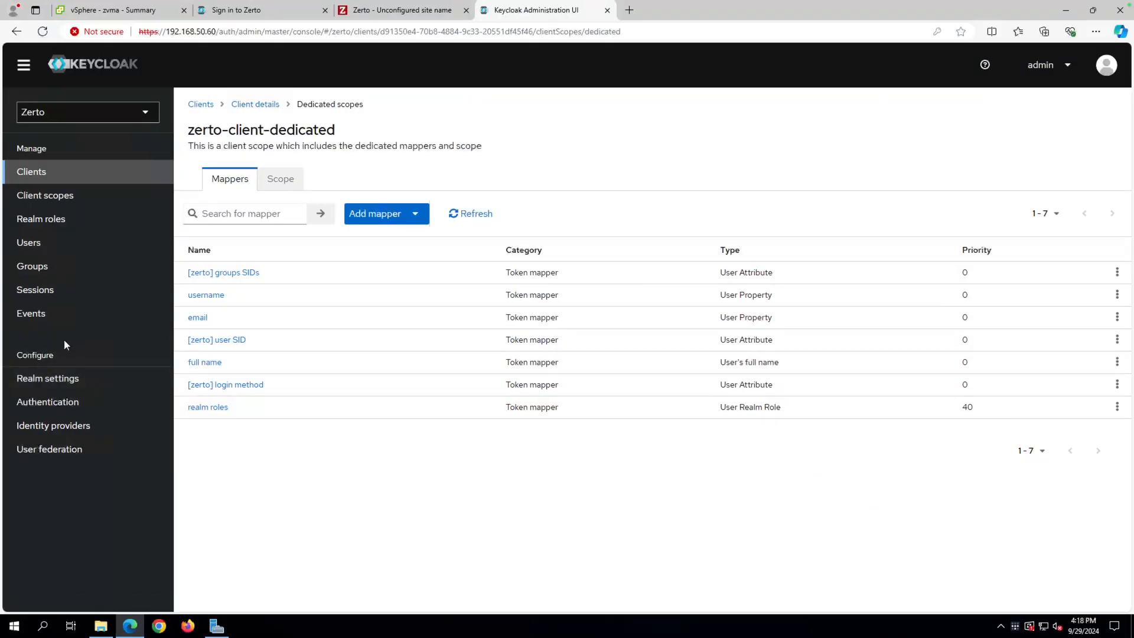
Go through Clients to the User federation page listing the disabled ldaps provider.
click(48, 176)
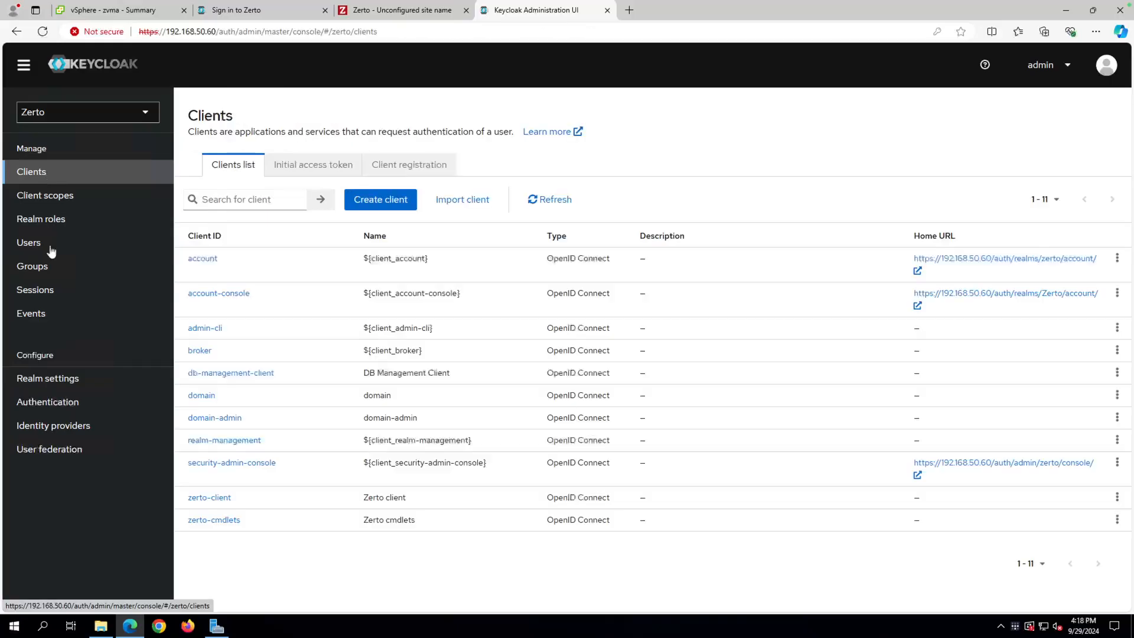
click(67, 454)
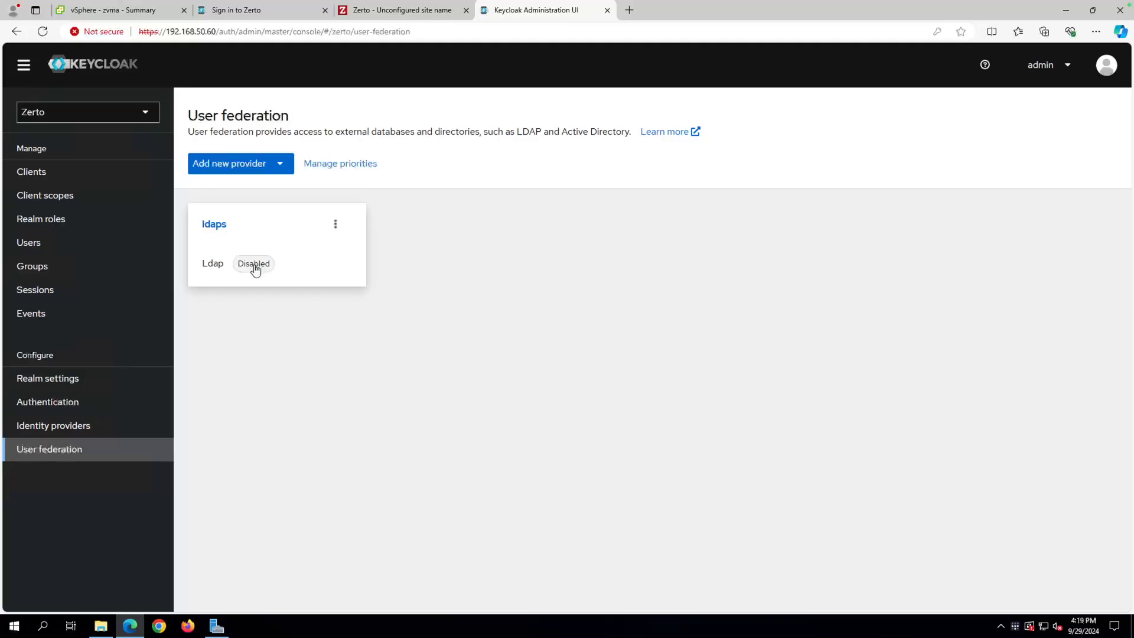
Switch the ldaps provider to Enabled, save it, and move to the Zerto browser tab.
click(213, 224)
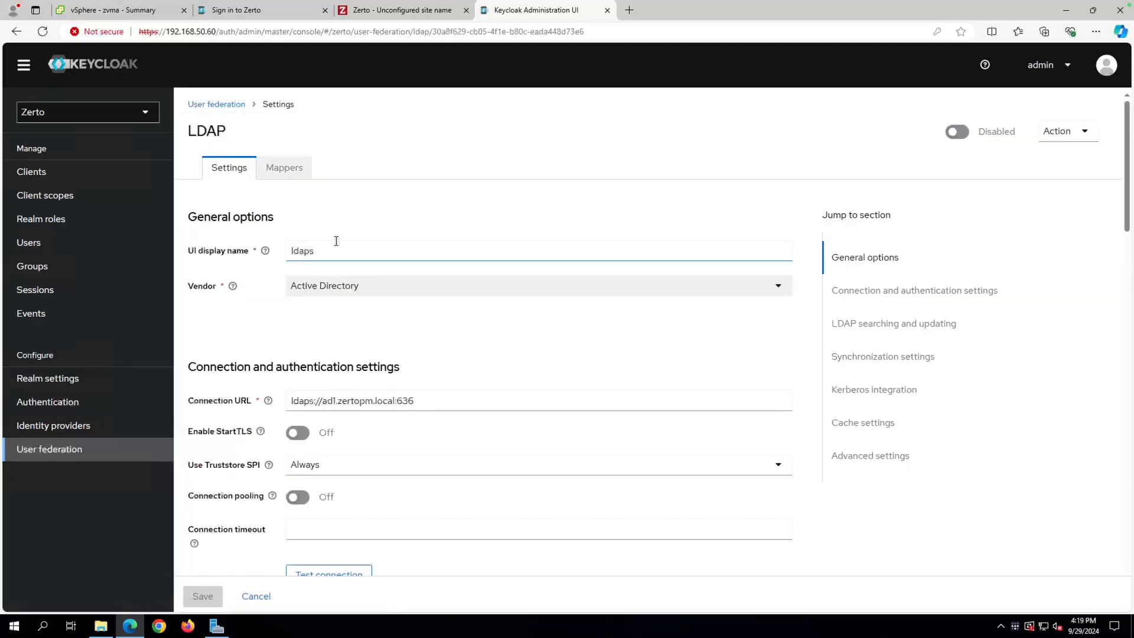
click(960, 133)
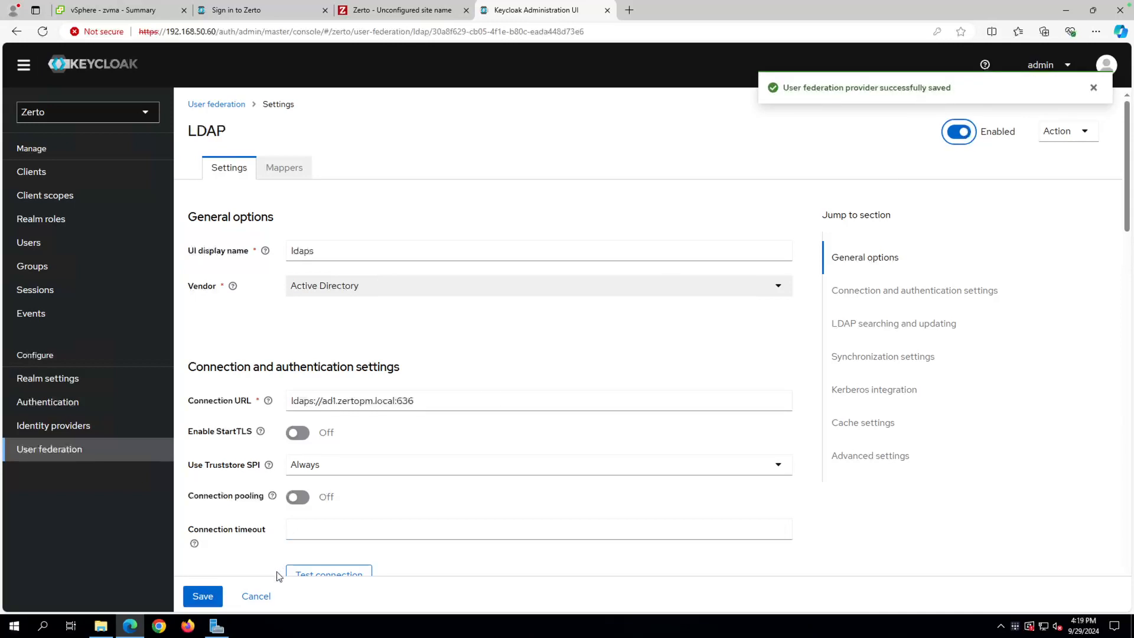
click(202, 596)
click(418, 12)
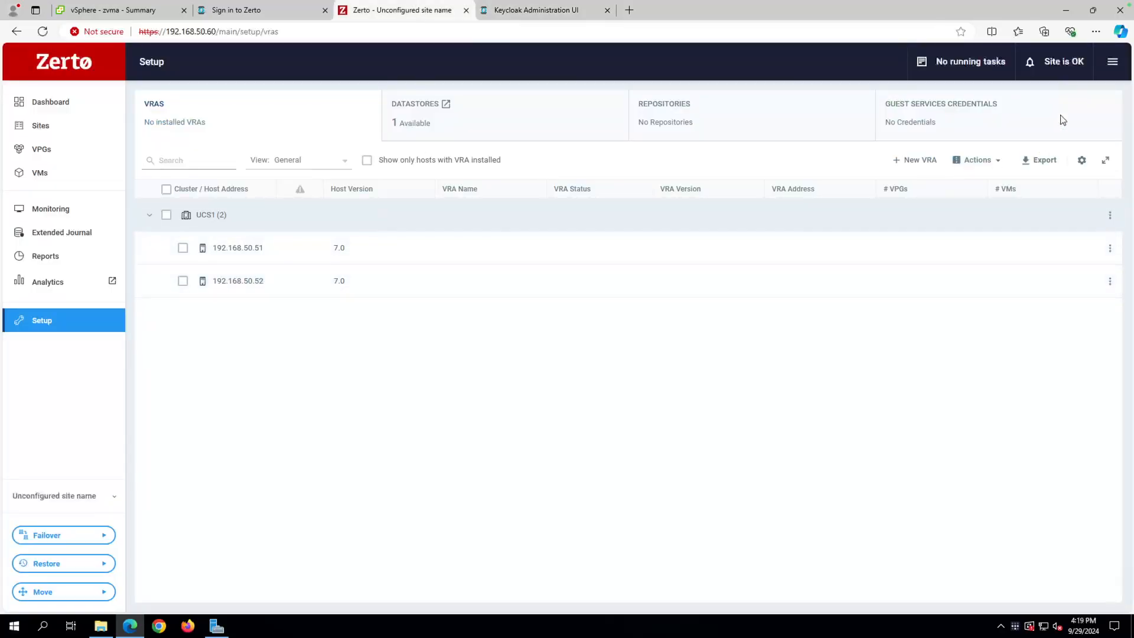
Log out of Zerto and sign back in as administrator with its password.
click(1112, 62)
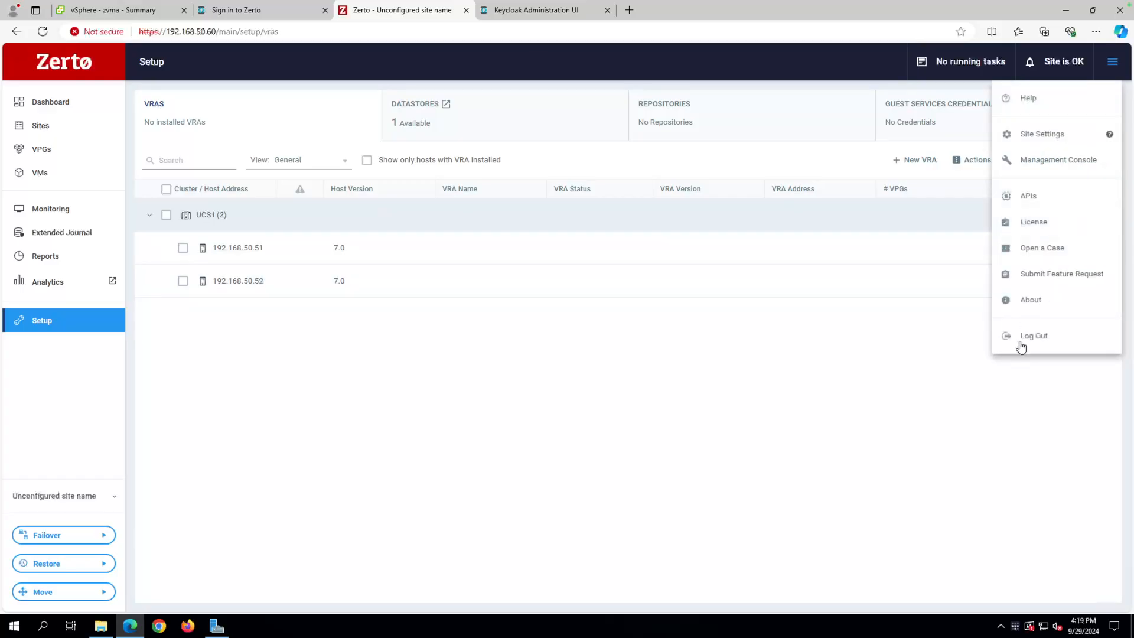
click(1018, 348)
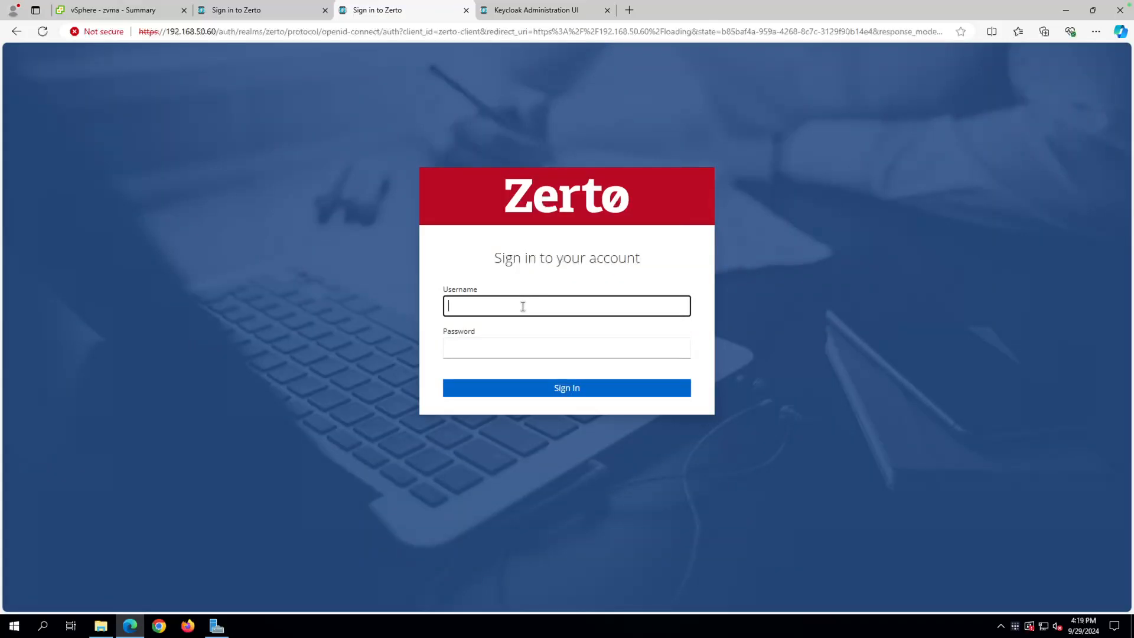
text(administrator)
click(522, 348)
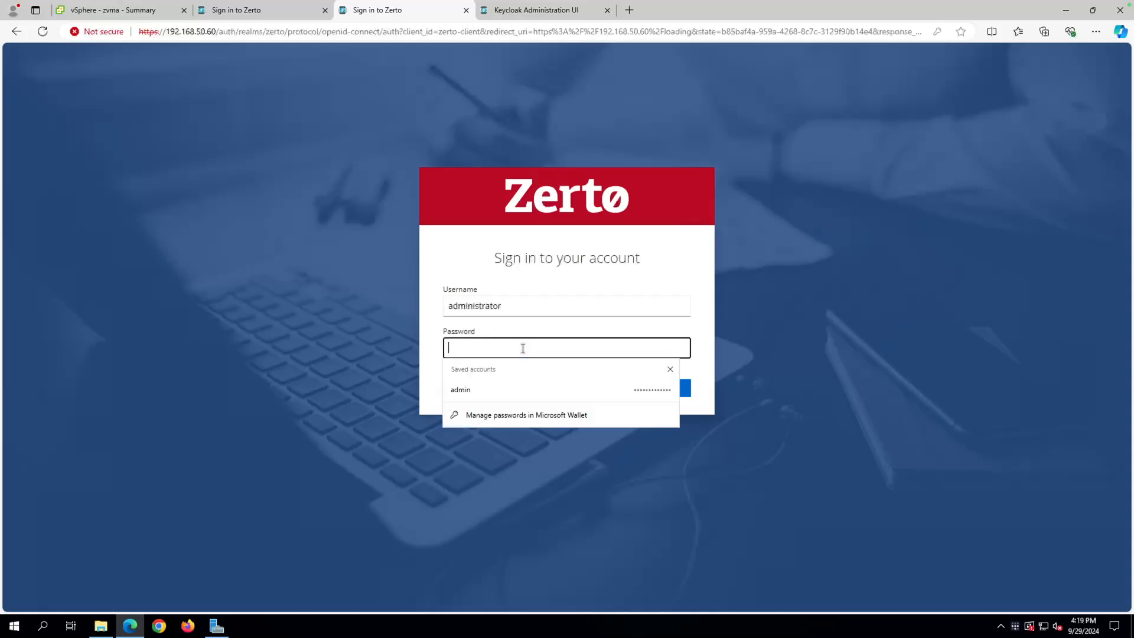
text(Z)
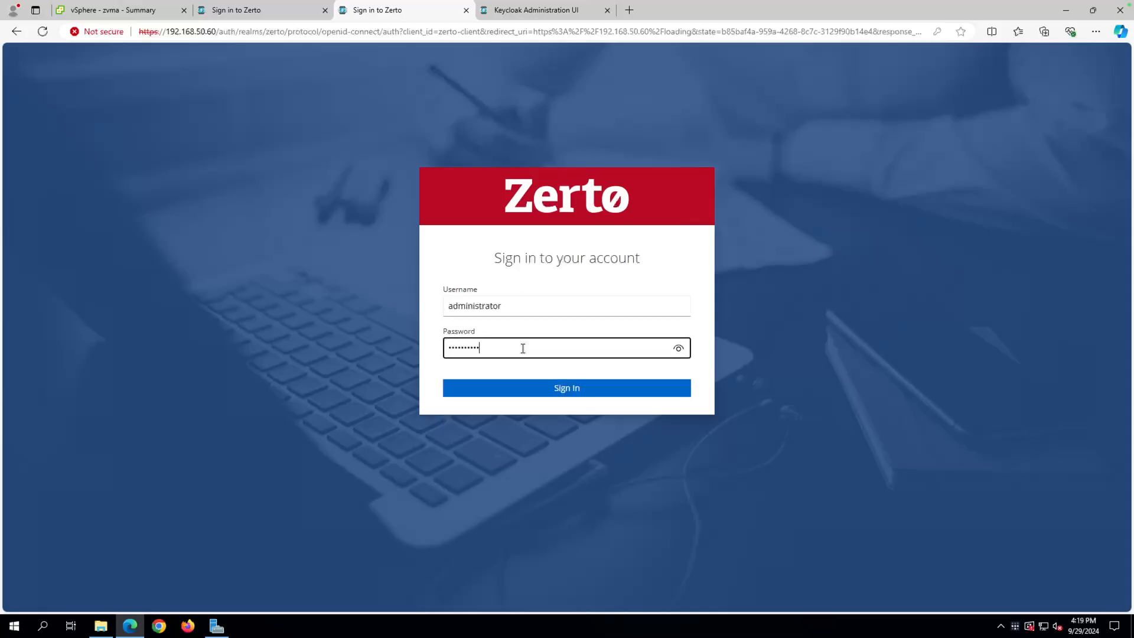
key(Return)
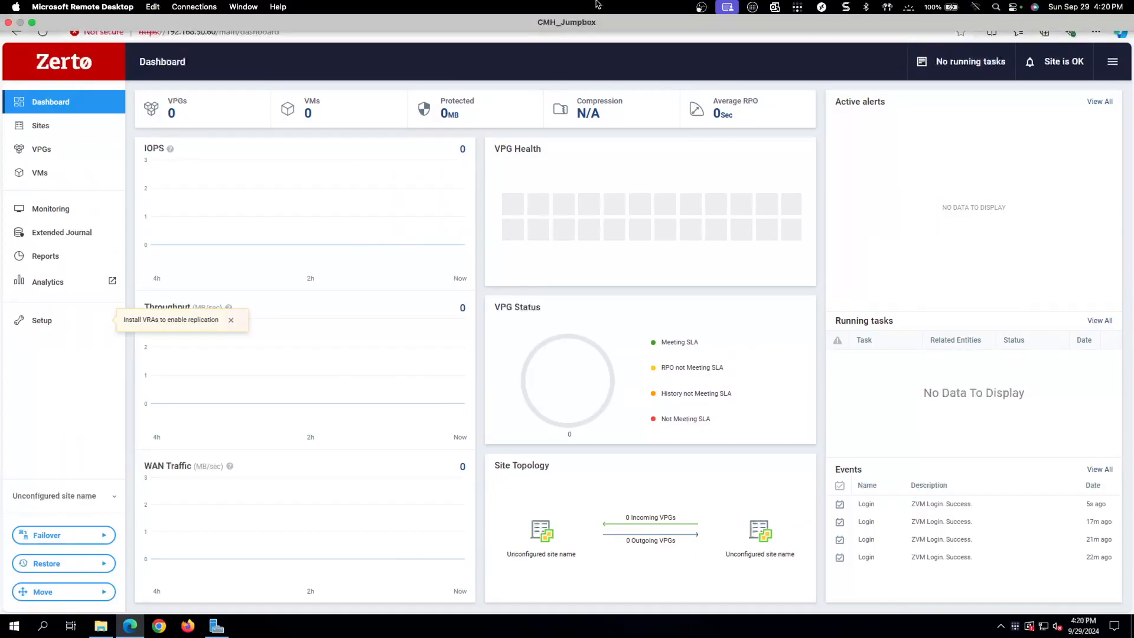
Log out of the Zerto dashboard again and sign in with the saved admin credentials.
key(ctrl+Right)
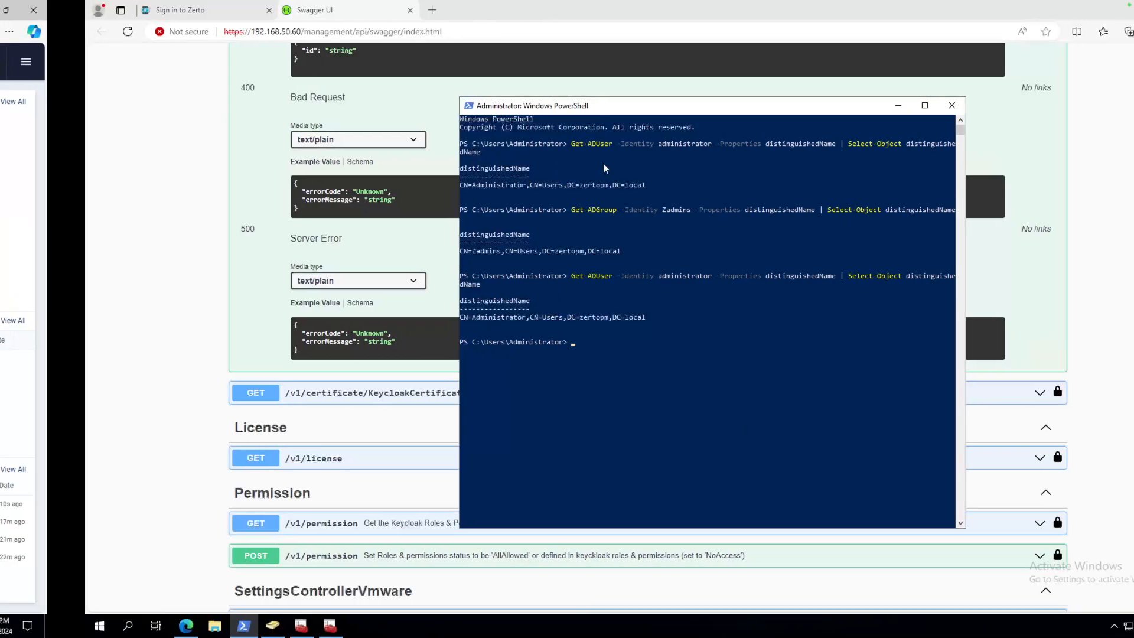
key(ctrl+Left)
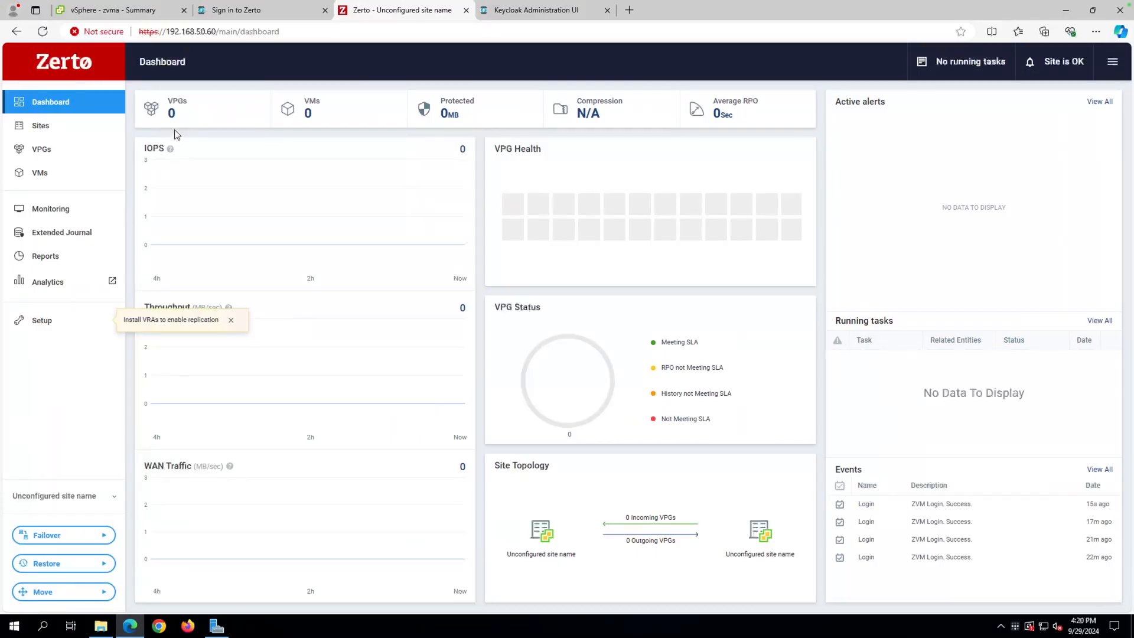
click(1112, 63)
click(1045, 337)
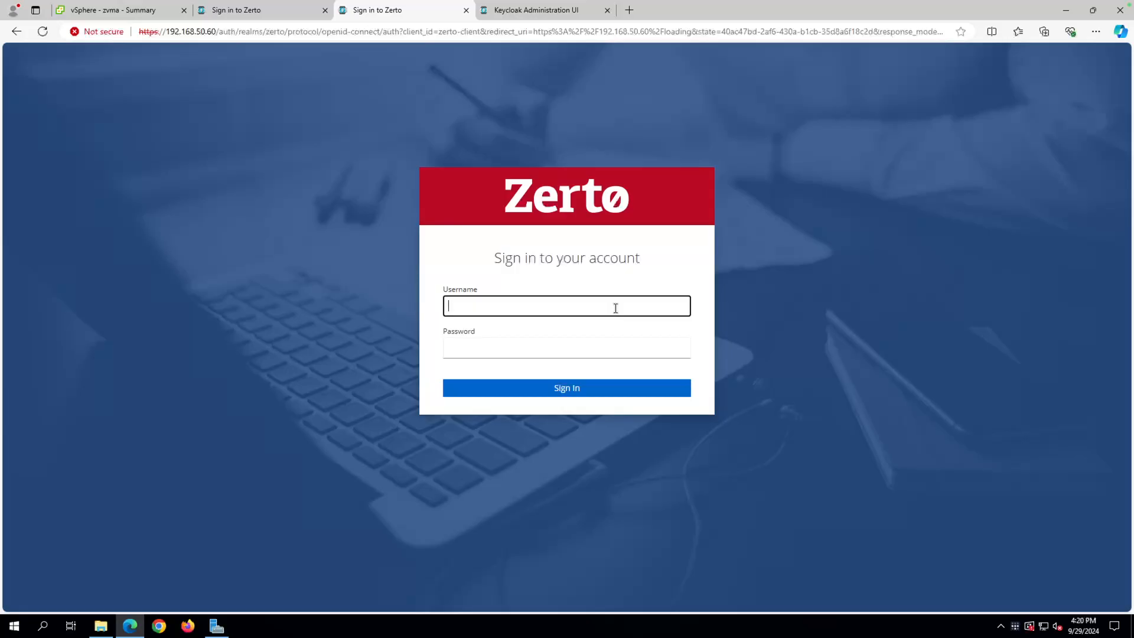
text(admin)
key(Tab)
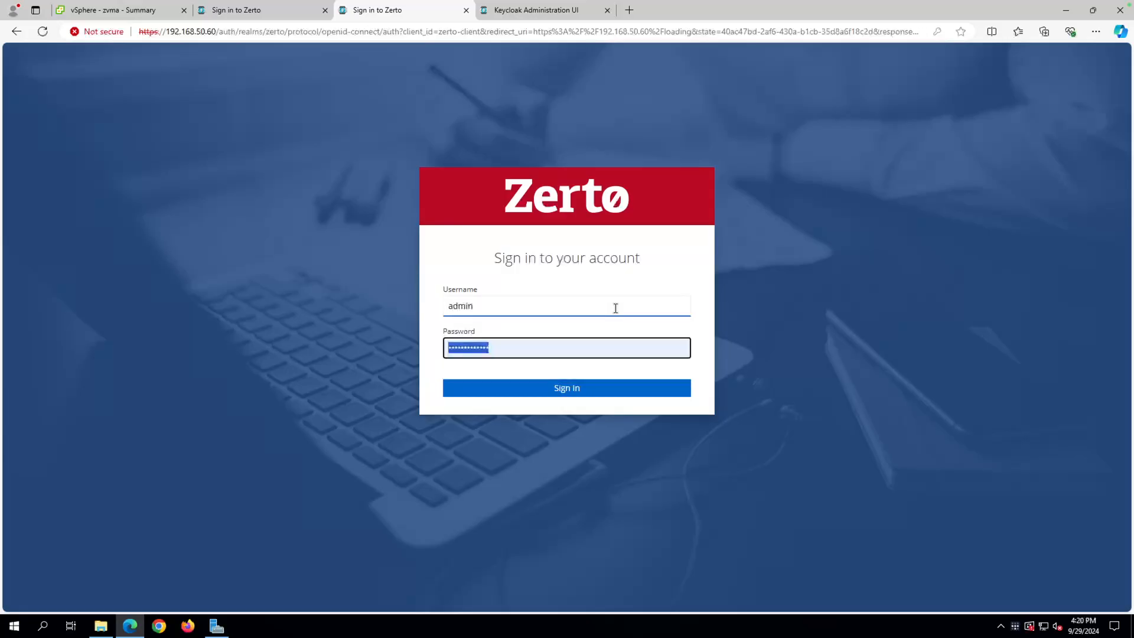
key(Return)
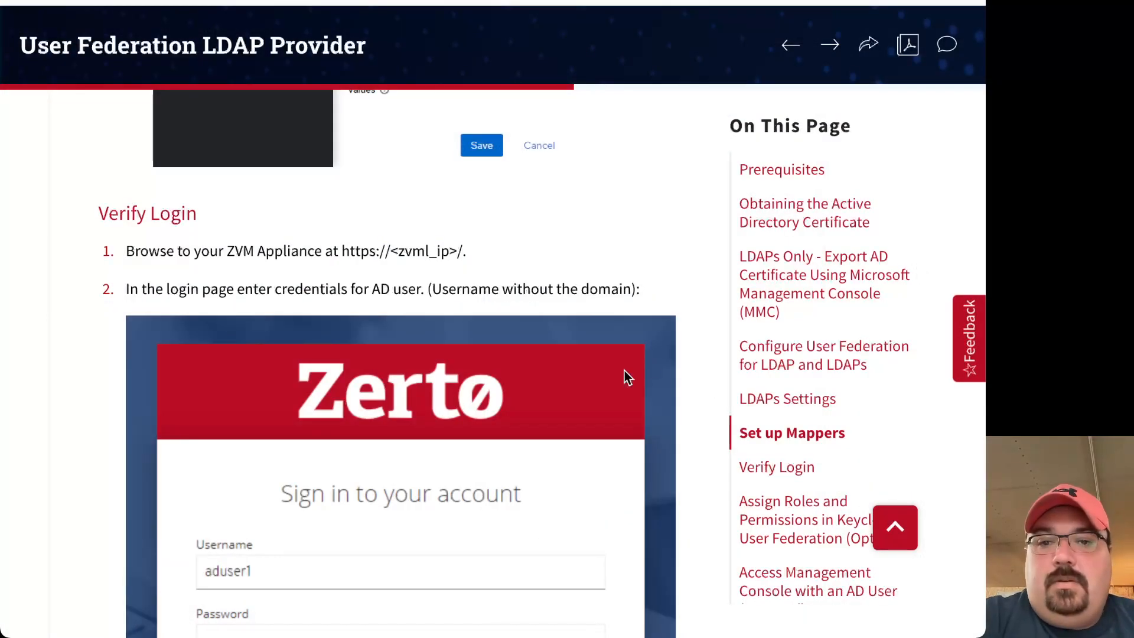
scroll(625, 370, down, 6)
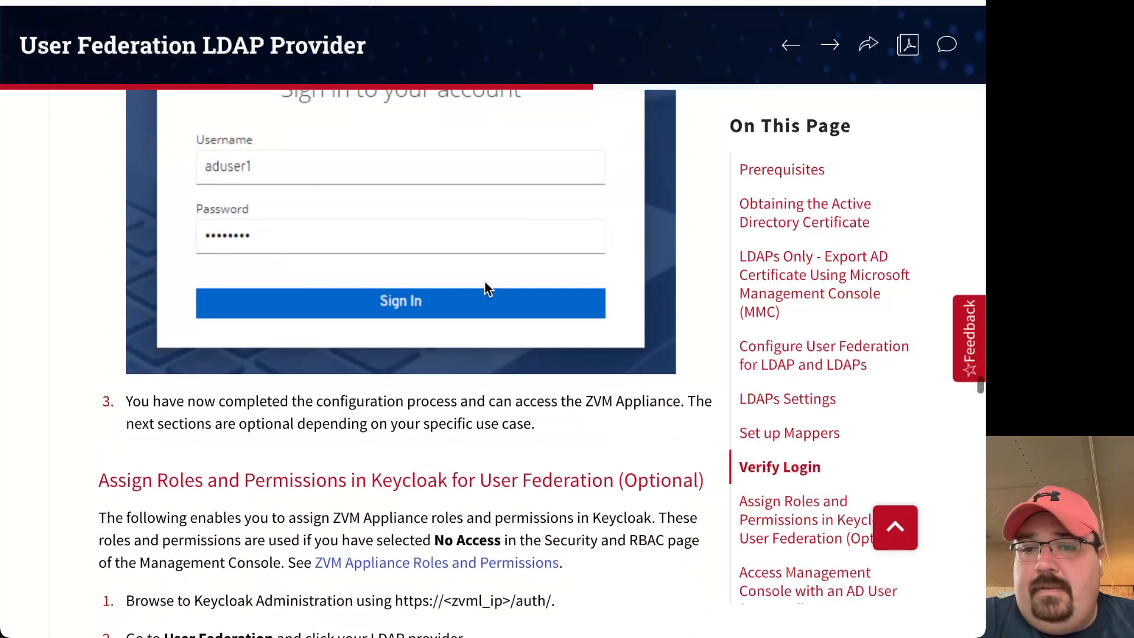
scroll(518, 447, down, 3)
scroll(519, 454, down, 3)
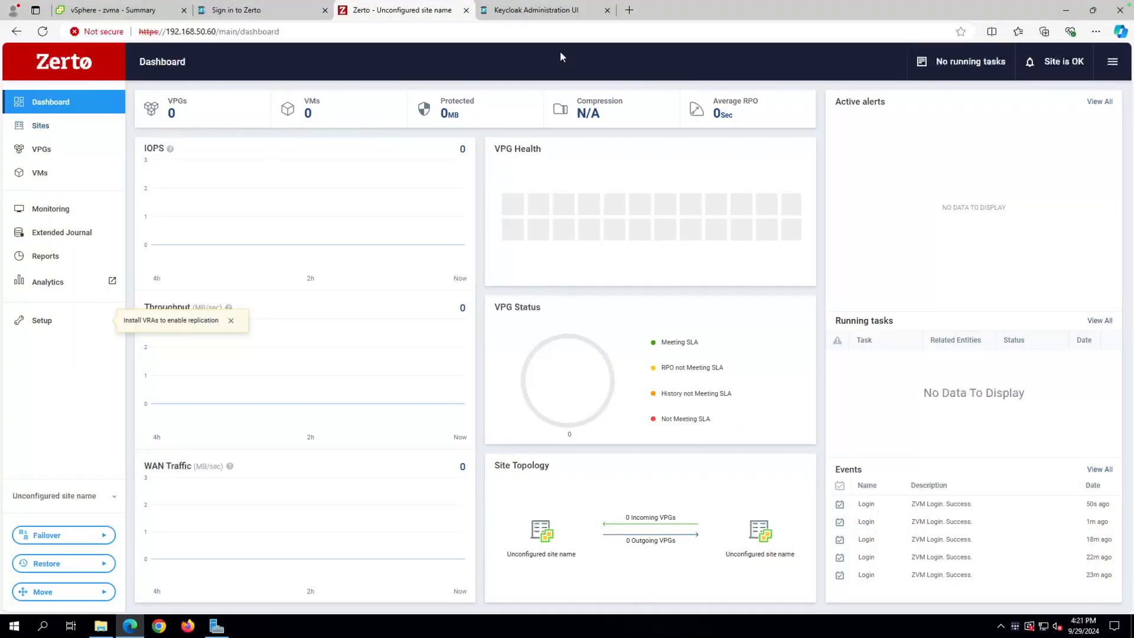
Load the Keycloak console at /auth and open the Zerto realm's Users list.
drag(225, 33, 418, 33)
key(BackSpace)
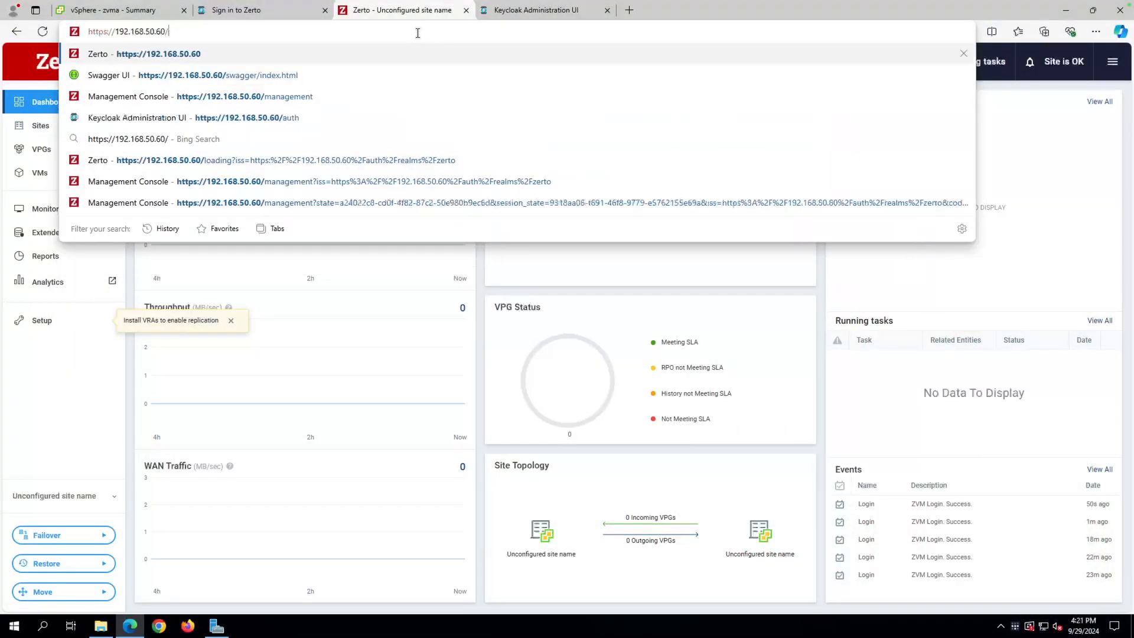
text(auth)
key(Return)
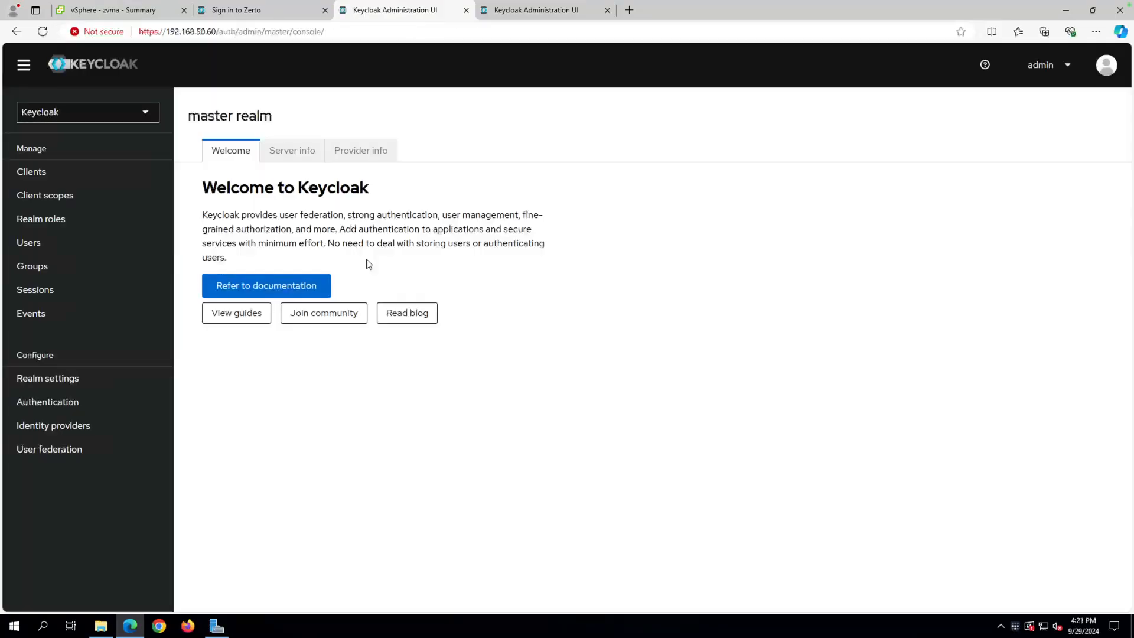
click(76, 118)
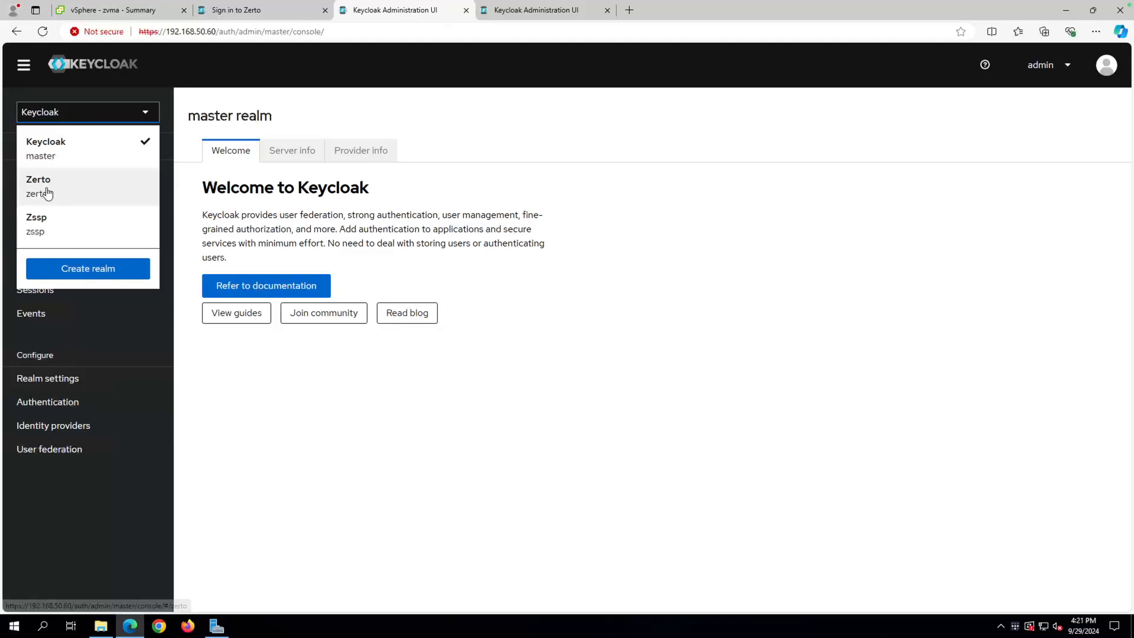
click(47, 192)
click(30, 247)
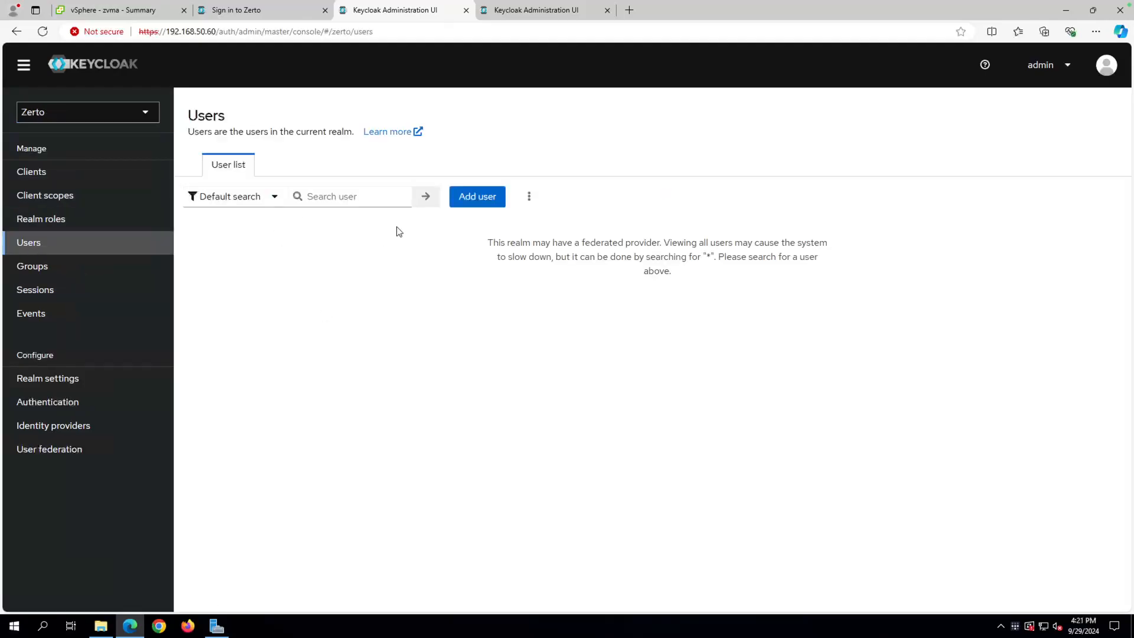
click(57, 220)
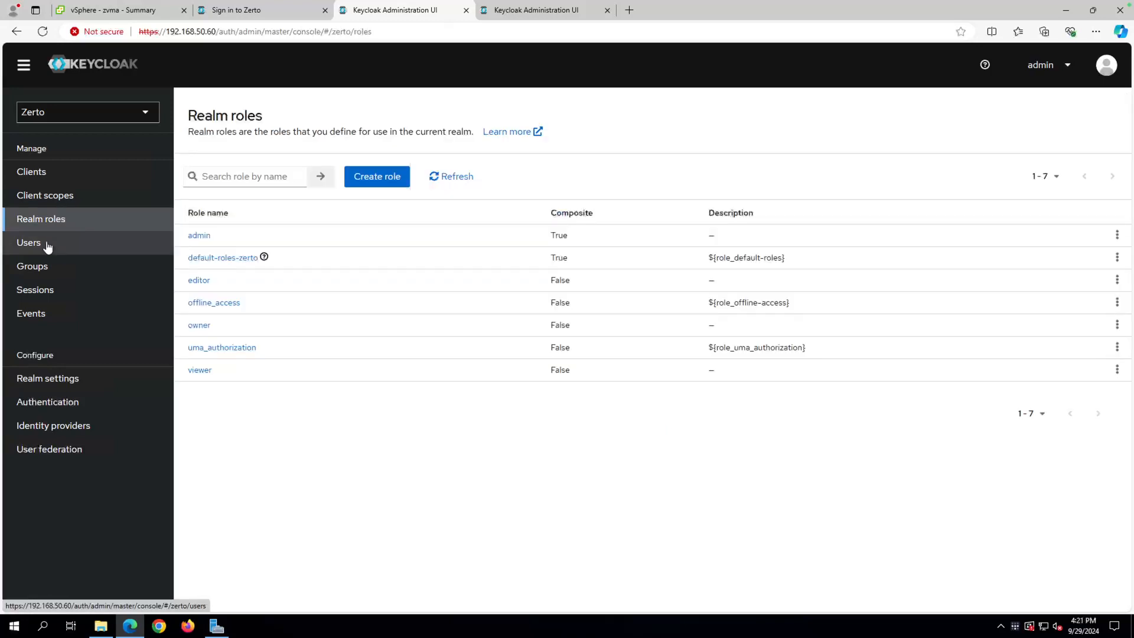
click(47, 245)
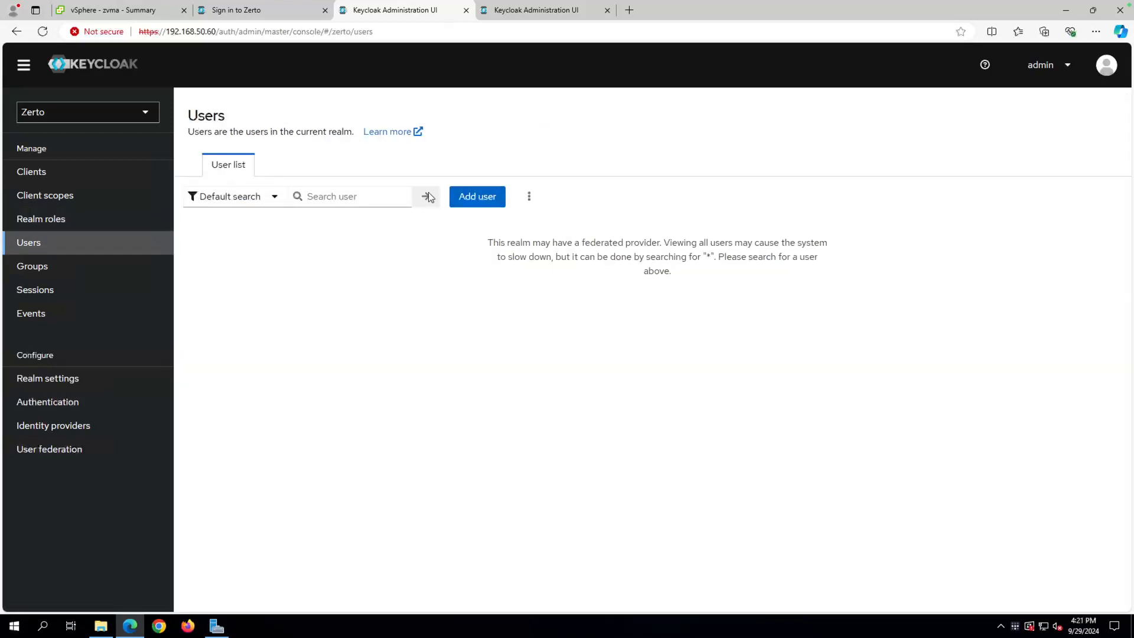
Search for 'admin', open the admin user, and show its admins and viewers groups.
click(370, 198)
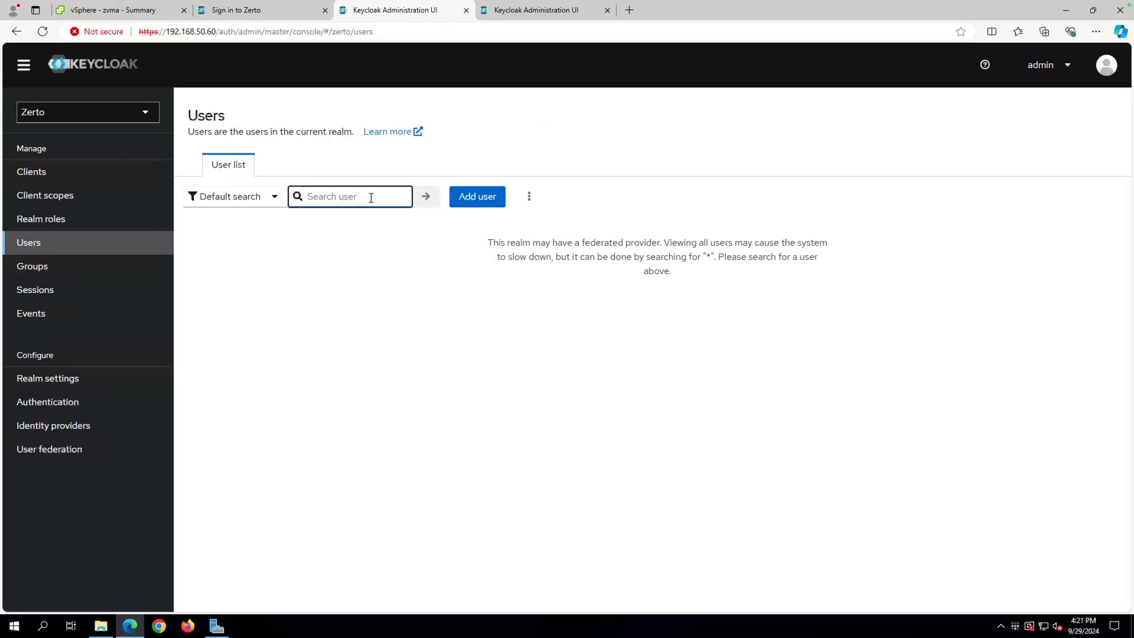
text(a)
key(Return)
click(371, 198)
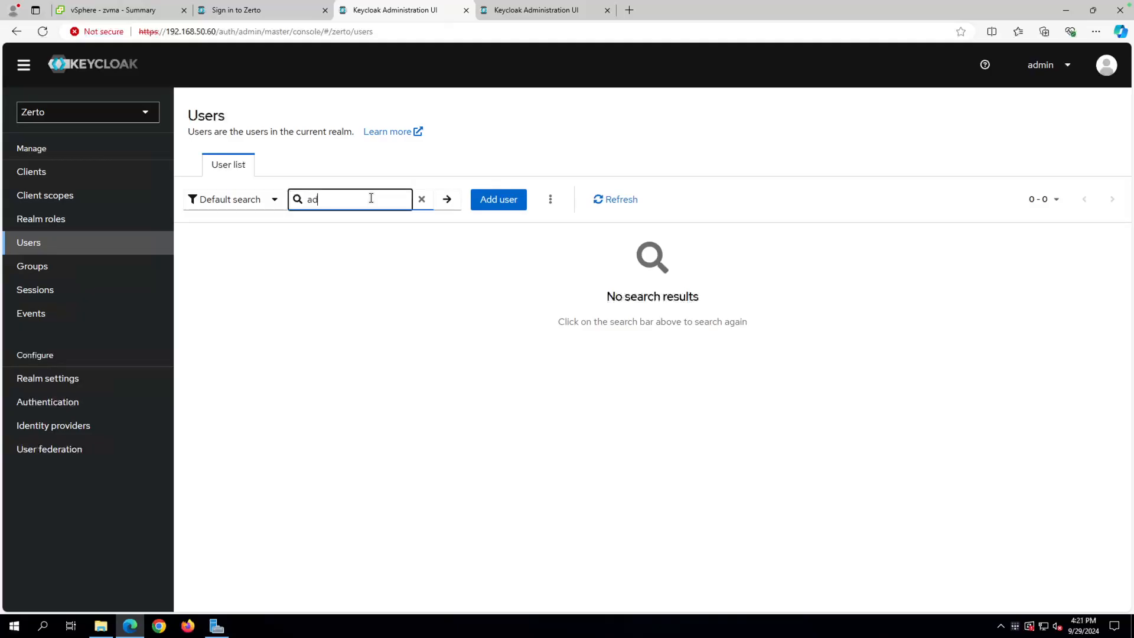
text(dmin)
key(Return)
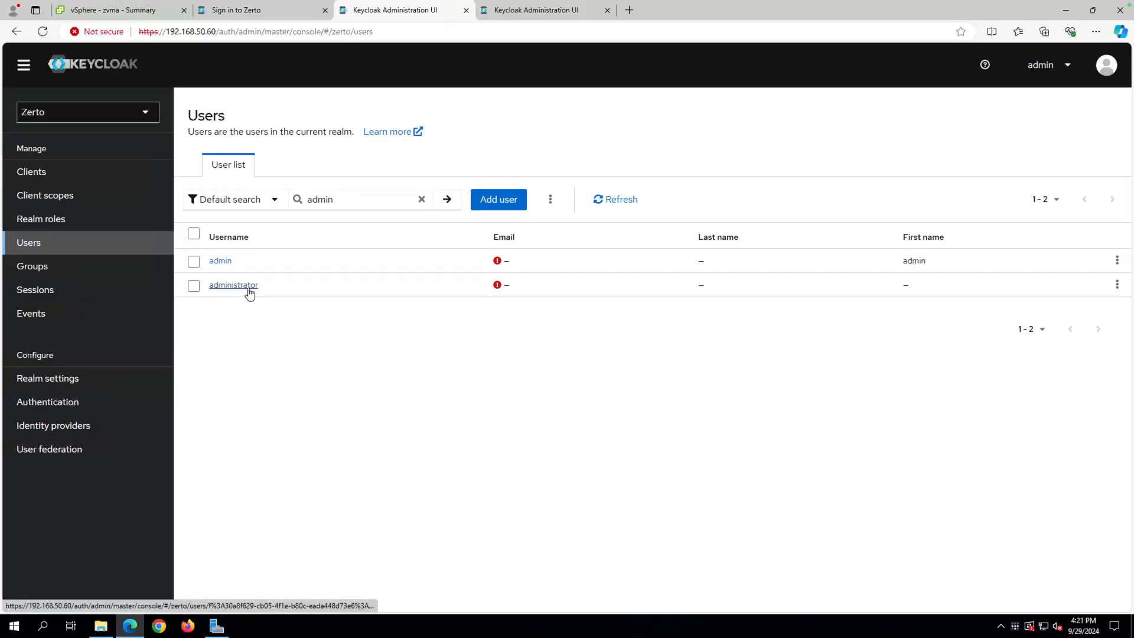
click(221, 261)
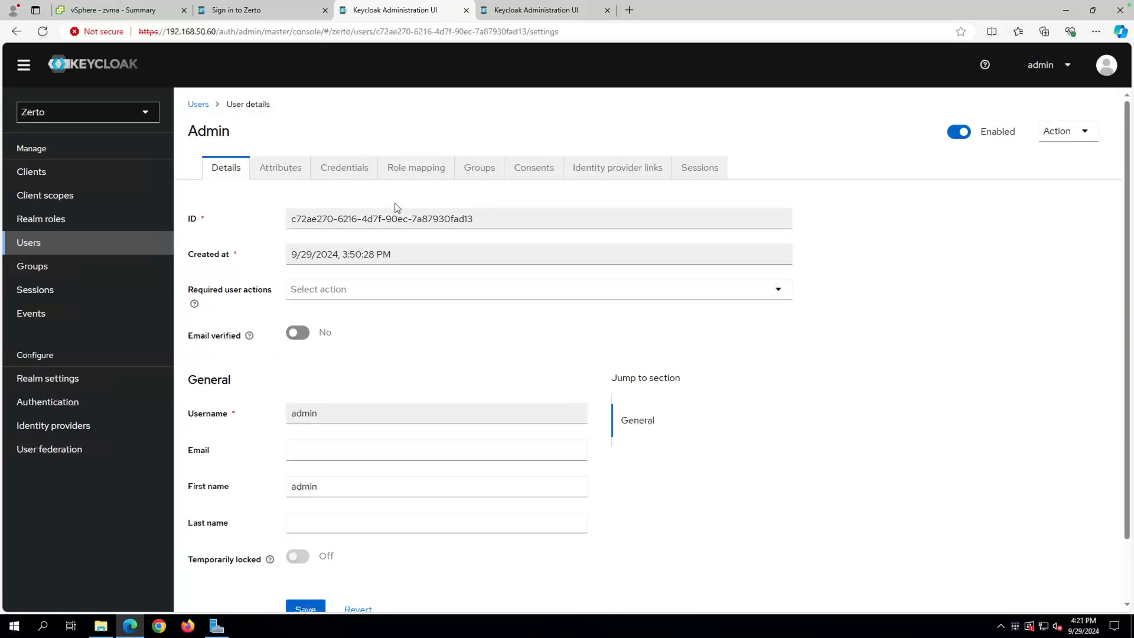
click(424, 173)
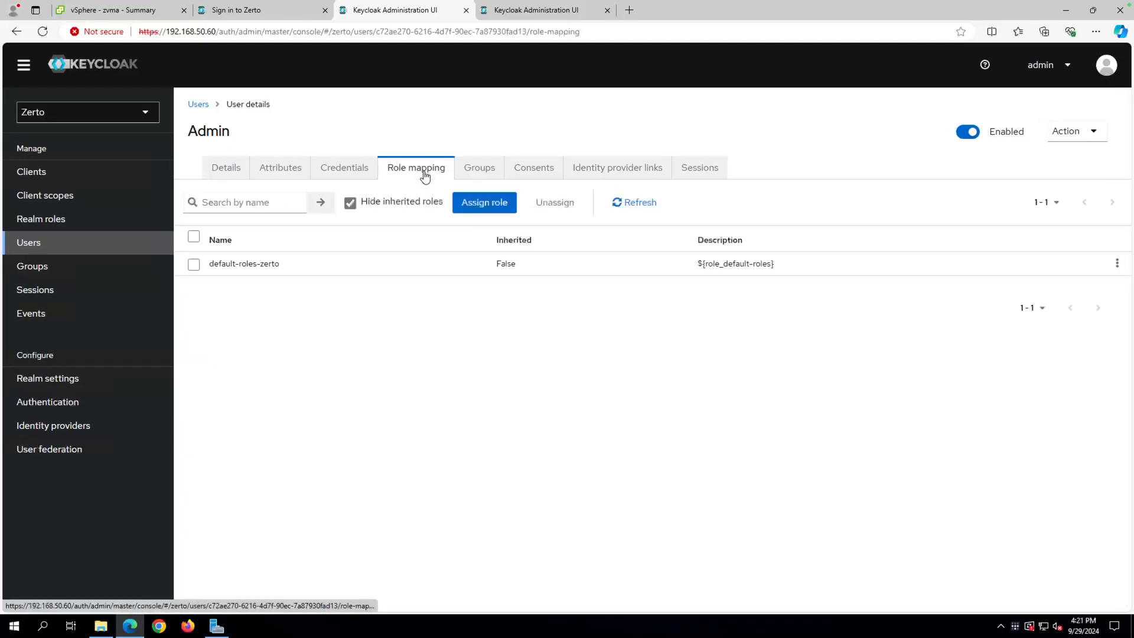
click(482, 173)
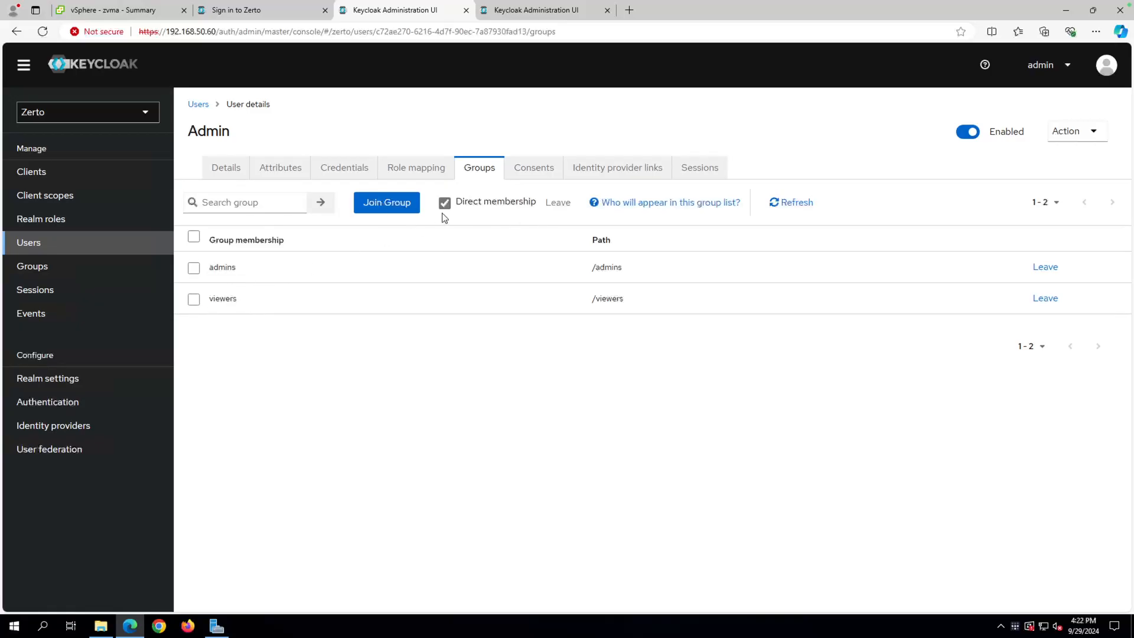
Skip joining groups and open Assign role on the admin user's Role mapping.
click(385, 203)
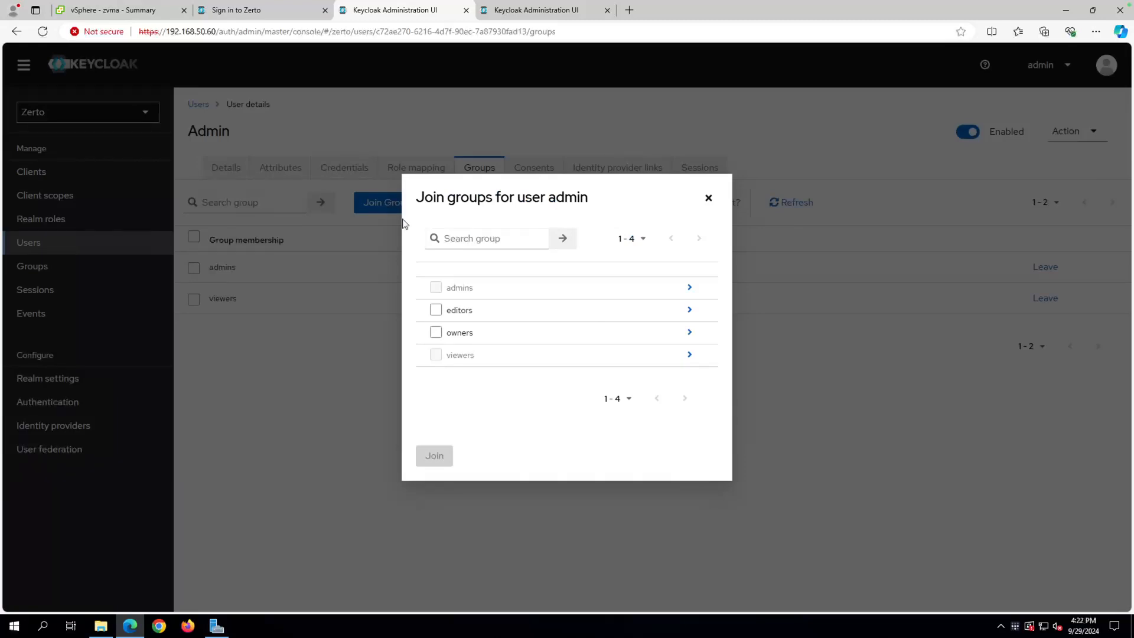
click(708, 198)
click(434, 172)
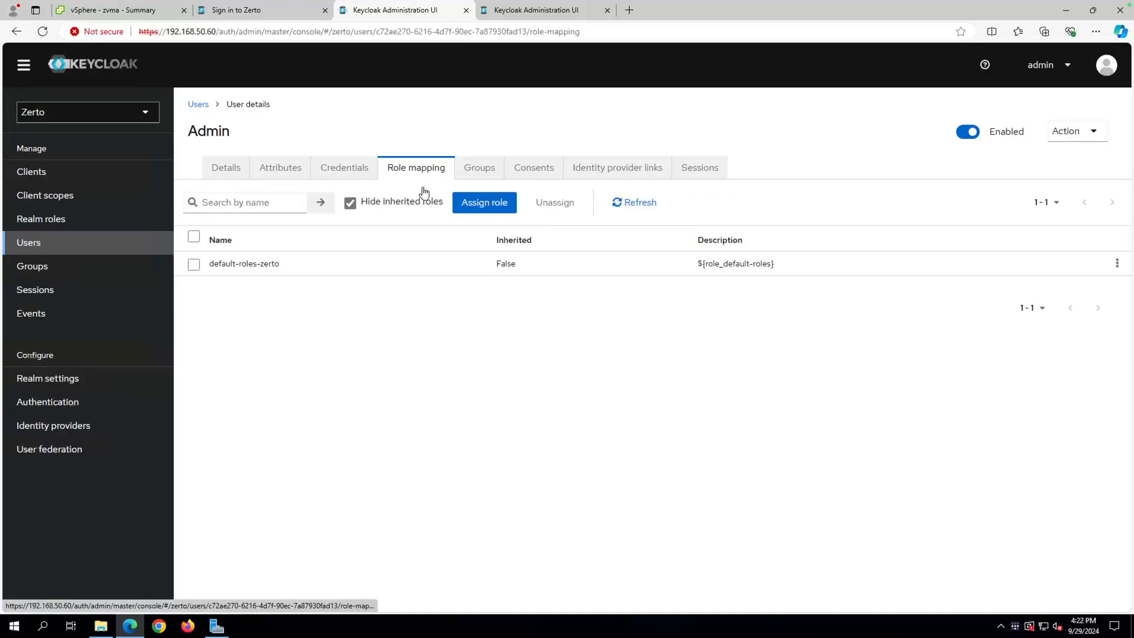
click(493, 205)
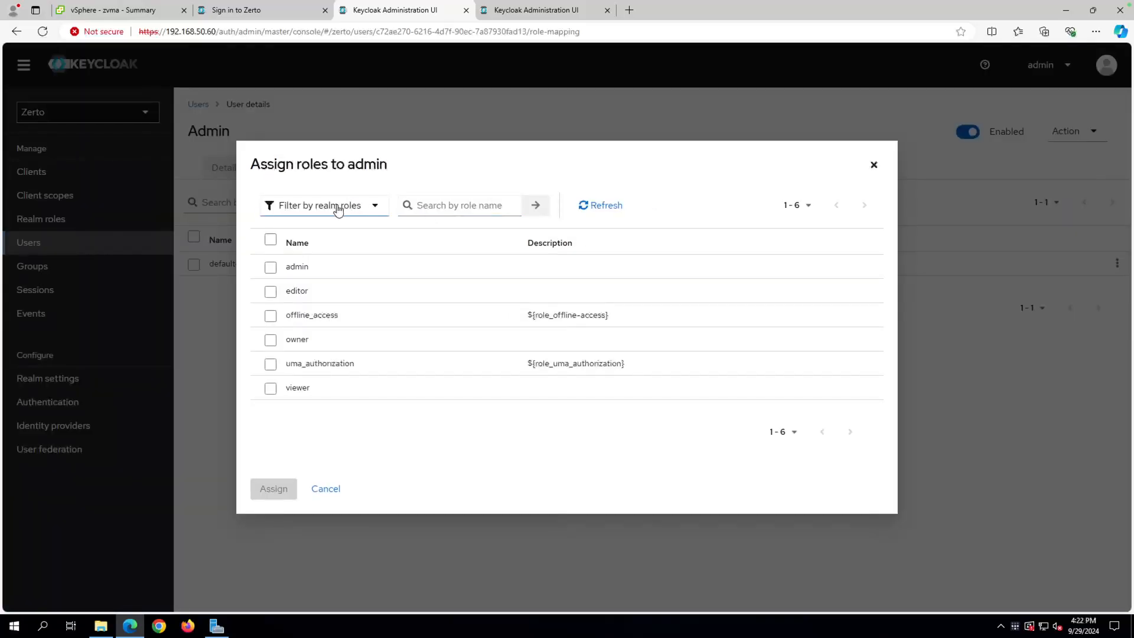
click(870, 171)
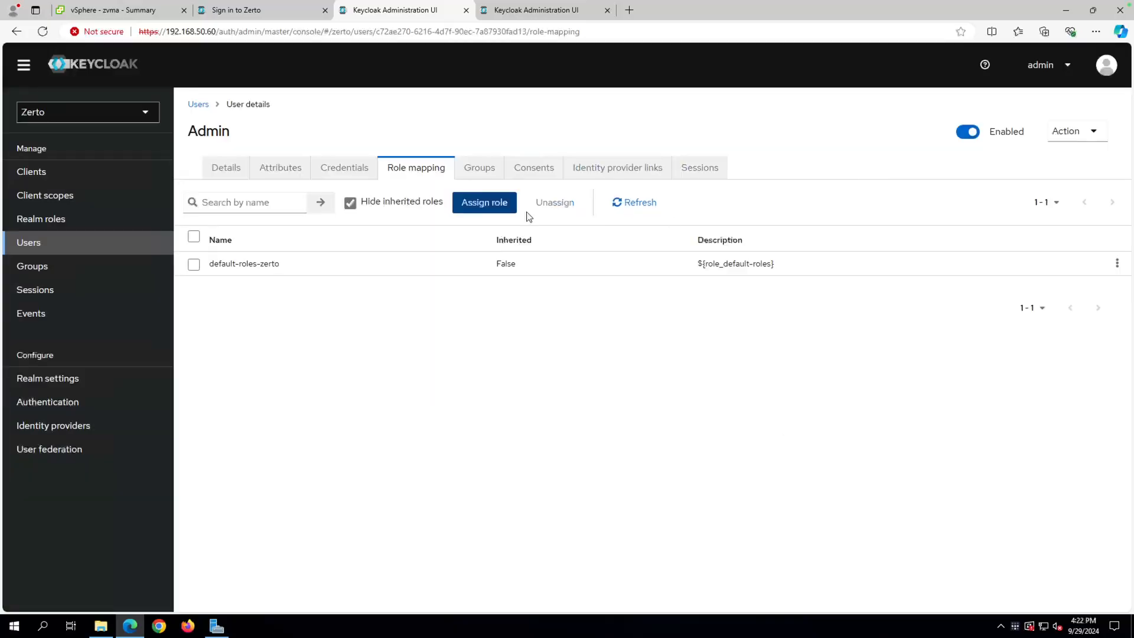
click(491, 211)
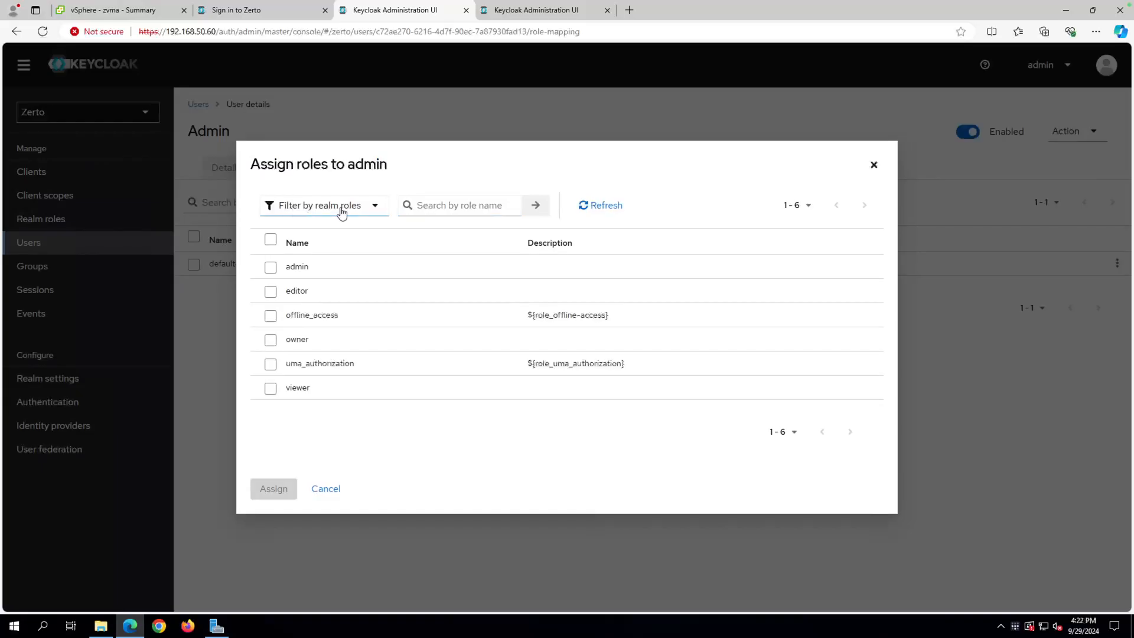
Filter by client roles, search 'z', and assign ZertoRole_Admin to the admin user.
click(367, 207)
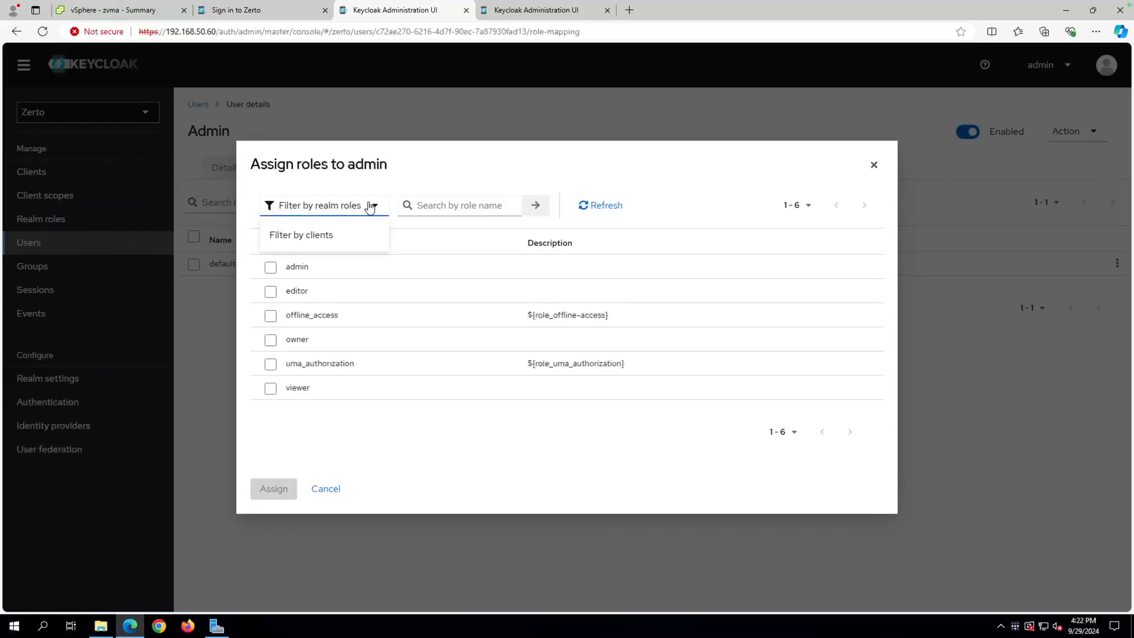
click(319, 241)
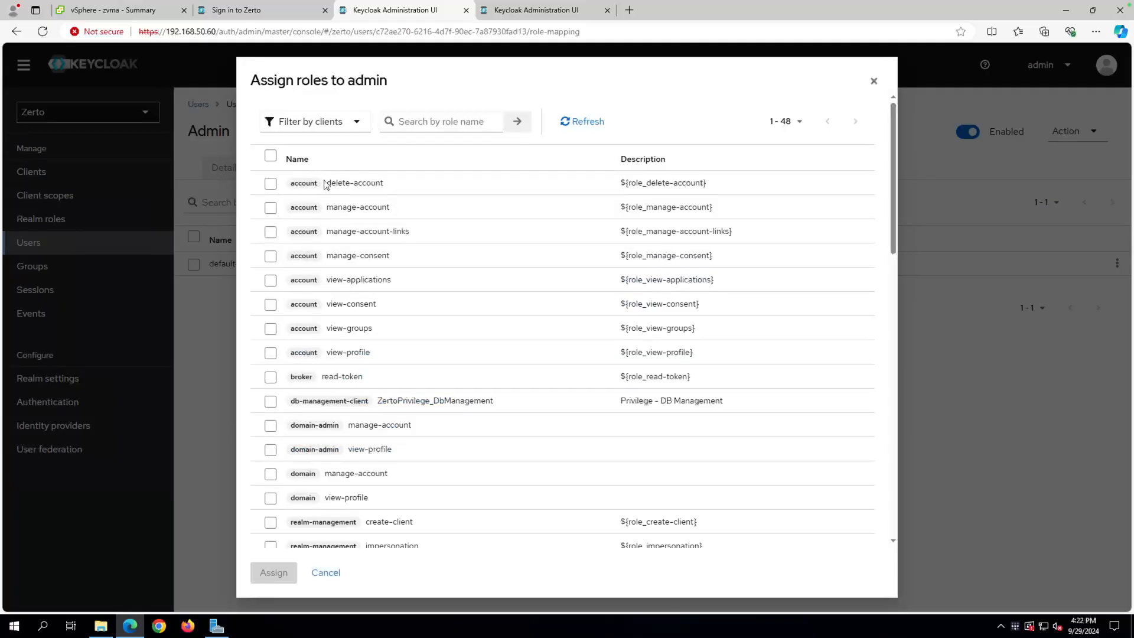
click(445, 122)
text(zerto)
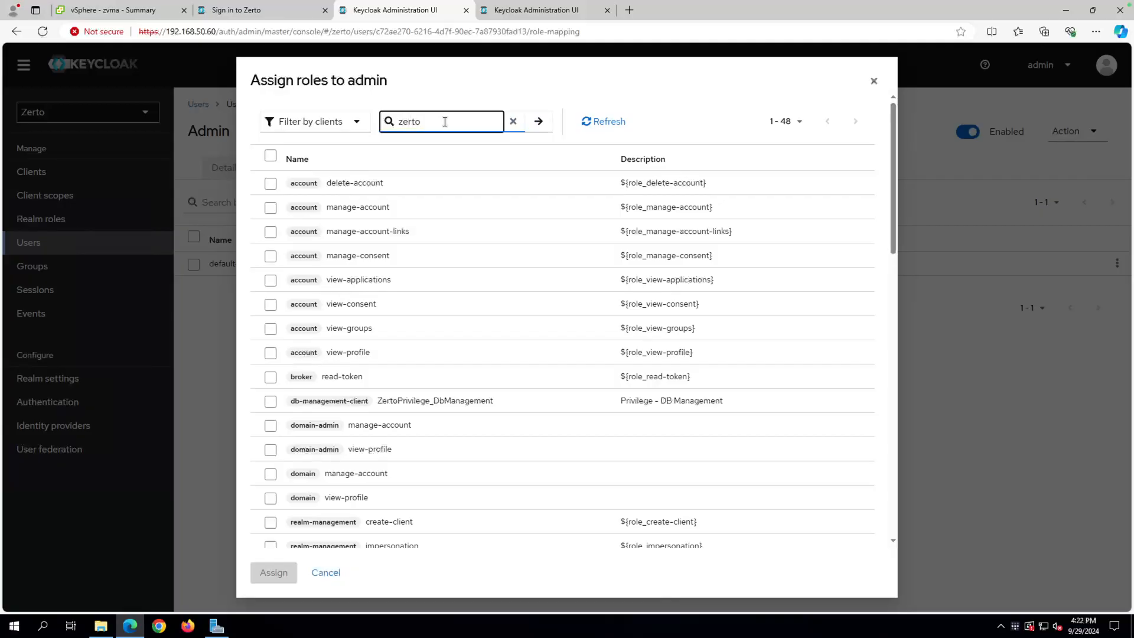
key(Return)
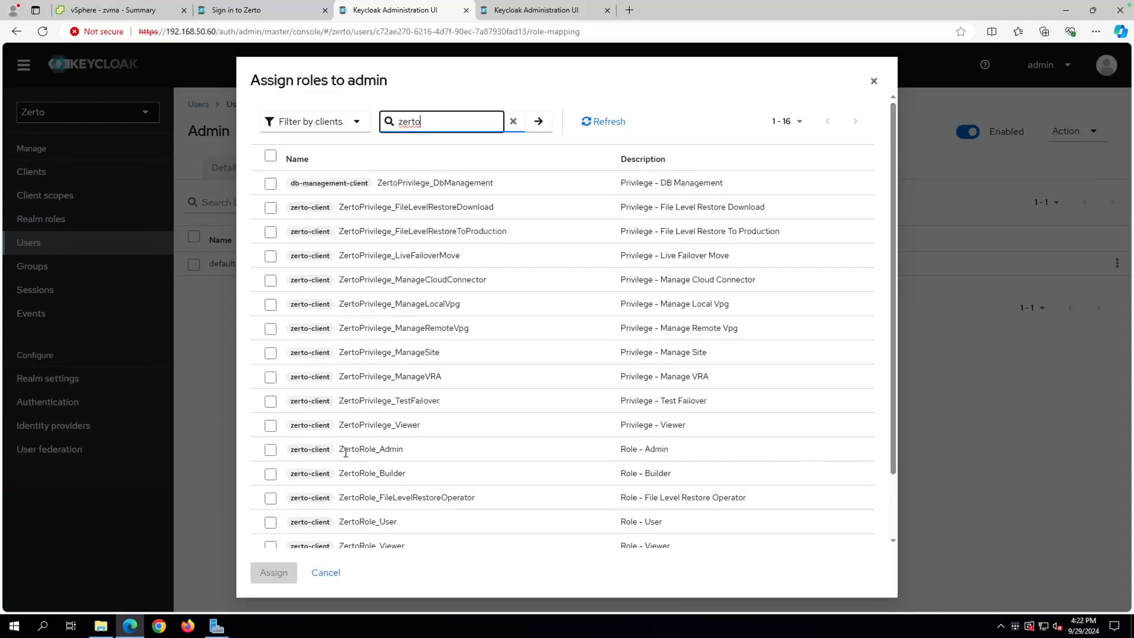
click(271, 450)
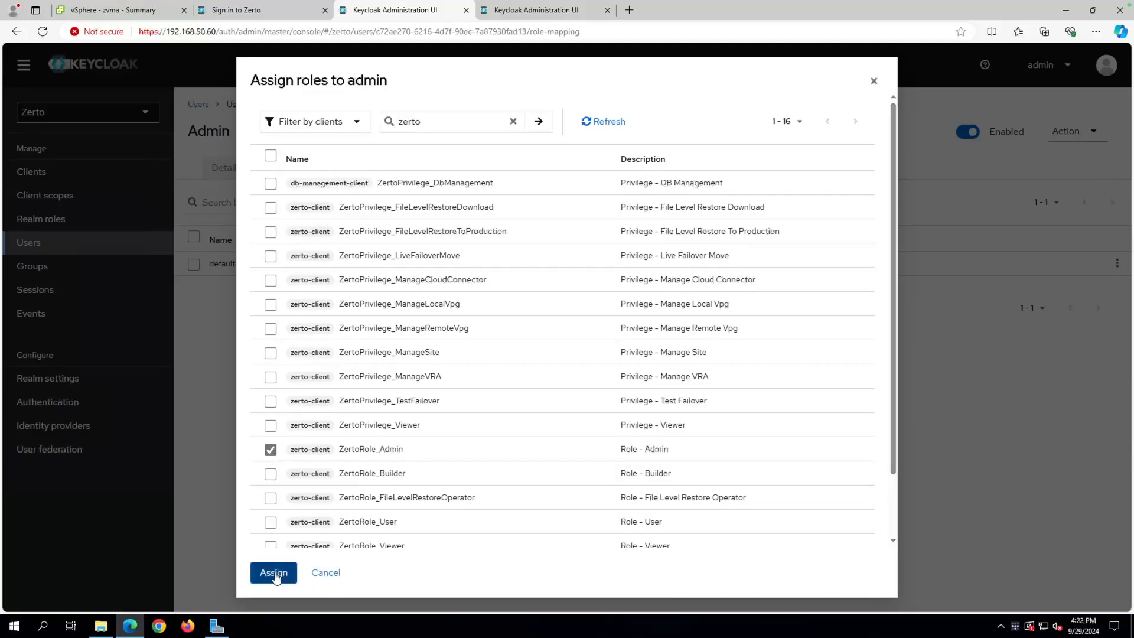
click(275, 577)
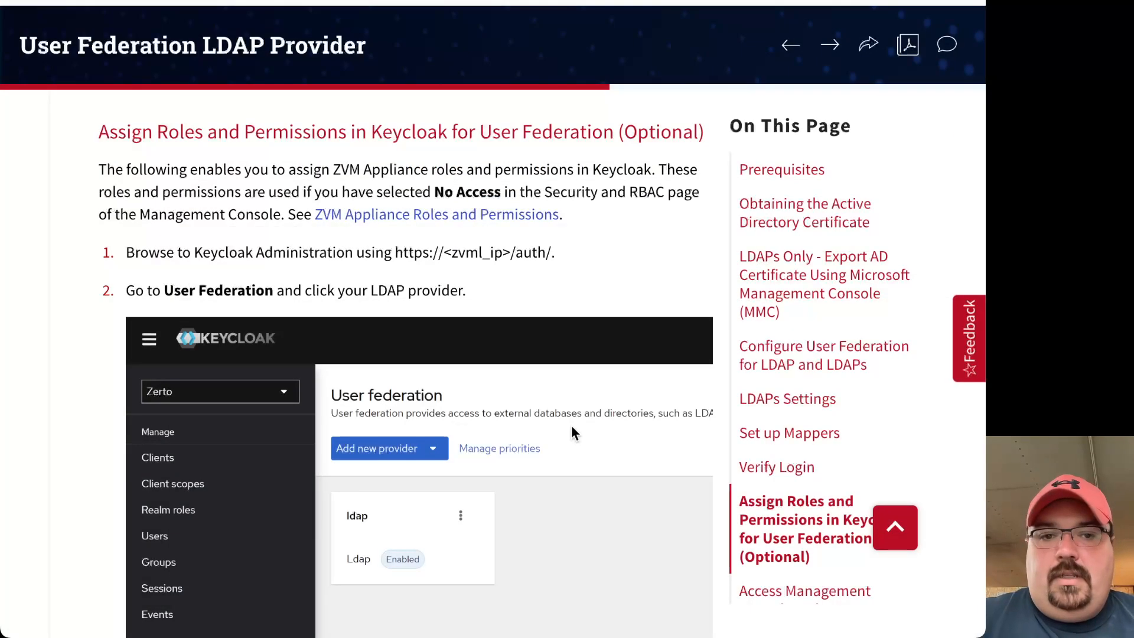
Scroll through the Zerto documentation on accessing the Management Console with an AD user.
scroll(568, 427, down, 10)
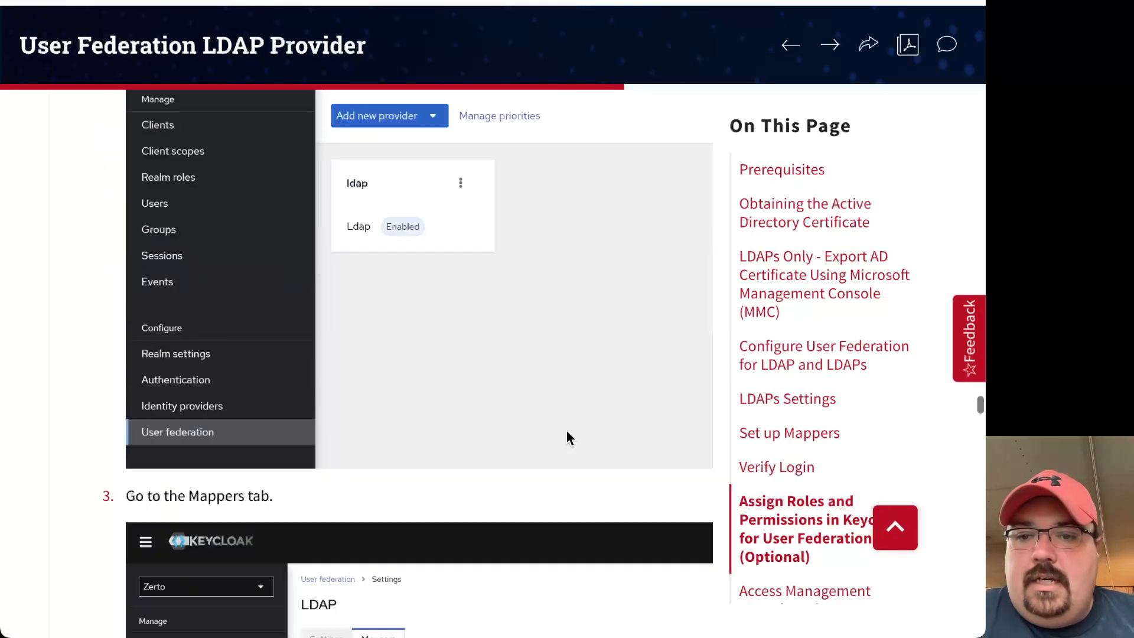
scroll(566, 437, down, 15)
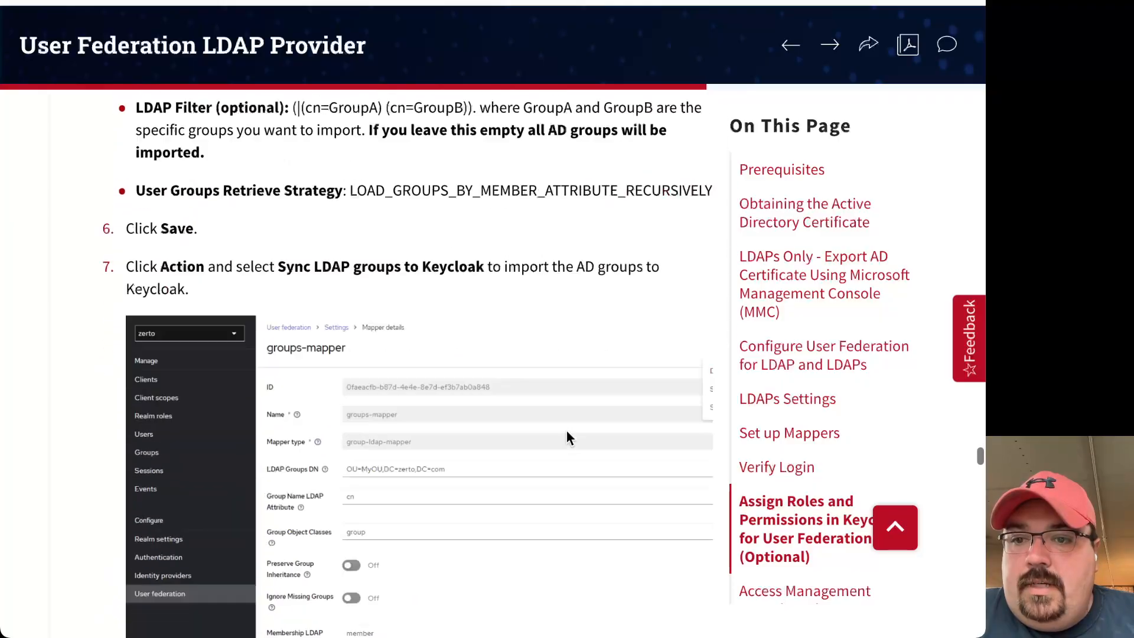
scroll(565, 437, down, 20)
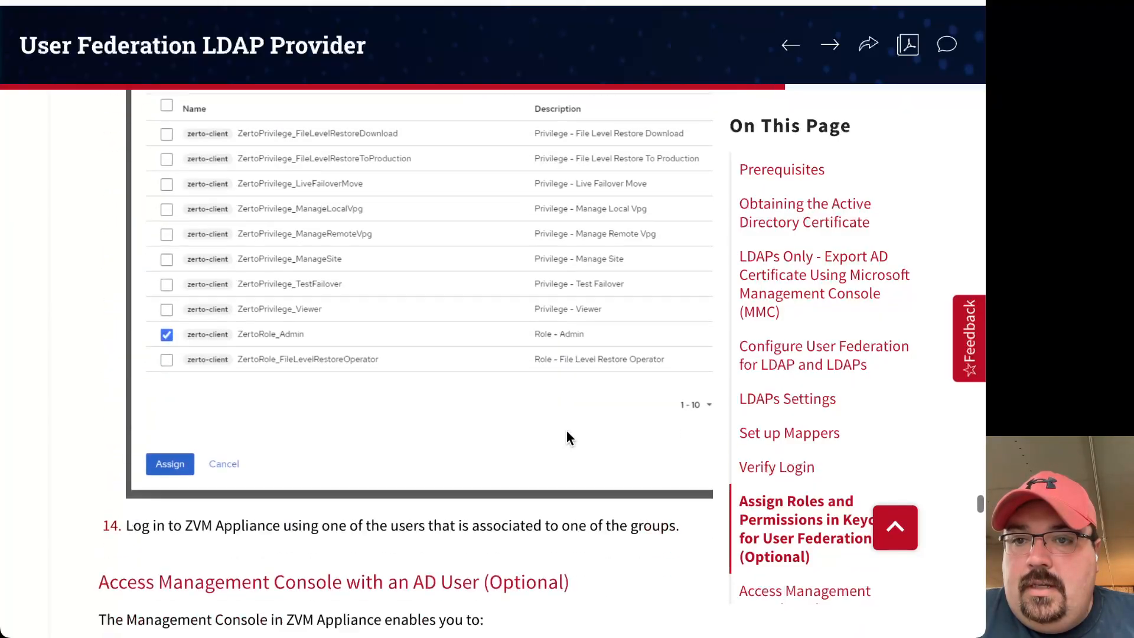
scroll(567, 437, down, 15)
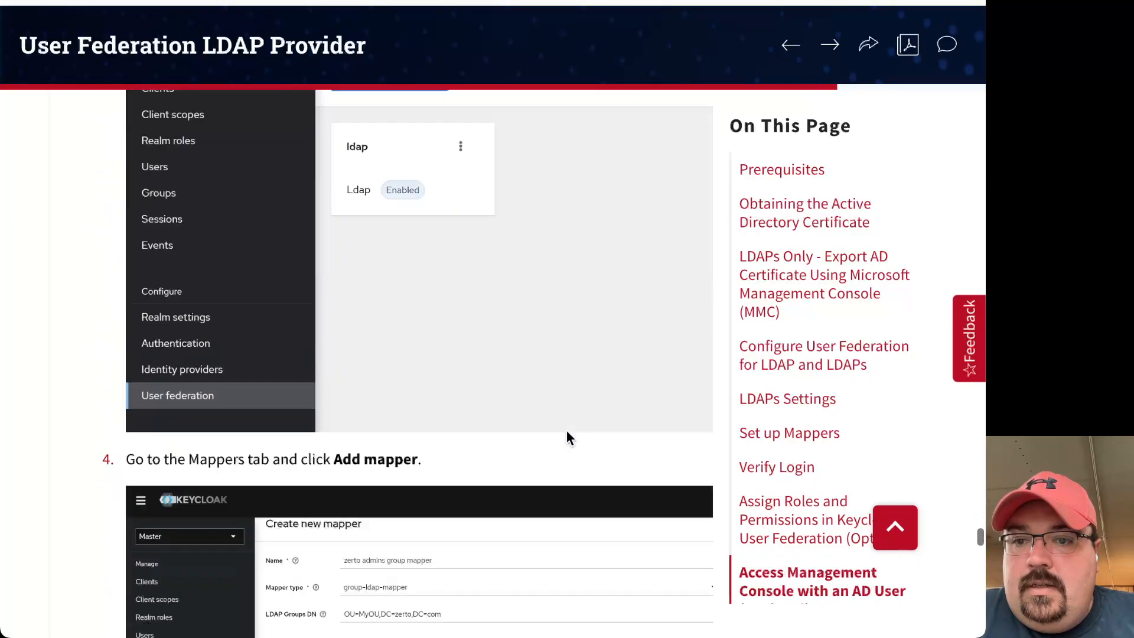
scroll(566, 438, down, 20)
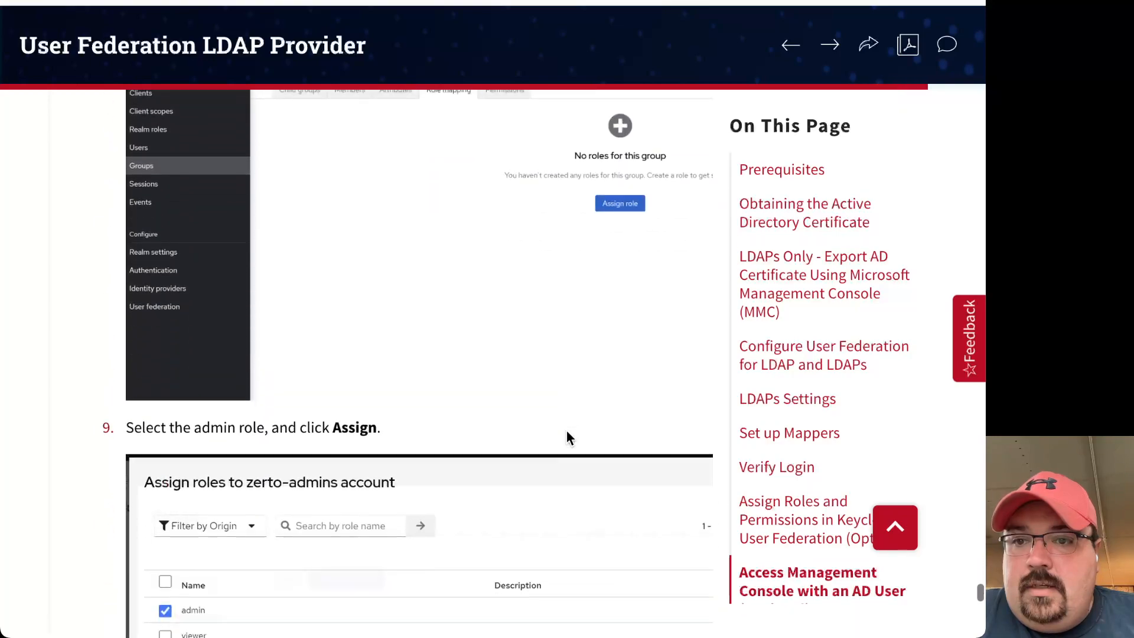
scroll(567, 435, down, 8)
scroll(567, 436, up, 4)
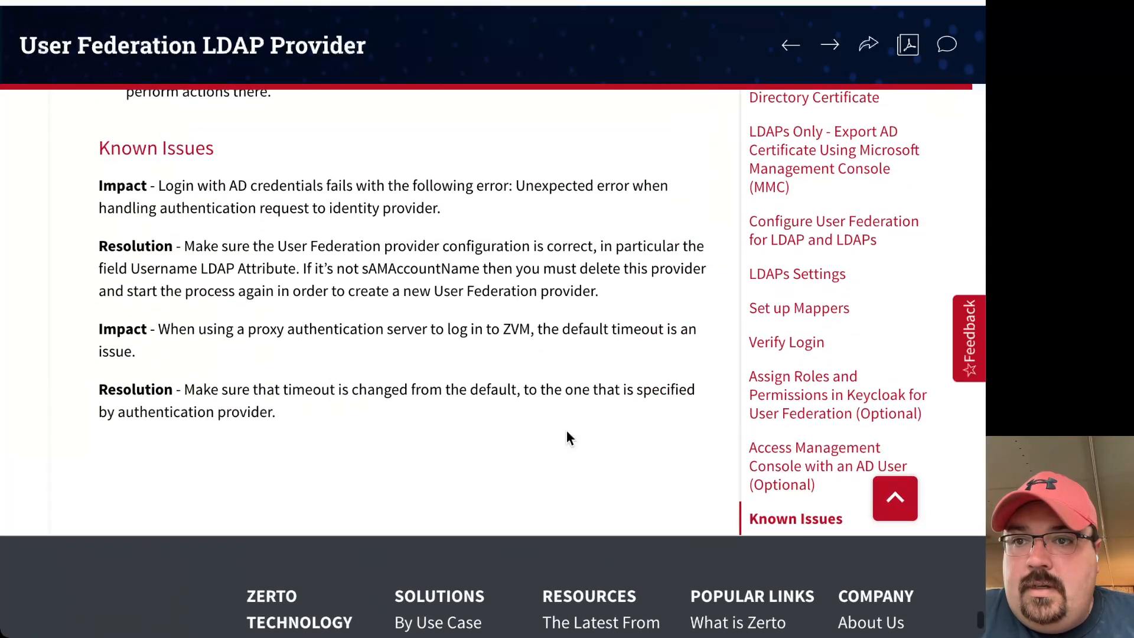
scroll(566, 432, up, 1)
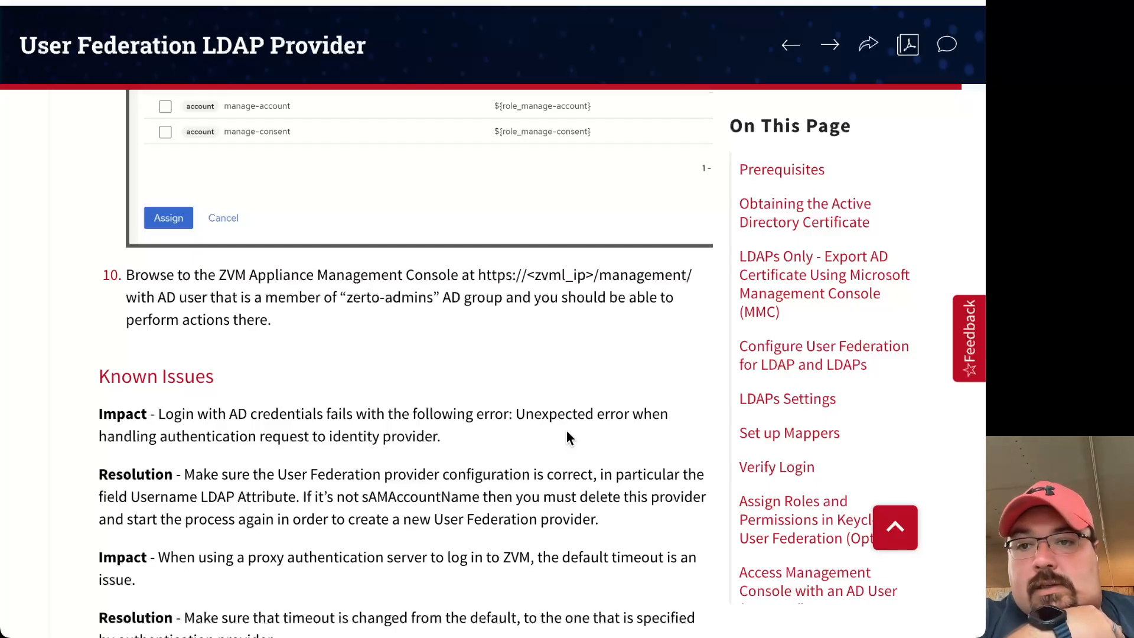
scroll(328, 347, up, 12)
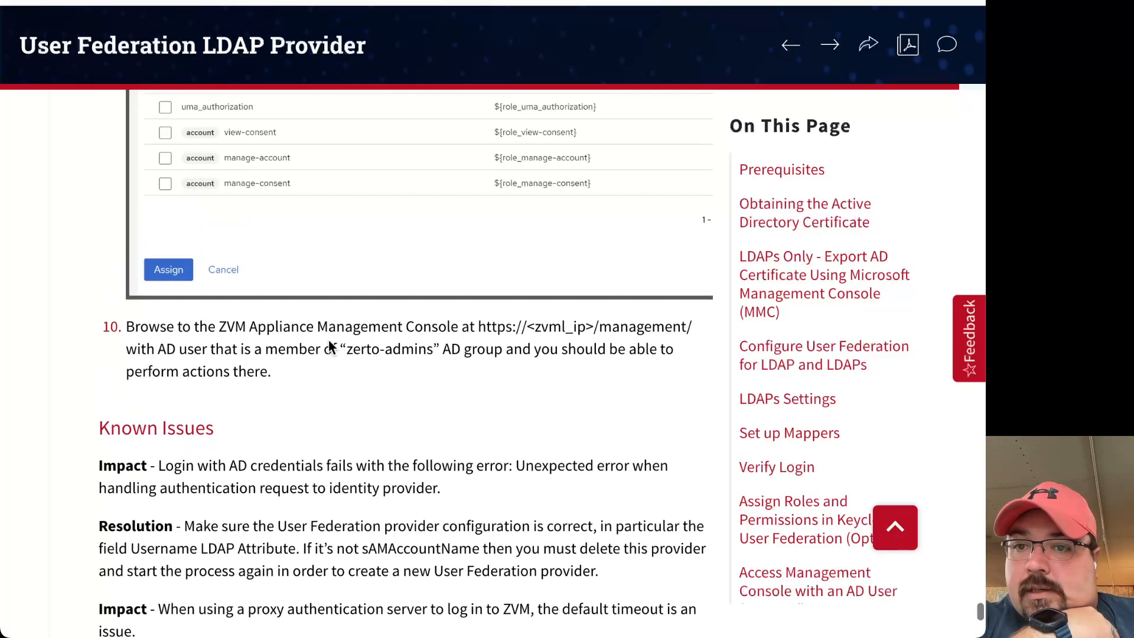
scroll(329, 346, up, 15)
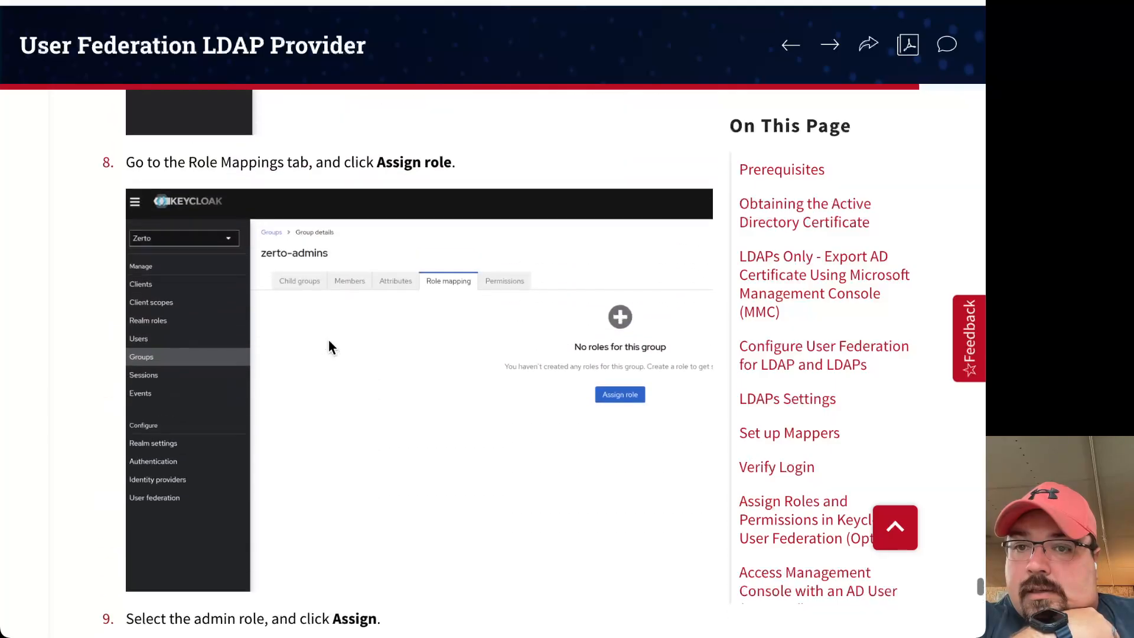
scroll(328, 346, up, 14)
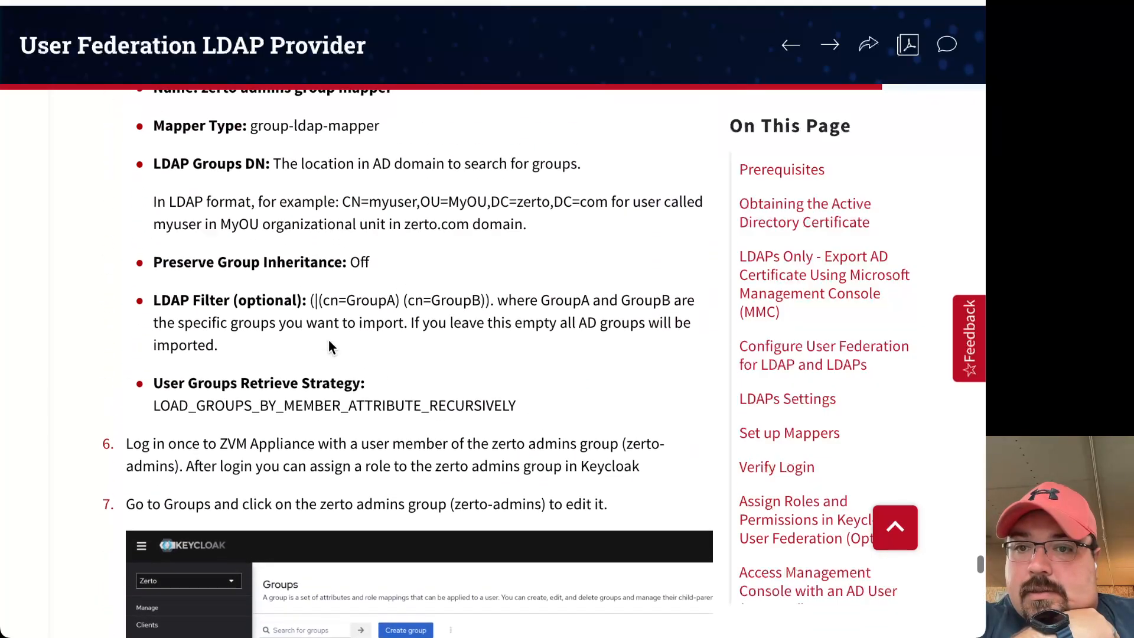
scroll(329, 347, up, 15)
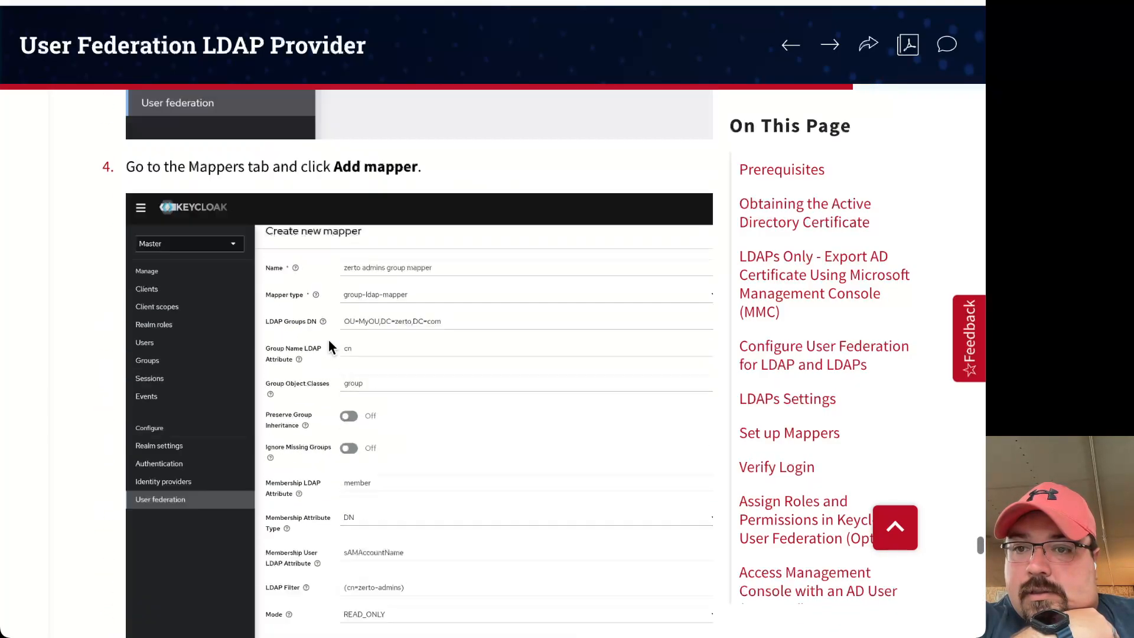
scroll(329, 347, up, 4)
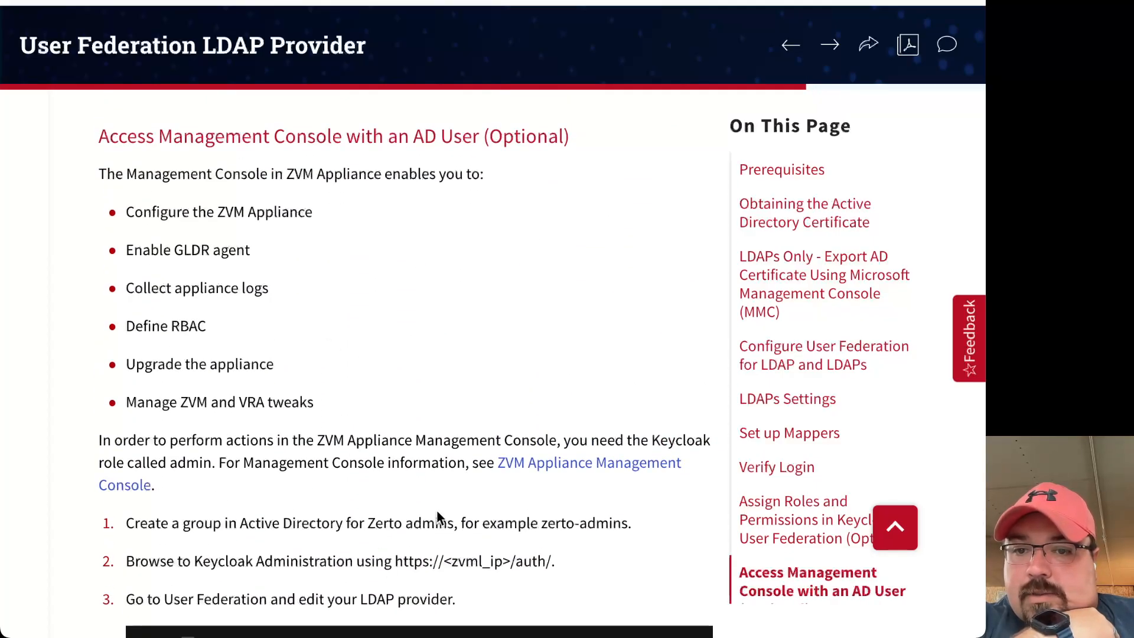
scroll(394, 437, up, 5)
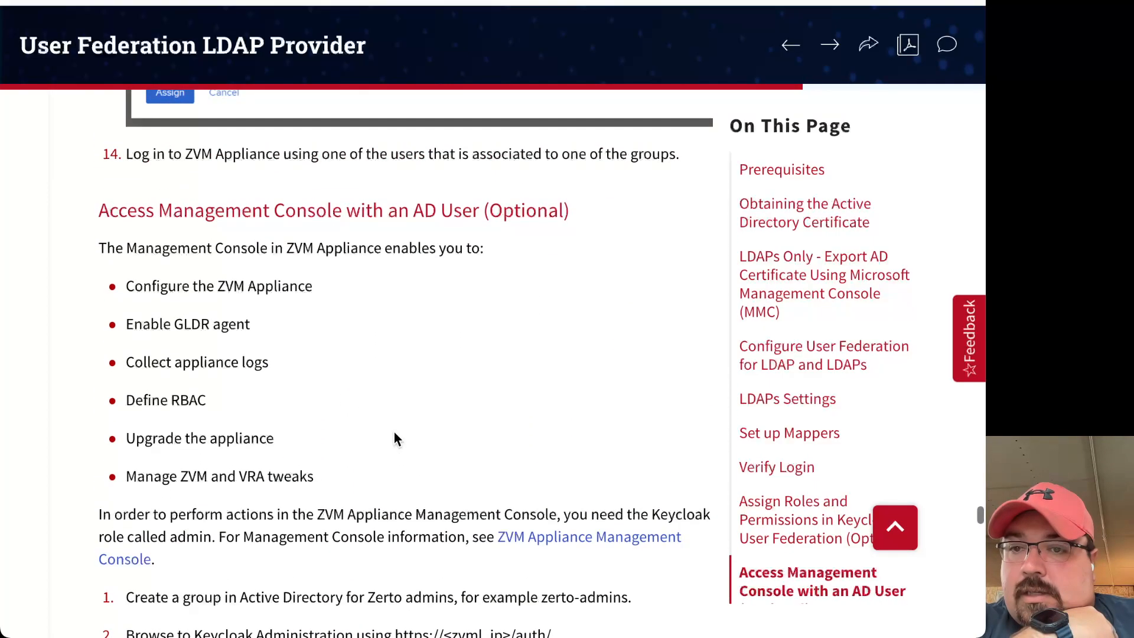
scroll(395, 437, up, 10)
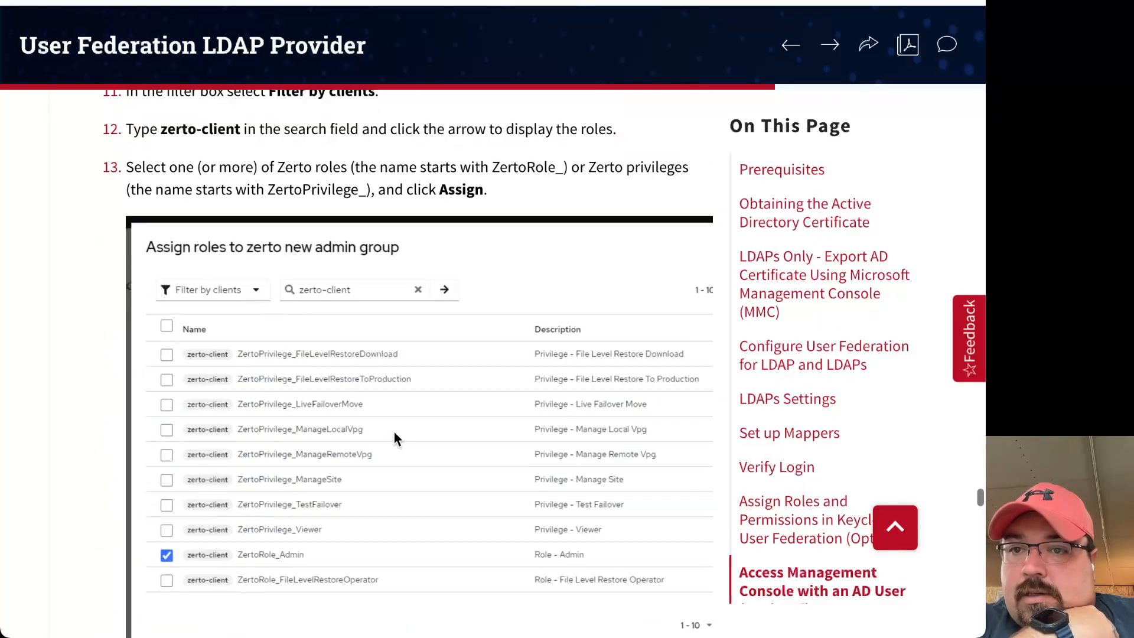
scroll(394, 438, up, 10)
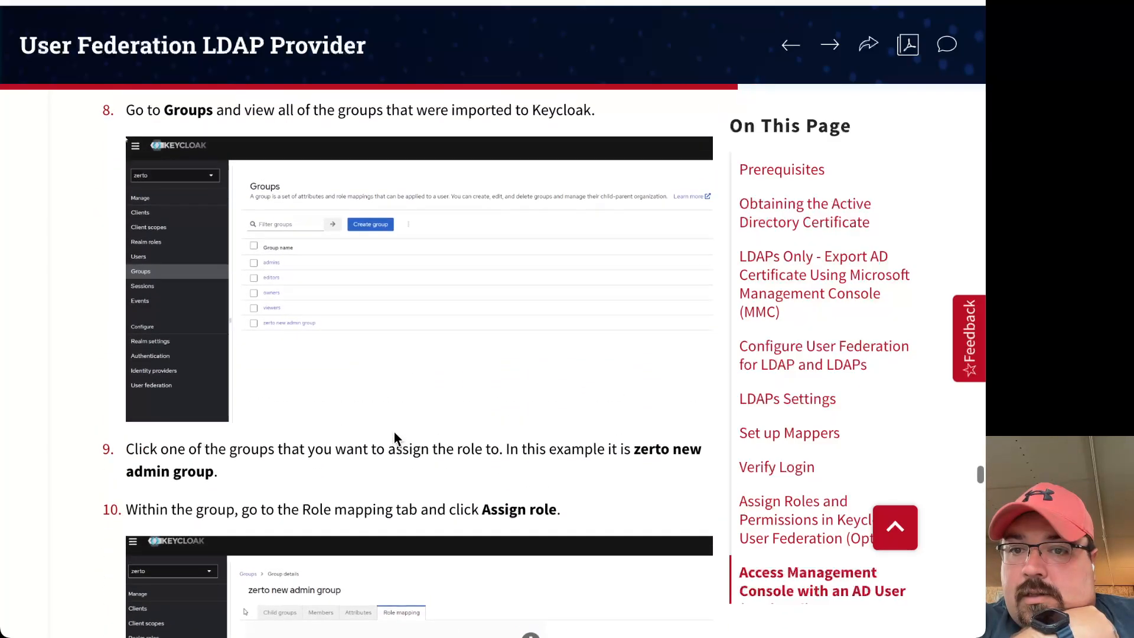
scroll(394, 437, up, 10)
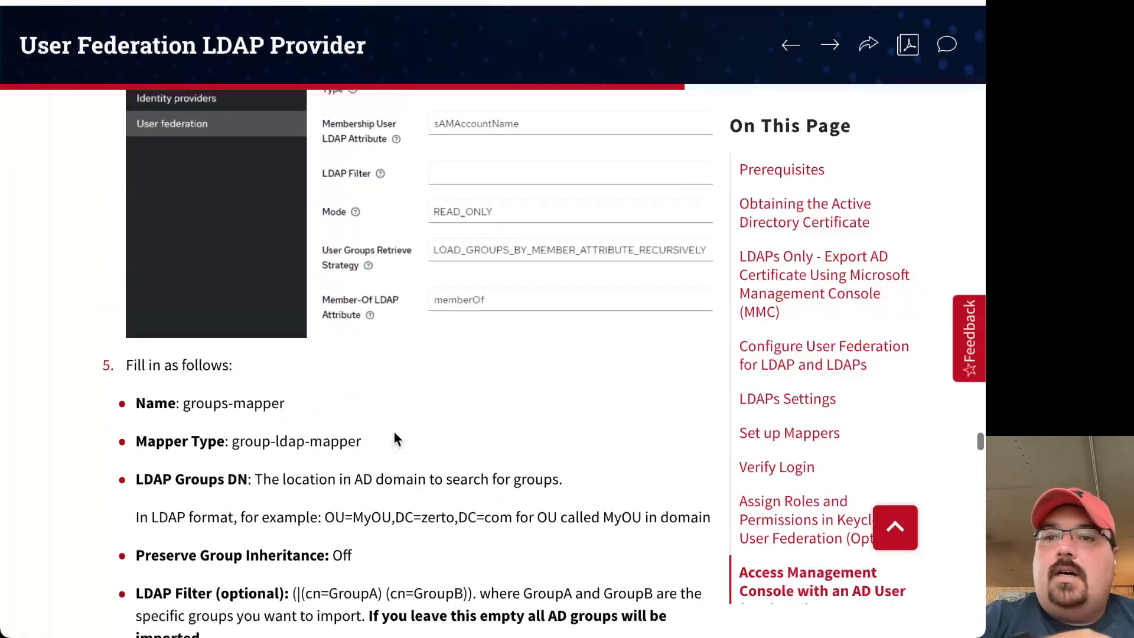
scroll(394, 435, down, 6)
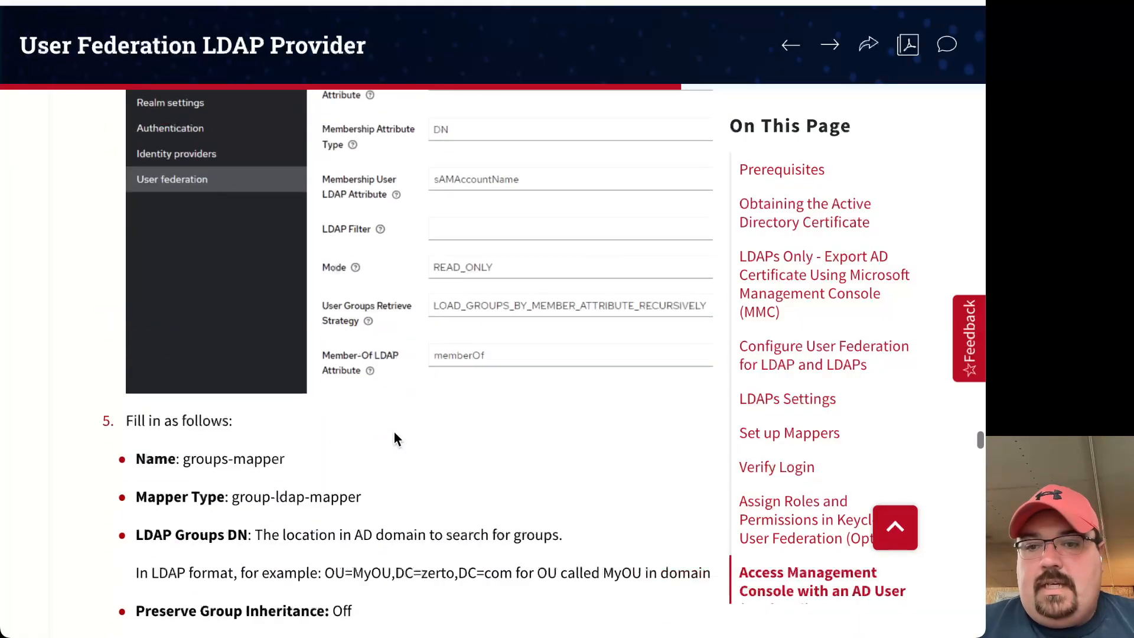
scroll(394, 436, up, 5)
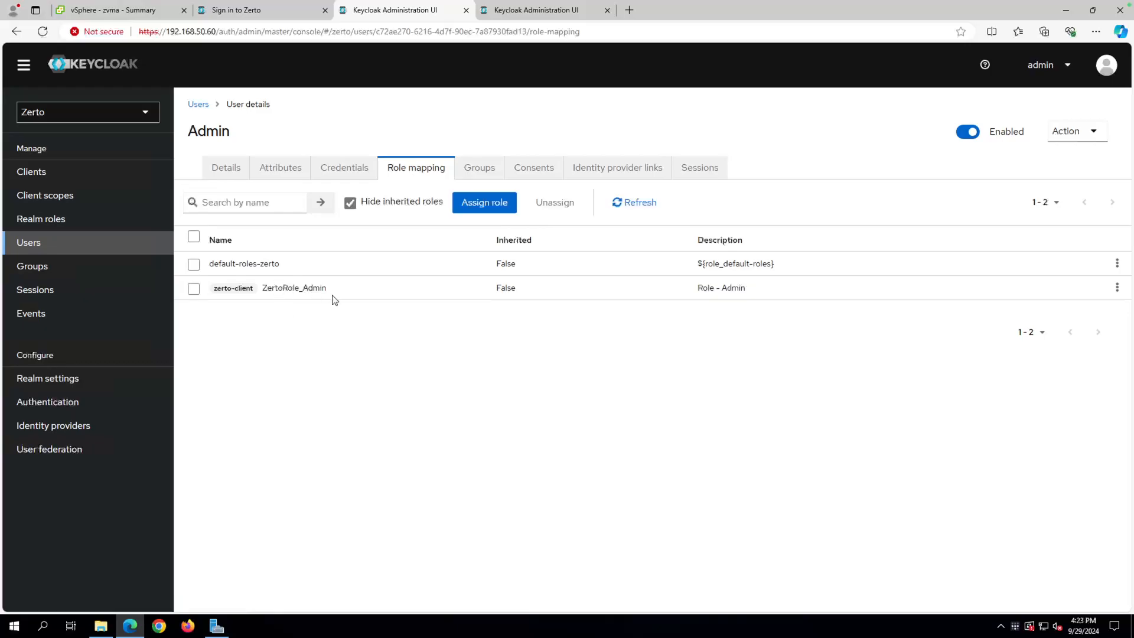
click(528, 18)
drag(222, 32, 629, 18)
key(Delete)
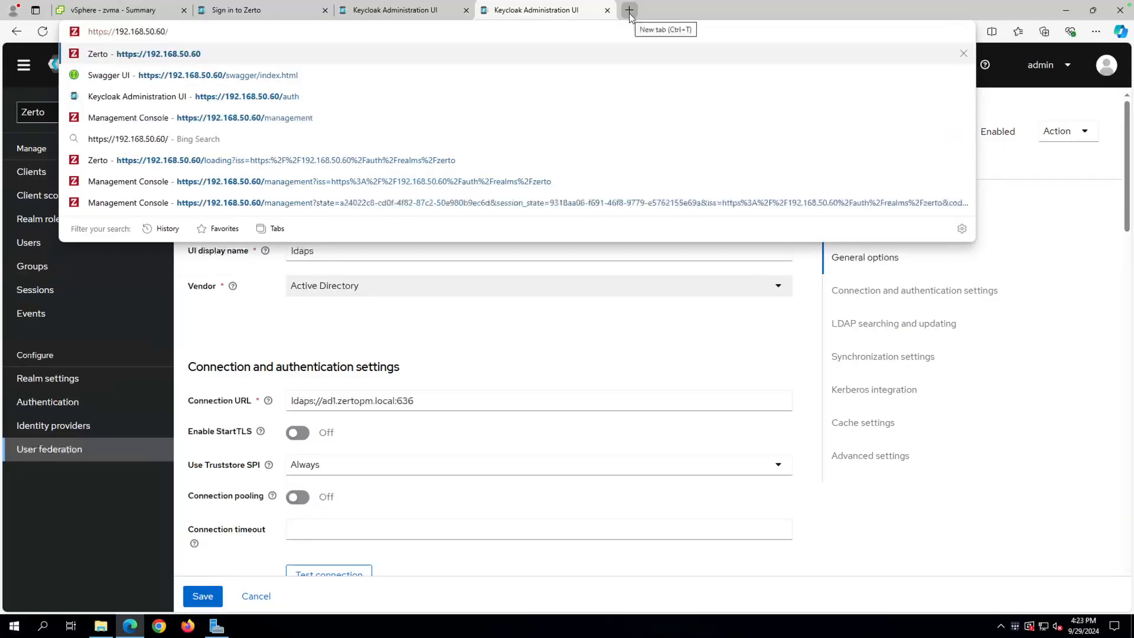
key(Return)
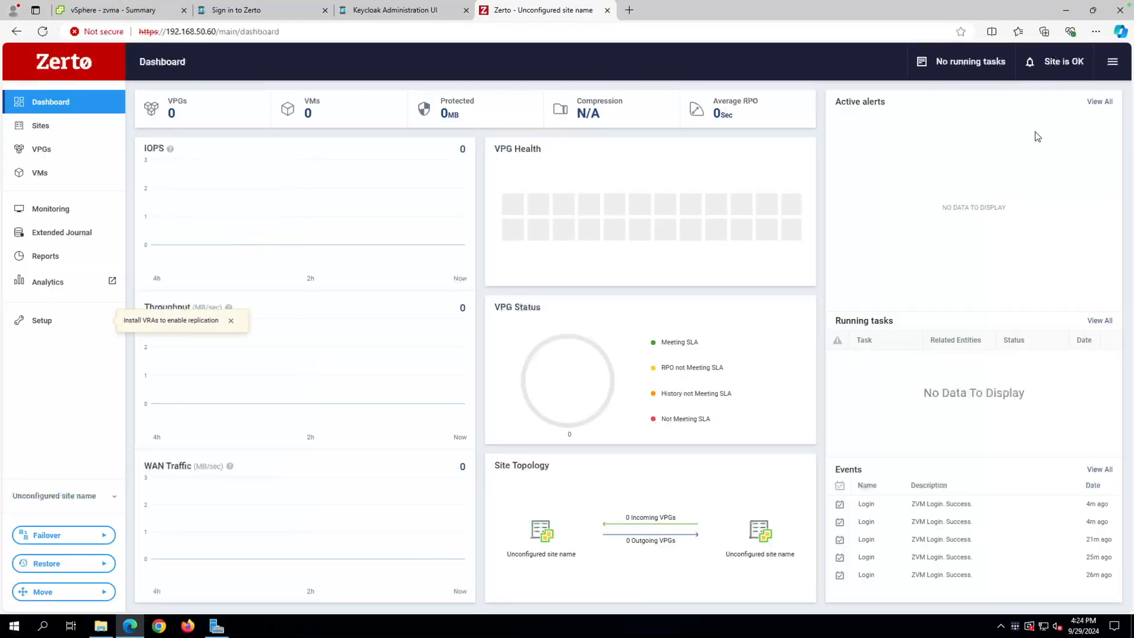
click(1113, 65)
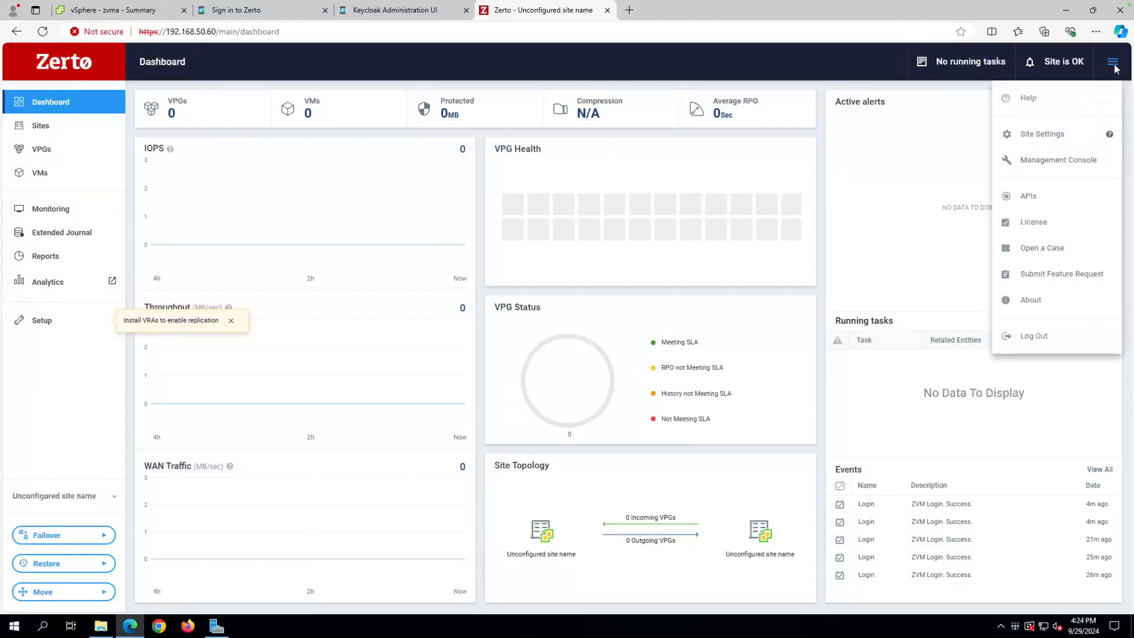
click(1079, 161)
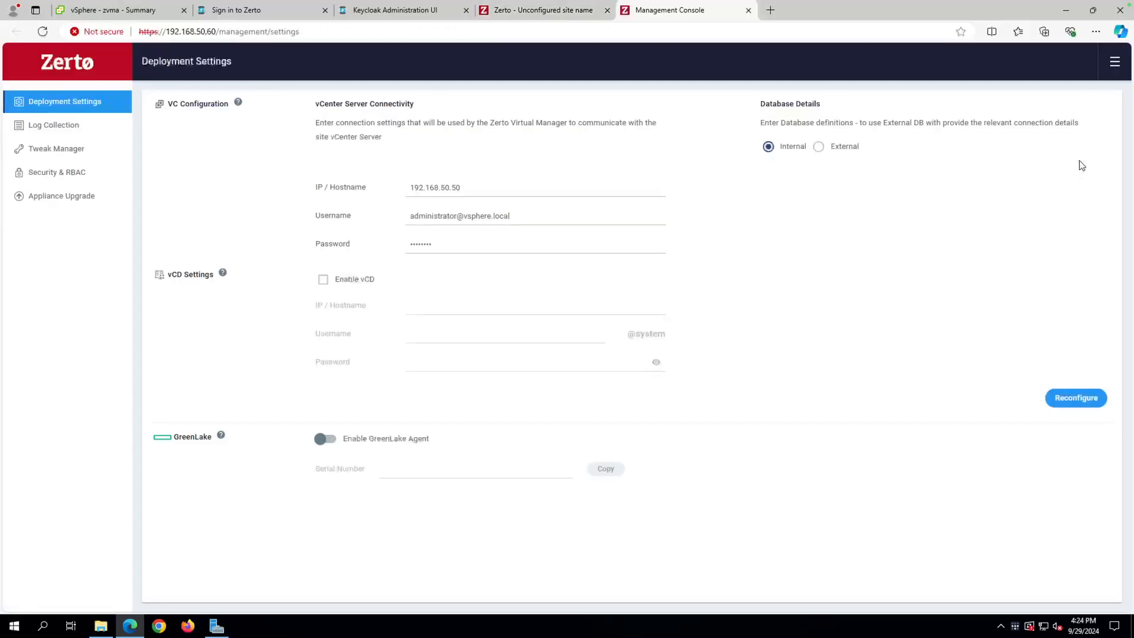
Under Security & RBAC, set the default Roles & Permissions to No Access.
click(57, 178)
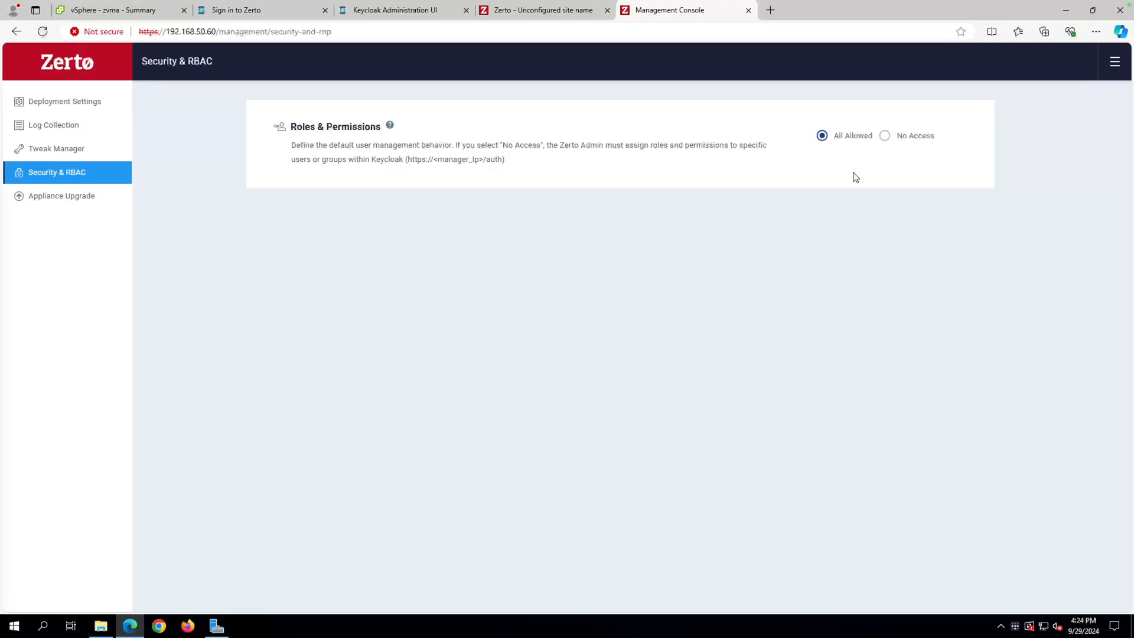
click(884, 137)
Close the Management Console and view Setup's UCS1 hosts, cancelling a New VRA for 192.168.50.51.
click(748, 10)
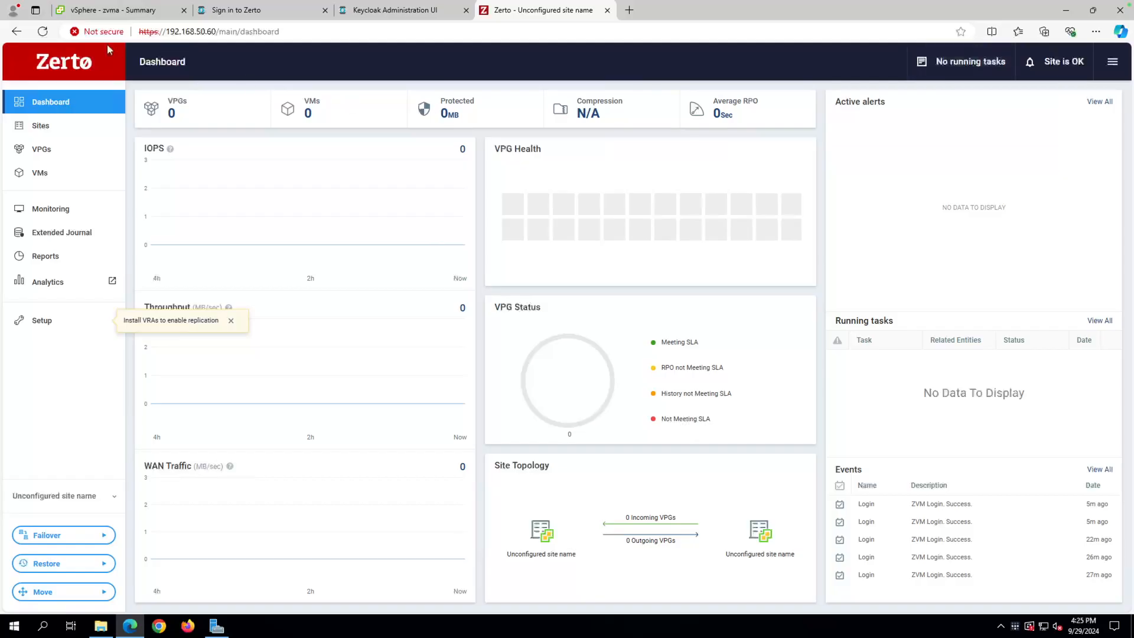
click(27, 136)
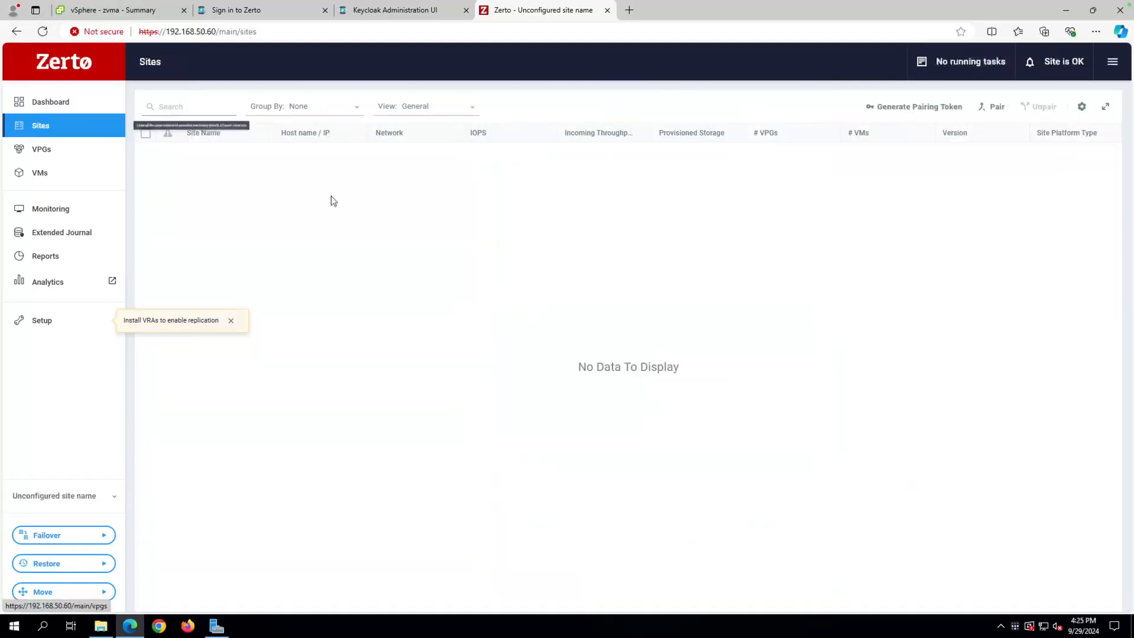
click(39, 320)
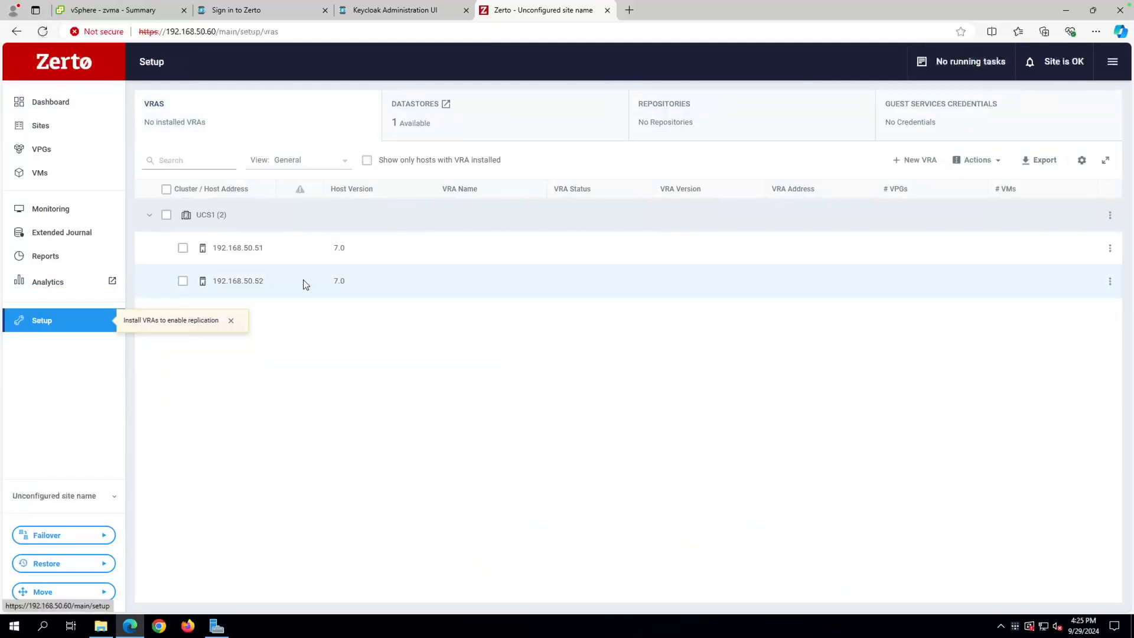
click(183, 247)
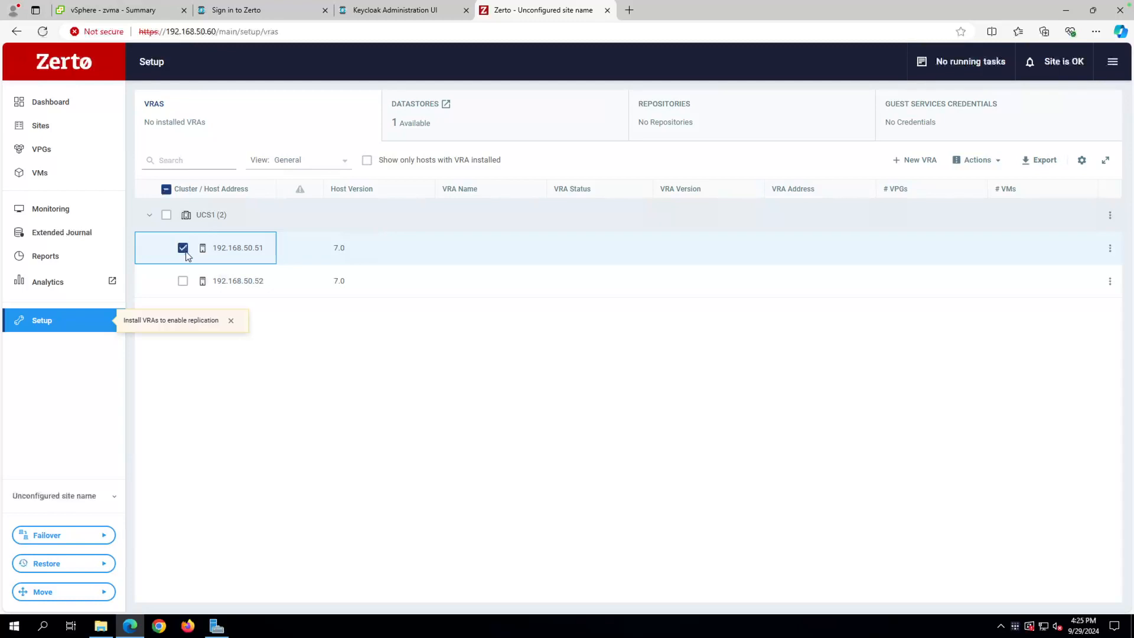
click(915, 160)
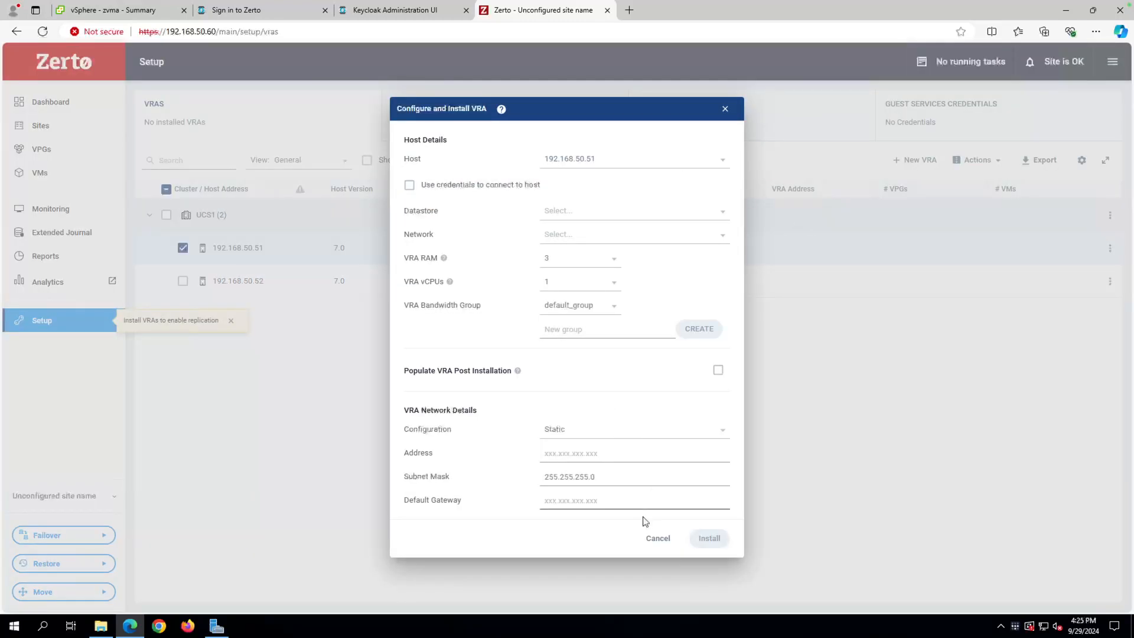
click(658, 539)
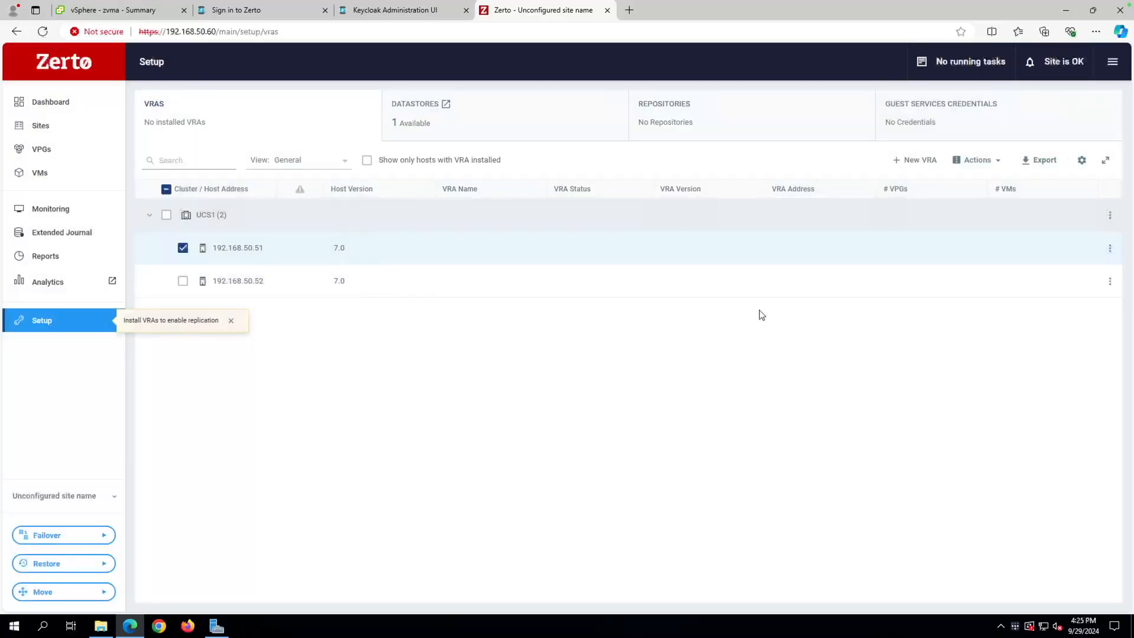
click(1112, 66)
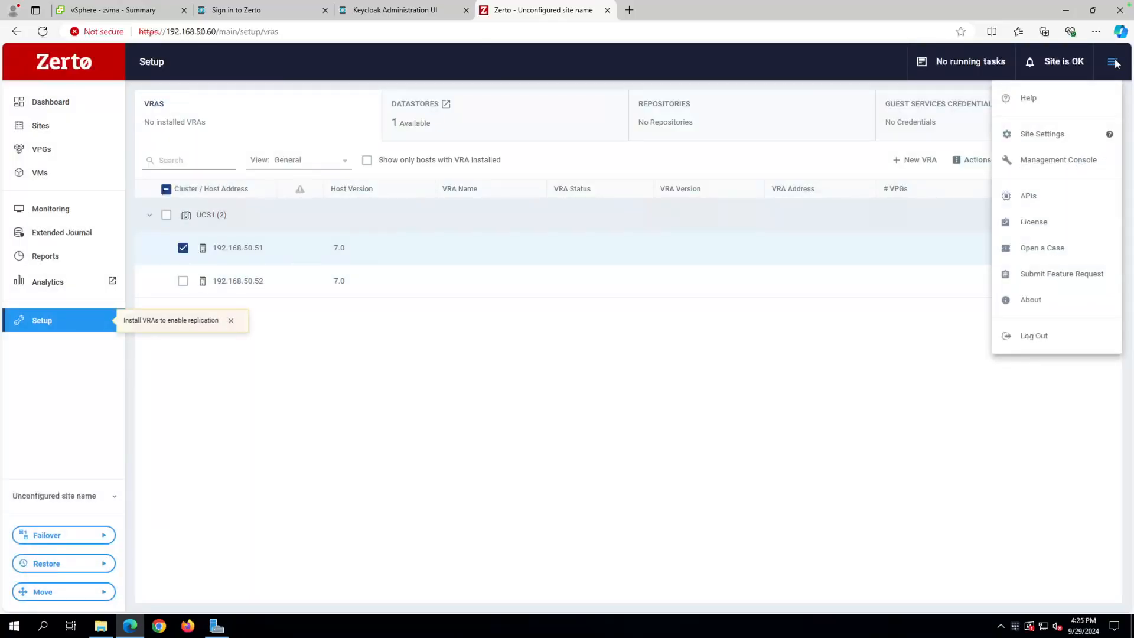
Log out and try signing in as 'administrator', which fails with no privileges.
click(1024, 338)
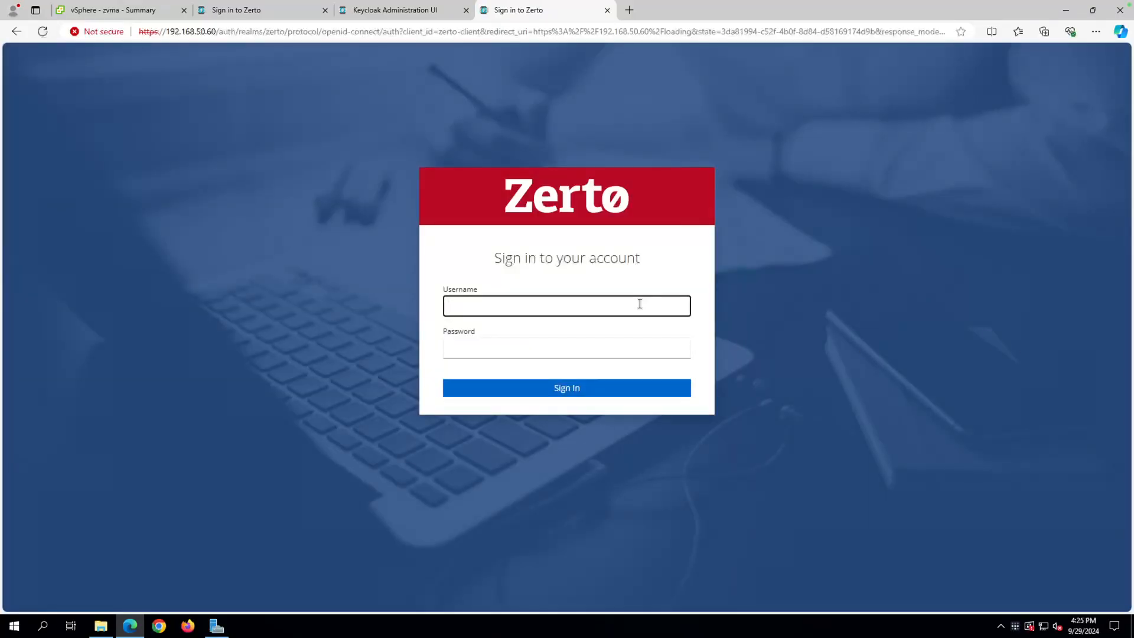
text(administrator)
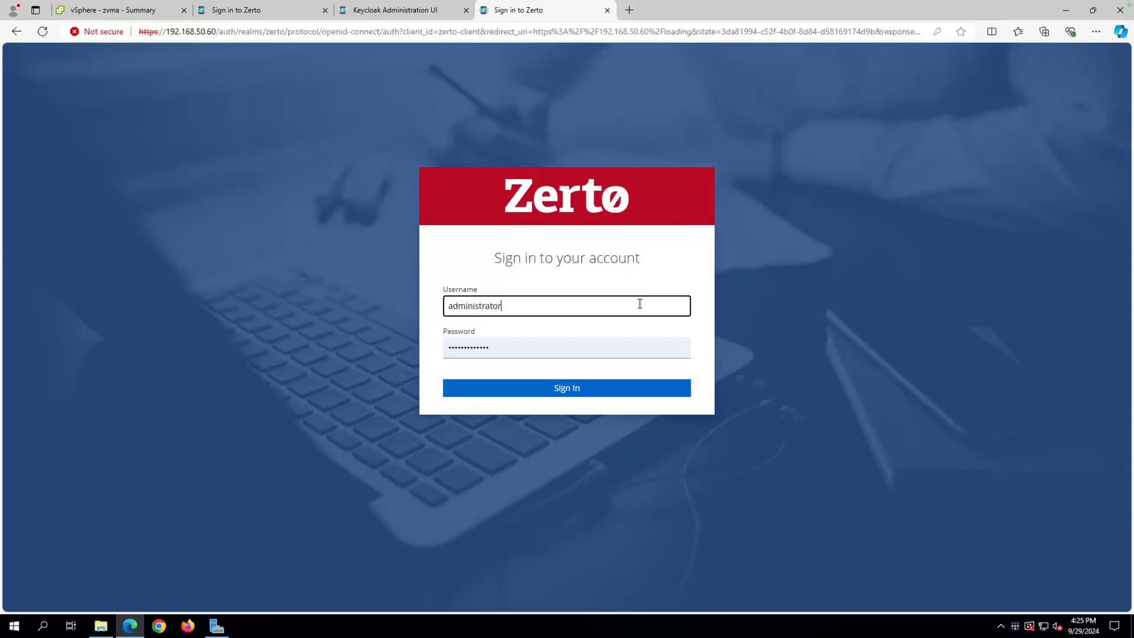
key(Tab)
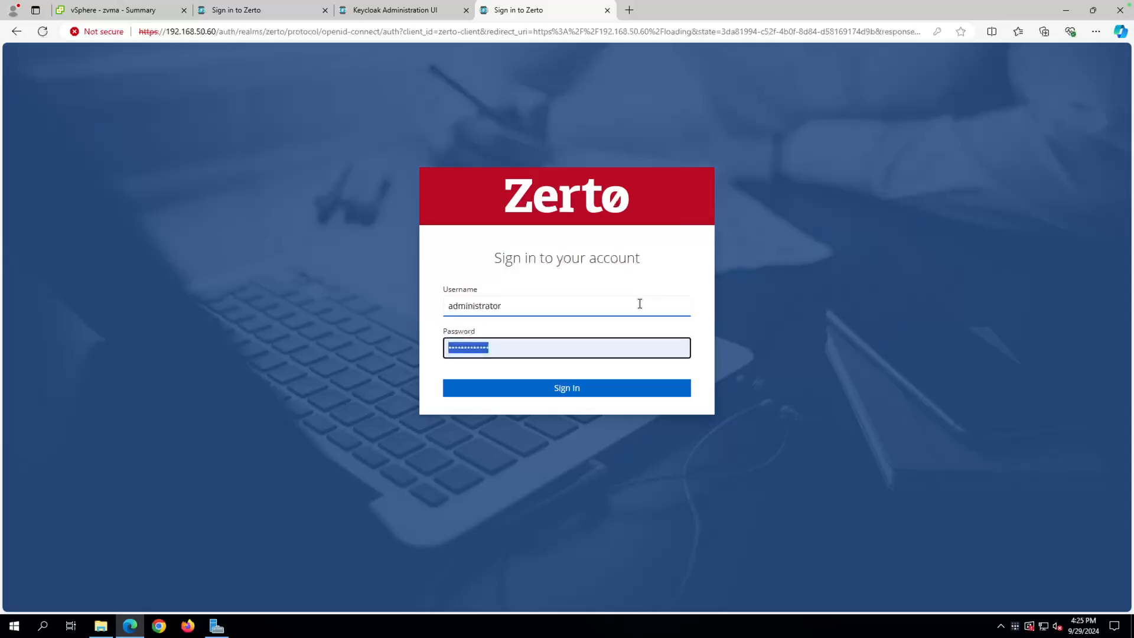
click(570, 391)
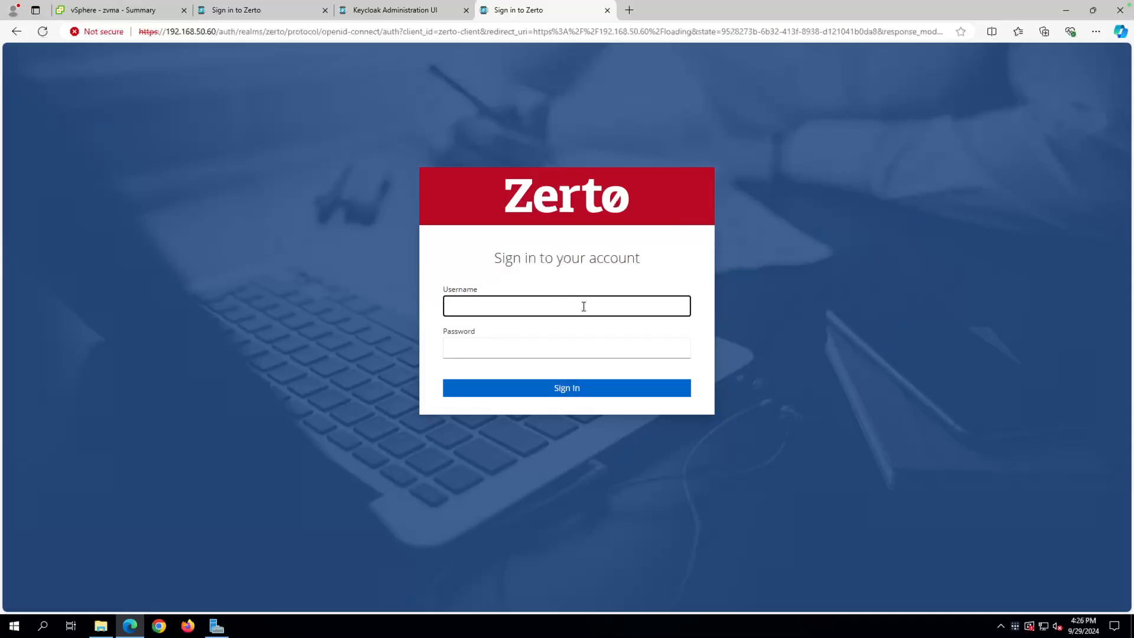
Sign in again as 'admin' to return to the dashboard.
text(admin)
key(Tab)
key(Return)
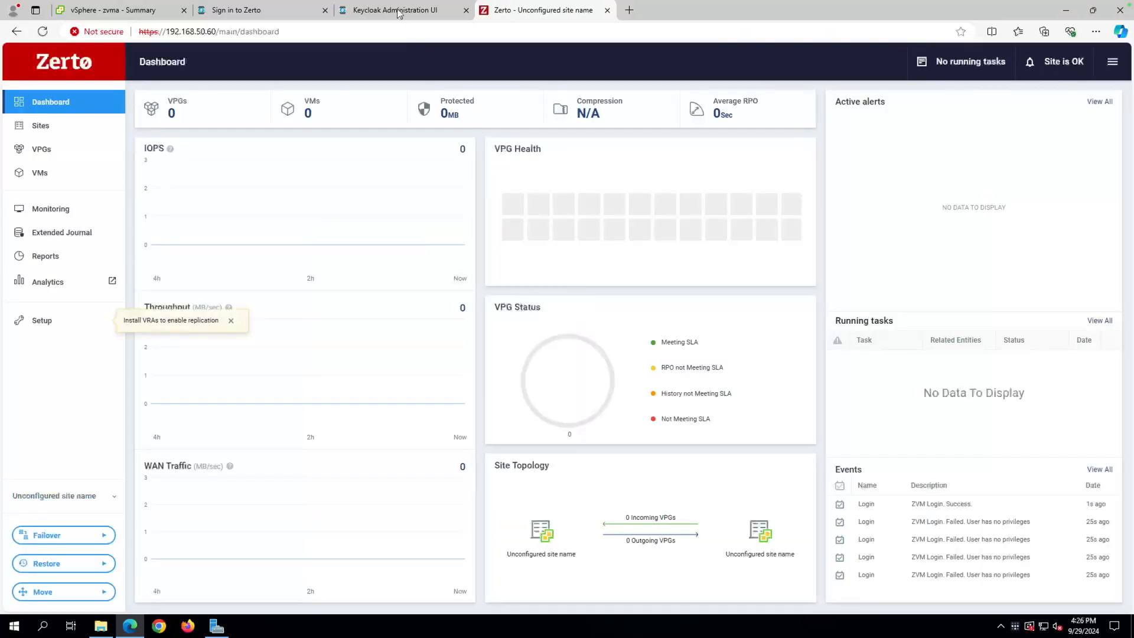
click(399, 13)
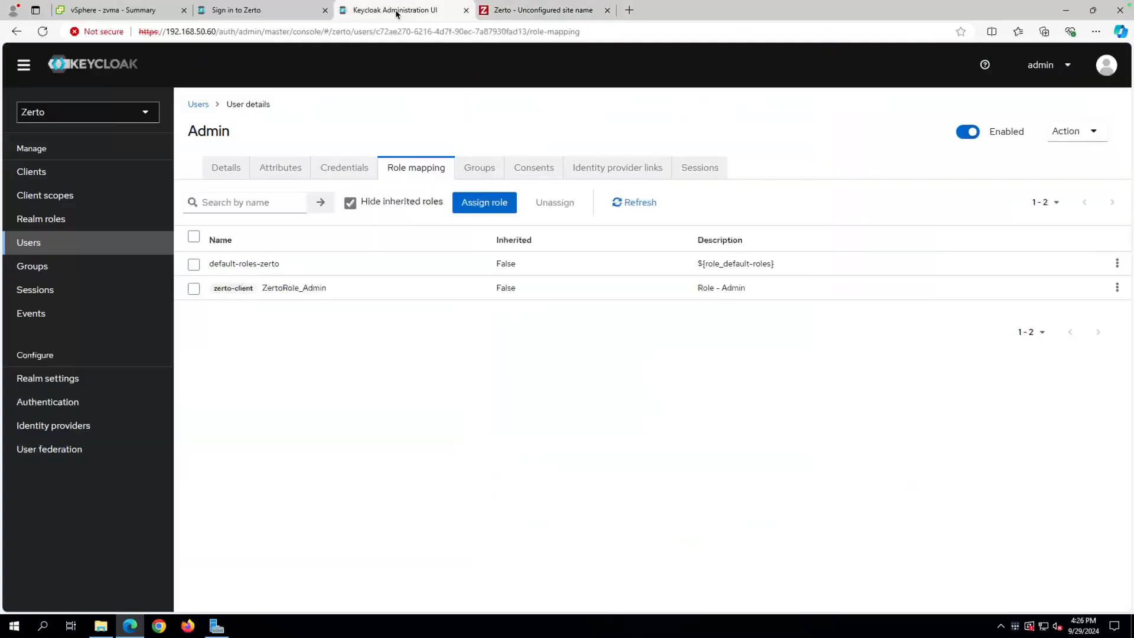
click(45, 31)
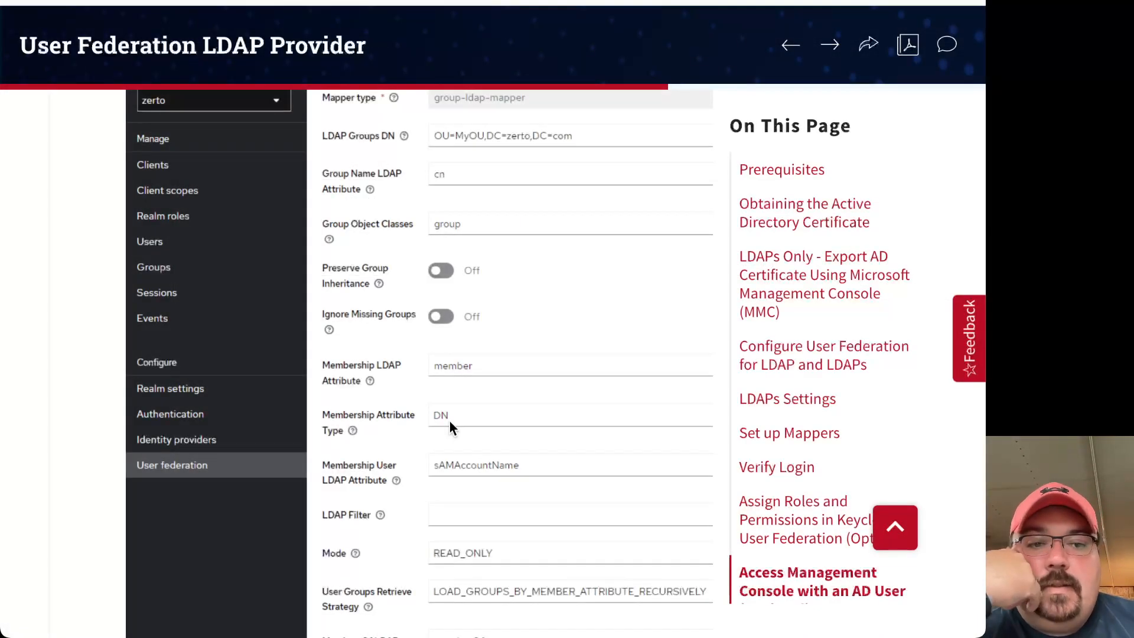
scroll(95, 397, up, 3)
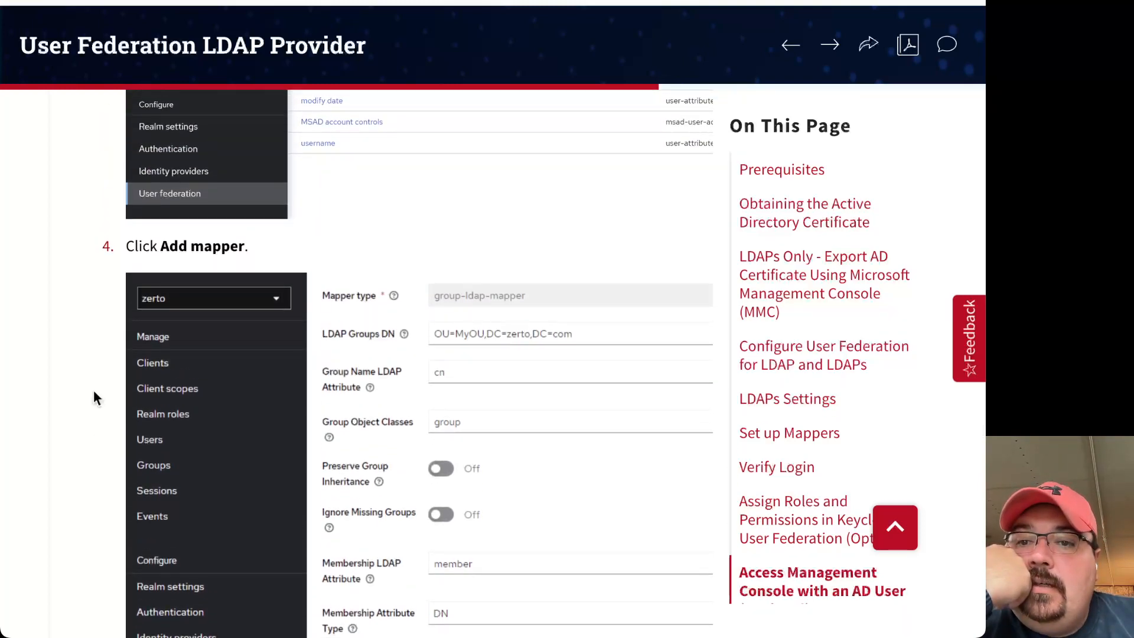
scroll(95, 397, up, 5)
scroll(94, 397, up, 6)
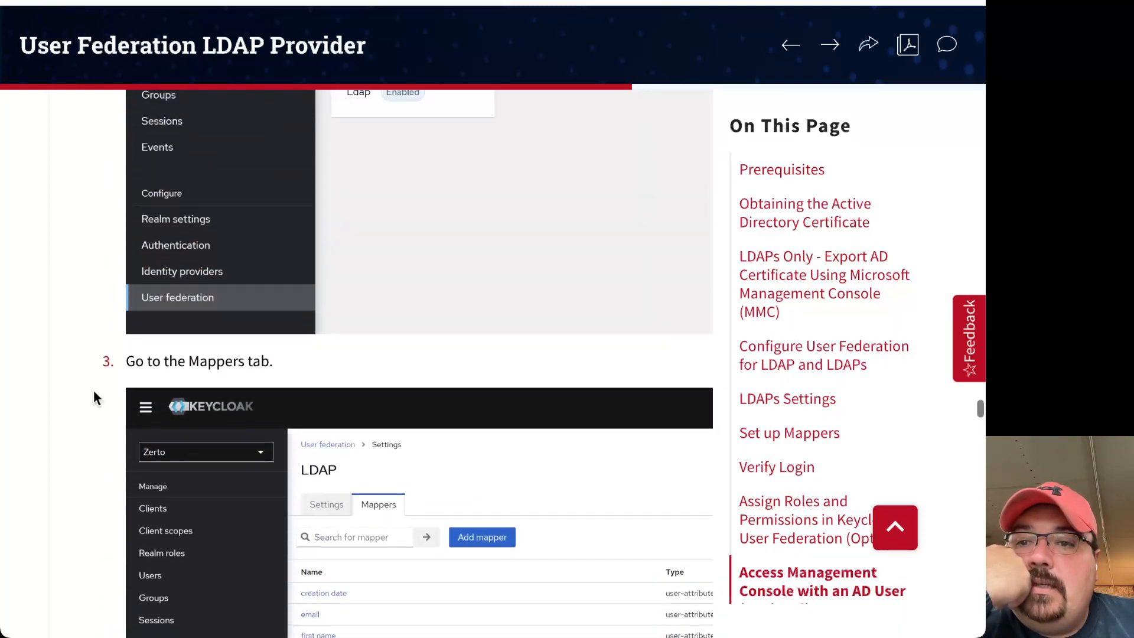
scroll(97, 397, down, 1)
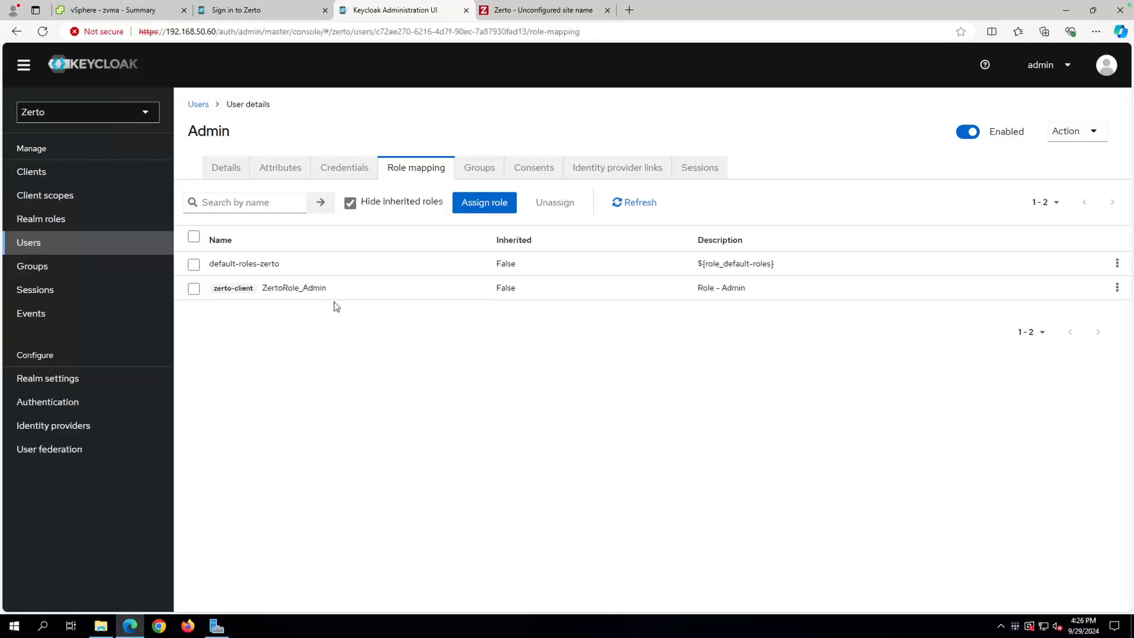
Search the realm users for 'admin' and open the administrator user.
click(82, 244)
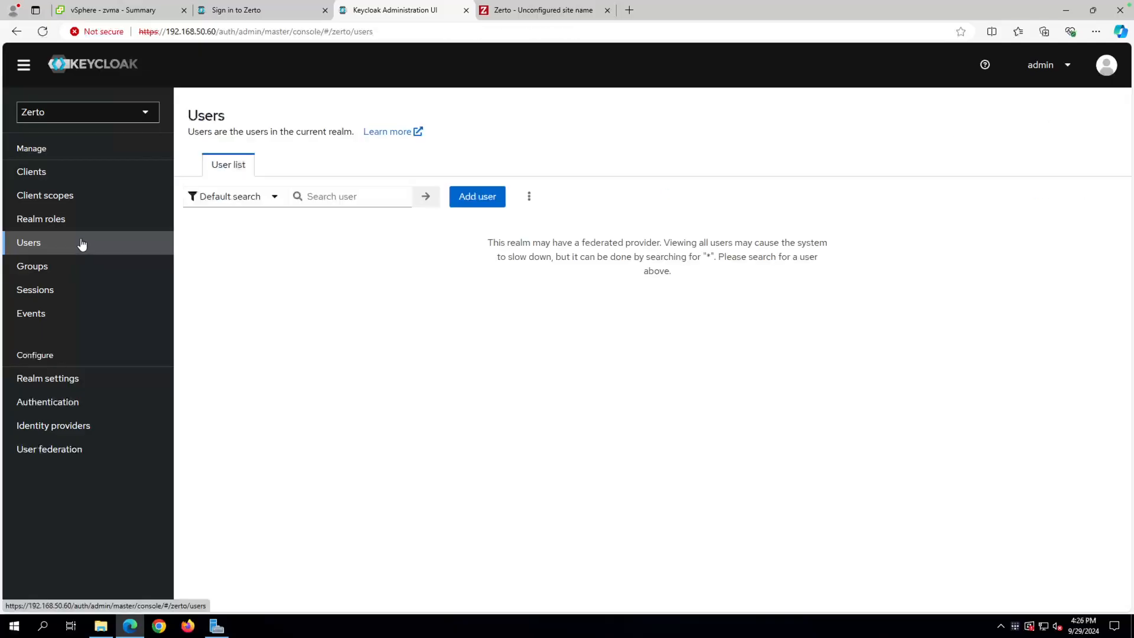
click(338, 201)
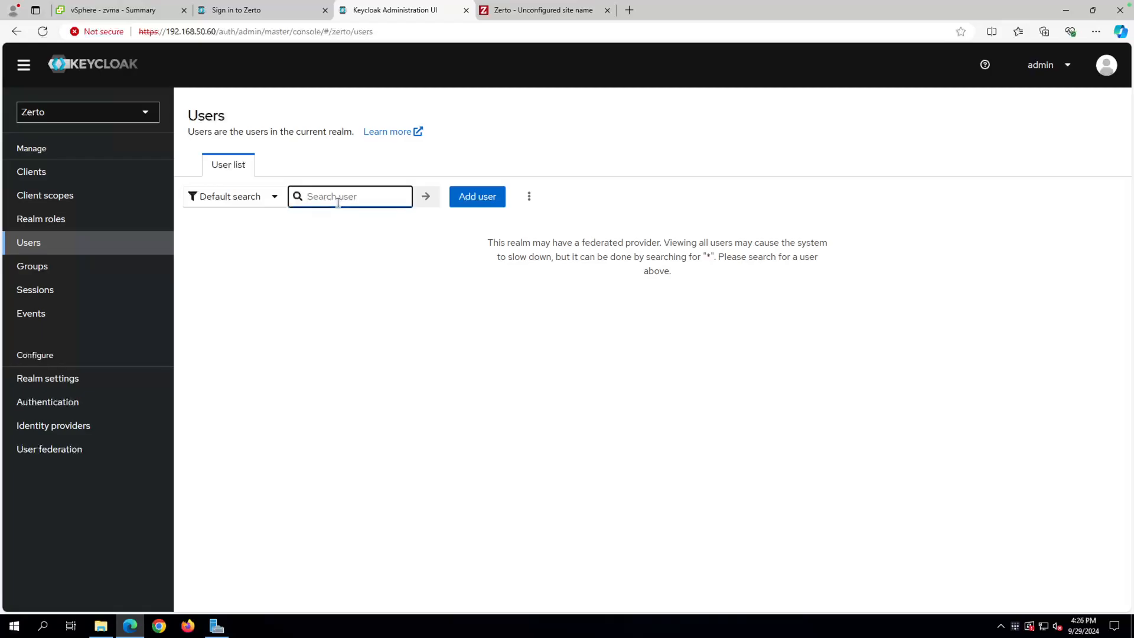
text(a)
key(Return)
click(337, 202)
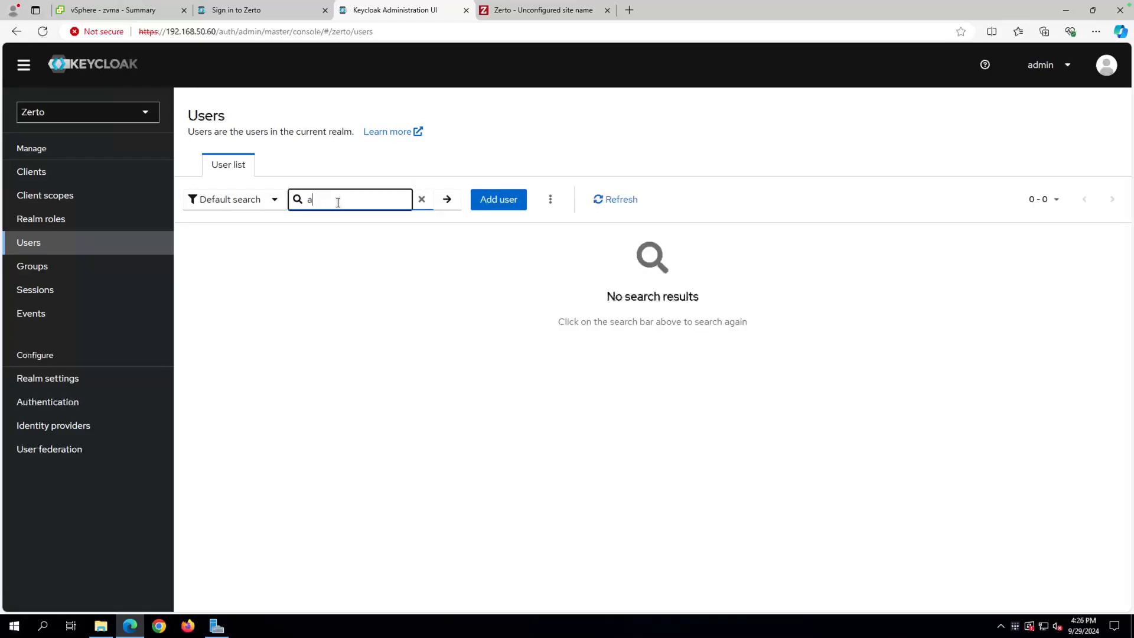
text(dmin)
click(445, 205)
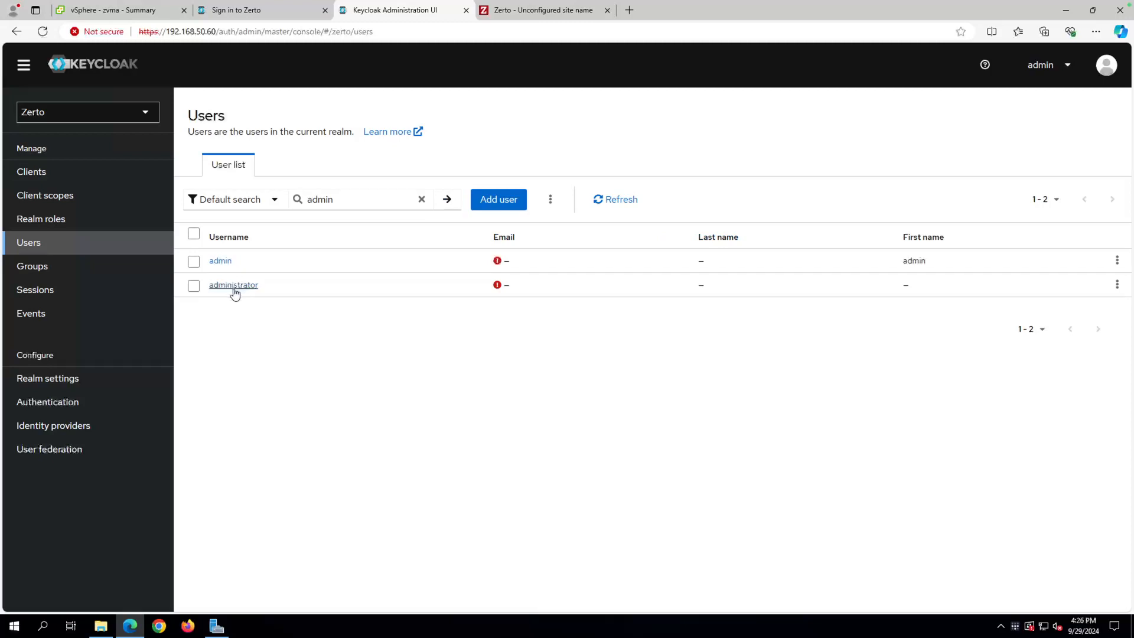
click(243, 288)
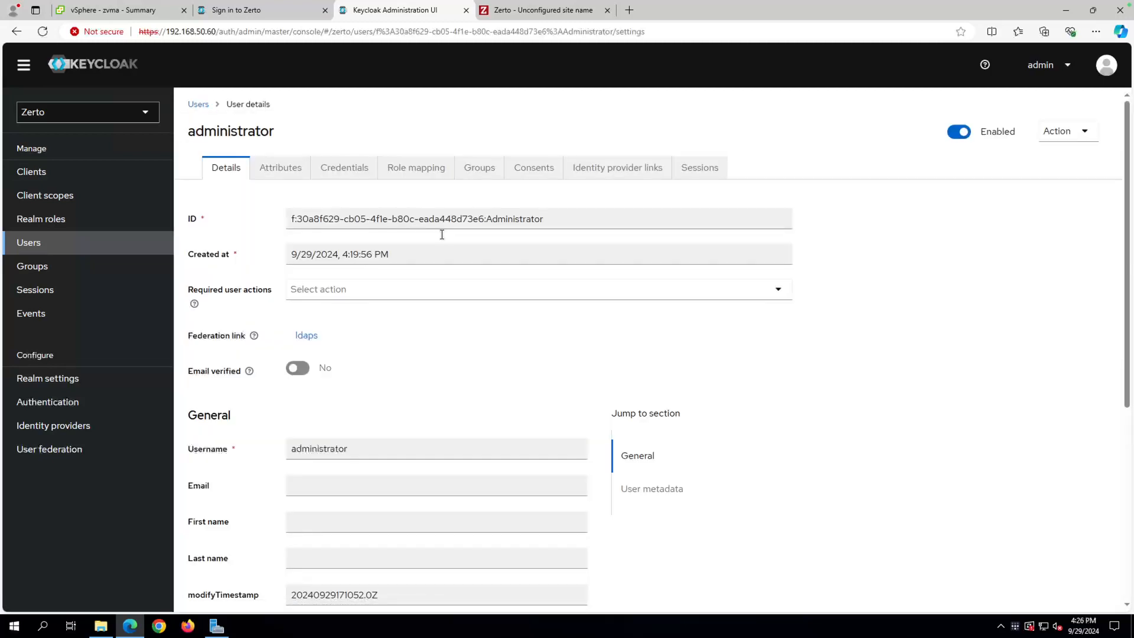
Open Assign role on administrator's Role mapping, filtered to client roles matching 'zerto'.
click(421, 172)
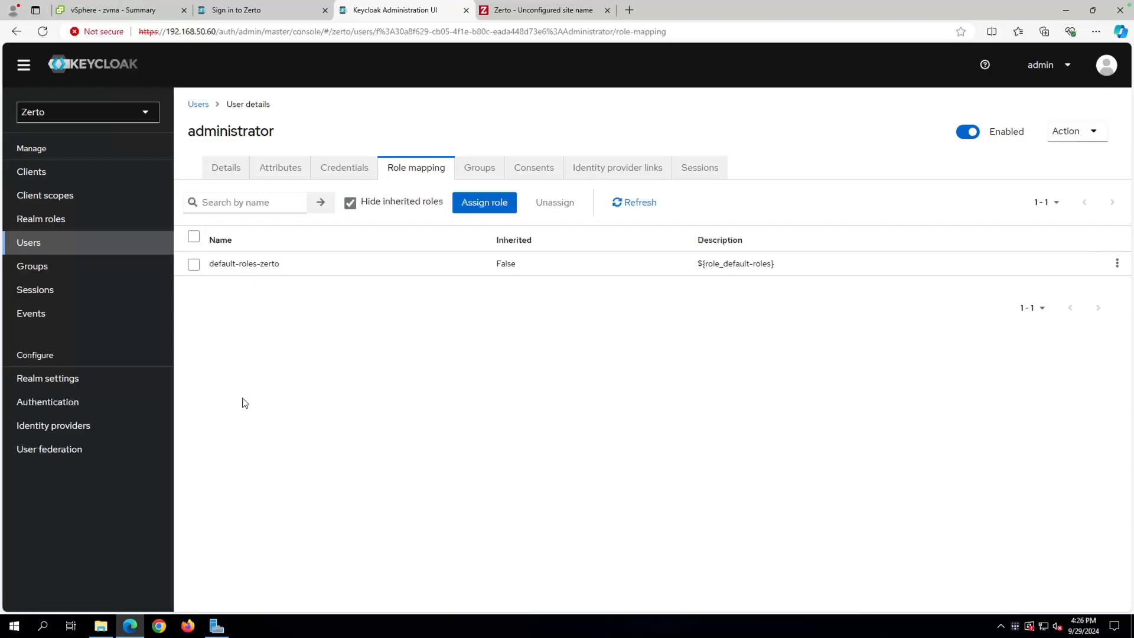
click(499, 202)
click(353, 213)
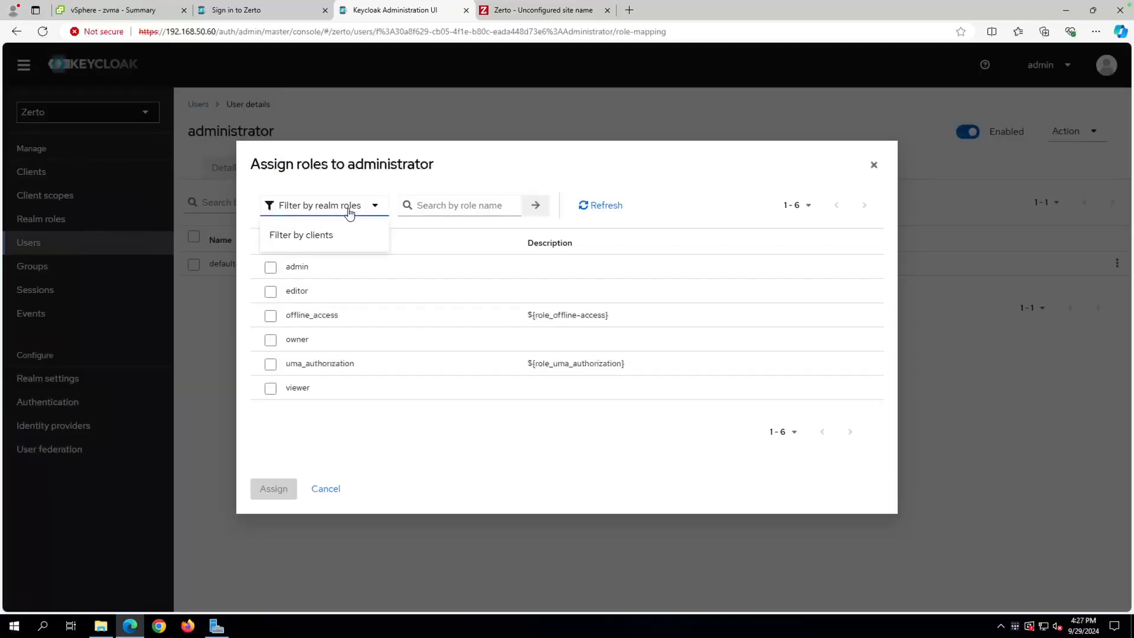
click(301, 235)
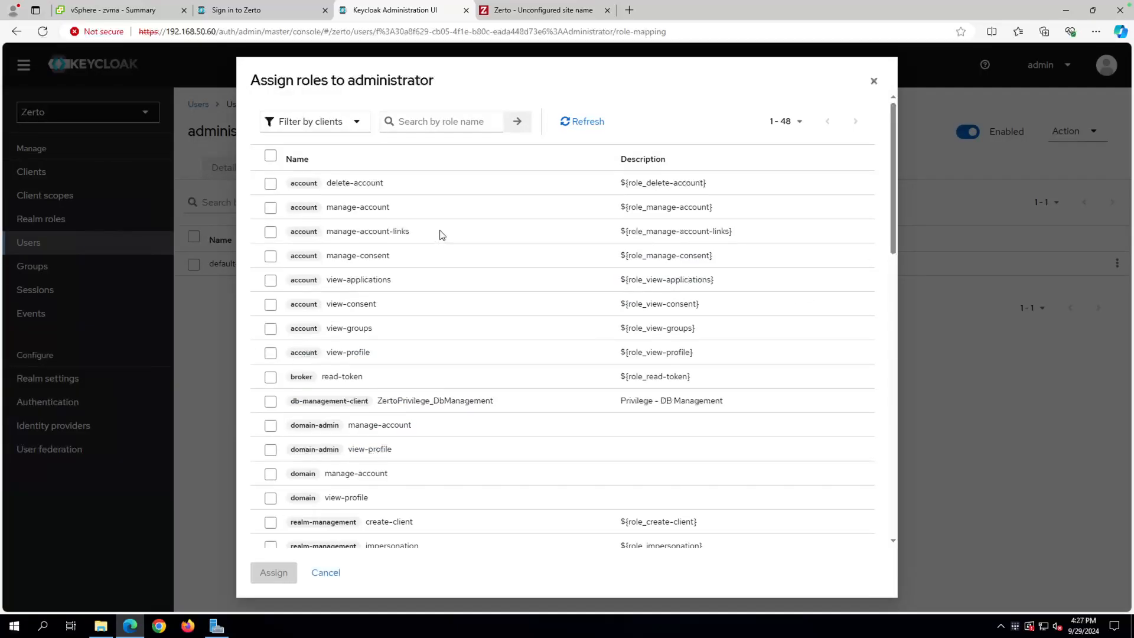
click(445, 124)
text(zerto)
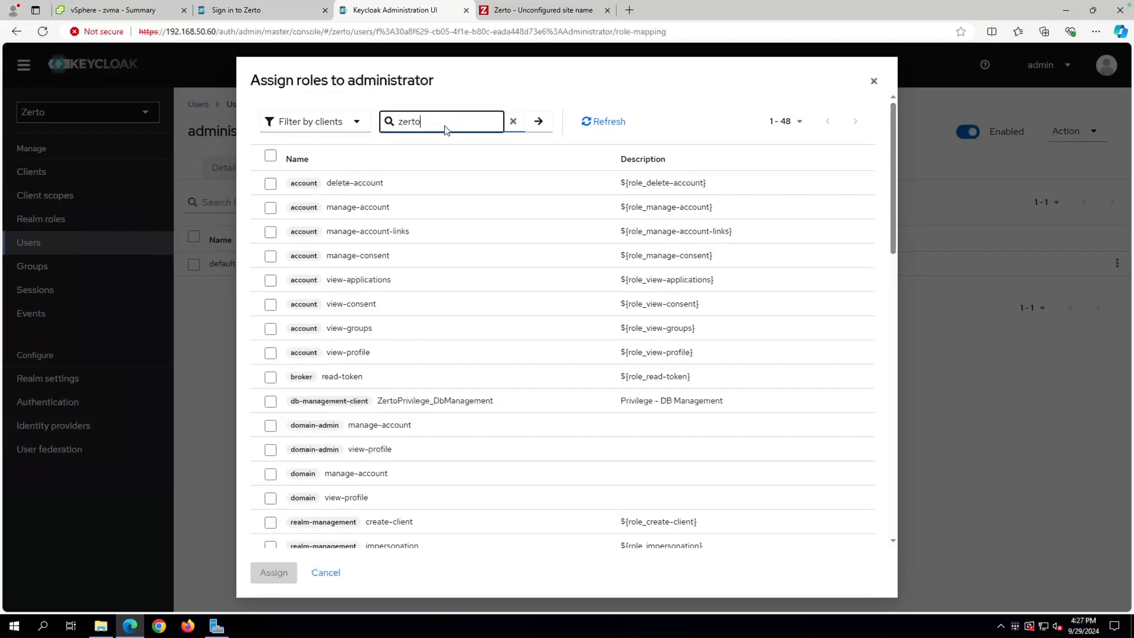
key(Return)
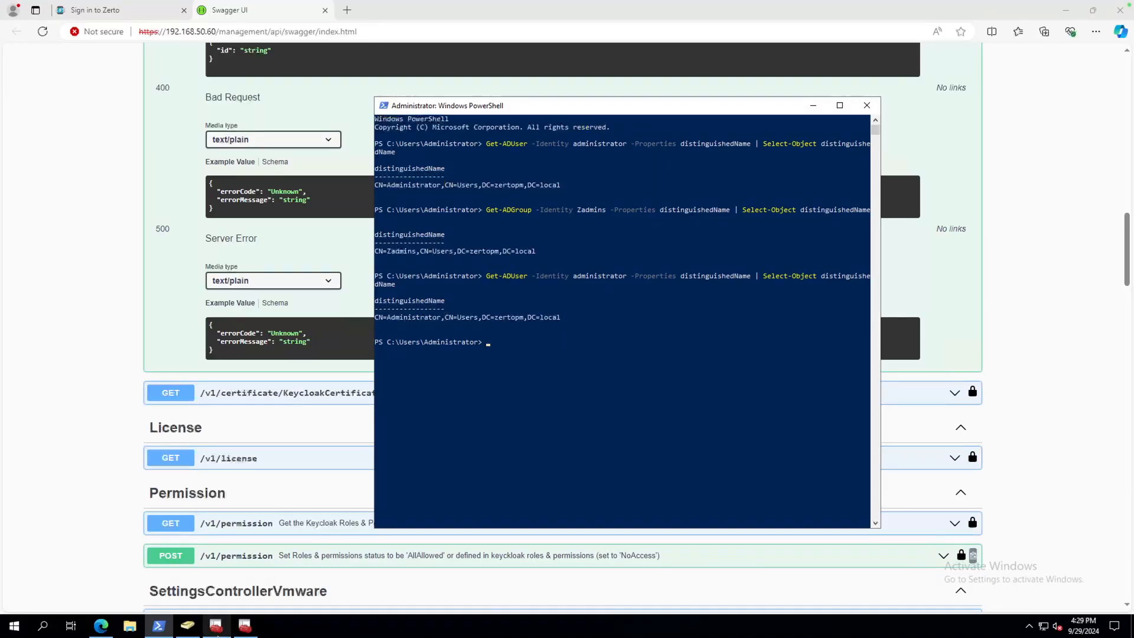
Bring Active Directory Users and Computers forward, showing the zertopm.local Users container.
click(188, 625)
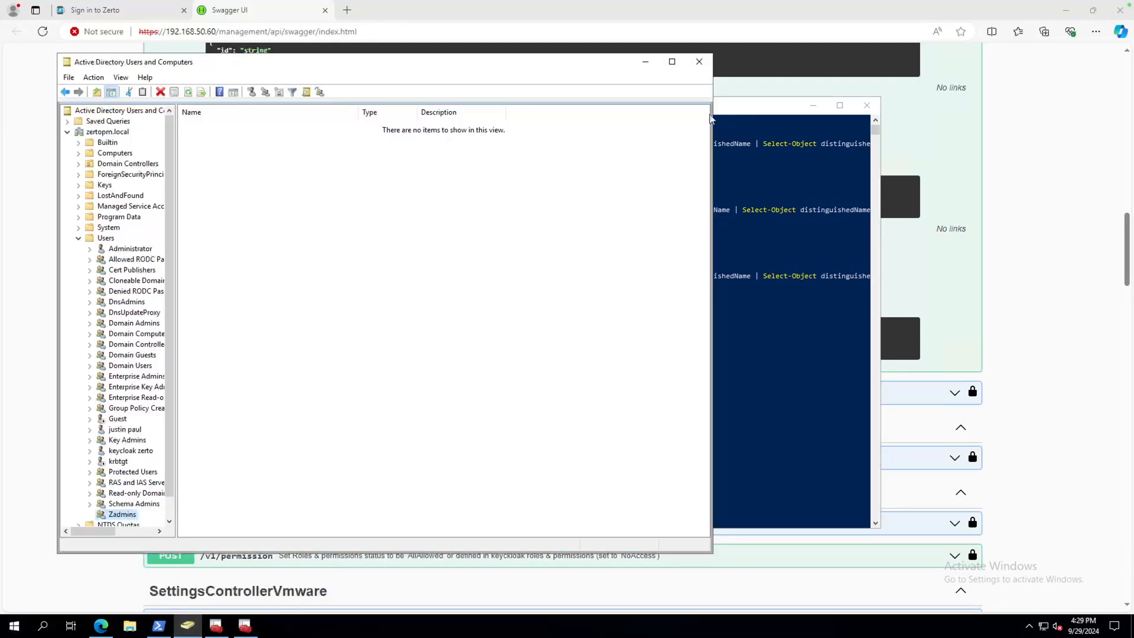
Widen the window and tree, then confirm Zadmins' Members tab lists only Administrator.
drag(712, 120, 933, 124)
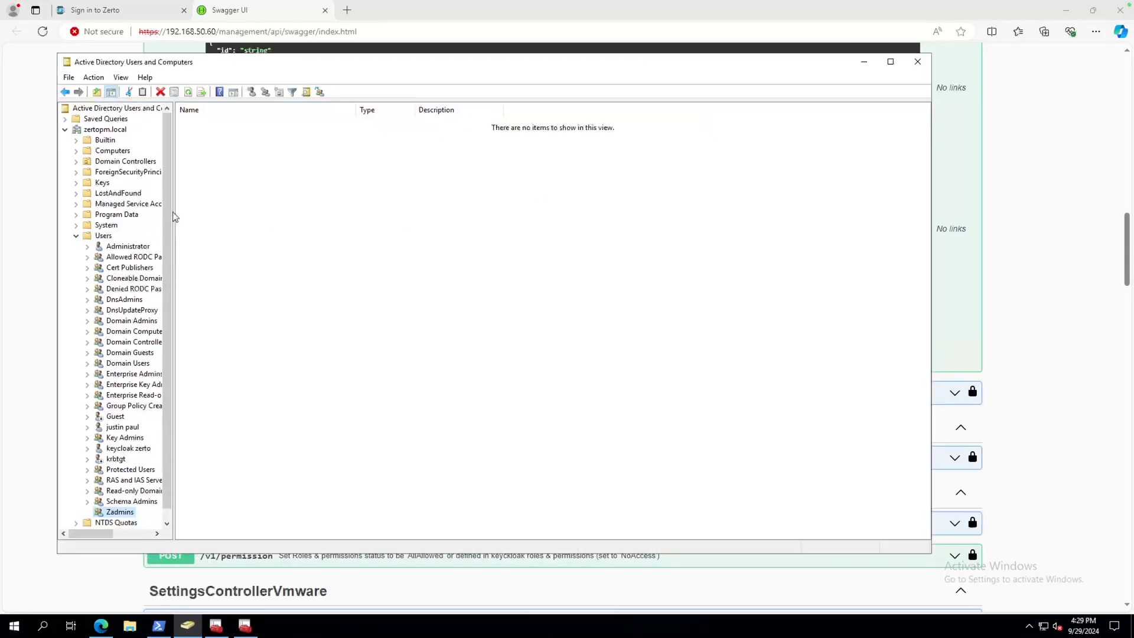
drag(172, 215, 313, 213)
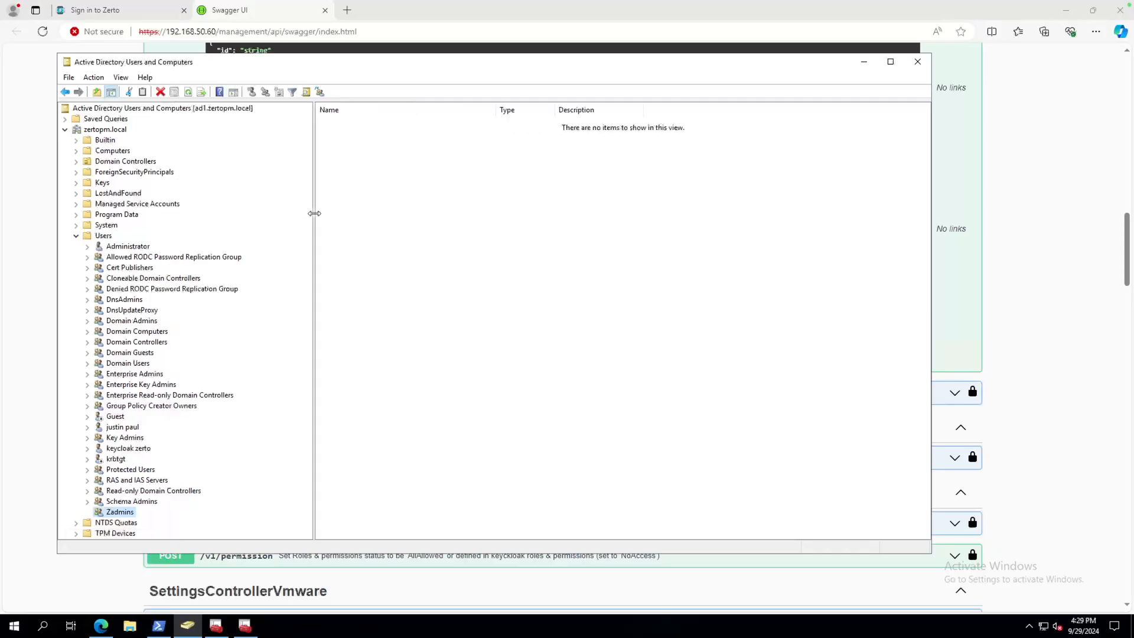
right_click(127, 518)
click(162, 490)
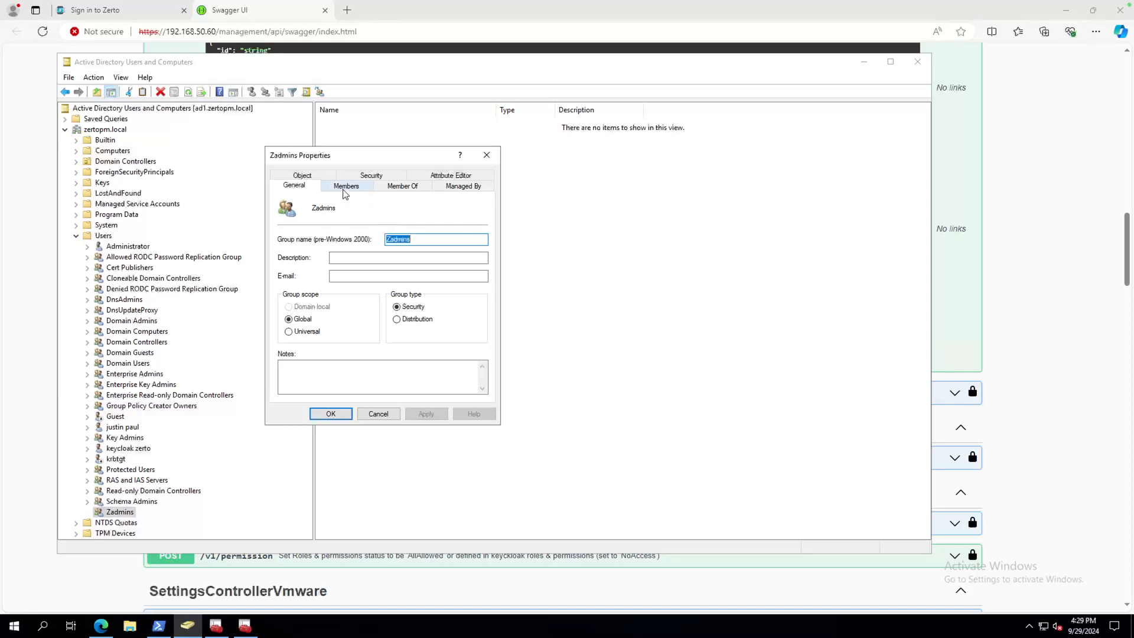
click(346, 188)
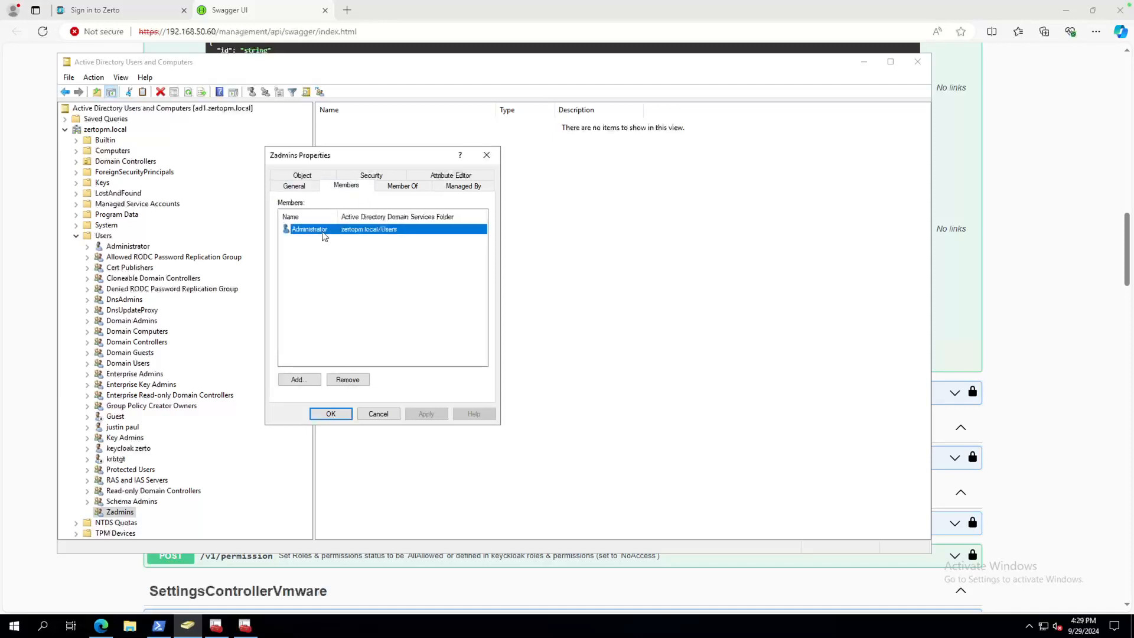
click(376, 414)
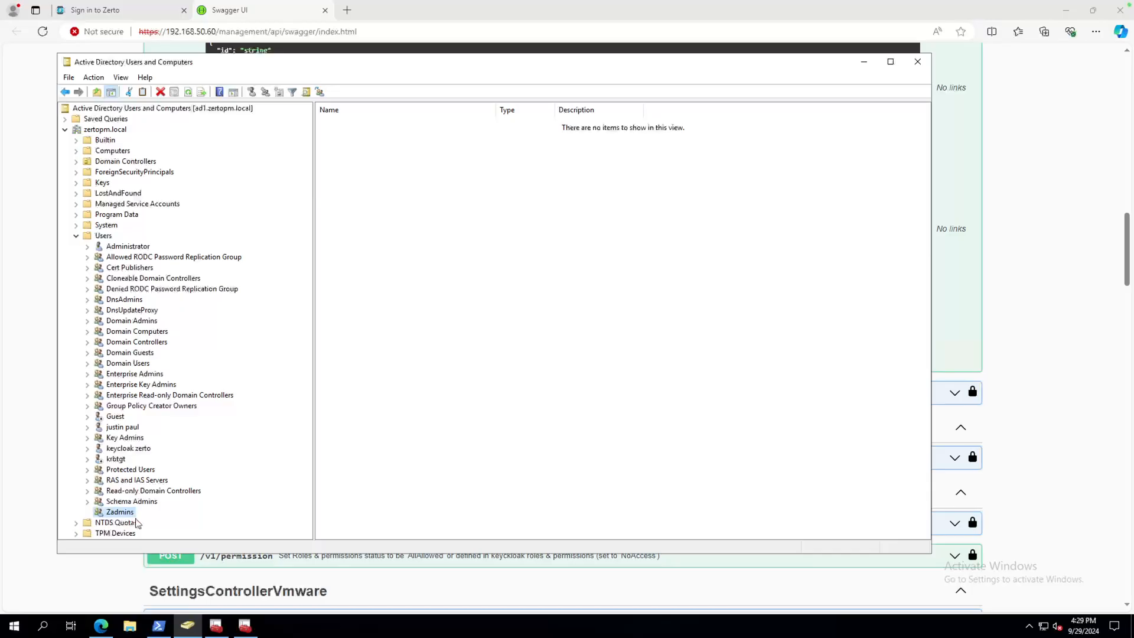
Rerun Get-ADGroup Zadmins in PowerShell and copy its DN CN=Zadmins,CN=Users,DC=zertopm,DC=local.
click(159, 630)
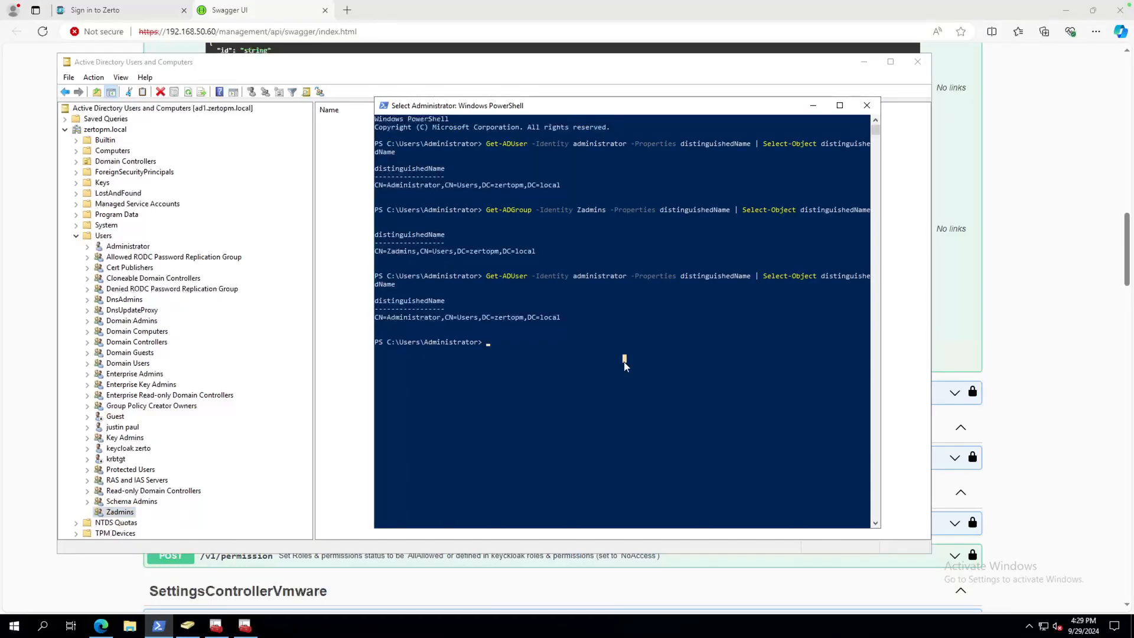
key(Up)
key(Up)
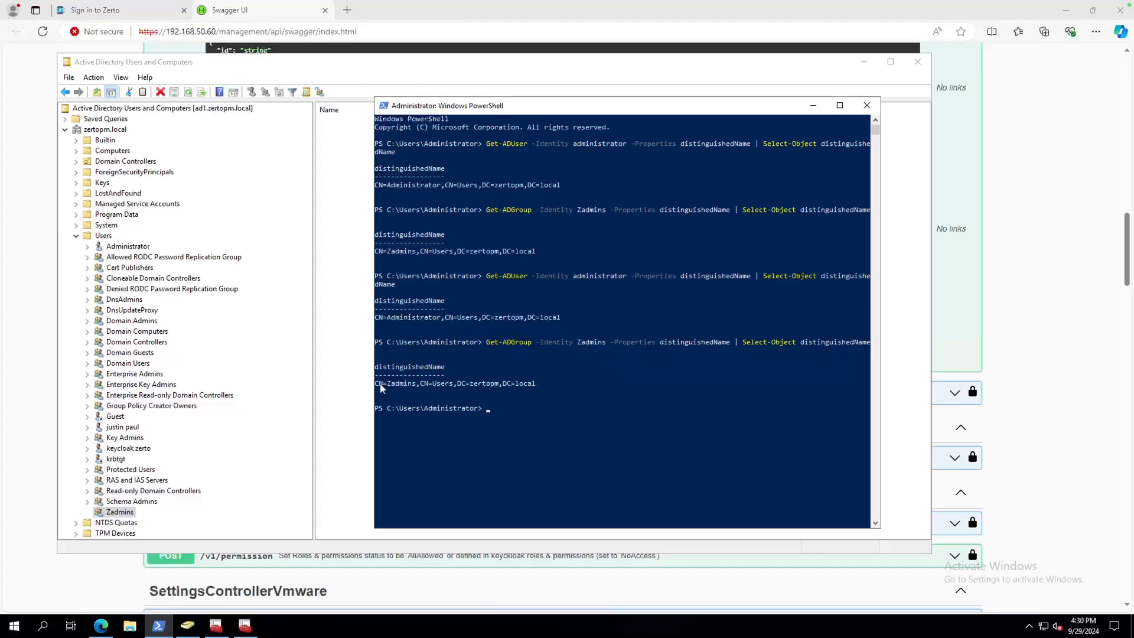
drag(376, 383, 538, 388)
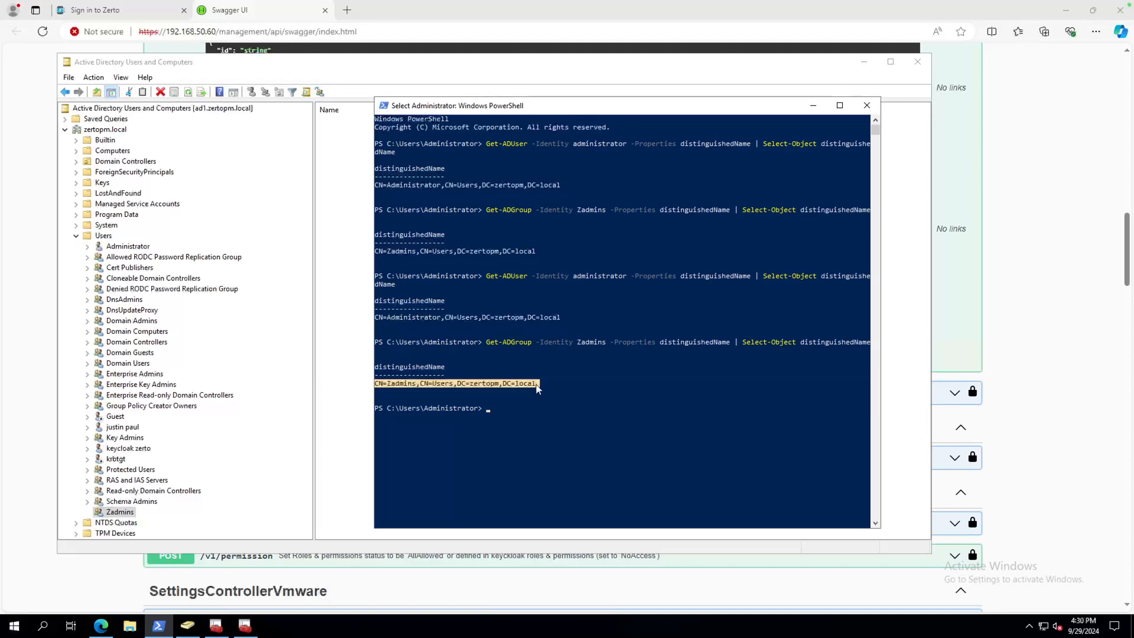
right_click(505, 385)
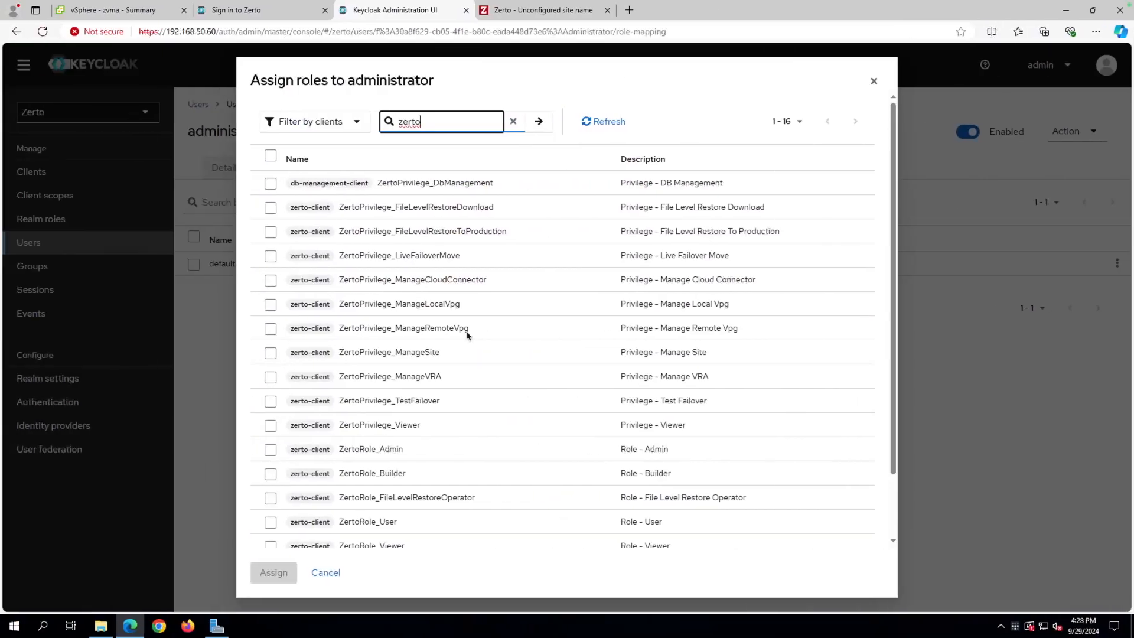
Dismiss Assign roles without changes and open the ldaps provider's Mappers tab under User federation.
click(873, 81)
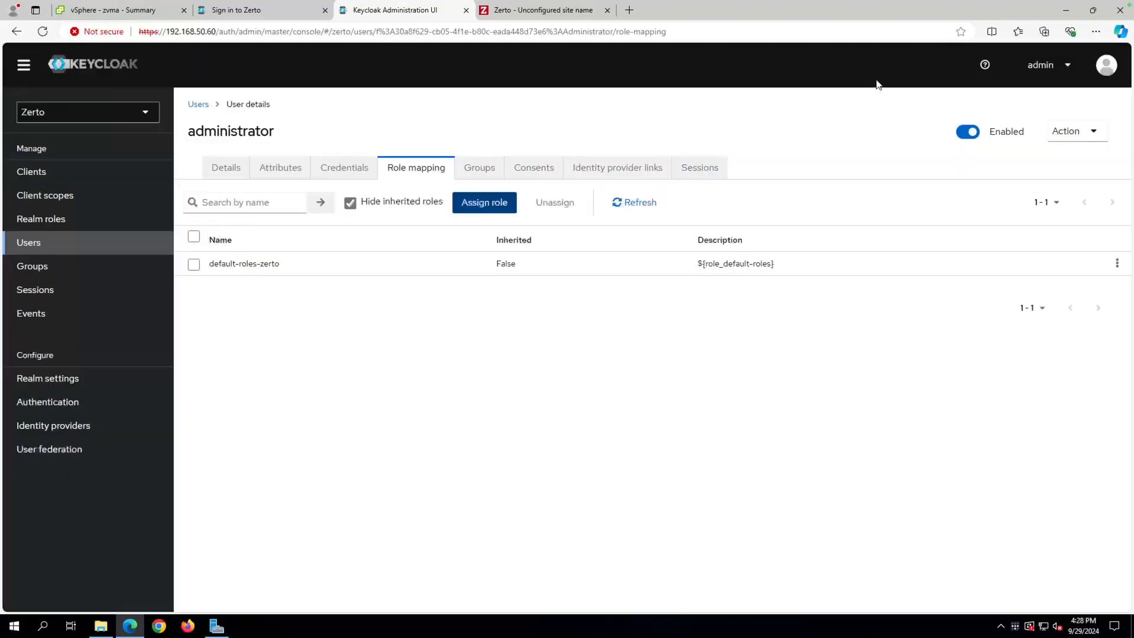
click(47, 456)
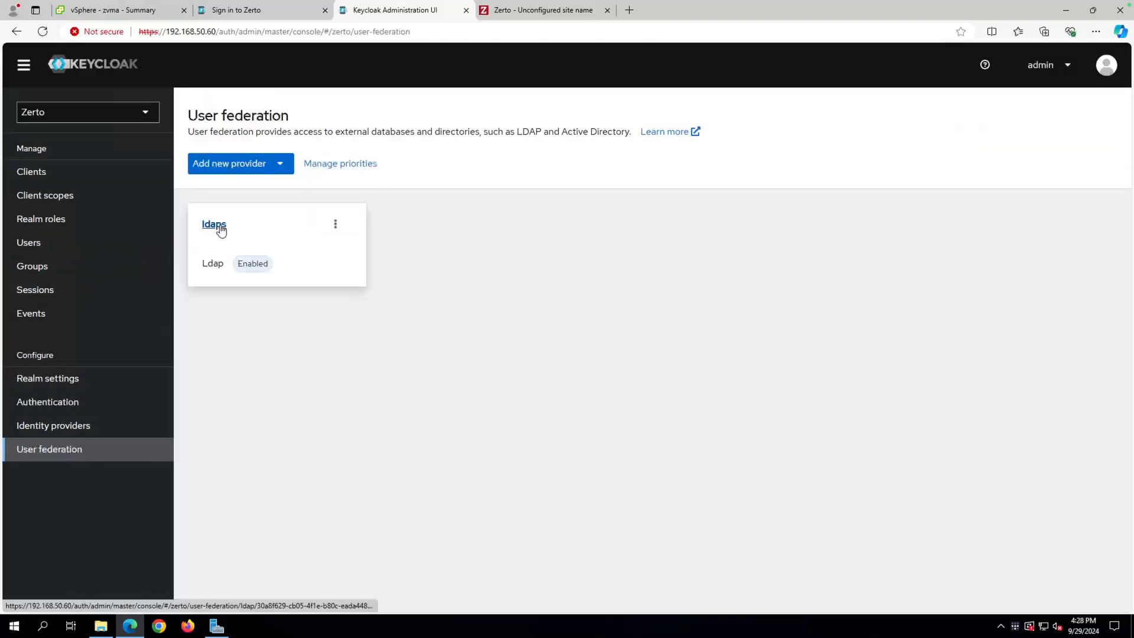
click(214, 229)
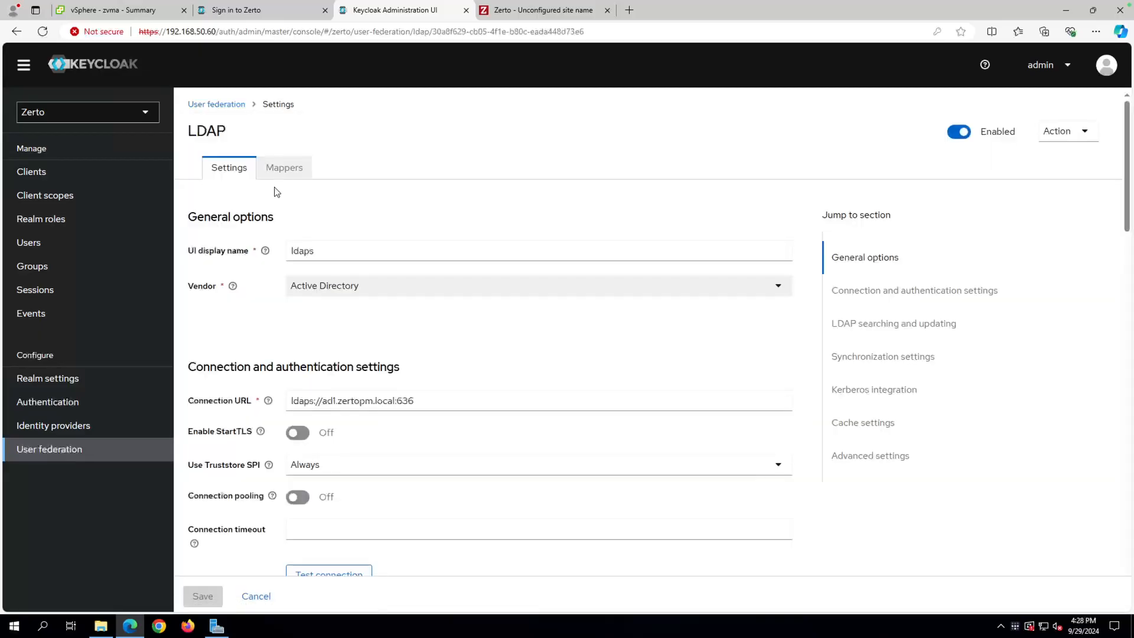
click(290, 171)
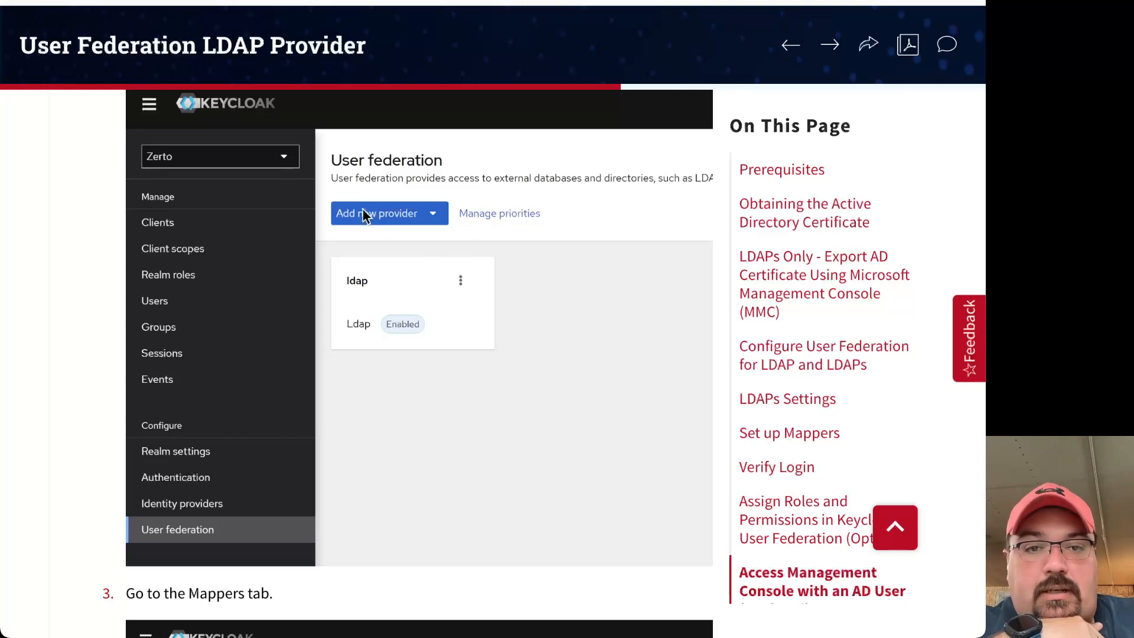
Scroll the User Federation LDAP Provider guide to step 3 'Go to the Mappers tab' and step 4 'Click Add mapper'.
scroll(381, 286, up, 2)
scroll(383, 286, up, 3)
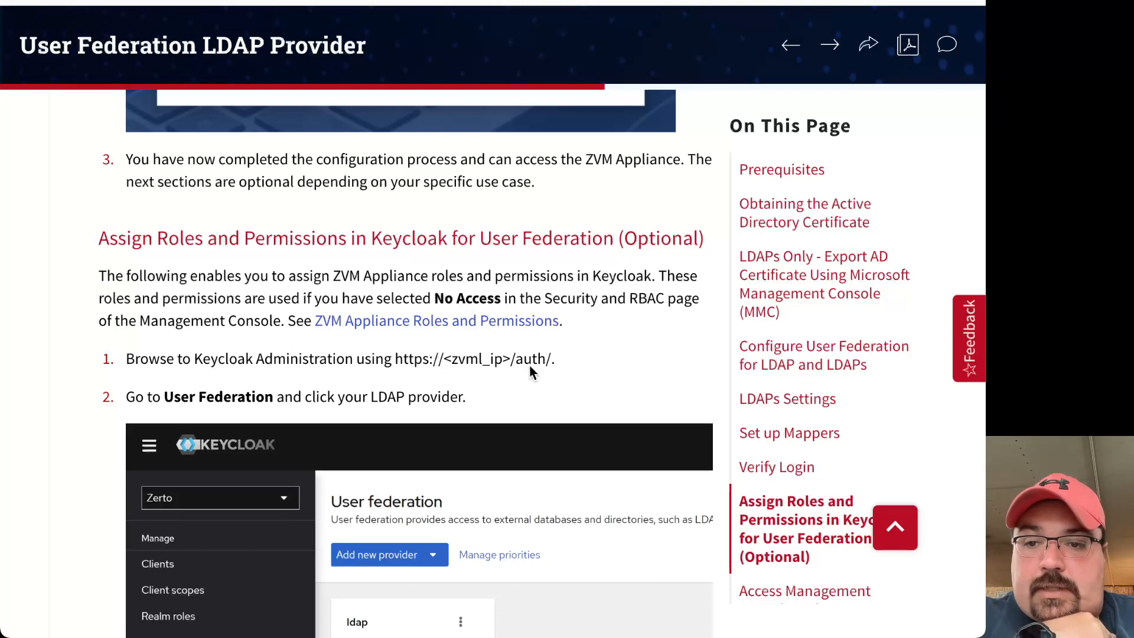
scroll(492, 392, down, 1)
scroll(491, 390, down, 2)
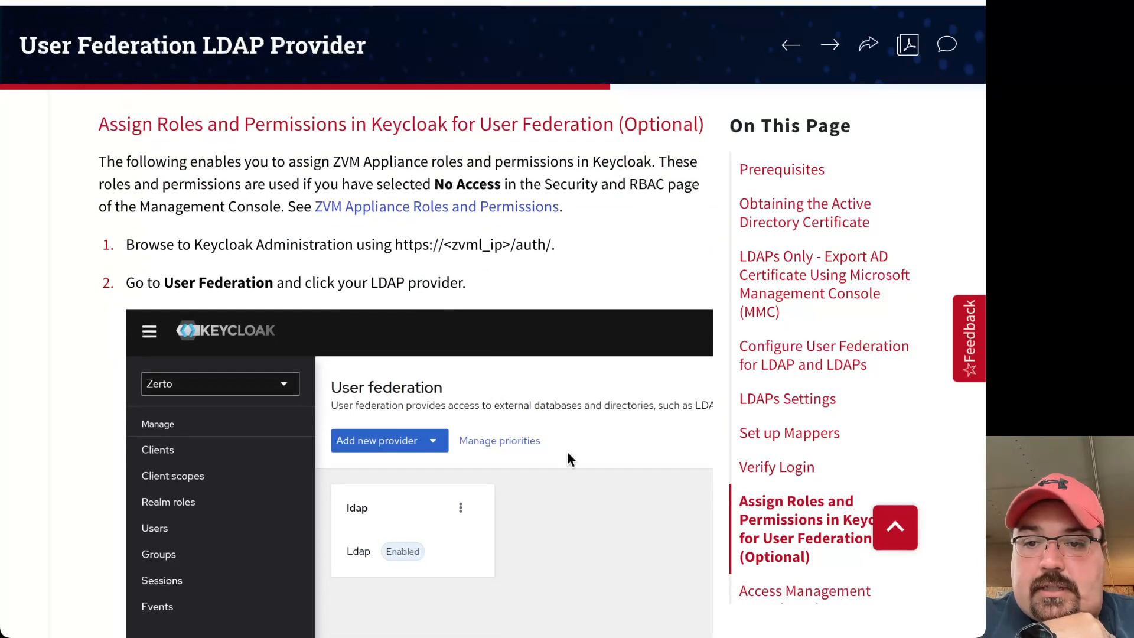
scroll(568, 452, down, 5)
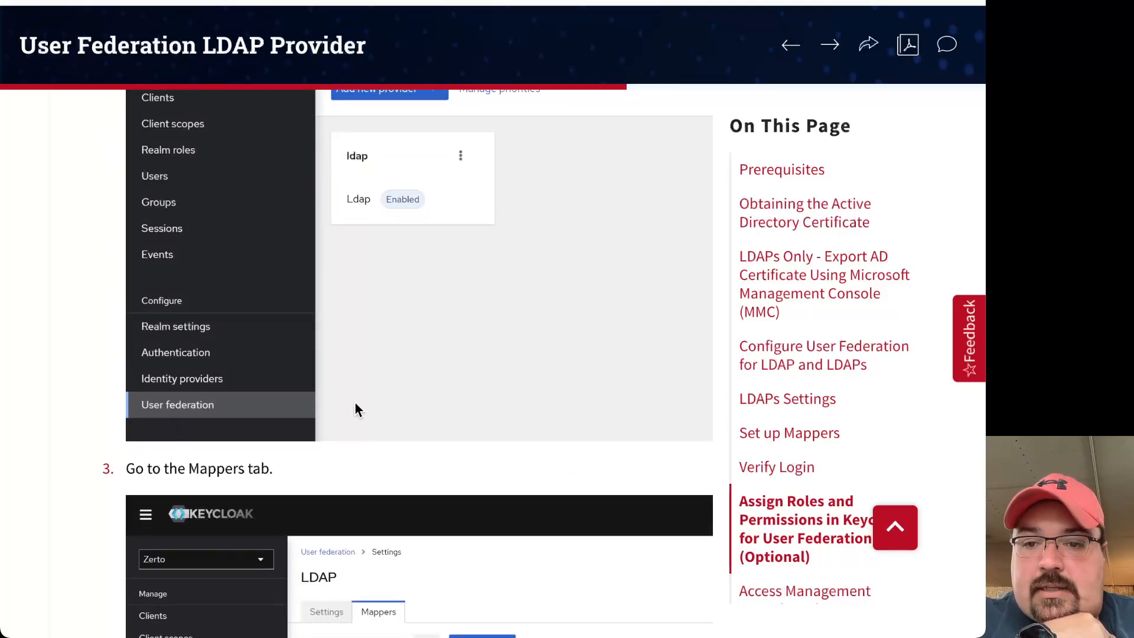
scroll(356, 408, down, 2)
scroll(356, 406, down, 4)
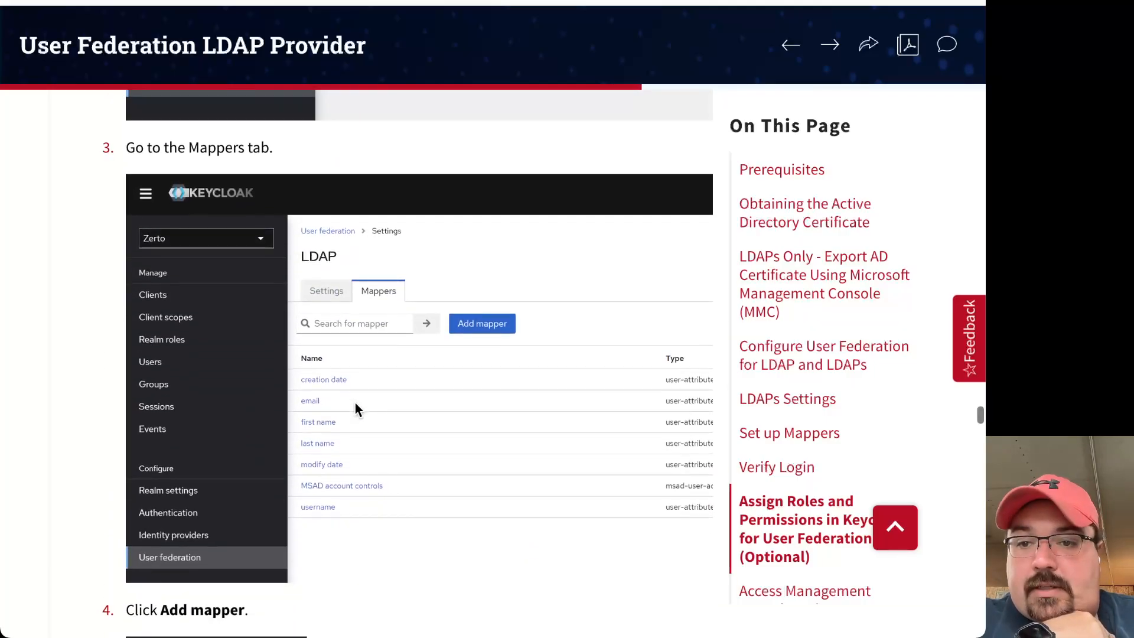
scroll(426, 523, down, 6)
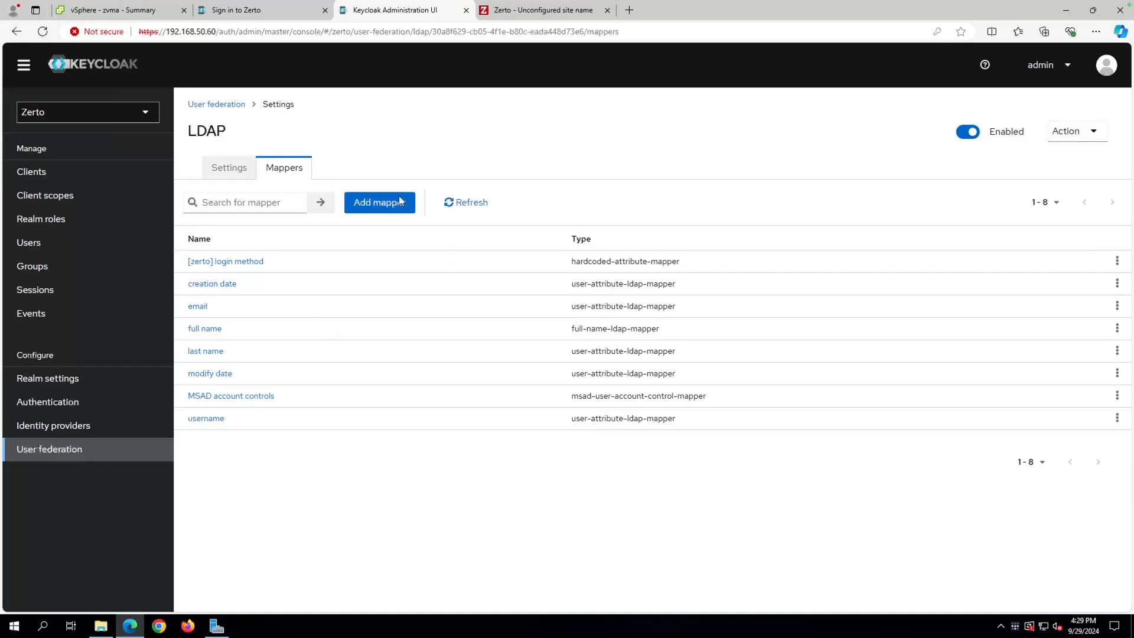
Add a new ldaps mapper named zadmin-group-mapper with mapper type group-ldap-mapper.
click(365, 209)
click(373, 209)
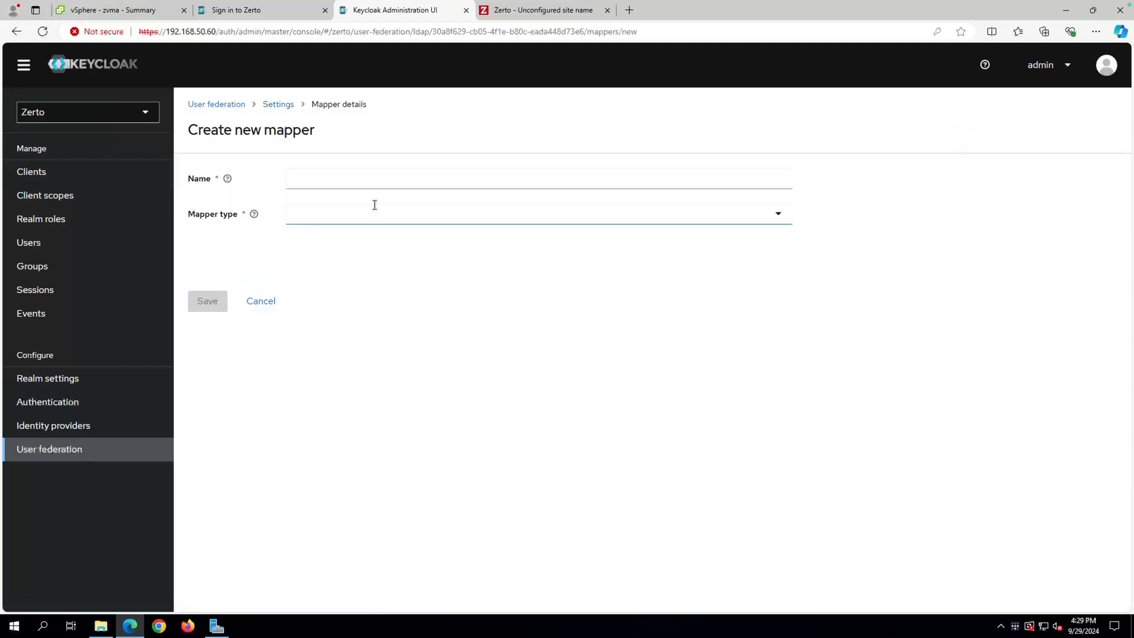
click(321, 176)
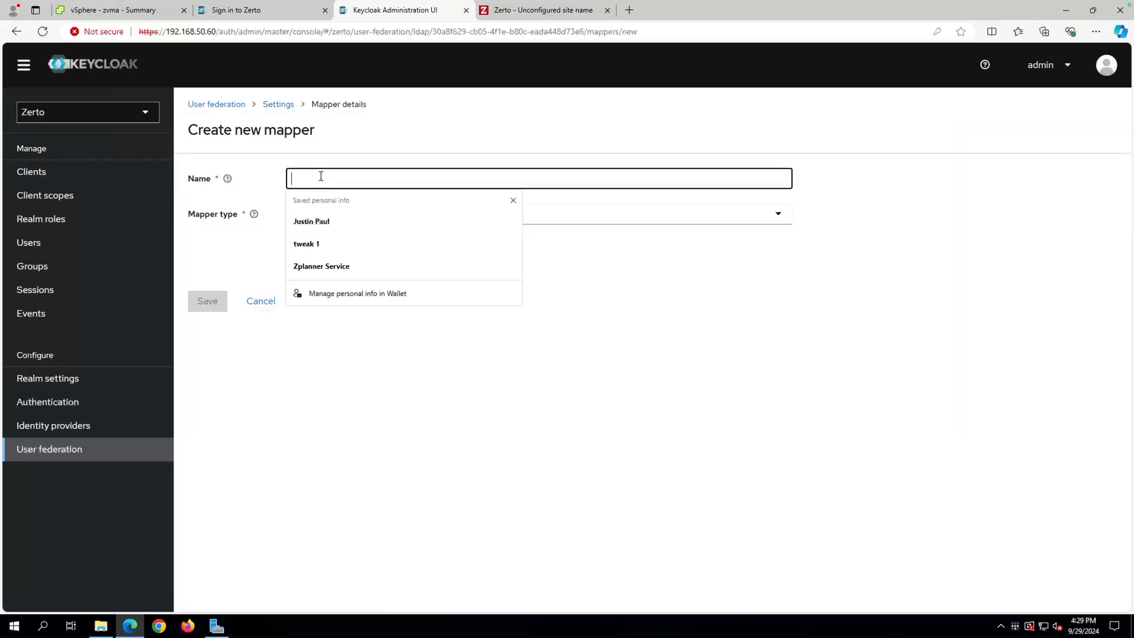
text(zadmin)
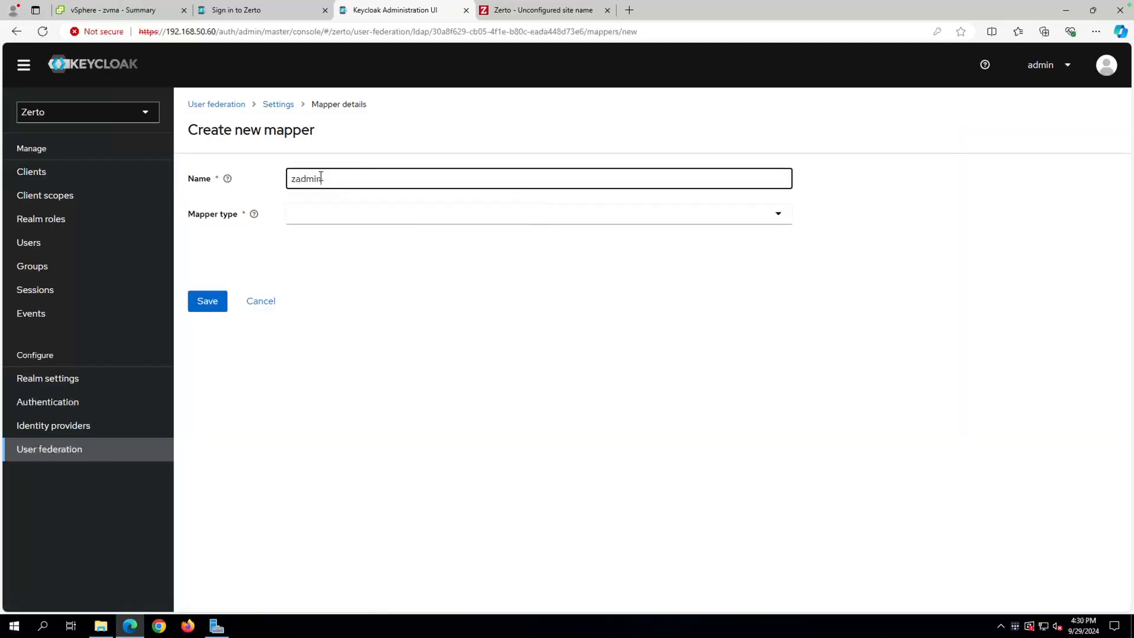
text(-group-mapper)
click(319, 211)
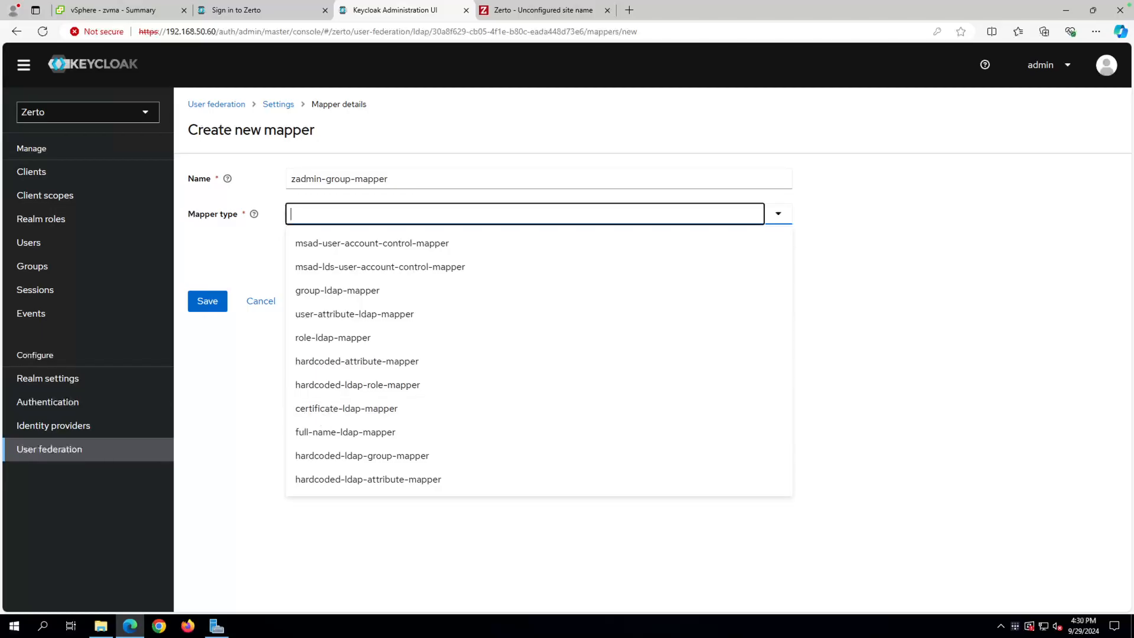
click(351, 292)
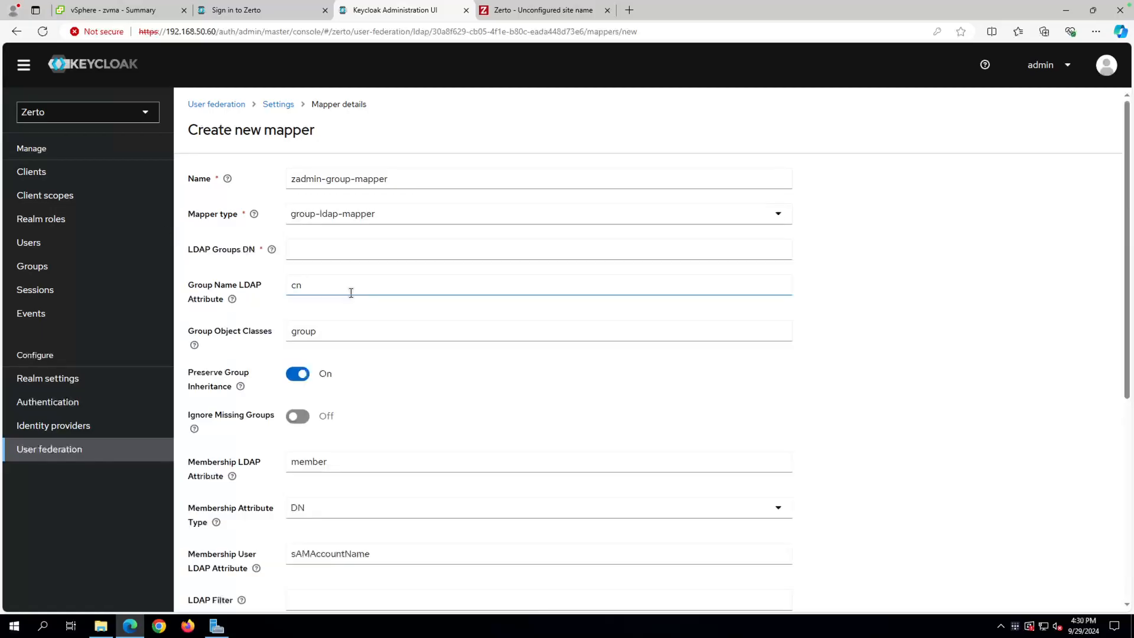
Paste CN=Zadmins,CN=Users,DC=zertopm,DC=local into the LDAP Groups DN field.
click(195, 253)
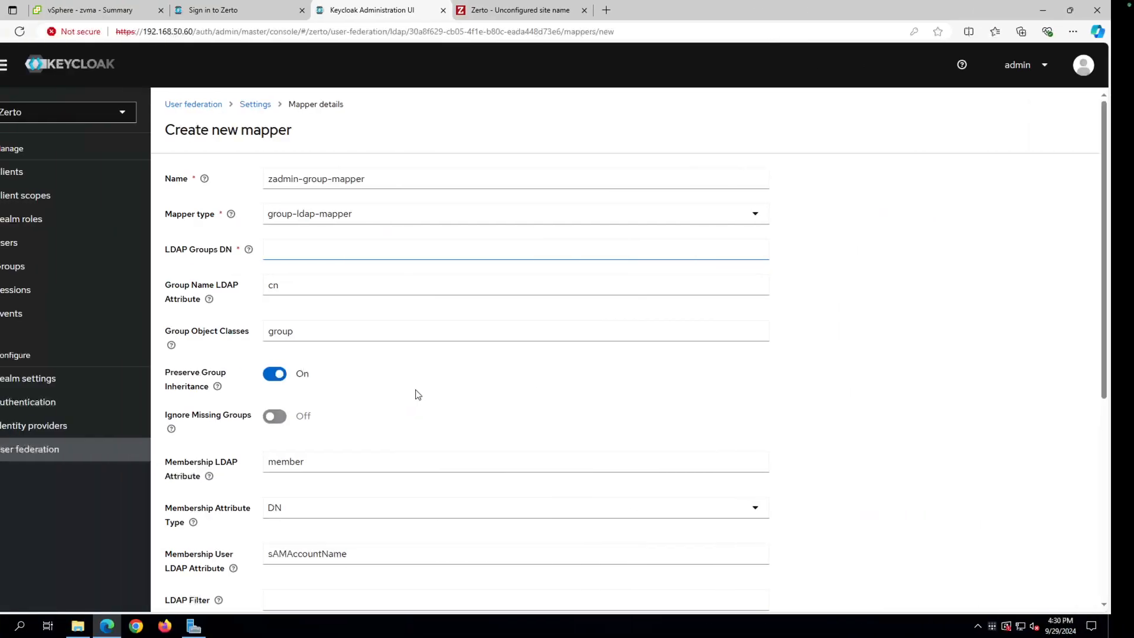
click(336, 250)
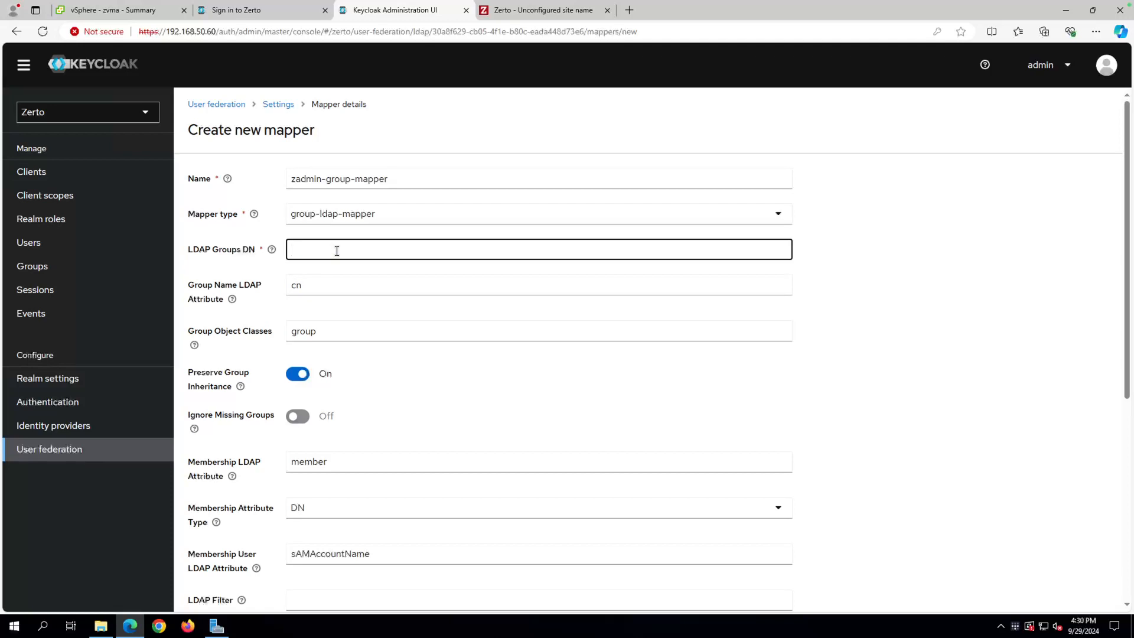
text(CN=Zadmins,CN=Users,DC=zertopm,DC=local)
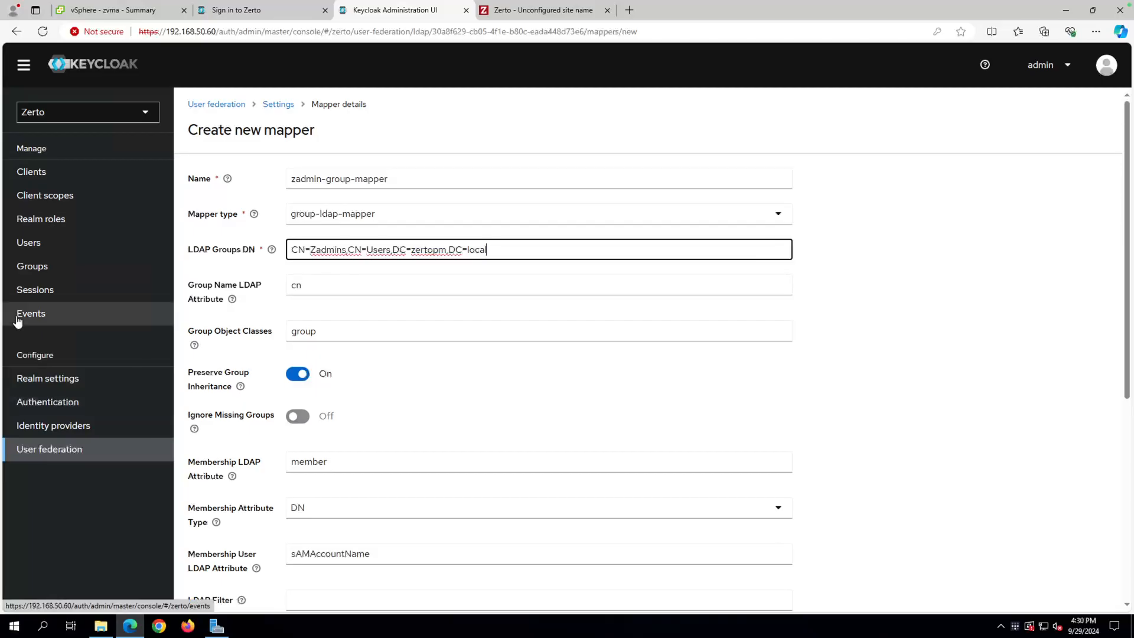
Set Mode to READ_ONLY and User Groups Retrieve Strategy to LOAD_GROUPS_BY_MEMBER_ATTRIBUTE_RECURSIVELY.
scroll(413, 457, down, 1)
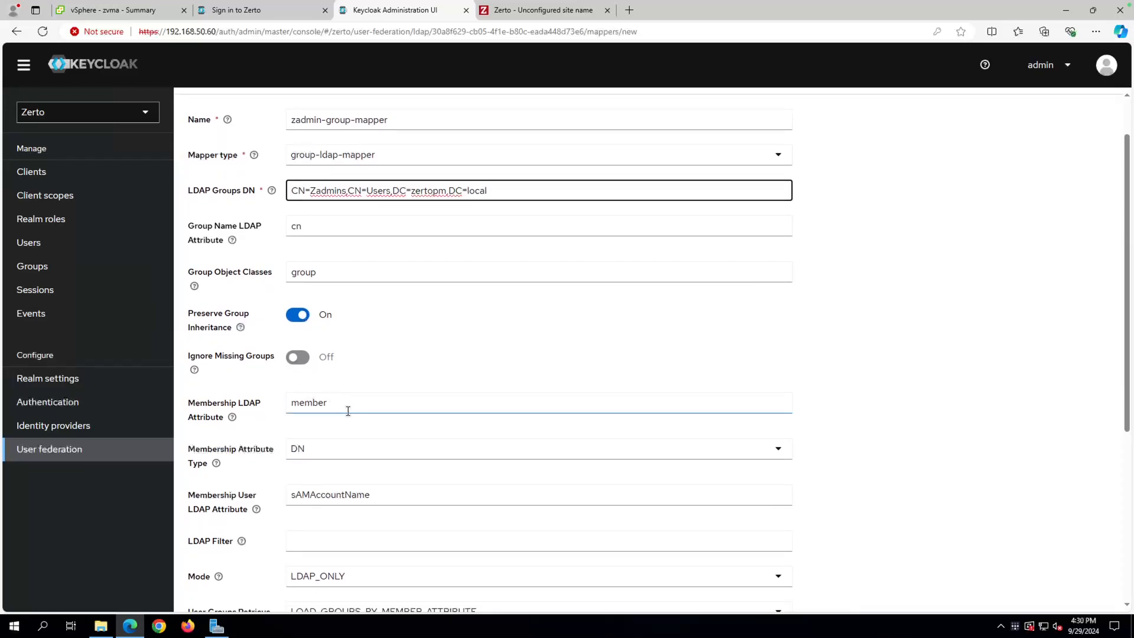
scroll(331, 476, down, 1)
scroll(332, 476, down, 1)
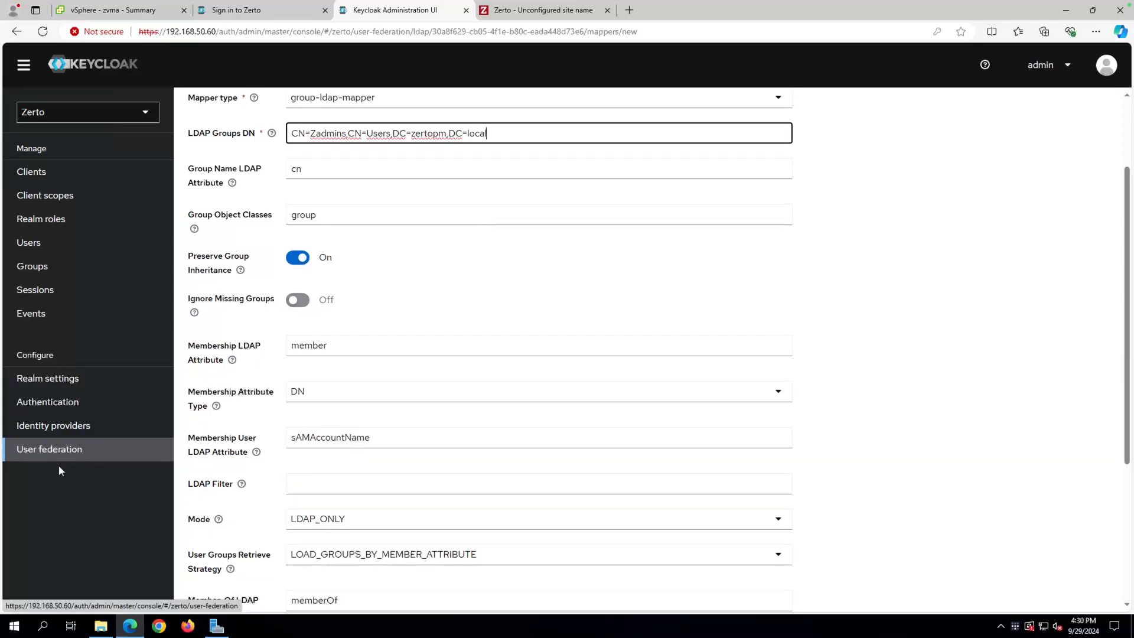
click(381, 523)
click(319, 574)
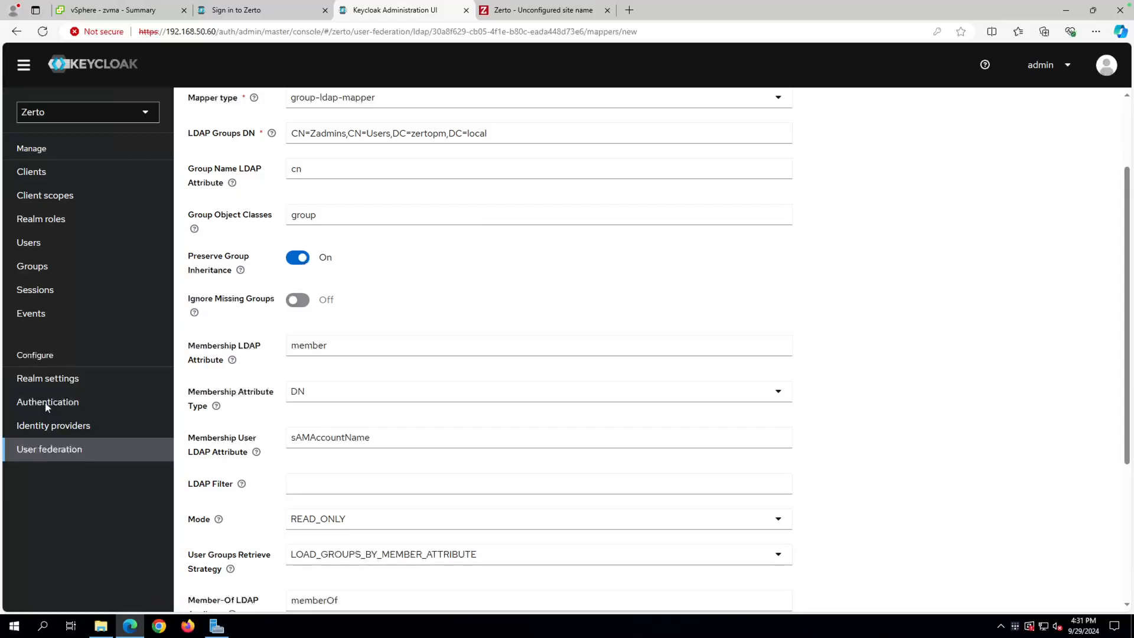
click(488, 559)
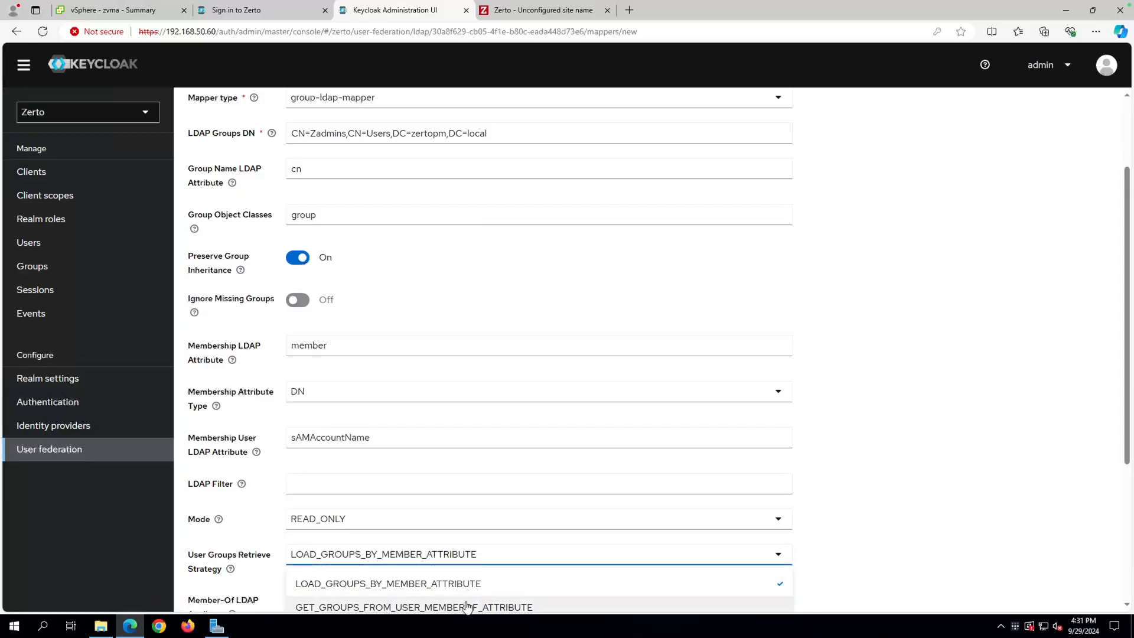
scroll(475, 599, down, 1)
scroll(466, 605, down, 1)
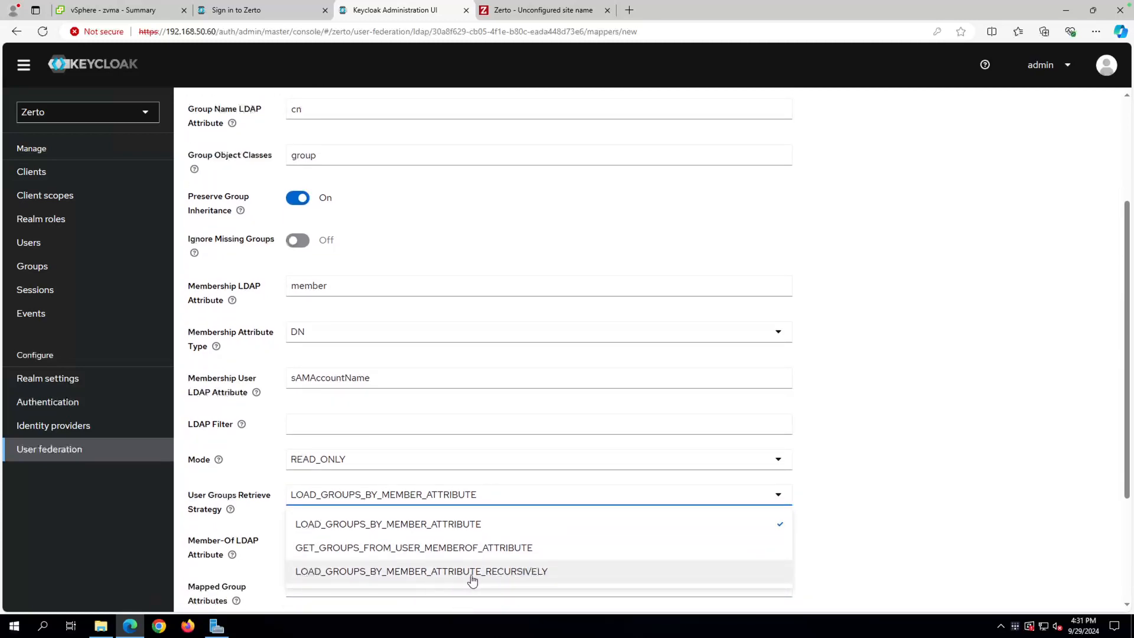
click(496, 571)
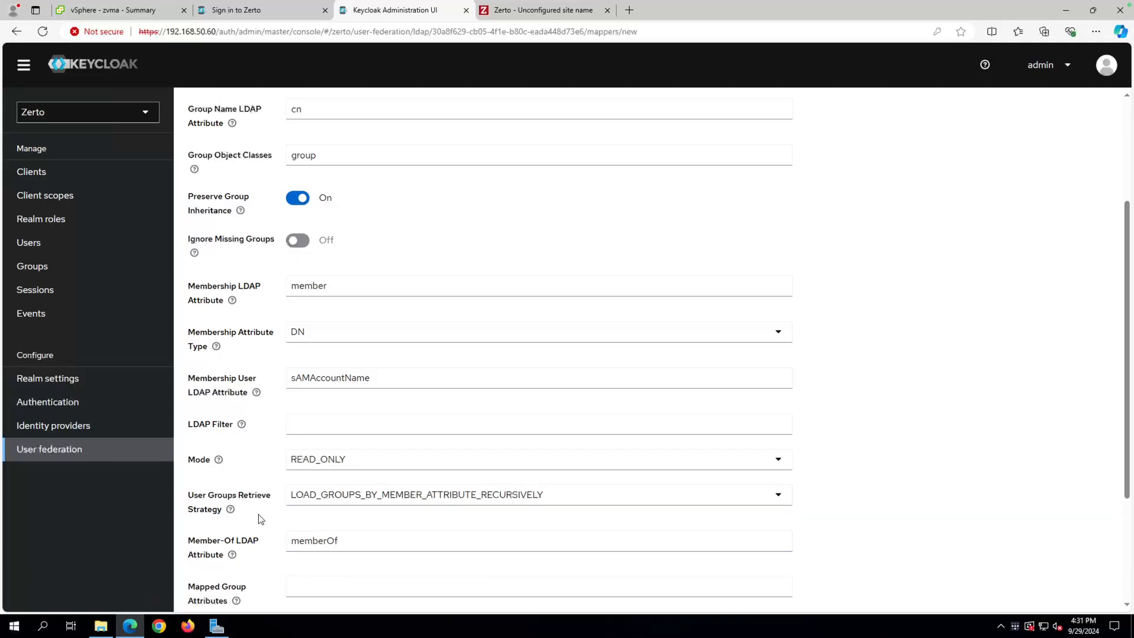
scroll(261, 519, down, 1)
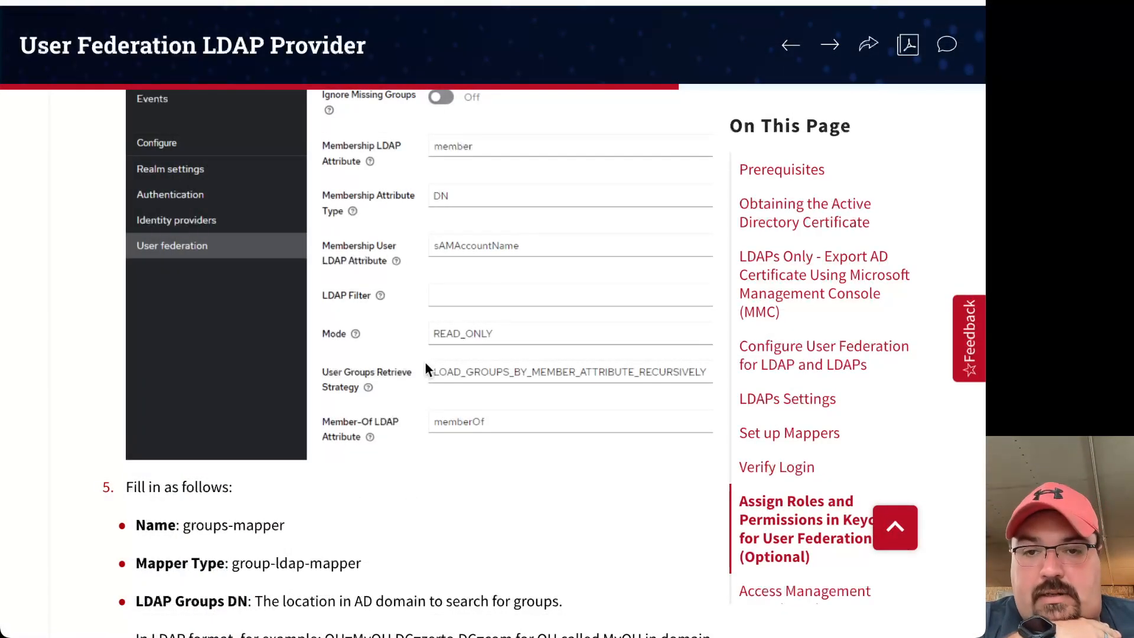
Scroll the guide to step 5's mapper field values and steps 6–7: Save, then Action > Sync LDAP groups.
scroll(446, 359, up, 8)
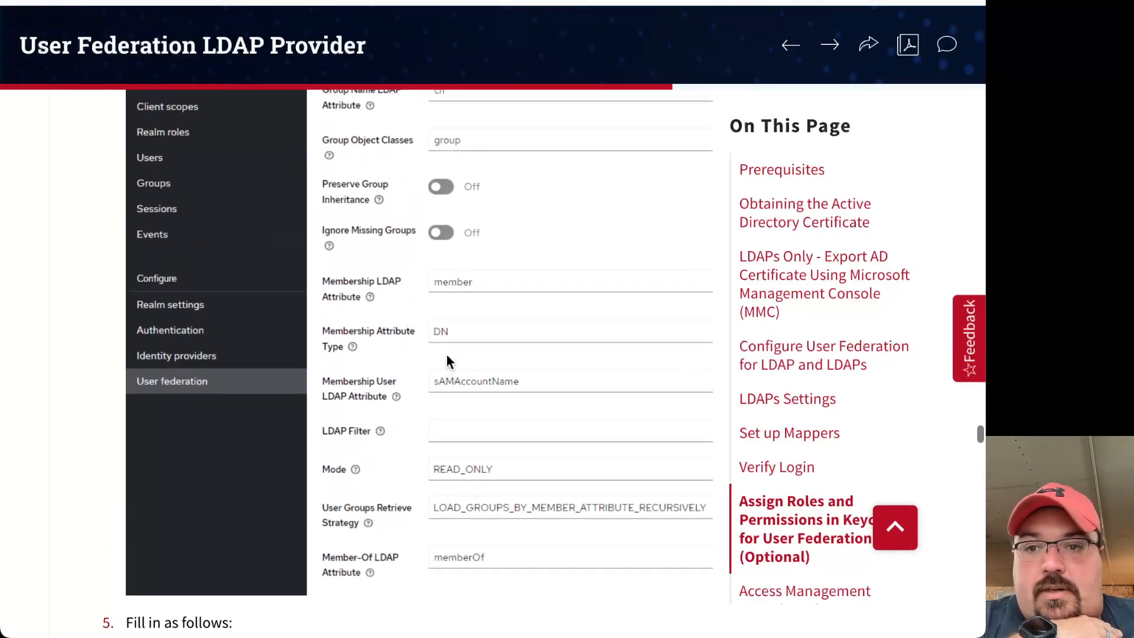
scroll(347, 435, down, 14)
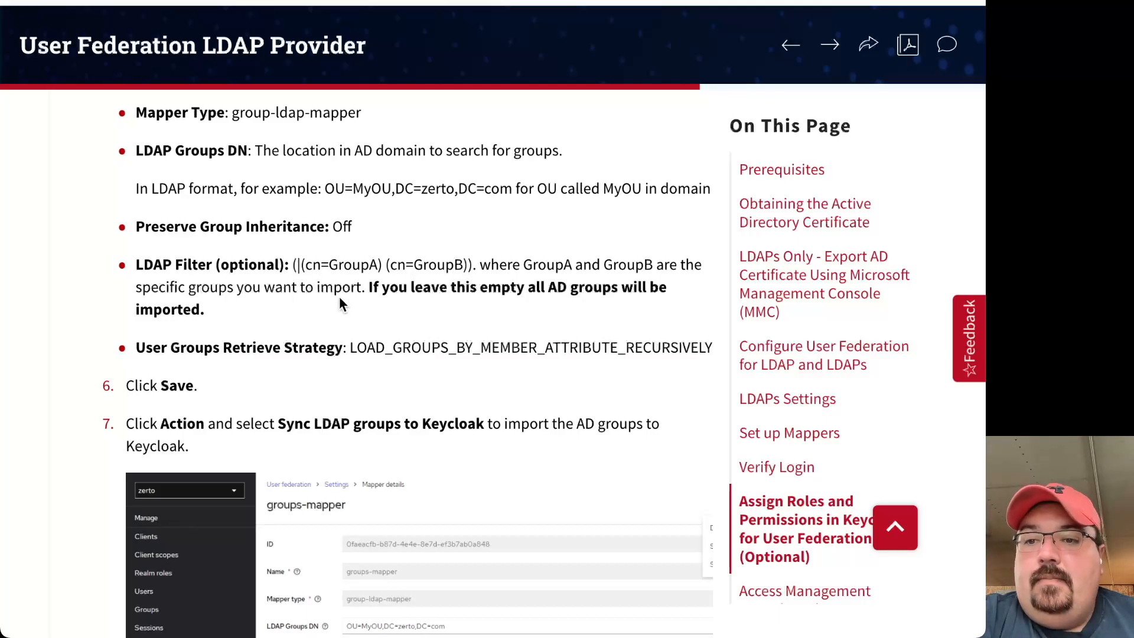
scroll(364, 360, down, 4)
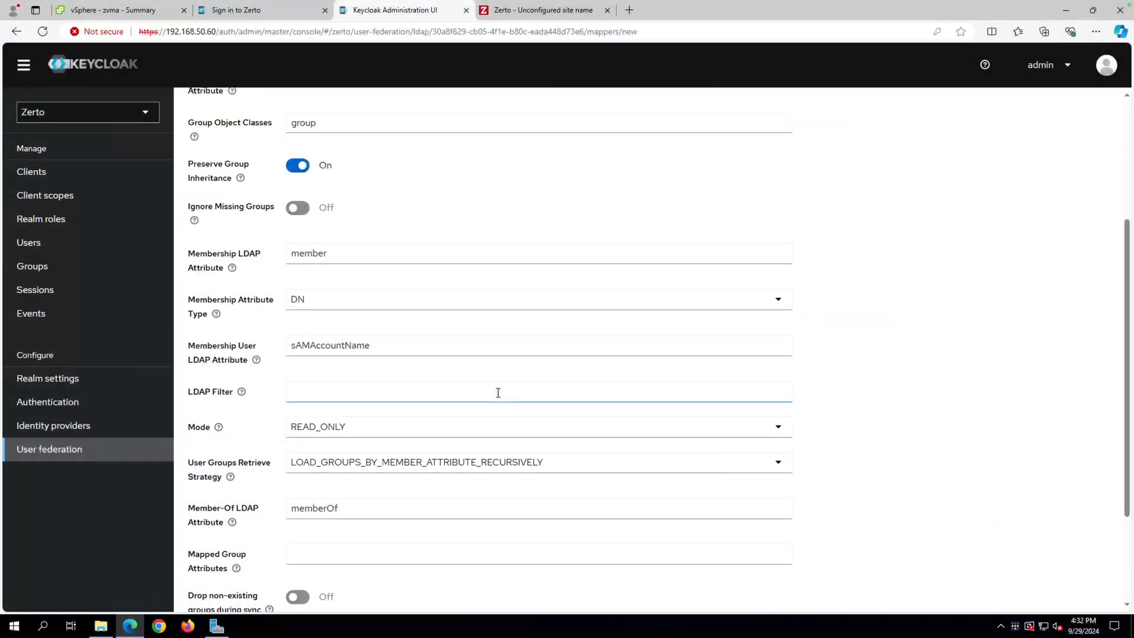
Save zadmin-group-mapper, making nine ldaps mappers, and open the provider's Action menu.
scroll(496, 392, down, 3)
click(210, 587)
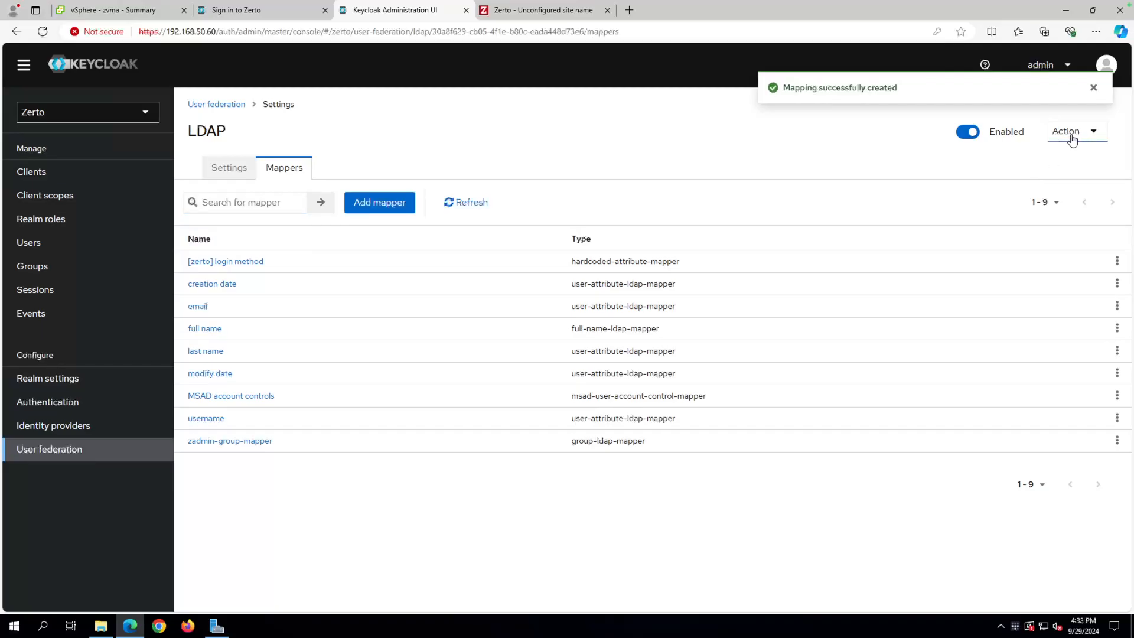
click(1094, 138)
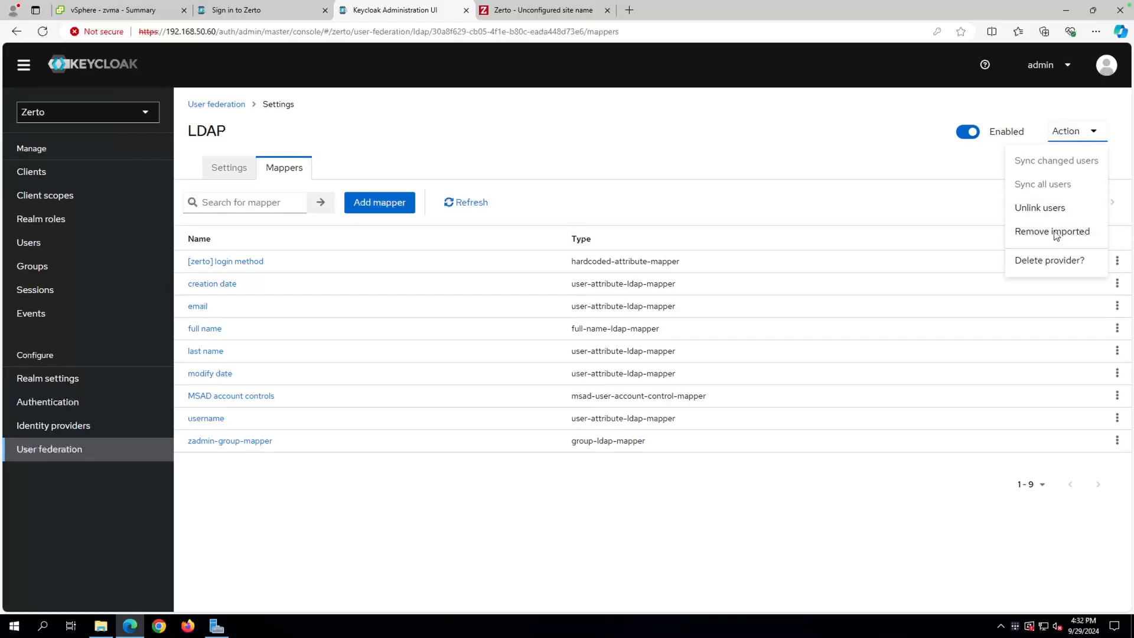
Recheck the ldaps Action menu, then view Groups: only admins, editors, owners and viewers exist.
click(681, 144)
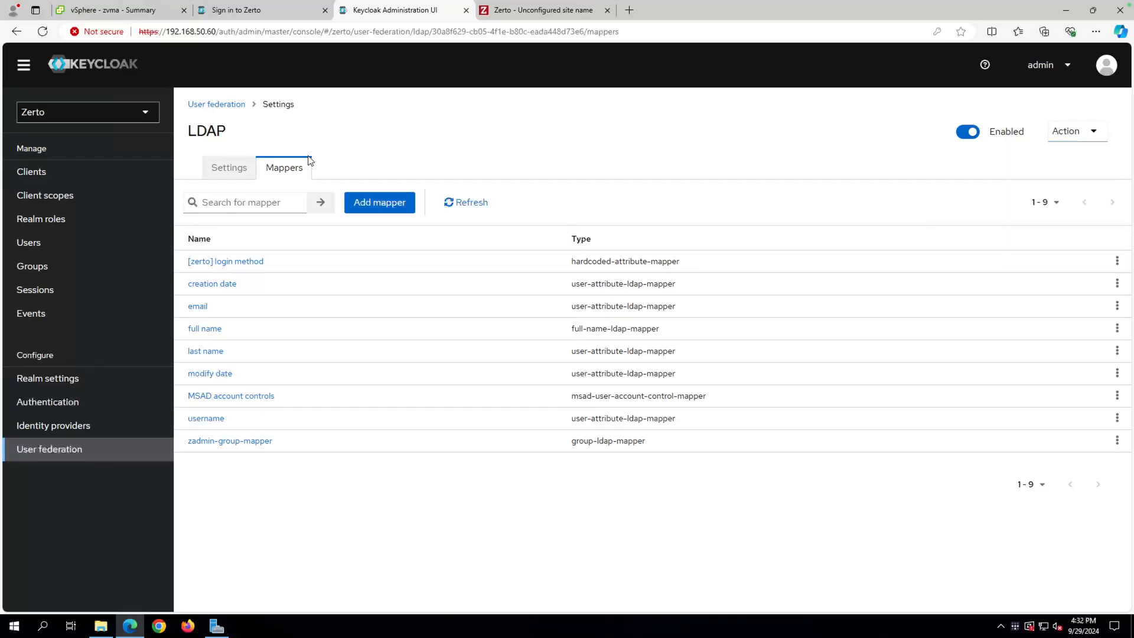
click(225, 107)
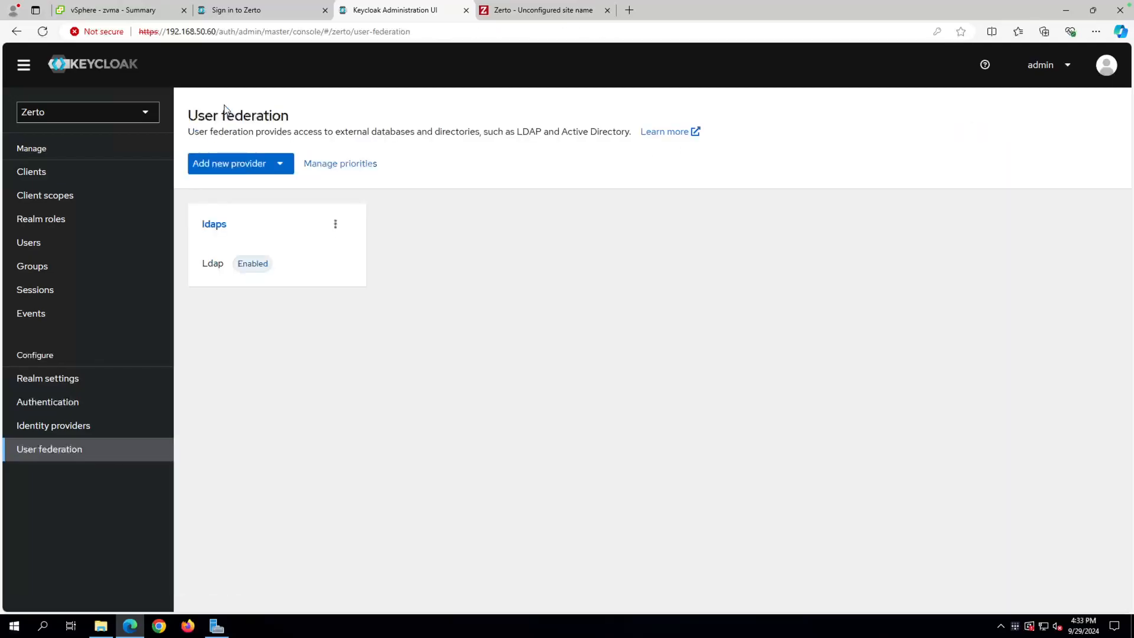
click(212, 226)
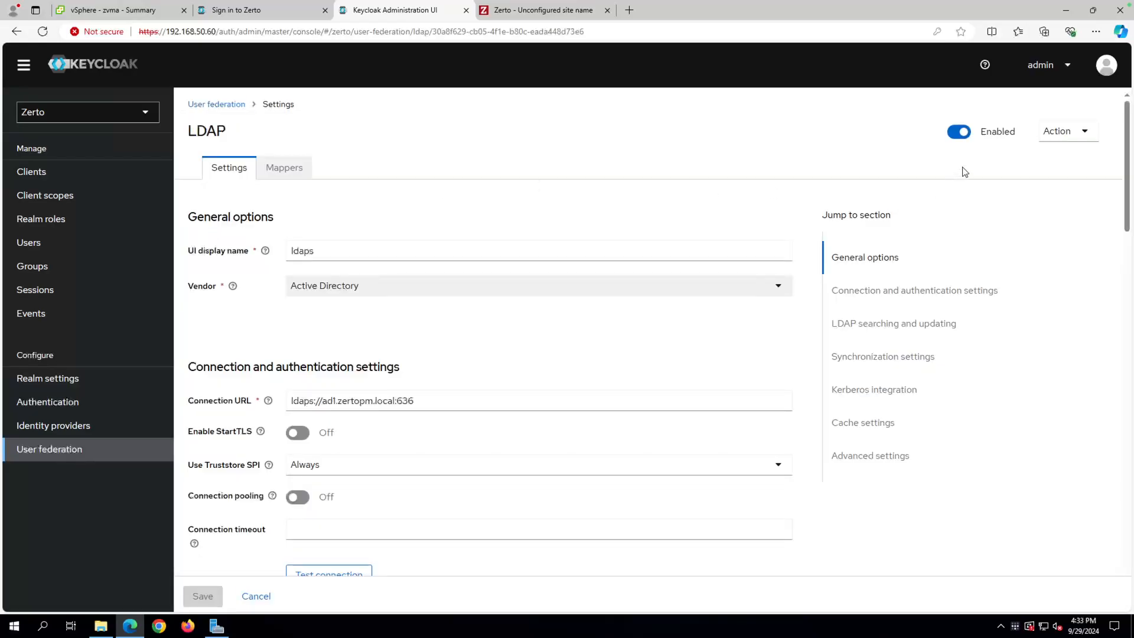
click(1064, 140)
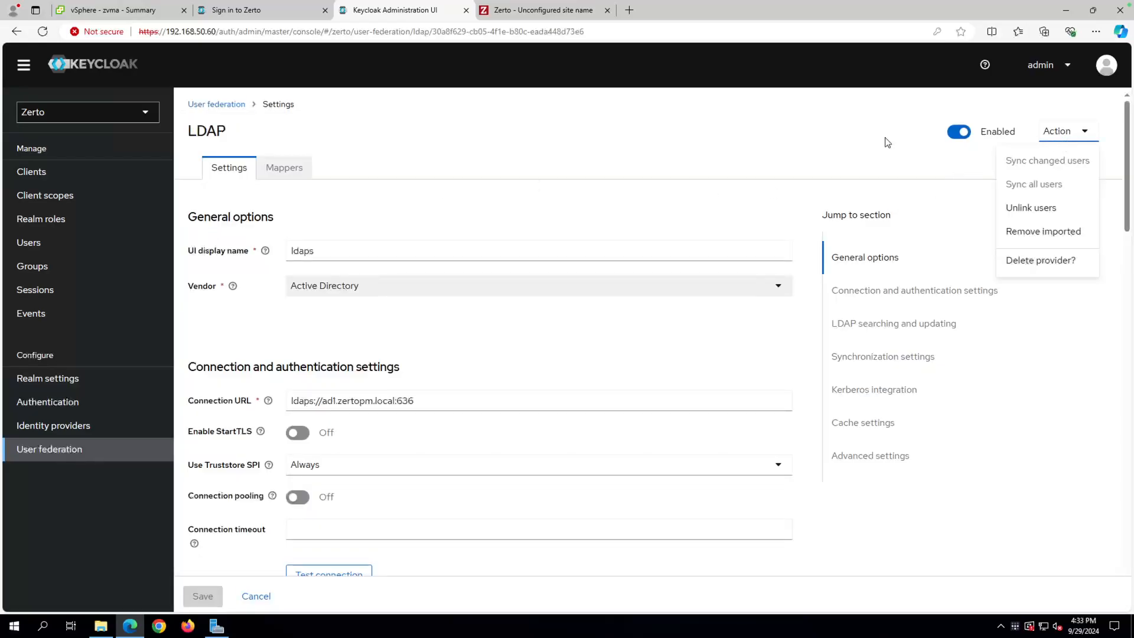
click(773, 127)
click(37, 270)
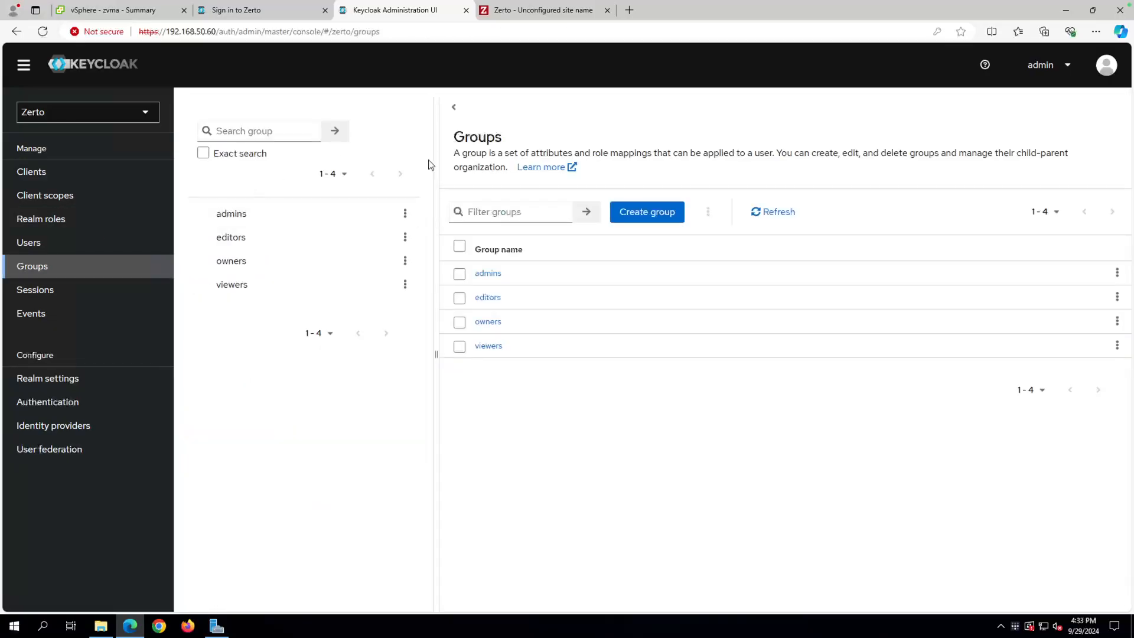
click(454, 107)
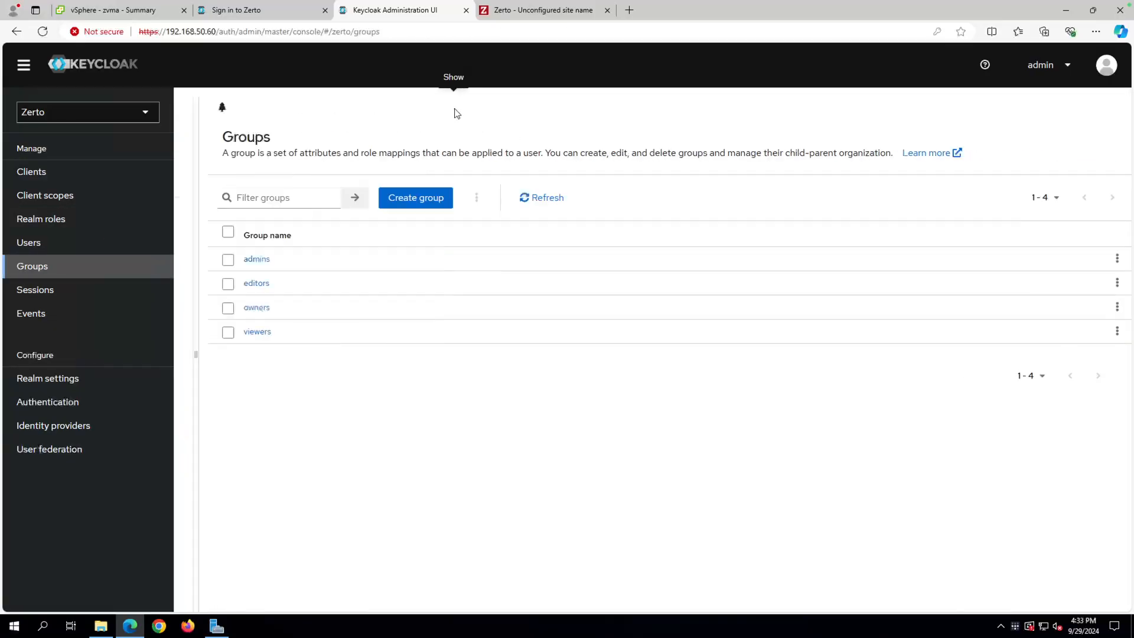
click(36, 243)
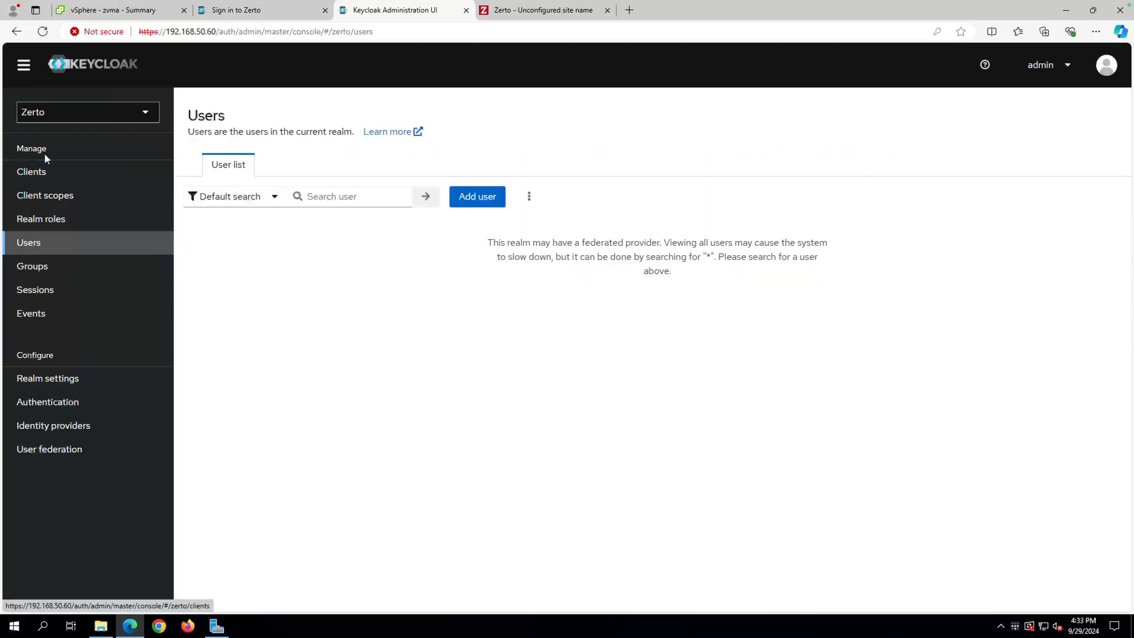
Return to the ldaps provider's Mappers tab, glancing at its Action menu along the way.
click(48, 450)
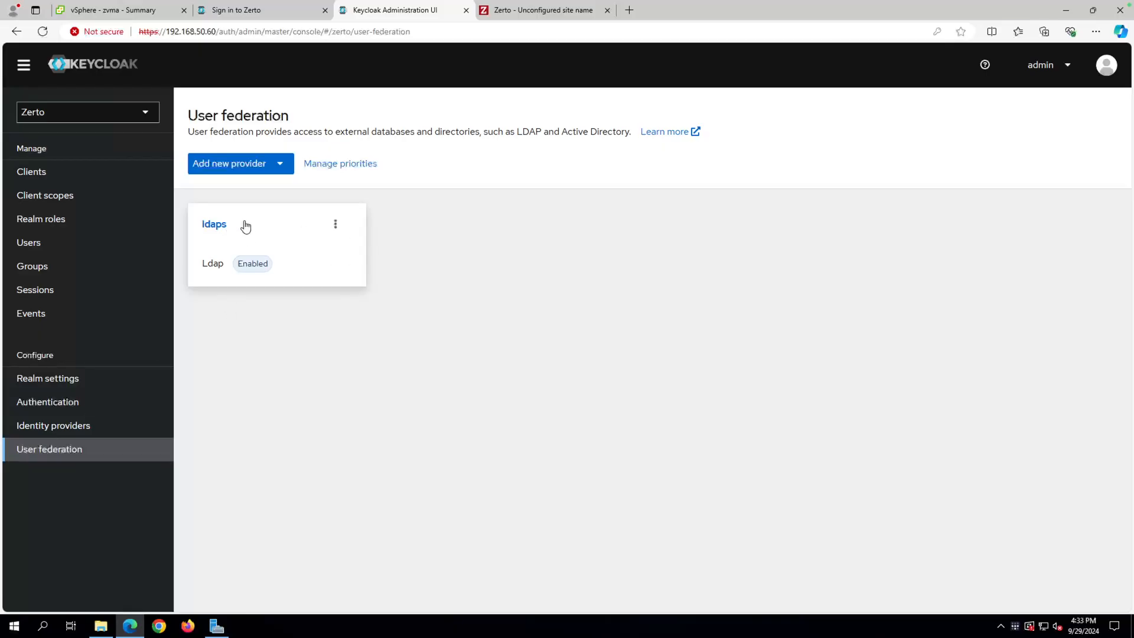
click(336, 225)
click(229, 232)
click(209, 225)
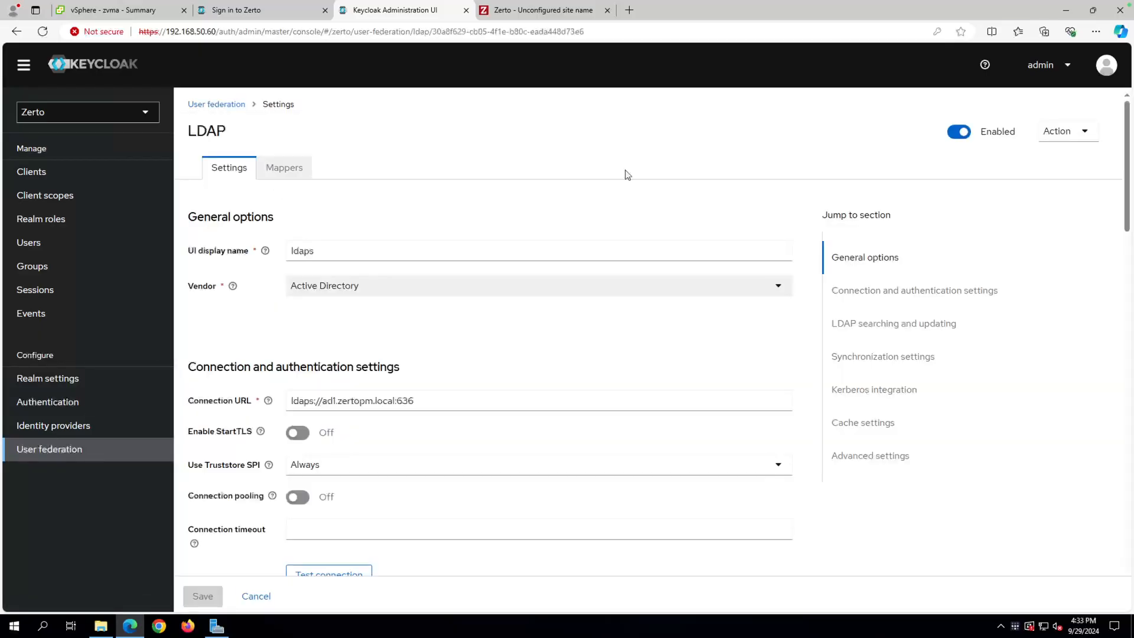
click(1067, 134)
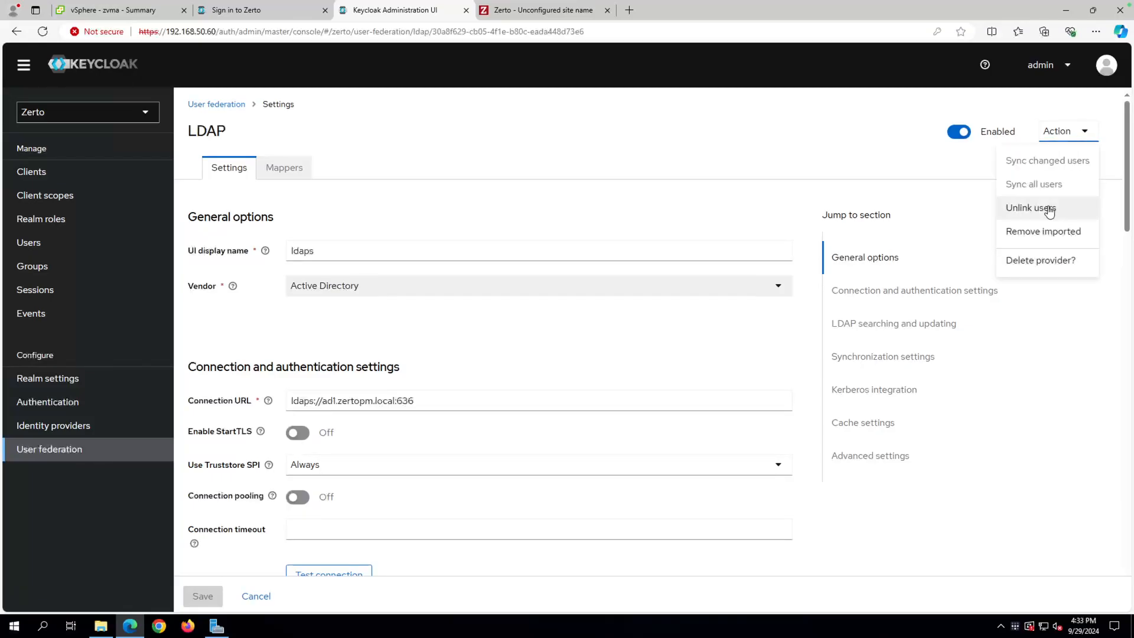
click(714, 142)
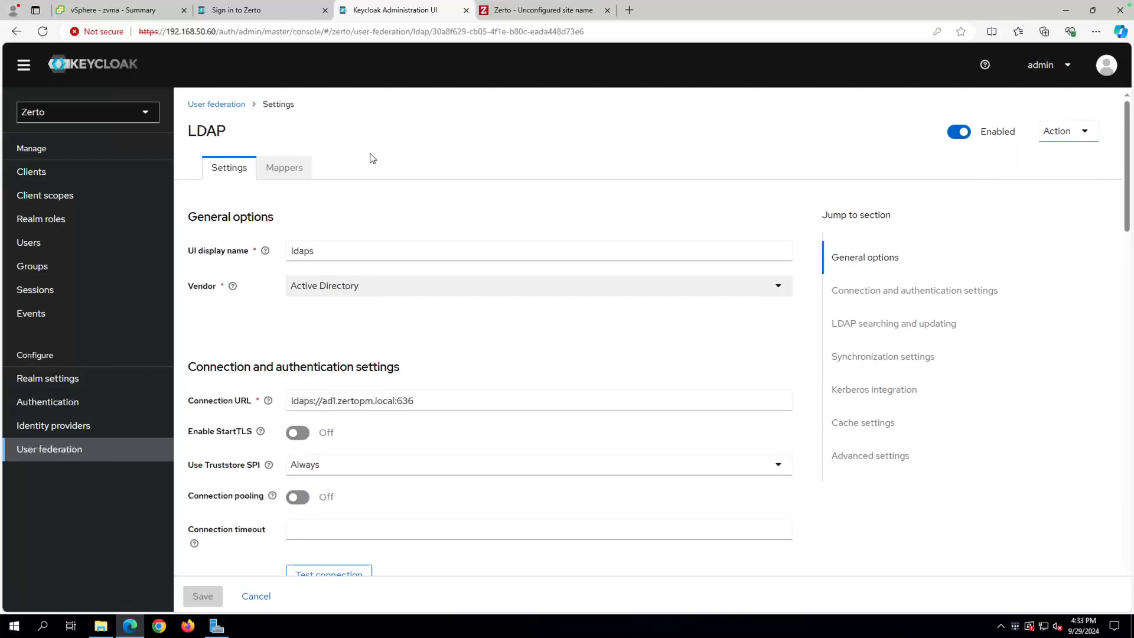
click(294, 166)
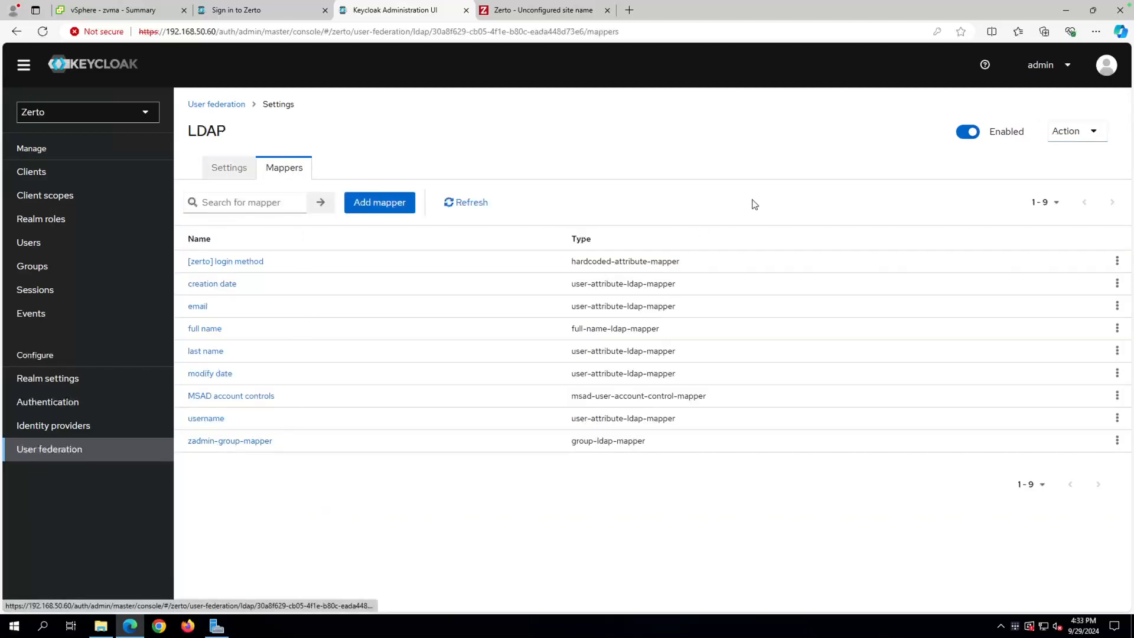
click(1085, 137)
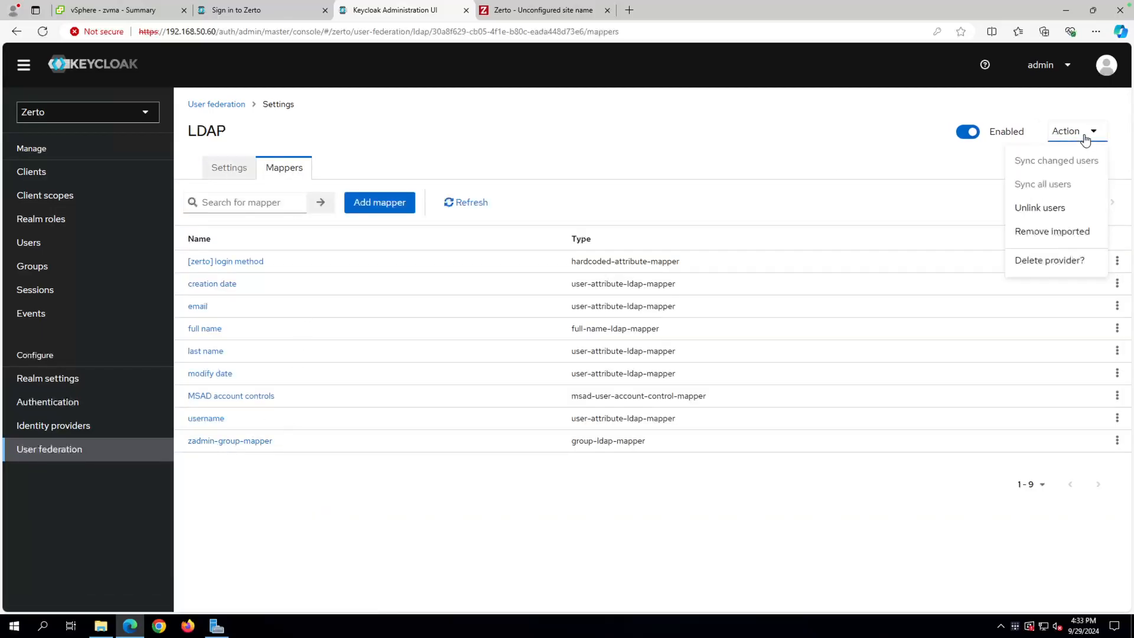
click(818, 148)
Open zadmin-group-mapper and run Action > Sync LDAP groups to Keycloak, importing 0 groups.
click(242, 440)
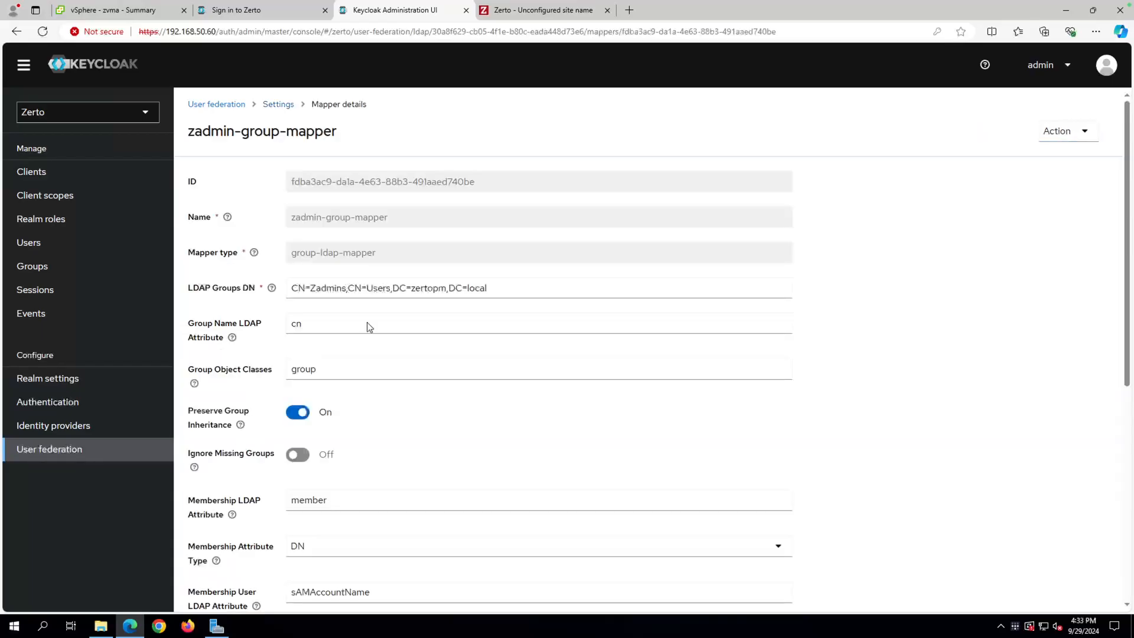
click(1077, 136)
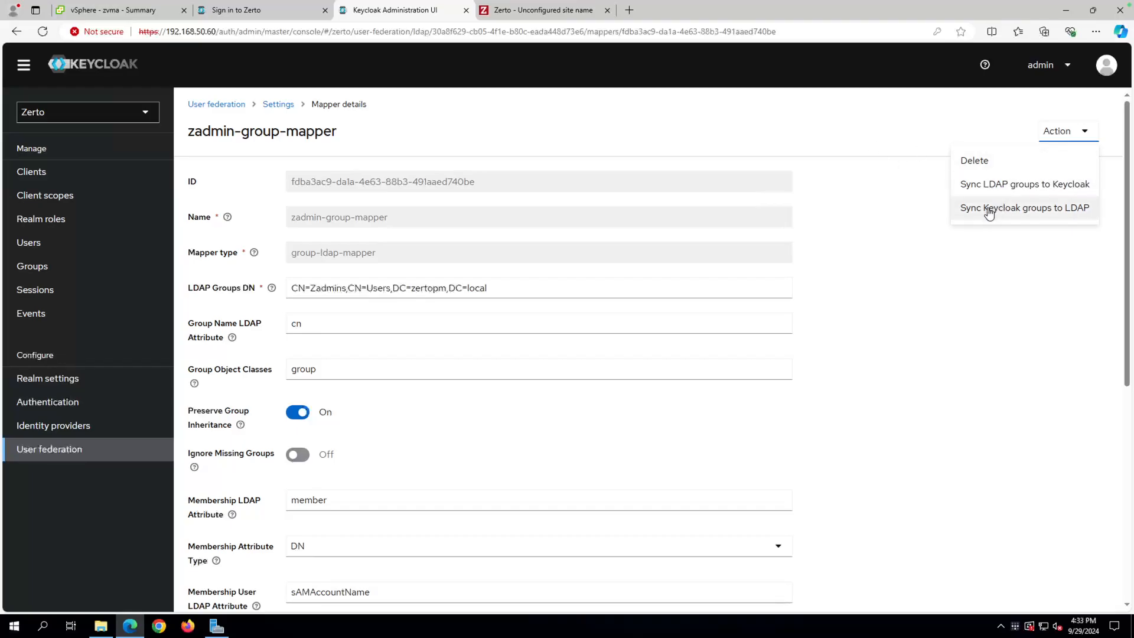
click(1064, 188)
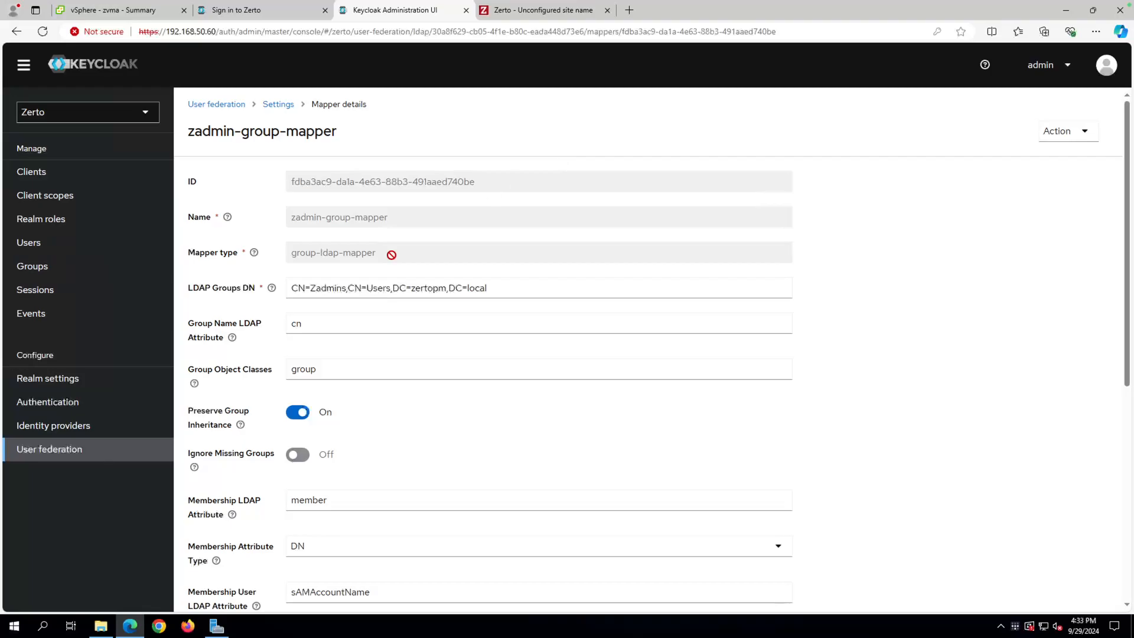
Sign in to the Zerto appliance as administrator with the account password.
mouse_move(531, 4)
key(ctrl+Right)
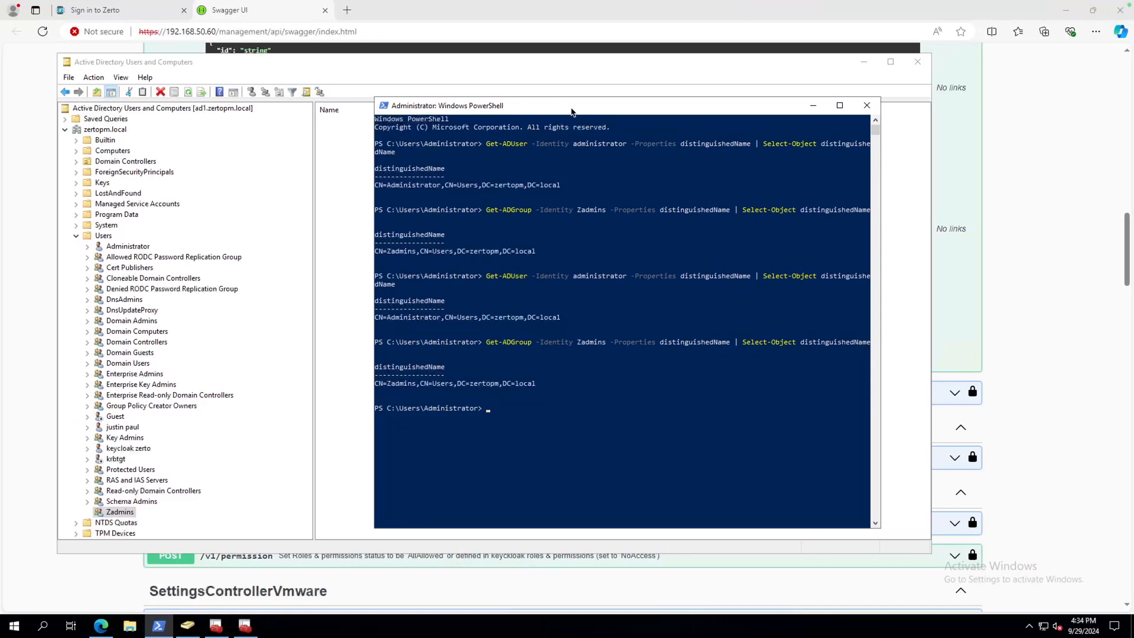
mouse_move(388, 10)
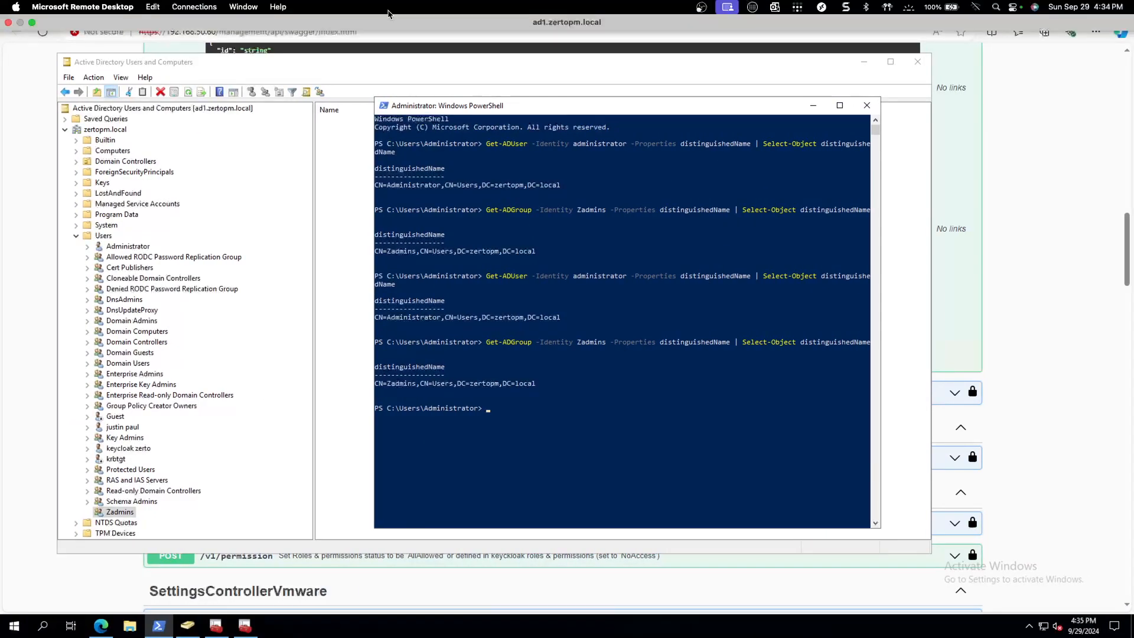
click(287, 15)
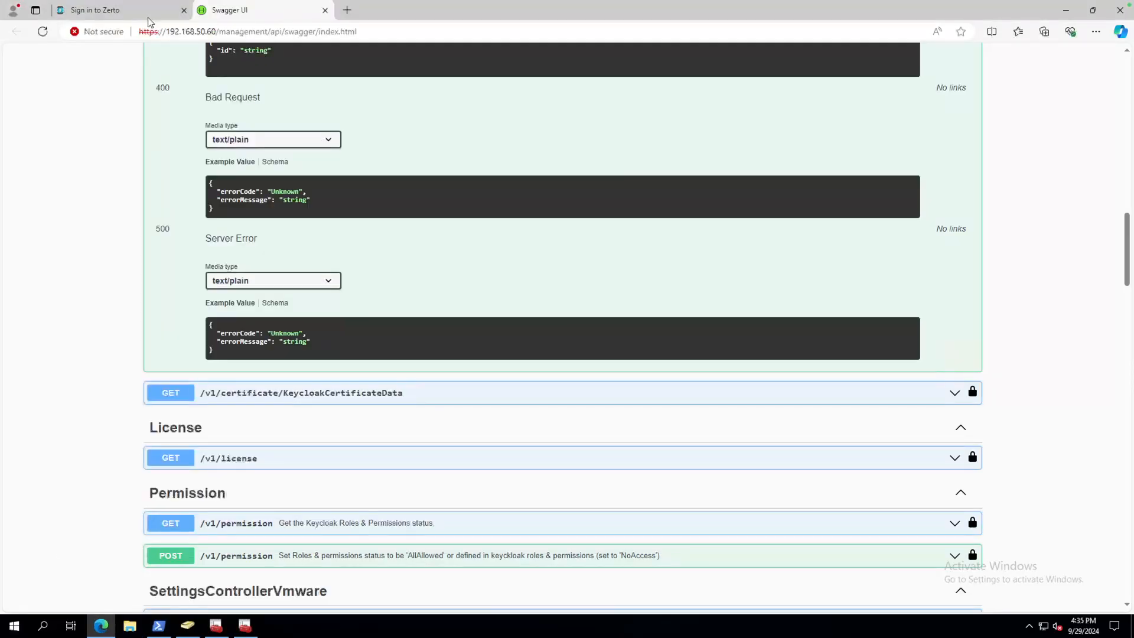
click(142, 13)
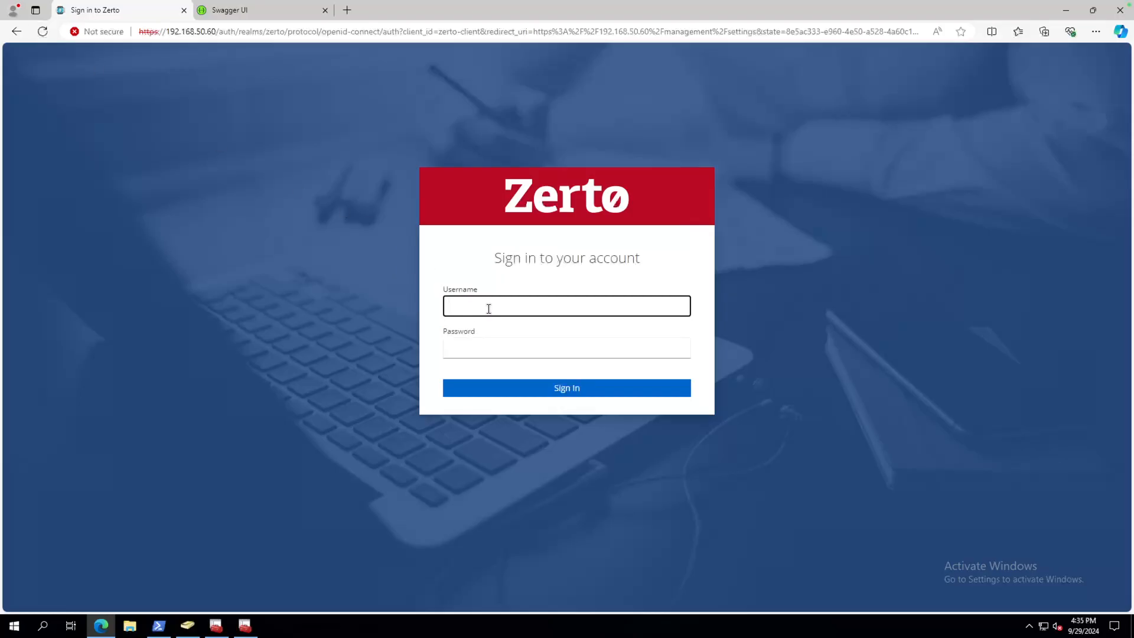
text(administrator)
key(Tab)
text(***)
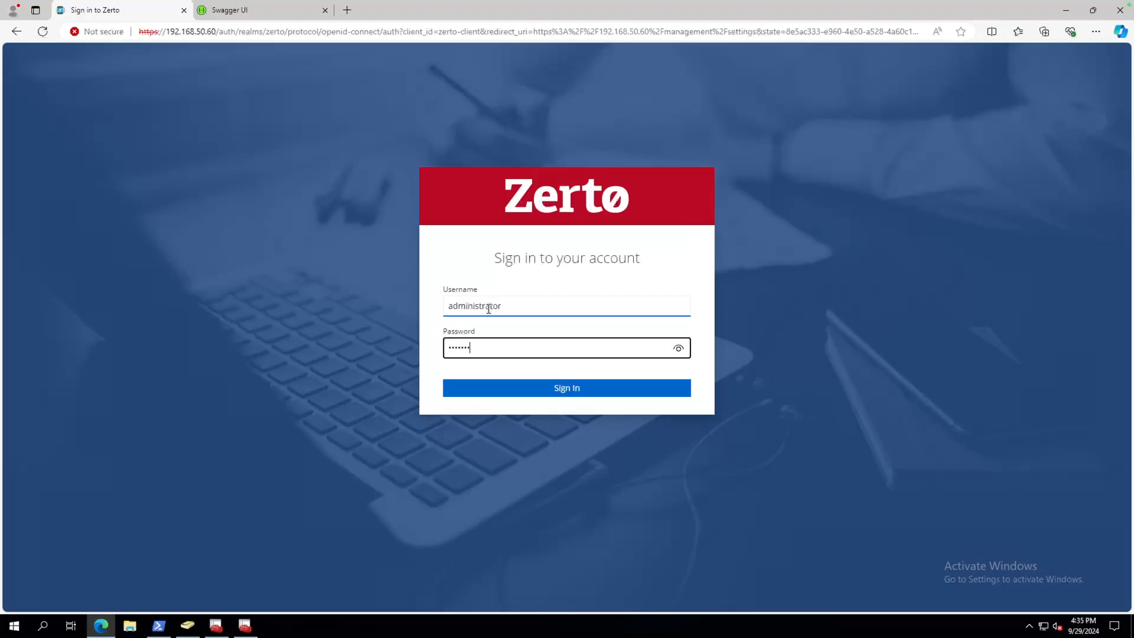
key(Return)
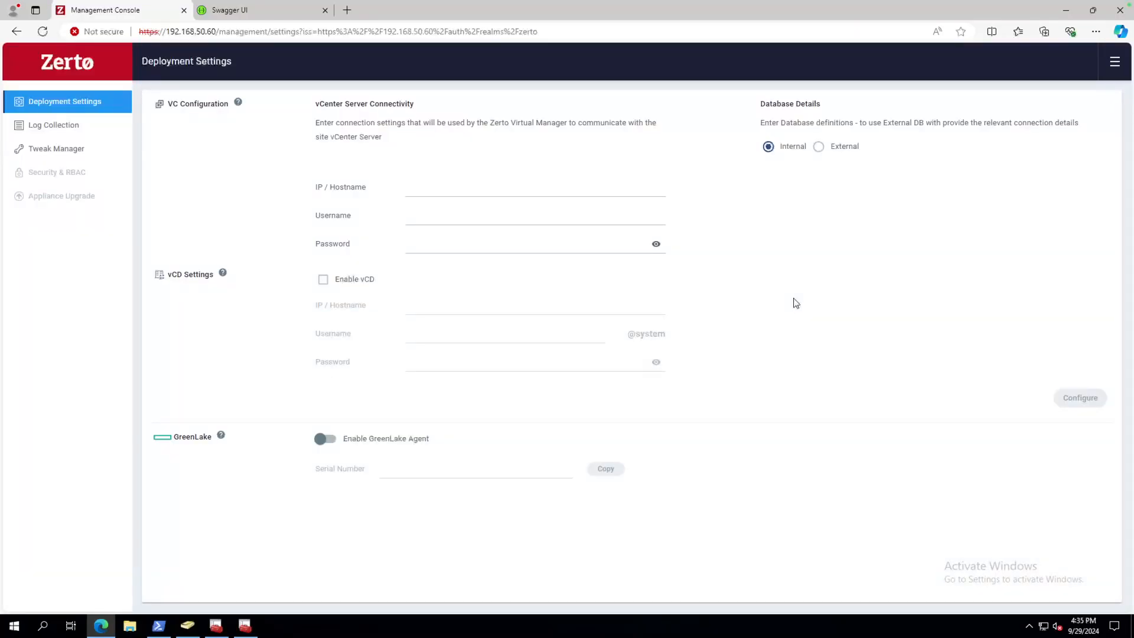
Reload the appliance's root address to reach the sign-in page, then return to Swagger UI.
click(219, 31)
key(shift+End)
key(BackSpace)
key(Return)
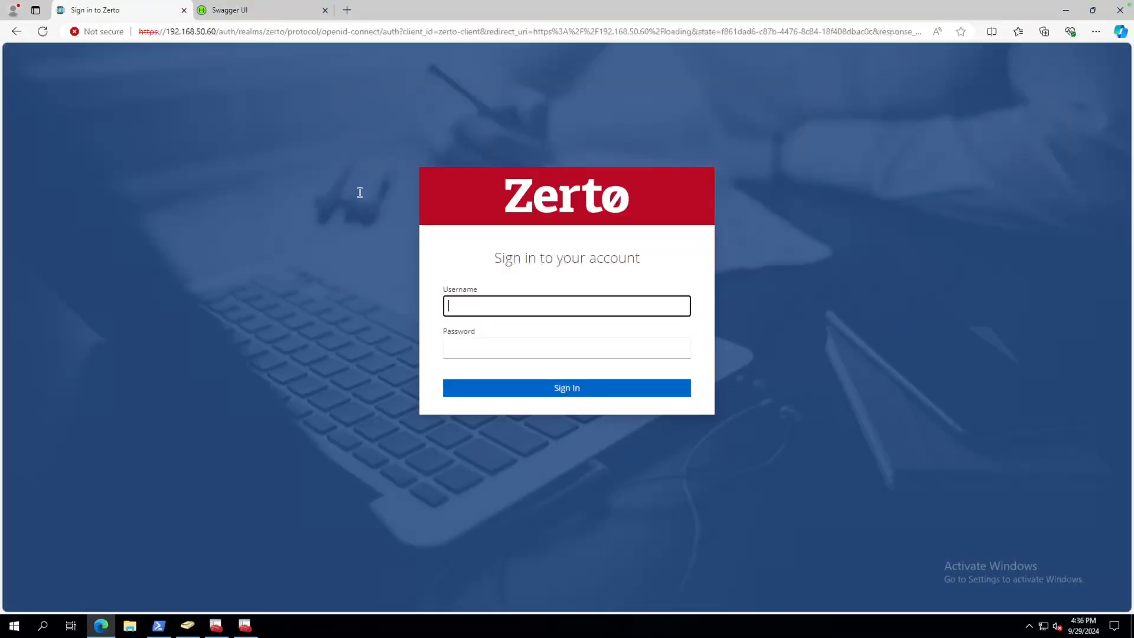
click(239, 15)
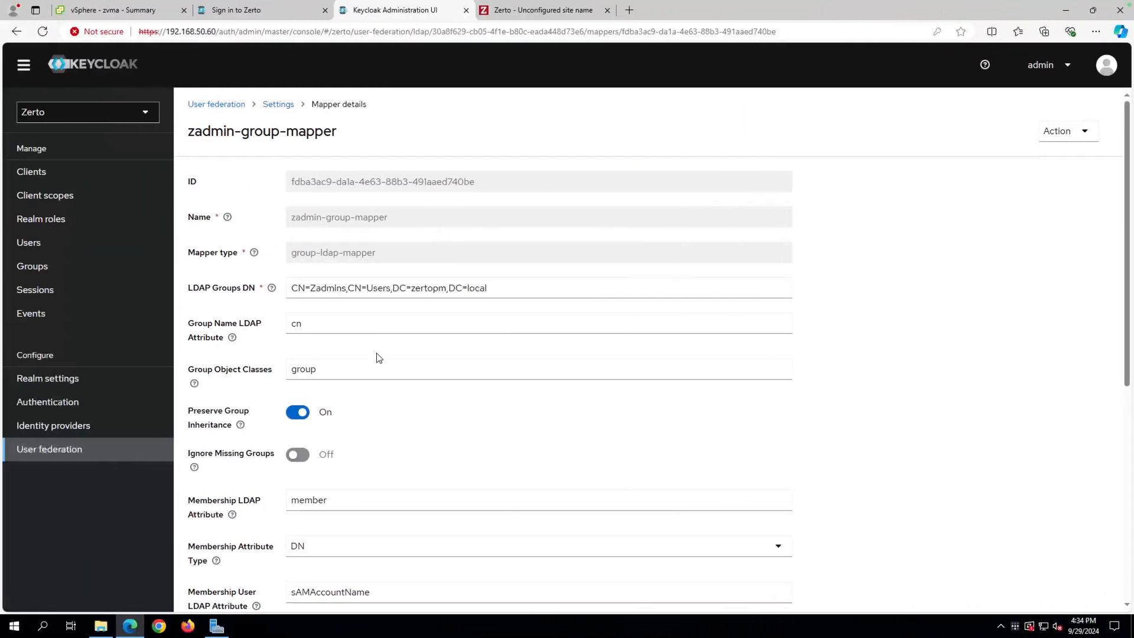
click(380, 292)
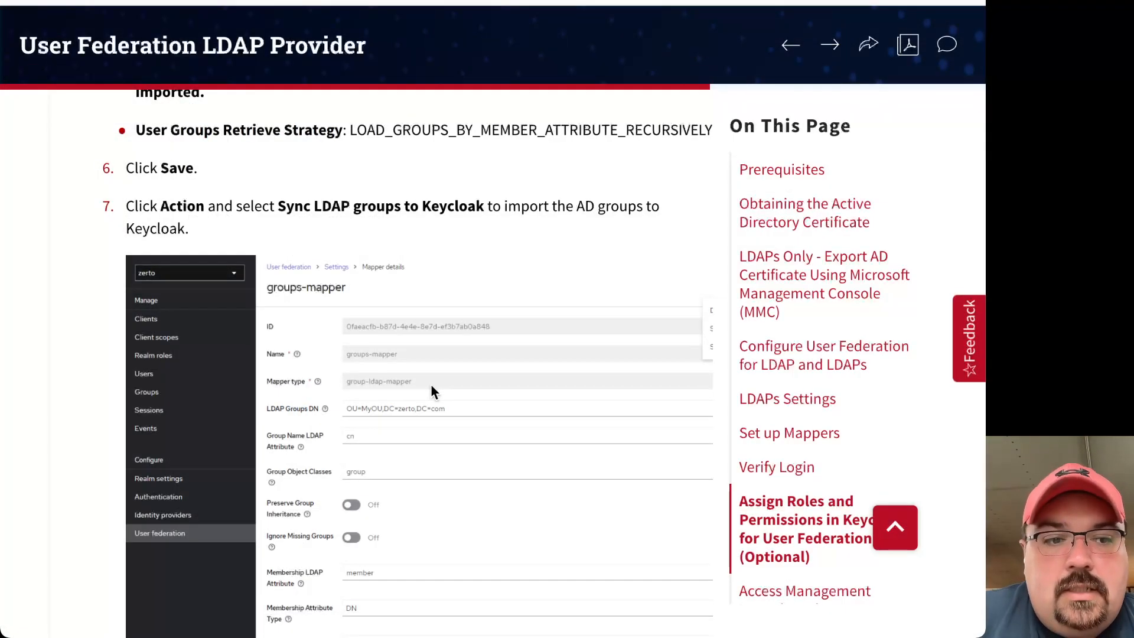
scroll(388, 284, up, 1)
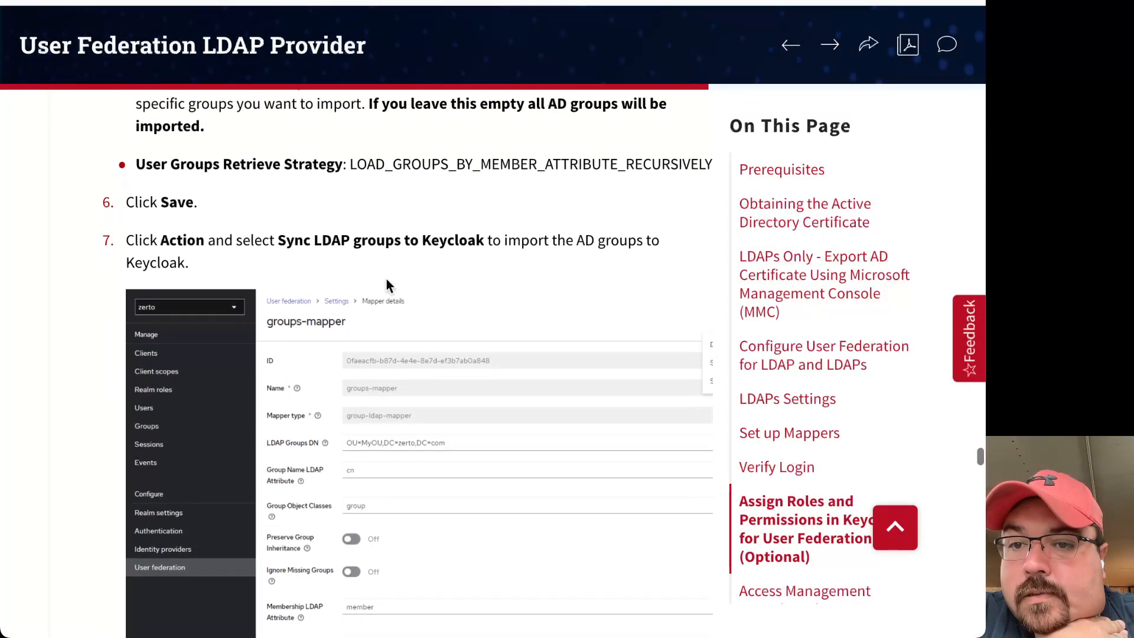
scroll(387, 286, down, 2)
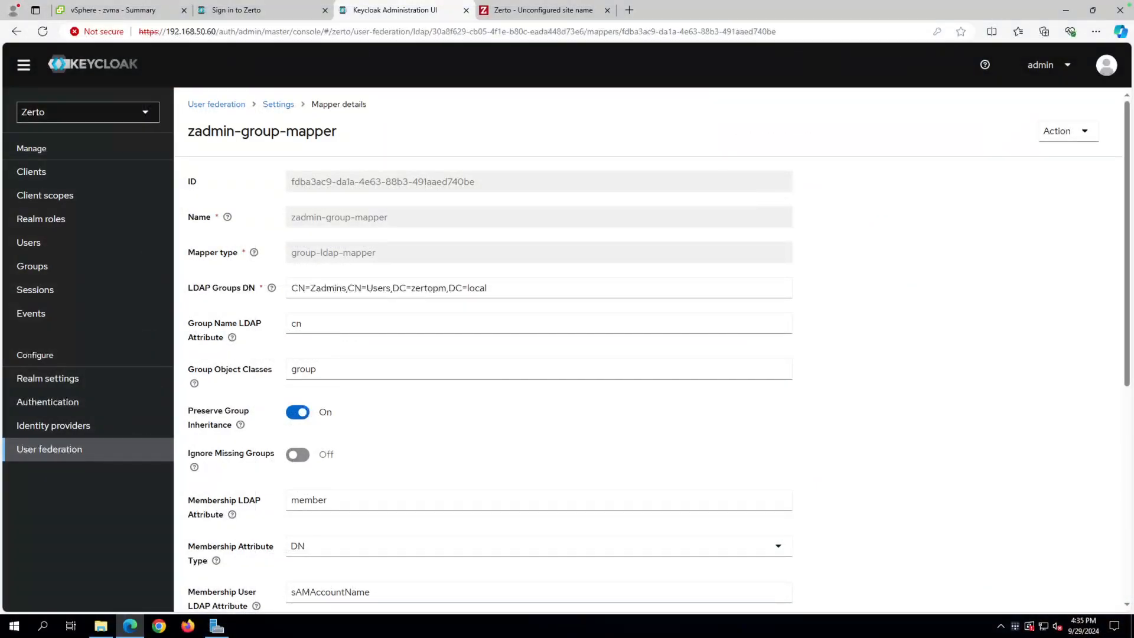
Turn off Preserve Group Inheritance on zadmin-group-mapper and save it.
click(301, 417)
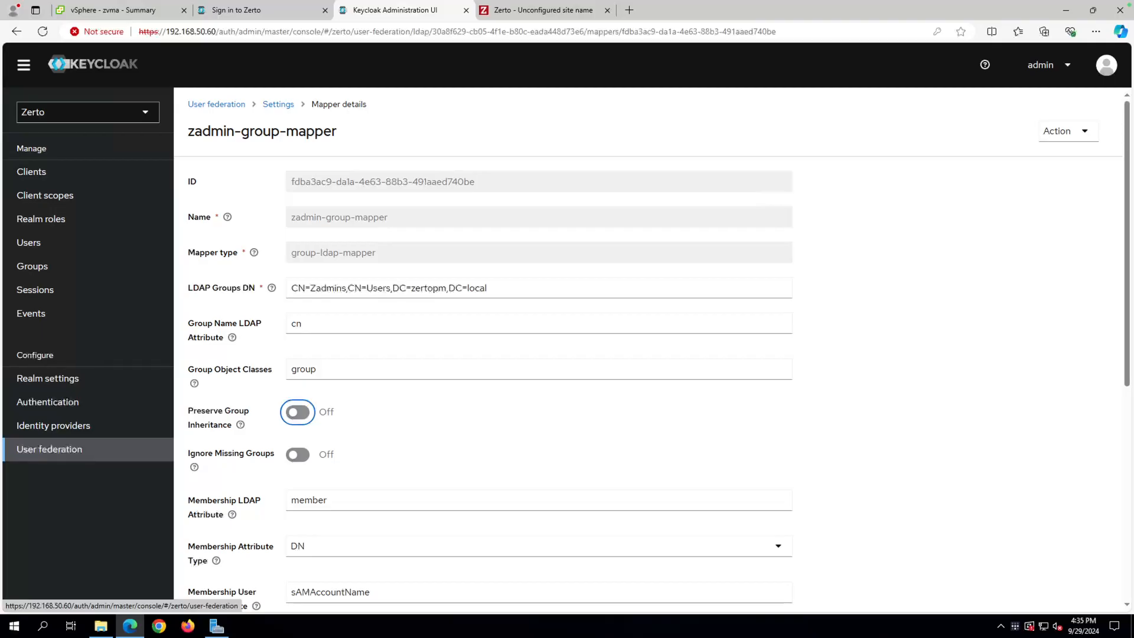
scroll(317, 435, down, 5)
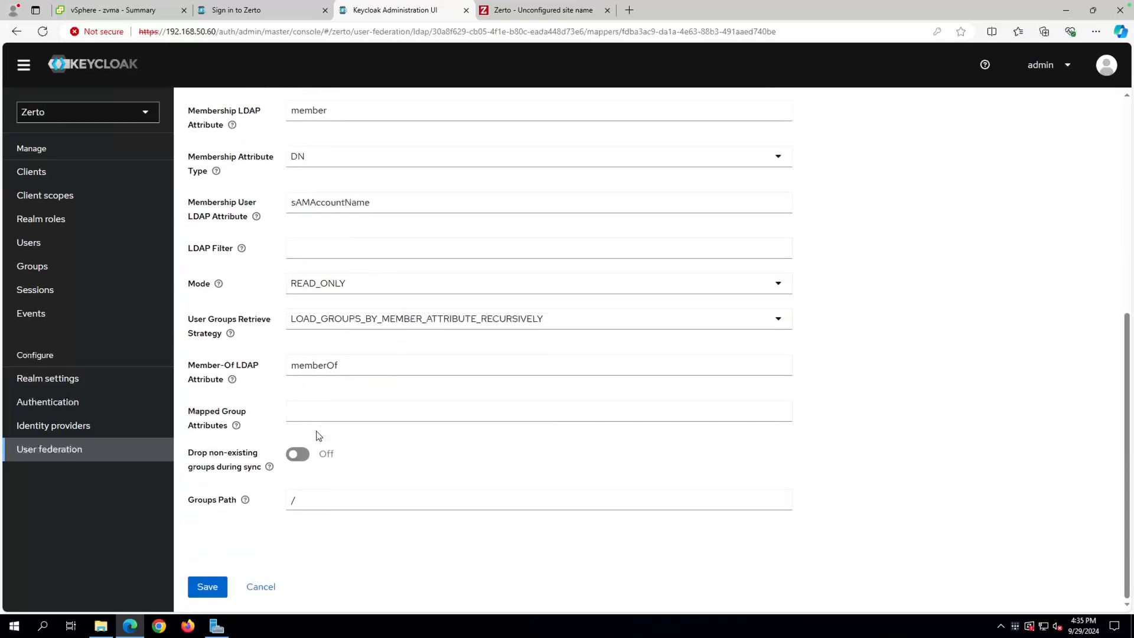
click(208, 585)
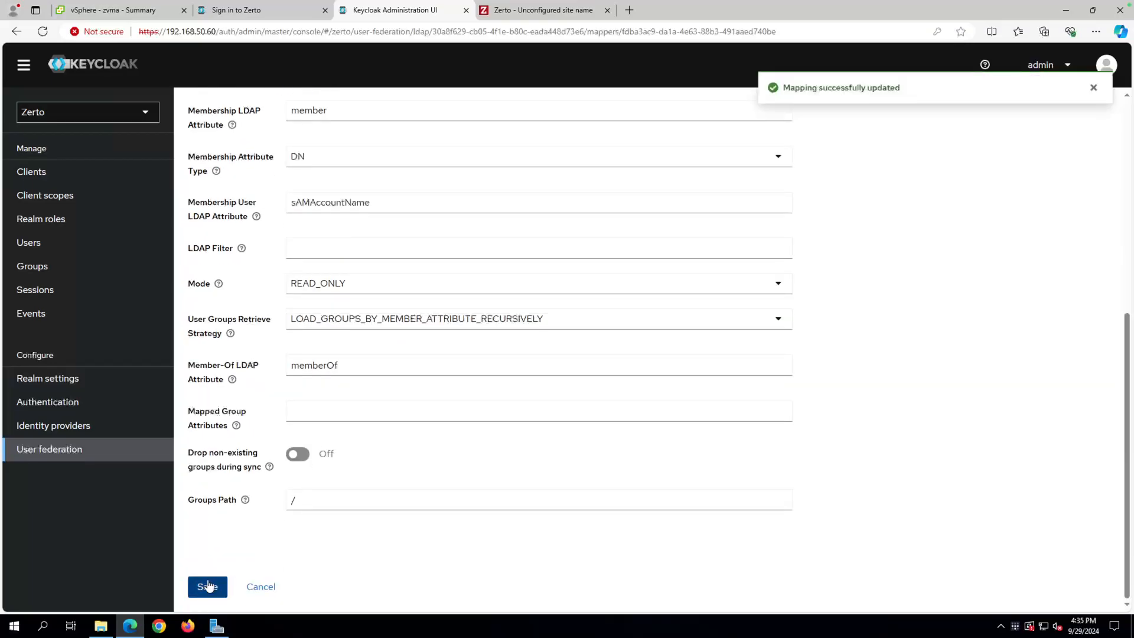
Run Sync LDAP groups to Keycloak from the mapper's Action menu.
scroll(387, 407, up, 5)
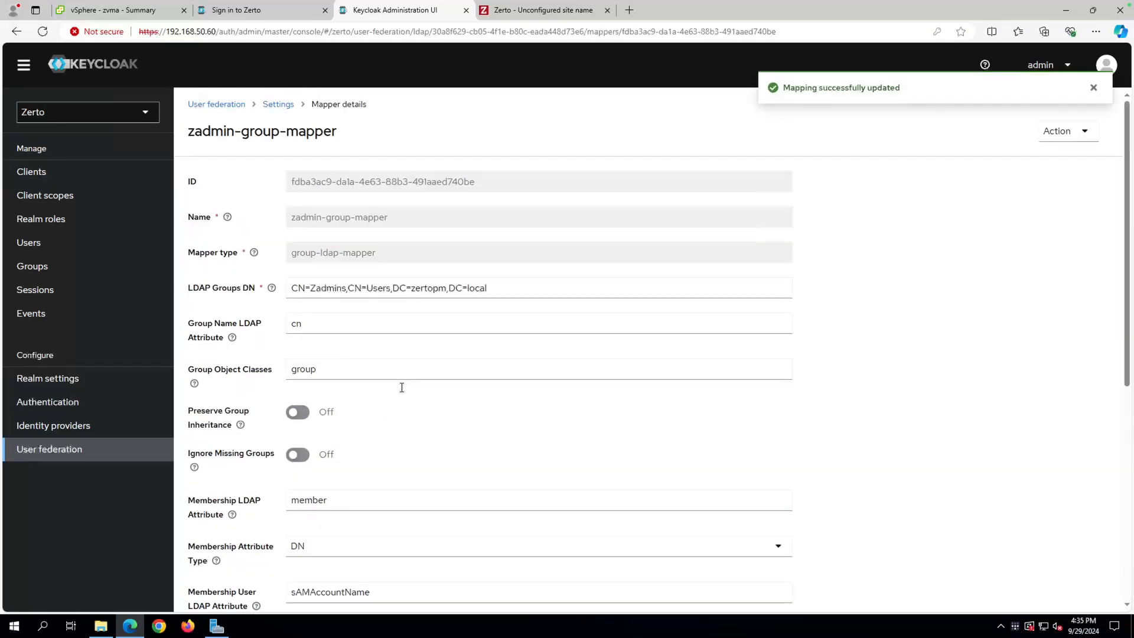
click(1077, 133)
click(1060, 183)
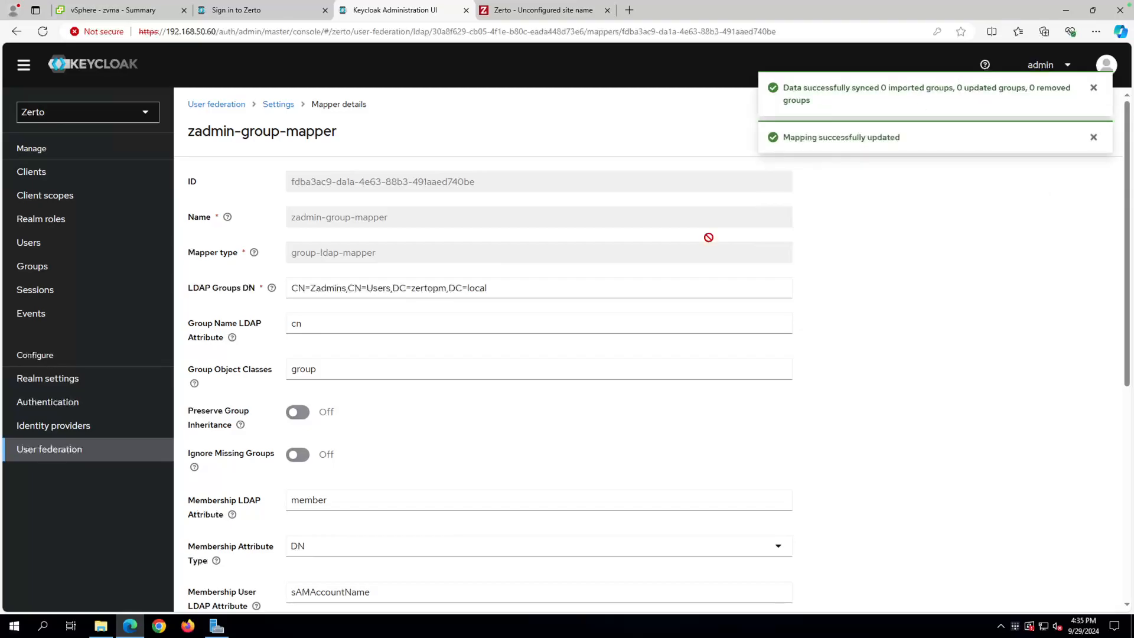
Cut 'CN=Zadmins,' from the LDAP Groups DN, leaving CN=Users,DC=zertopm,DC=local, and save.
click(351, 289)
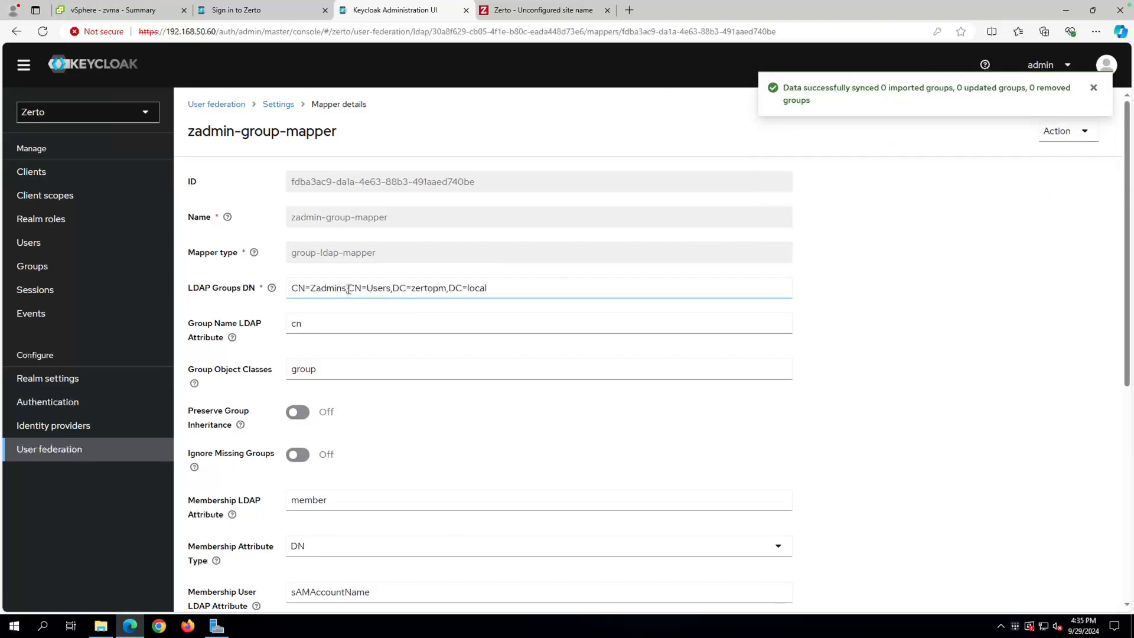
drag(348, 289, 283, 288)
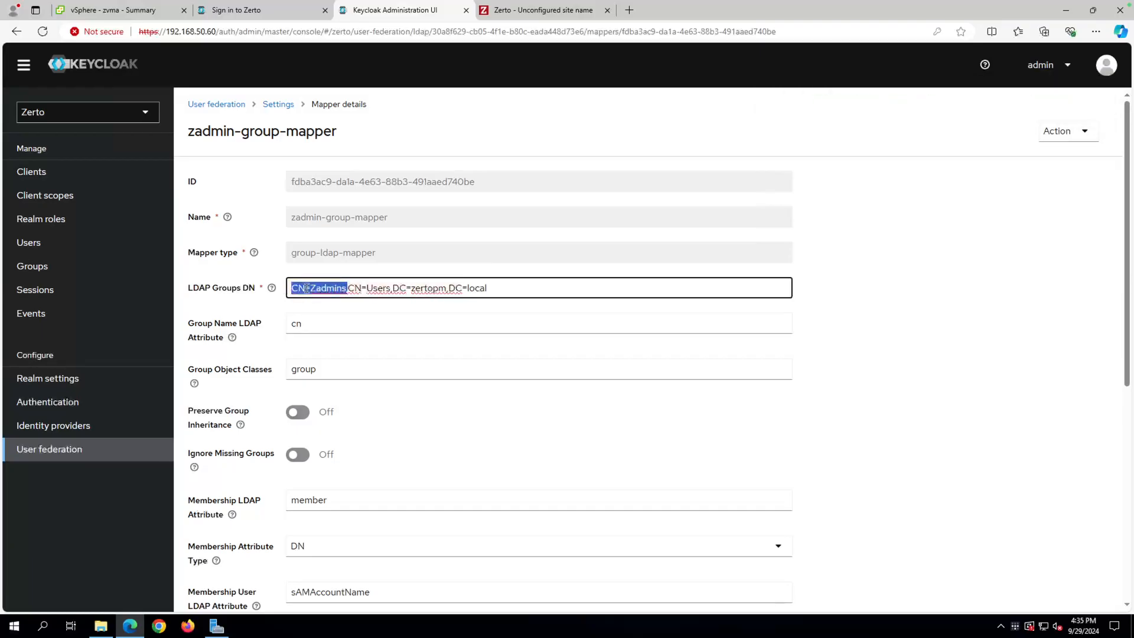
right_click(307, 288)
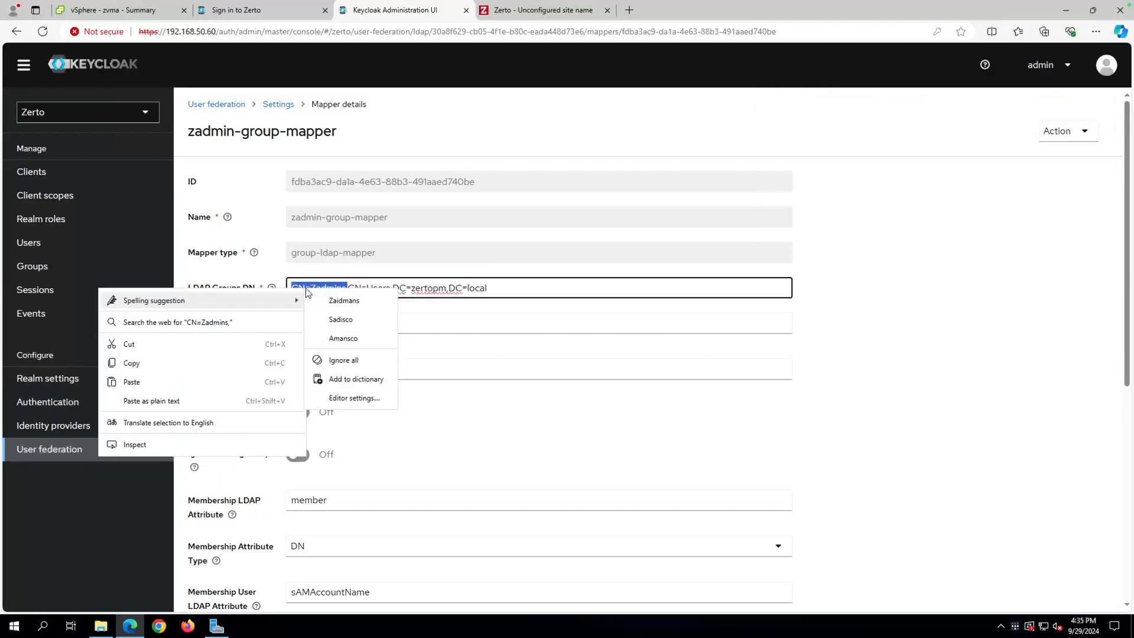
click(222, 348)
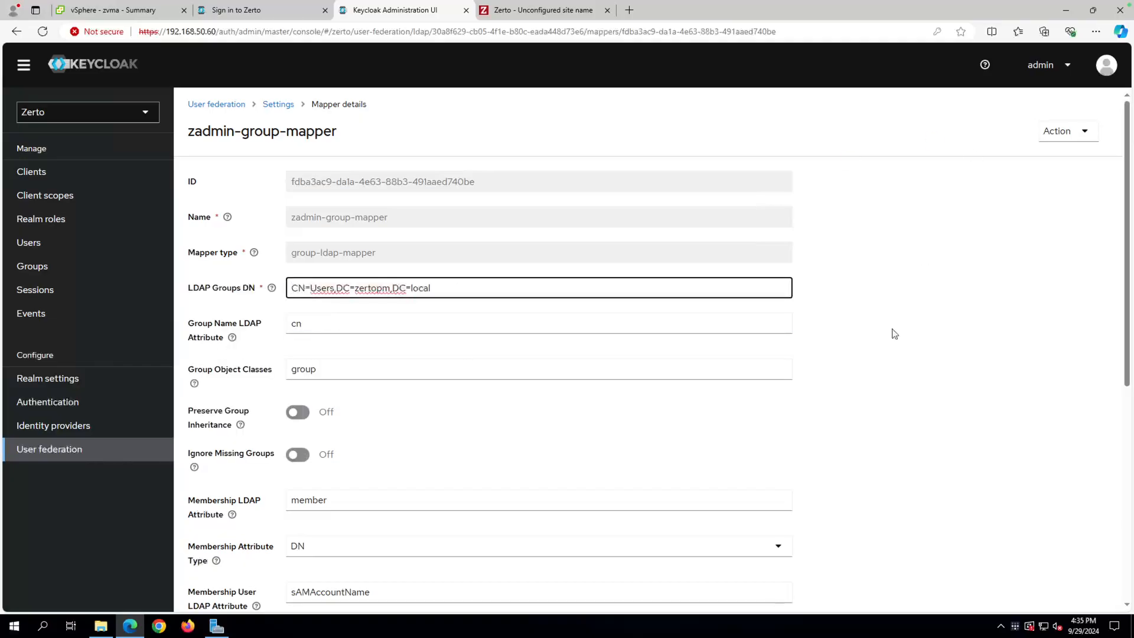
scroll(895, 334, down, 6)
click(205, 586)
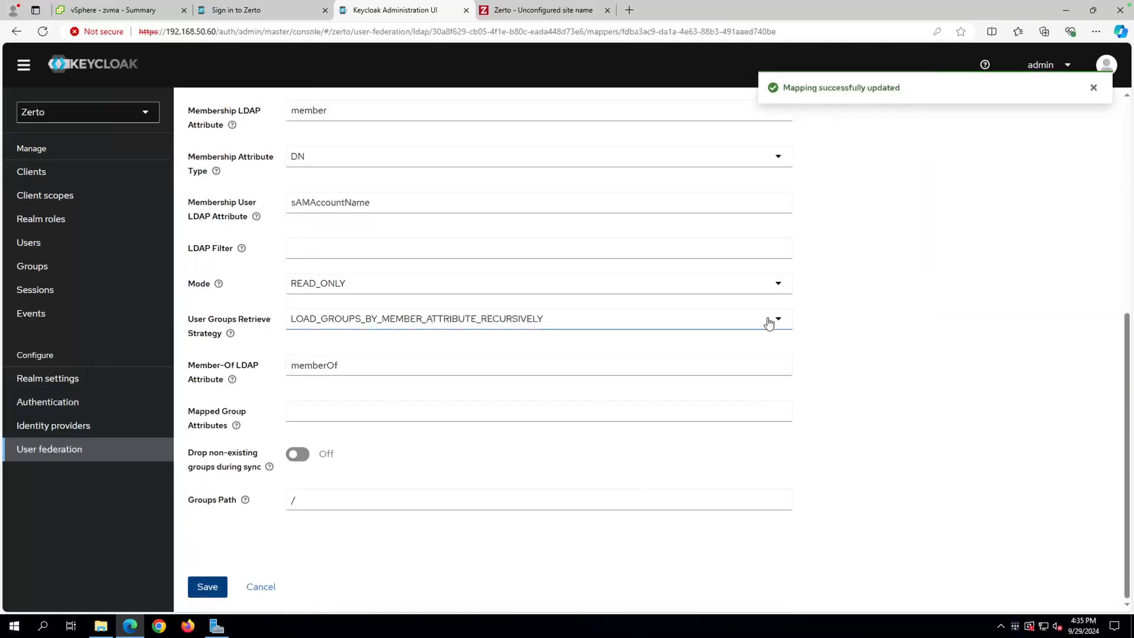
Set the LDAP Filter to (|(CN=Zadmins)) and save the mapper.
click(319, 248)
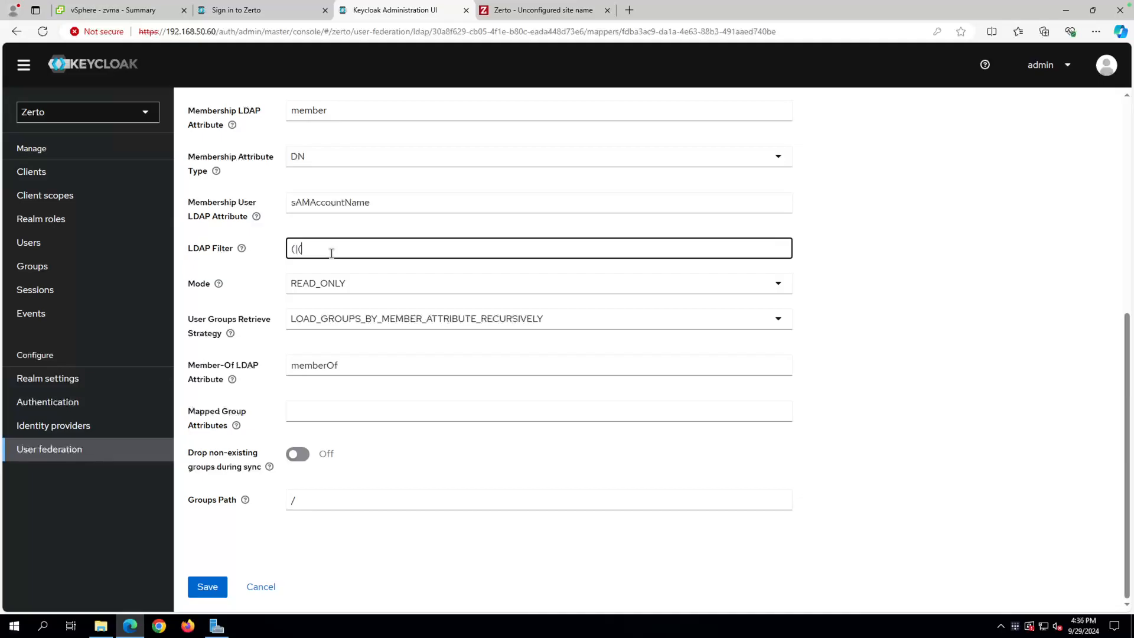
key(ctrl+v)
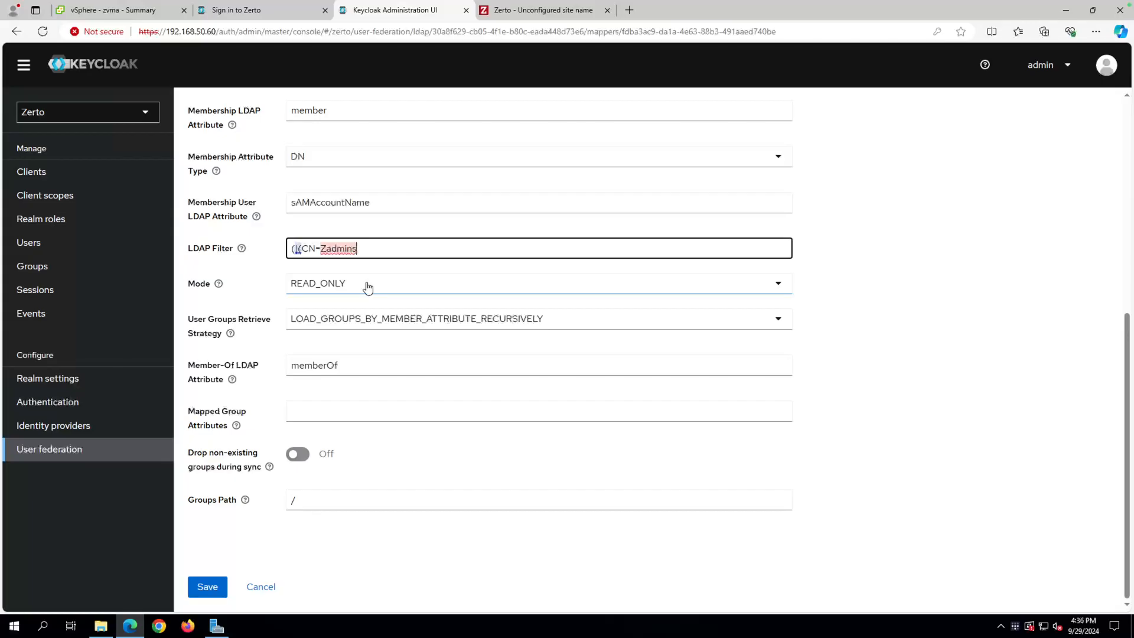
text())
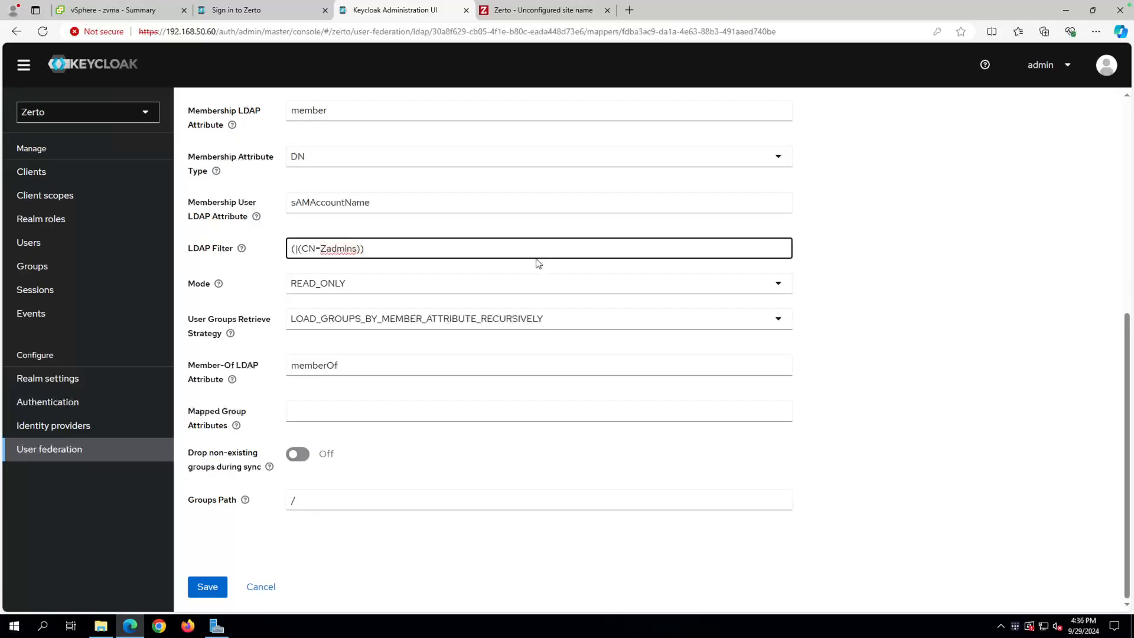
click(223, 582)
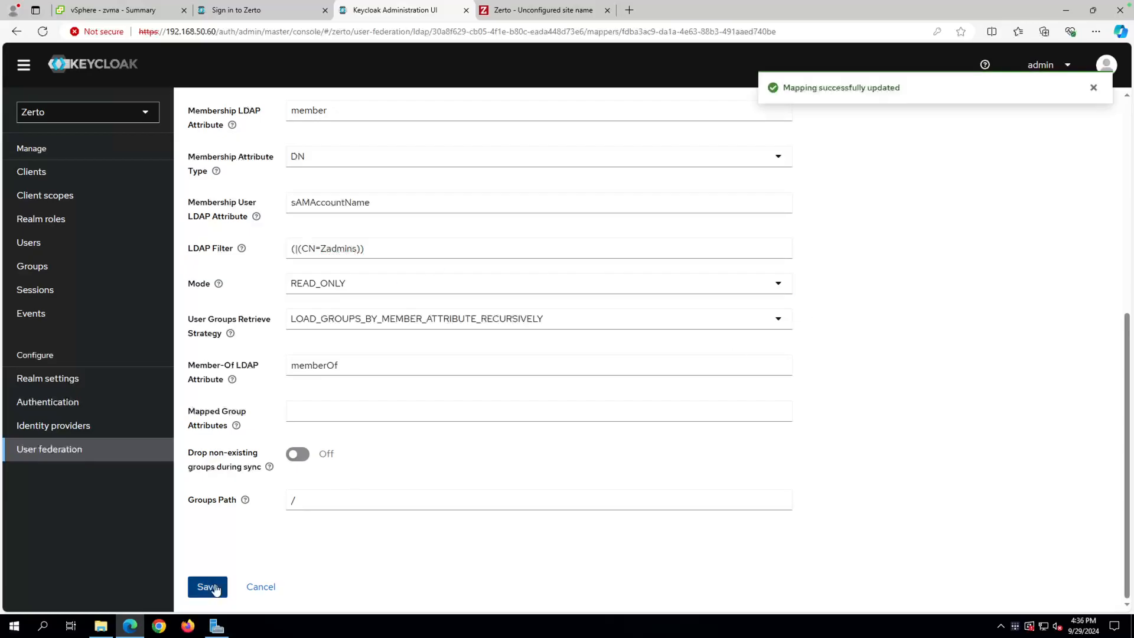
Sync LDAP groups to Keycloak and review the Zadmins LDAP Filter entry.
scroll(819, 285, up, 5)
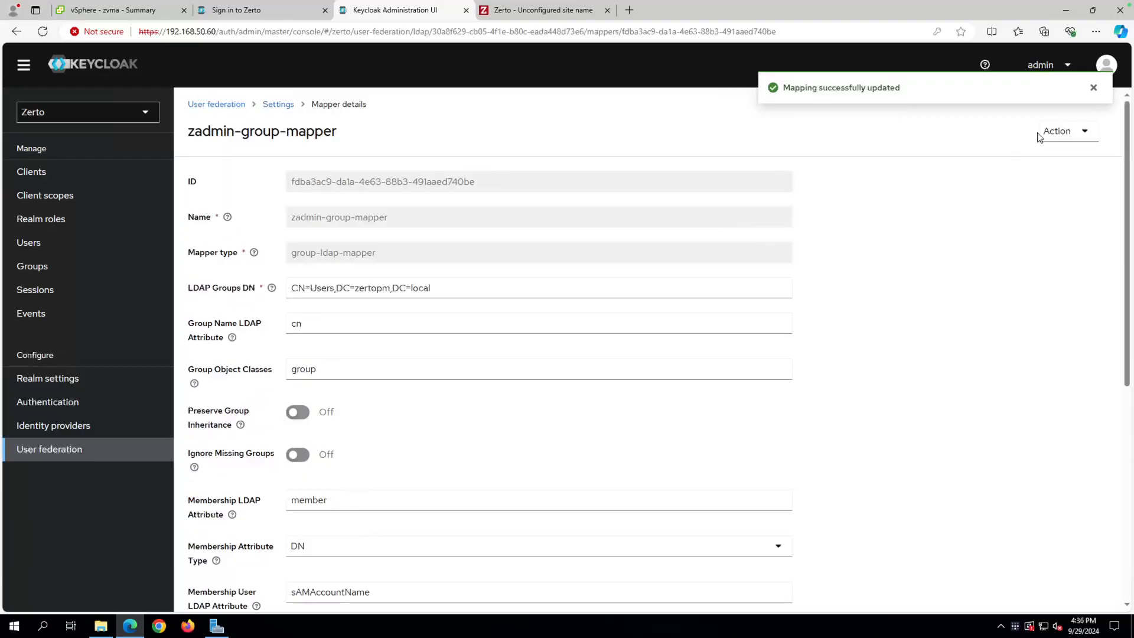
click(1056, 134)
click(1012, 186)
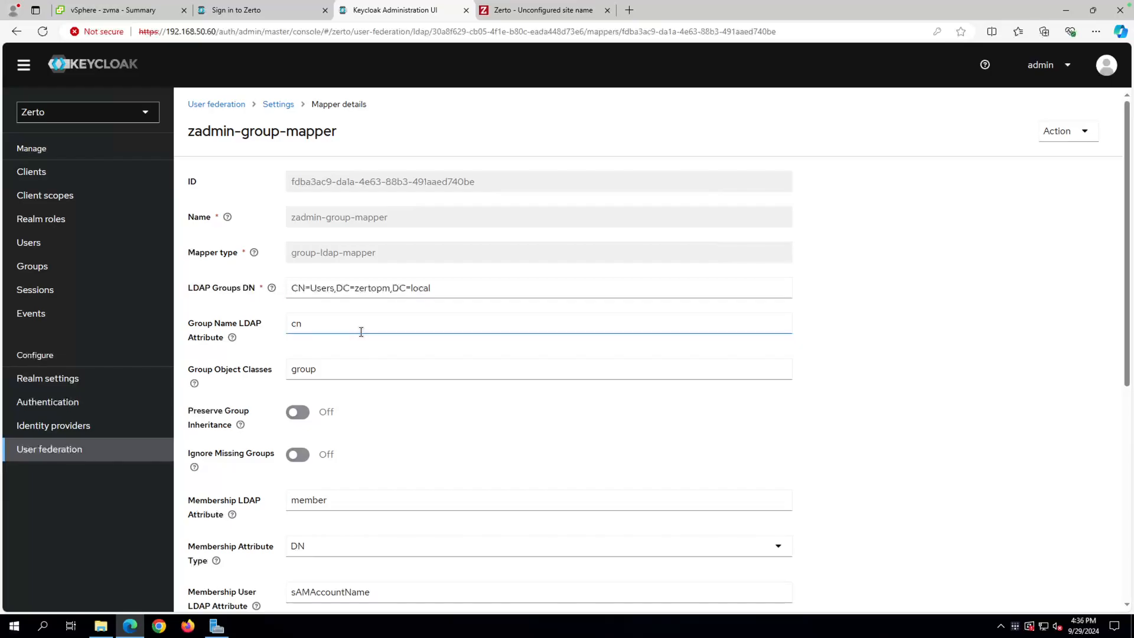
scroll(361, 331, down, 4)
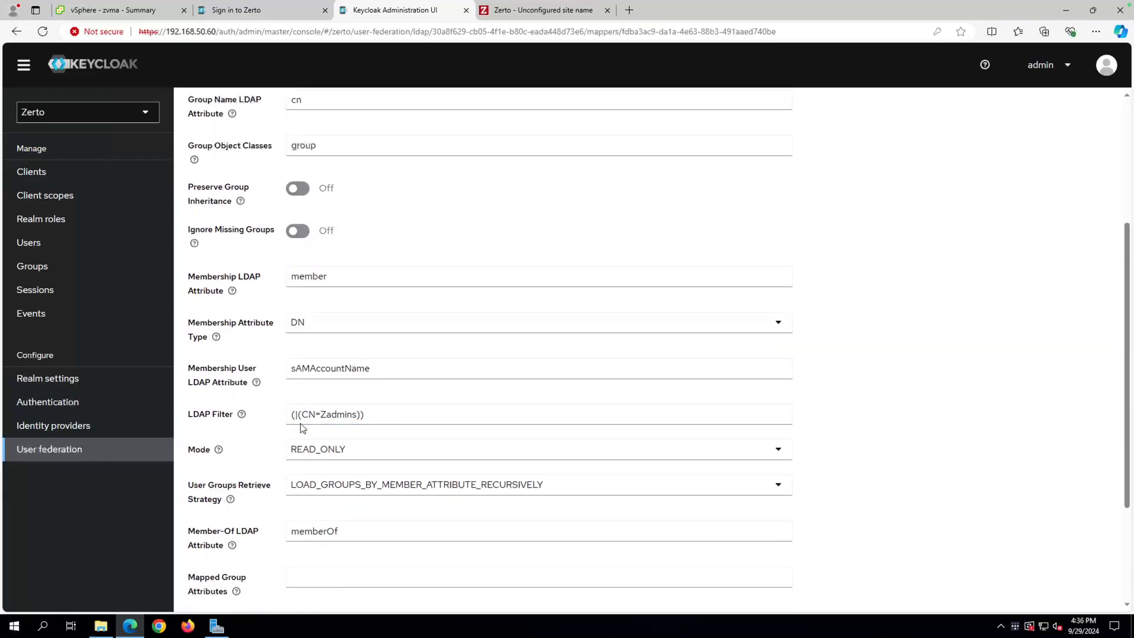
click(356, 415)
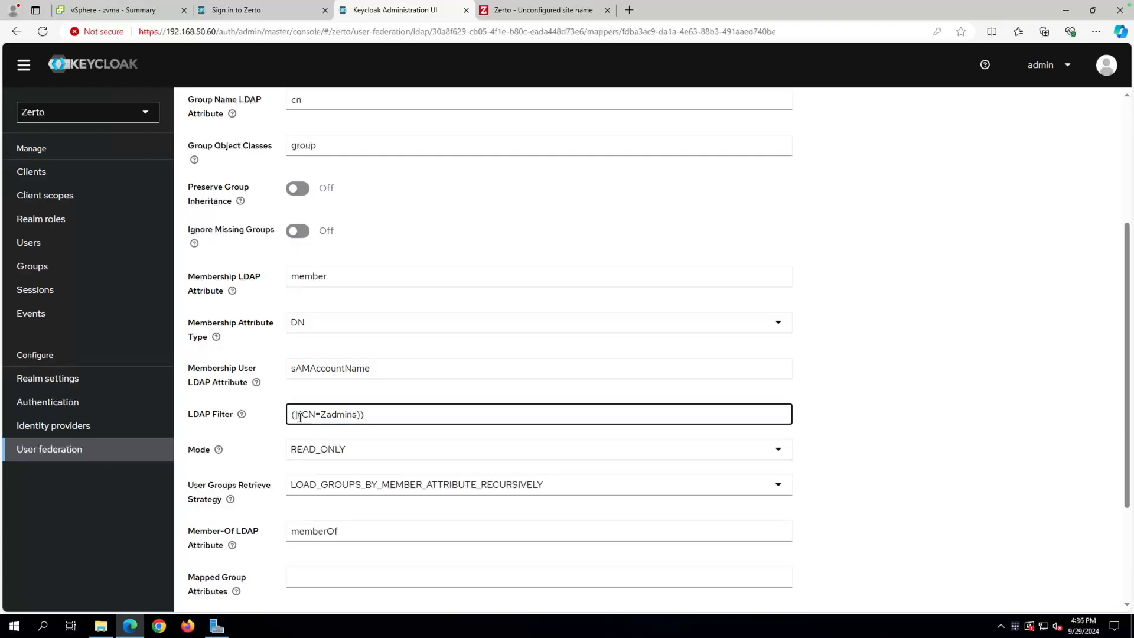
scroll(453, 329, up, 3)
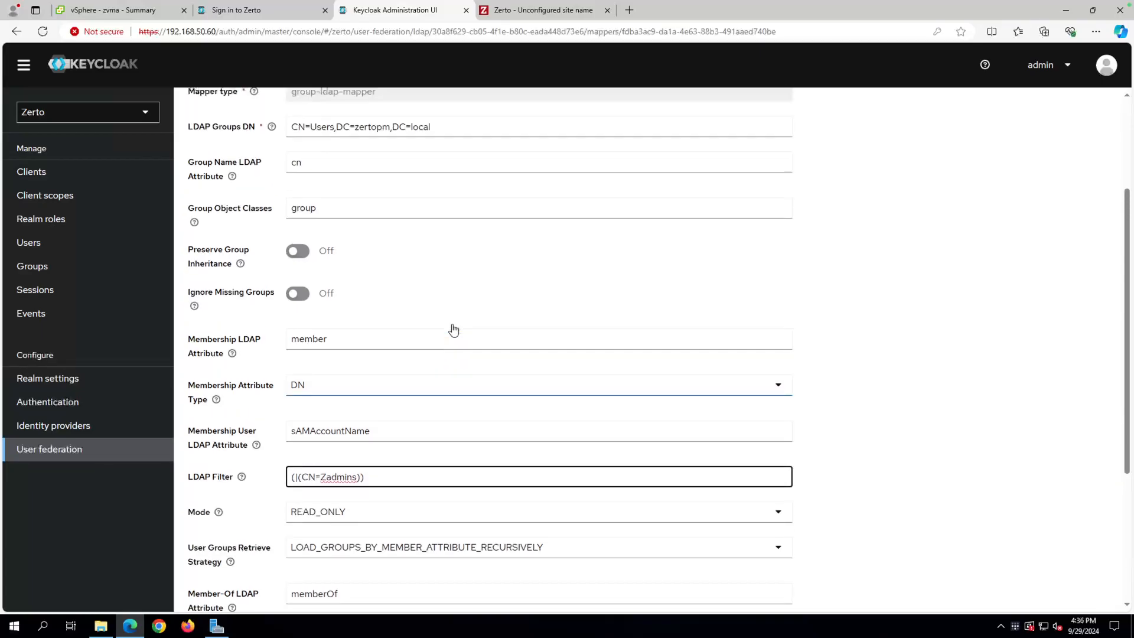
scroll(453, 328, up, 2)
scroll(453, 255, down, 3)
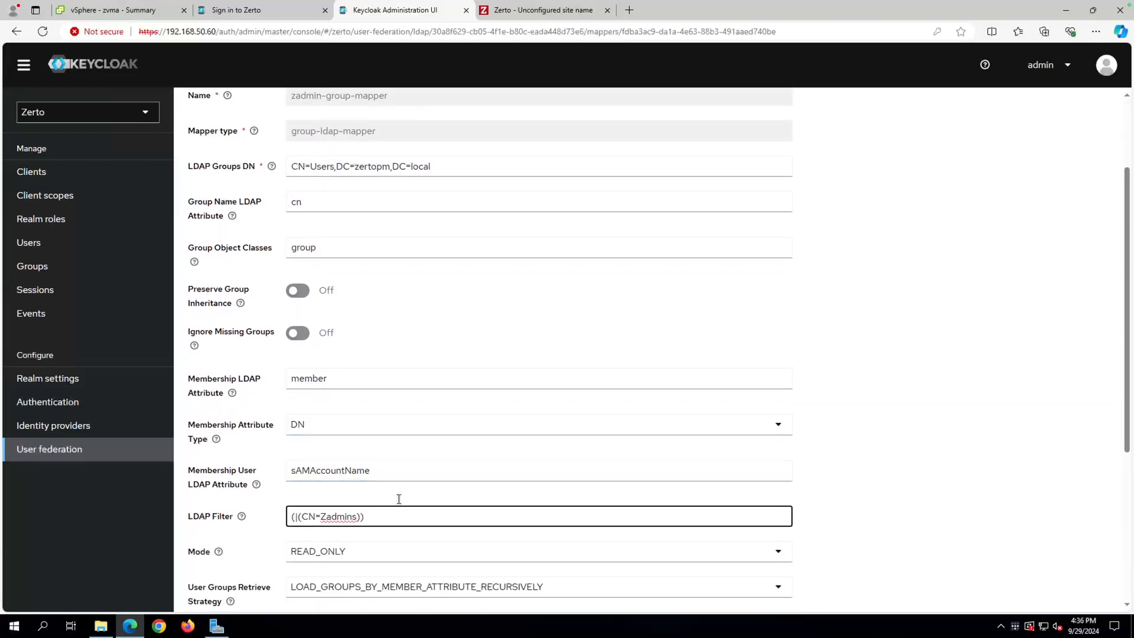
scroll(738, 295, up, 3)
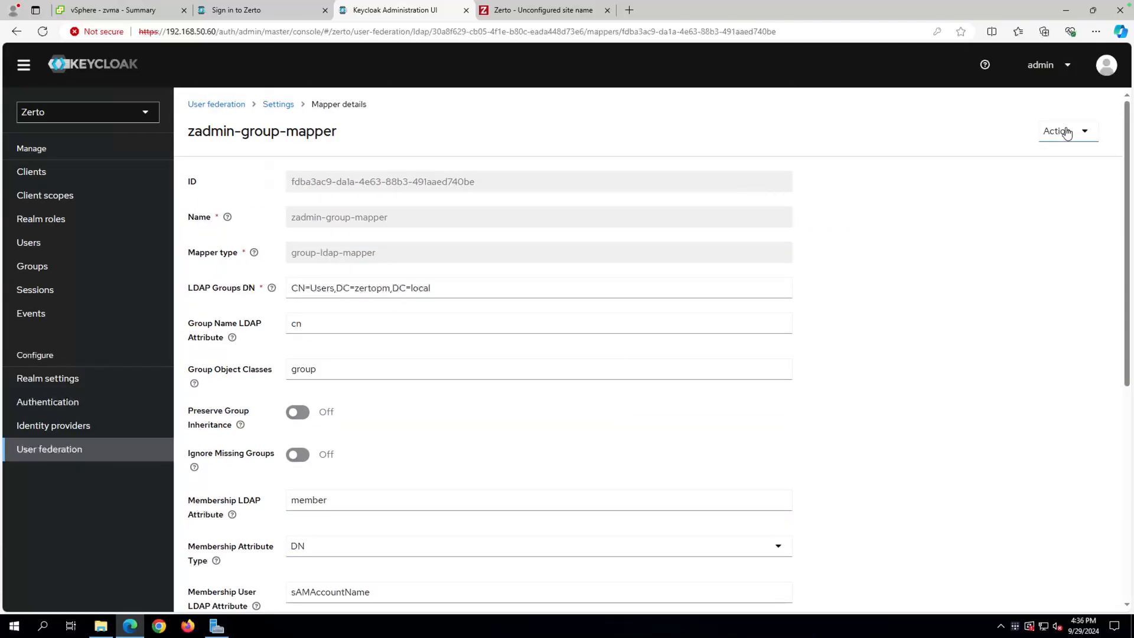
Create the global security group Zerto-View-Only under zertopm.local's Users container.
click(32, 271)
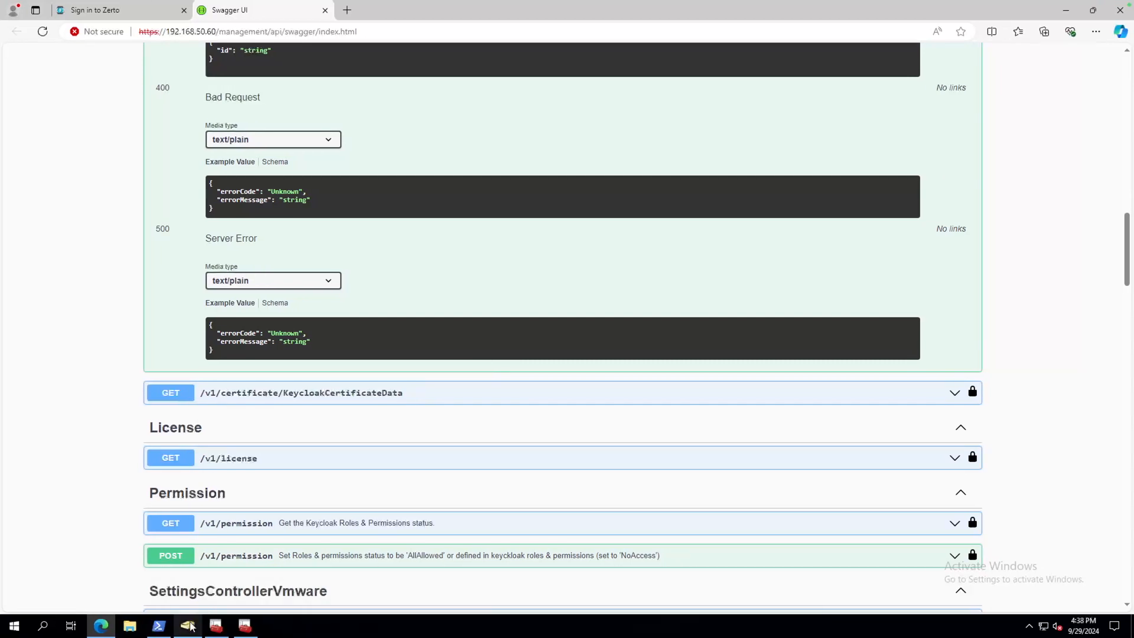
click(876, 625)
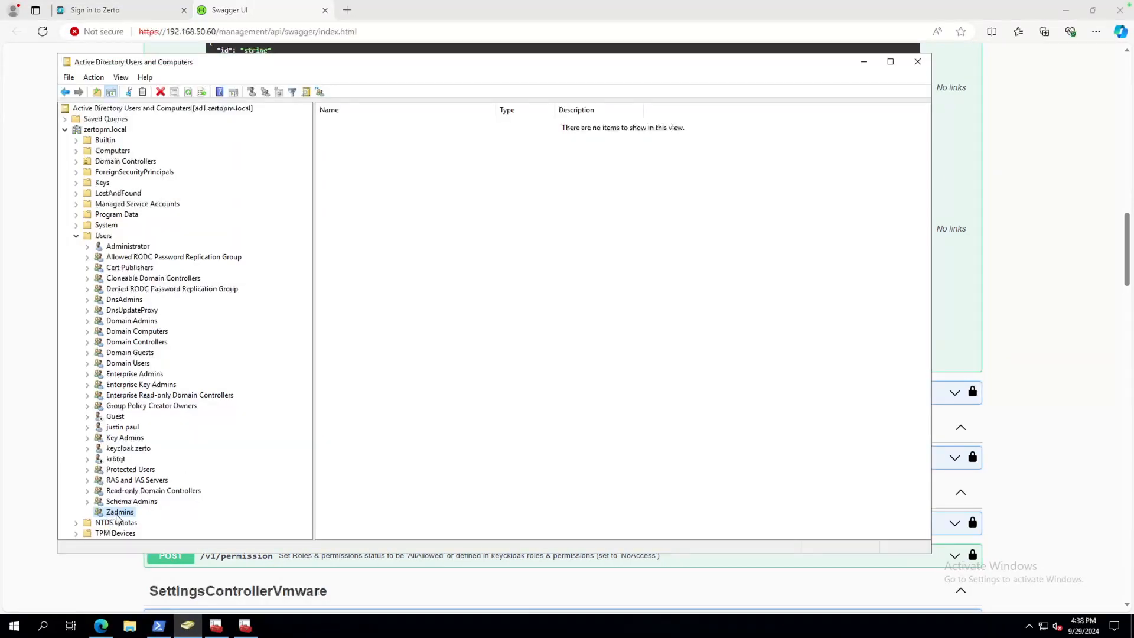
right_click(104, 236)
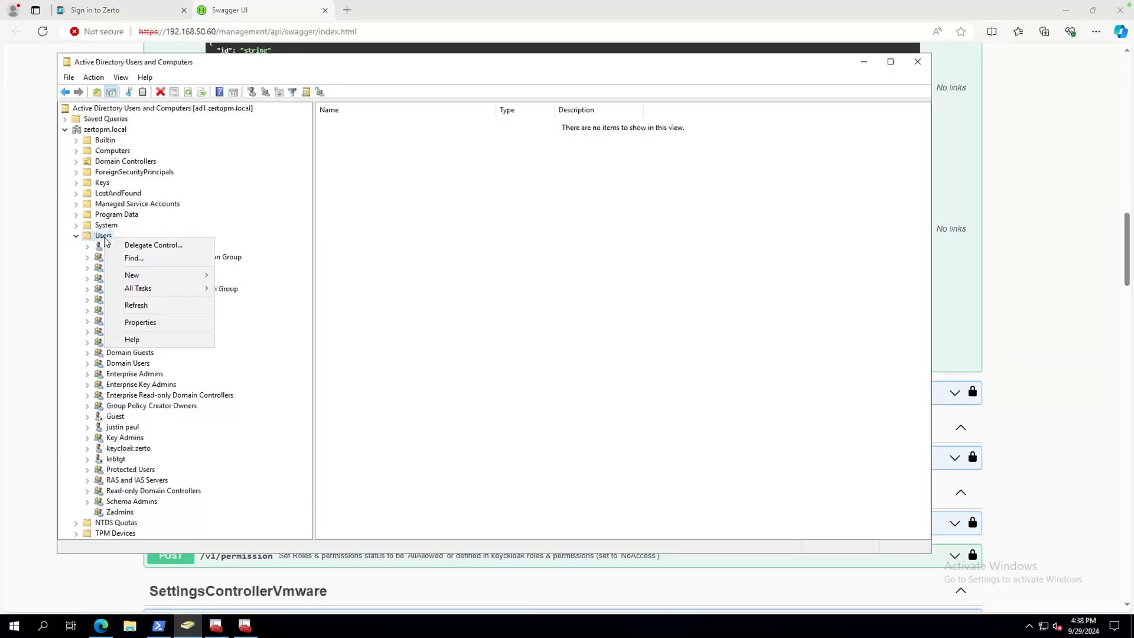
mouse_move(163, 276)
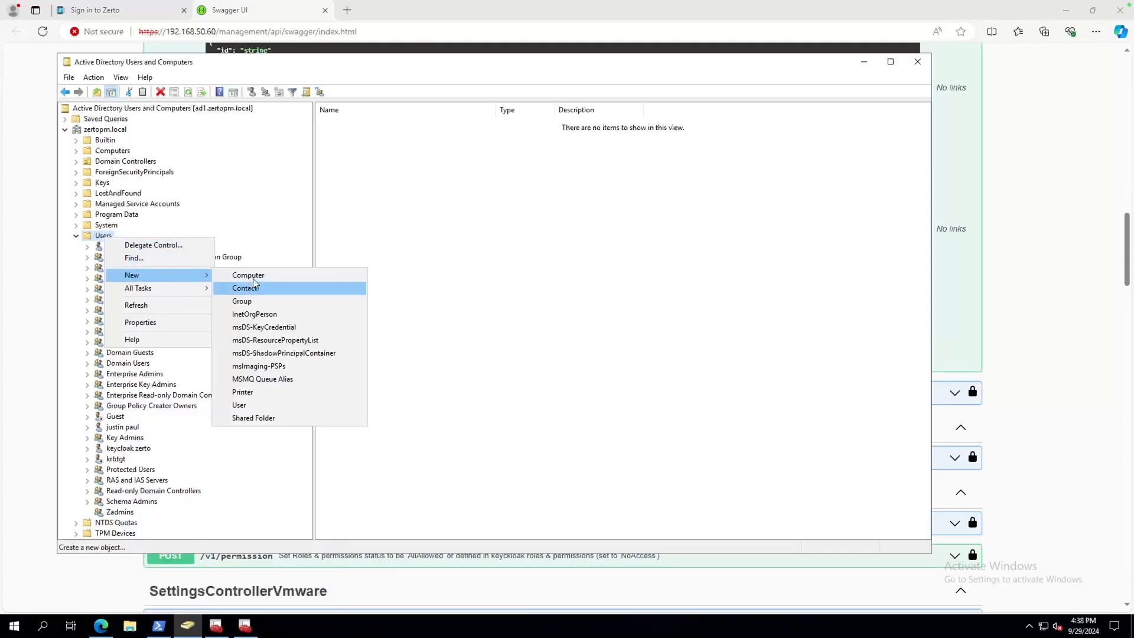
click(259, 307)
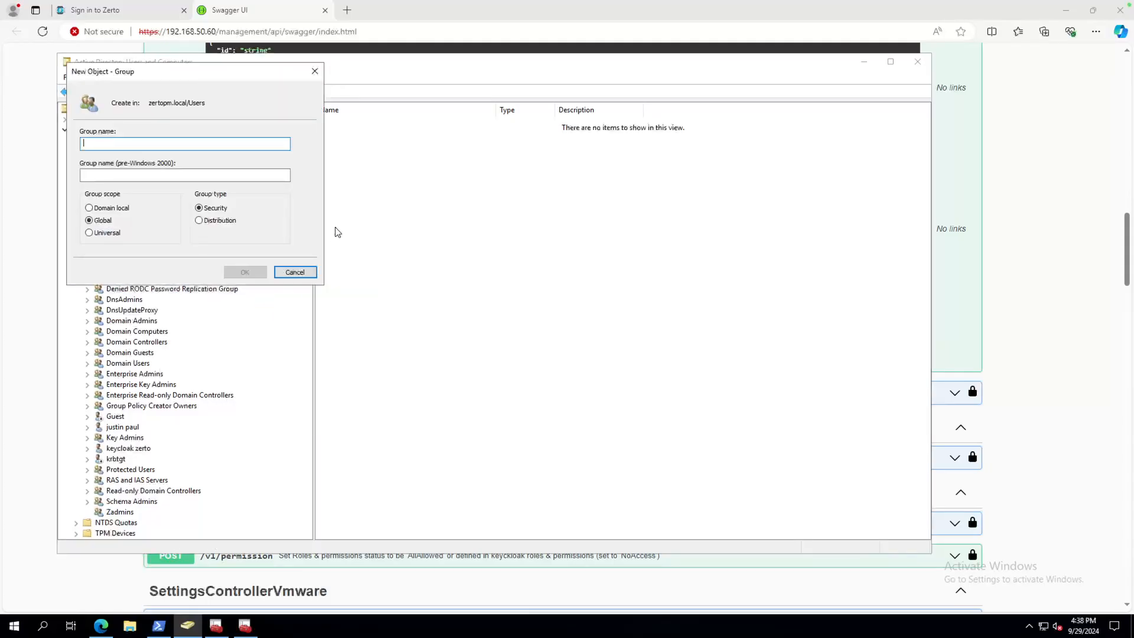
text(Zerto)
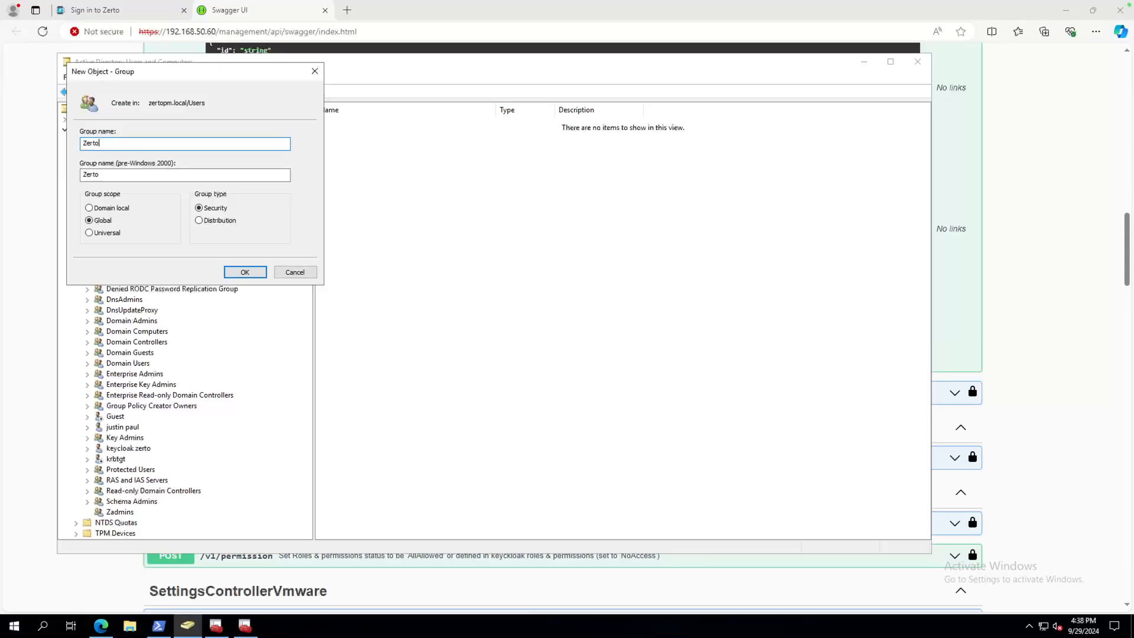
text(-View-Only)
click(245, 272)
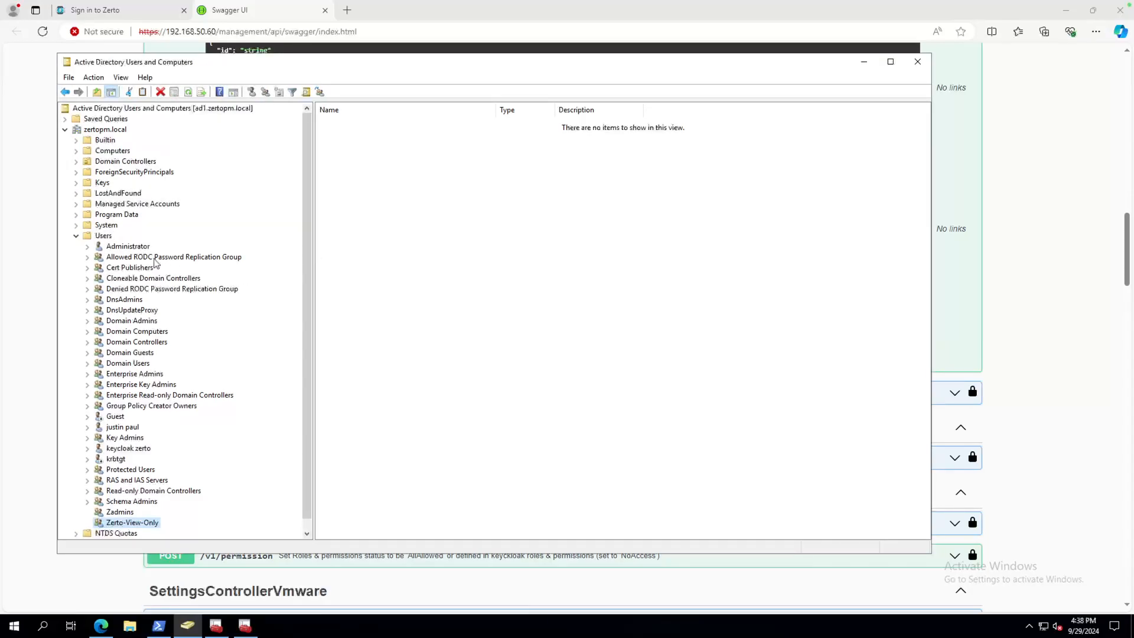
Start a new user in Users named apimonitor with logon name apimonitor.
right_click(109, 236)
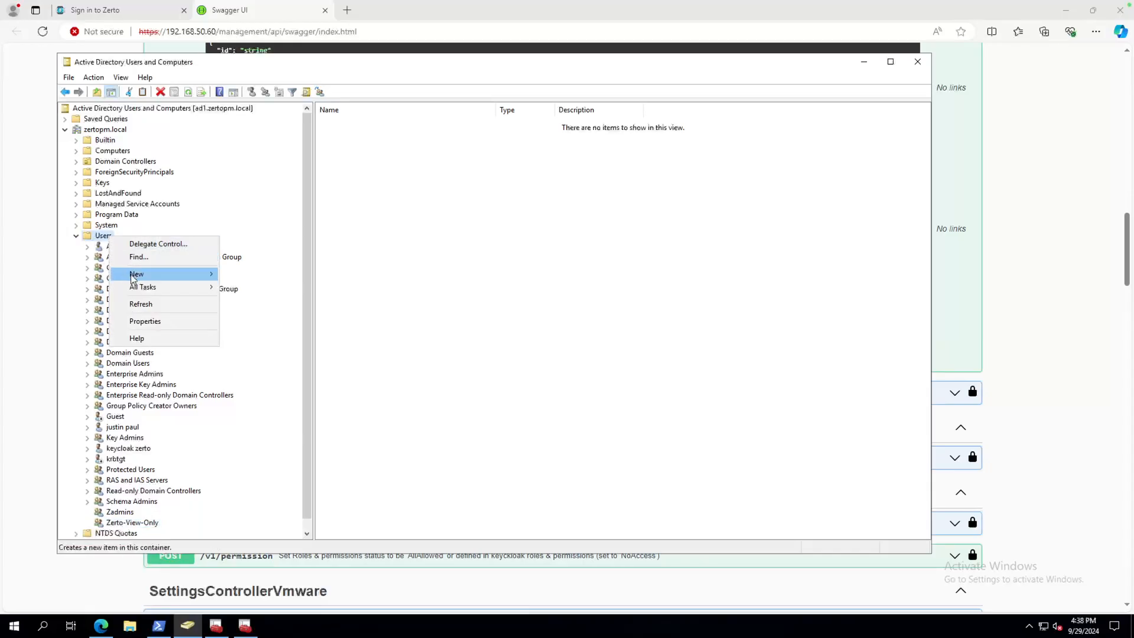
mouse_move(132, 277)
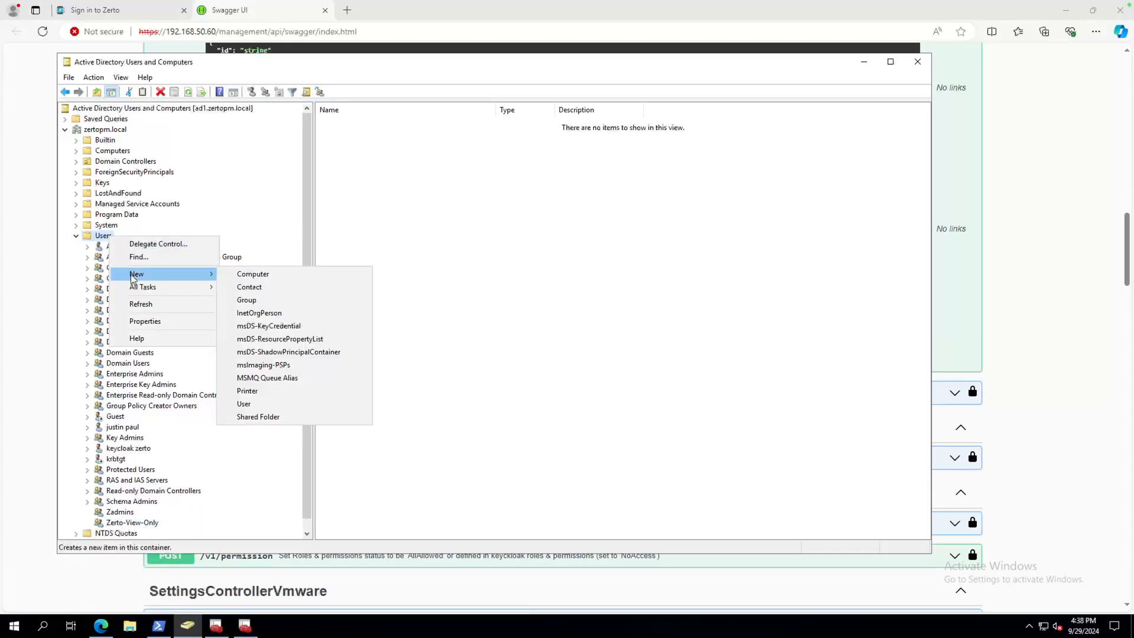
click(259, 408)
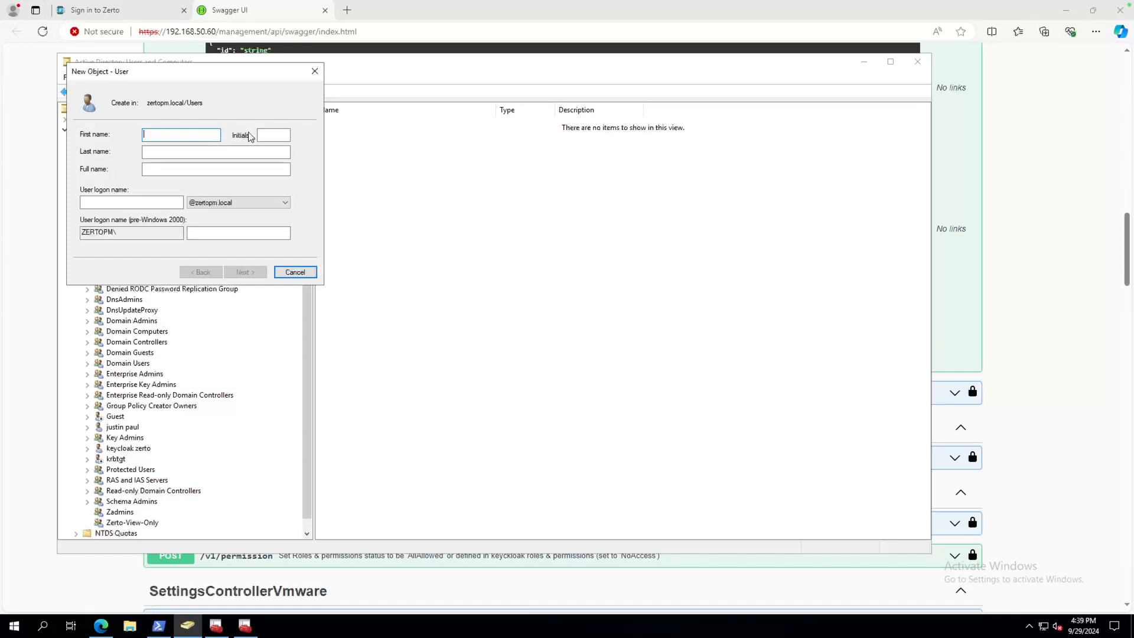
key(BackSpace)
key(BackSpace)
key(BackSpace)
key(Tab)
key(Tab)
key(Tab)
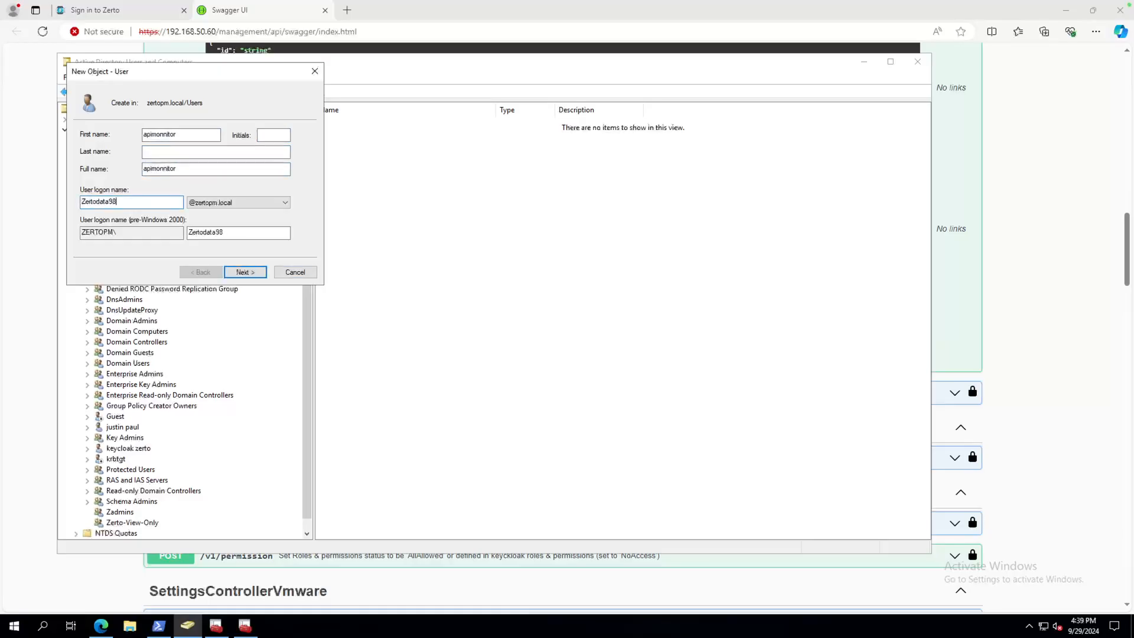
drag(134, 202, 80, 202)
key(BackSpace)
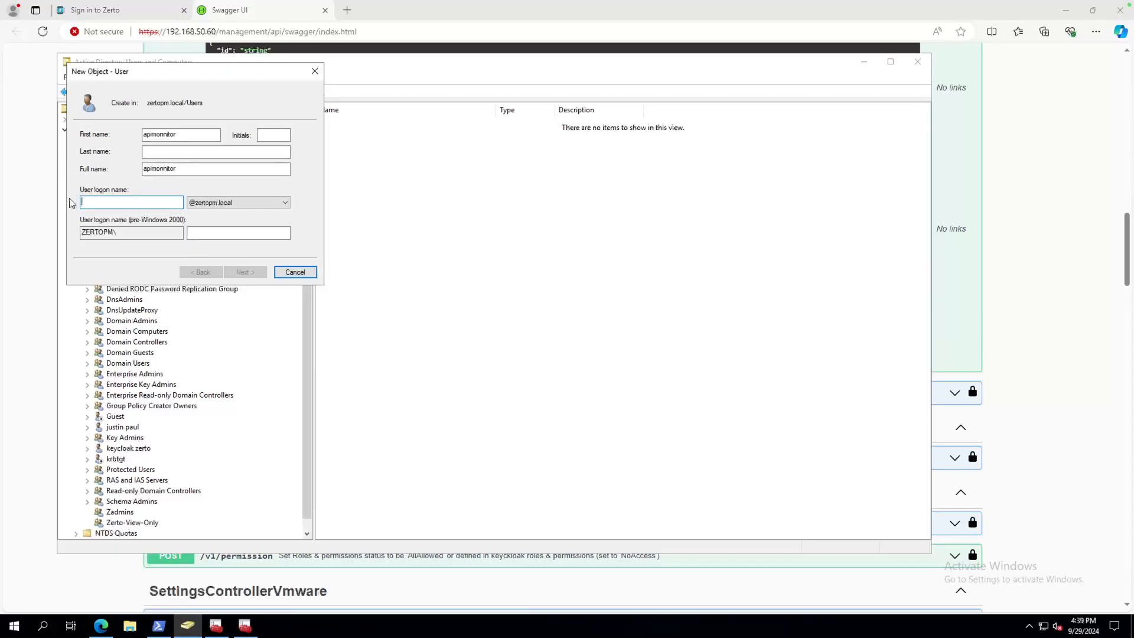
text(api)
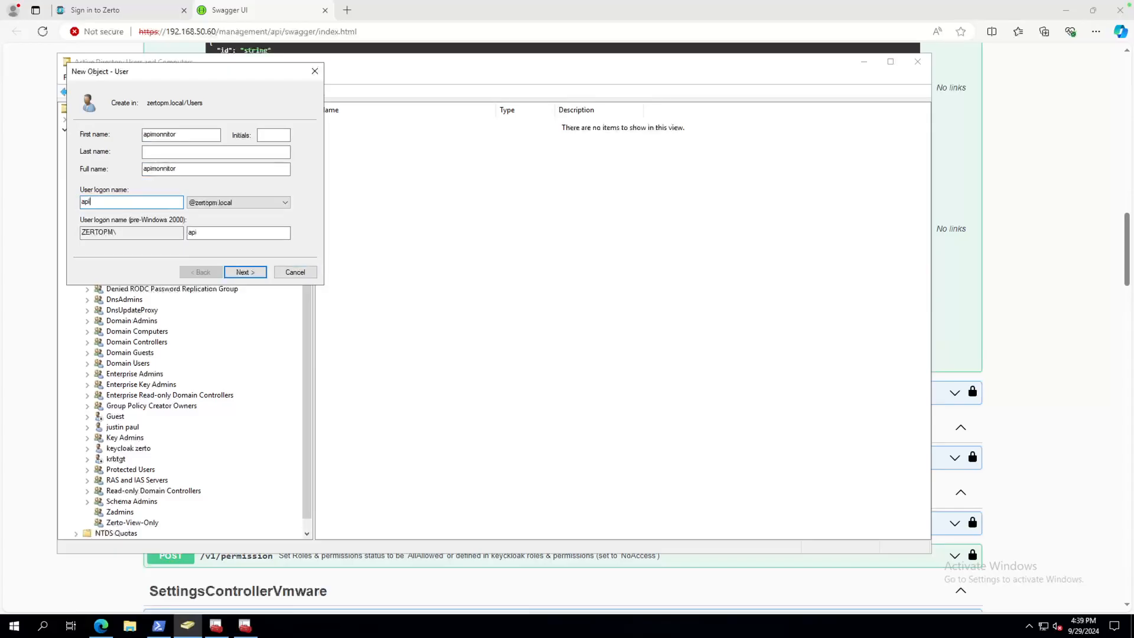
text(monitor)
click(256, 275)
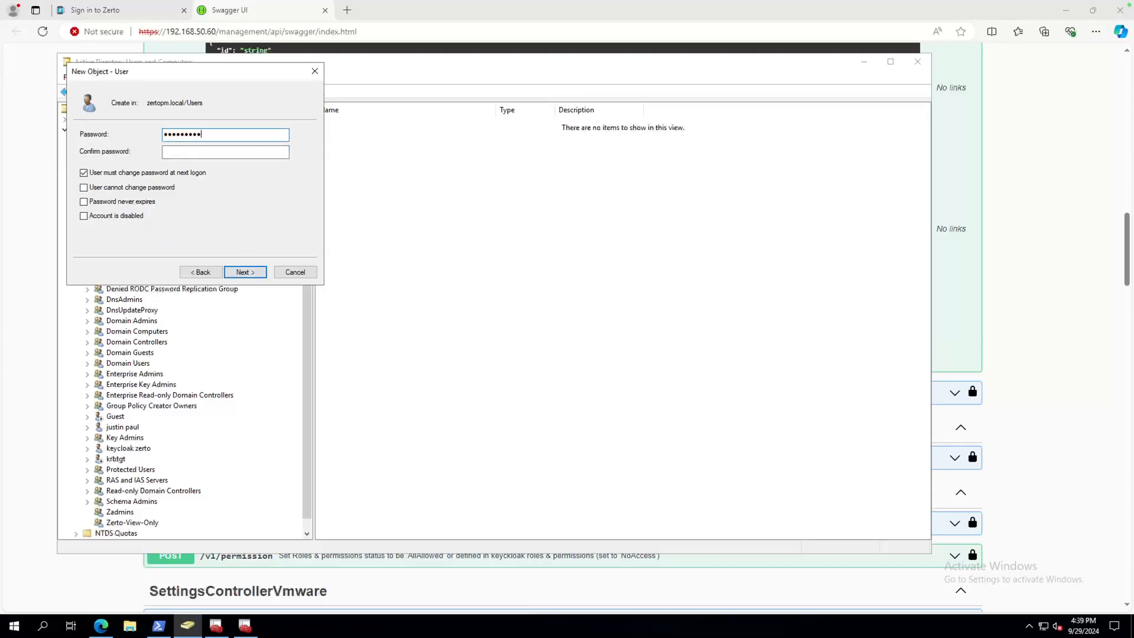
Confirm the password, make it never expire and unchangeable by the user, and finish.
key(Tab)
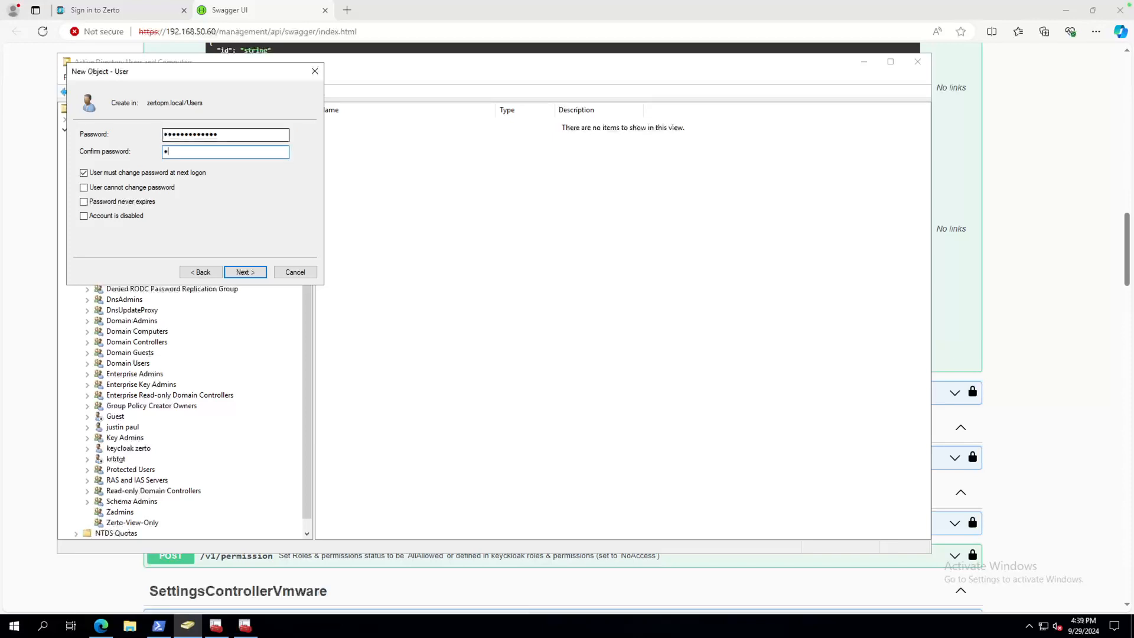
text(•••••••••••••)
click(84, 173)
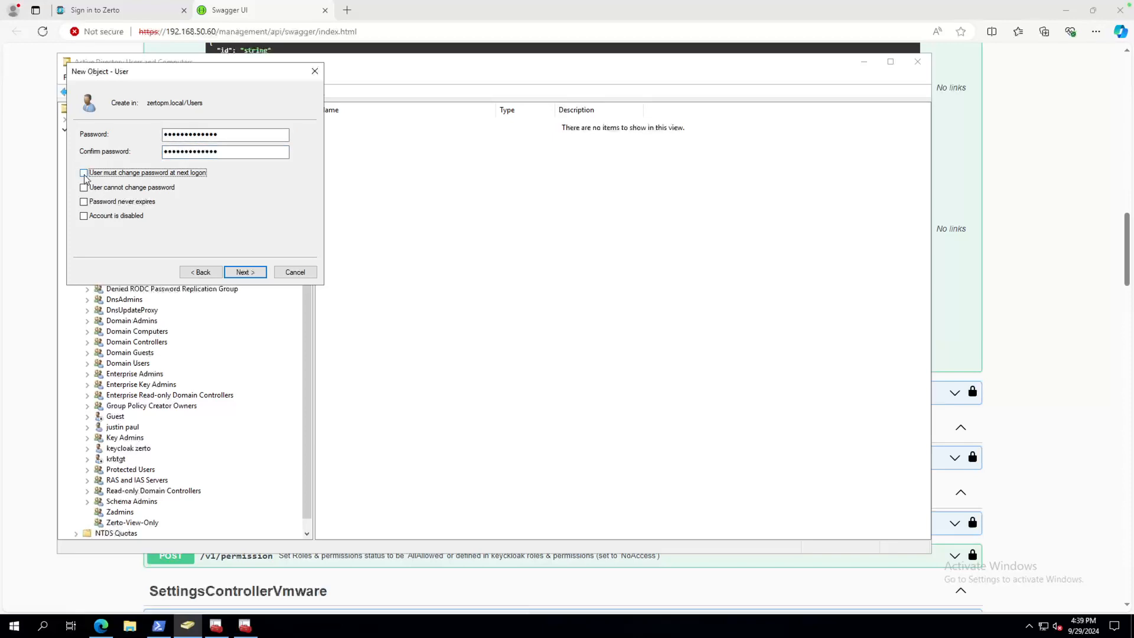
click(83, 202)
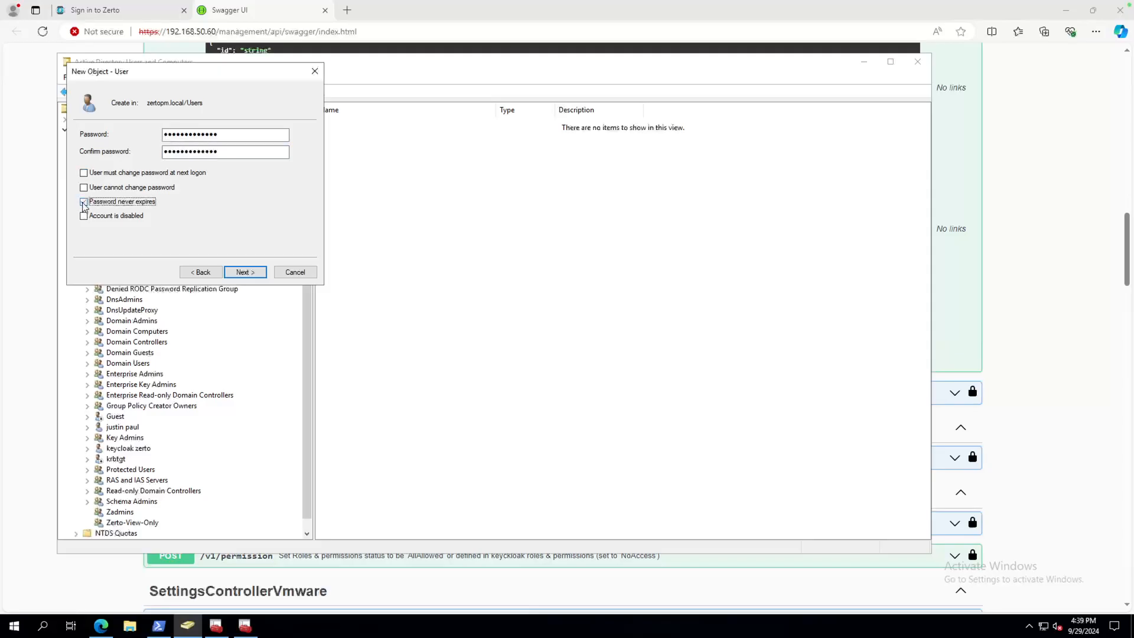
click(97, 188)
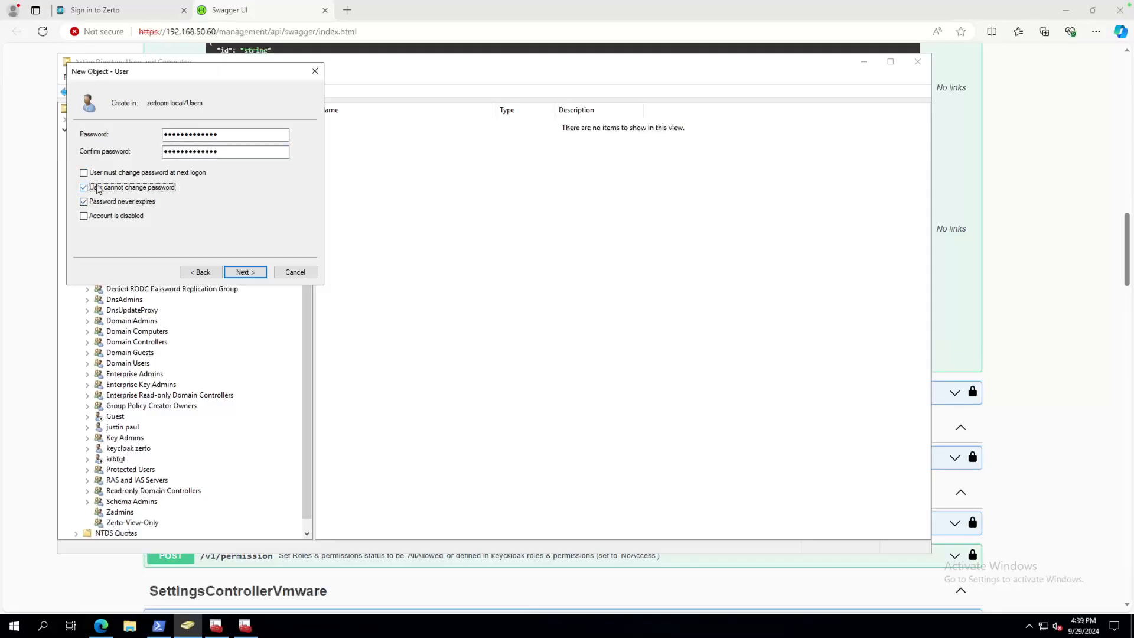
click(245, 272)
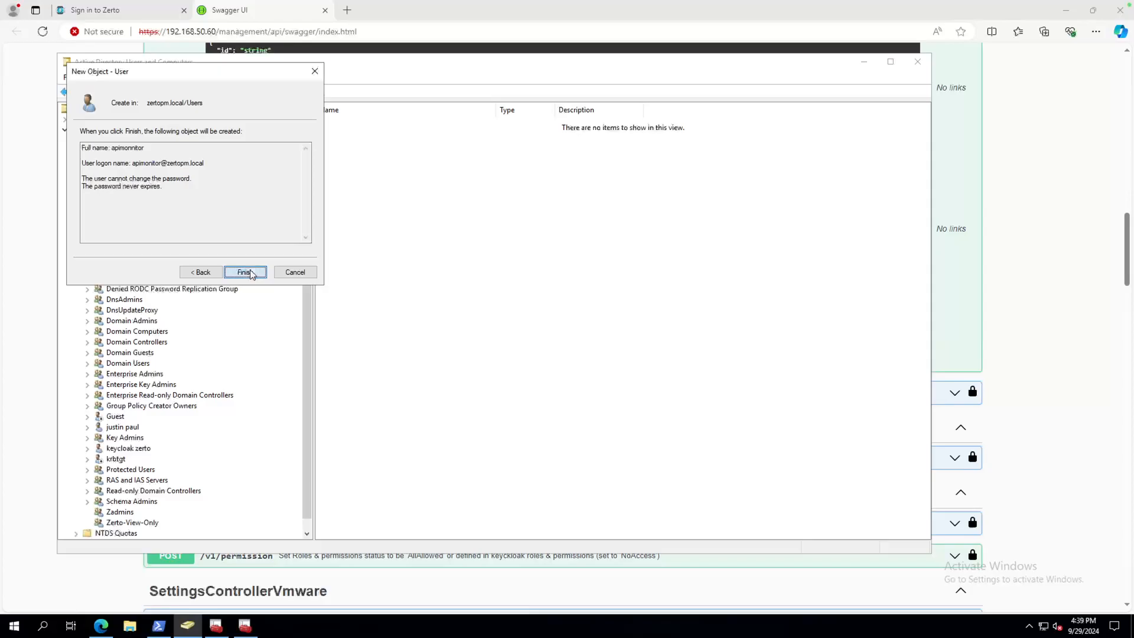
click(246, 272)
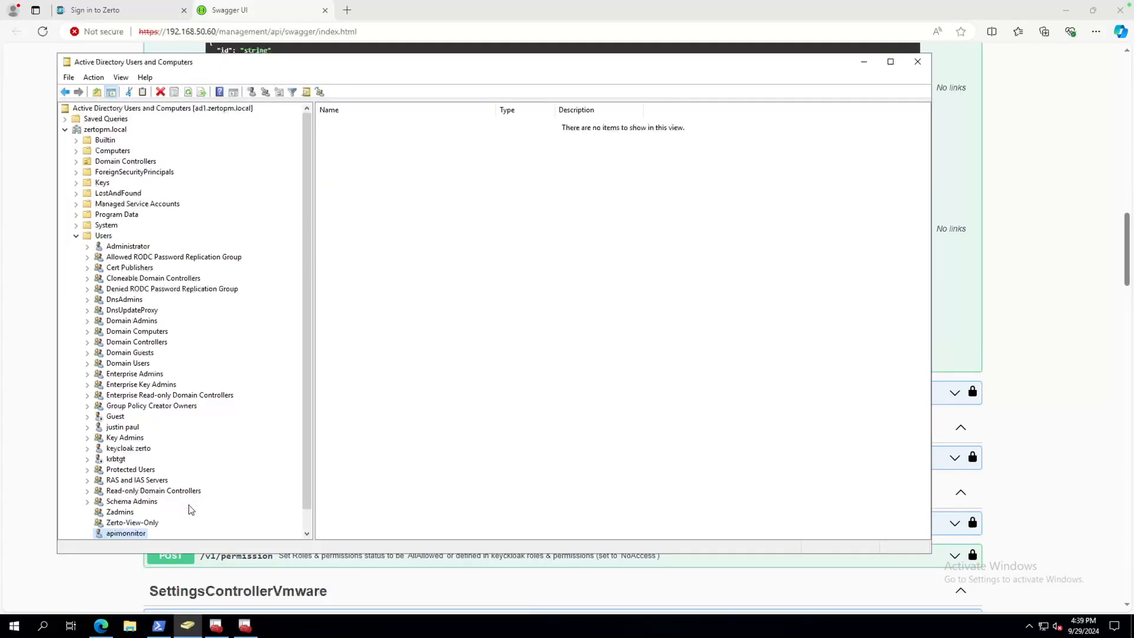
scroll(188, 510, down, 1)
From apimonitor's Member Of tab, search for groups starting with 'Z'.
right_click(128, 512)
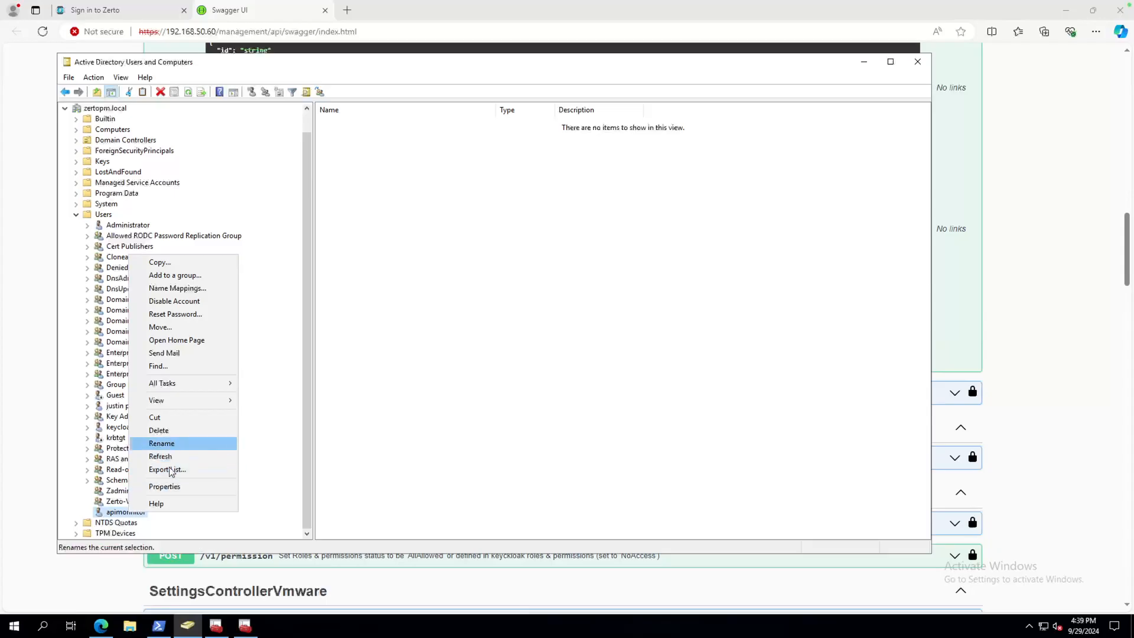
click(165, 486)
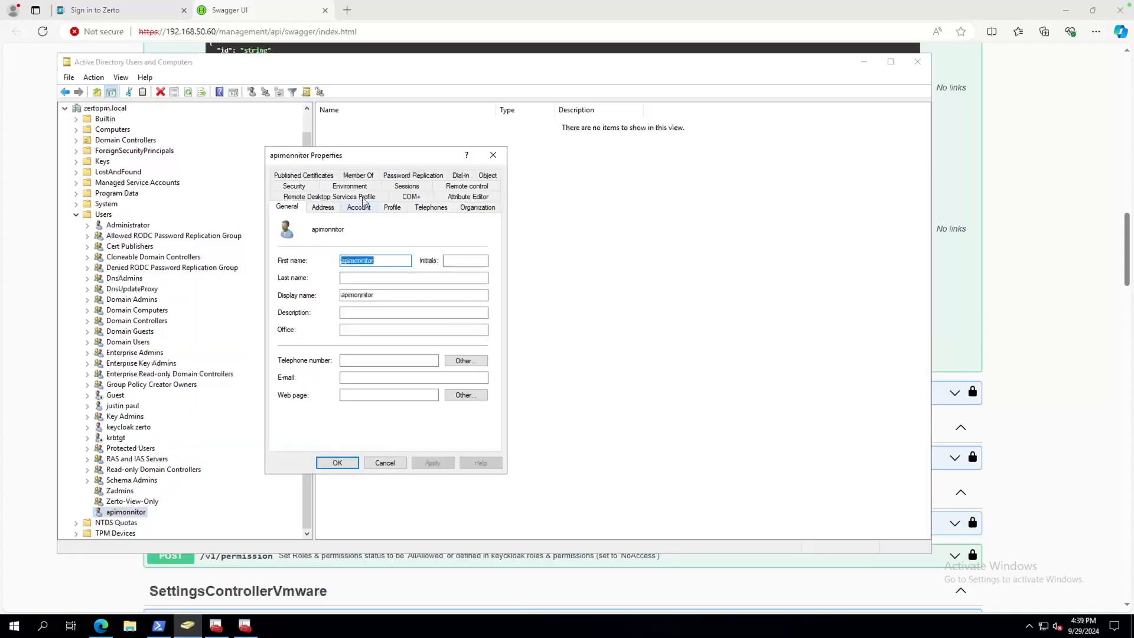
click(358, 176)
click(298, 349)
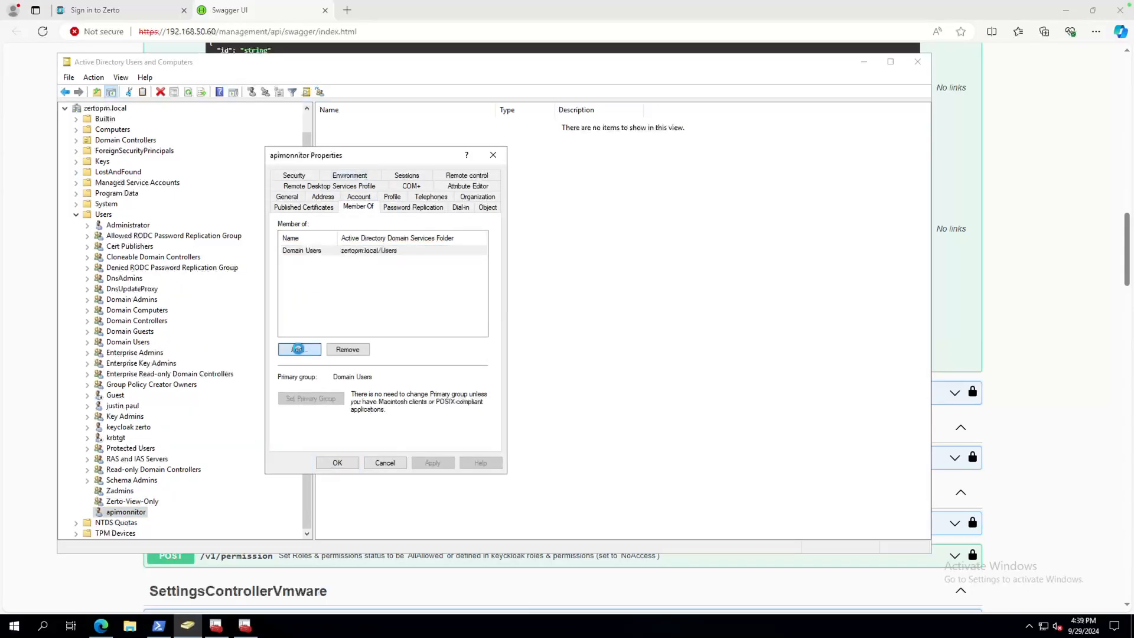
click(314, 304)
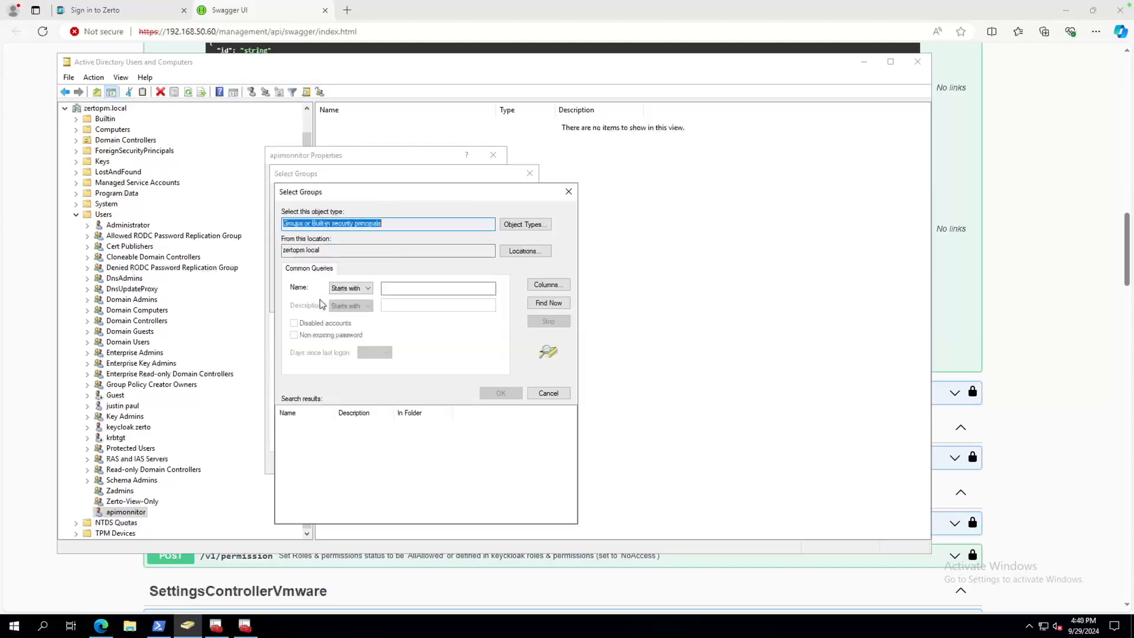
click(404, 289)
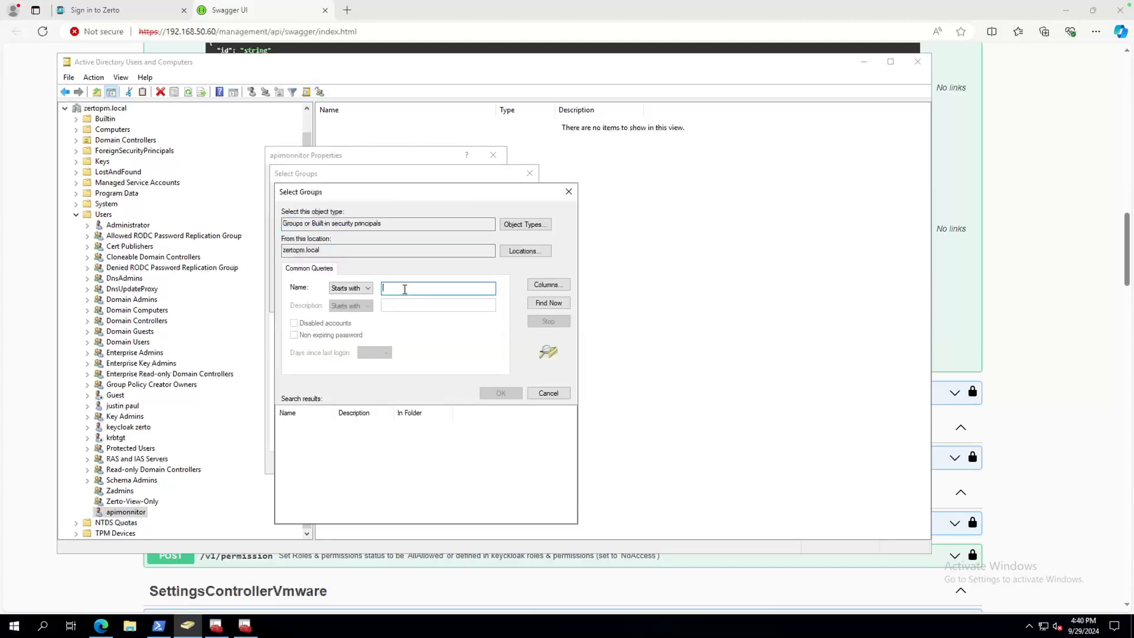
text(Zerto)
click(548, 302)
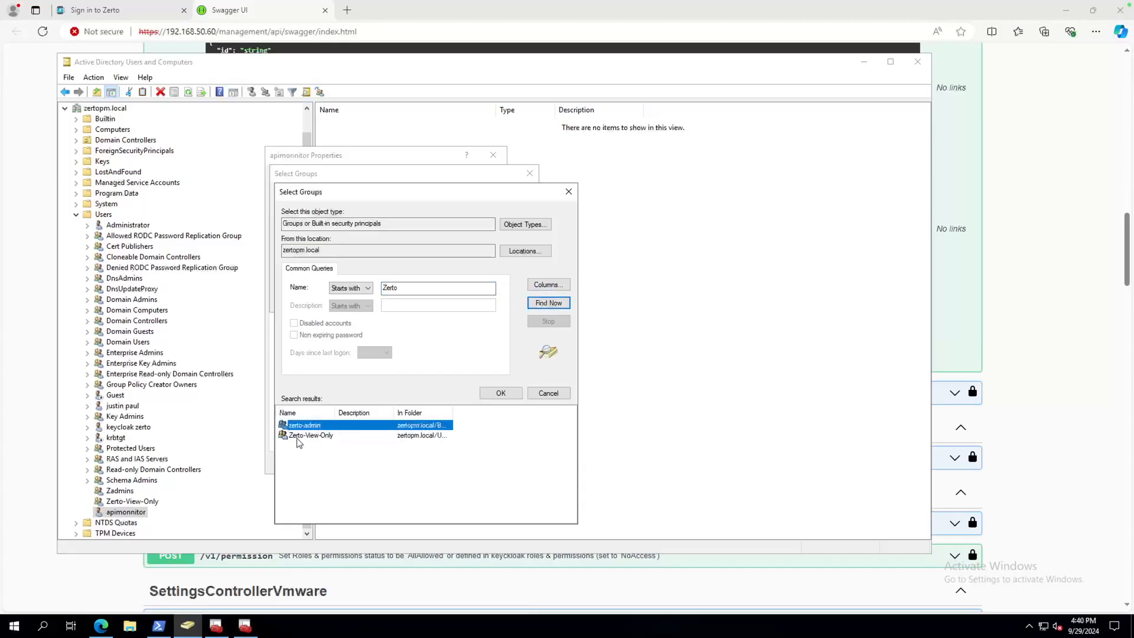
Add Zerto-View-Only to apimonitor's memberships and save the properties.
click(314, 439)
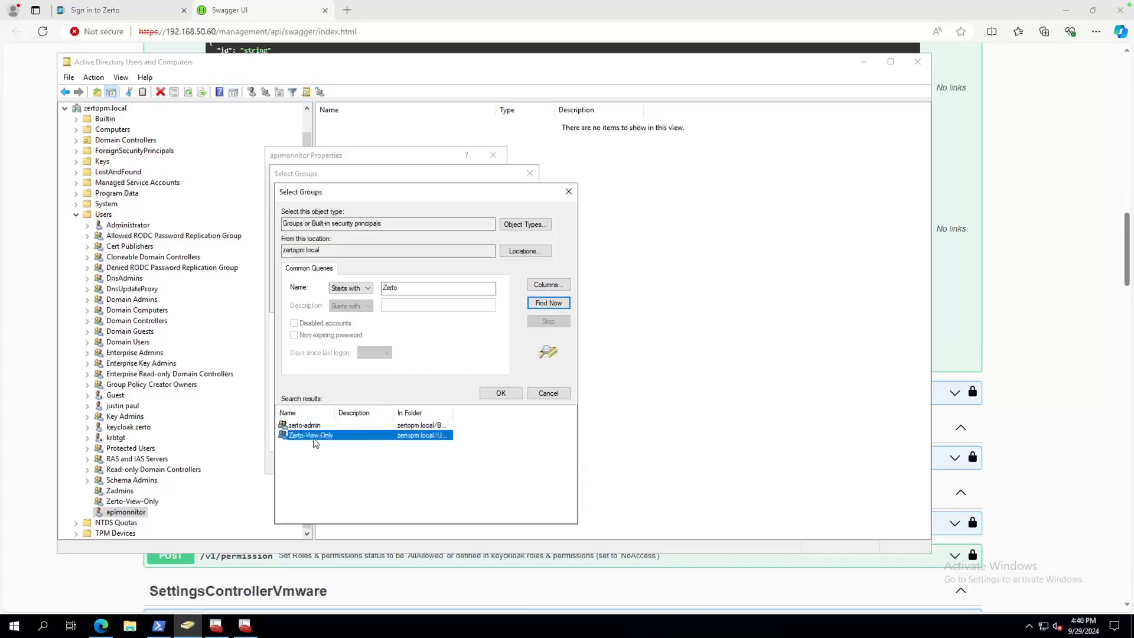
click(500, 394)
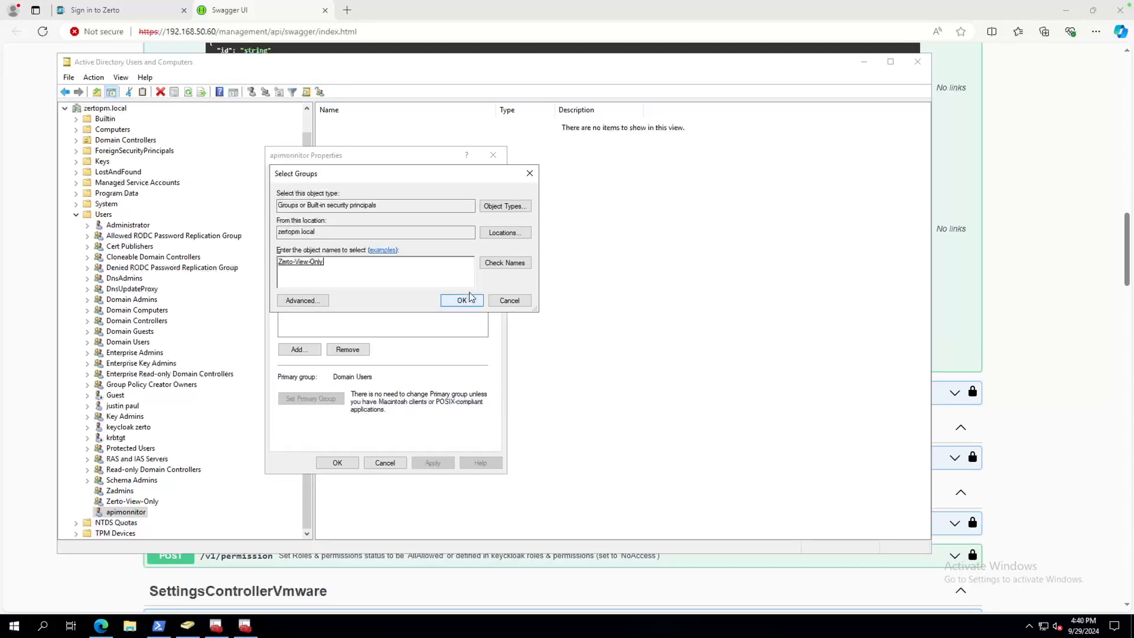
click(462, 300)
click(430, 462)
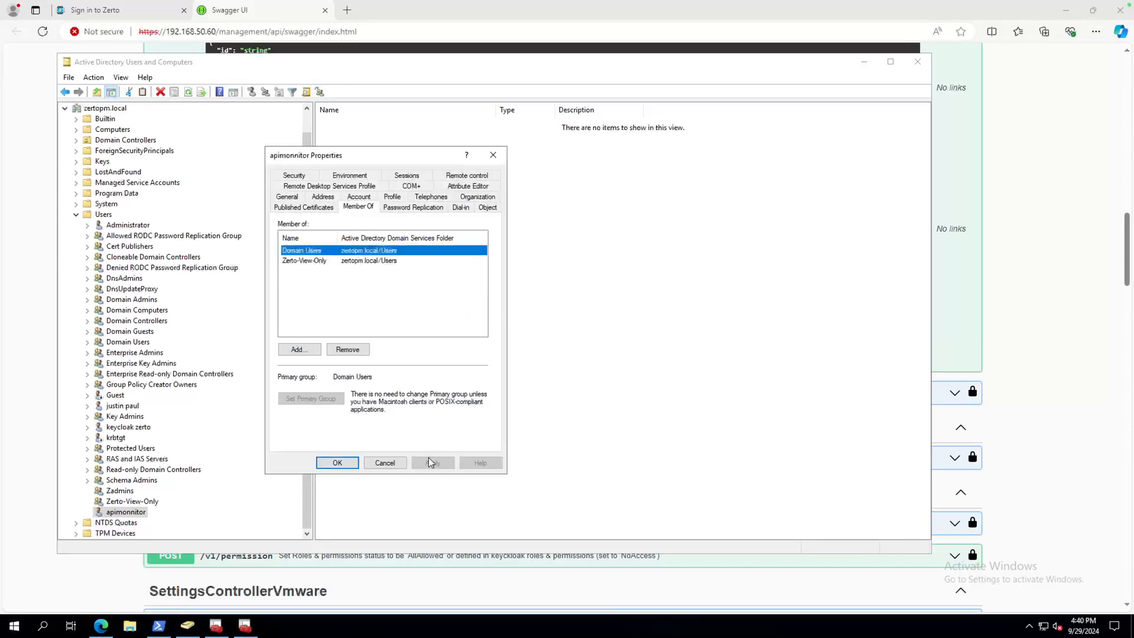
click(338, 462)
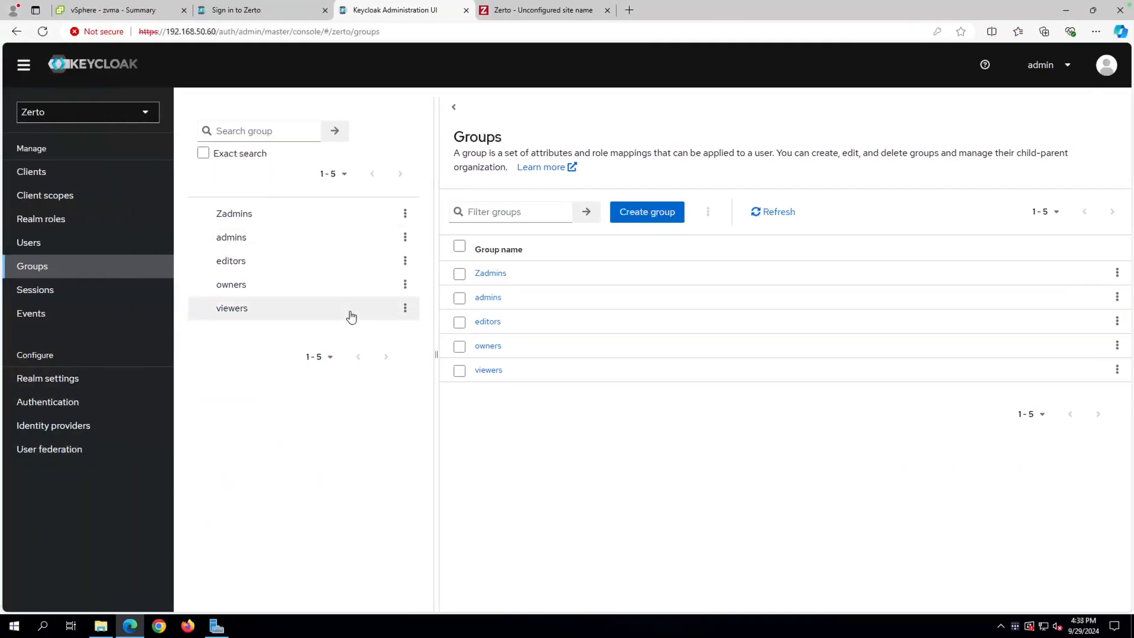
Add a new mapper under User federation > ldaps > Mappers.
click(60, 453)
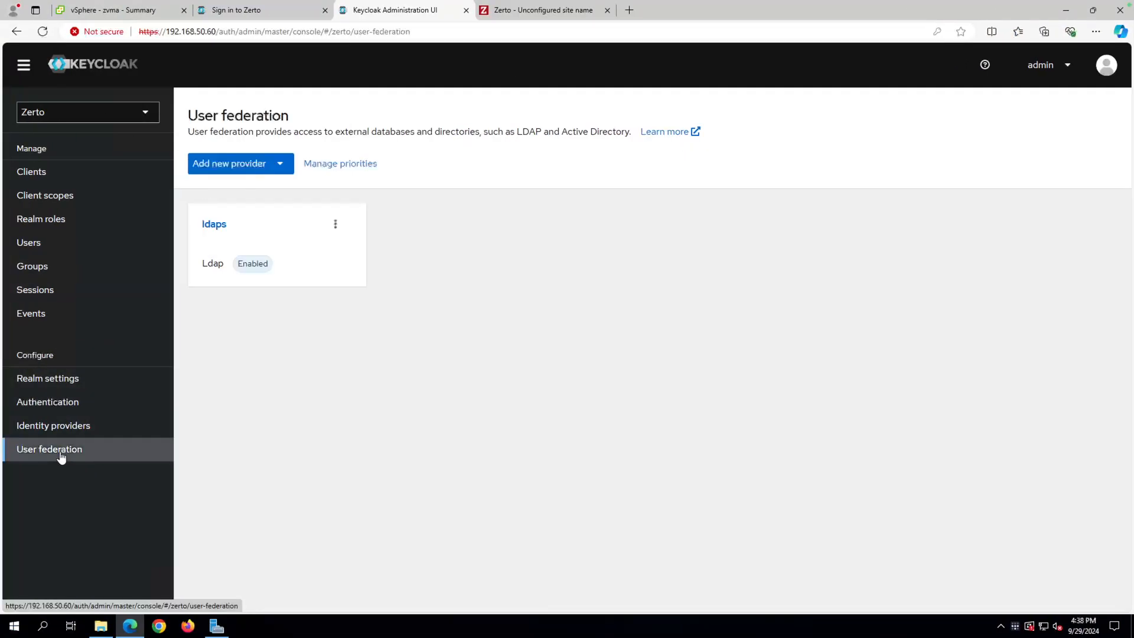
click(216, 224)
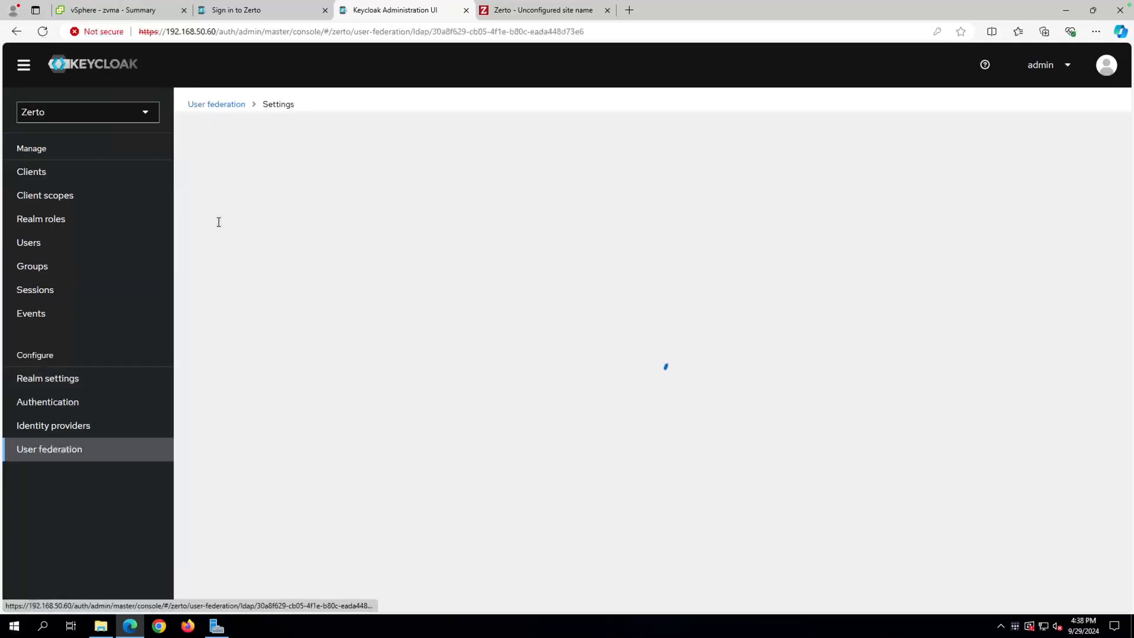
click(281, 171)
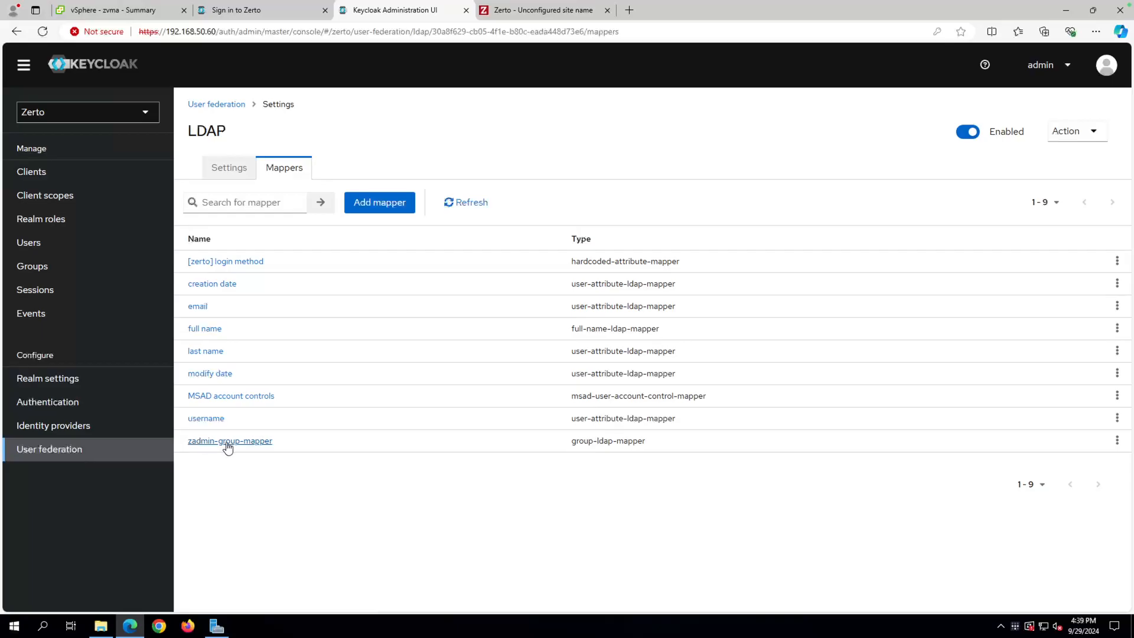
click(385, 207)
Name the mapper viewer-only-group-mapper and set its type to group-ldap-mapper.
click(361, 175)
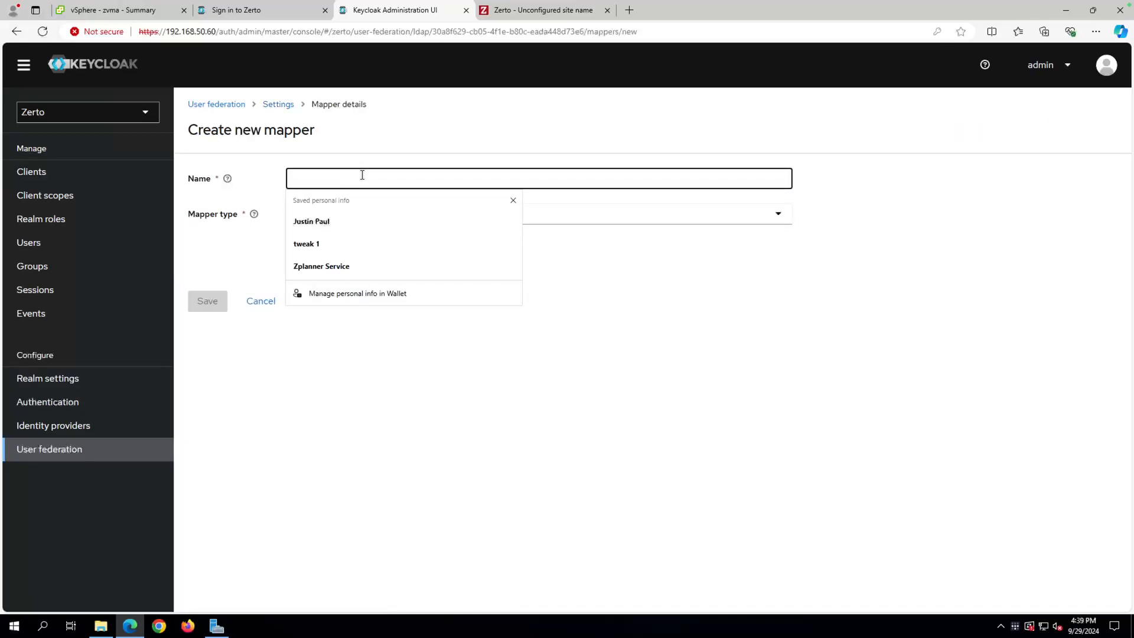
text(view-group-mapper)
text(viewe)
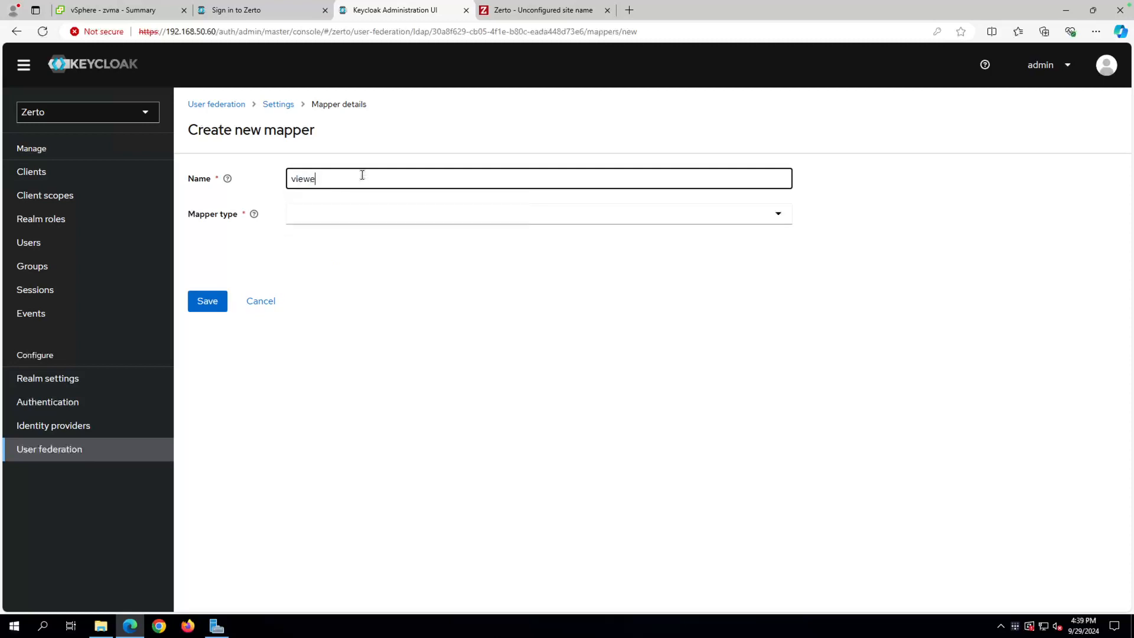
text(r-only-group-mapper)
click(340, 214)
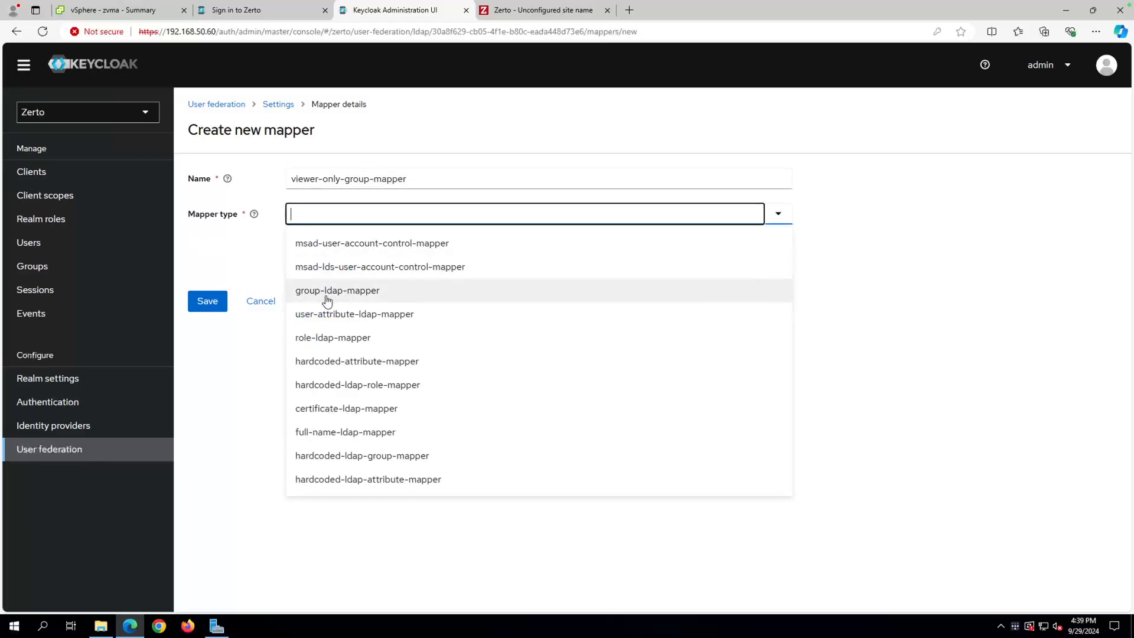
click(346, 295)
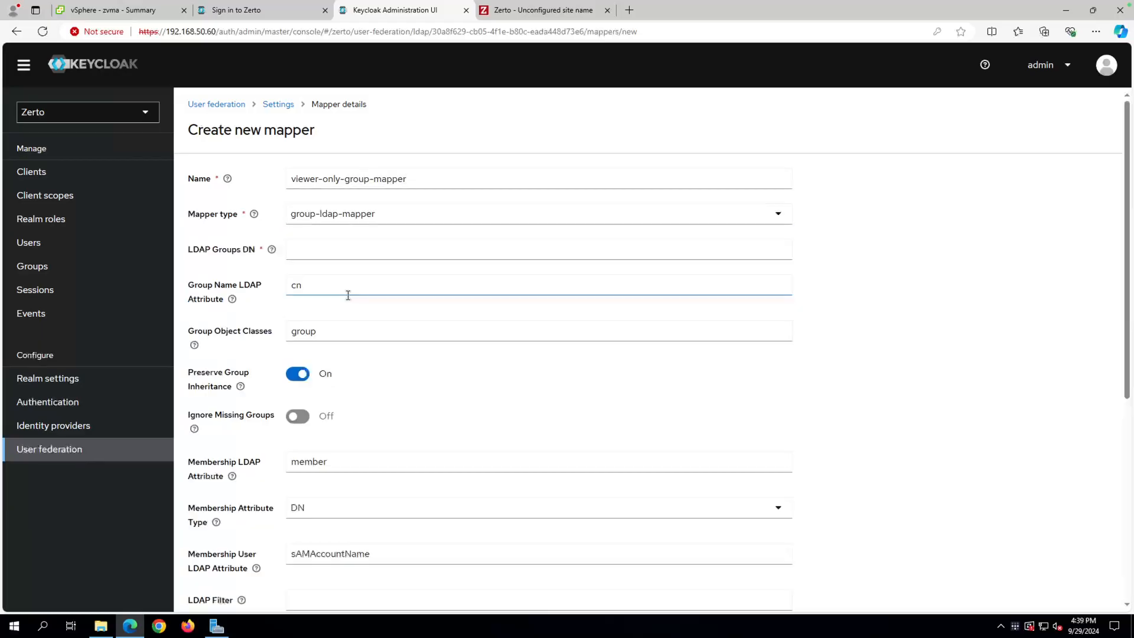
click(298, 258)
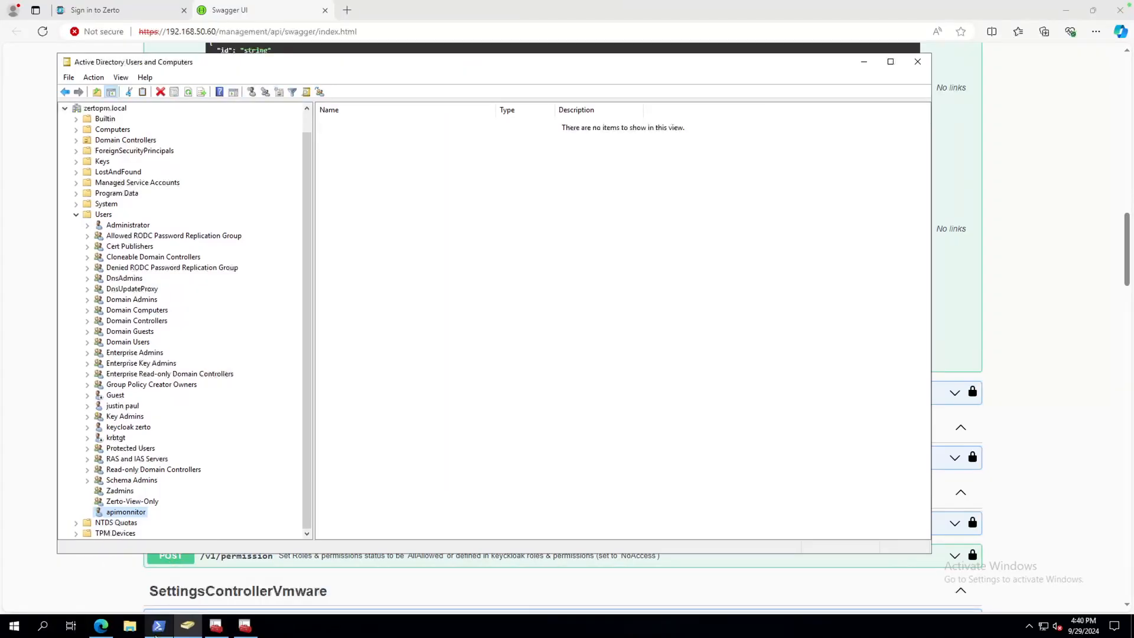
click(158, 626)
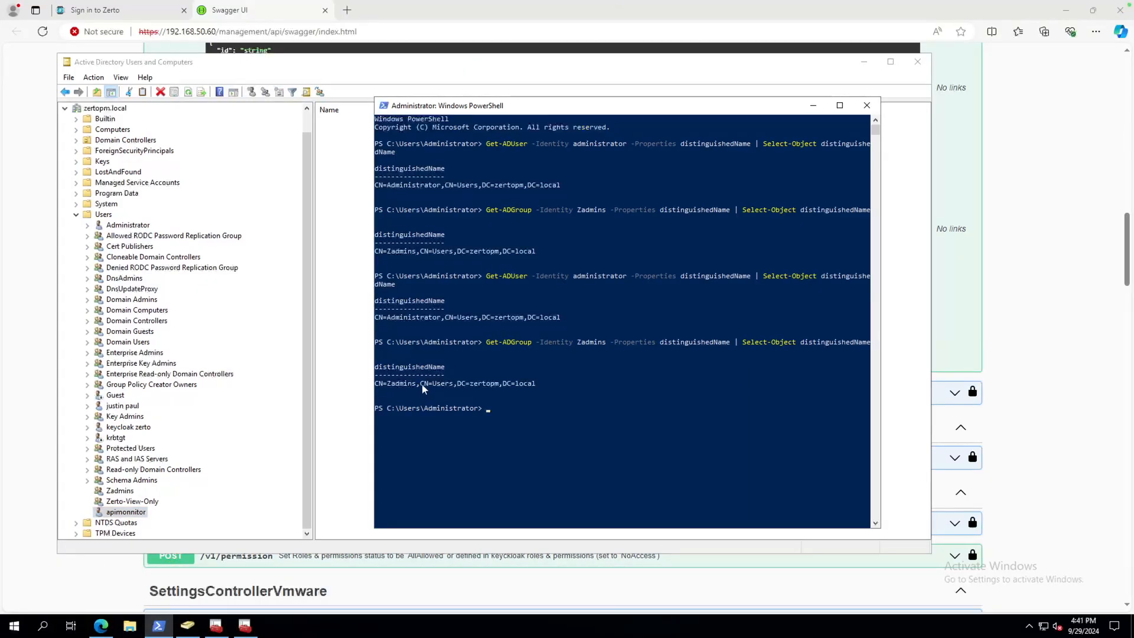
Copy CN=Users,DC=zertopm,DC=local from Zadmins' distinguished name in PowerShell.
drag(420, 383, 536, 388)
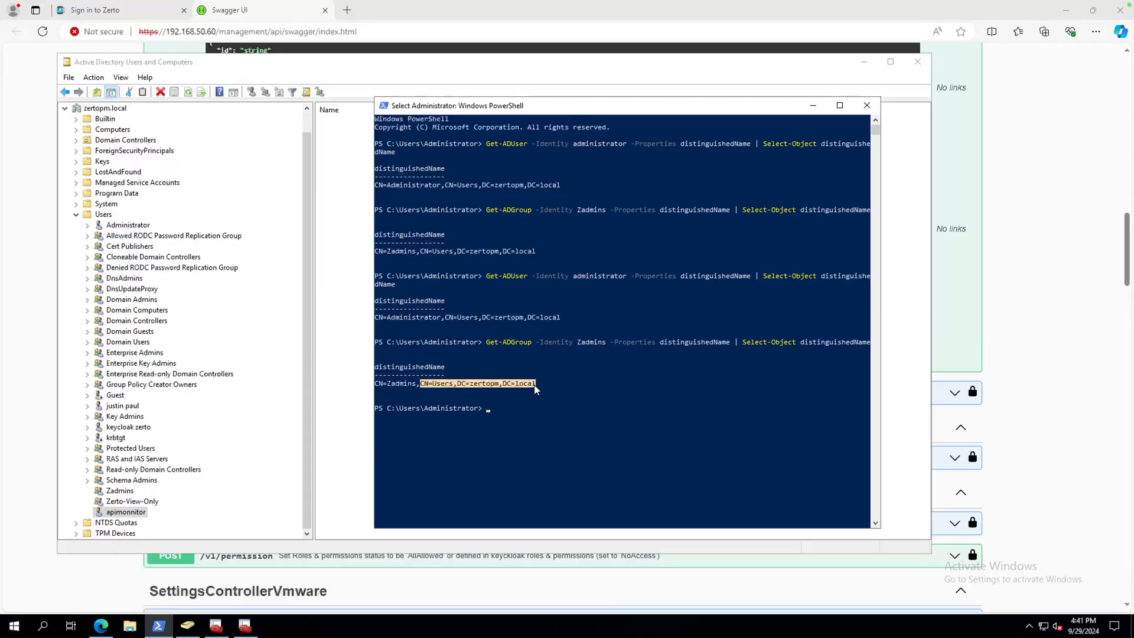
right_click(464, 387)
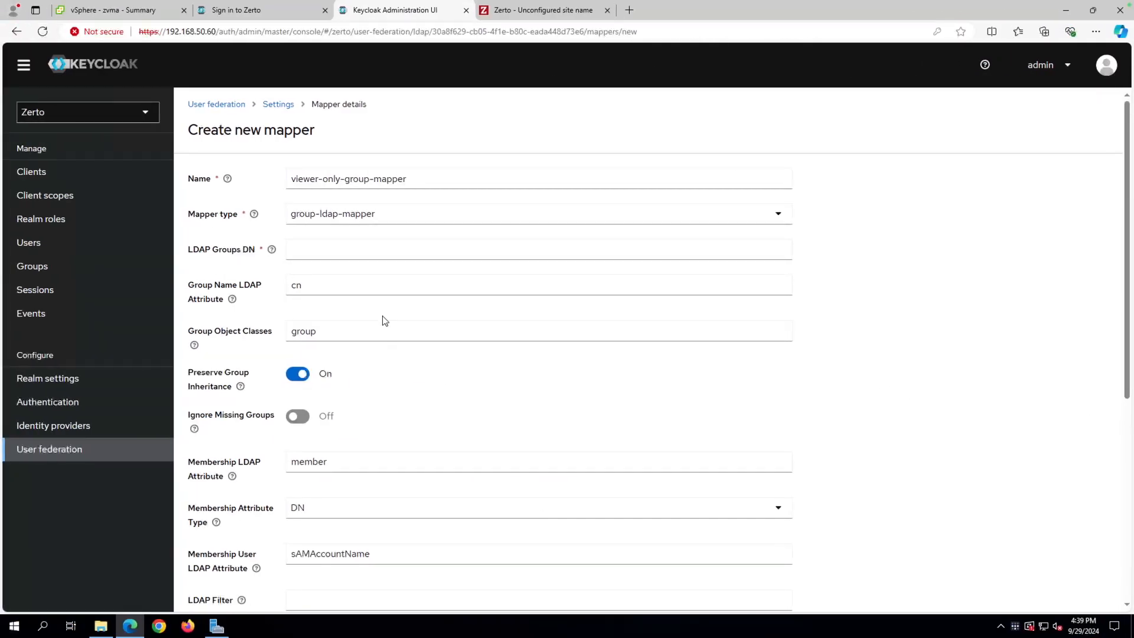
Paste CN=Users,DC=zertopm,DC=local into LDAP Groups DN and switch Preserve Group Inheritance off.
click(366, 251)
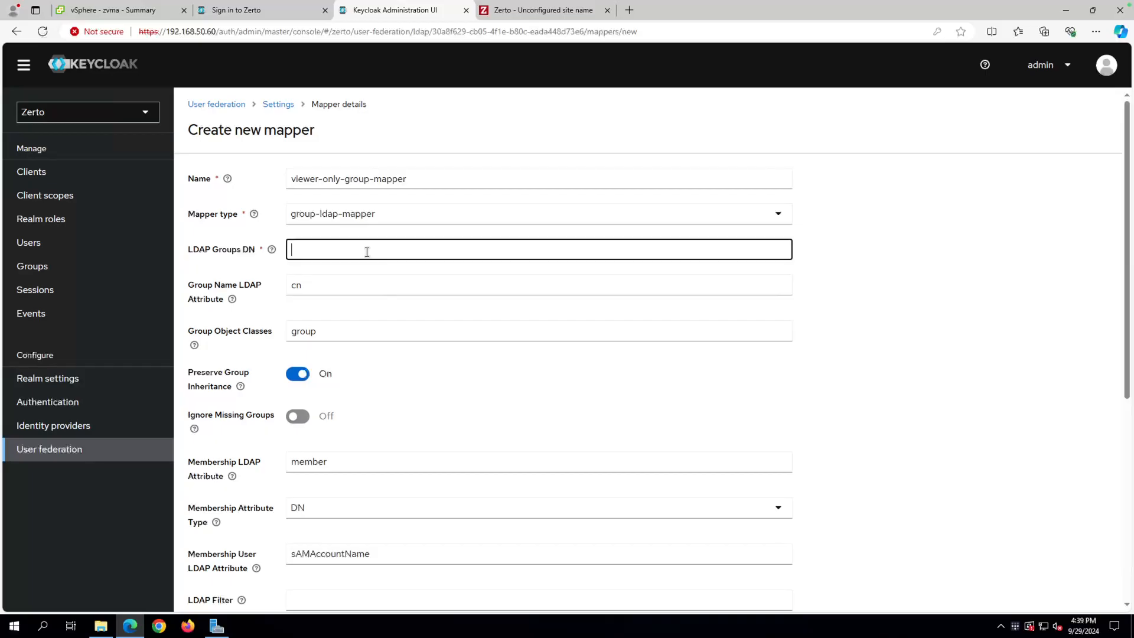
text(CN=Users,DC=zertopm,DC=local)
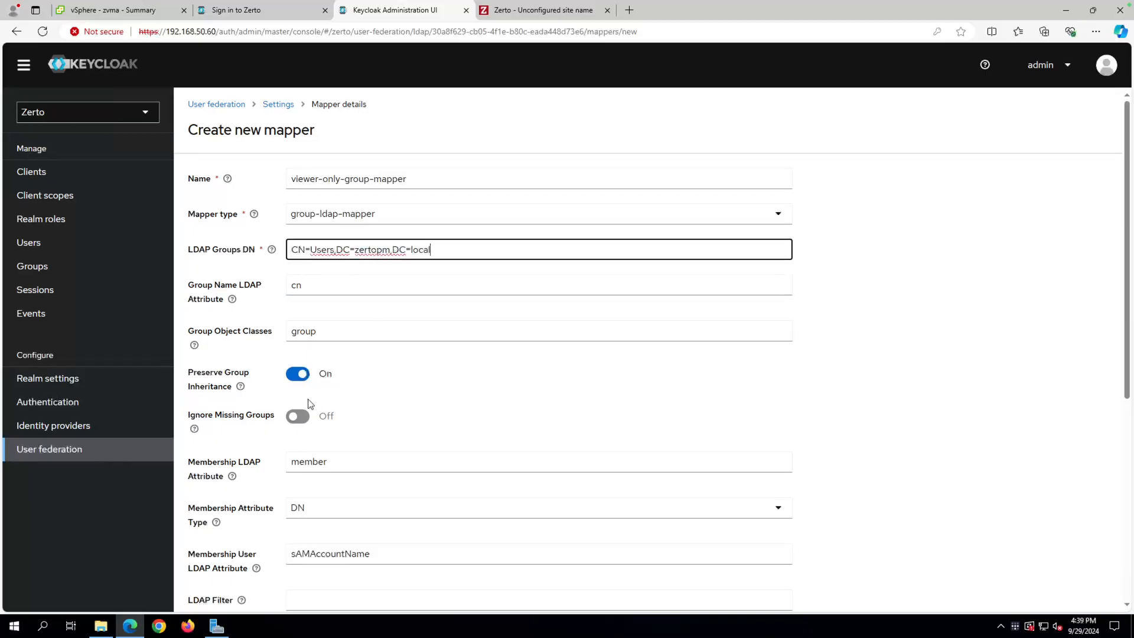
click(297, 378)
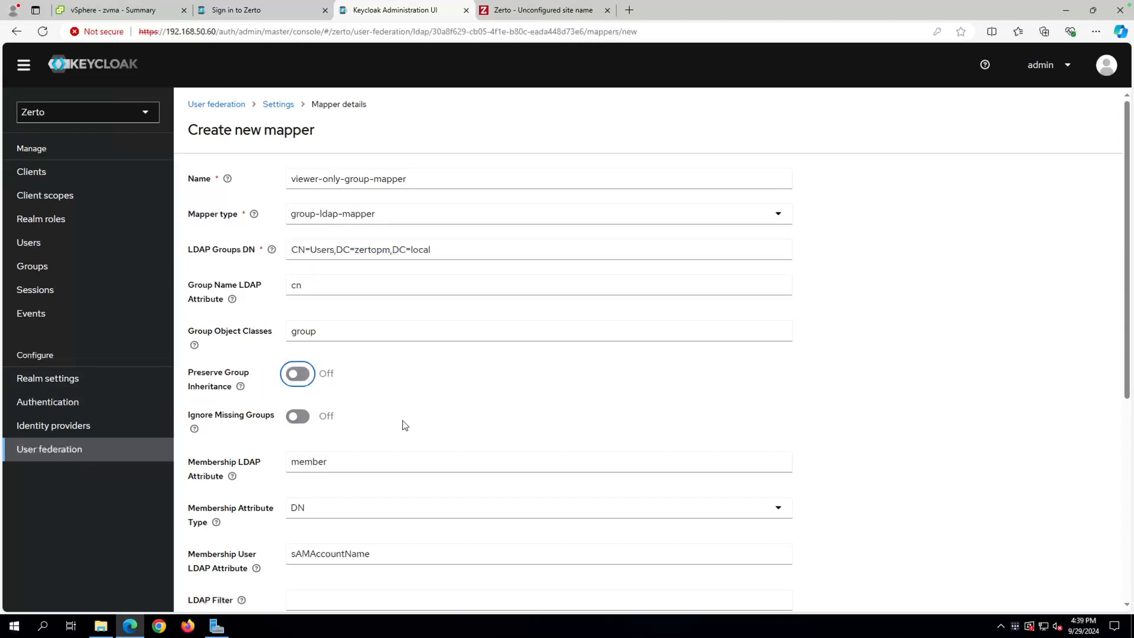
scroll(405, 425, down, 3)
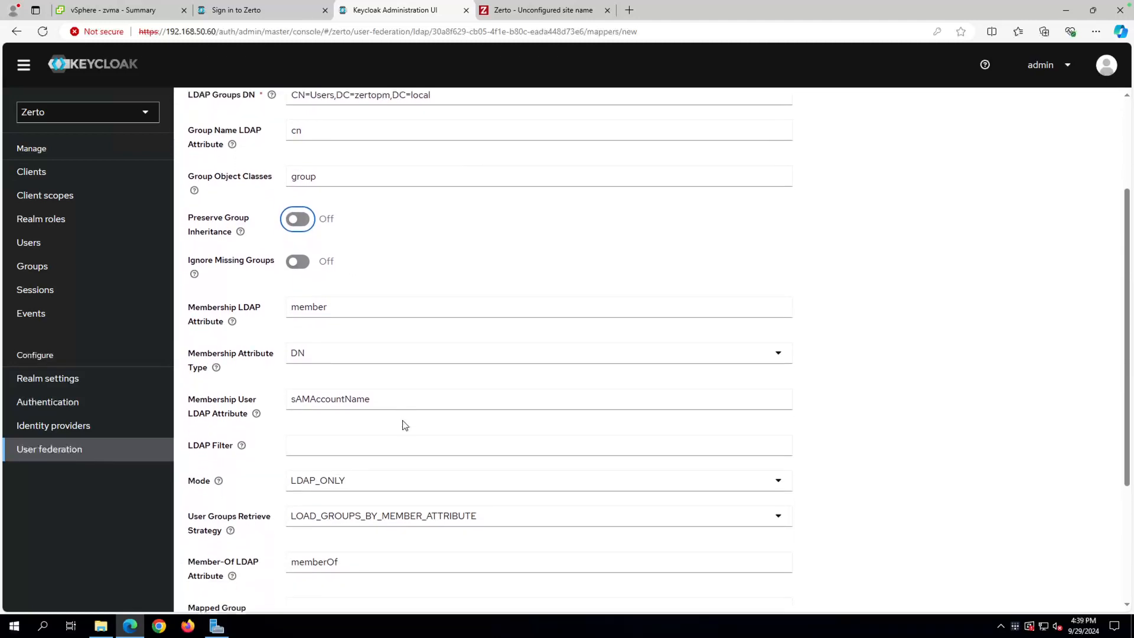
click(307, 431)
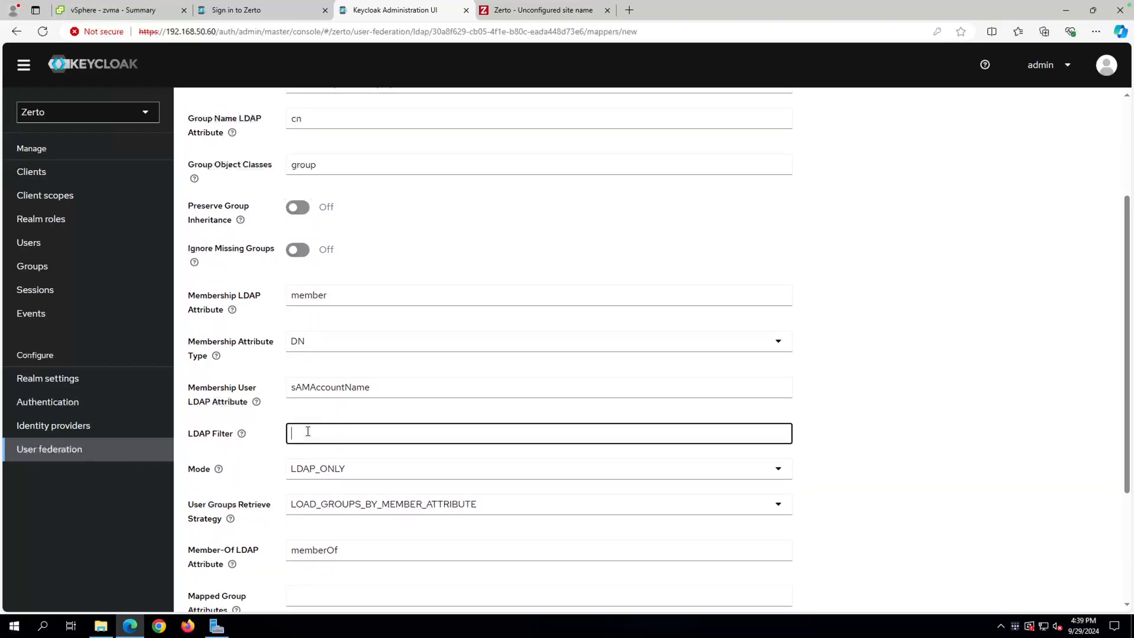
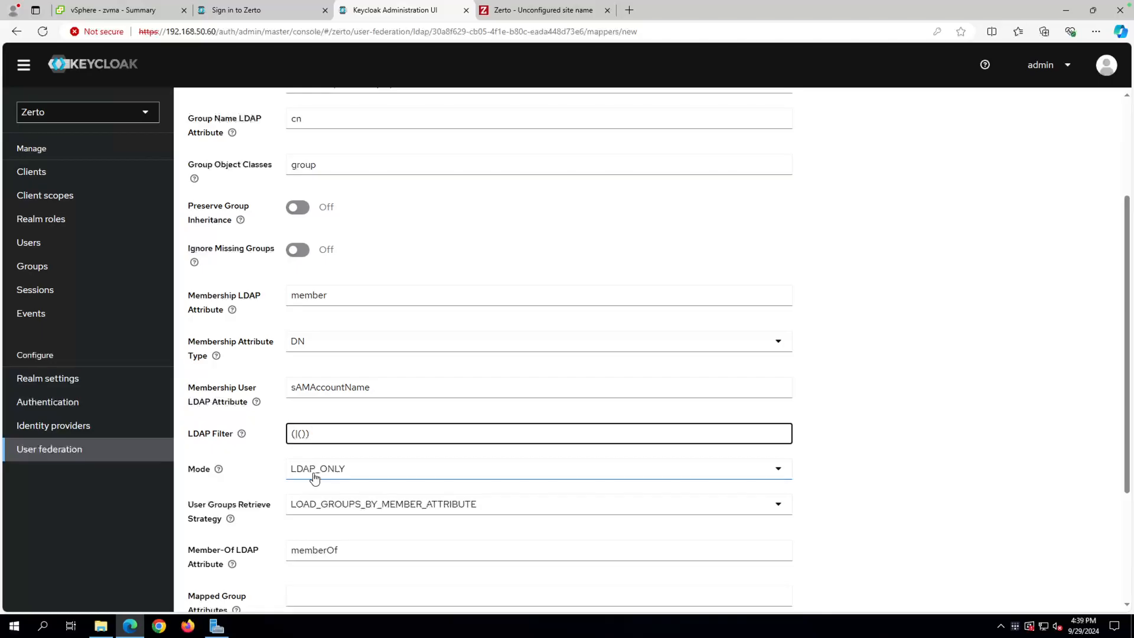
Rerun Get-ADGroup in PowerShell for the Zerto-View-Only group instead of Zadmins.
key(Left)
key(Left)
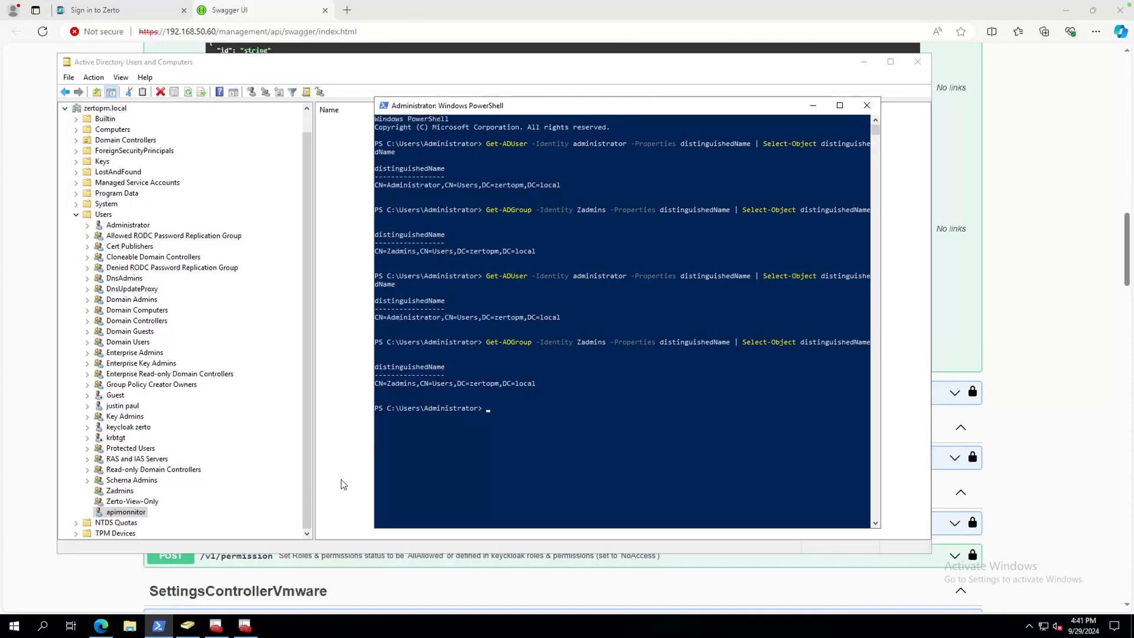
click(468, 468)
key(Up)
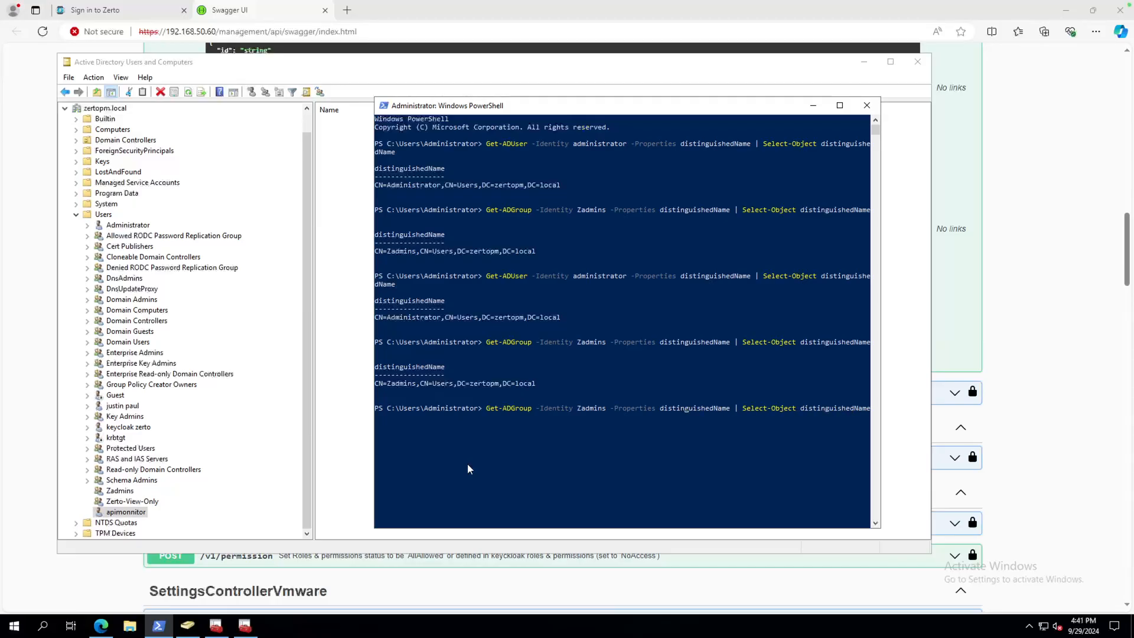
key(Left)
key(Left)
key(Left)
key(Left)
key(Left)
key(BackSpace)
key(BackSpace)
key(BackSpace)
key(BackSpace)
key(BackSpace)
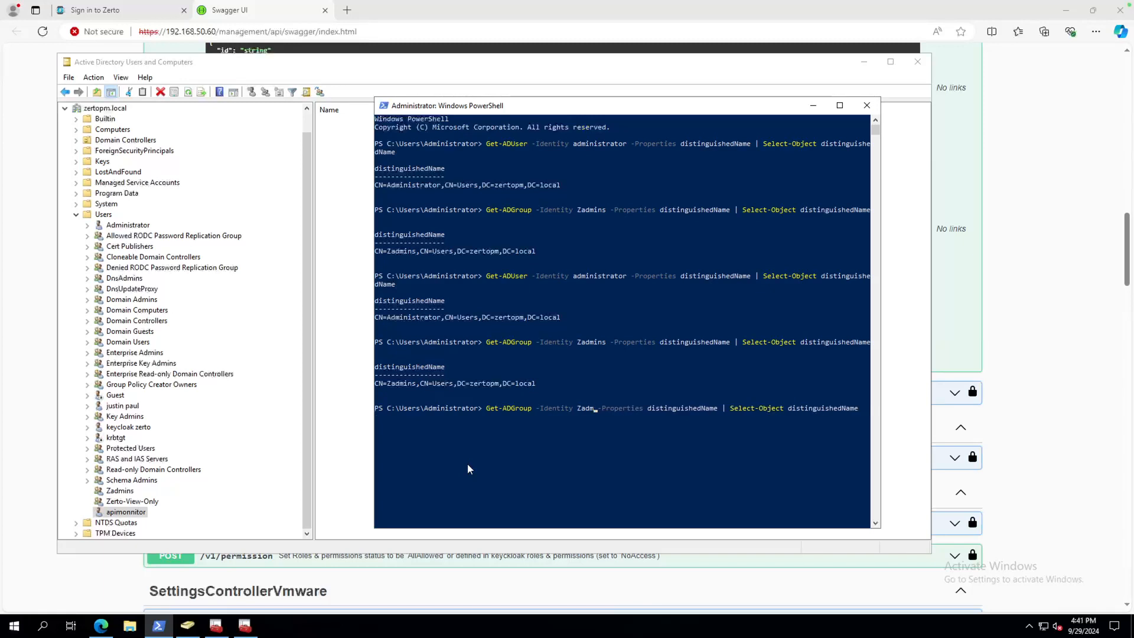
key(BackSpace)
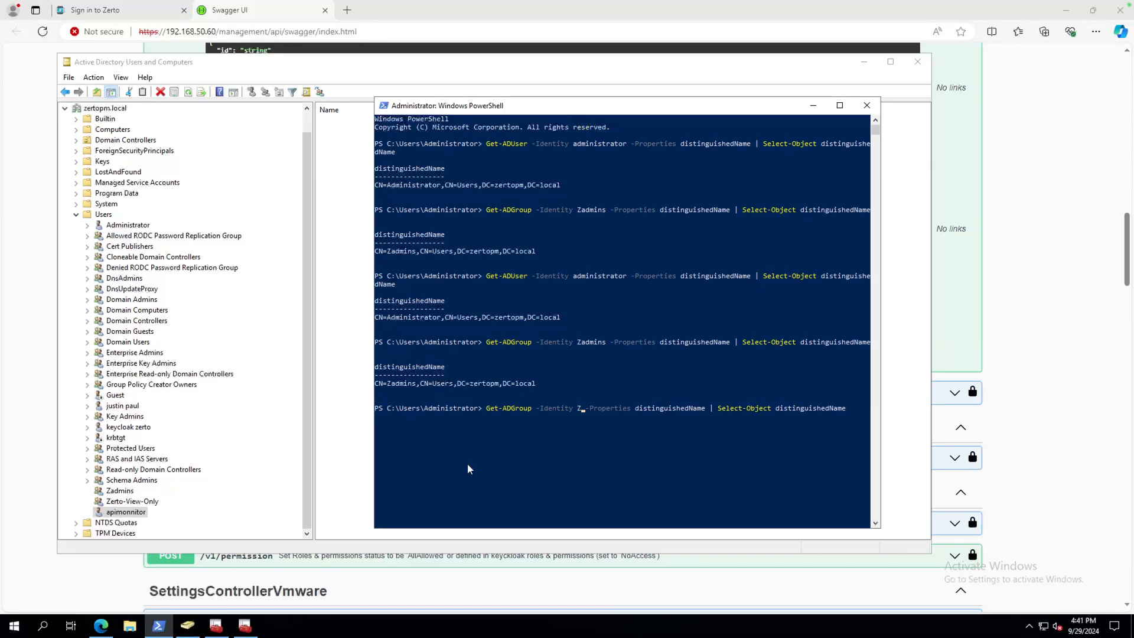
text(erto-)
text(View-)
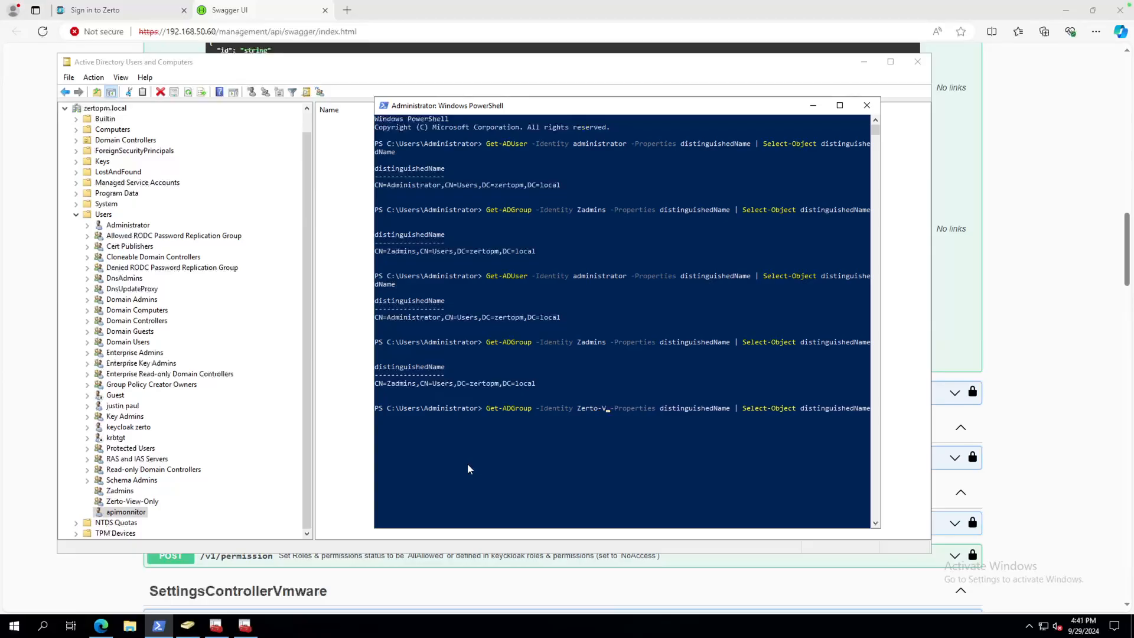
text(Only)
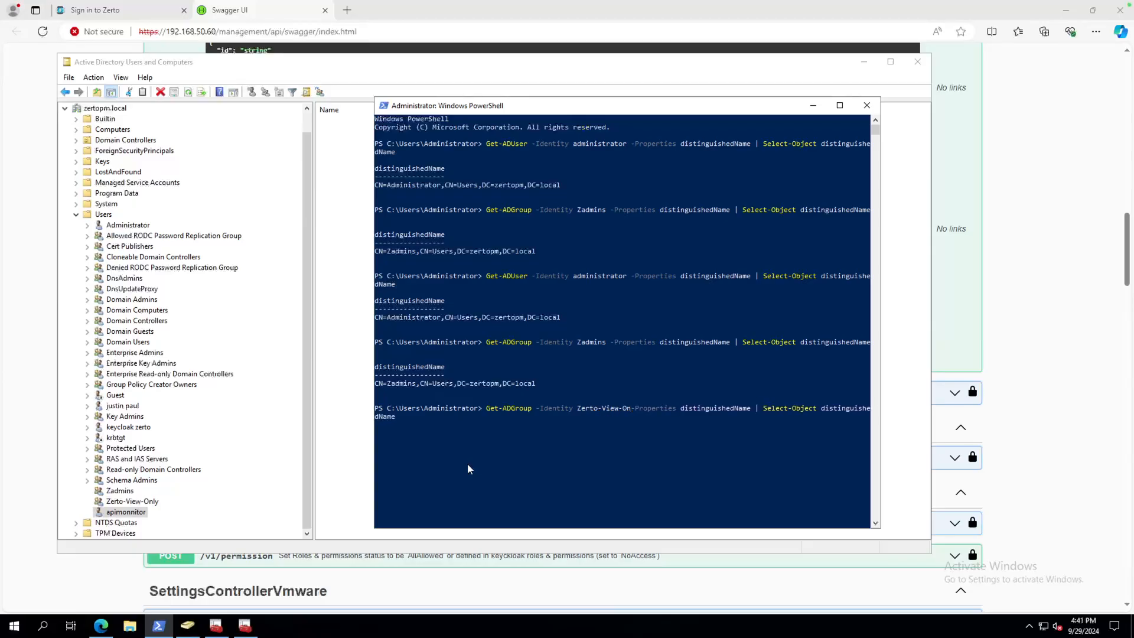
key(Return)
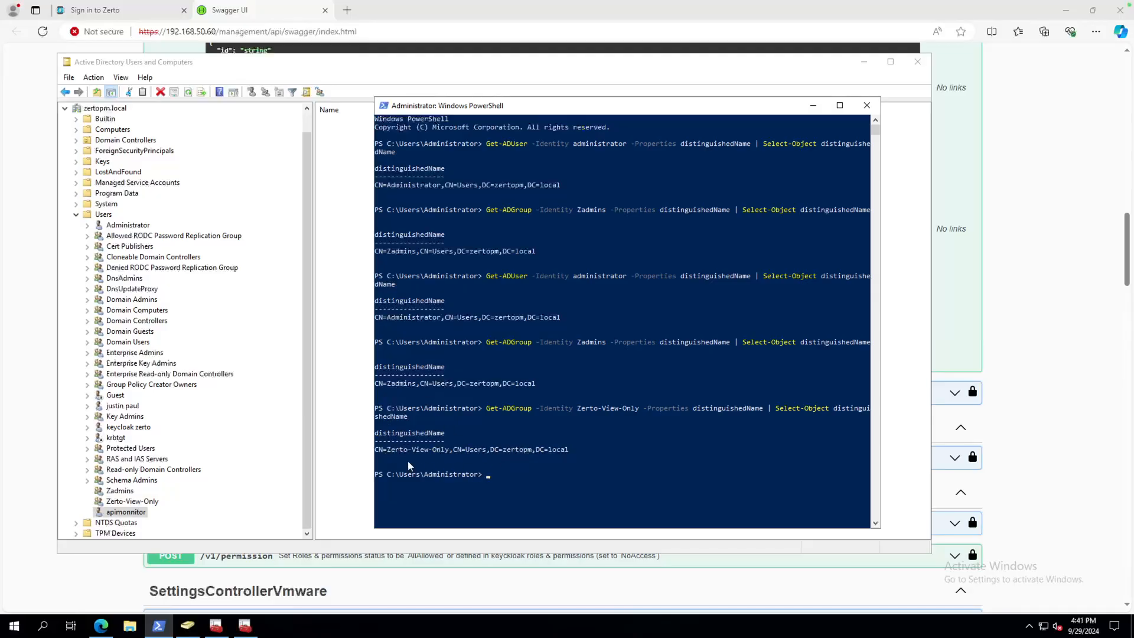
Copy CN=Zerto-View-Only from the group's distinguished name.
drag(376, 448, 447, 454)
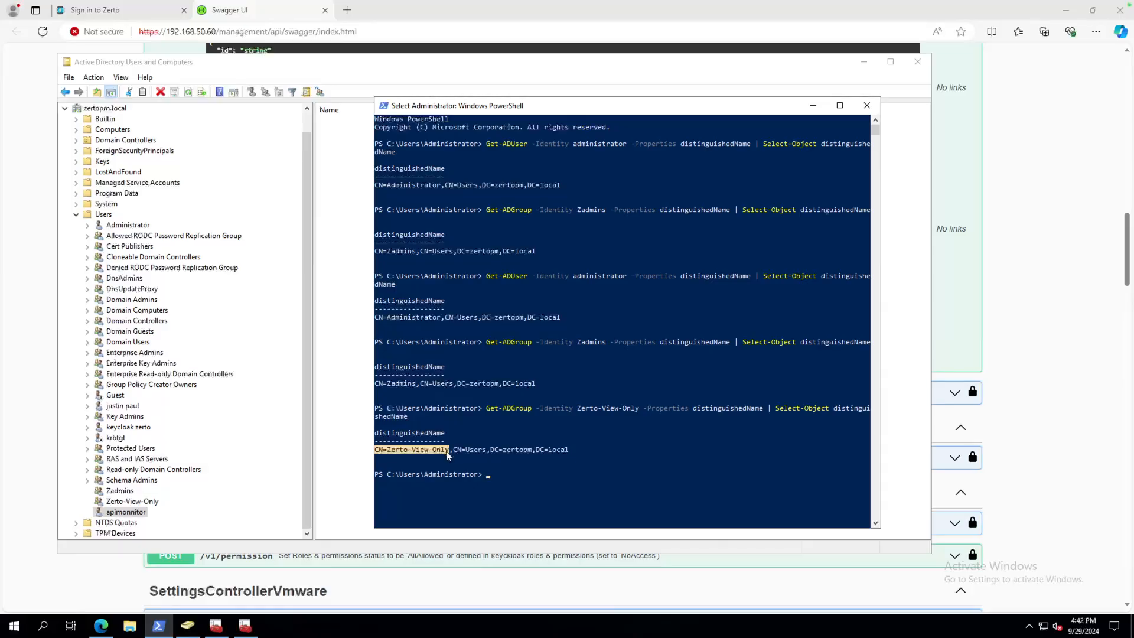
key(ctrl+c)
key(ctrl+Left)
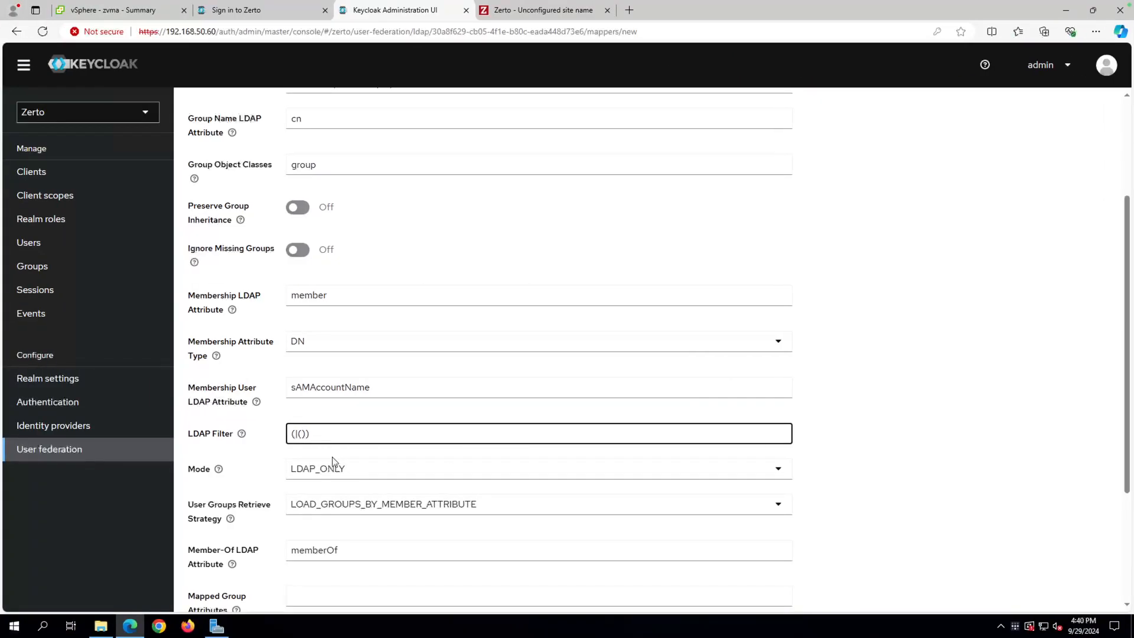
Set the LDAP filter to (|(CN=Zerto-View-Only)) with LOAD_GROUPS_BY_MEMBER_ATTRIBUTE_RECURSIVELY retrieval, and save.
key(ctrl+v)
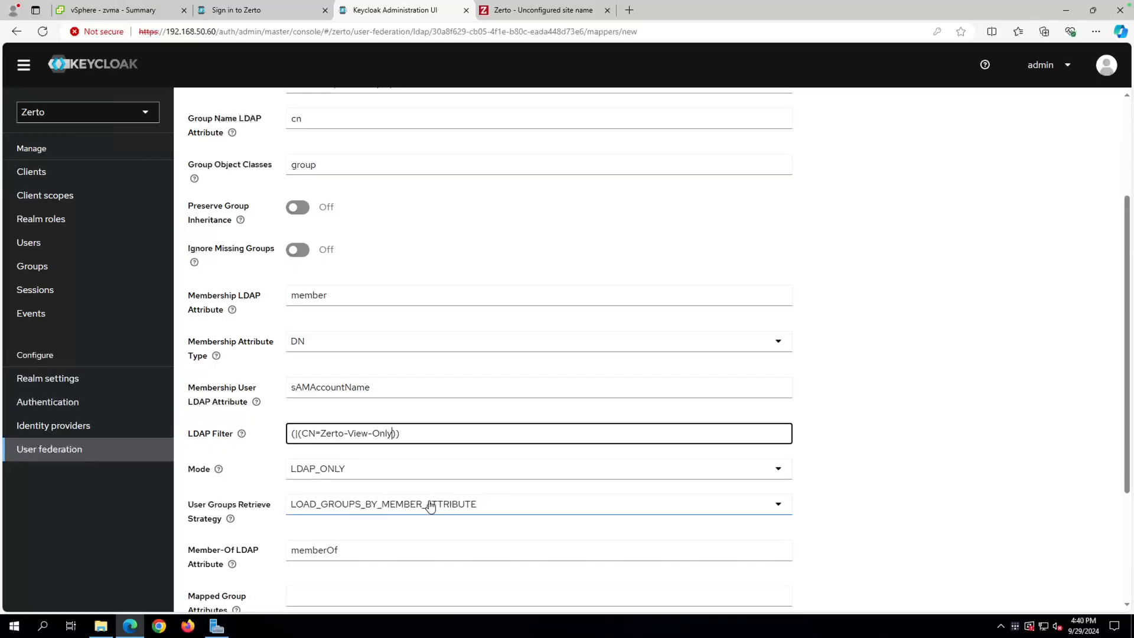
click(430, 509)
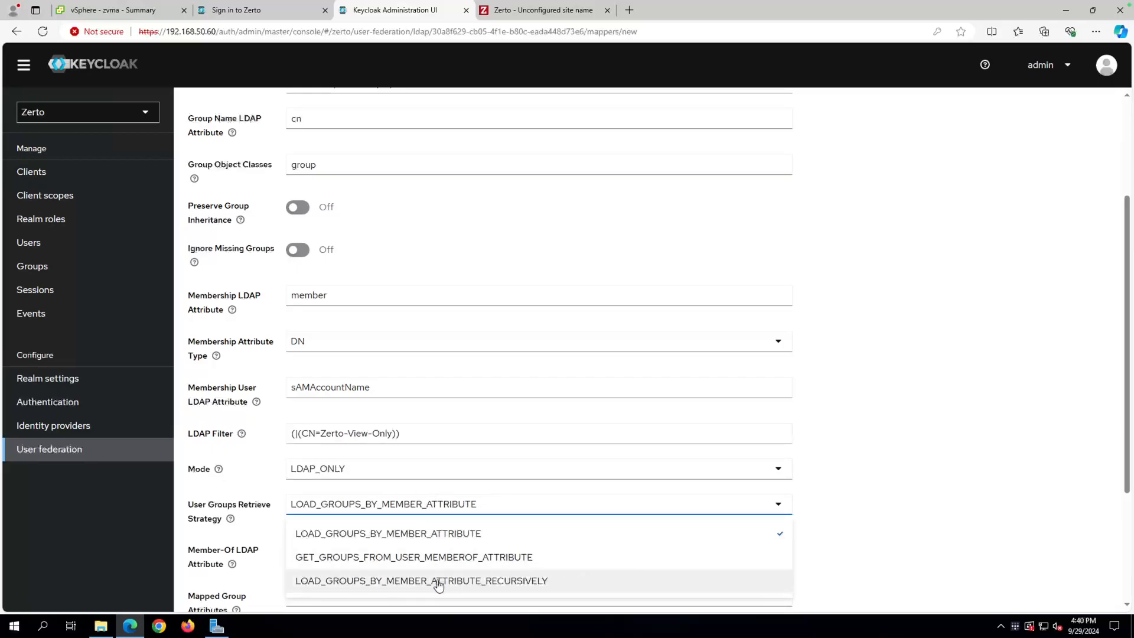
click(520, 582)
scroll(276, 549, down, 2)
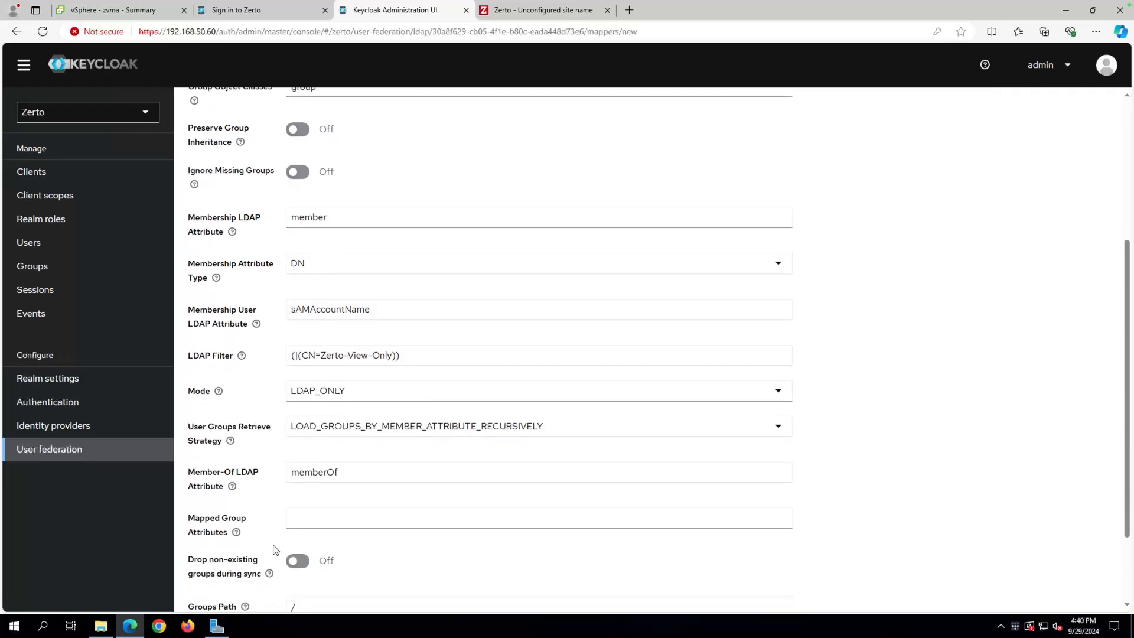
click(312, 464)
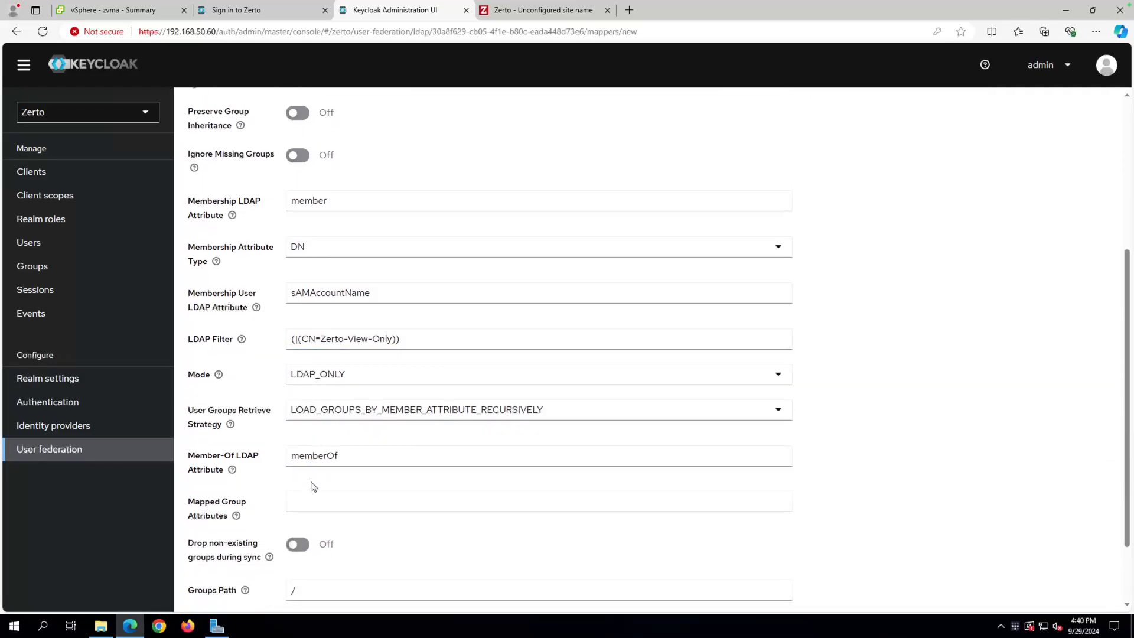
scroll(311, 486, down, 2)
click(212, 588)
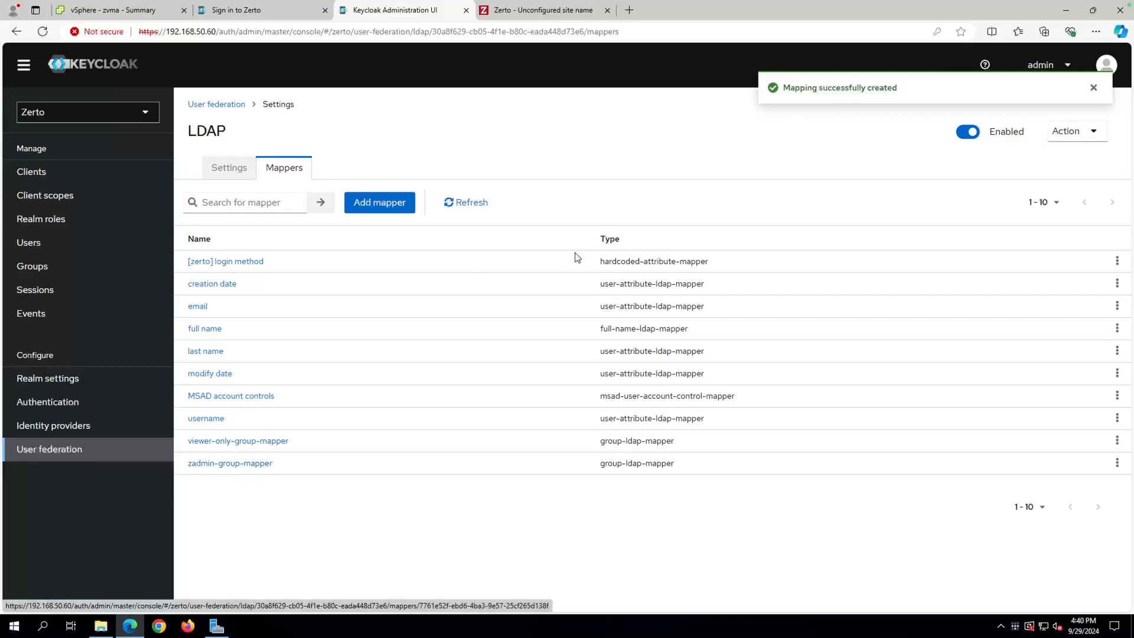
Sync LDAP groups to Keycloak from viewer-only-group-mapper, then view the Groups list.
click(1093, 131)
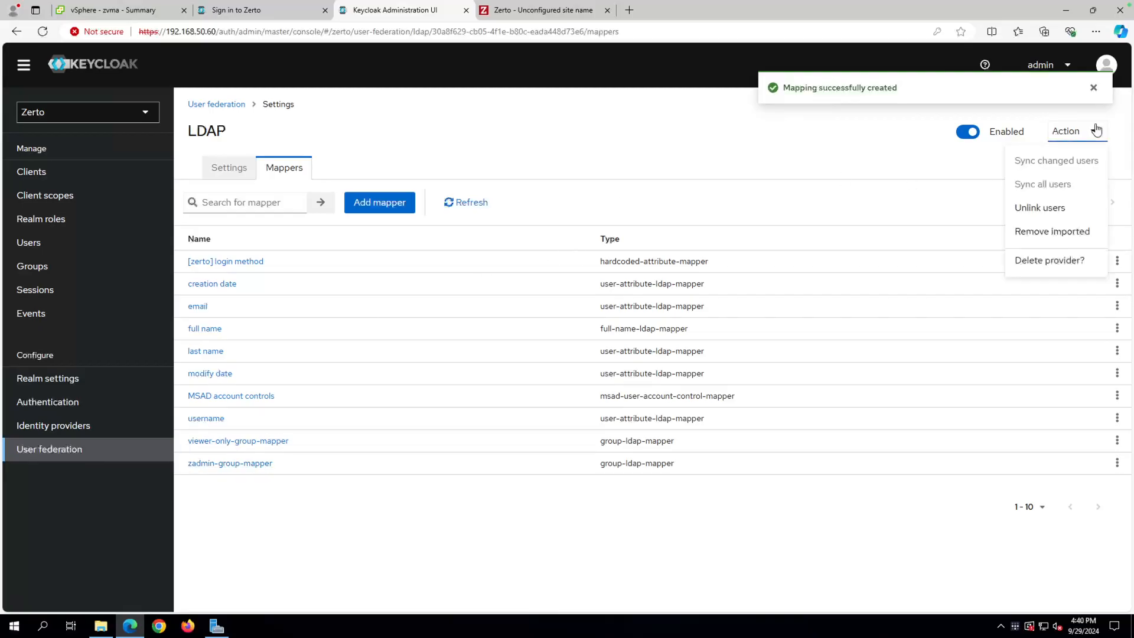
click(783, 163)
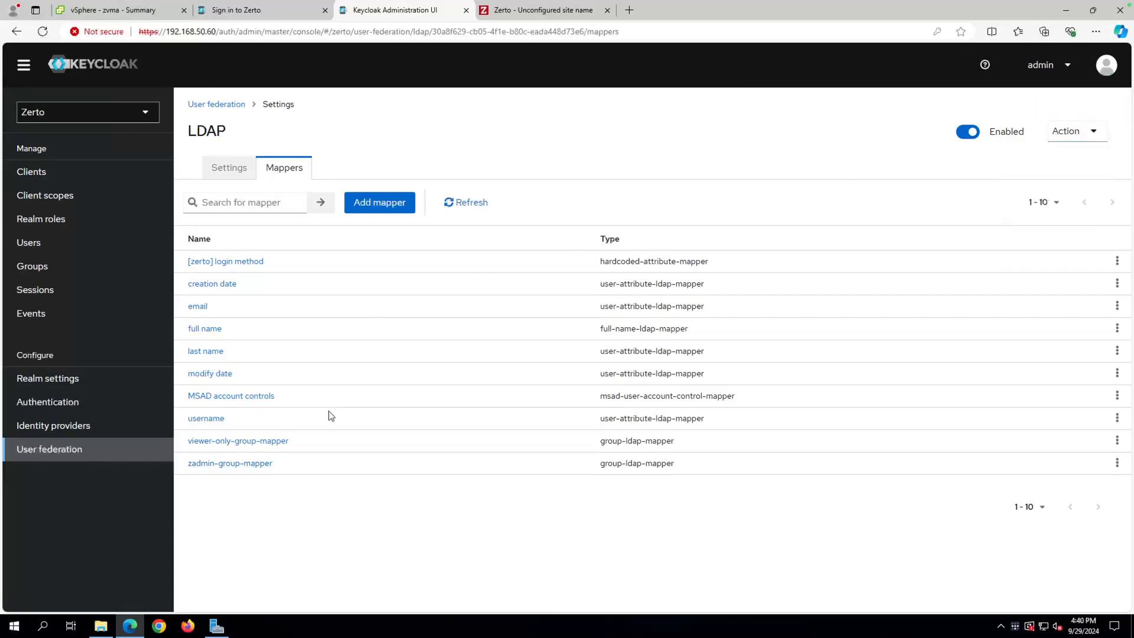
click(238, 444)
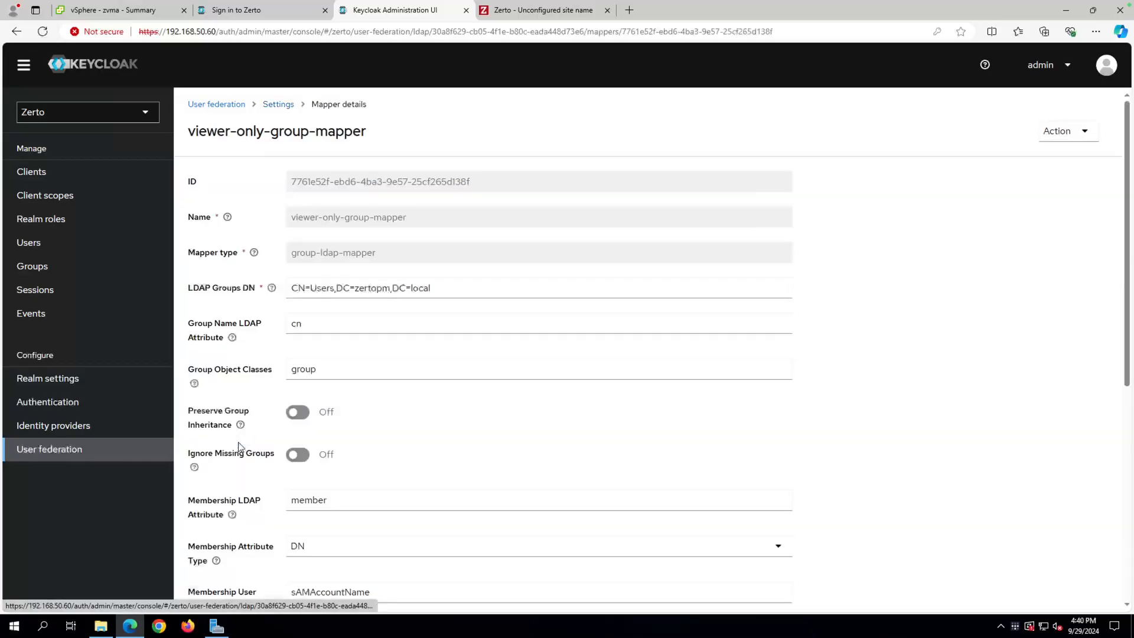
click(1085, 134)
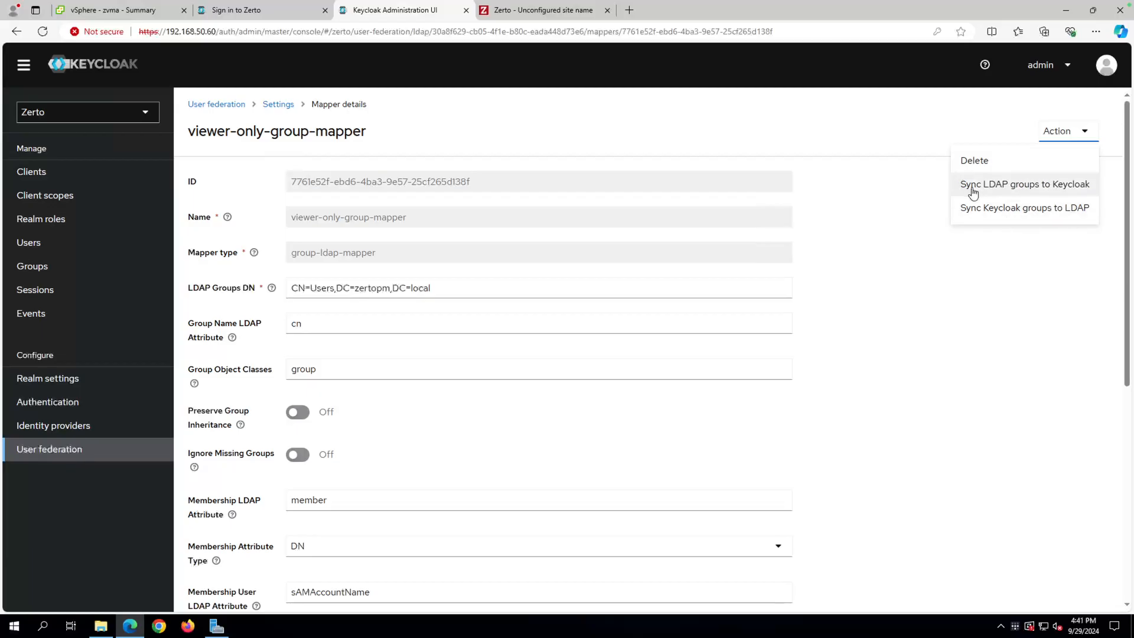
click(1039, 189)
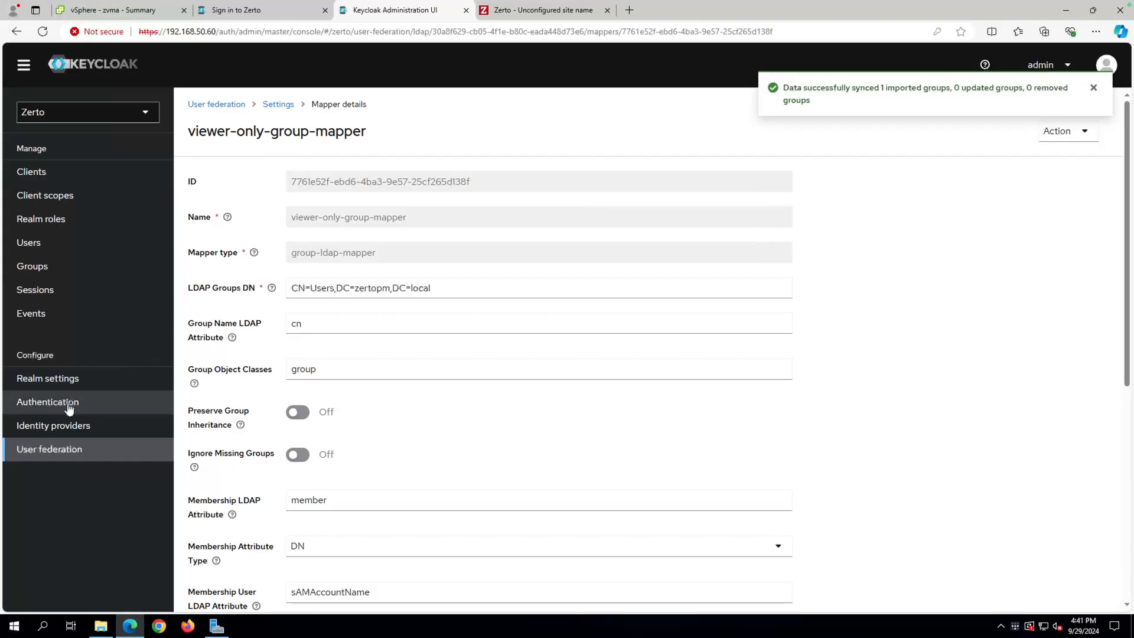
click(41, 269)
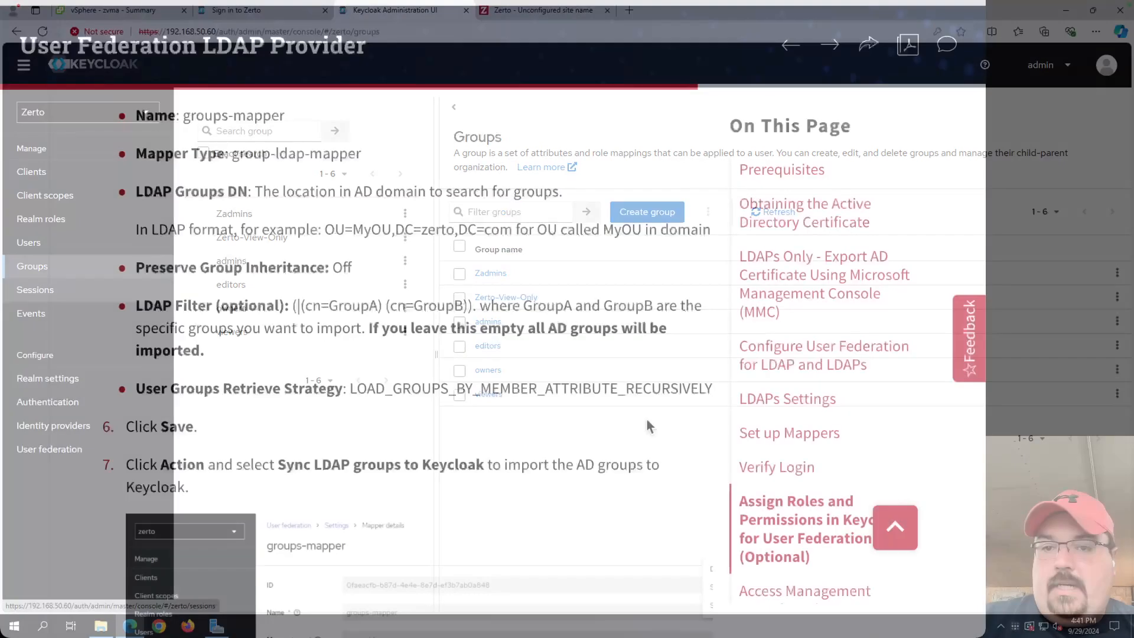
Scroll the Zerto documentation to Assign Roles steps 11–13, briefly enlarging the role-mapping screenshot.
scroll(592, 467, down, 5)
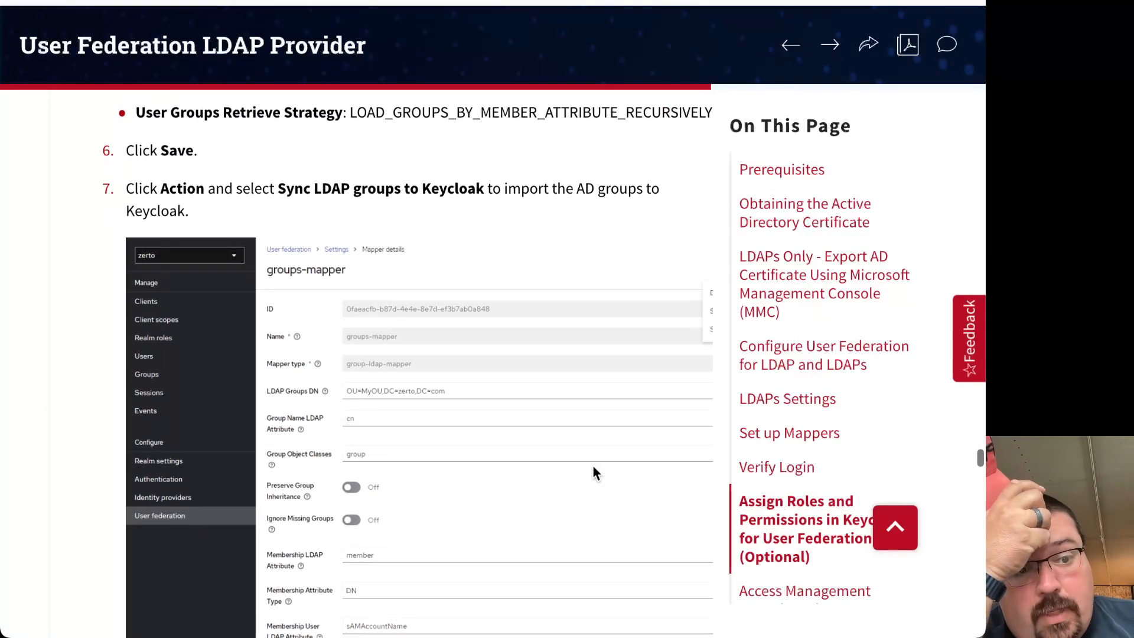
scroll(593, 466, down, 8)
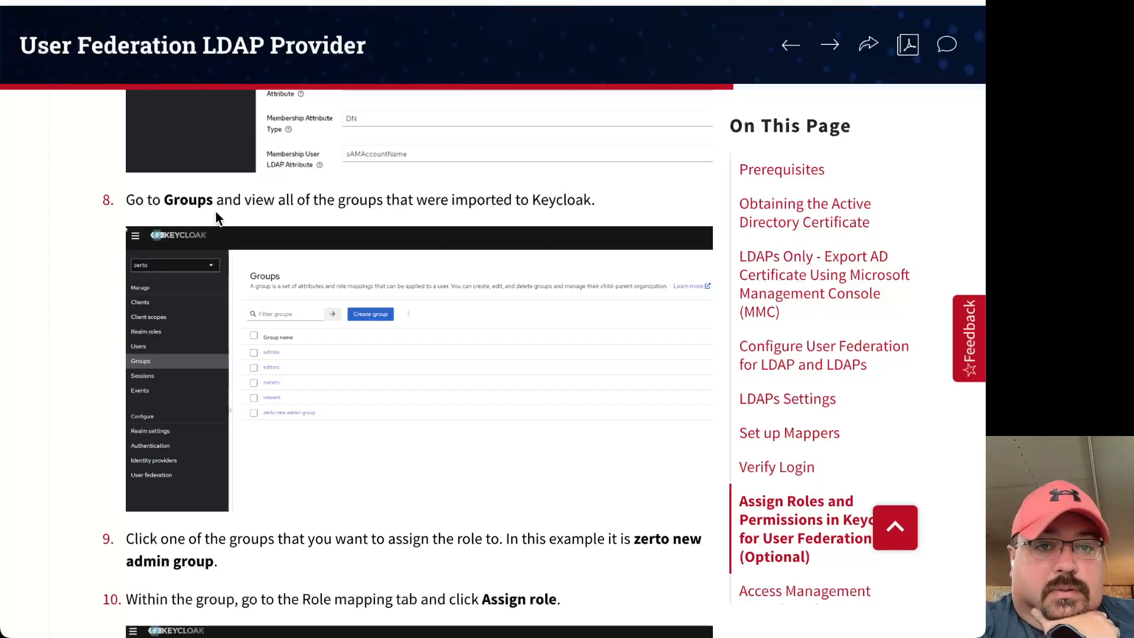
scroll(459, 275, down, 4)
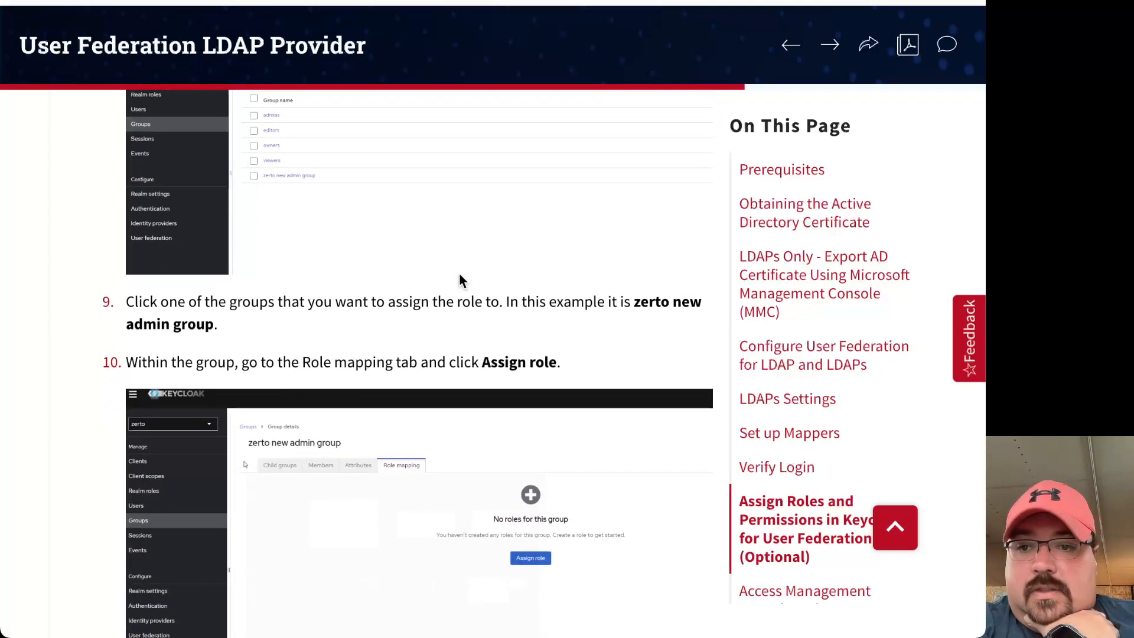
scroll(460, 279, down, 2)
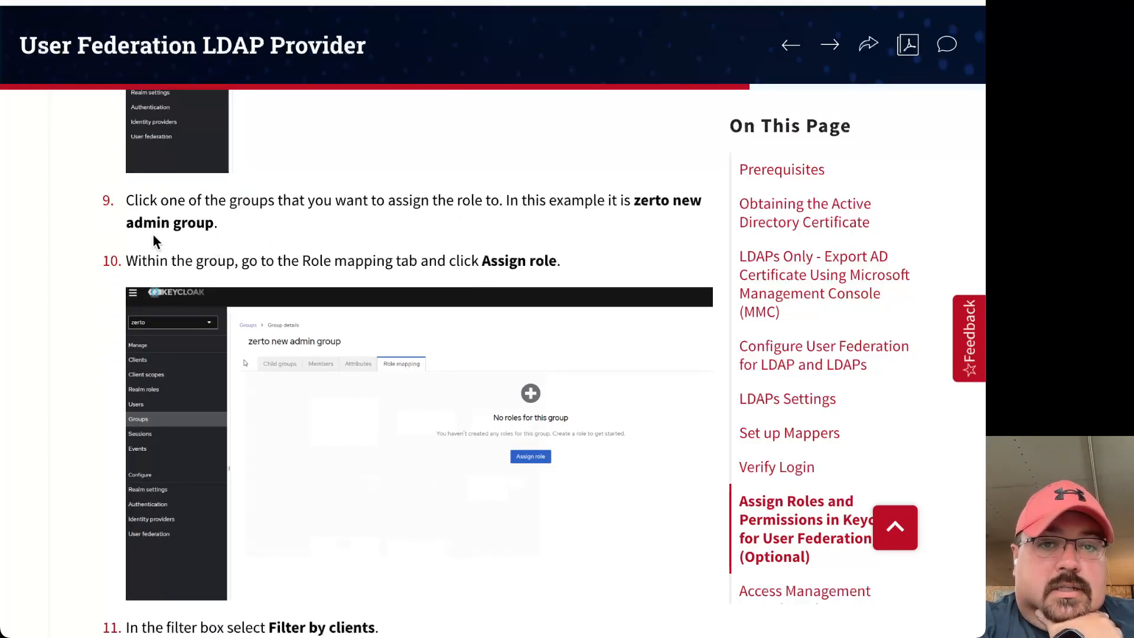
scroll(221, 274, down, 2)
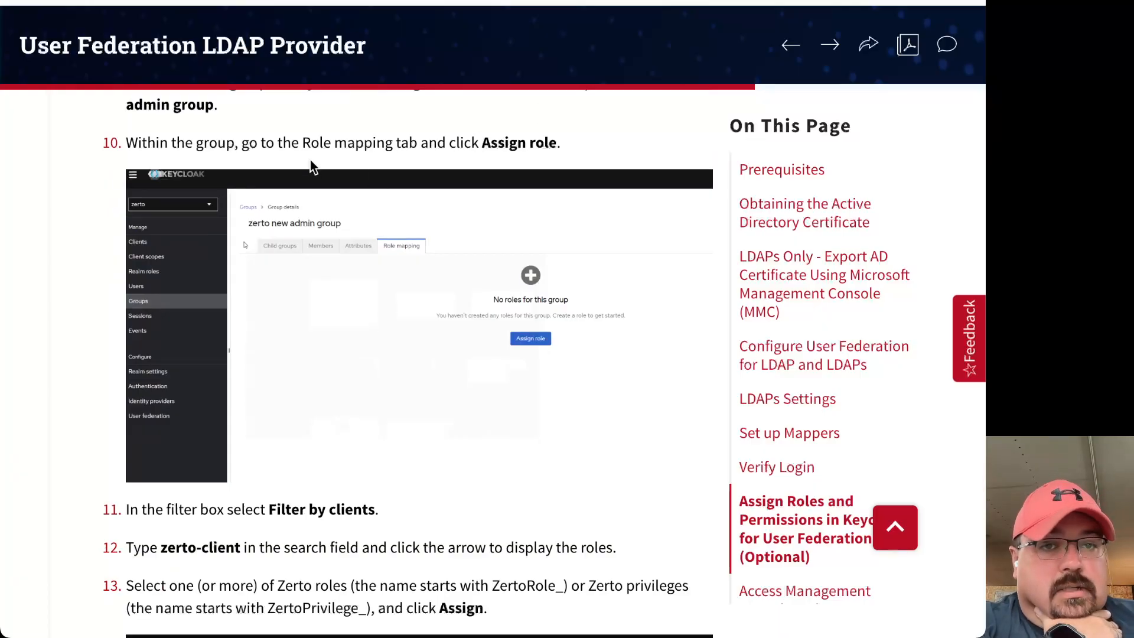
scroll(392, 271, down, 2)
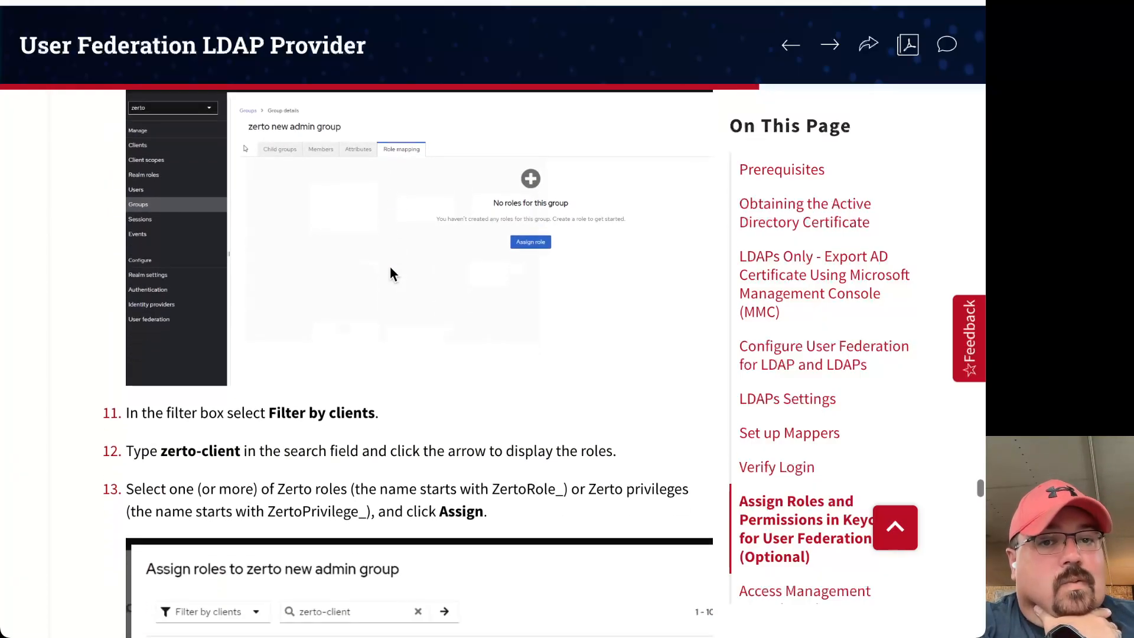
click(384, 374)
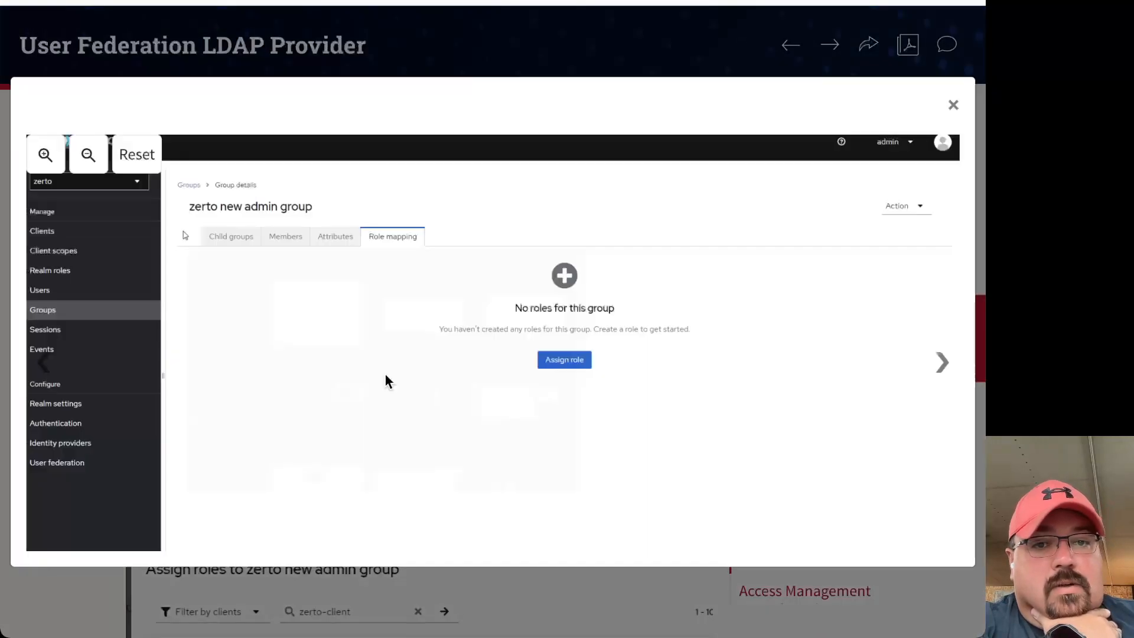
click(952, 106)
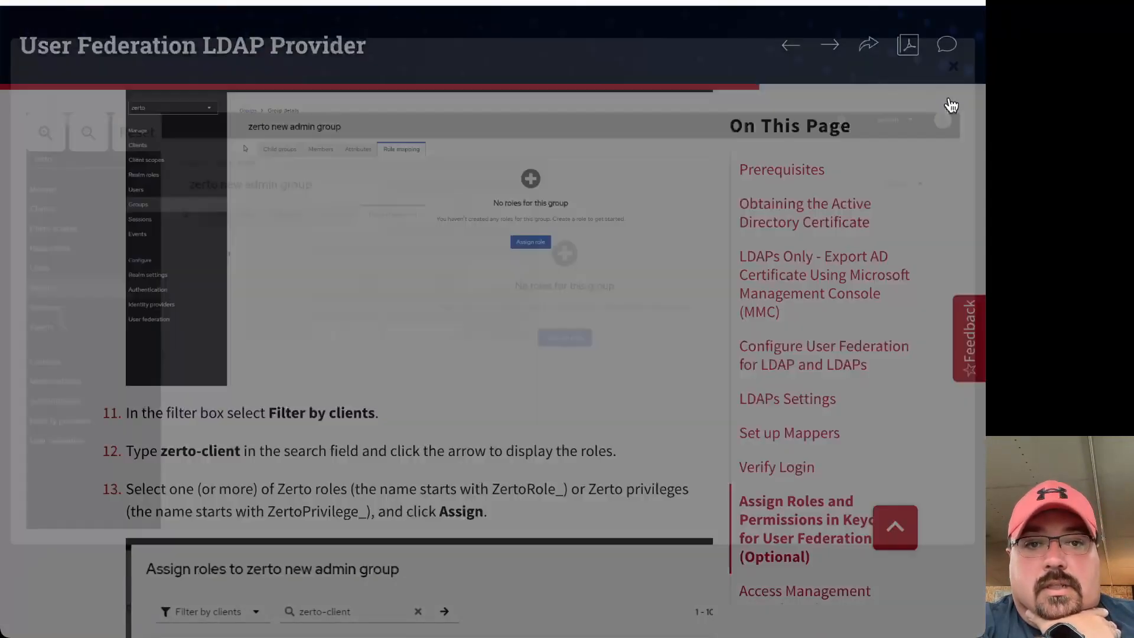
scroll(397, 490, down, 2)
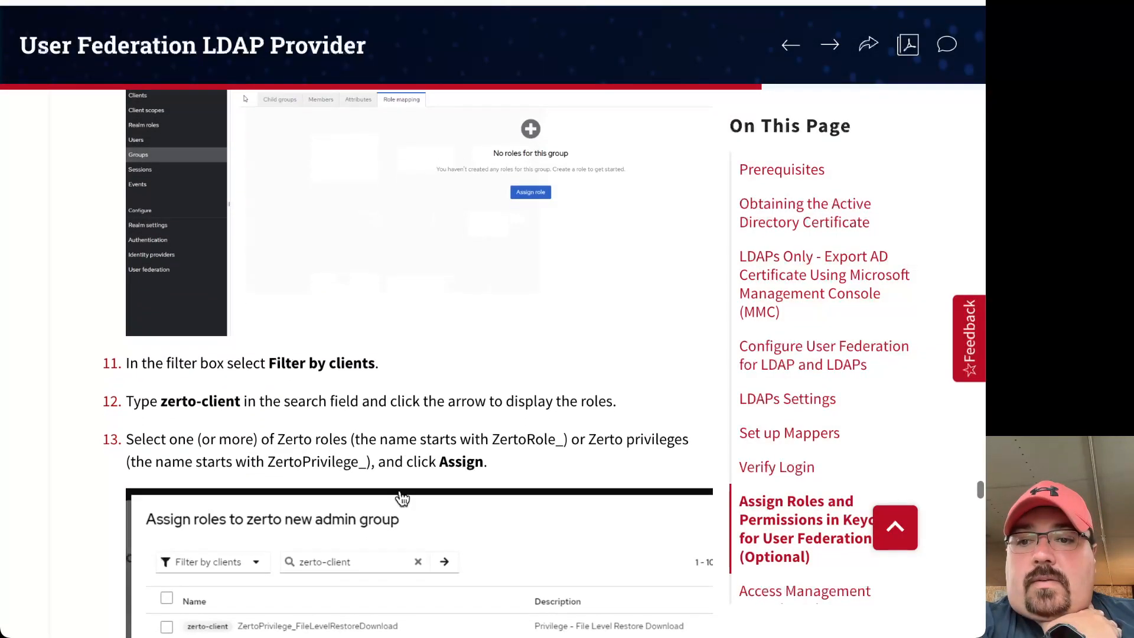
scroll(233, 543, down, 3)
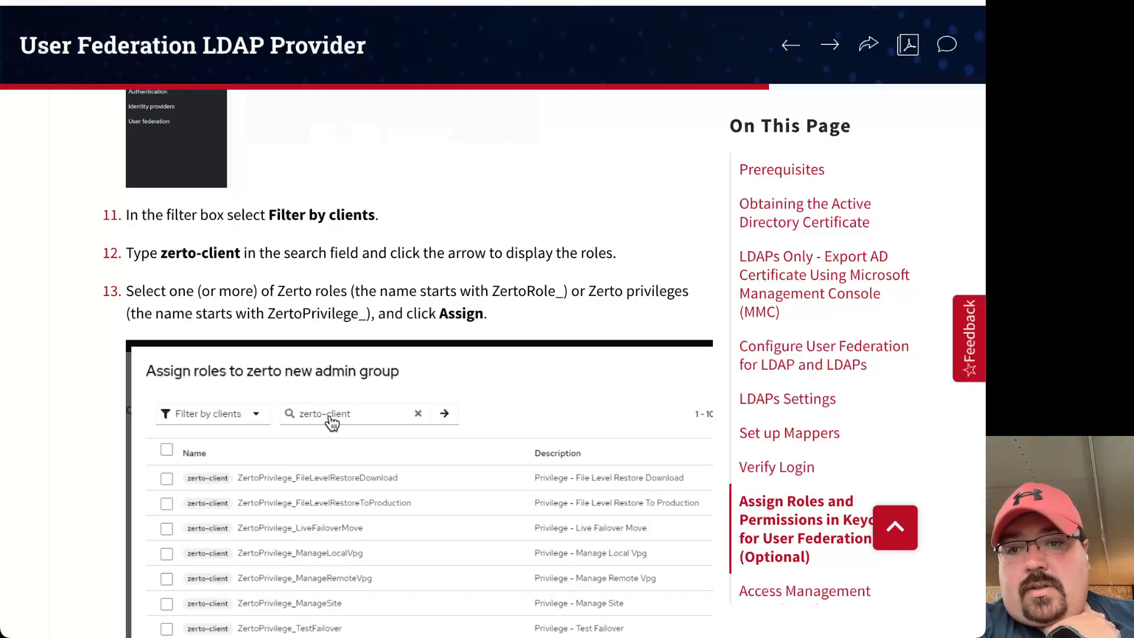
scroll(369, 429, down, 3)
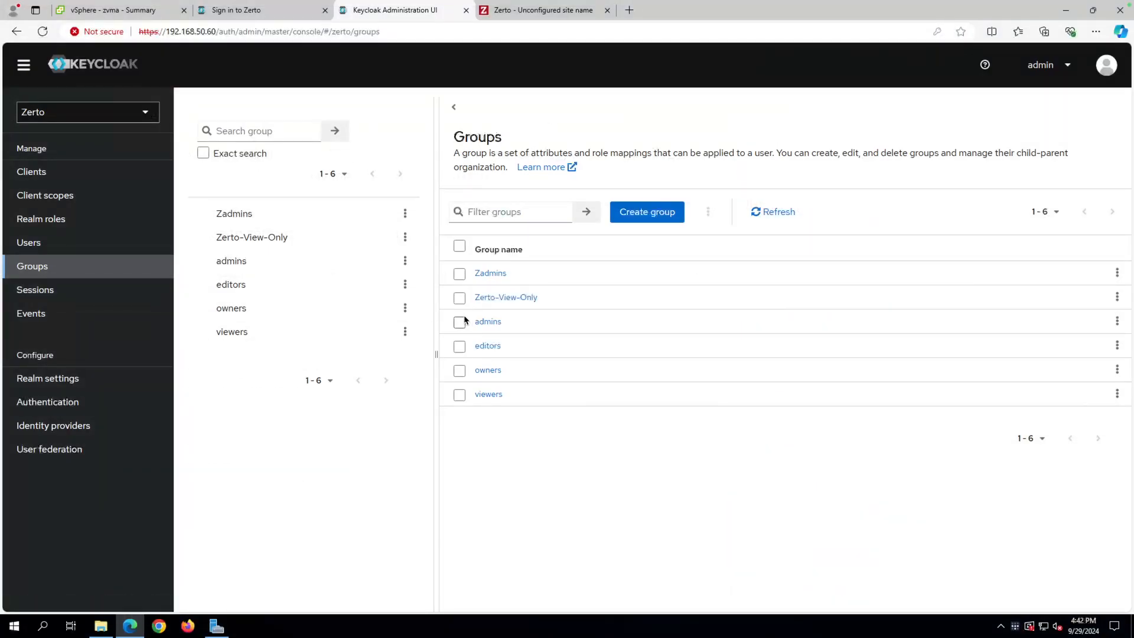
Assign the zerto-client role ZertoRole_Admin to Zadmins, filtering by clients and searching 'zer'.
click(491, 275)
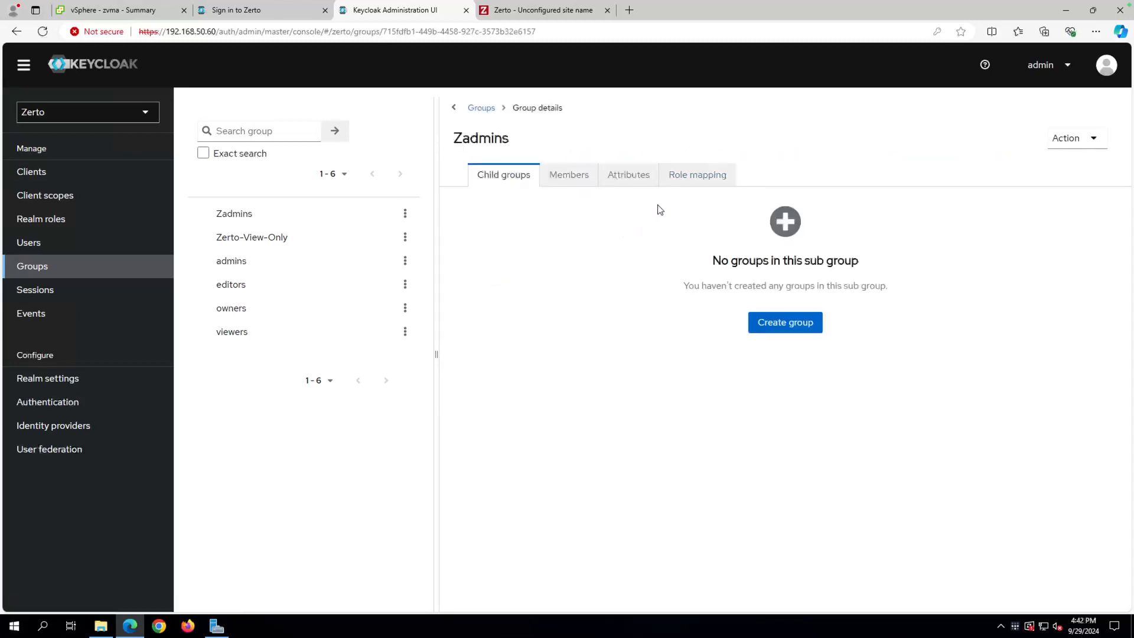
click(685, 184)
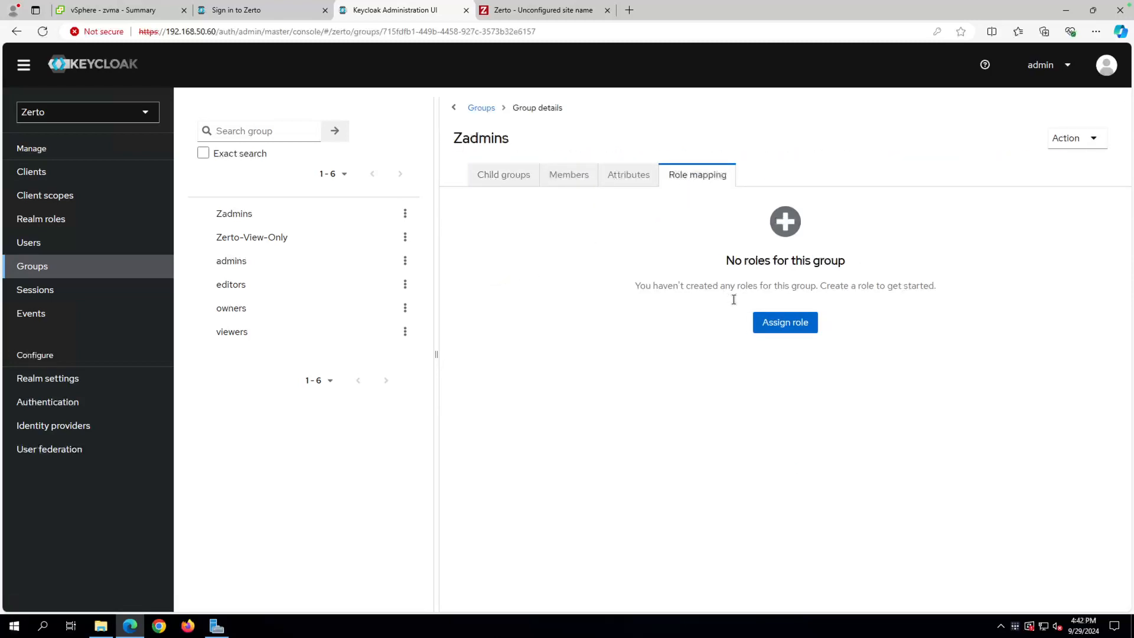
click(774, 323)
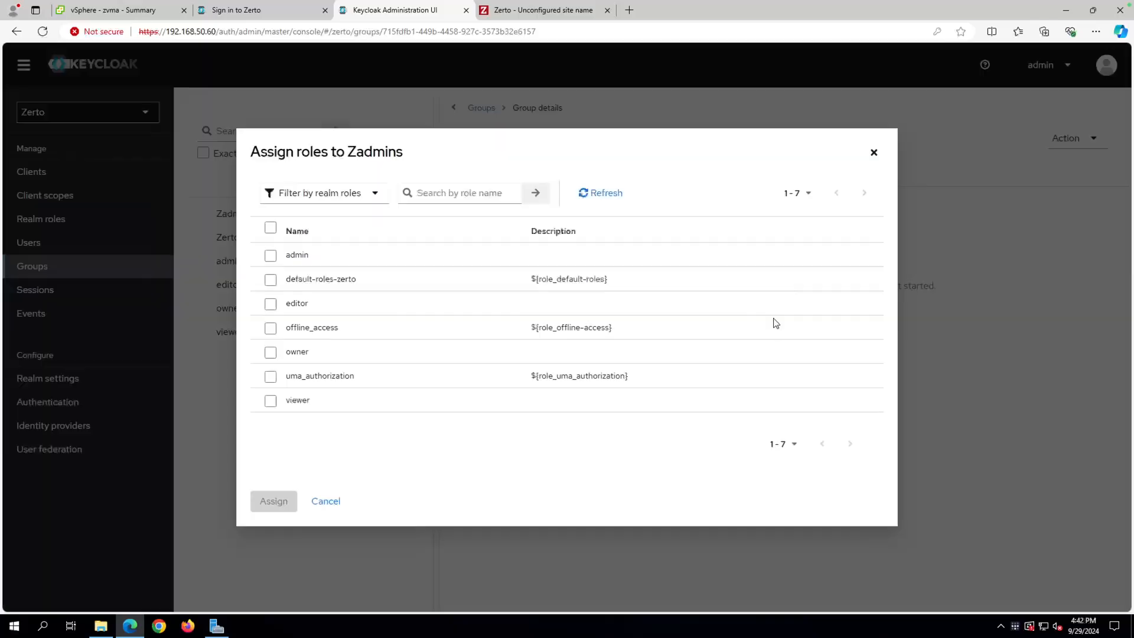
click(358, 193)
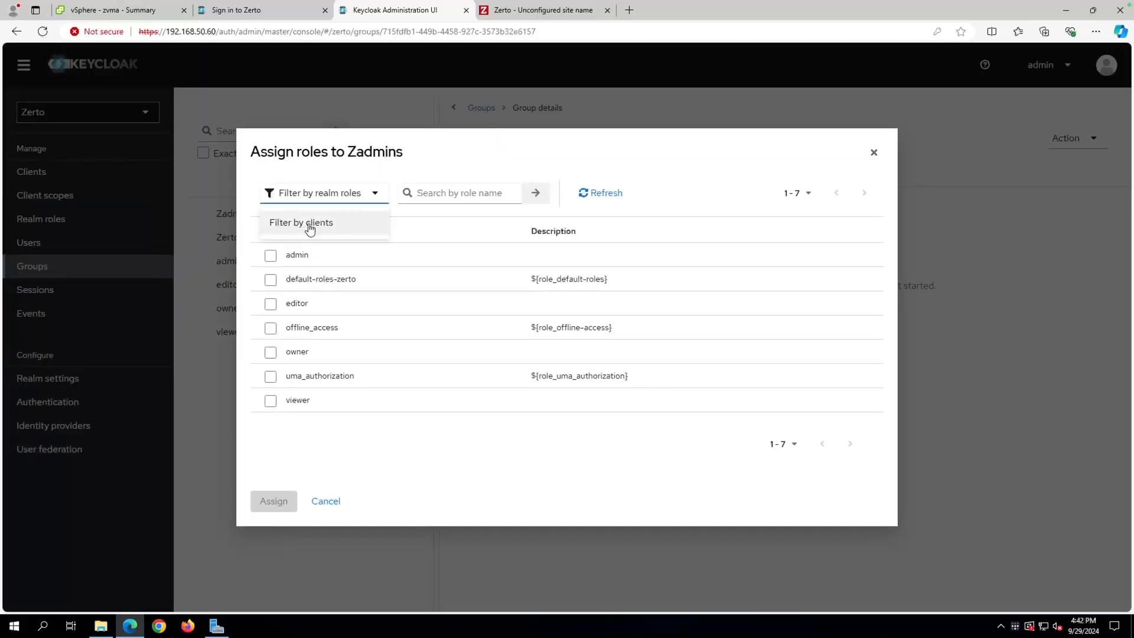
click(278, 227)
click(436, 121)
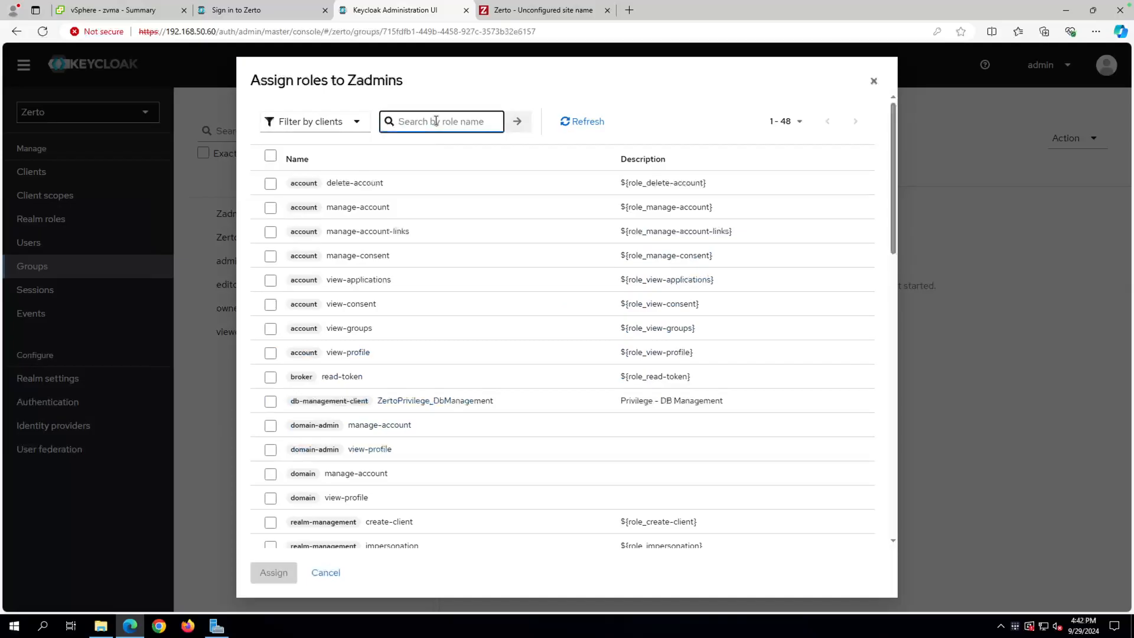
text(zerto)
key(Return)
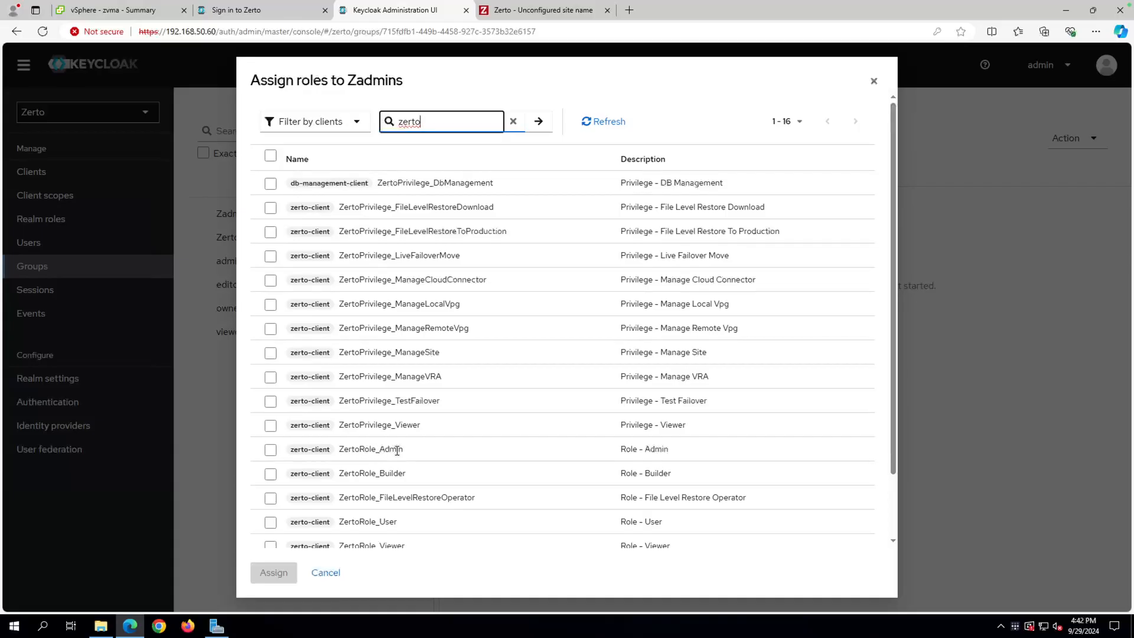
click(270, 450)
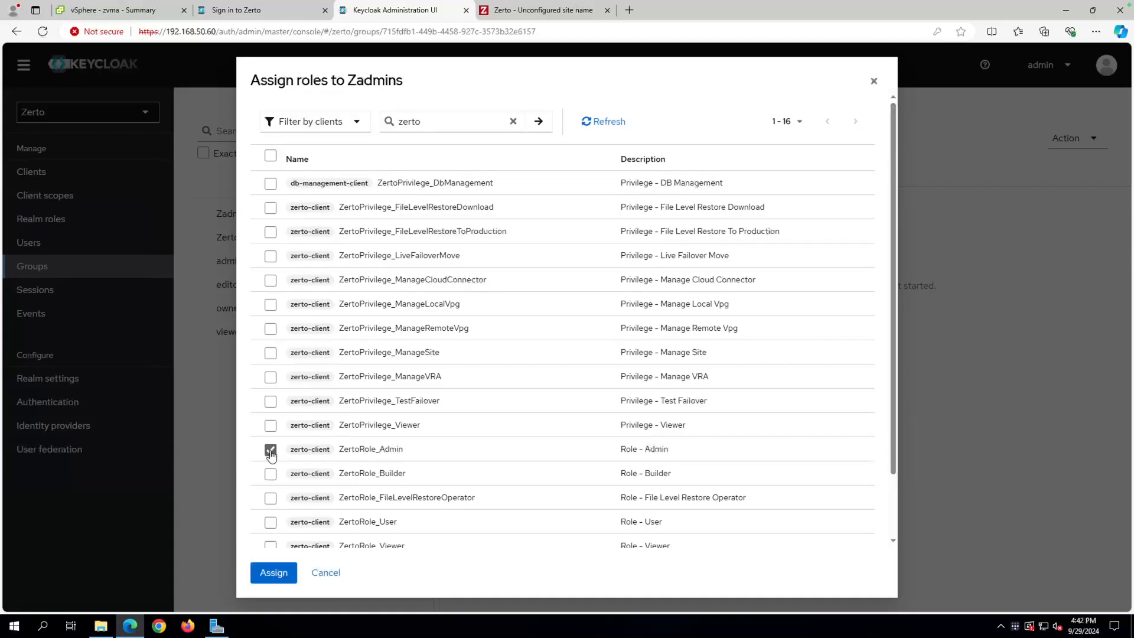
click(273, 572)
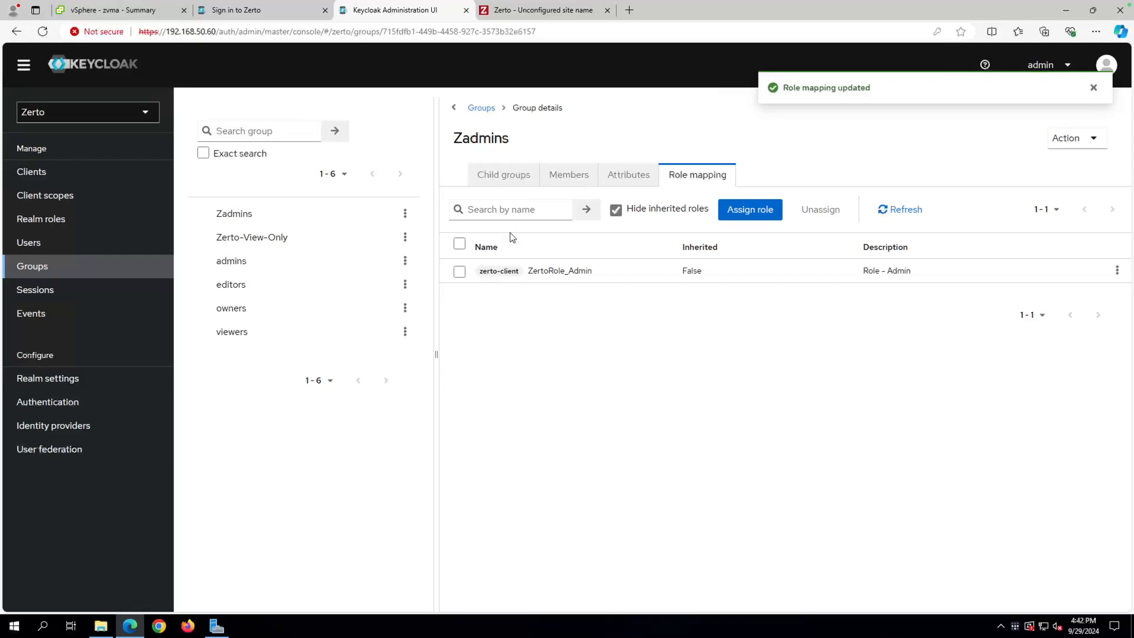
Assign the ZertoRole_Viewer client role to Zerto-View-Only, filtering by clients and searching 'zerto'.
click(261, 242)
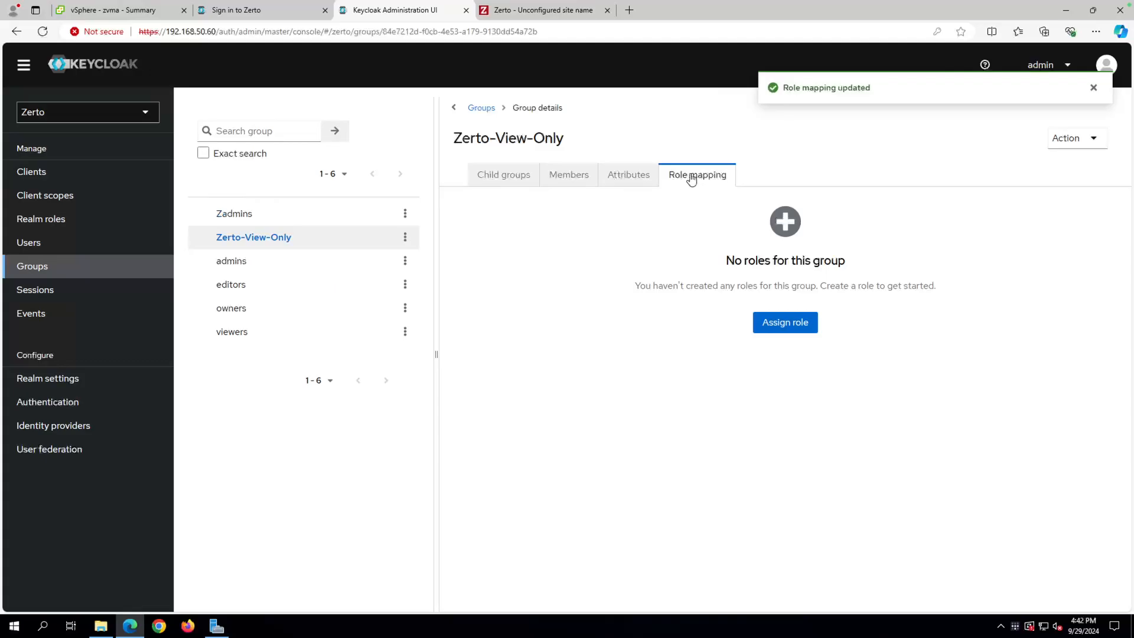
click(774, 325)
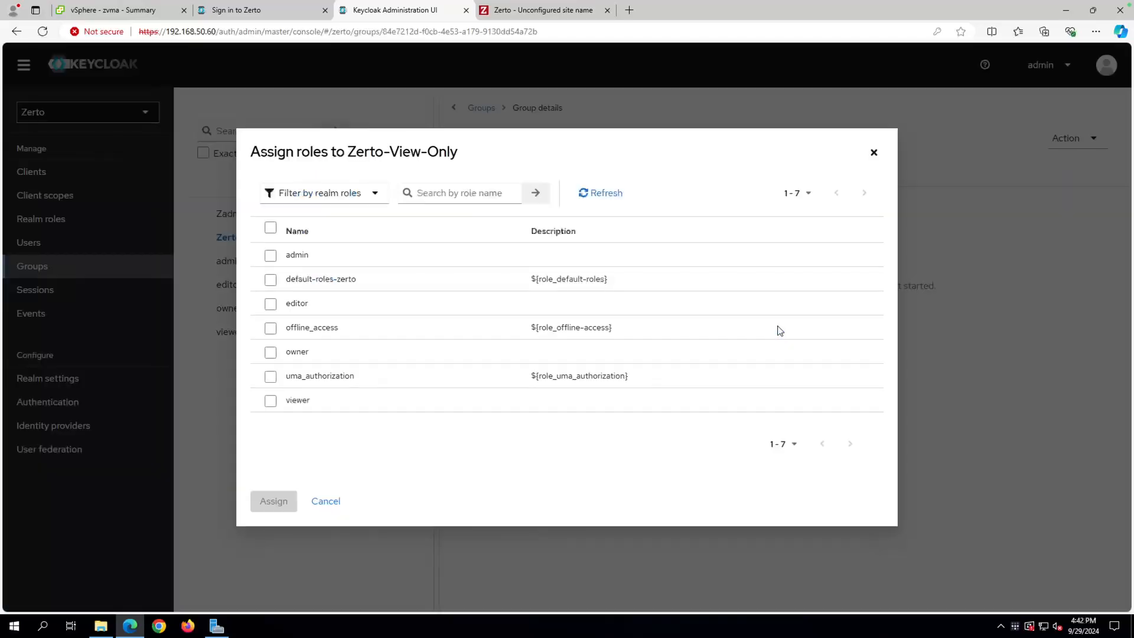
click(364, 190)
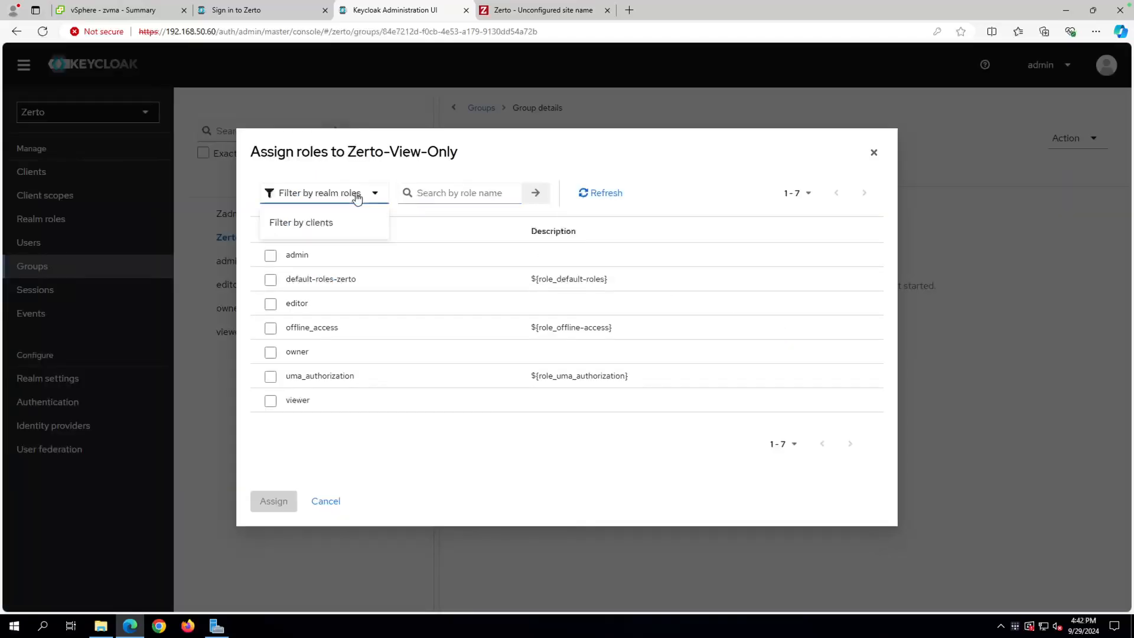
click(307, 223)
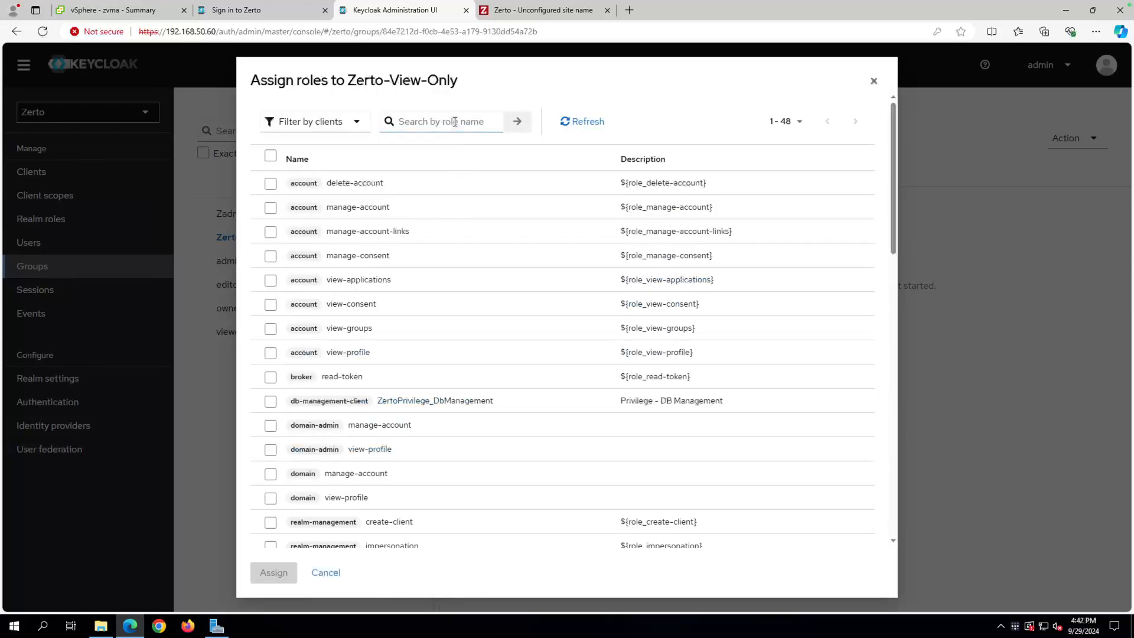
click(455, 121)
text(zerto)
key(Return)
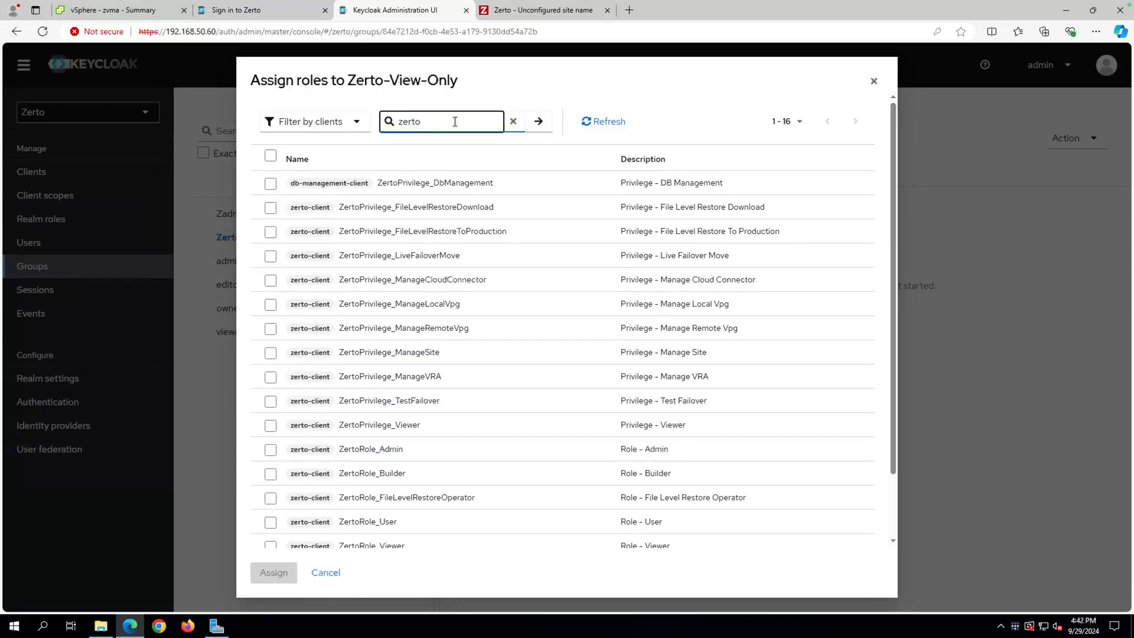
scroll(446, 400, down, 2)
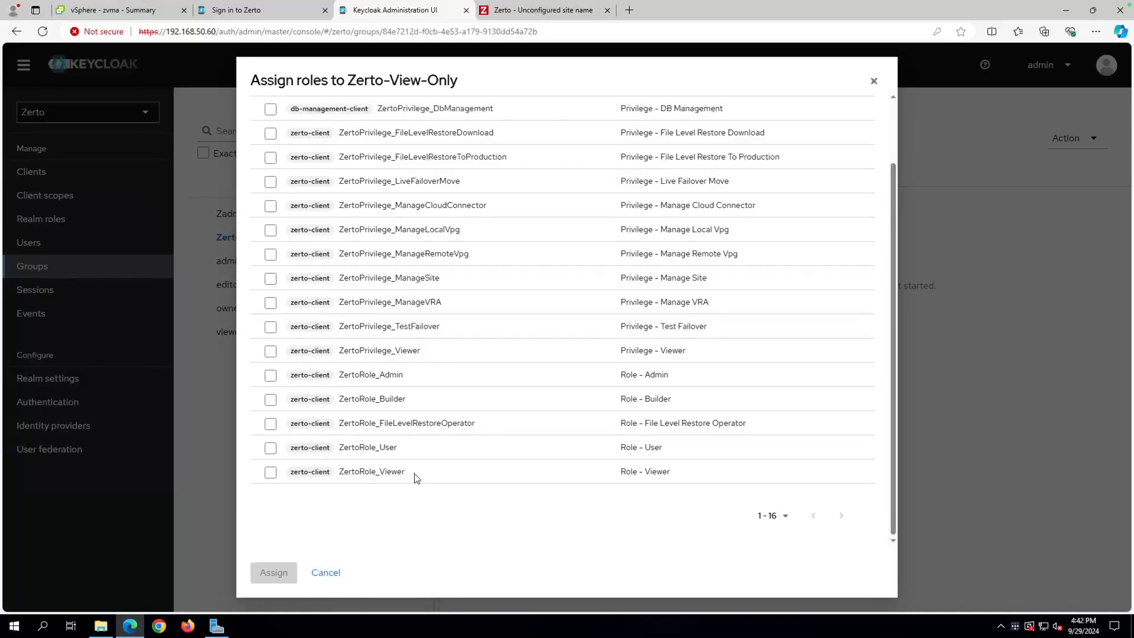
click(271, 471)
click(276, 574)
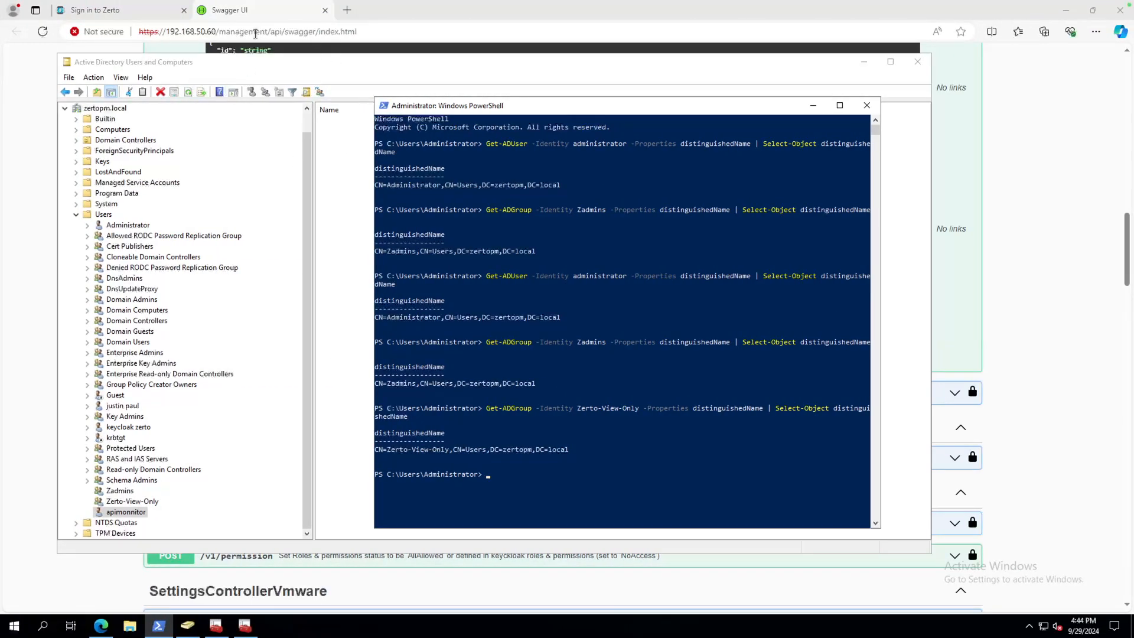
Close Swagger UI, load 192.168.50.60, and enter administrator as the username.
click(148, 18)
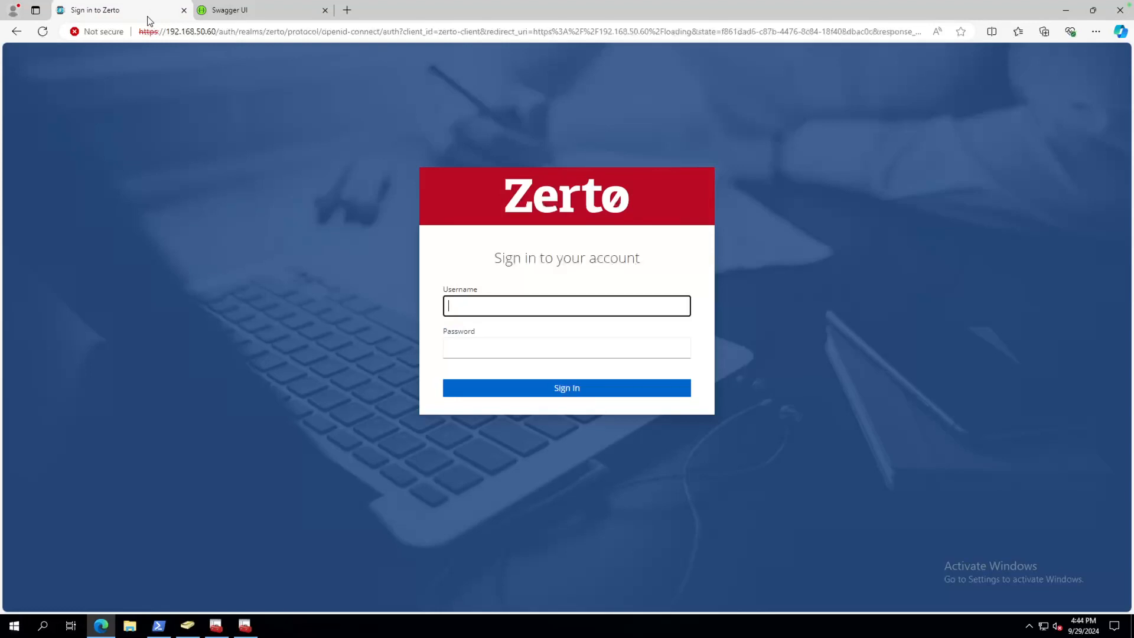
click(325, 10)
click(242, 31)
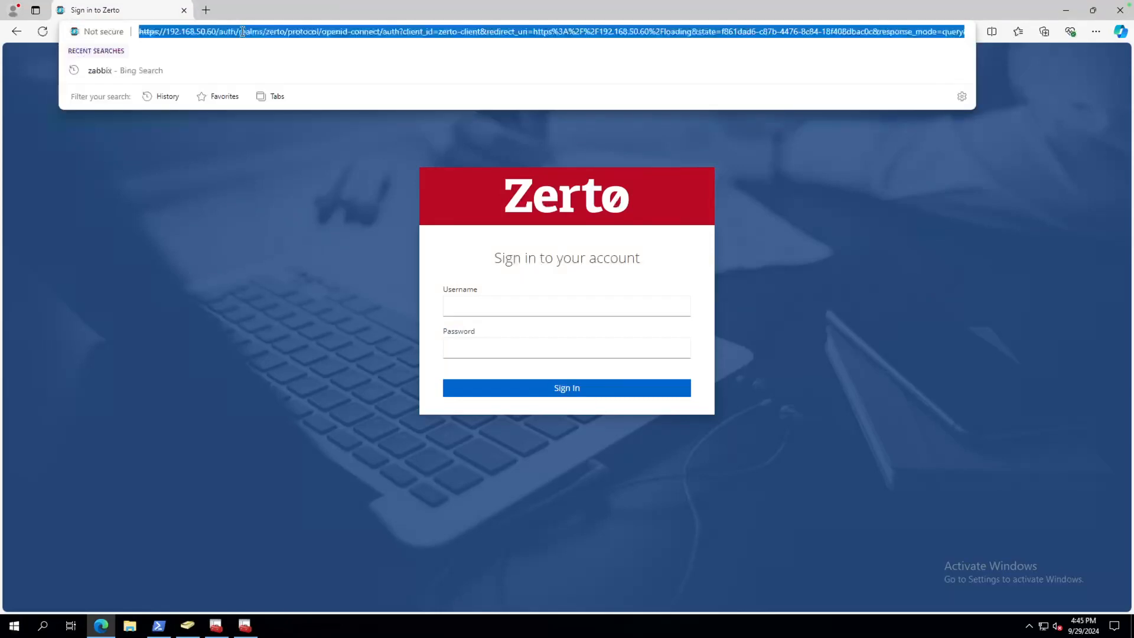
text(192.168.50.60)
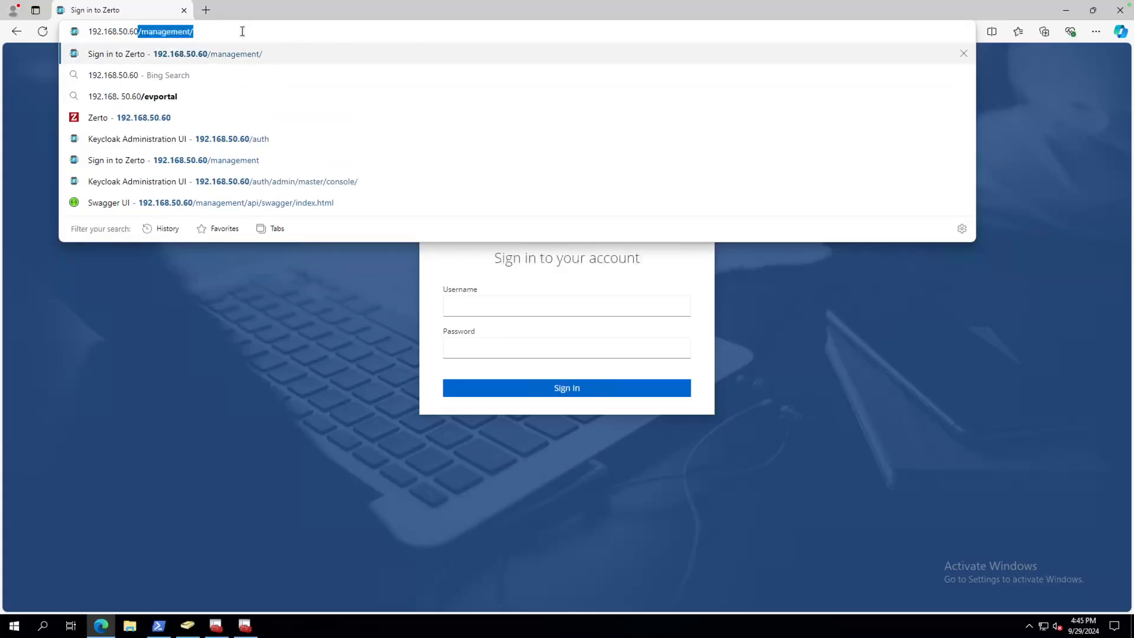
key(Delete)
key(Return)
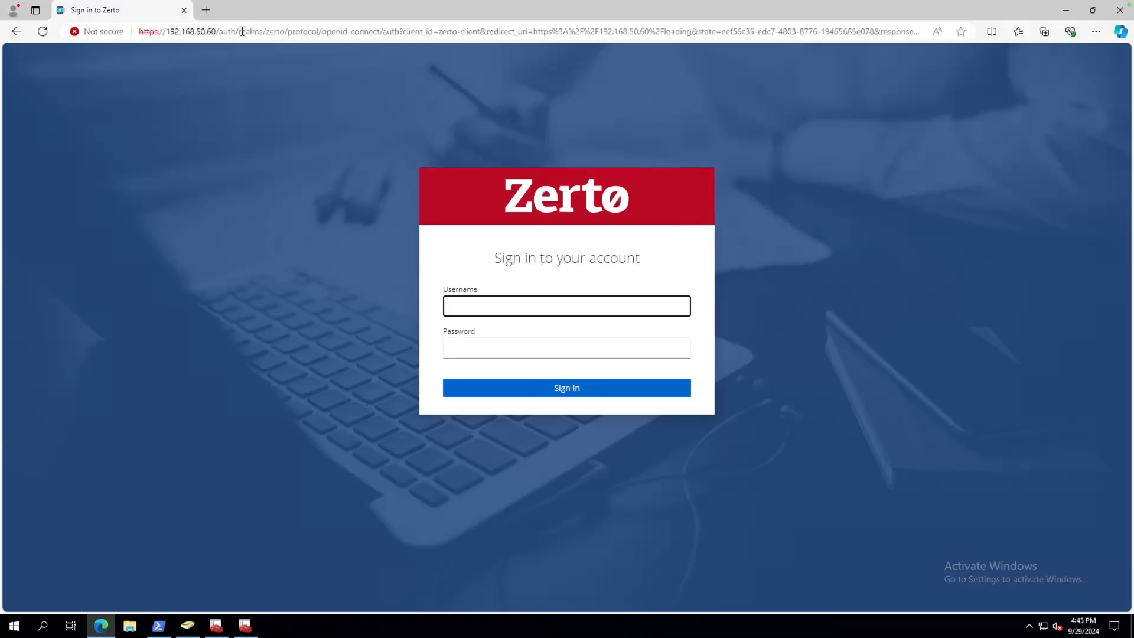
text(administrator)
key(Tab)
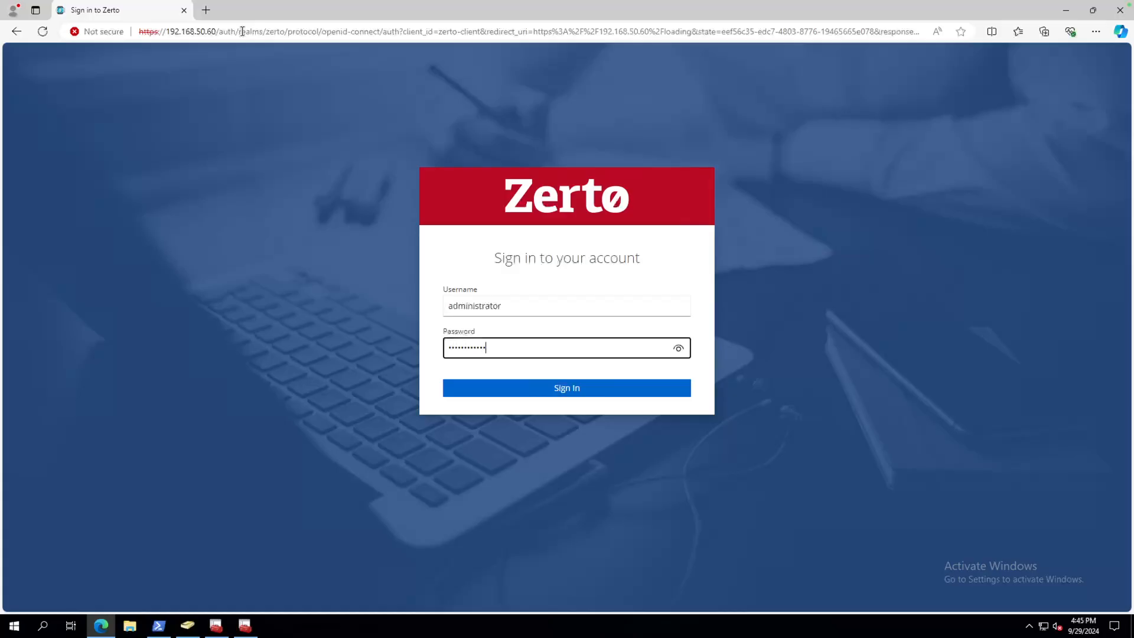
Sign in as administrator and start a new VRA install on the setup page.
click(557, 395)
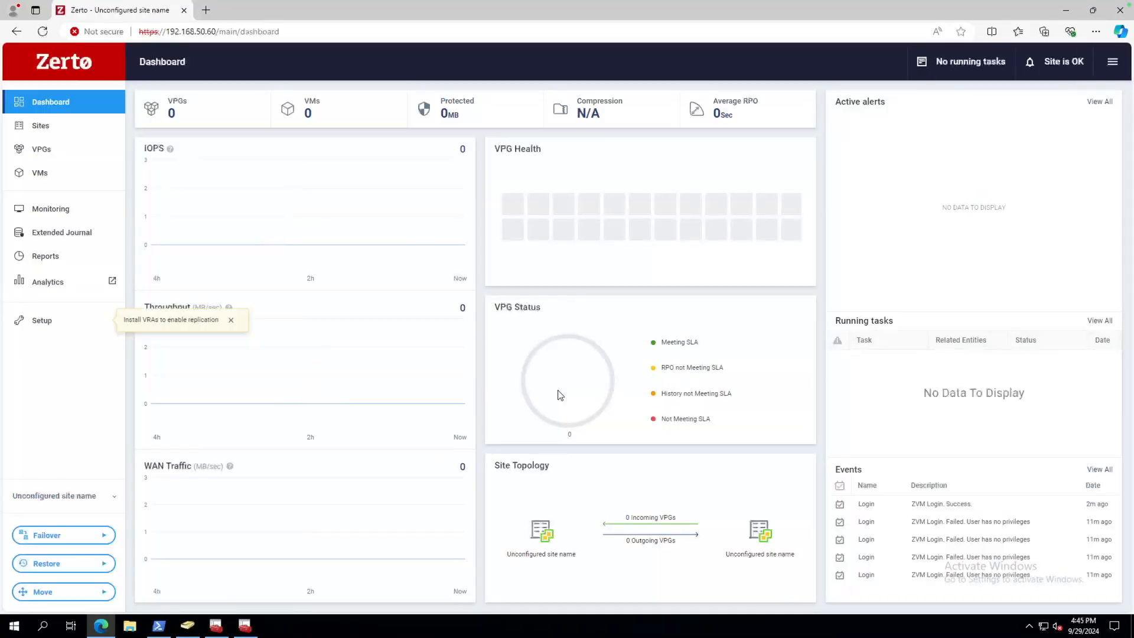
click(232, 321)
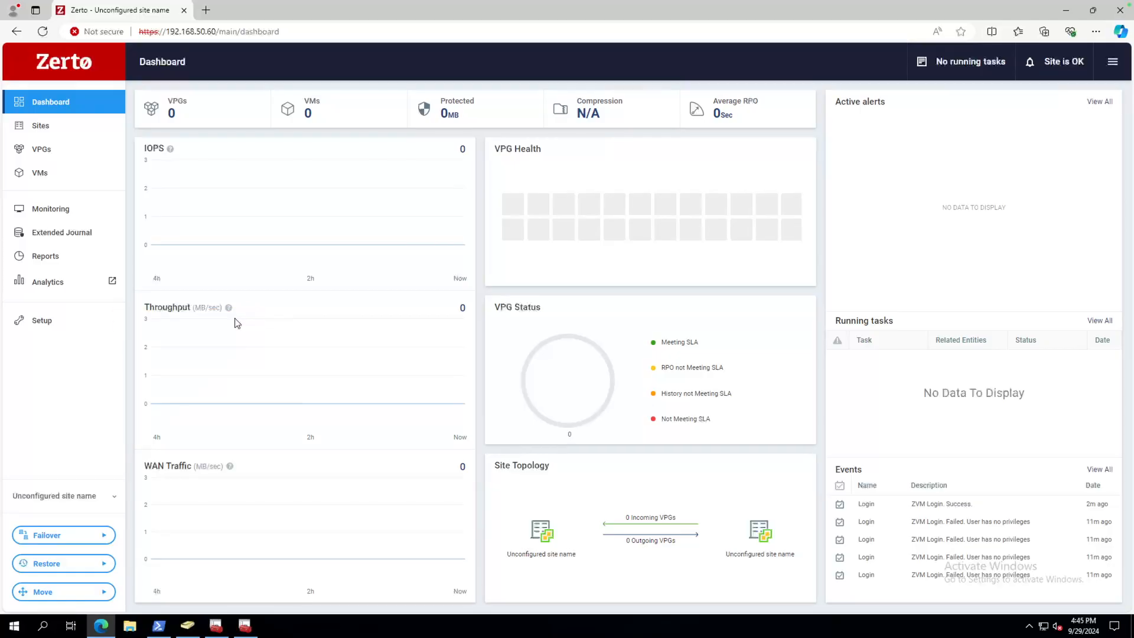
click(48, 320)
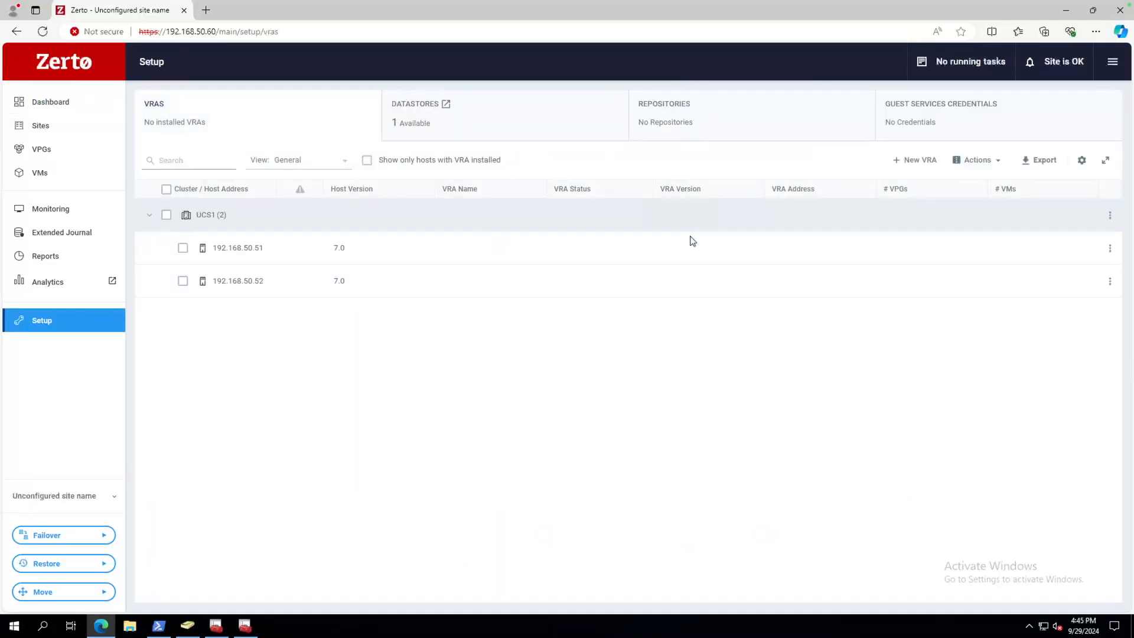
click(921, 163)
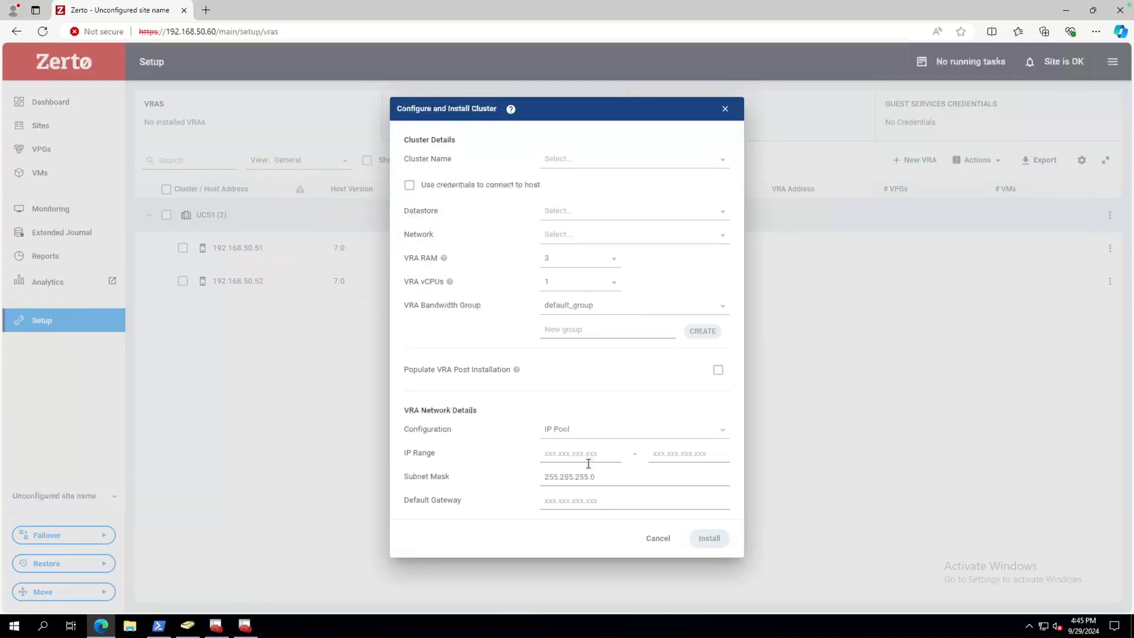
Cancel the cluster VRA install and log out of Zerto.
click(658, 541)
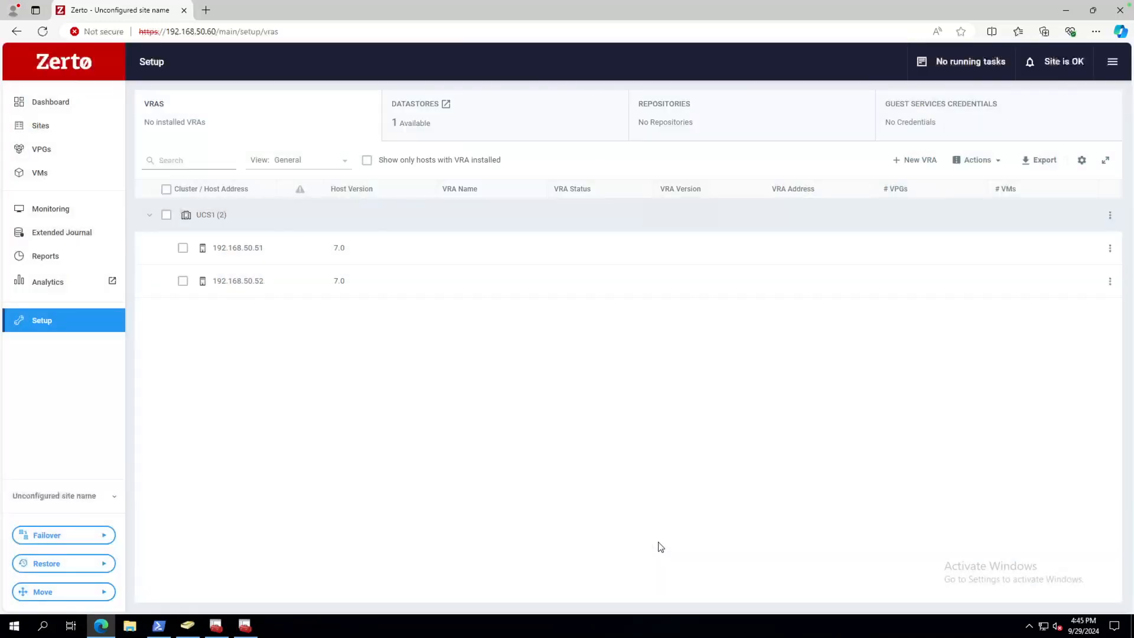
click(1112, 62)
click(1039, 338)
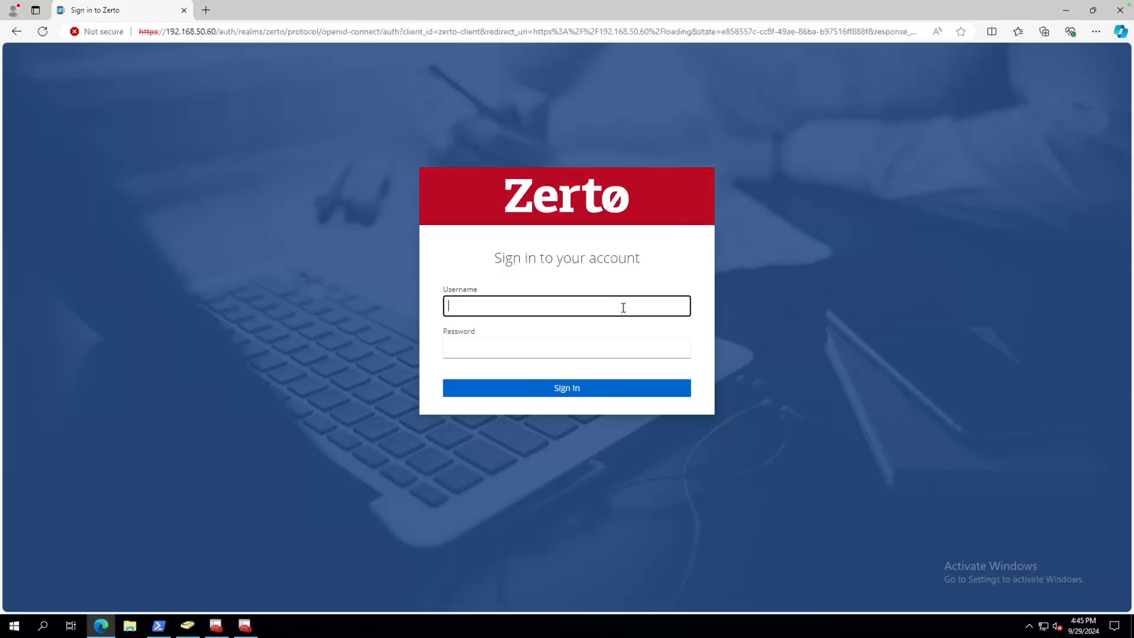
Change apimonnitor's first and display names to apimonitor, apply, and go back to Zerto.
click(188, 625)
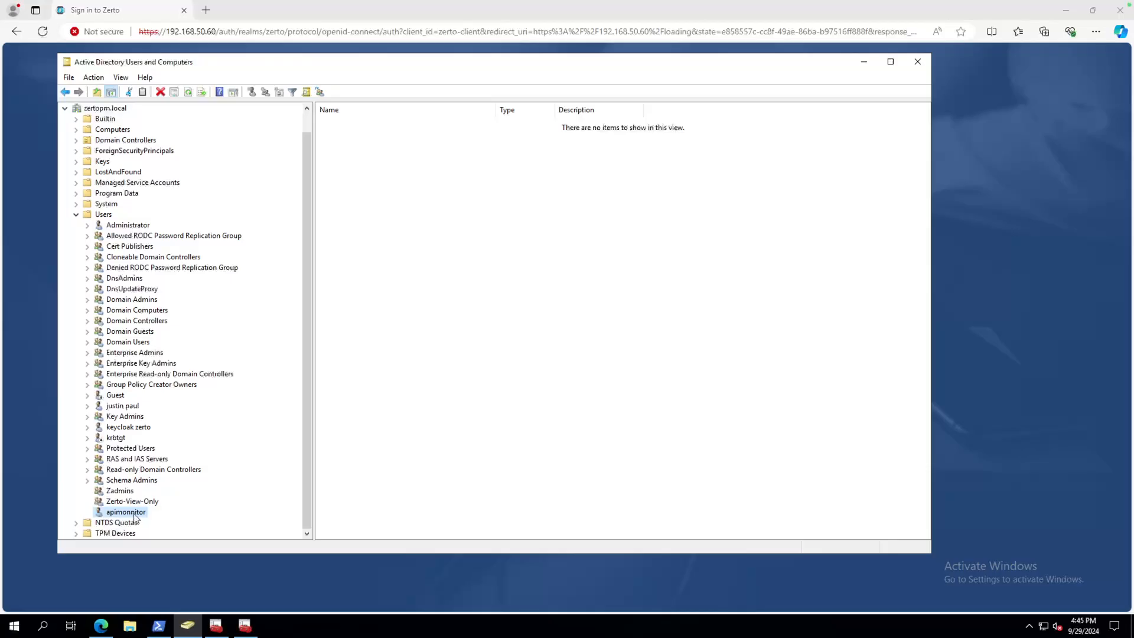
right_click(134, 514)
click(166, 489)
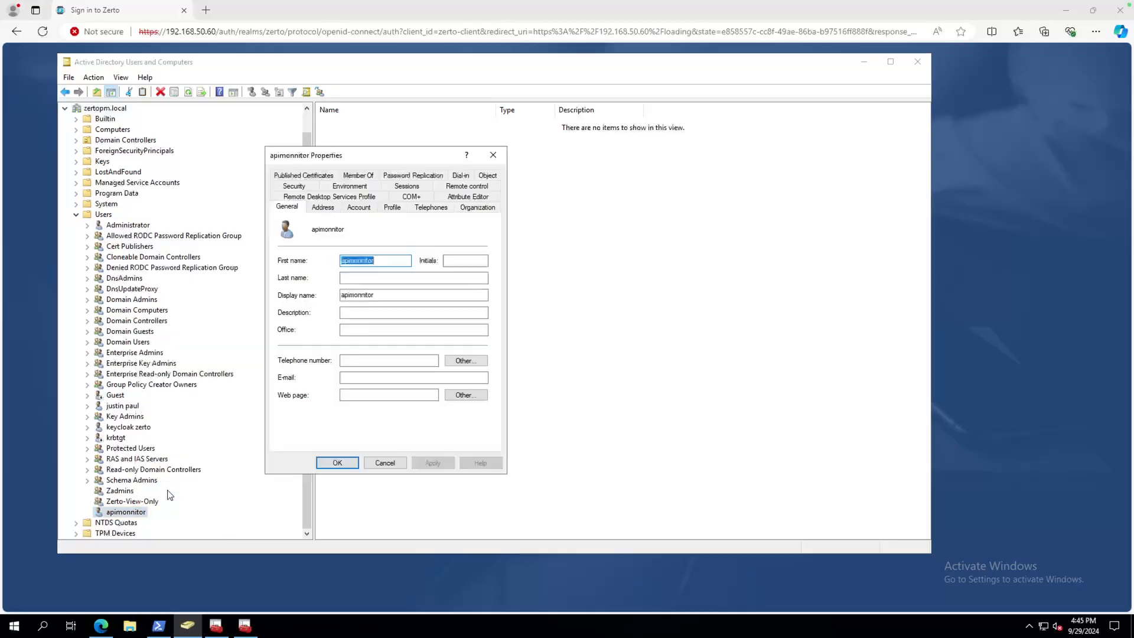
click(375, 260)
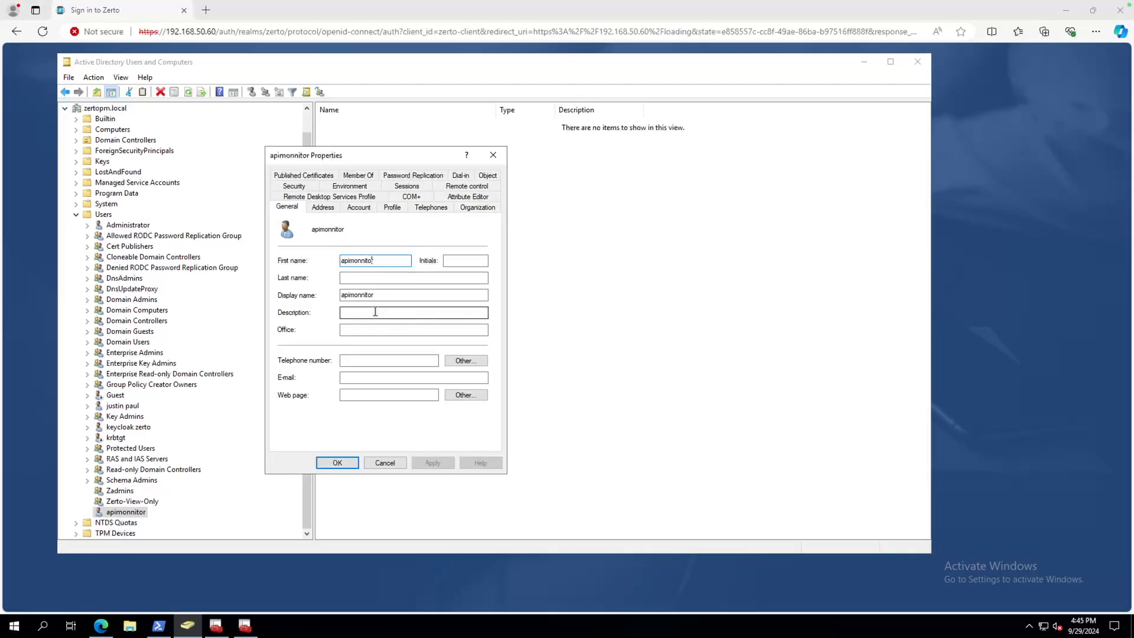
key(BackSpace)
double_click(358, 295)
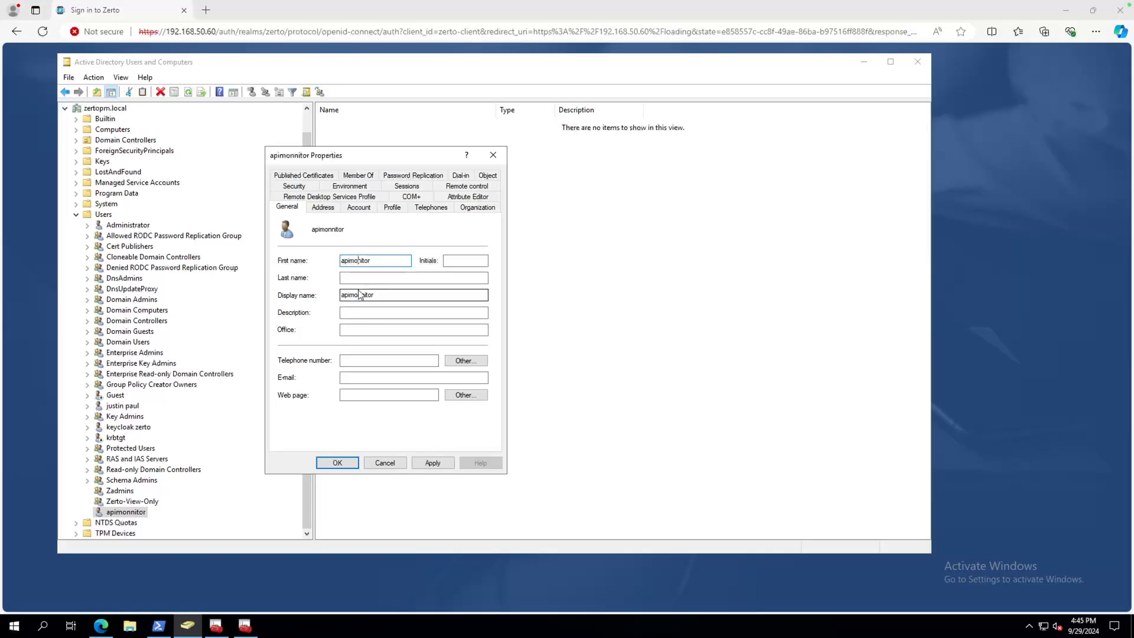
click(357, 294)
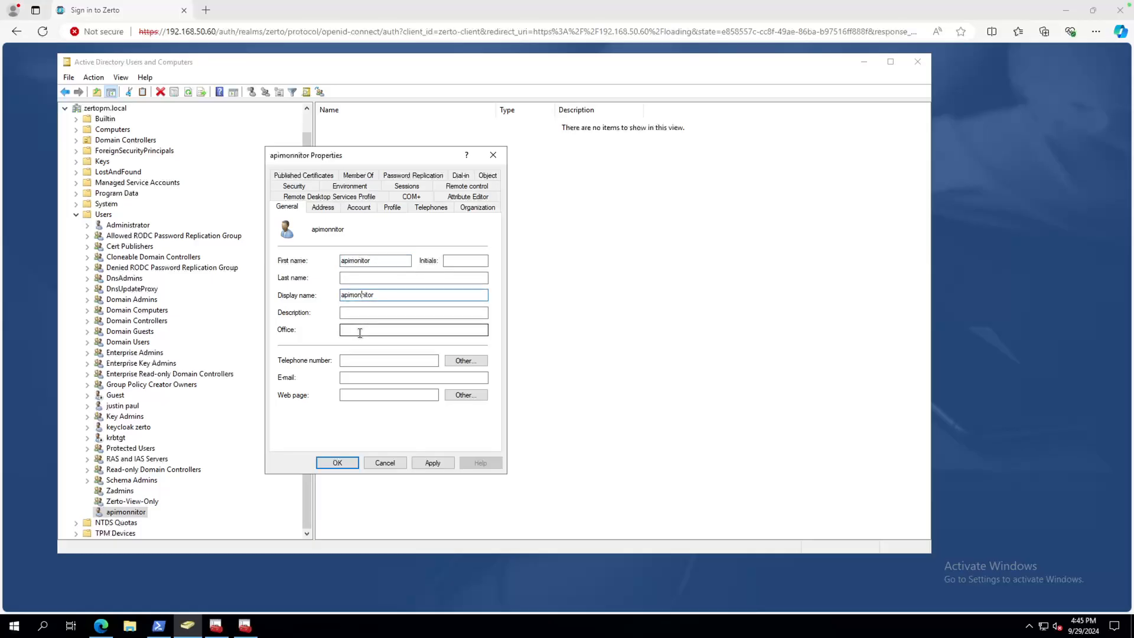
key(BackSpace)
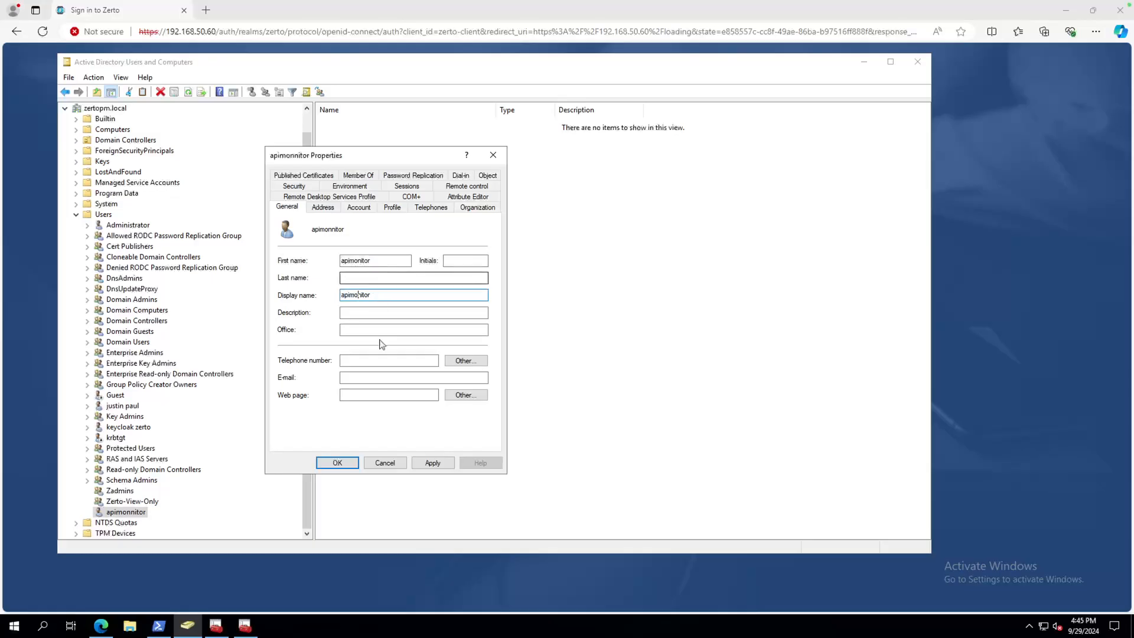
click(428, 462)
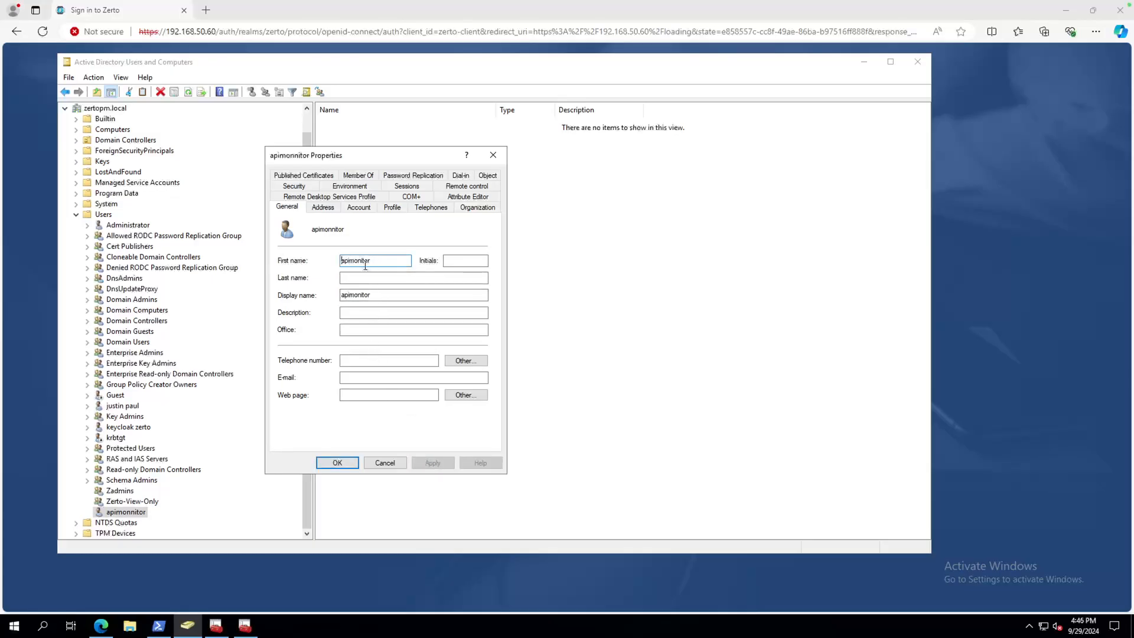
click(341, 463)
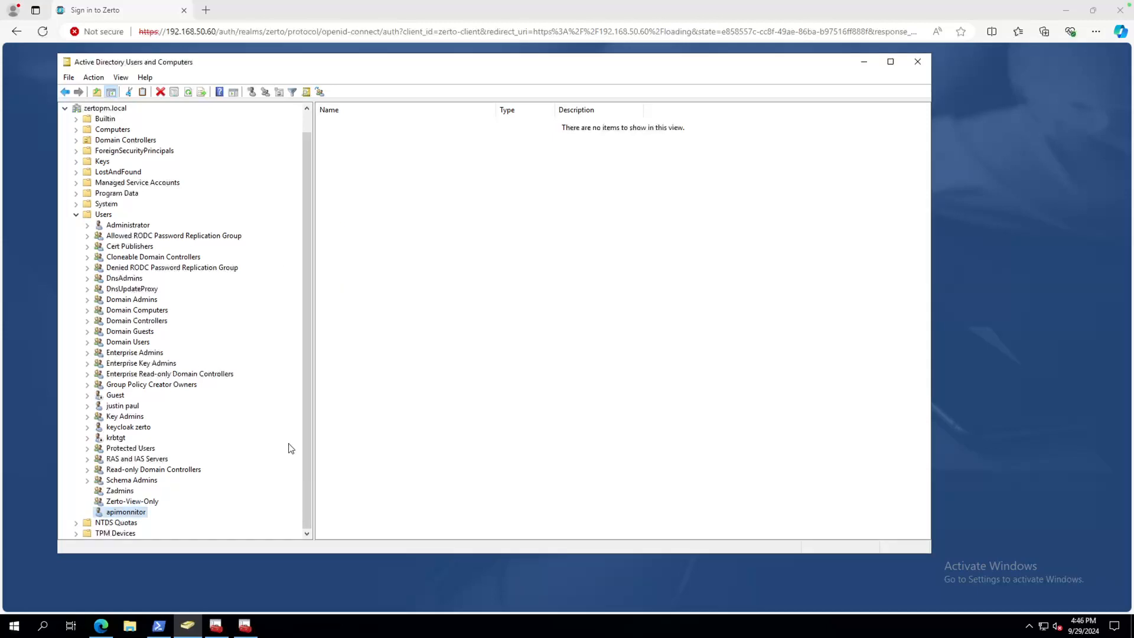
click(41, 271)
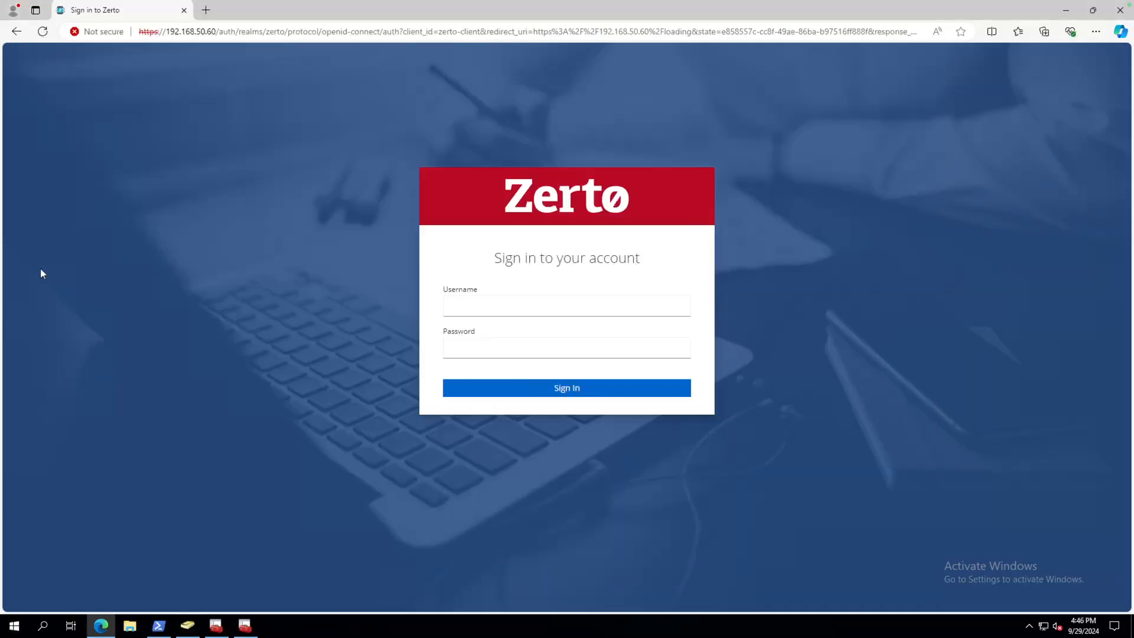
Sign in to Zerto as AD user apimonitor and select host 192.168.50.51.
click(494, 307)
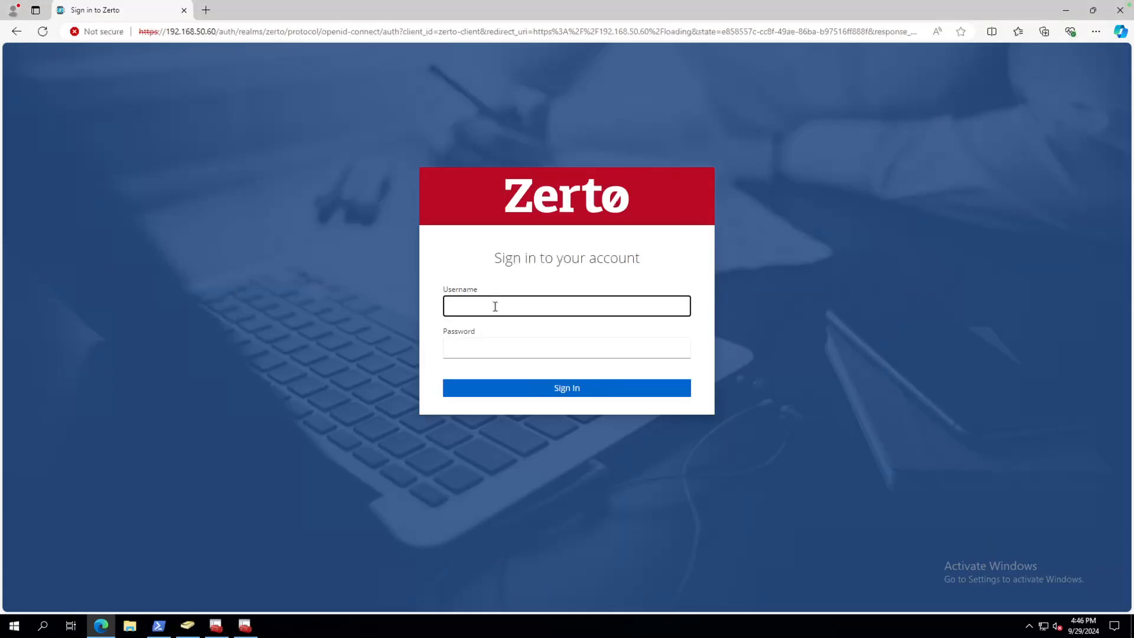
text(apimonitor)
key(Tab)
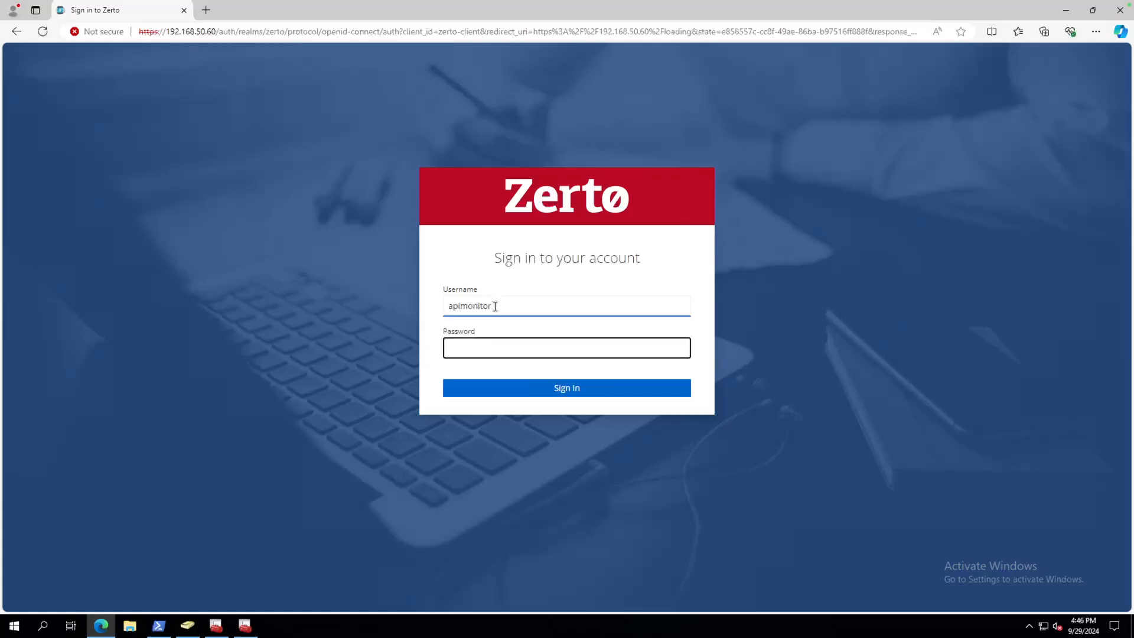
text(•••••••••••••)
click(577, 388)
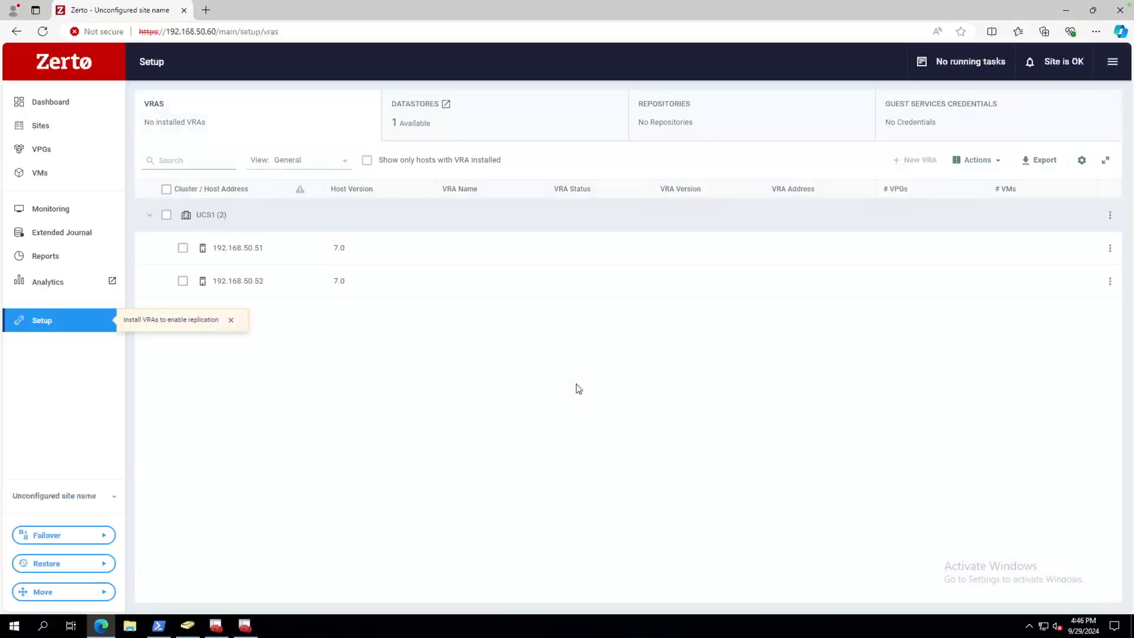
click(229, 320)
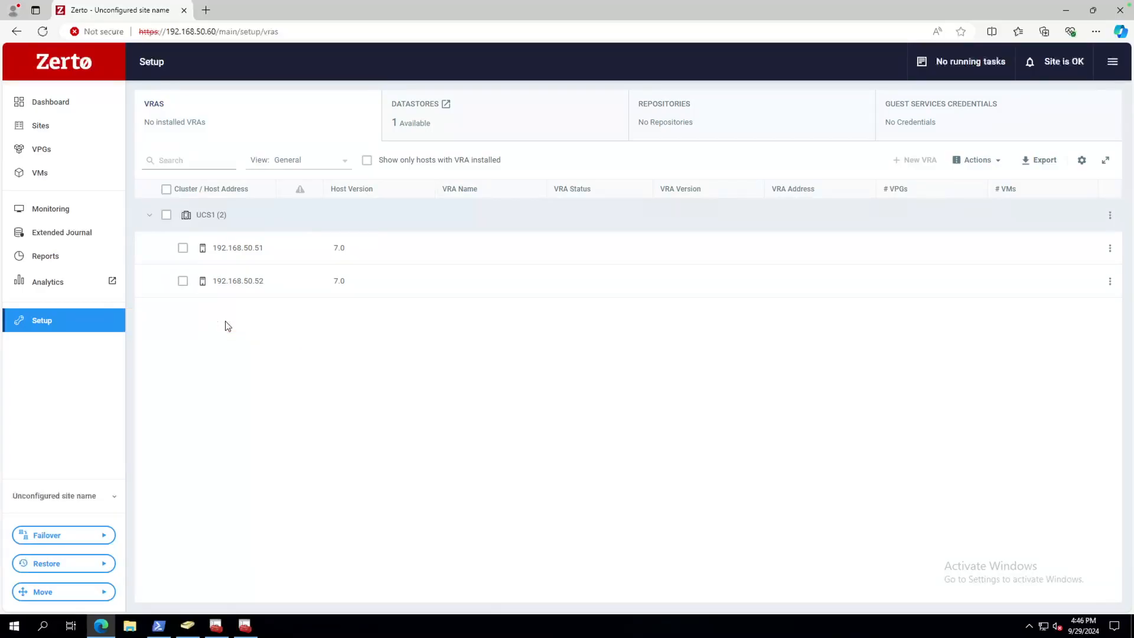
click(183, 248)
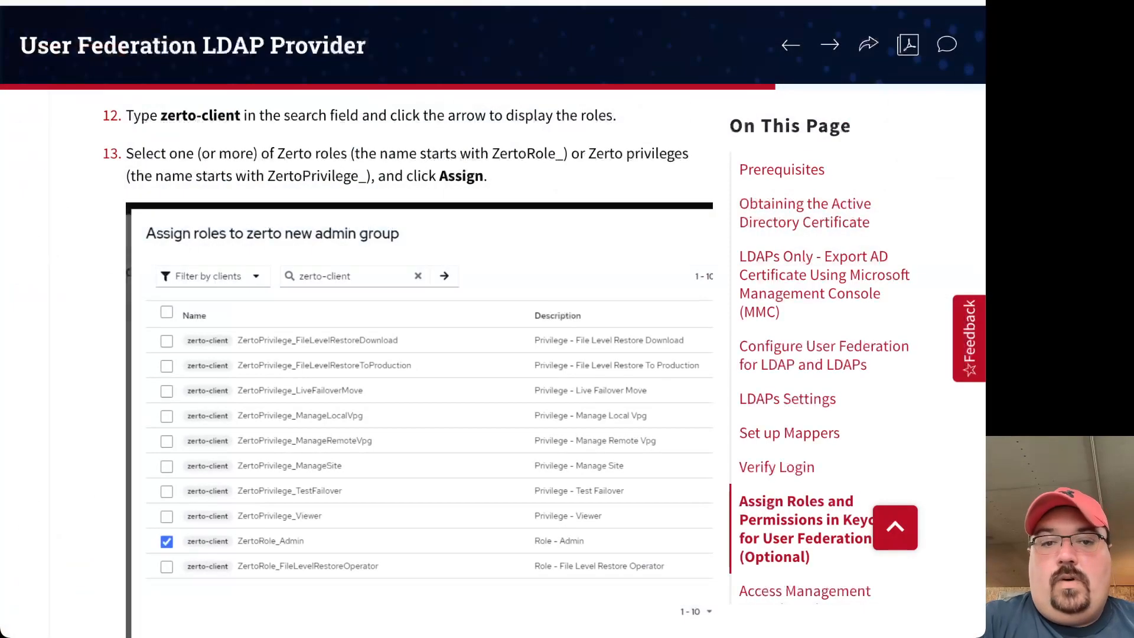
Scroll down to the LDAP provider's Known Issues and briefly highlight sAMAccountName in the resolution text.
scroll(389, 420, down, 10)
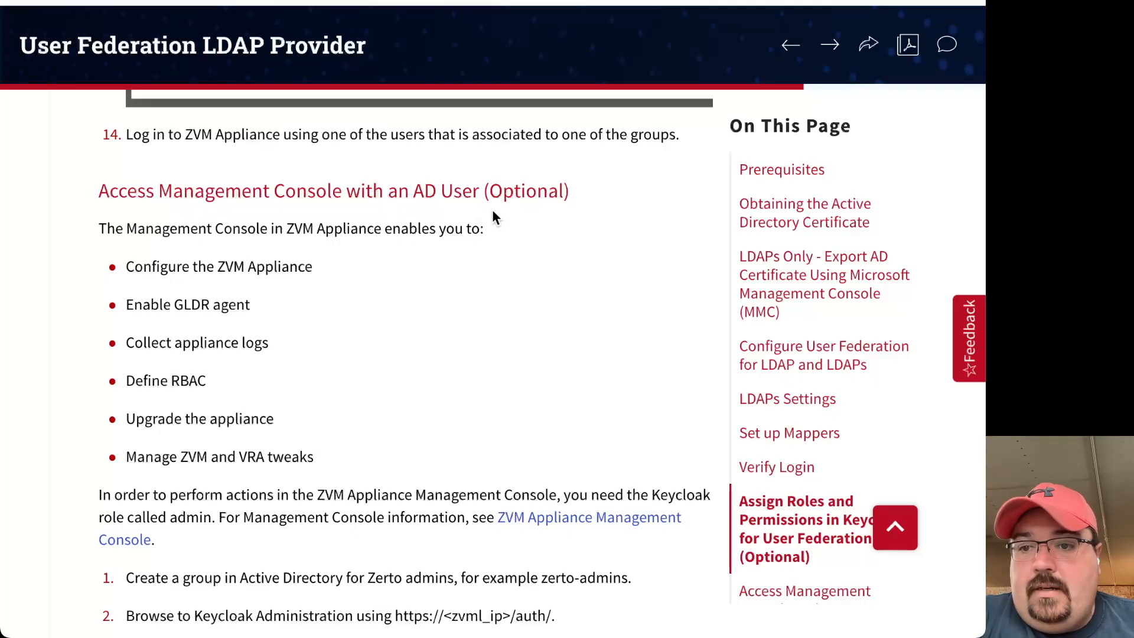
scroll(372, 379, down, 2)
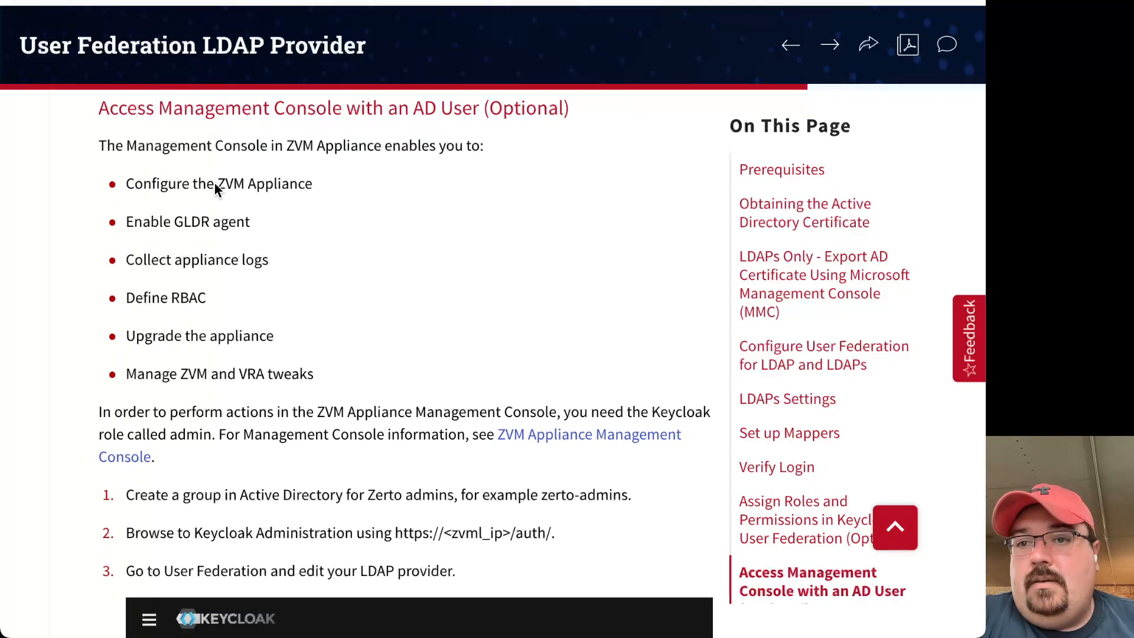
scroll(210, 443, down, 4)
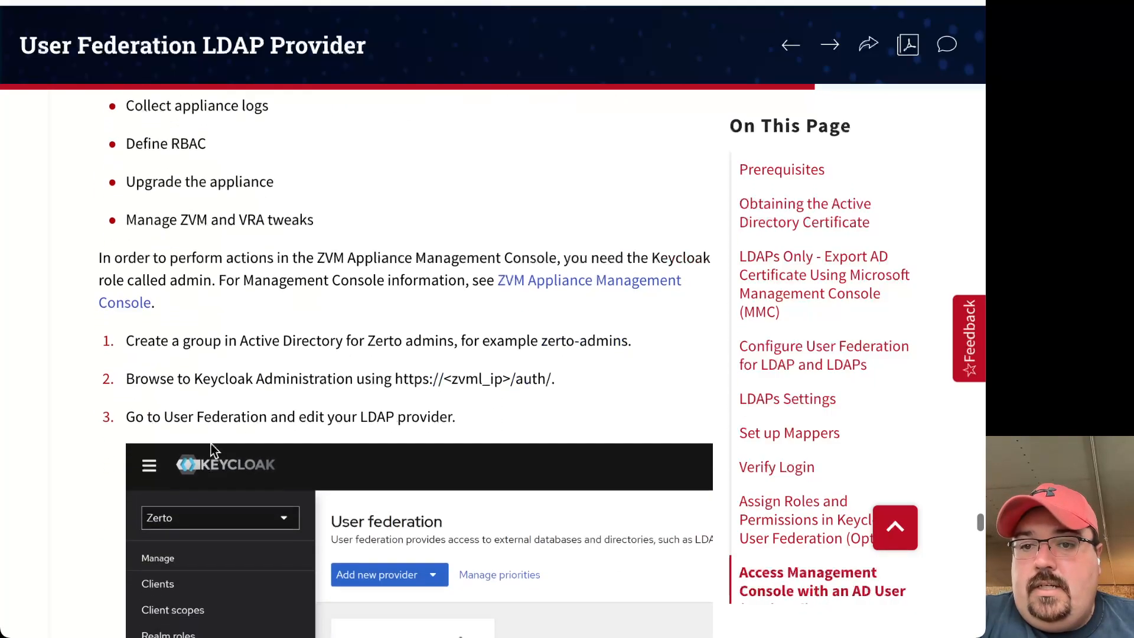
scroll(258, 342, down, 12)
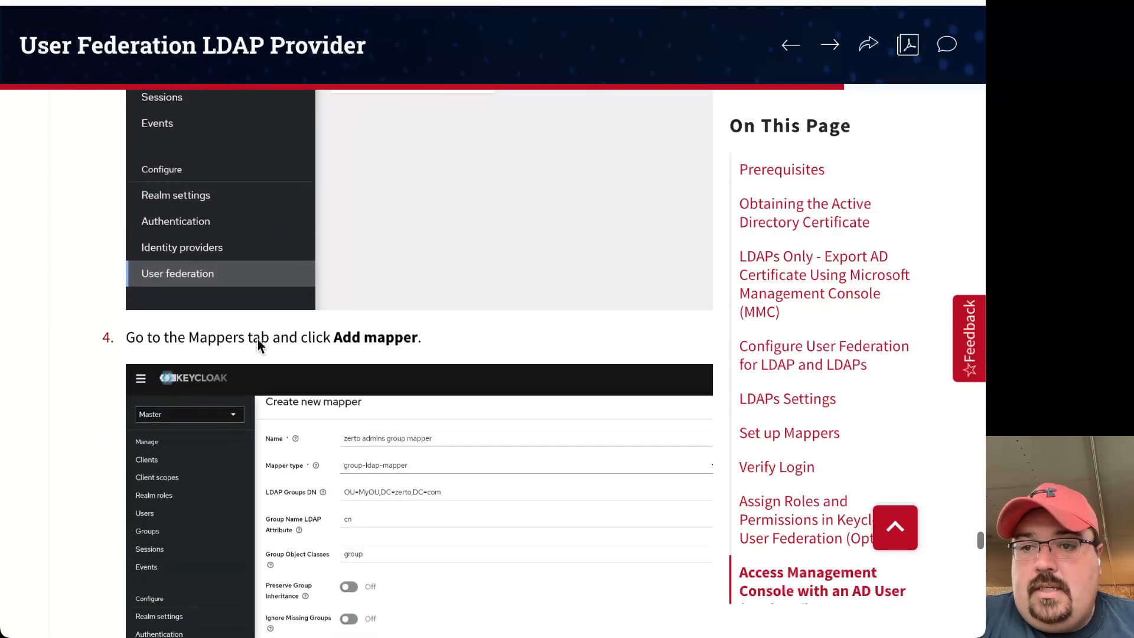
scroll(257, 342, down, 2)
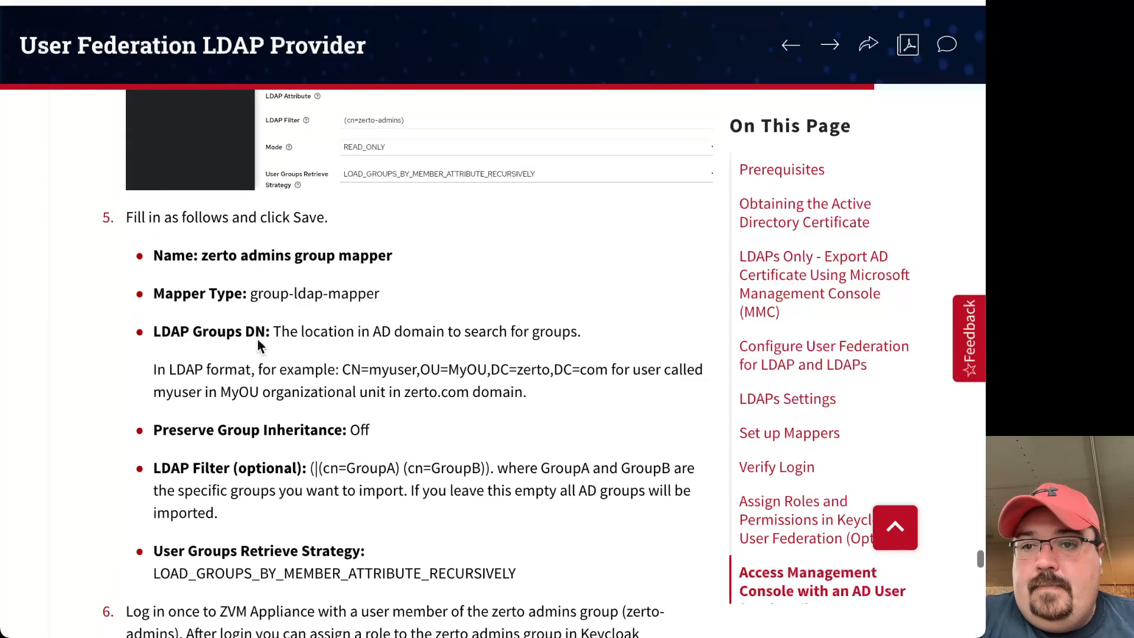
scroll(388, 362, down, 5)
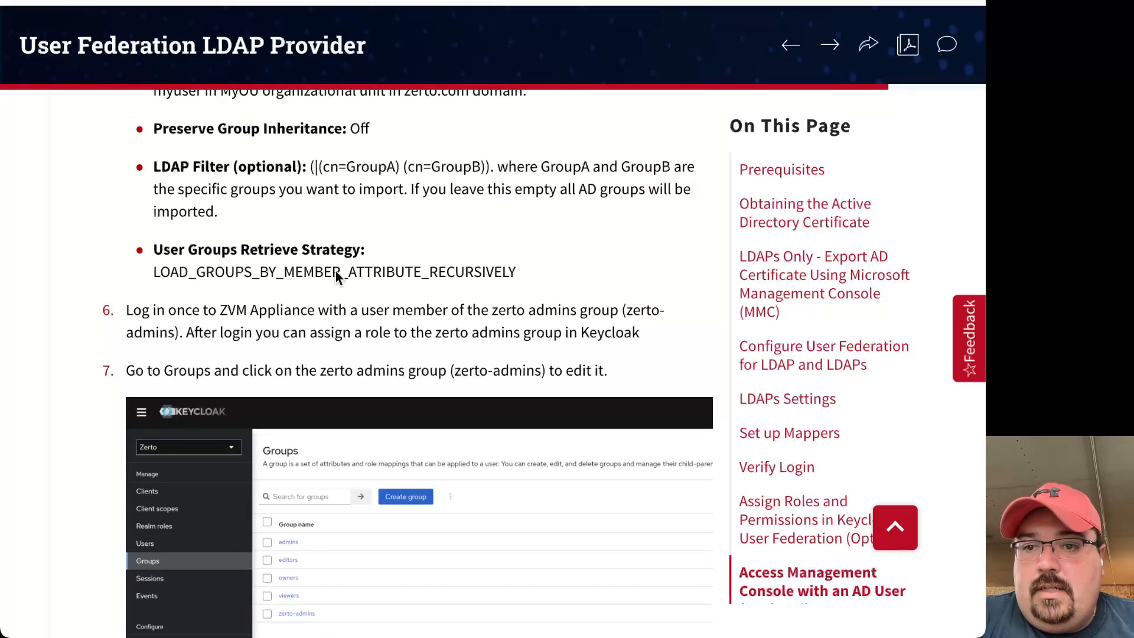
scroll(335, 271, down, 10)
scroll(335, 271, down, 18)
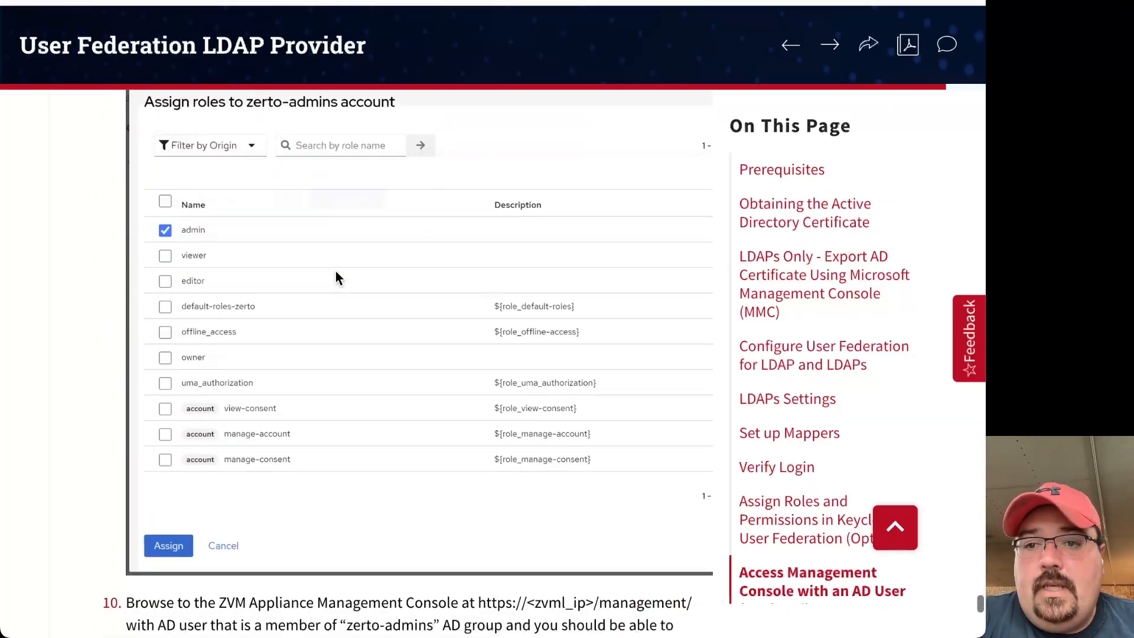
scroll(336, 278, down, 4)
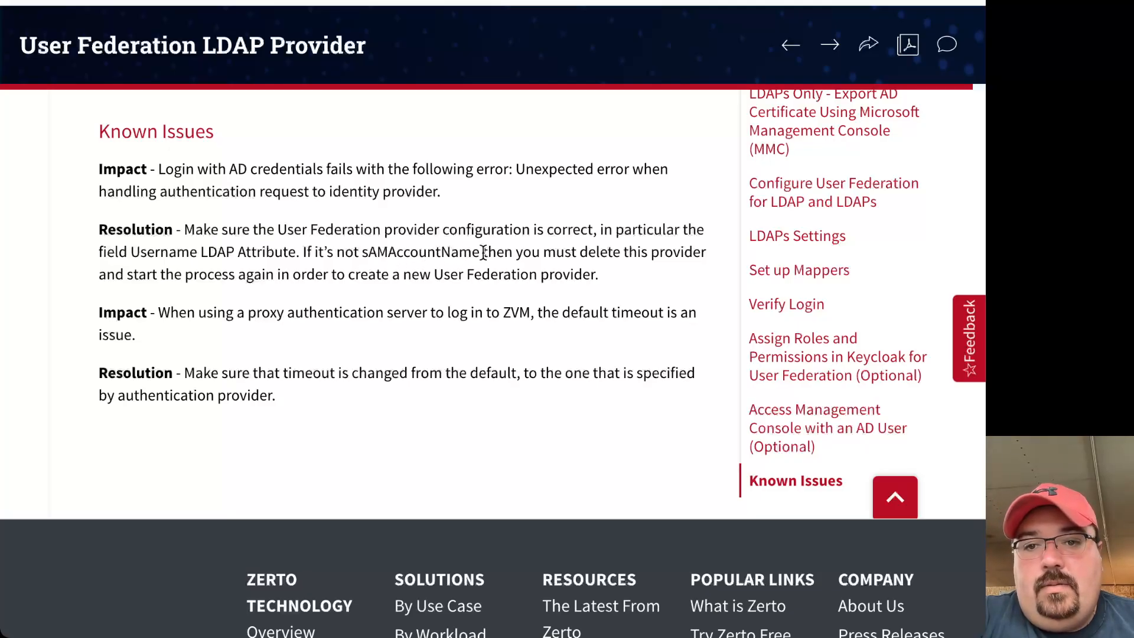
drag(480, 252, 365, 254)
click(383, 260)
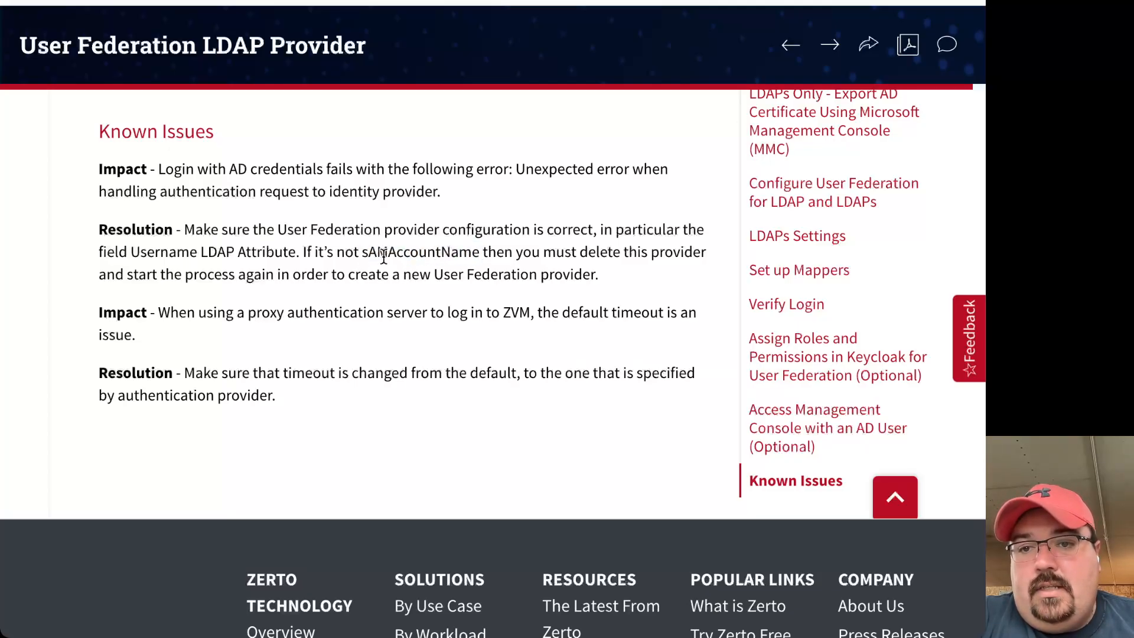